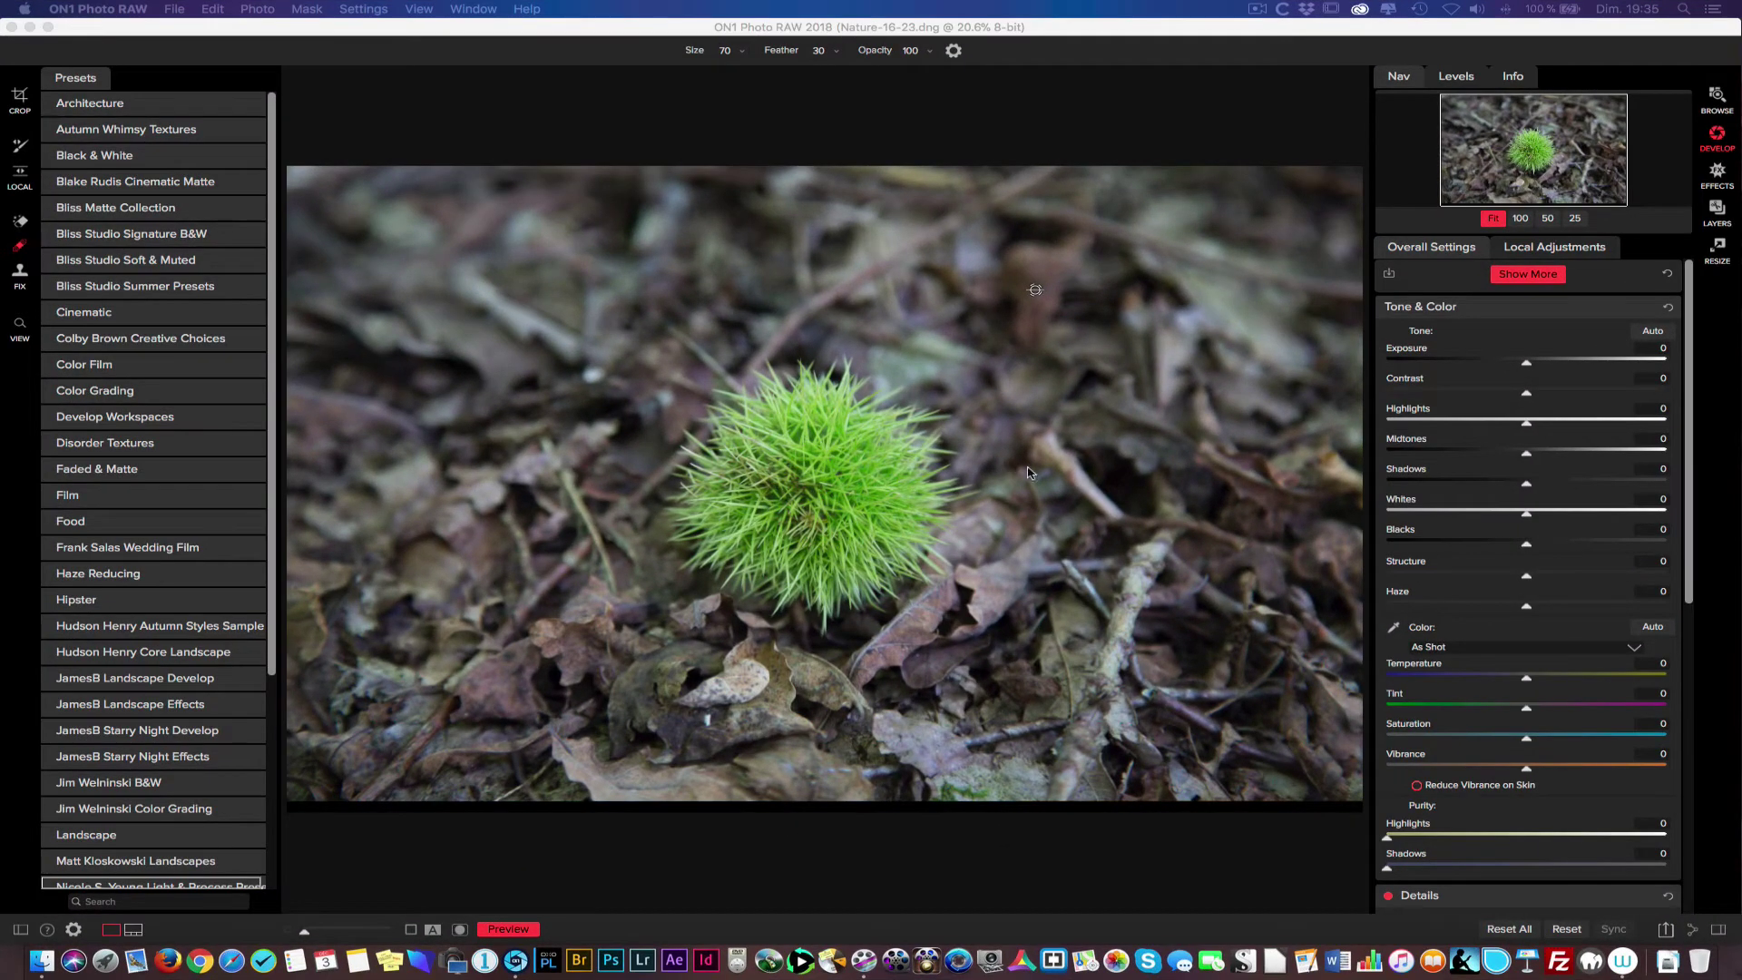
Step: Set exposure to 0.65, contrast to 9, highlights to 9, midtones to 12 and shadows to -6, with the histogram displayed
click(1654, 333)
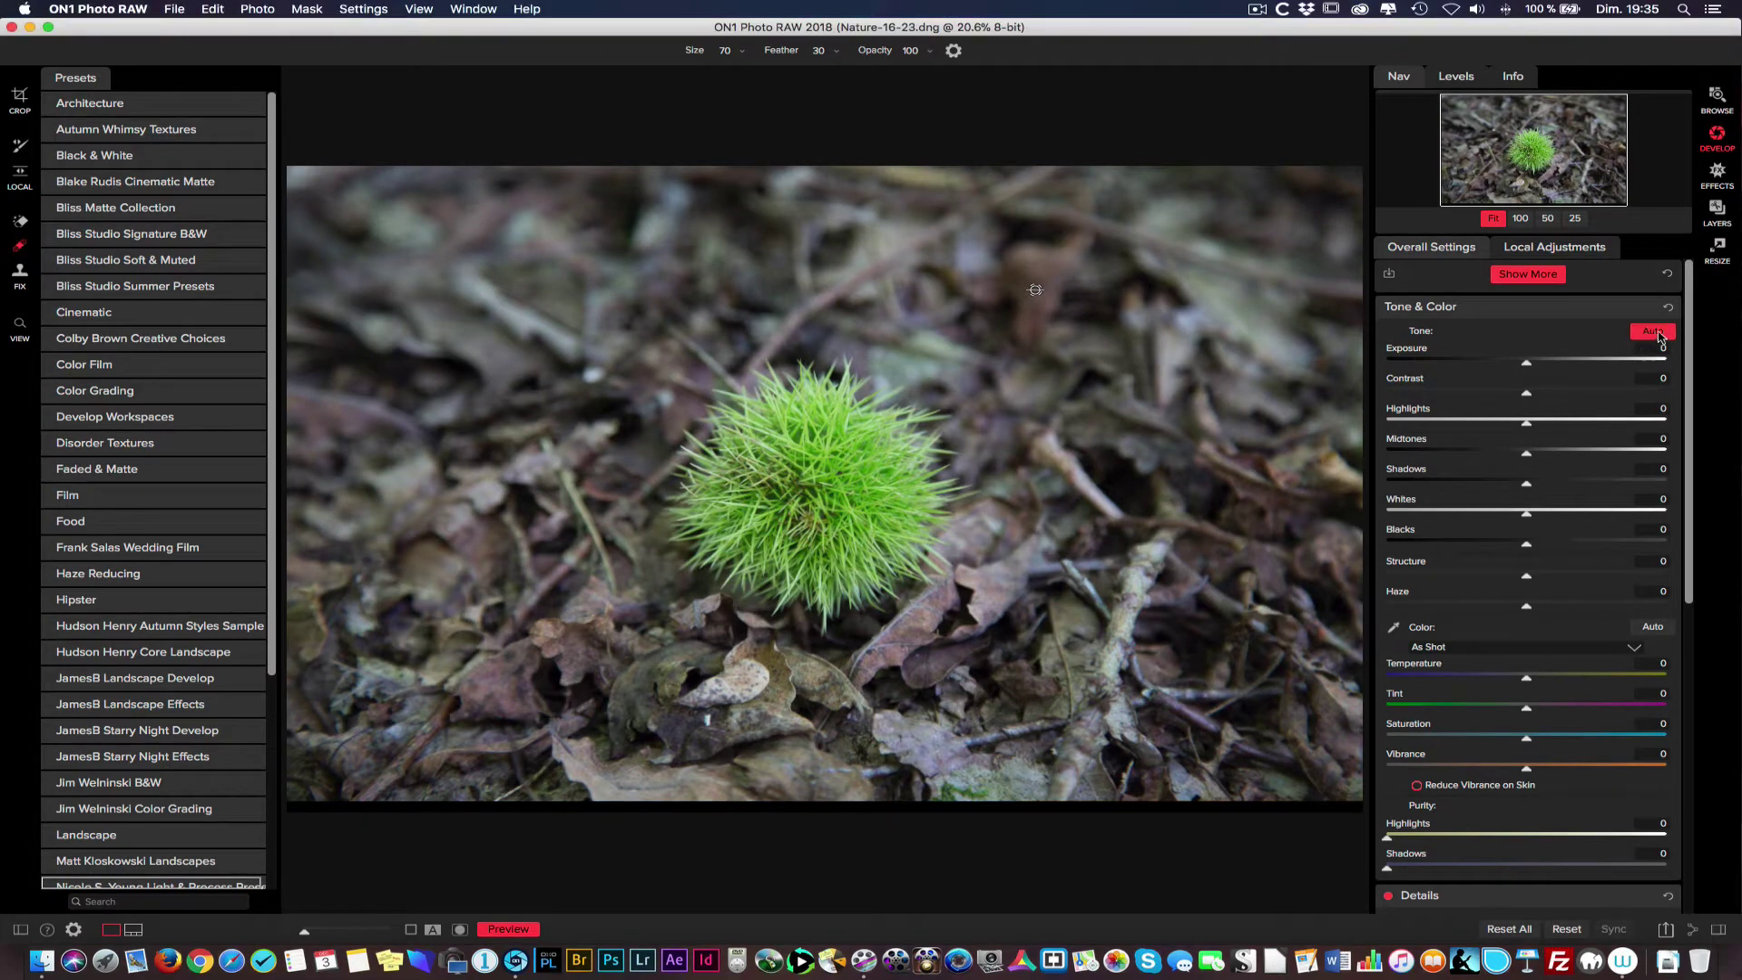
drag(1532, 366, 1548, 364)
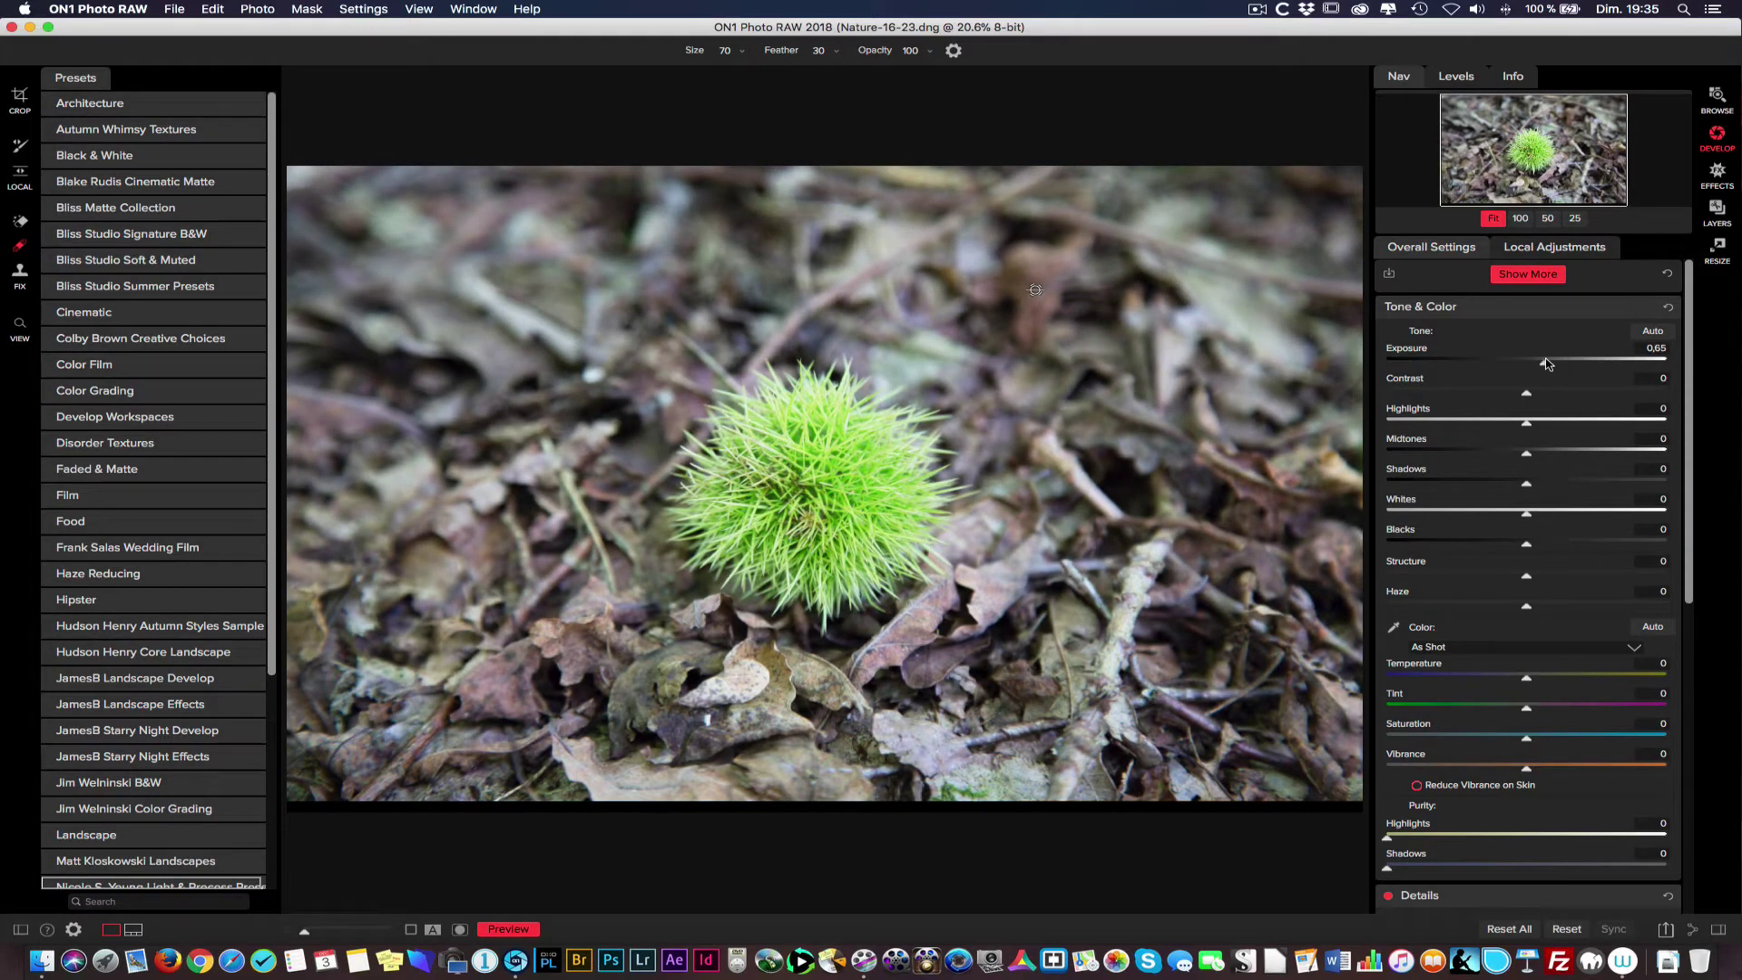
click(1459, 75)
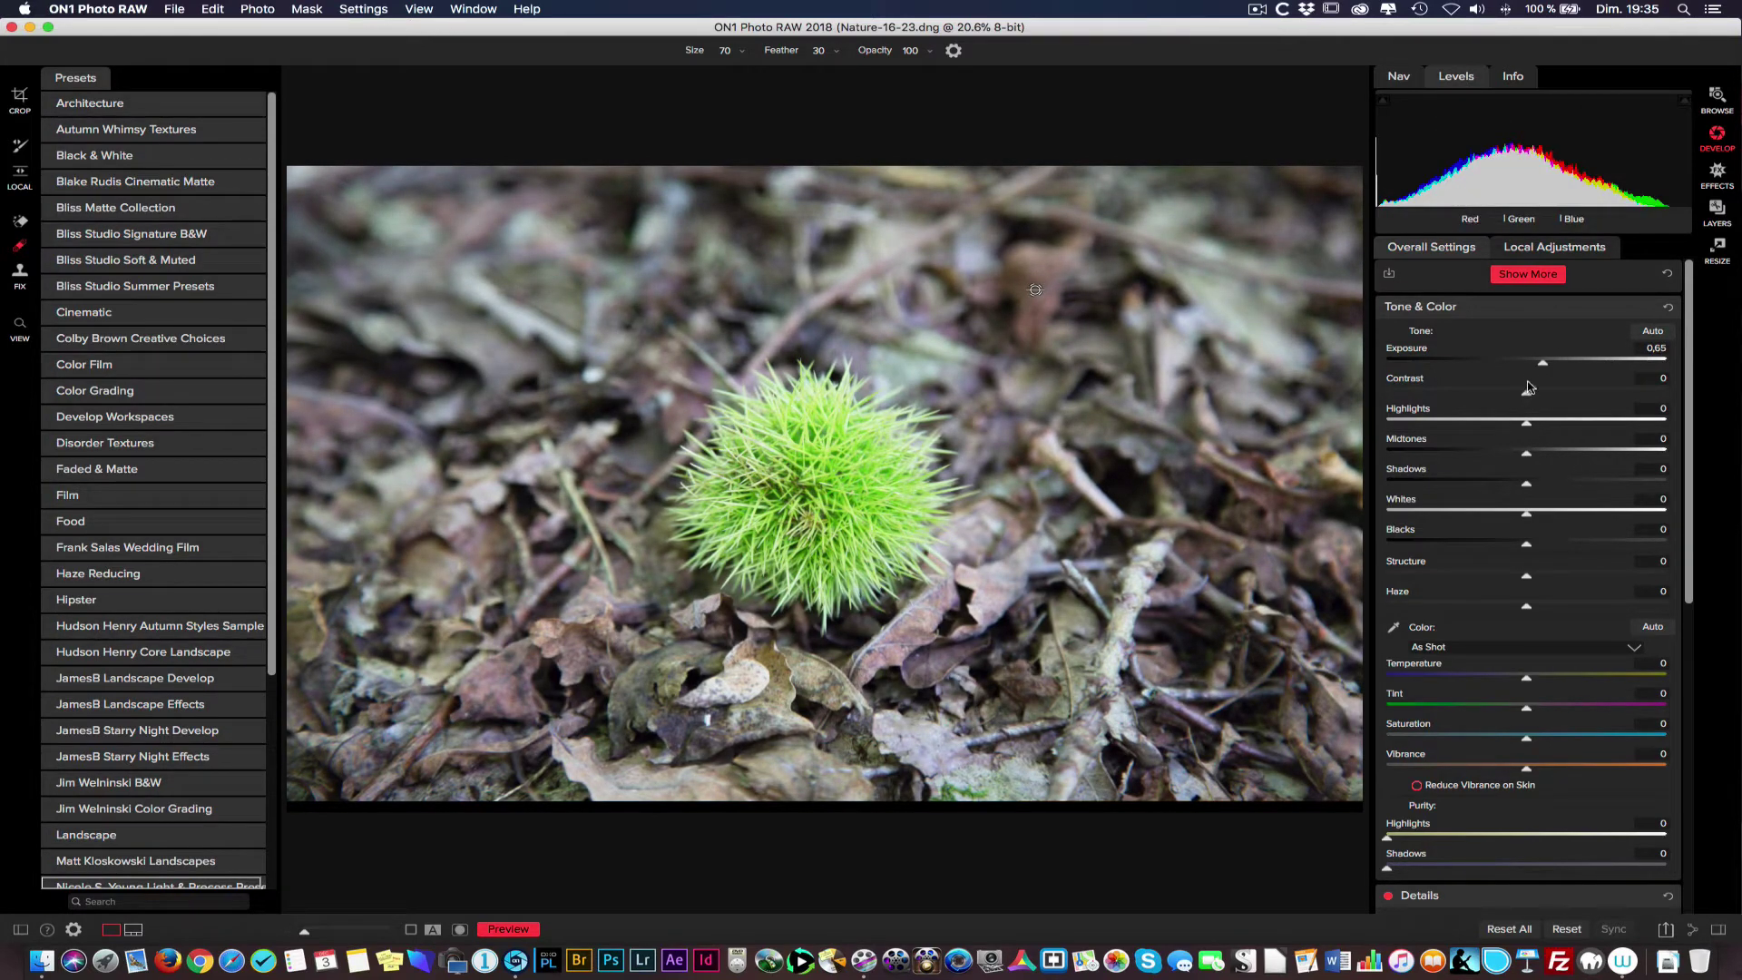
drag(1523, 395, 1518, 487)
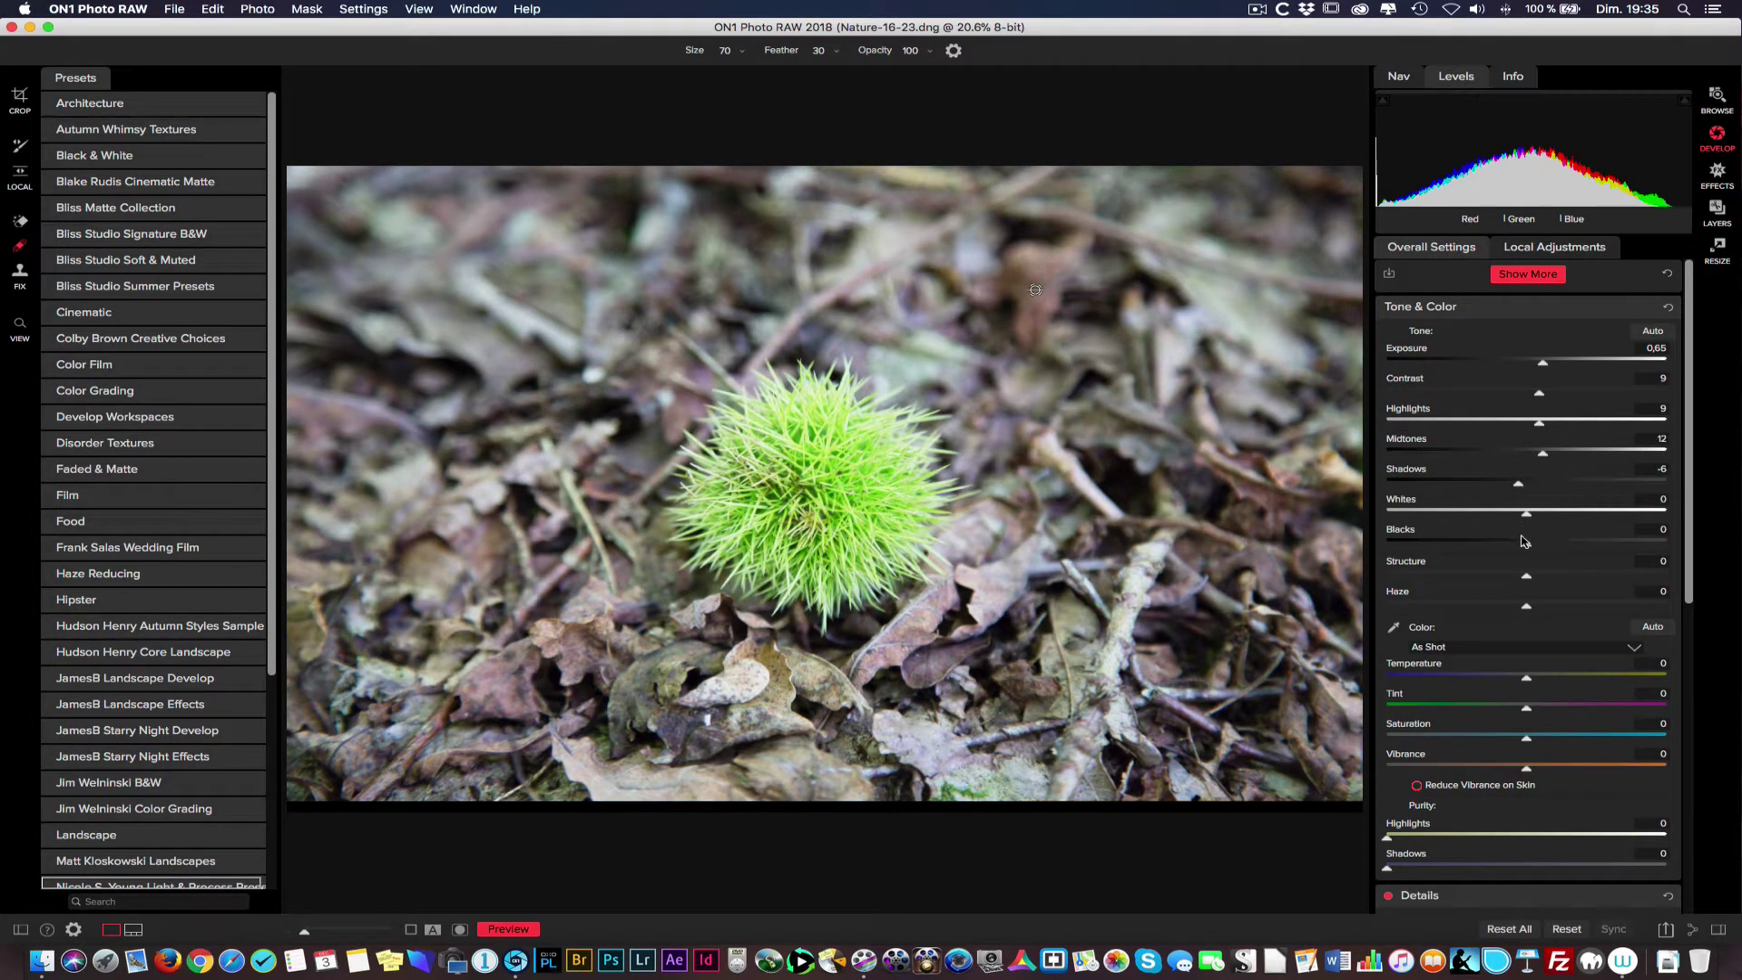
Step: Refine the tone with blacks at 2, whites at -15, highlights at -5 and exposure at 0.4
mouse_move(1528, 546)
mouse_down()
mouse_move(1502, 546)
mouse_move(1535, 545)
mouse_up()
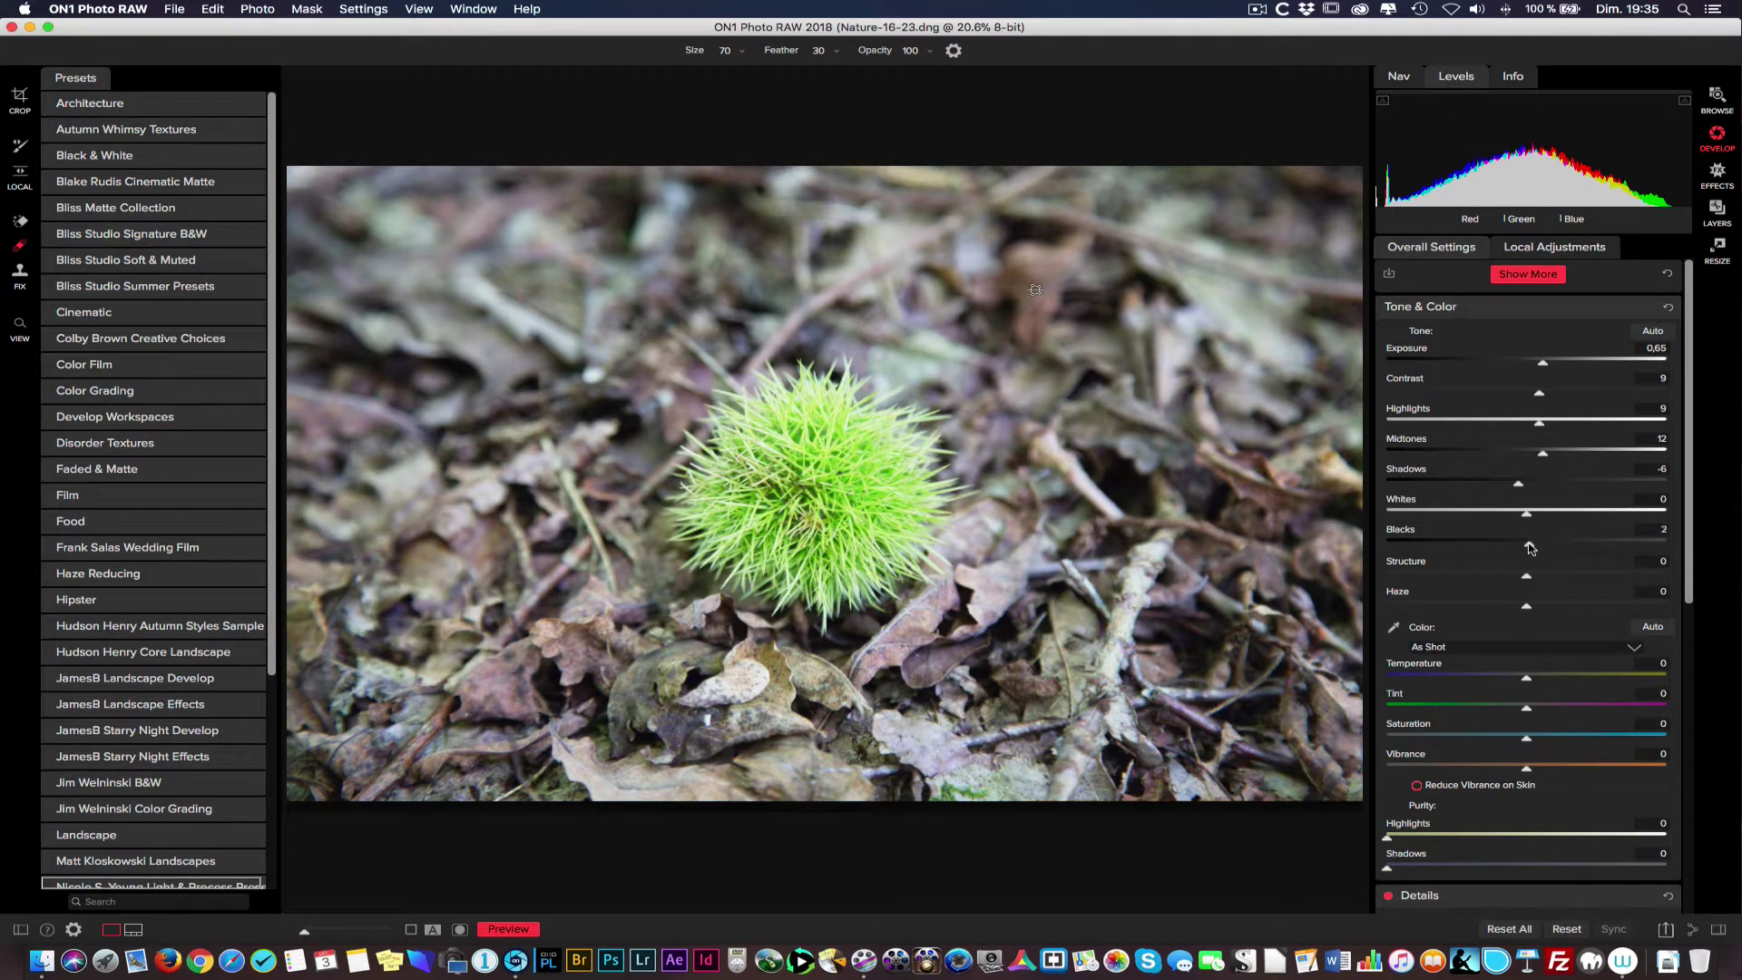
mouse_move(1531, 547)
mouse_down()
mouse_move(1514, 547)
mouse_move(1532, 546)
mouse_up()
drag(1527, 517, 1509, 516)
drag(1534, 425, 1520, 425)
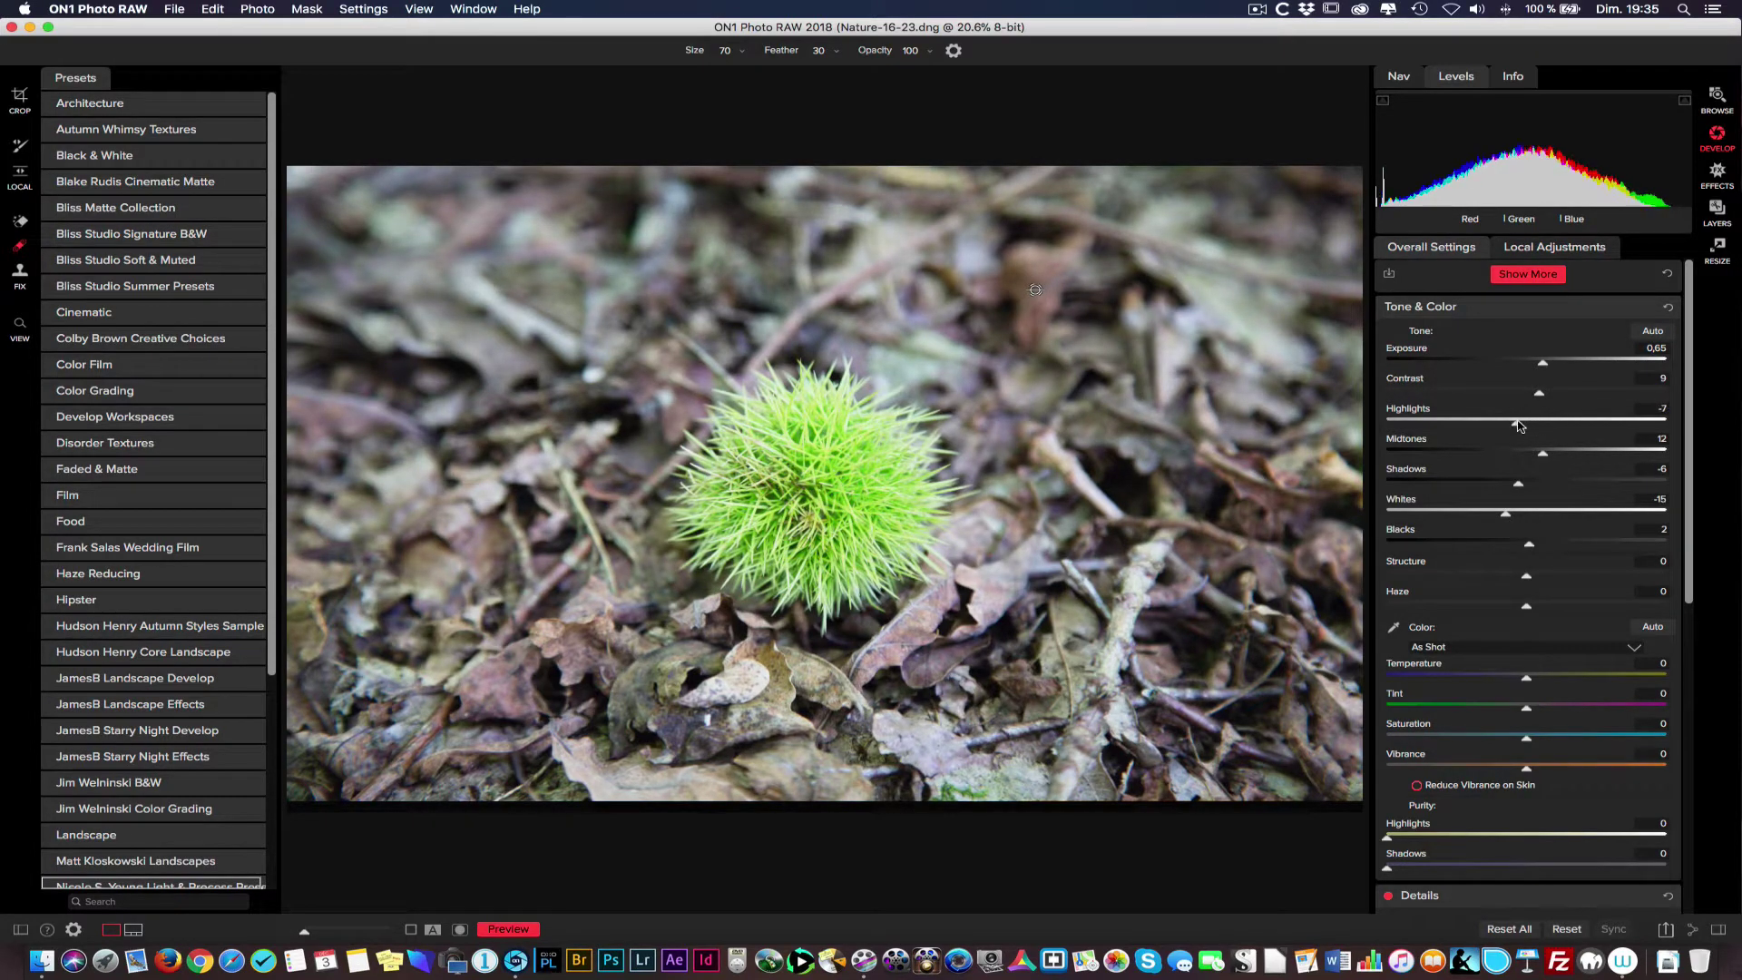
drag(1545, 365, 1540, 365)
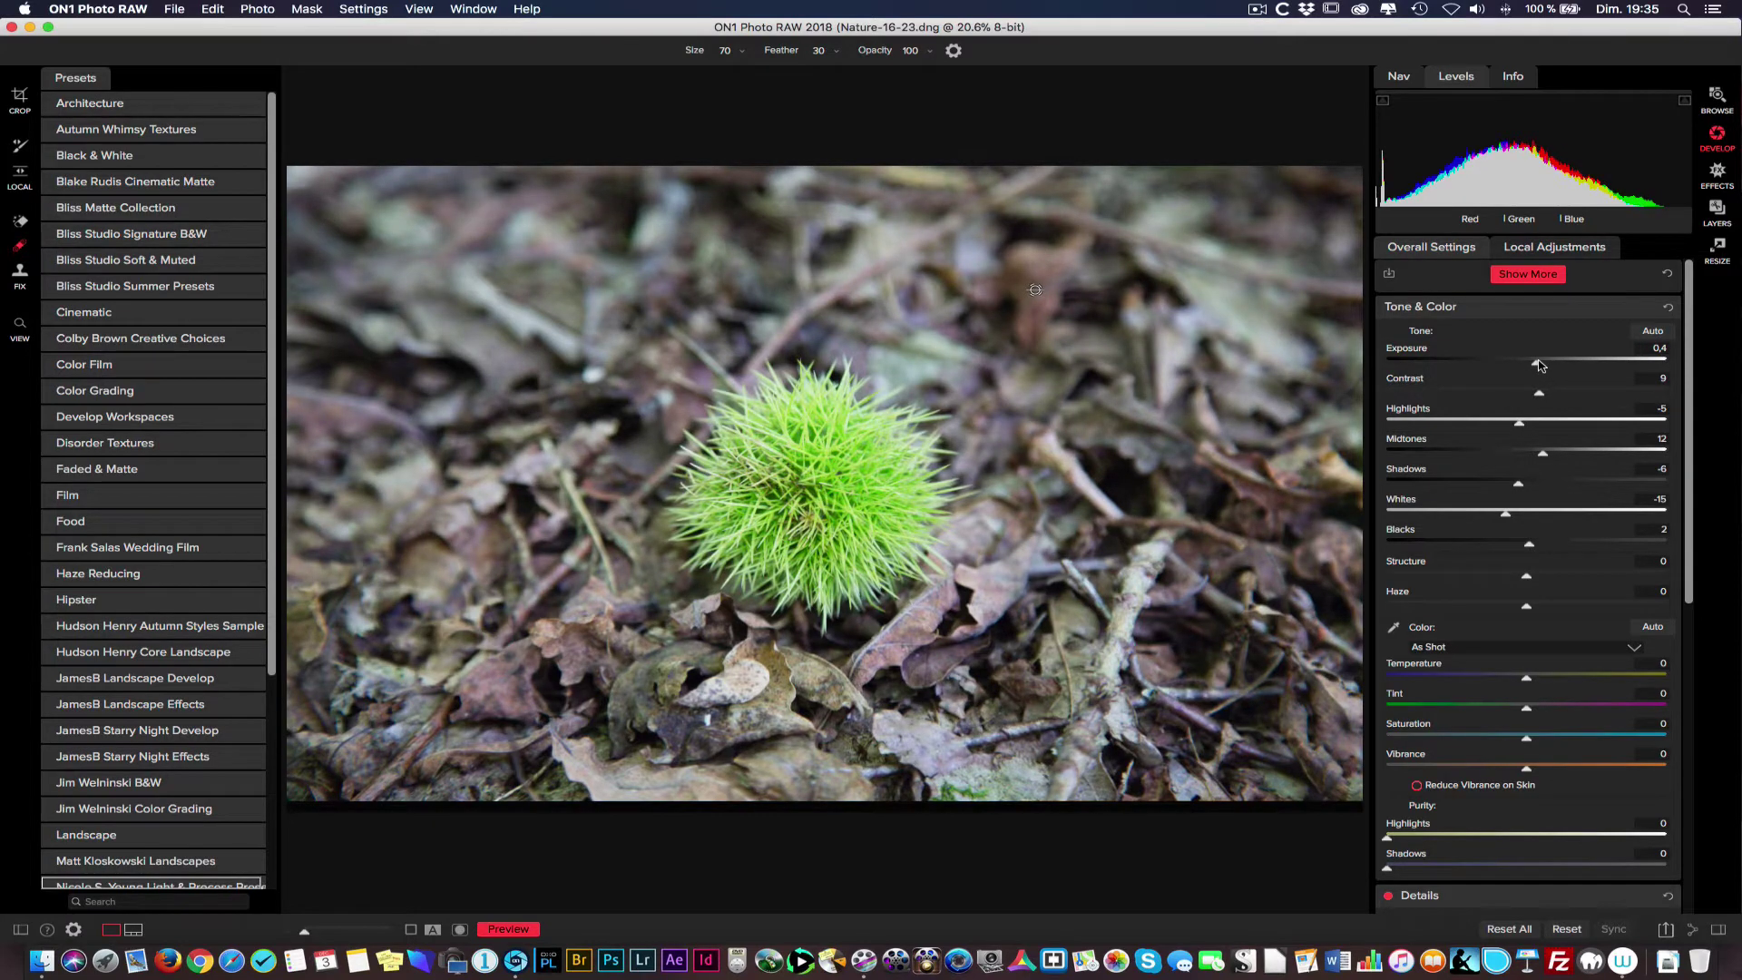
Step: Set Structure to 24, judging the burr and leaf detail at 100%, and set Haze to -22
drag(1553, 580, 1571, 575)
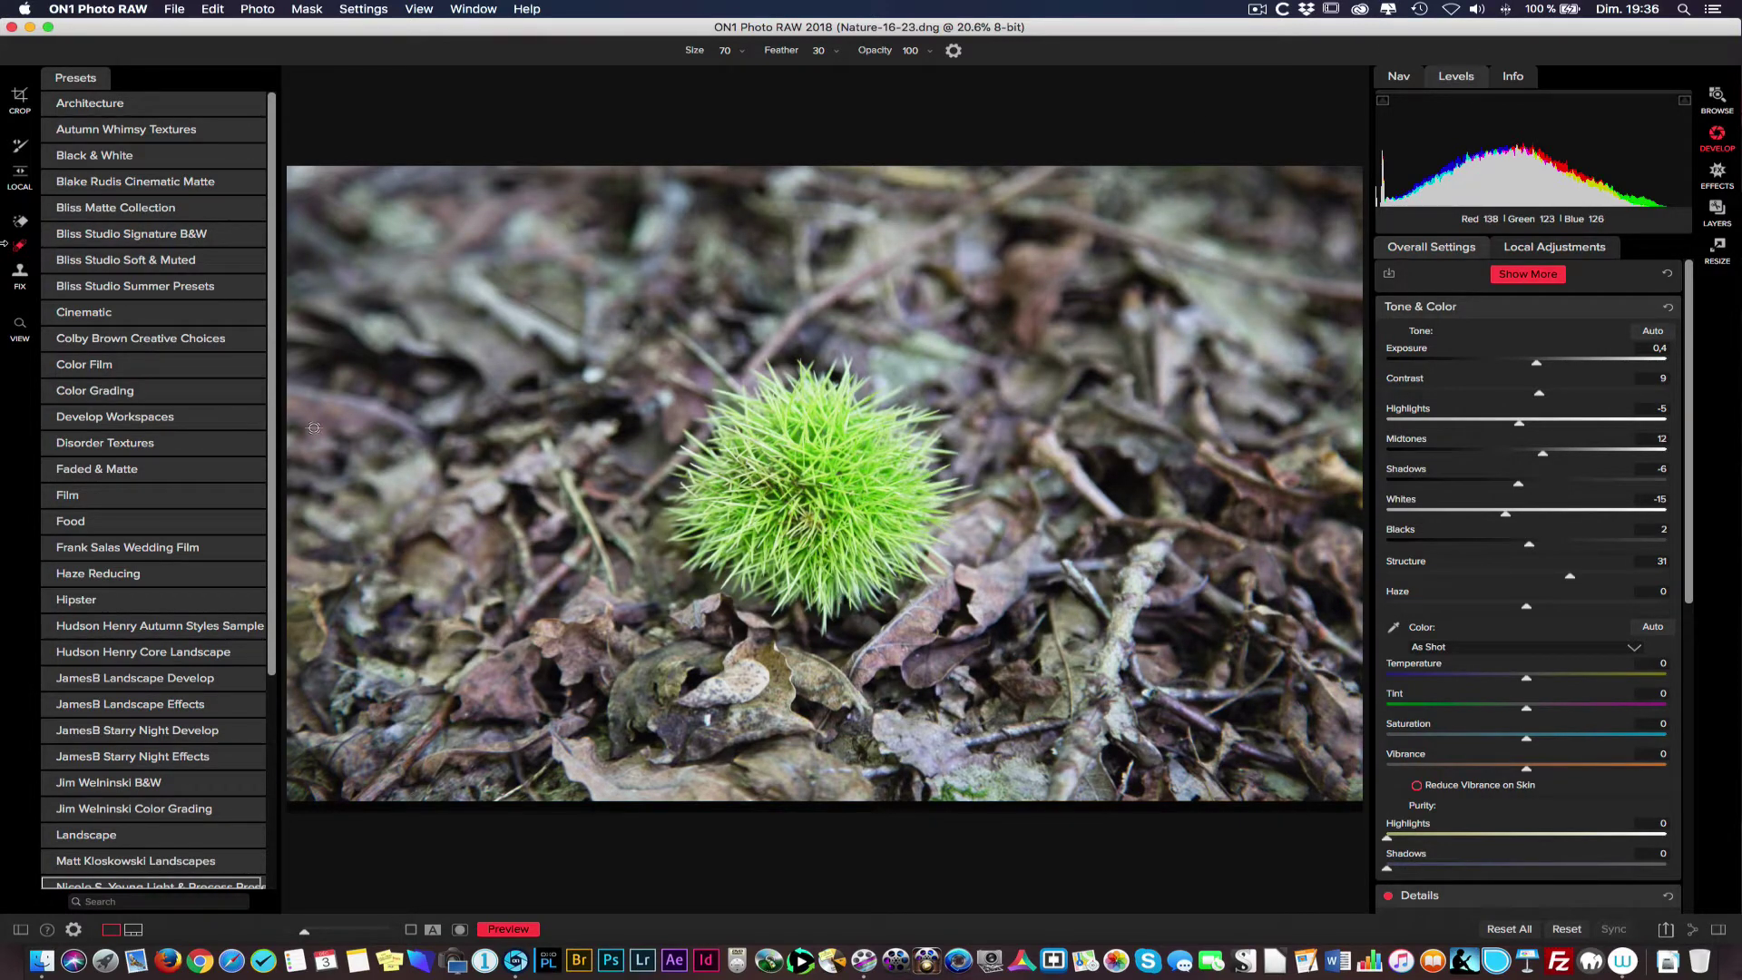
click(17, 335)
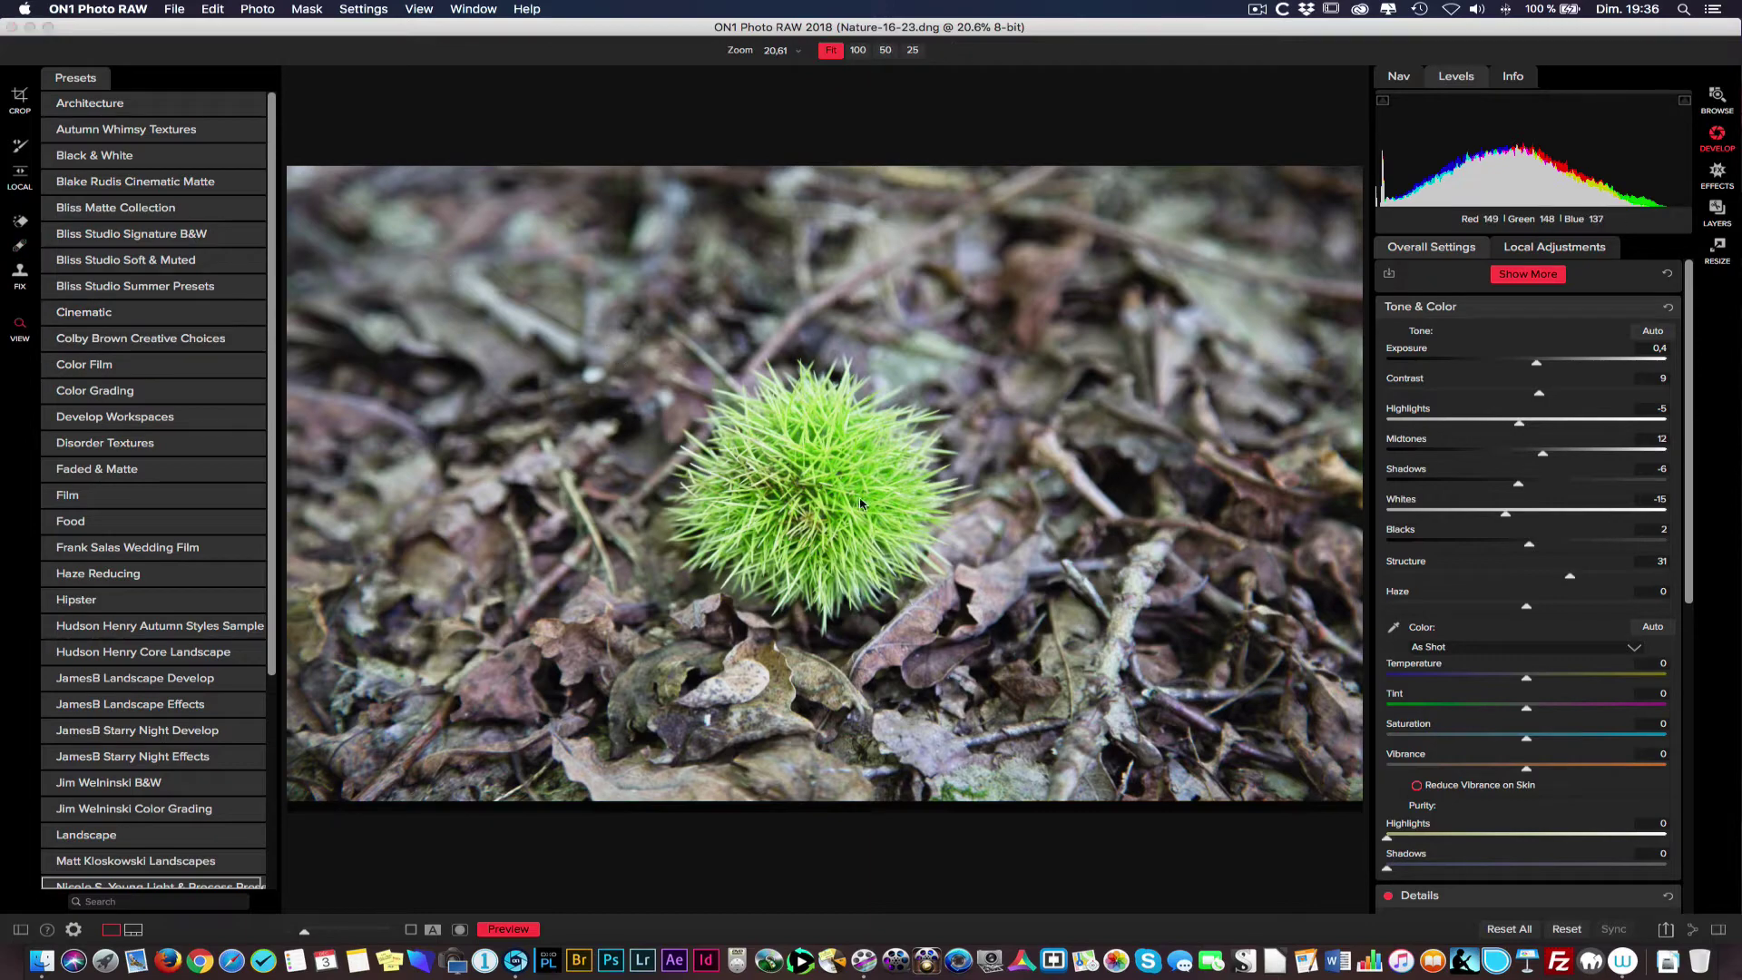
click(876, 501)
drag(850, 508, 952, 371)
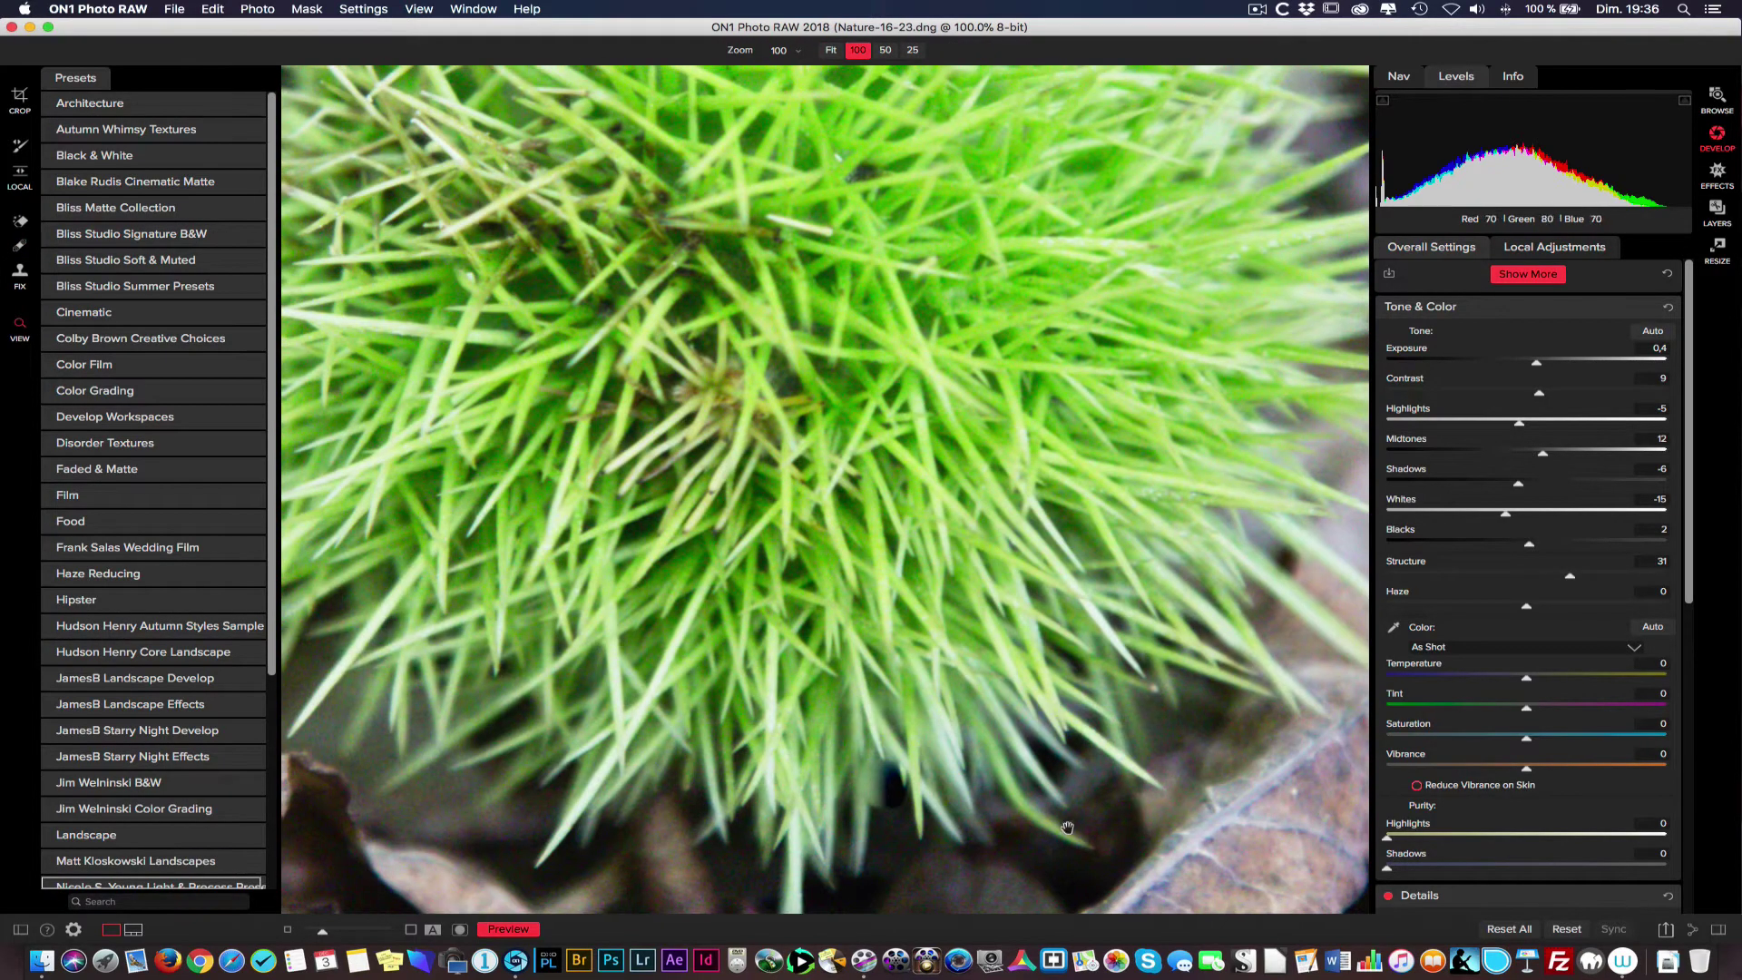
drag(1067, 828, 708, 549)
drag(871, 746, 755, 481)
drag(885, 567, 729, 381)
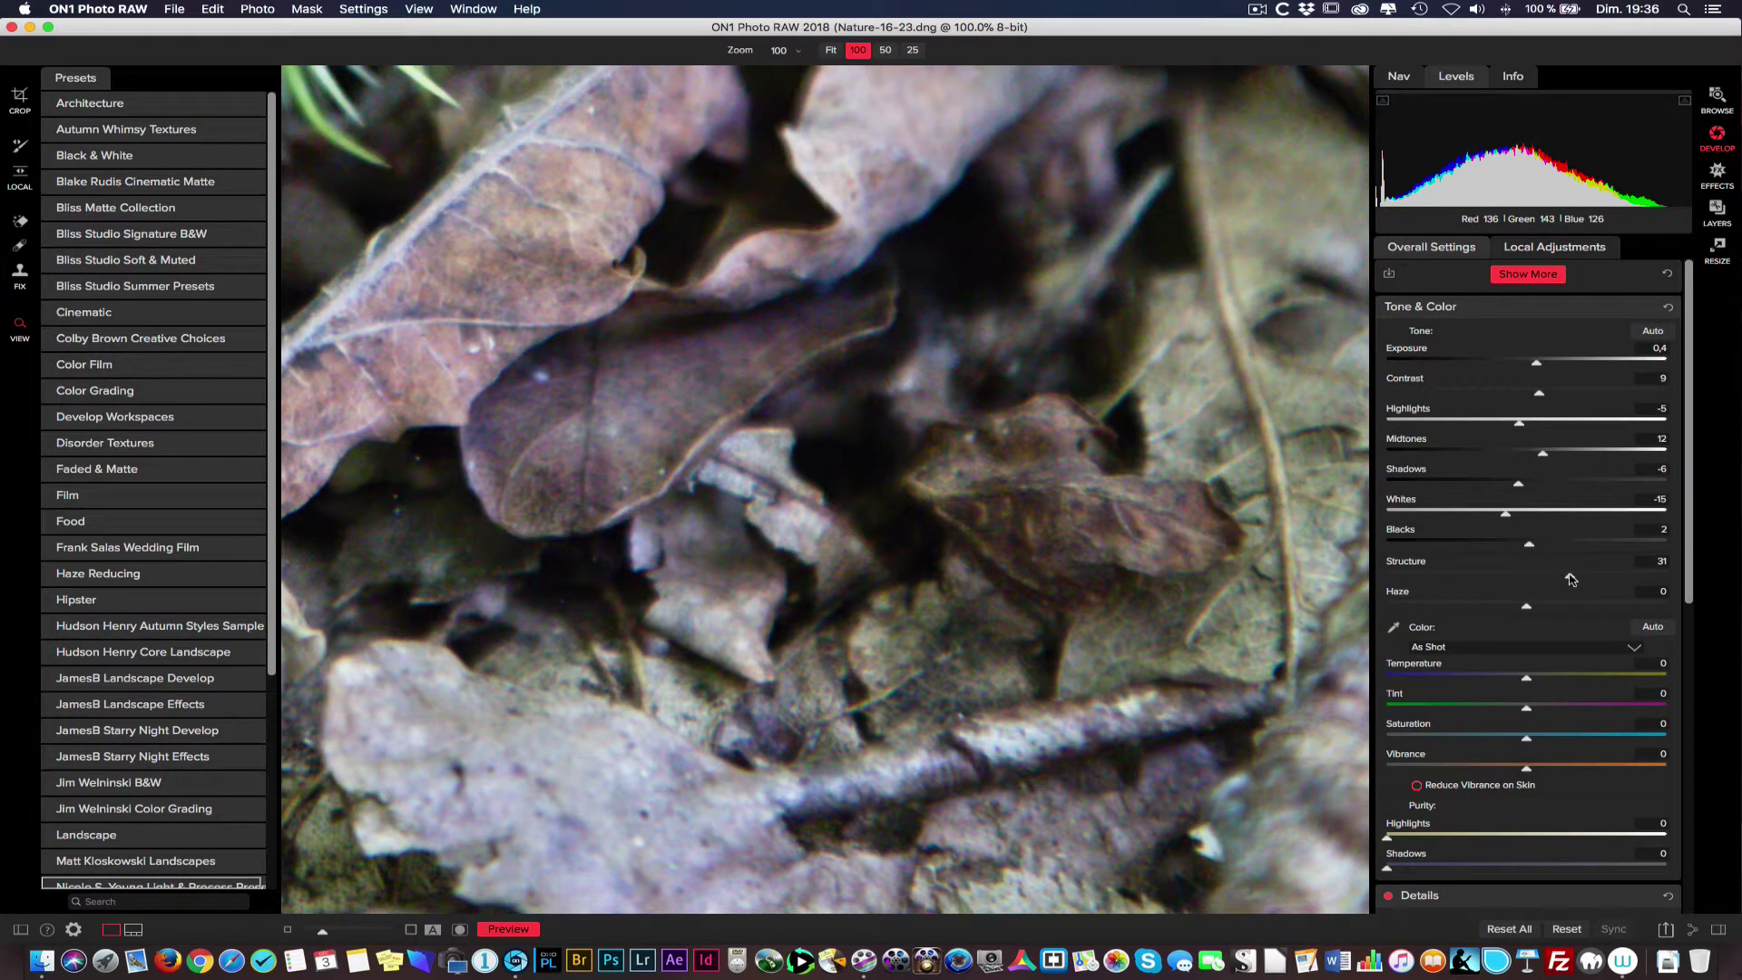
drag(1570, 577, 1562, 579)
click(1253, 568)
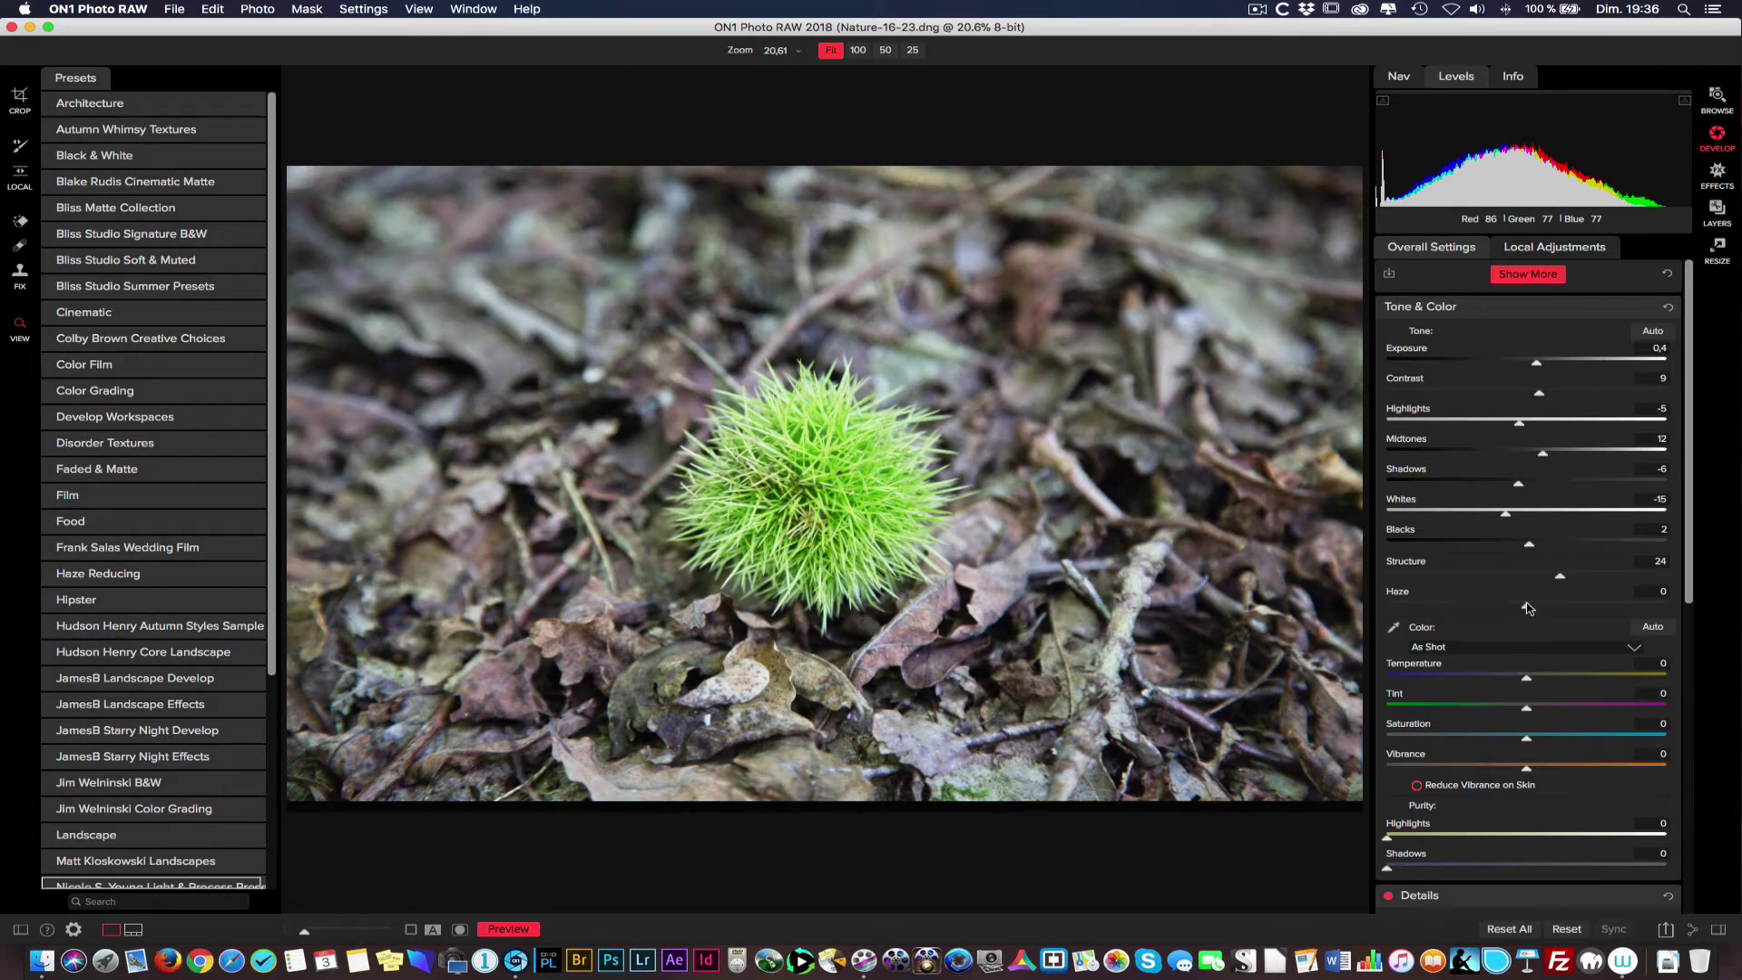
mouse_move(1526, 610)
mouse_down()
mouse_move(1553, 606)
mouse_move(1497, 607)
mouse_up()
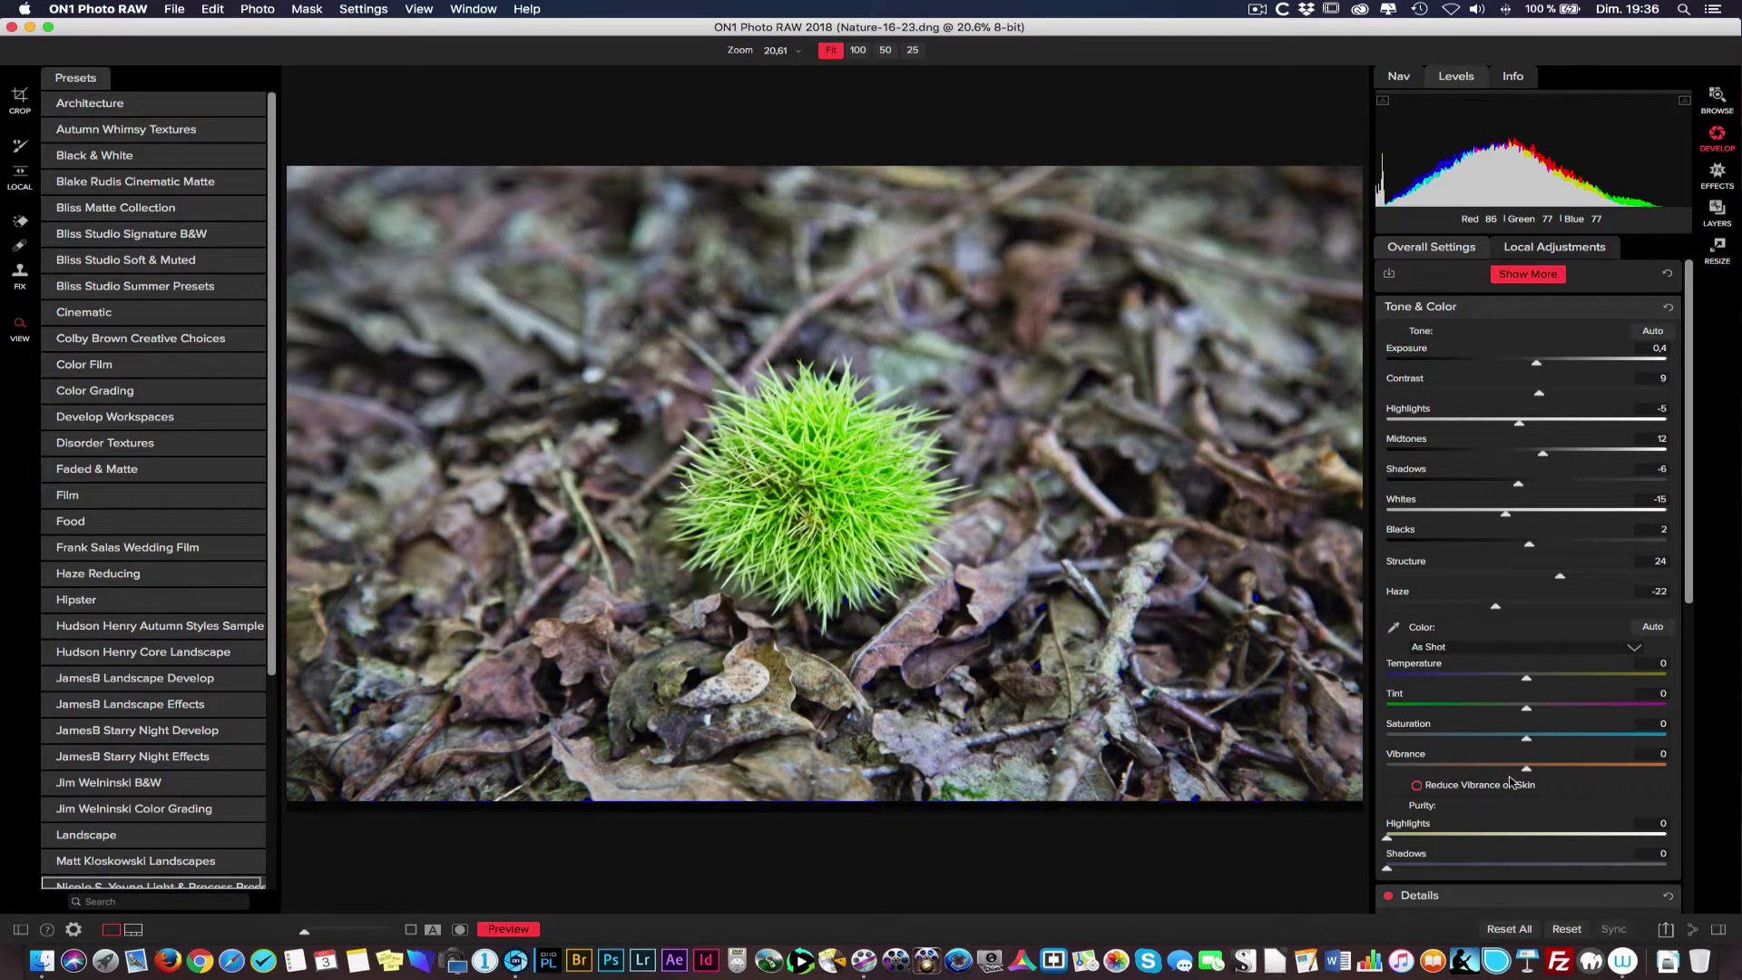
Step: Try the Auto white balance on the photo
click(1544, 648)
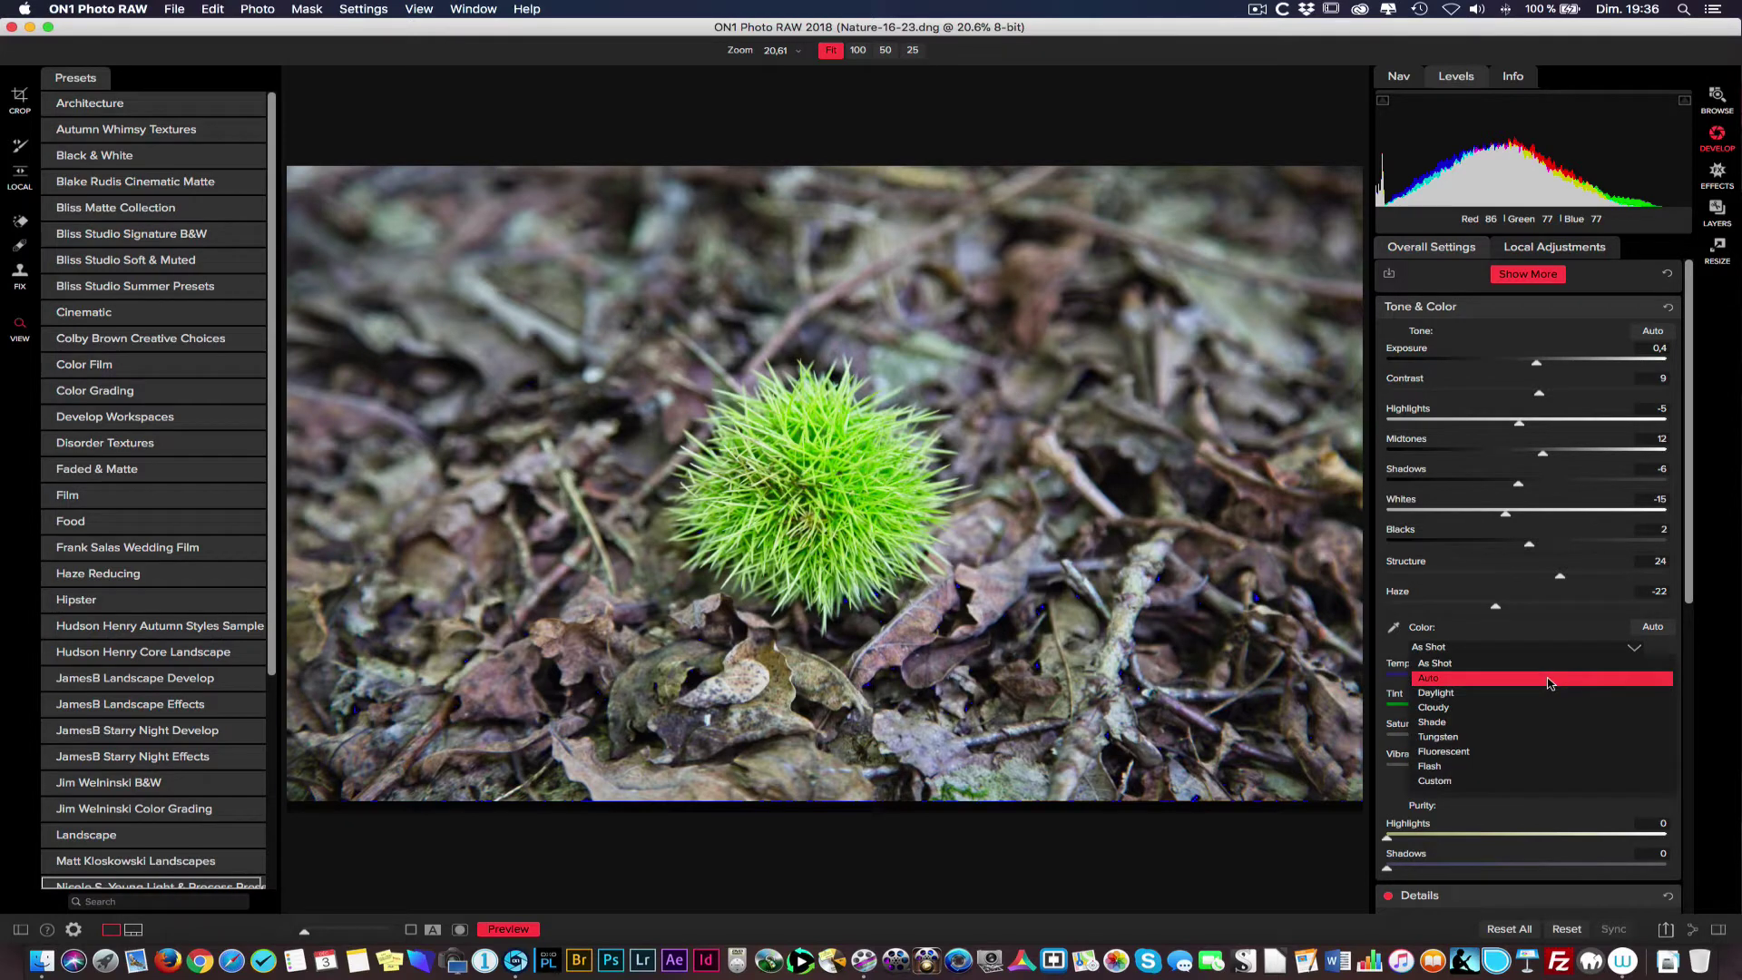
click(1532, 679)
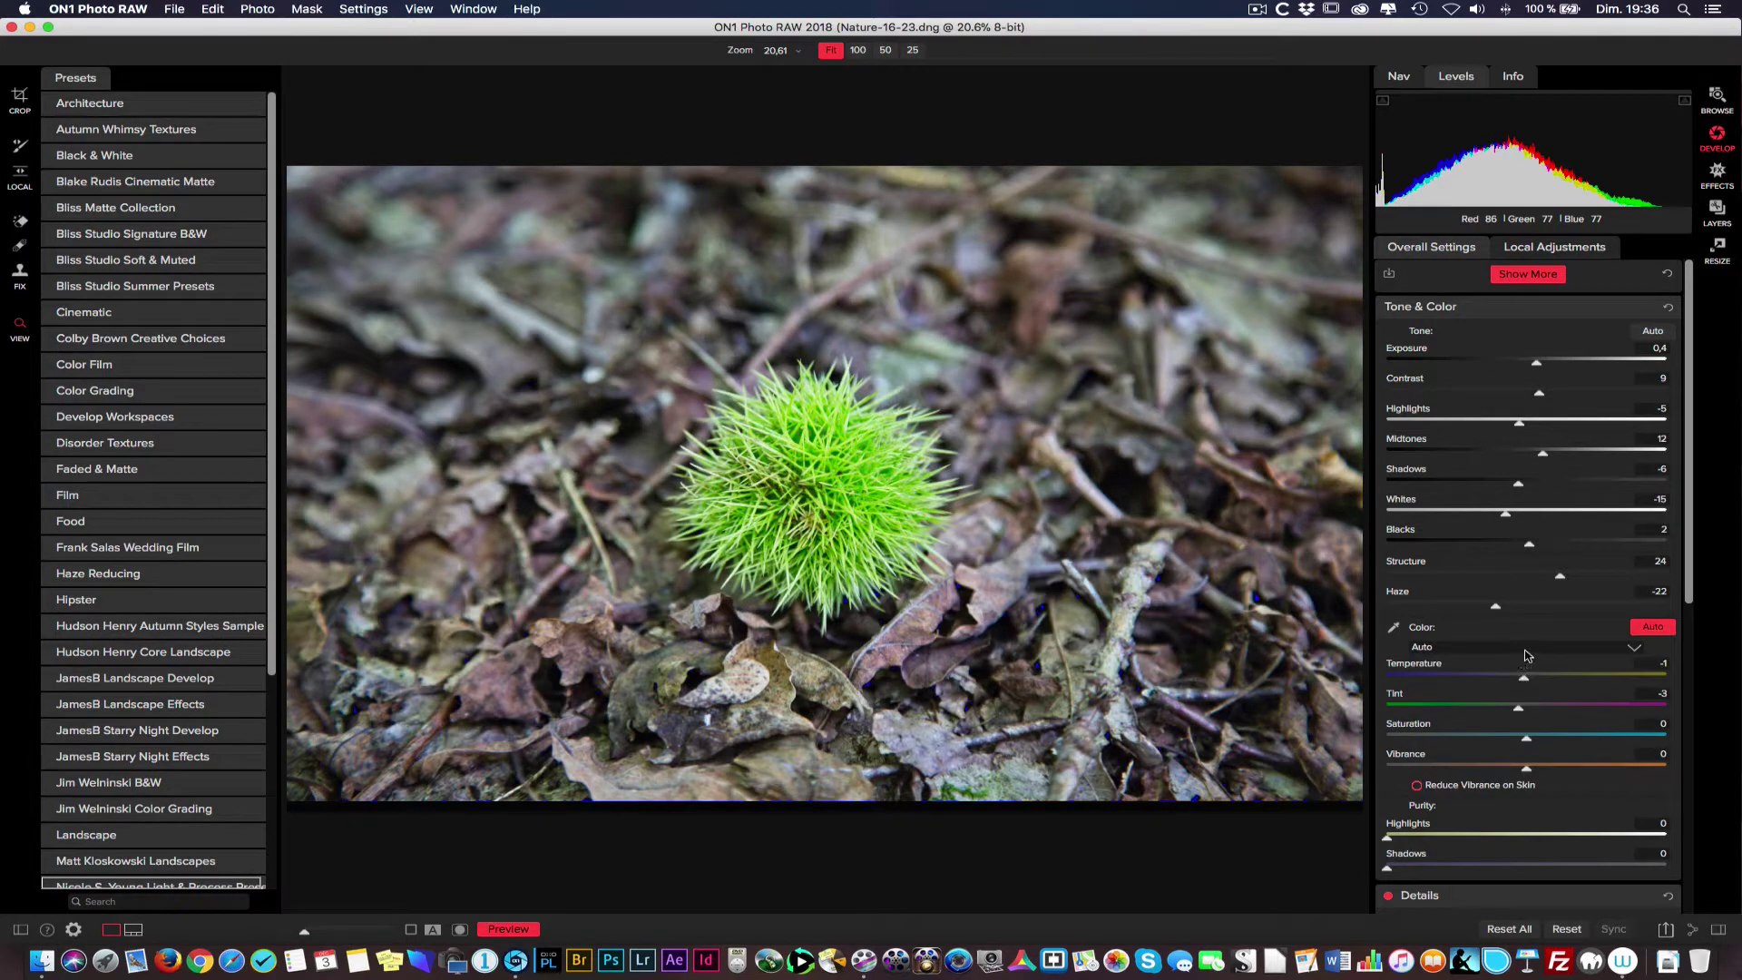
click(1525, 653)
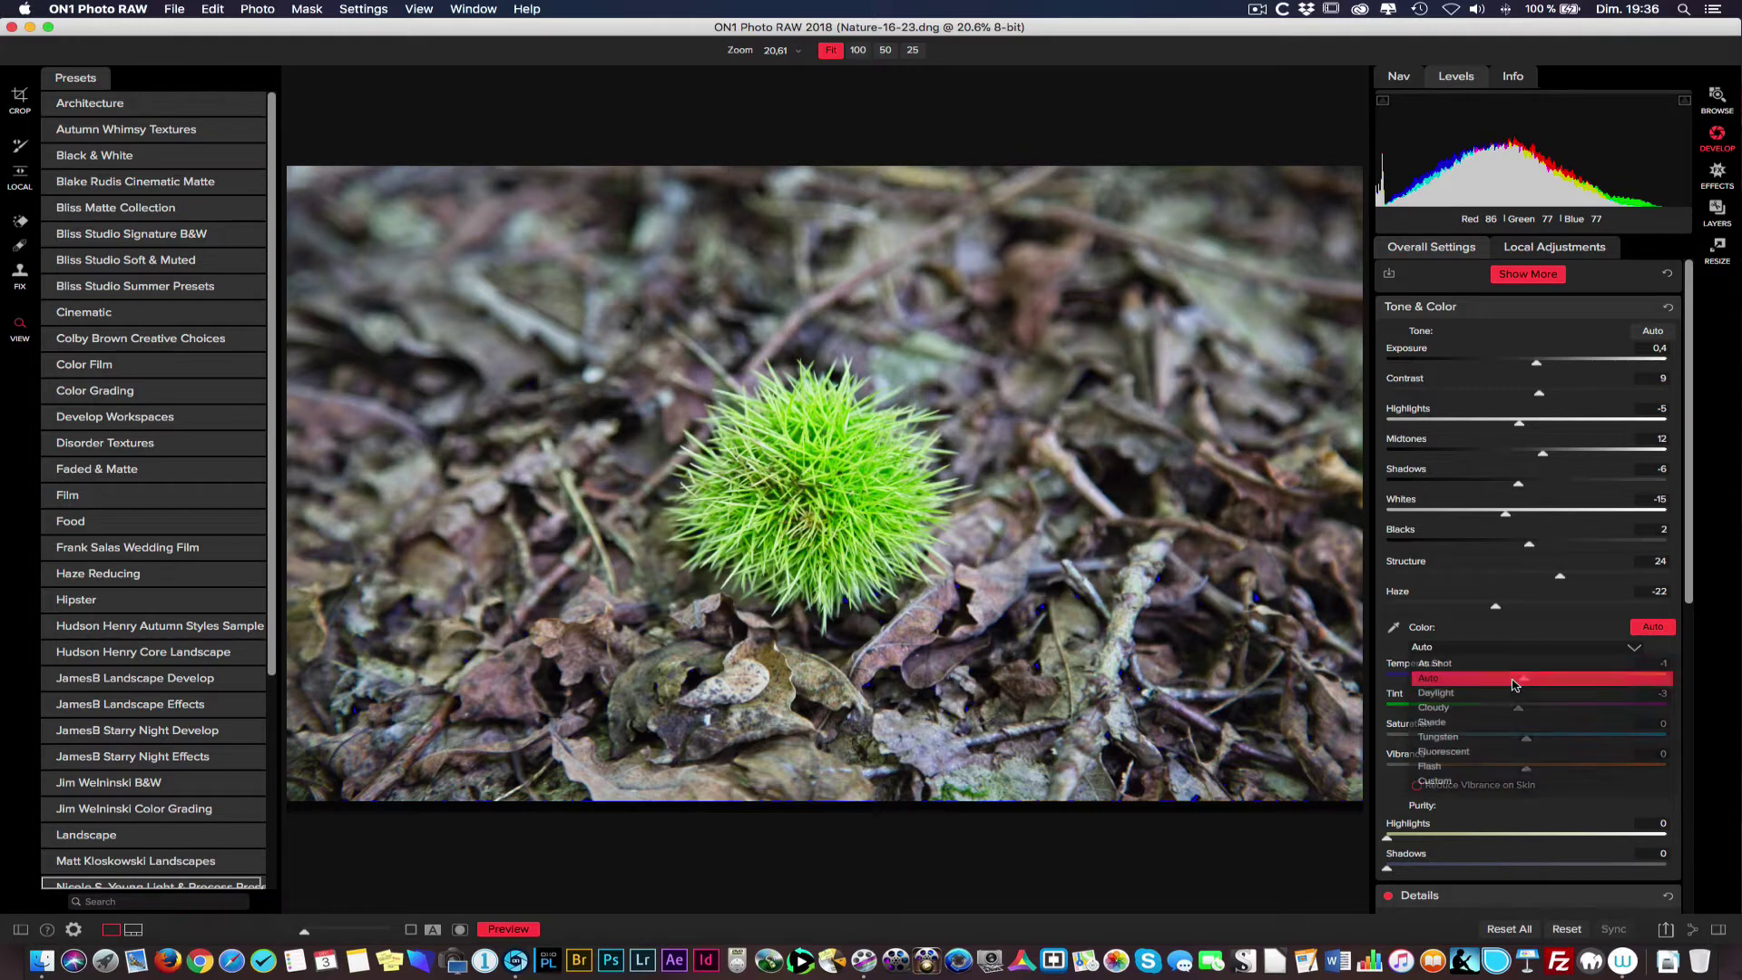
click(1533, 681)
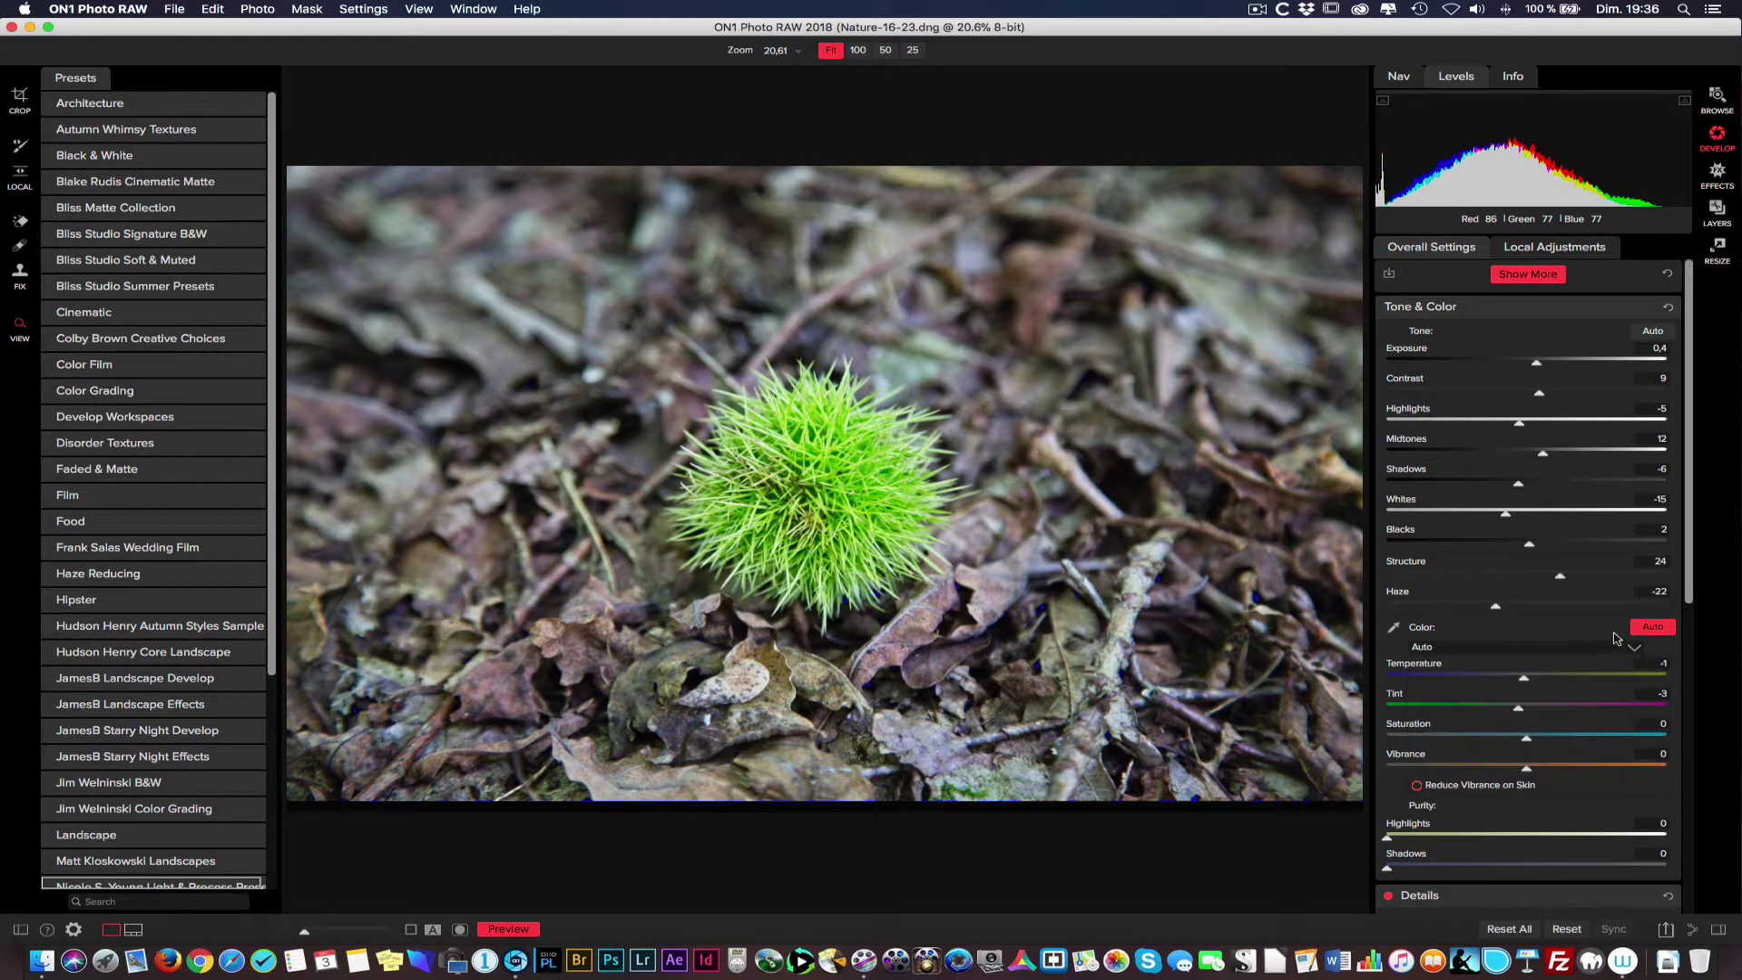
Step: Customize the photo's color with temperature 5, tint 8, saturation 59 and vibrance 56, and collapse the Tone & Color settings
click(1532, 679)
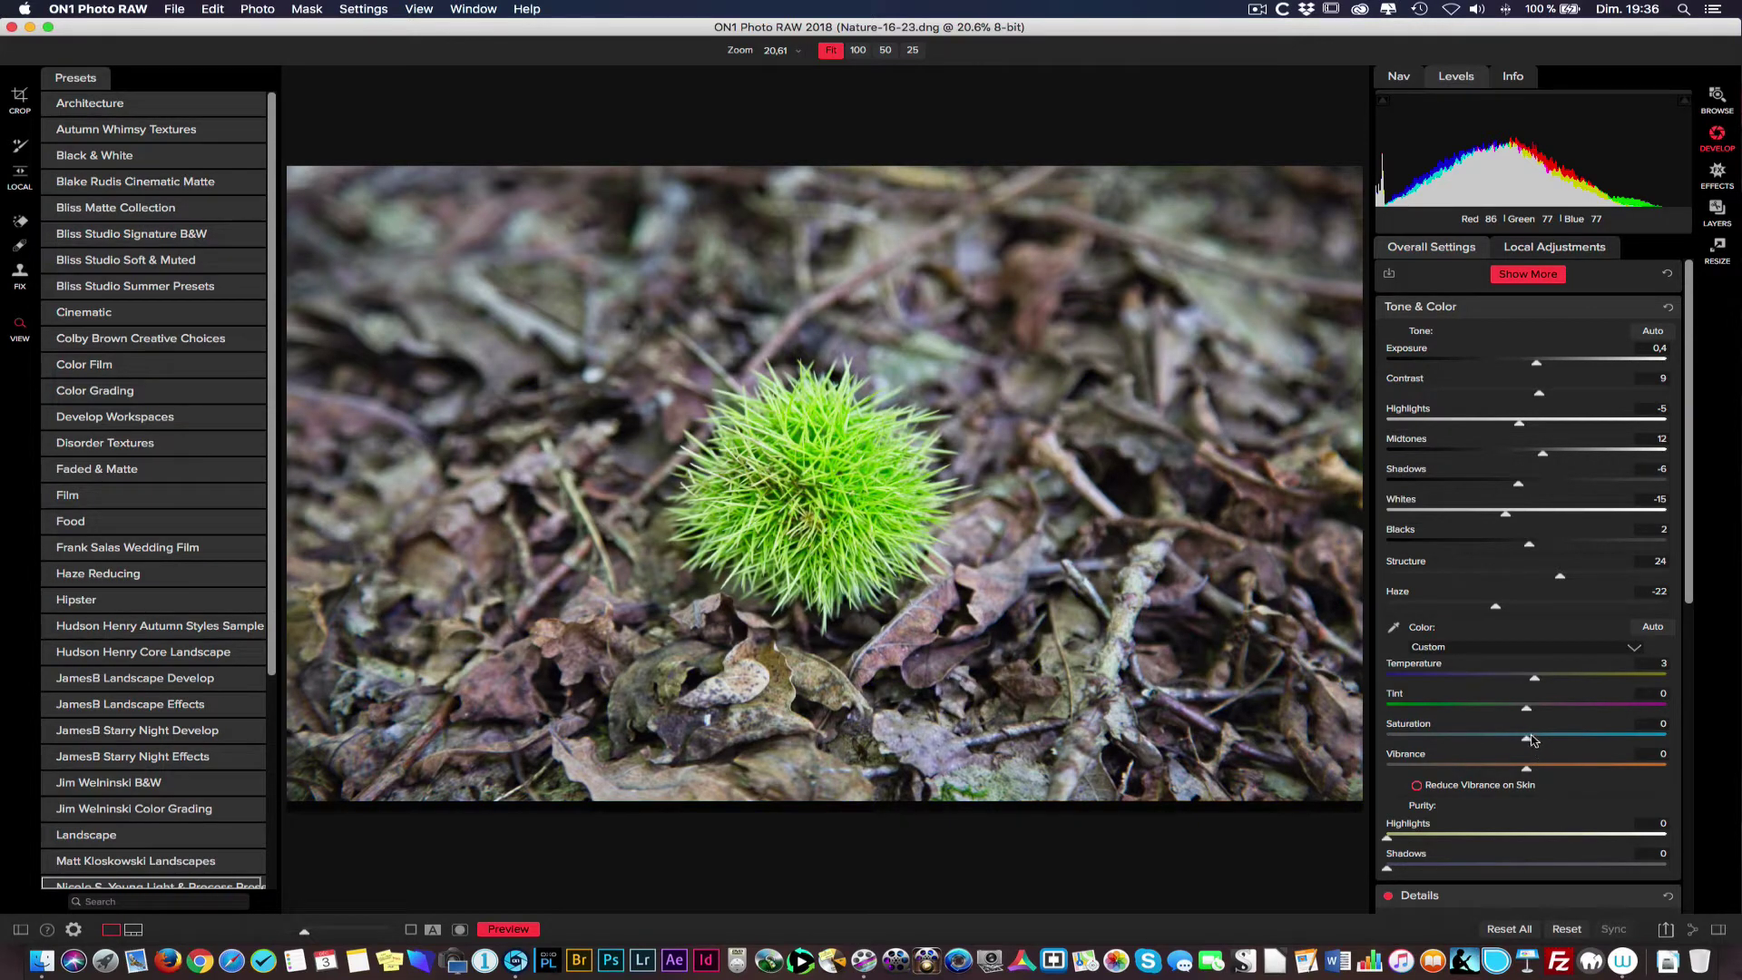
drag(1529, 740, 1536, 740)
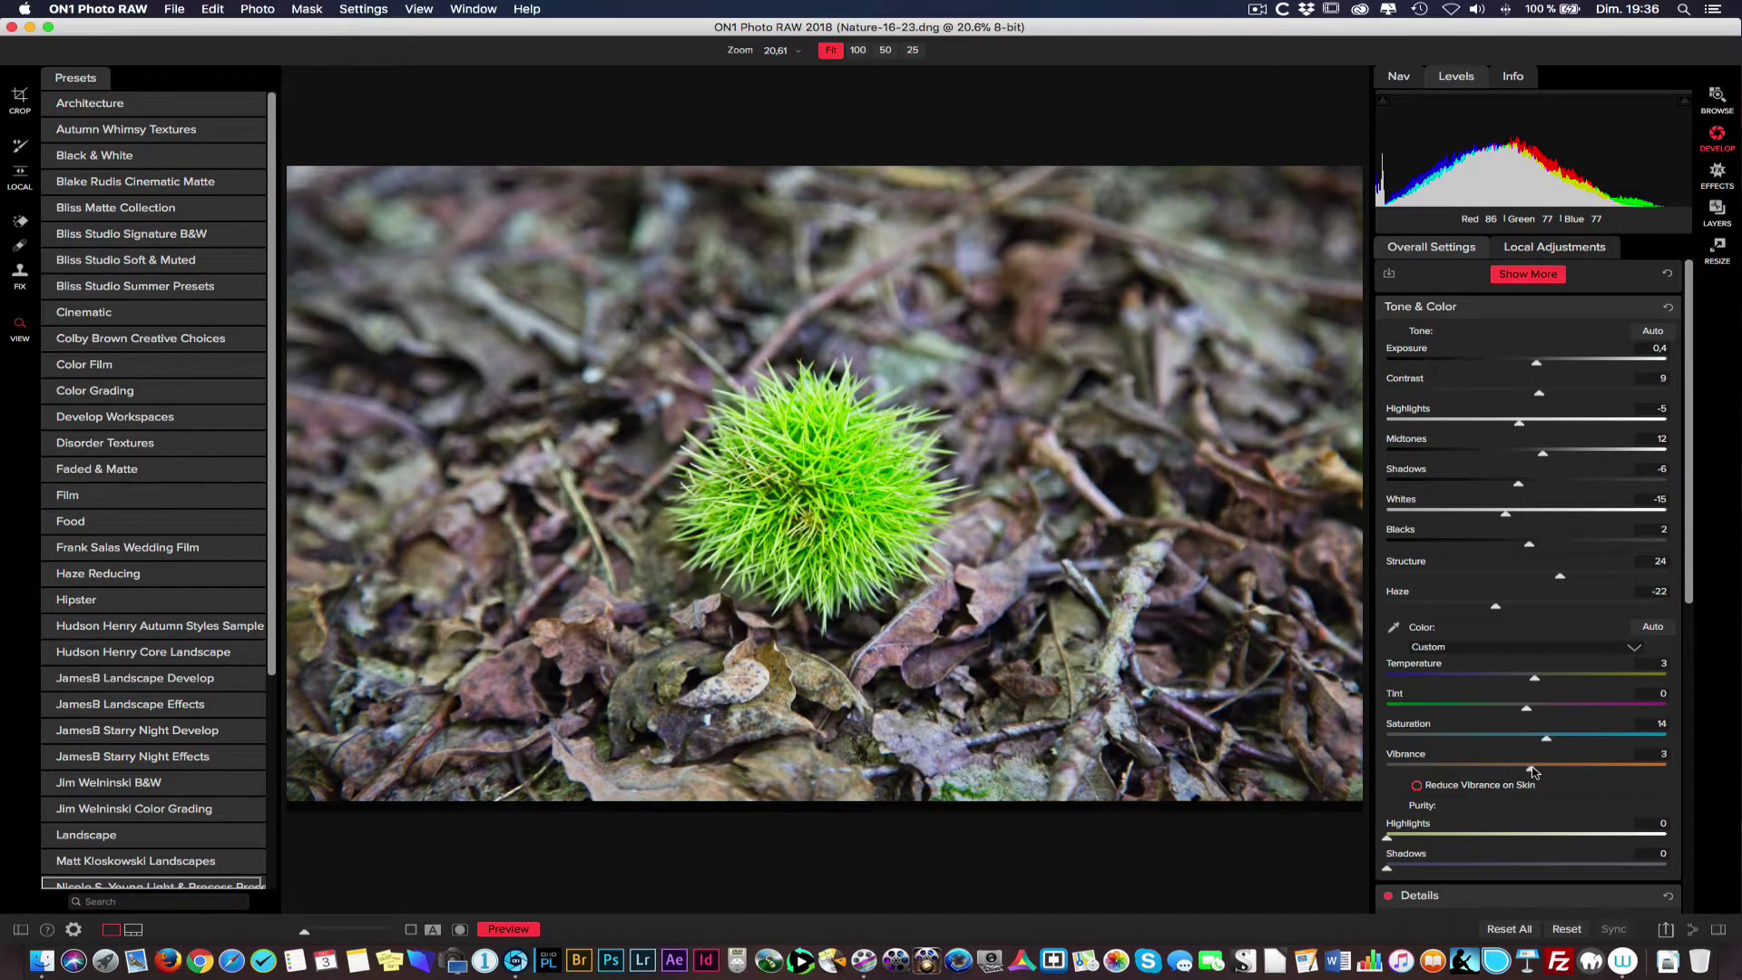
drag(1532, 772, 1604, 772)
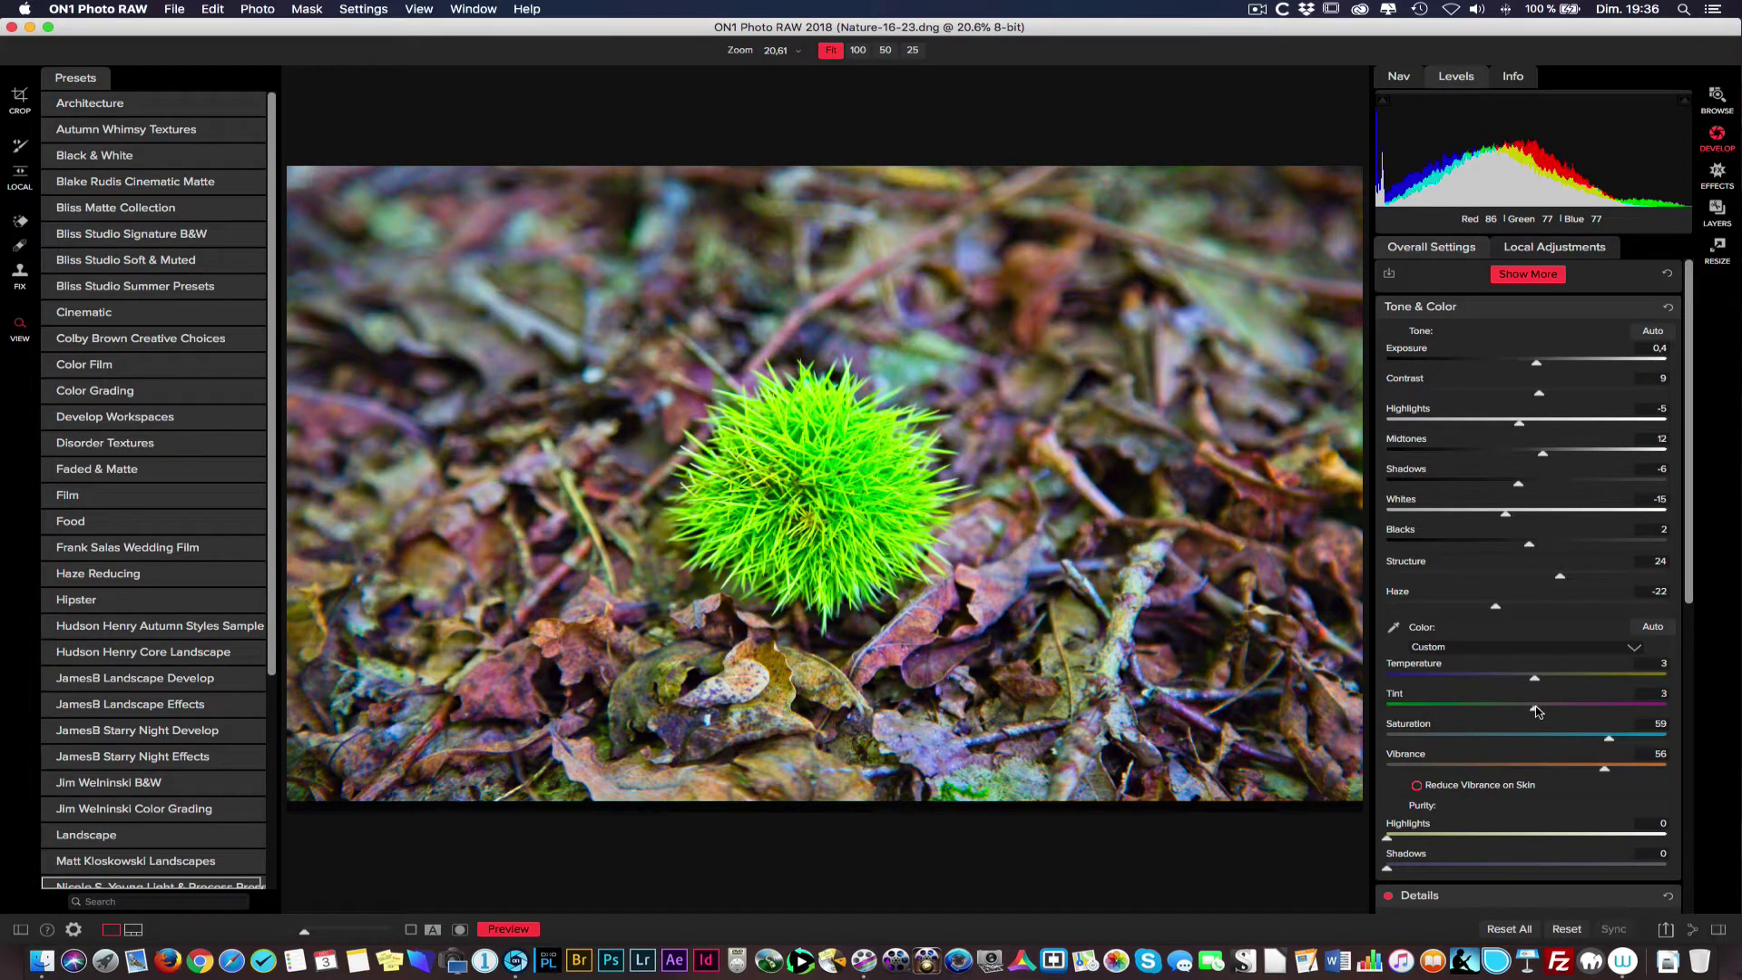
drag(1539, 710, 1541, 683)
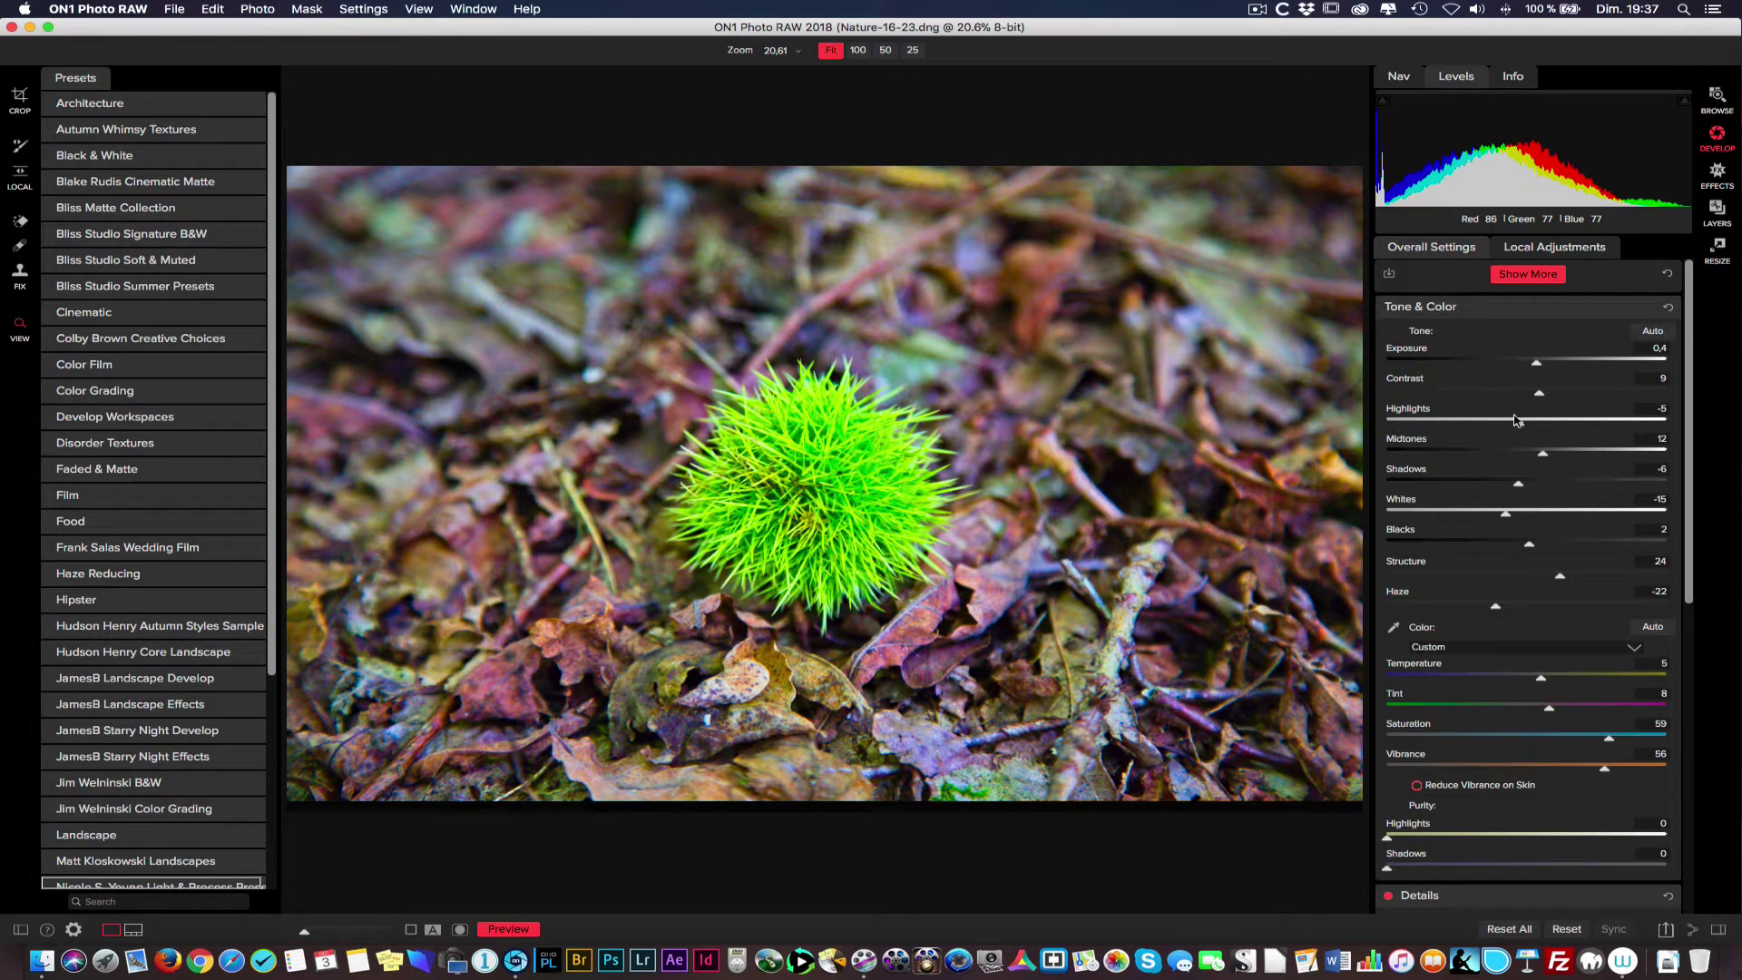
drag(1520, 426, 1515, 425)
click(1646, 308)
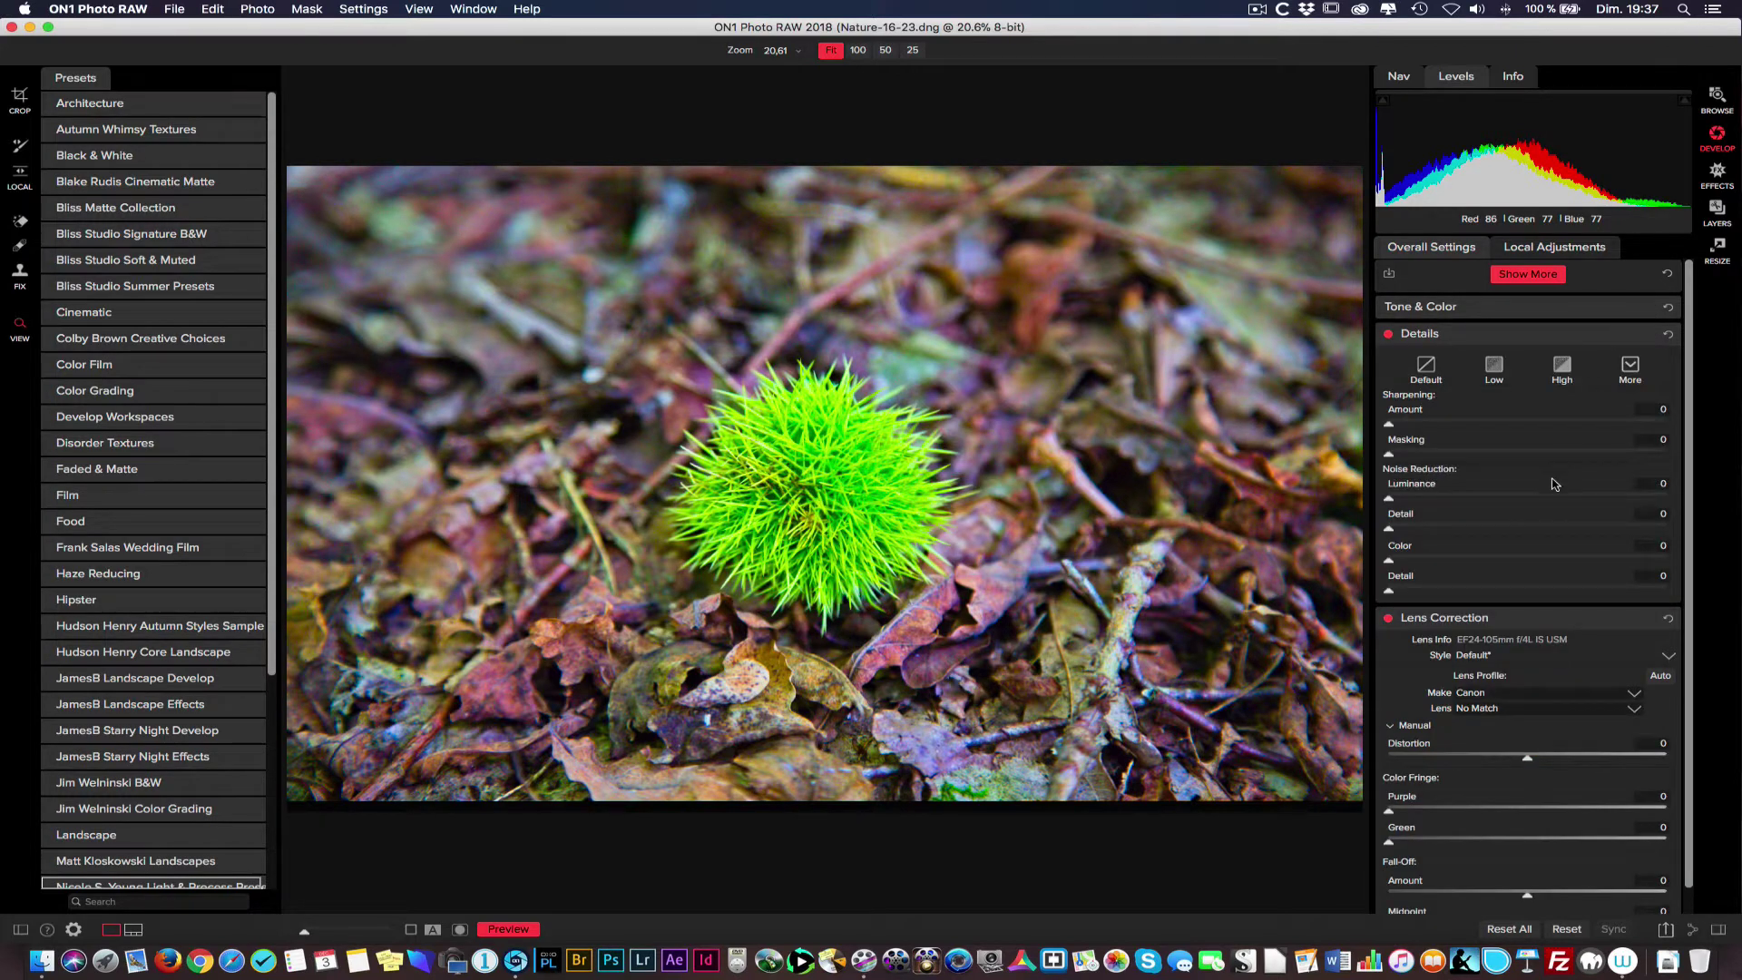
Step: Apply the Low preset in Details and set noise reduction to color 33 and luminance 22 while viewing the leaves at 100%
click(1499, 371)
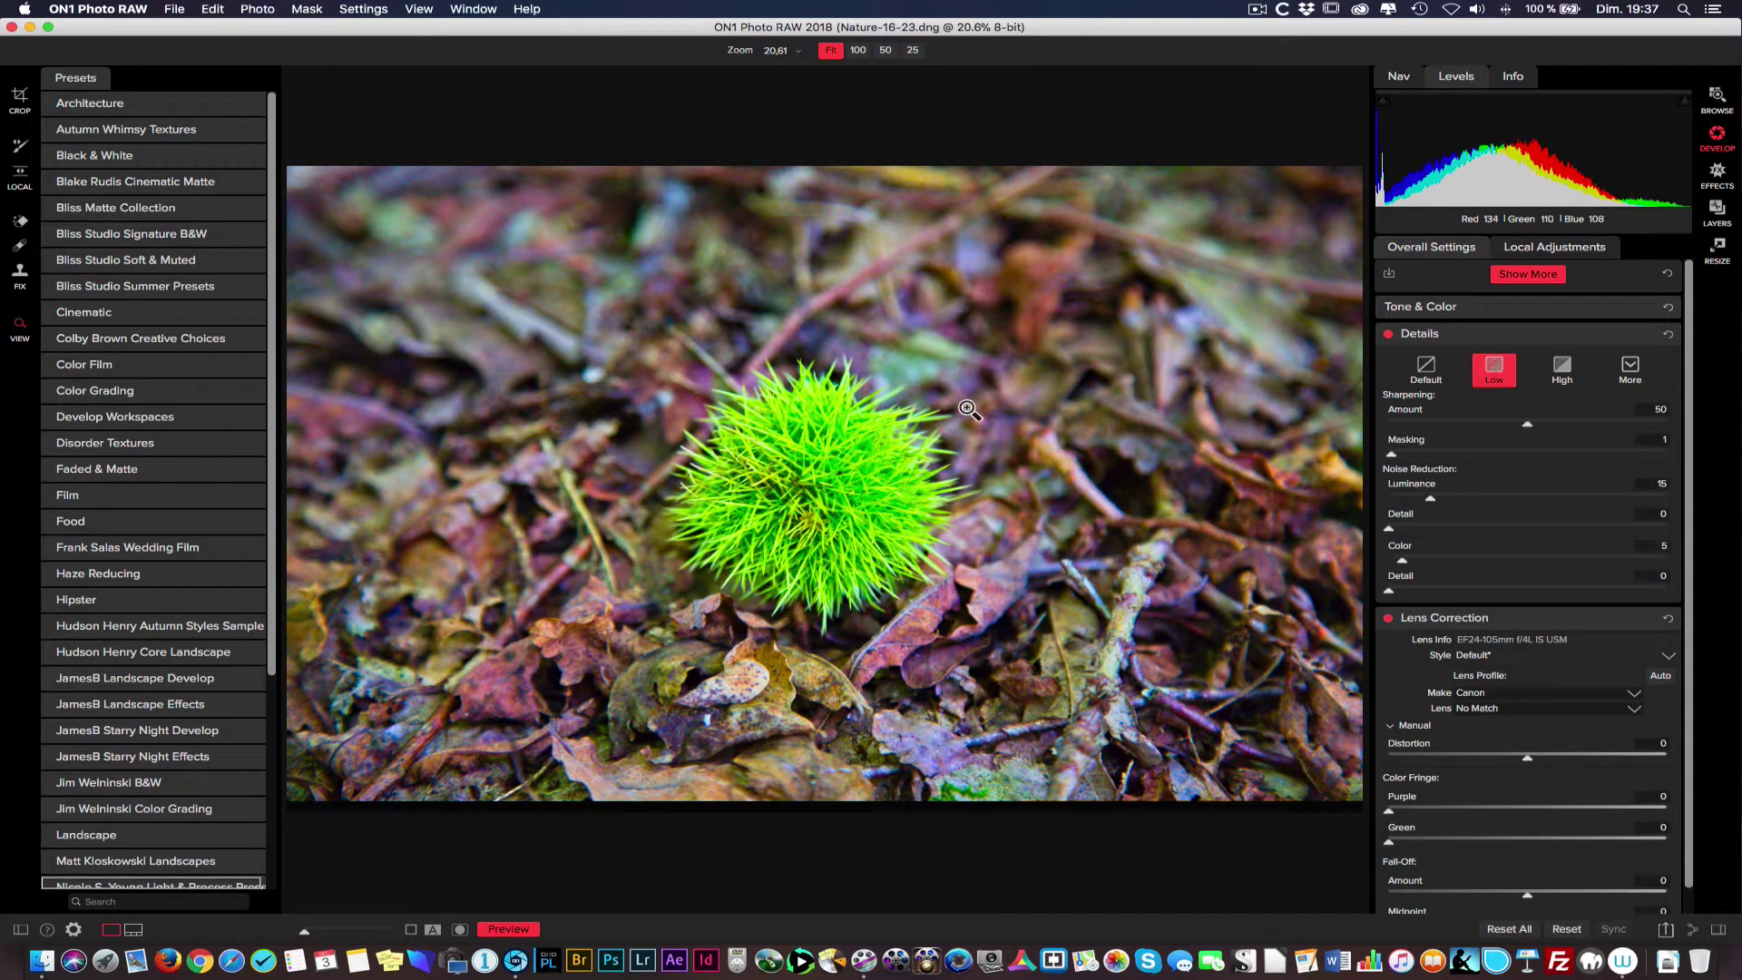
click(1030, 636)
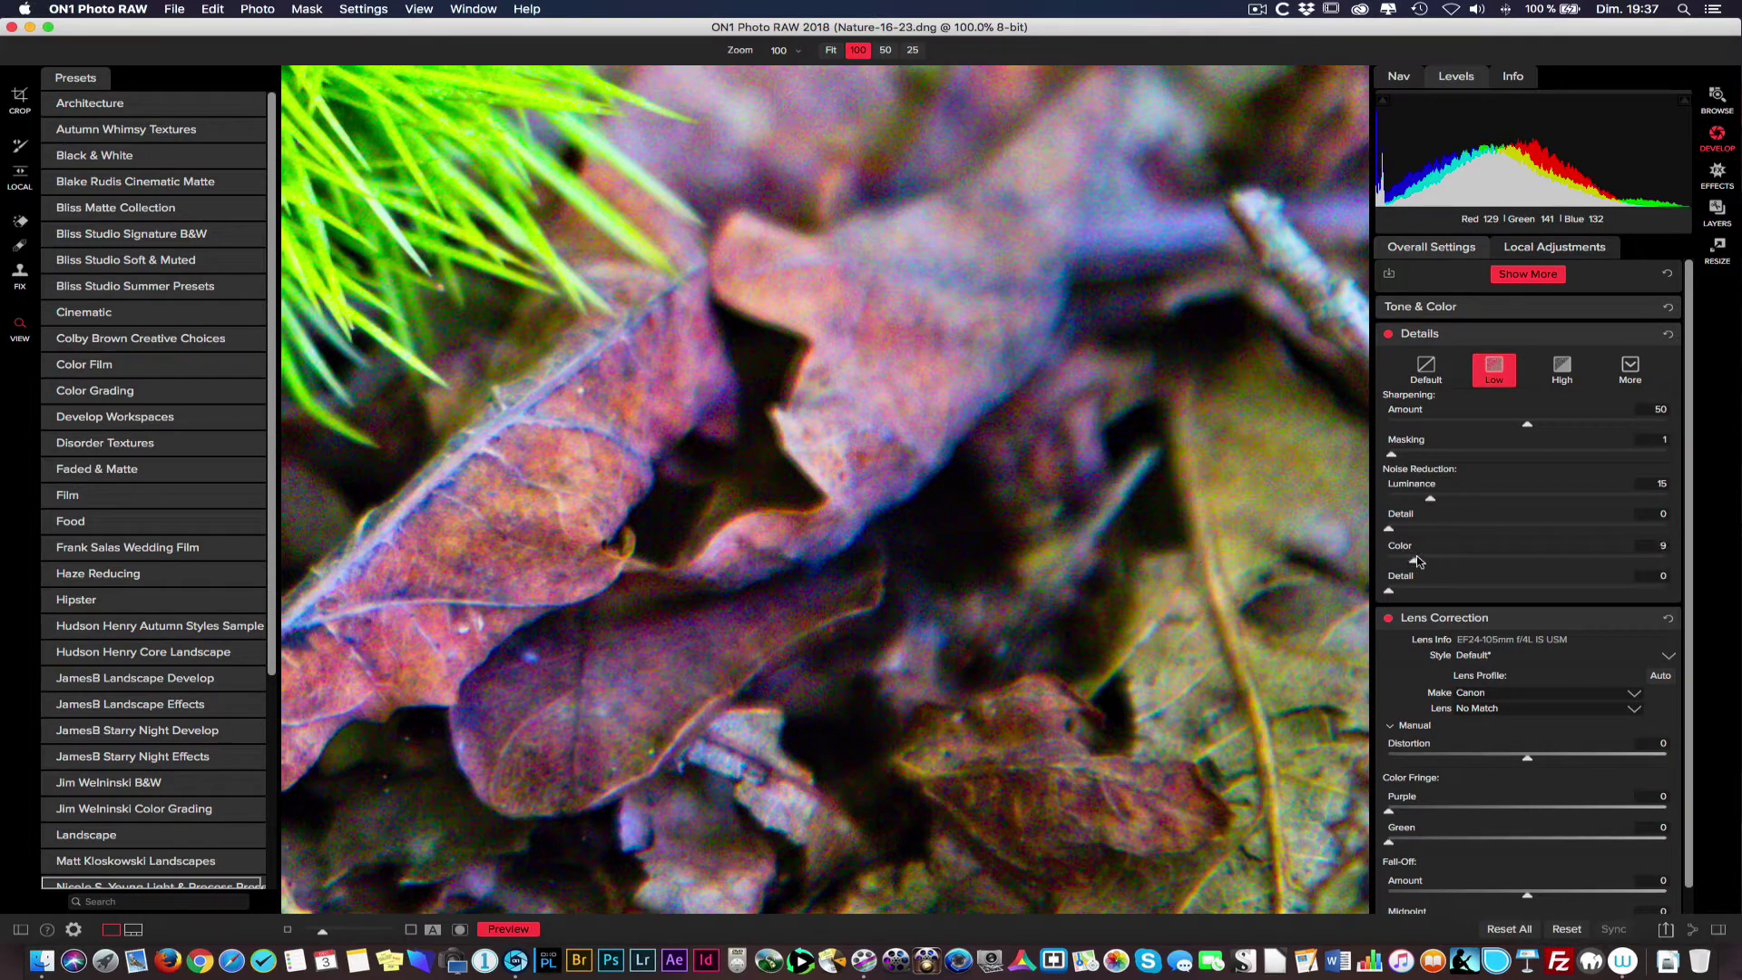
drag(1429, 561, 1452, 560)
drag(1467, 562, 1480, 562)
drag(1430, 502, 1449, 499)
Step: Set noise reduction to luminance 25, color 72 and color detail 28, and check the leaves at 100%
drag(926, 648, 1283, 546)
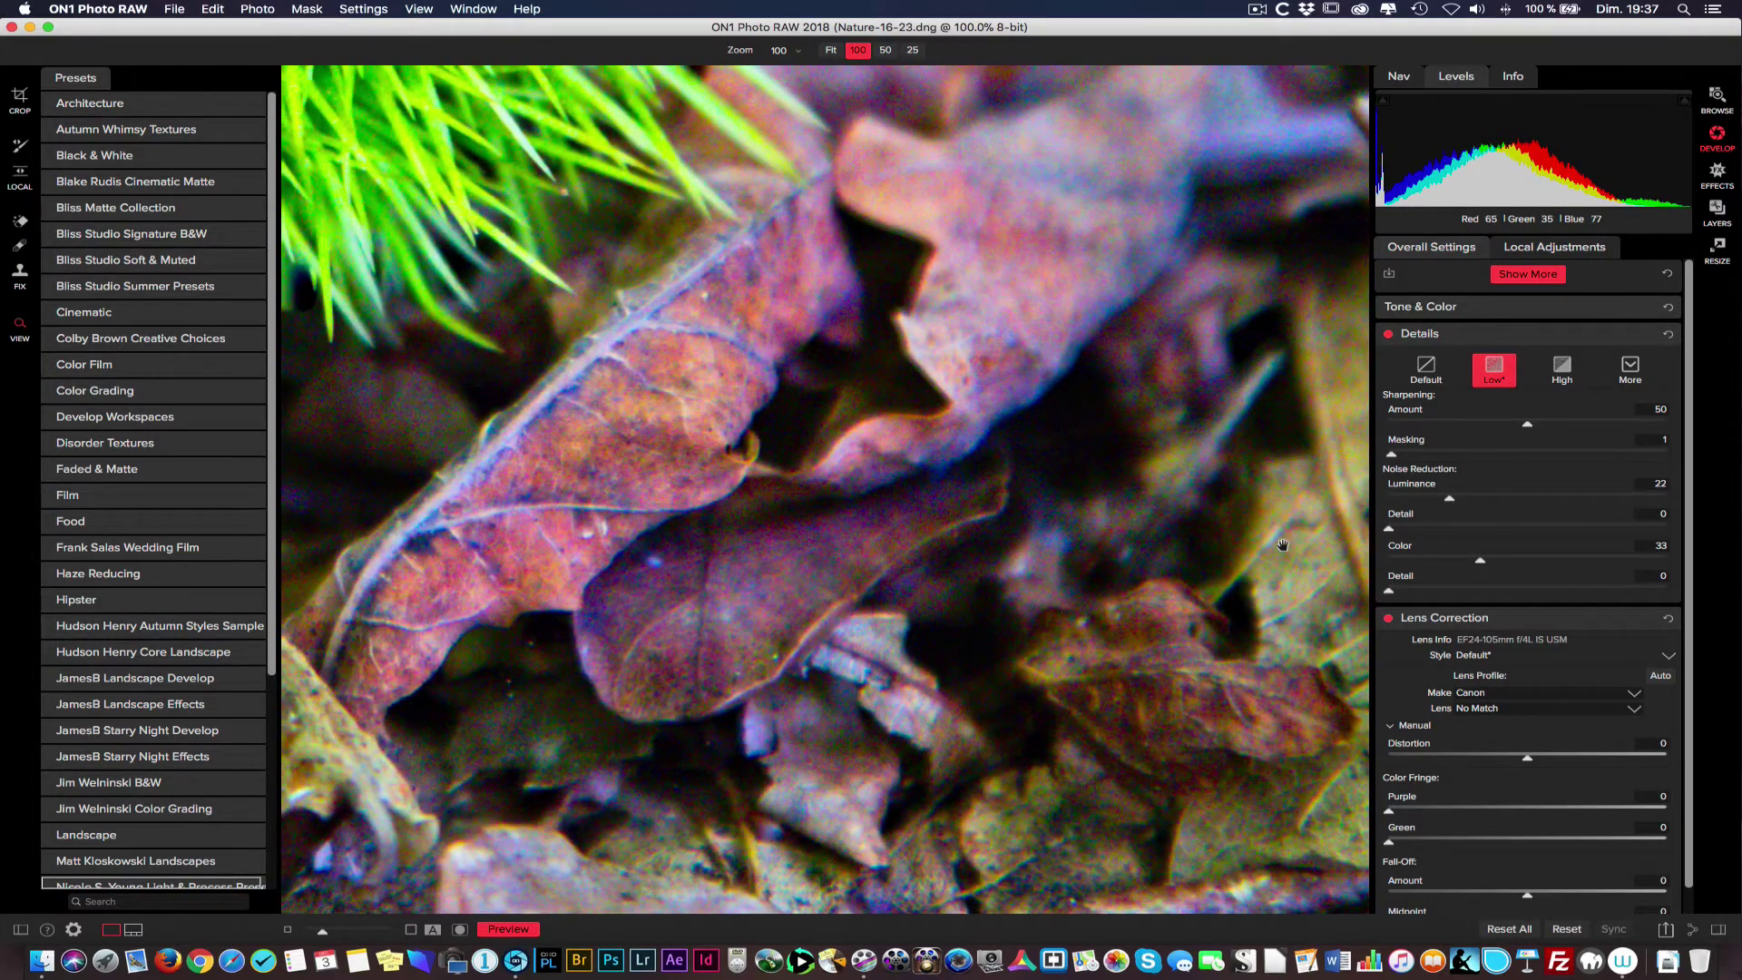
drag(1423, 590, 1587, 560)
drag(1449, 498, 1461, 498)
click(1016, 461)
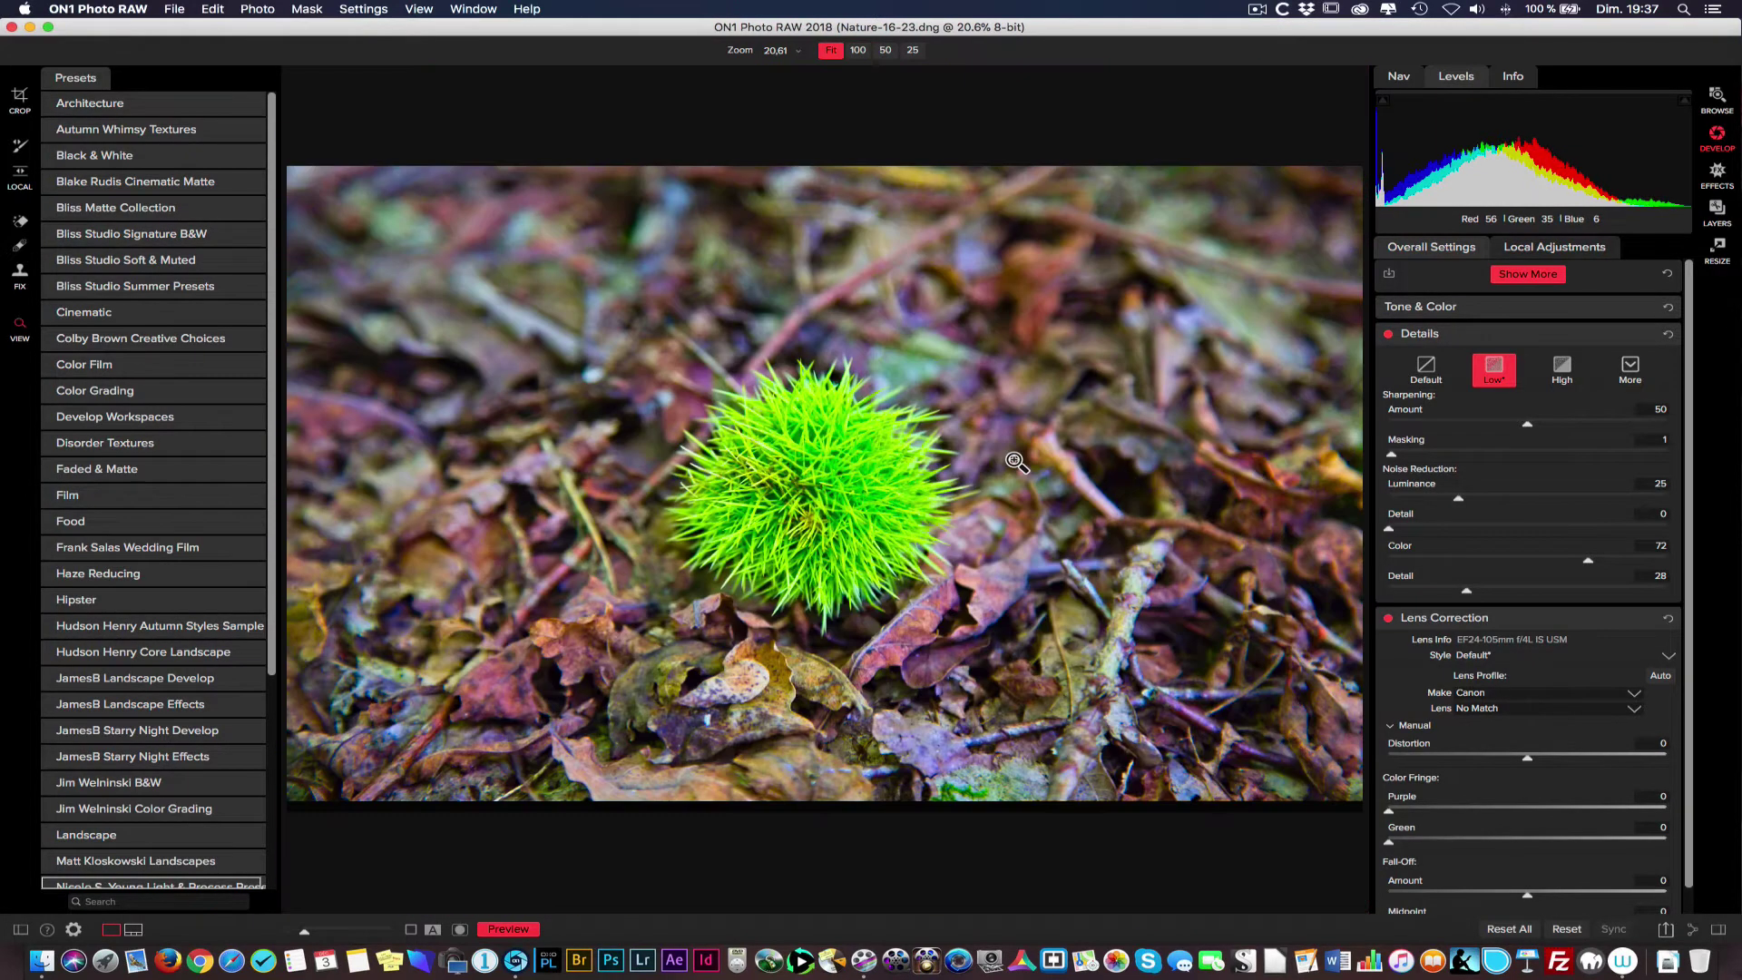
click(1025, 594)
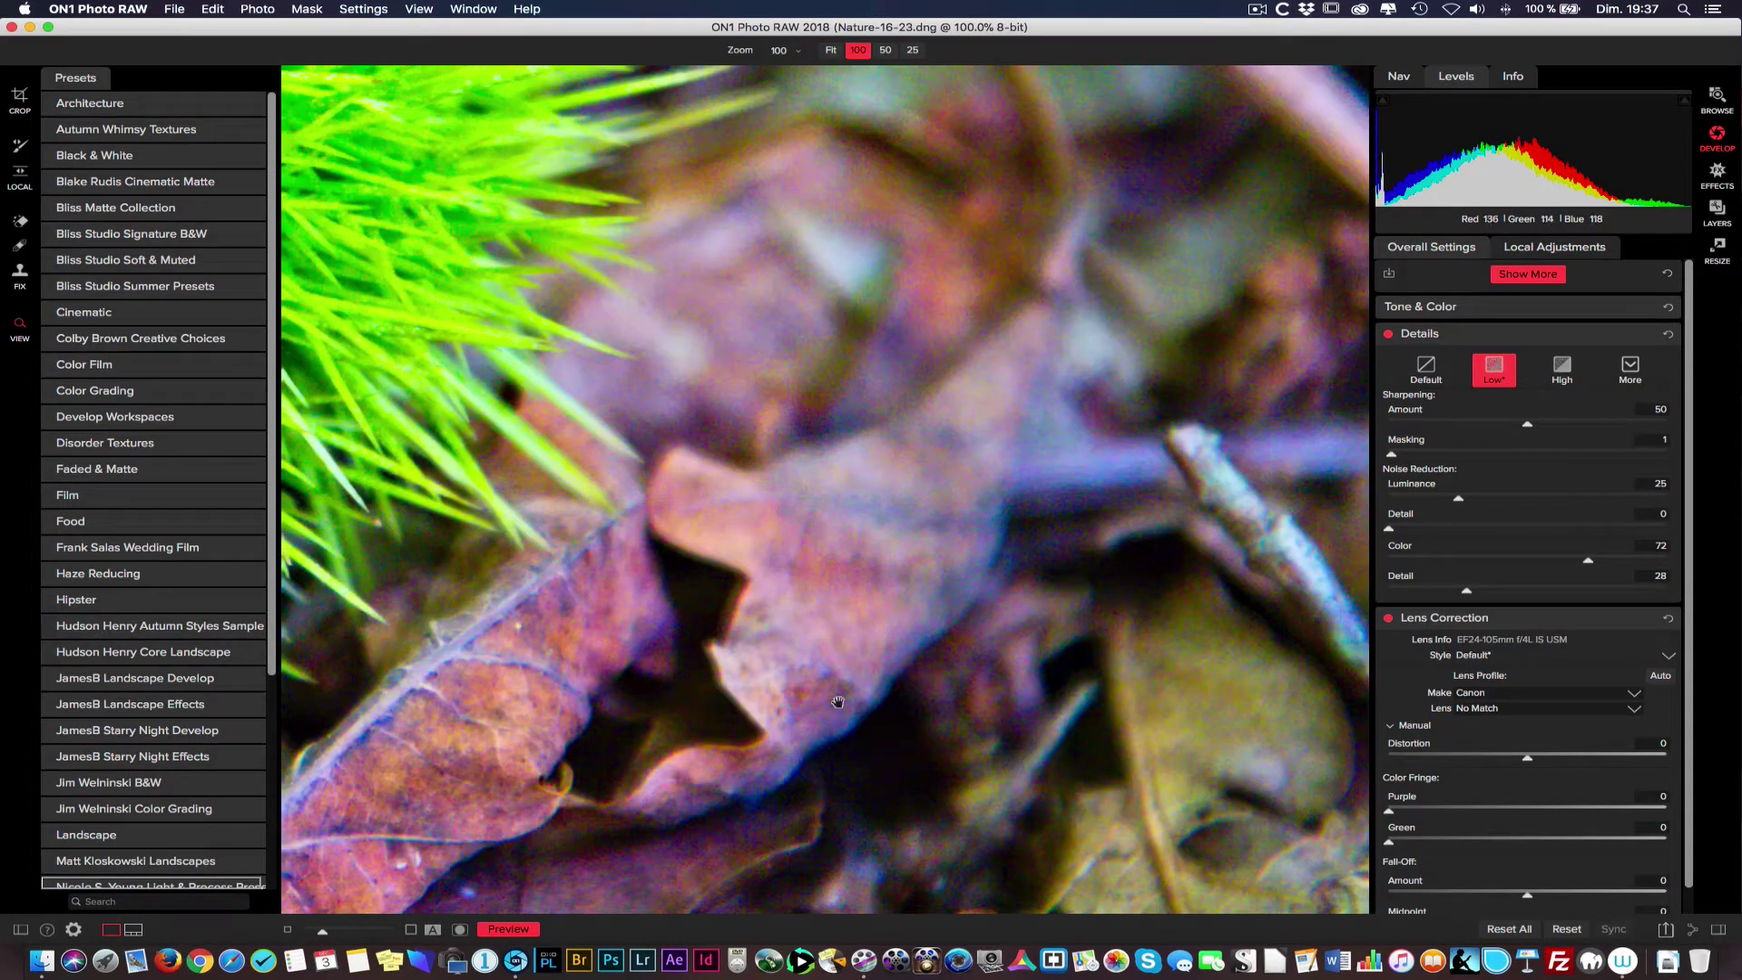
drag(984, 494, 704, 700)
click(746, 685)
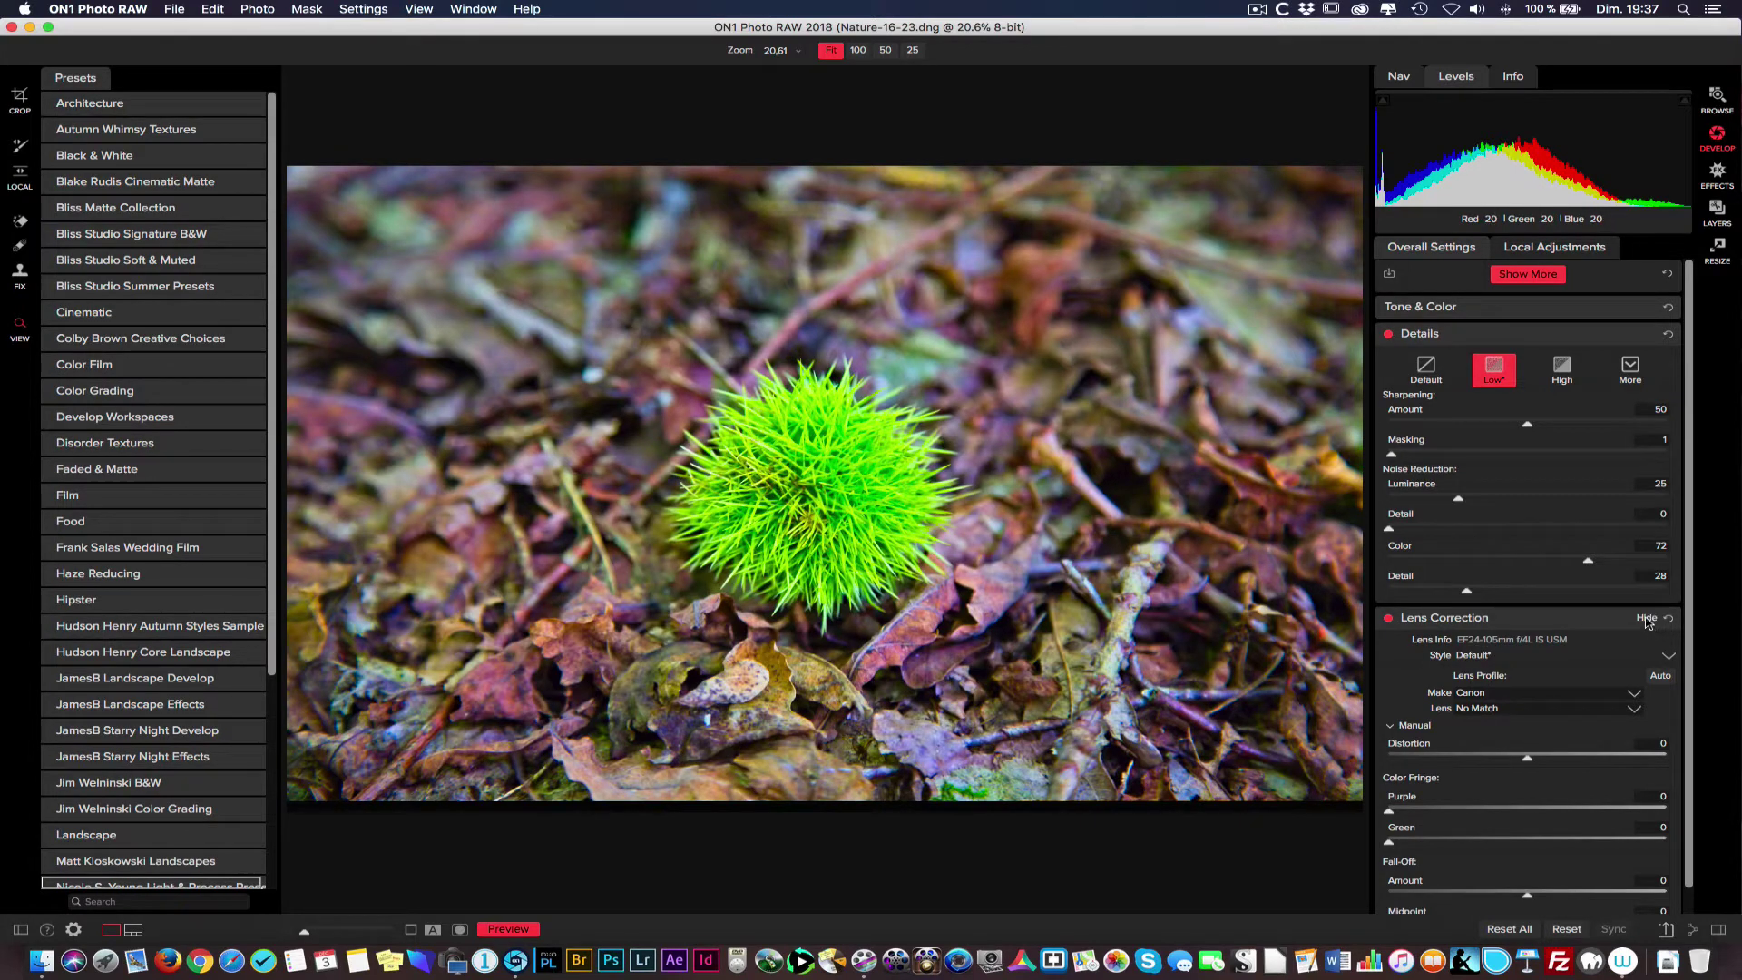
Step: Collapse the Lens Correction and Details settings and add the Color Adjustment filter
click(1646, 618)
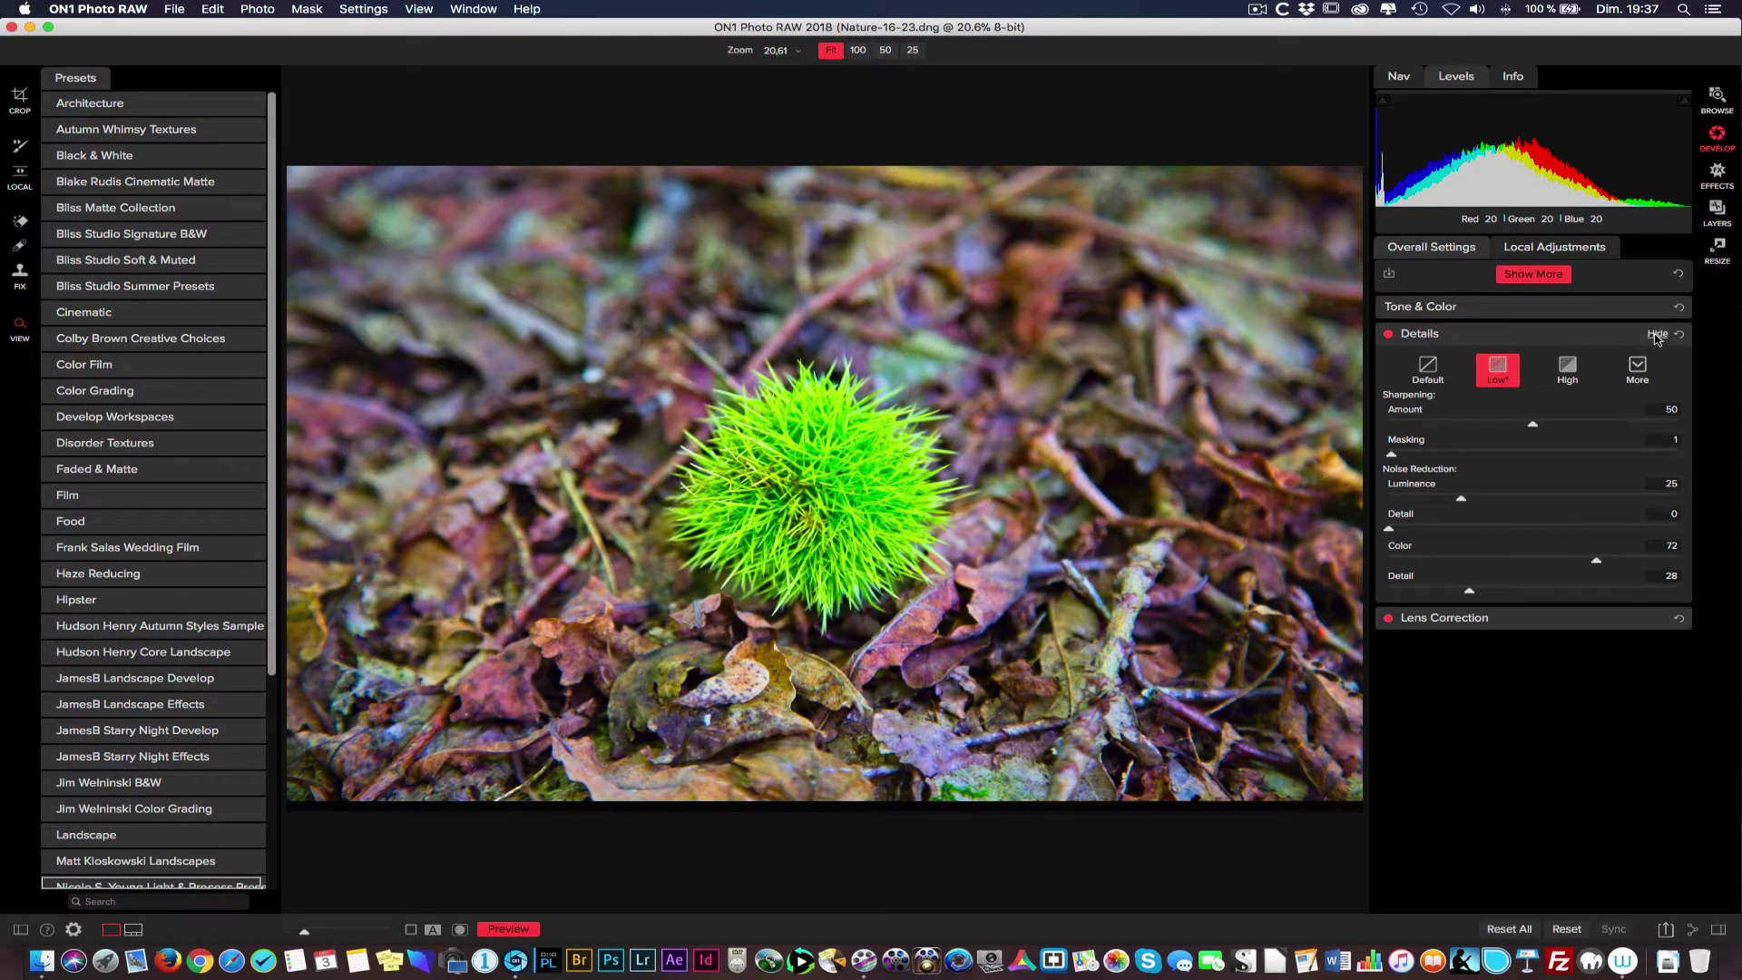
click(1656, 335)
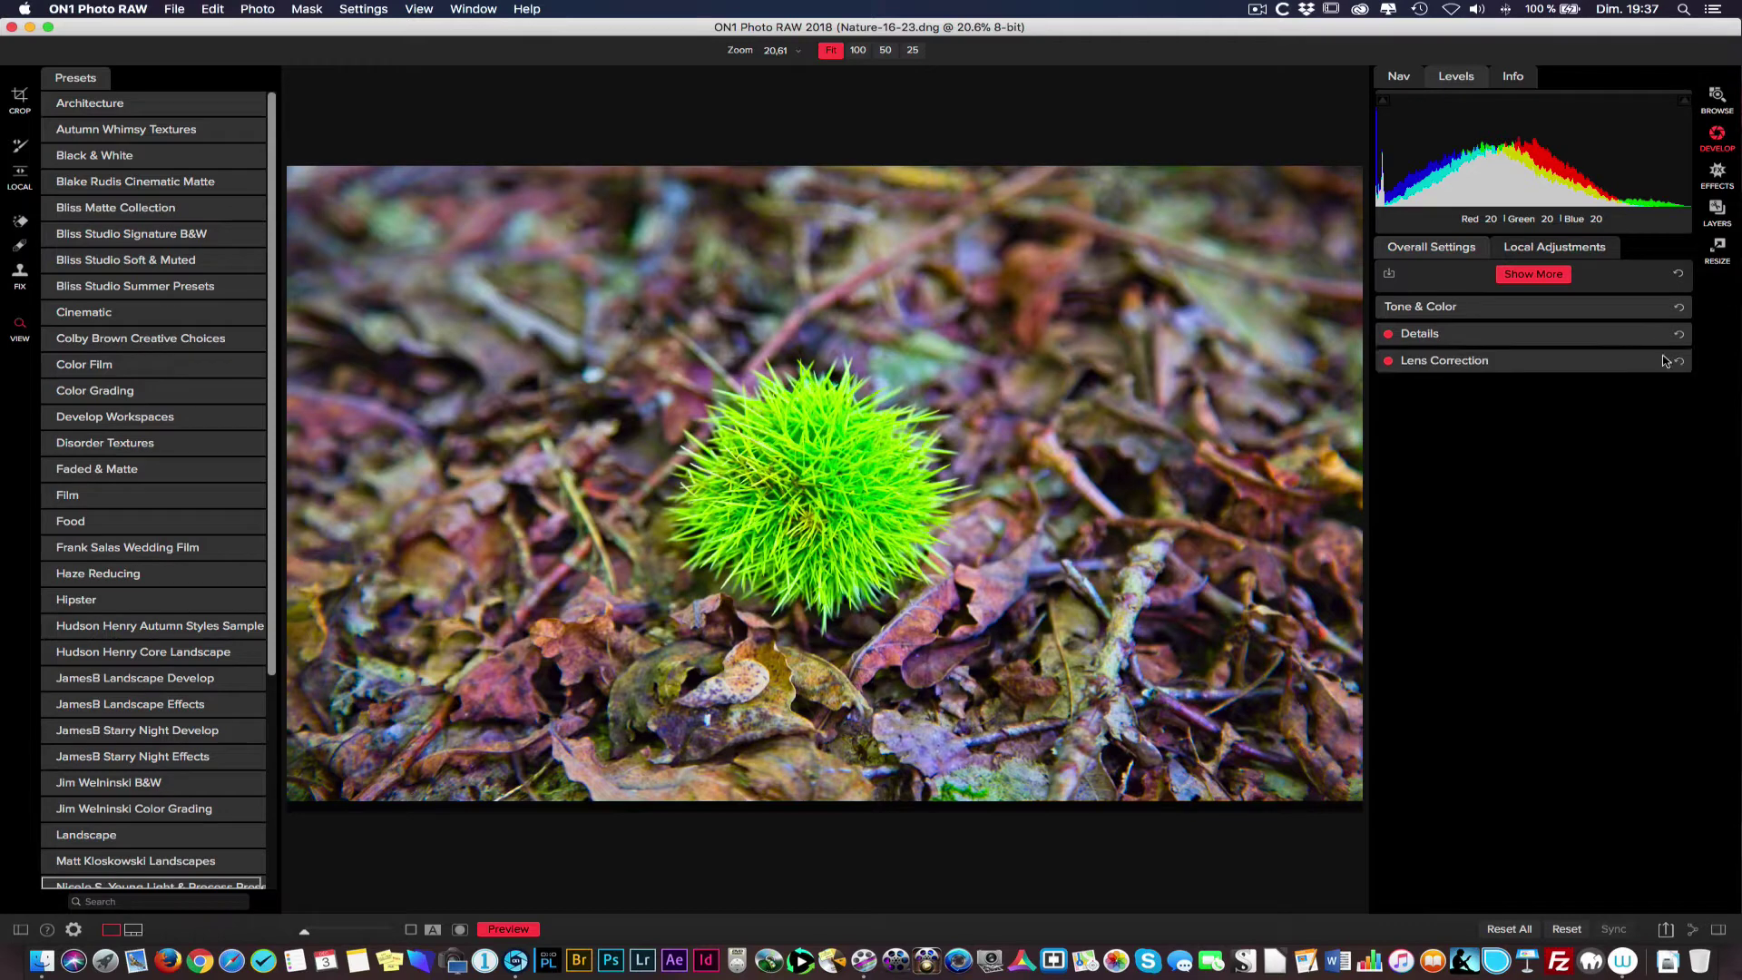
click(1539, 275)
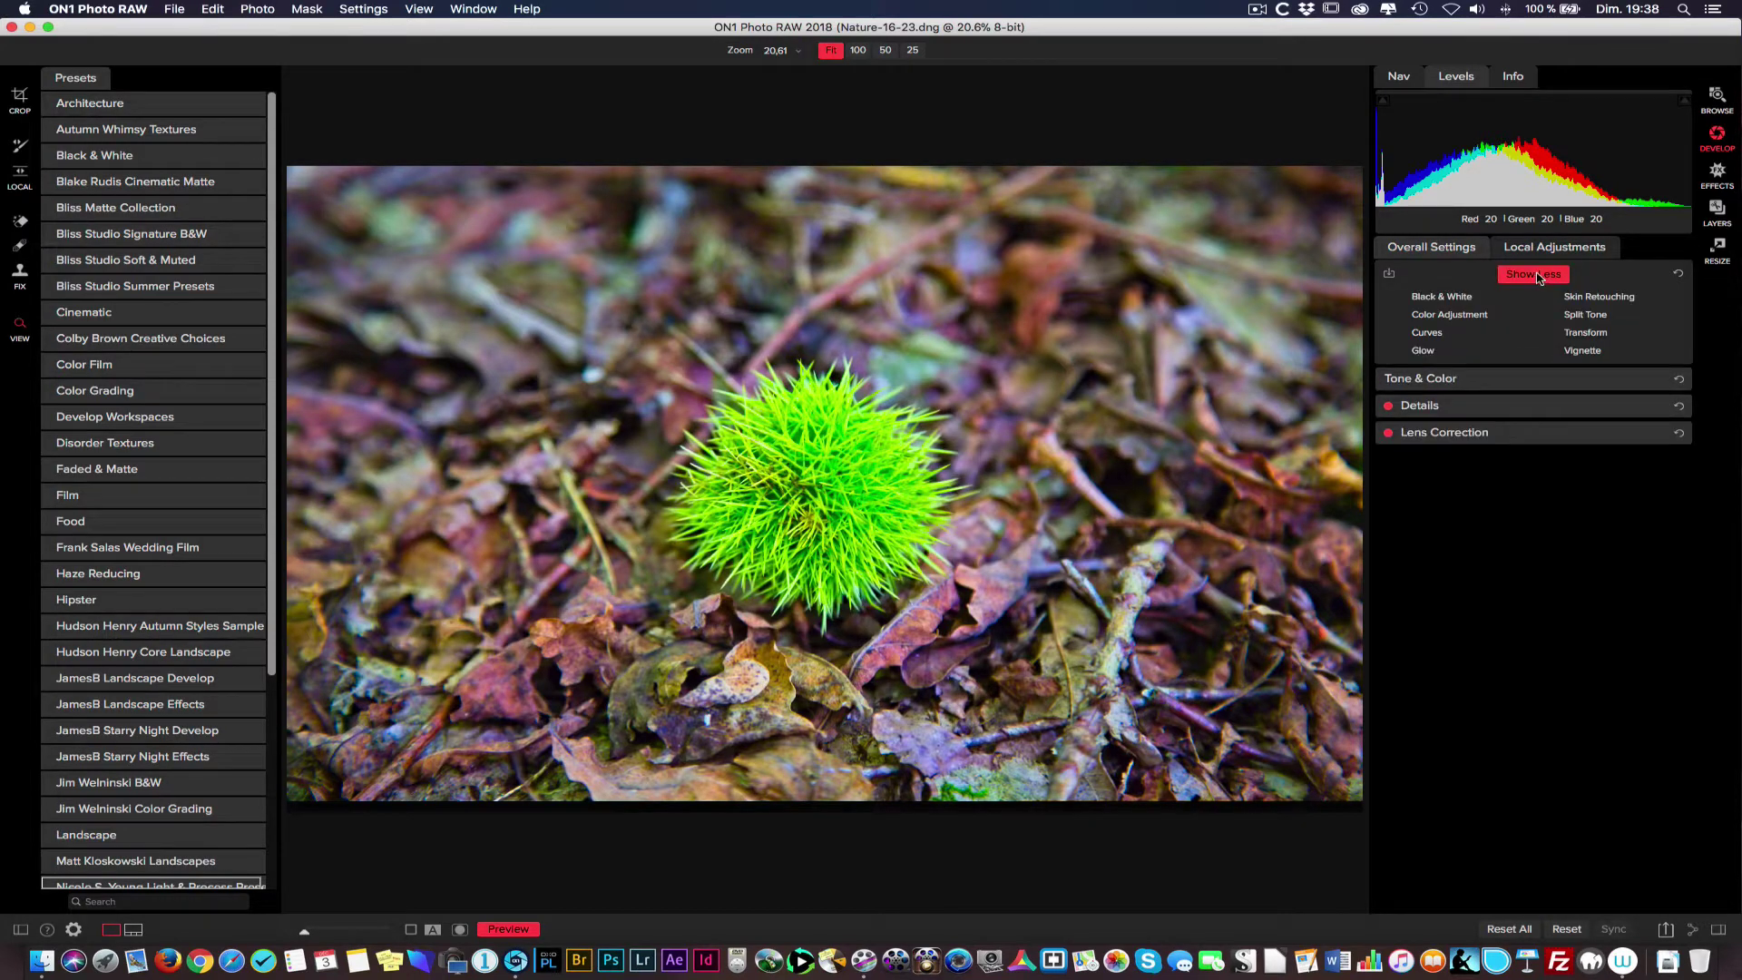
click(1449, 315)
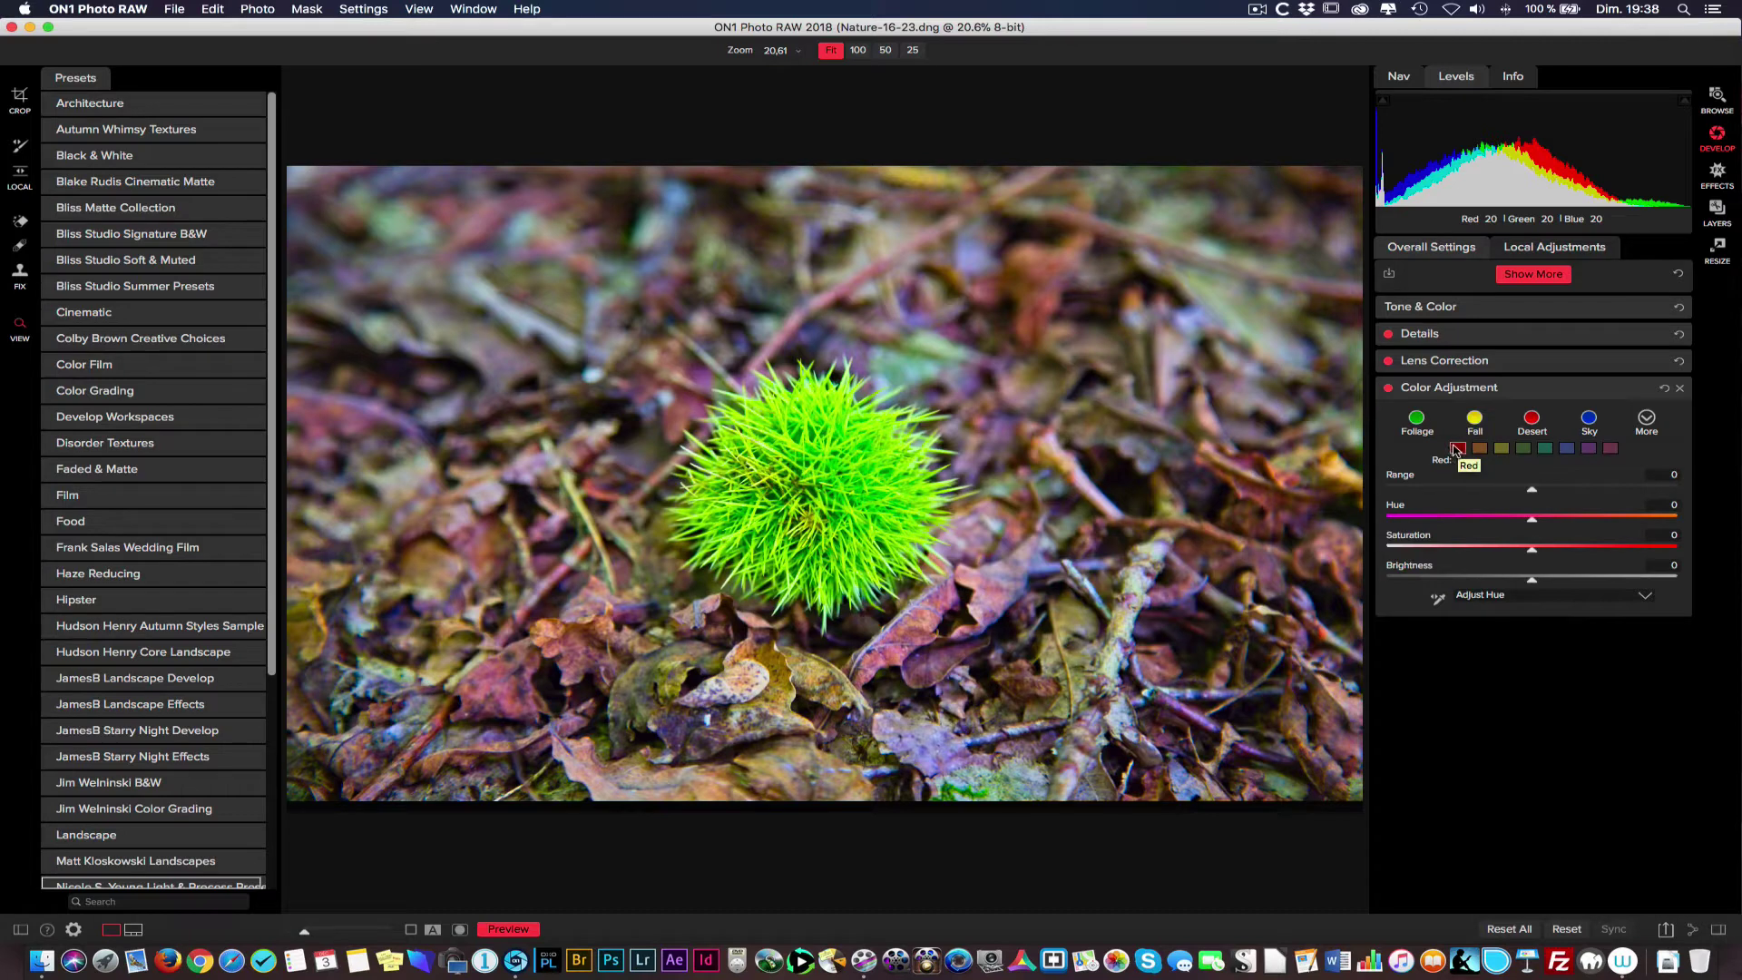
Step: Select the Blue range, choose Adjust Saturation as the targeted mode, and set blue saturation to -55 while viewing the leaves at 100%
click(1008, 603)
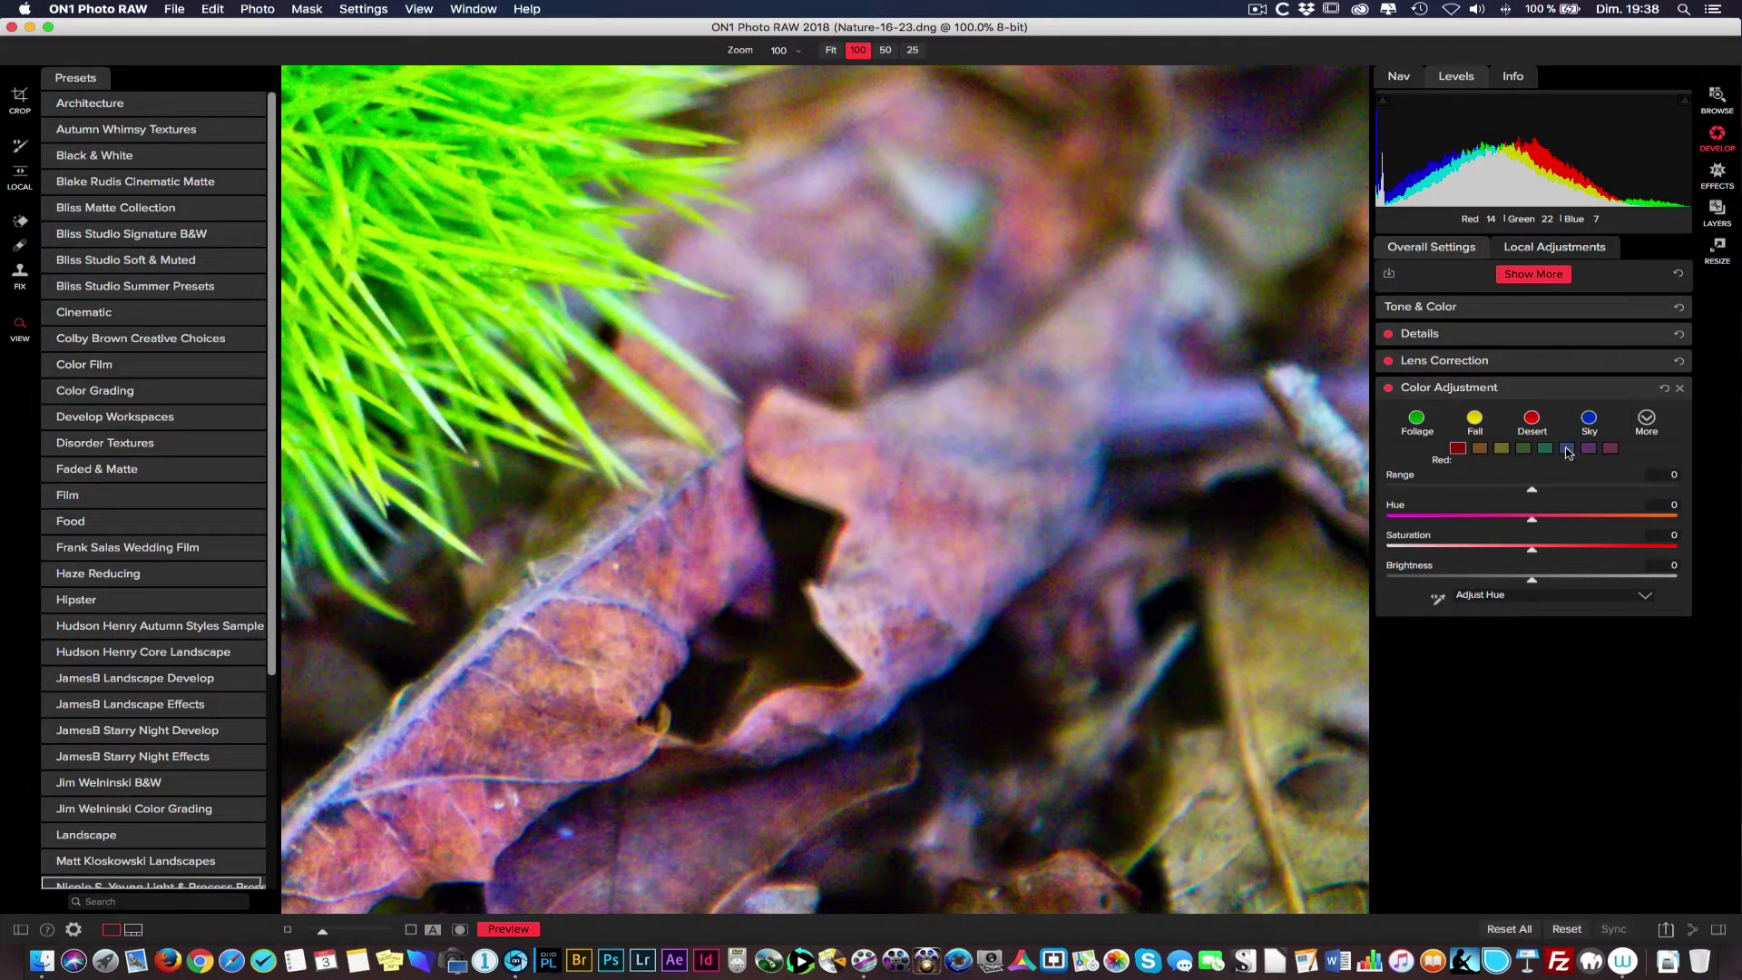
click(1567, 449)
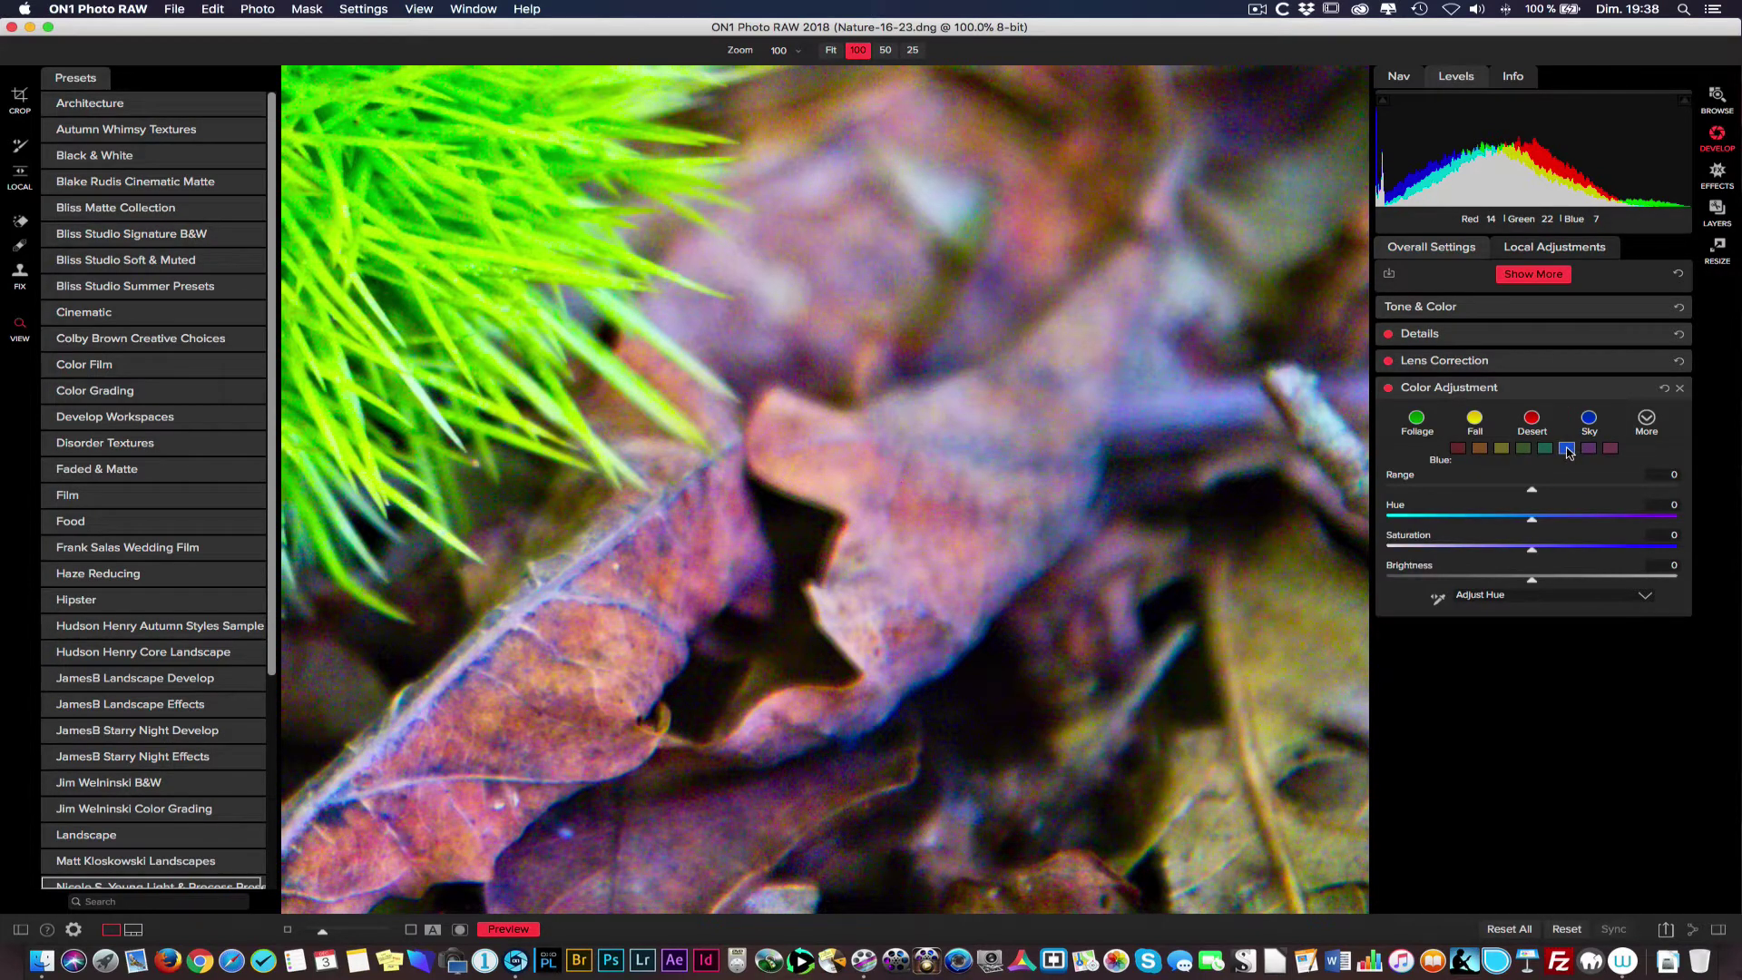
click(1470, 597)
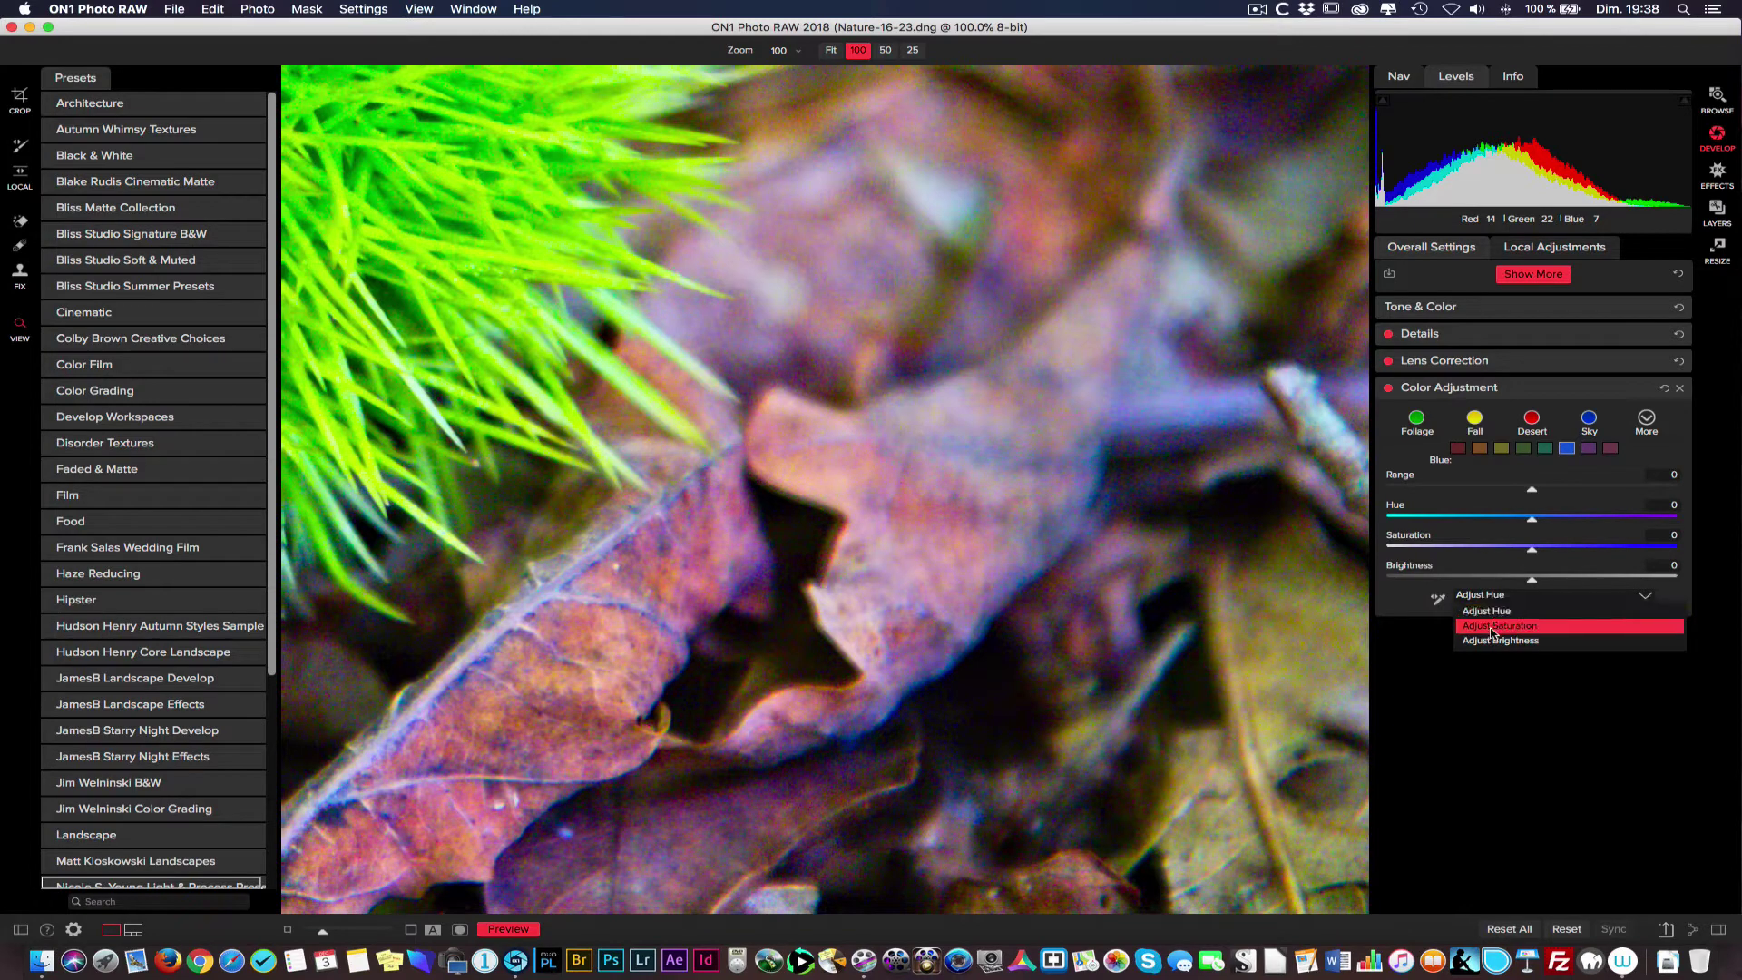
click(1493, 626)
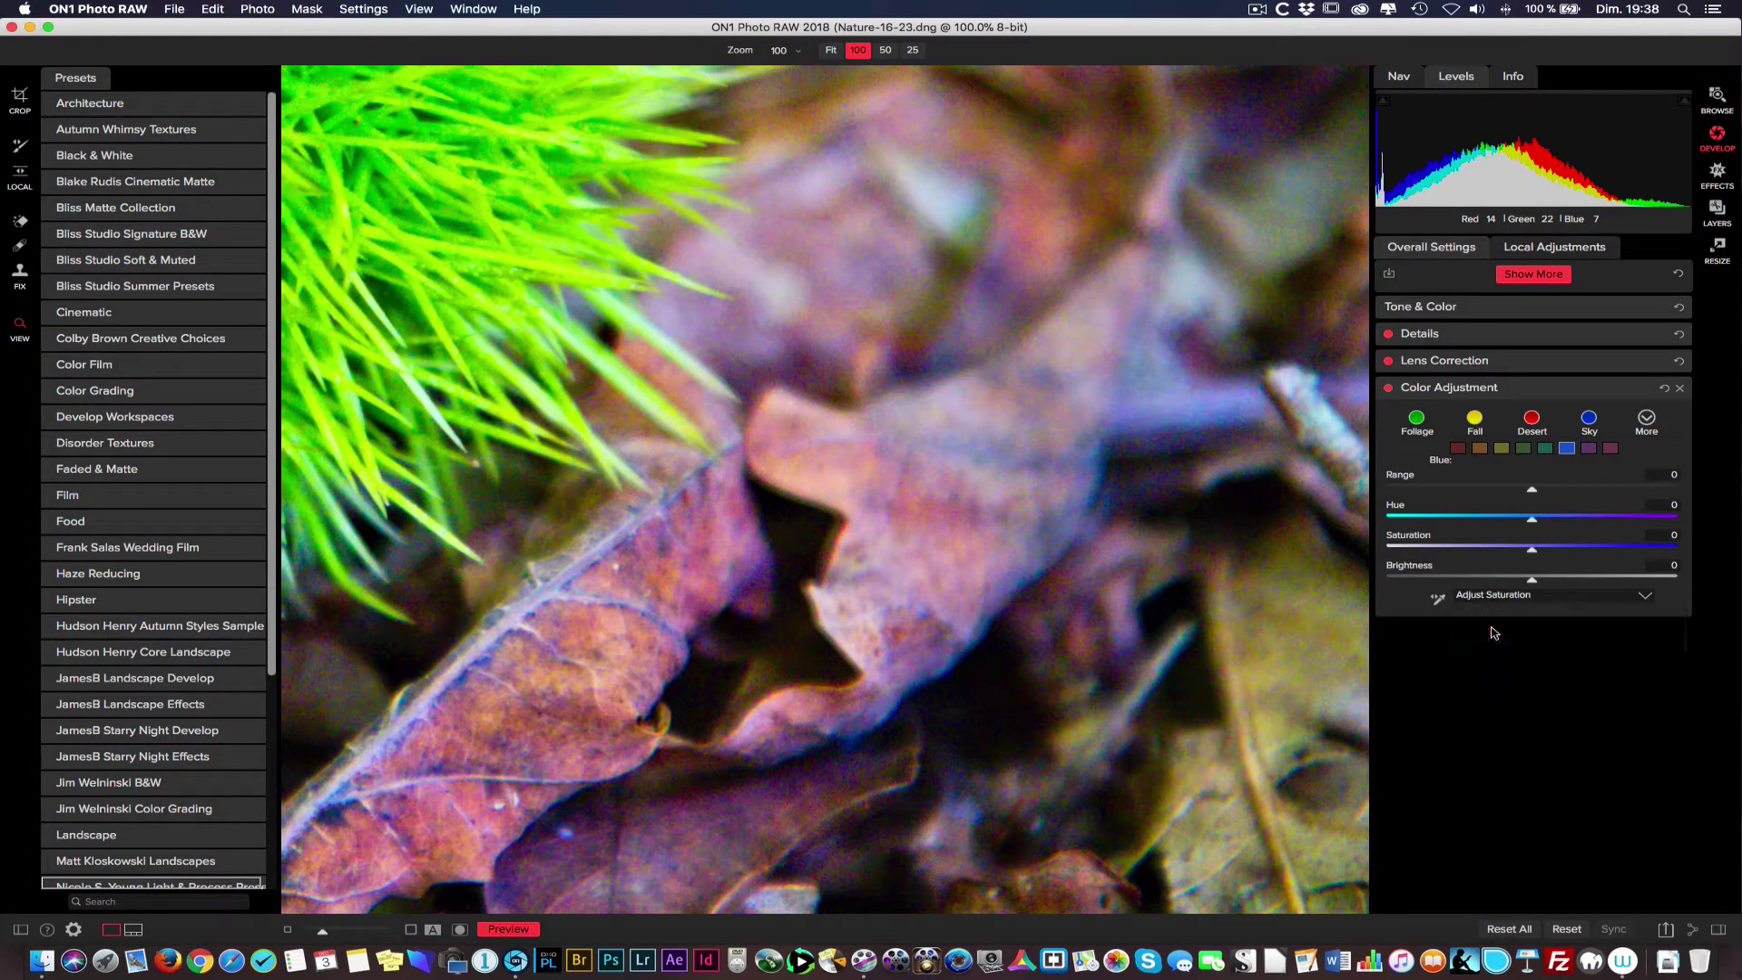
click(1439, 600)
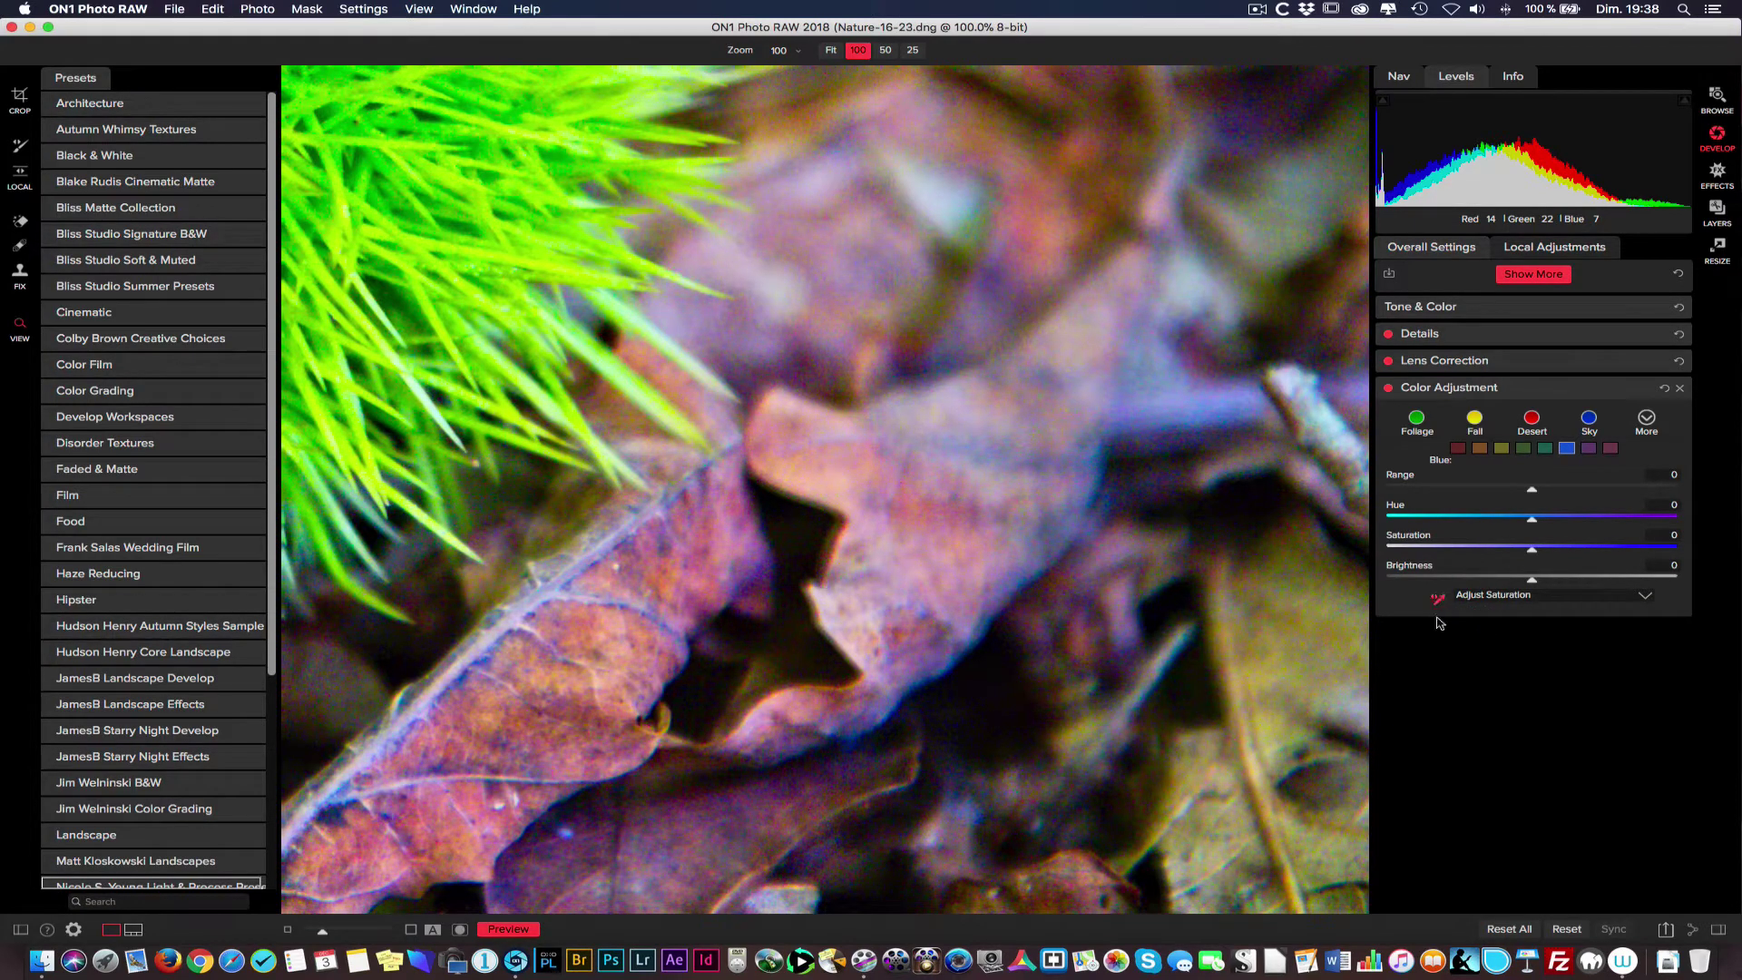
click(933, 676)
click(940, 673)
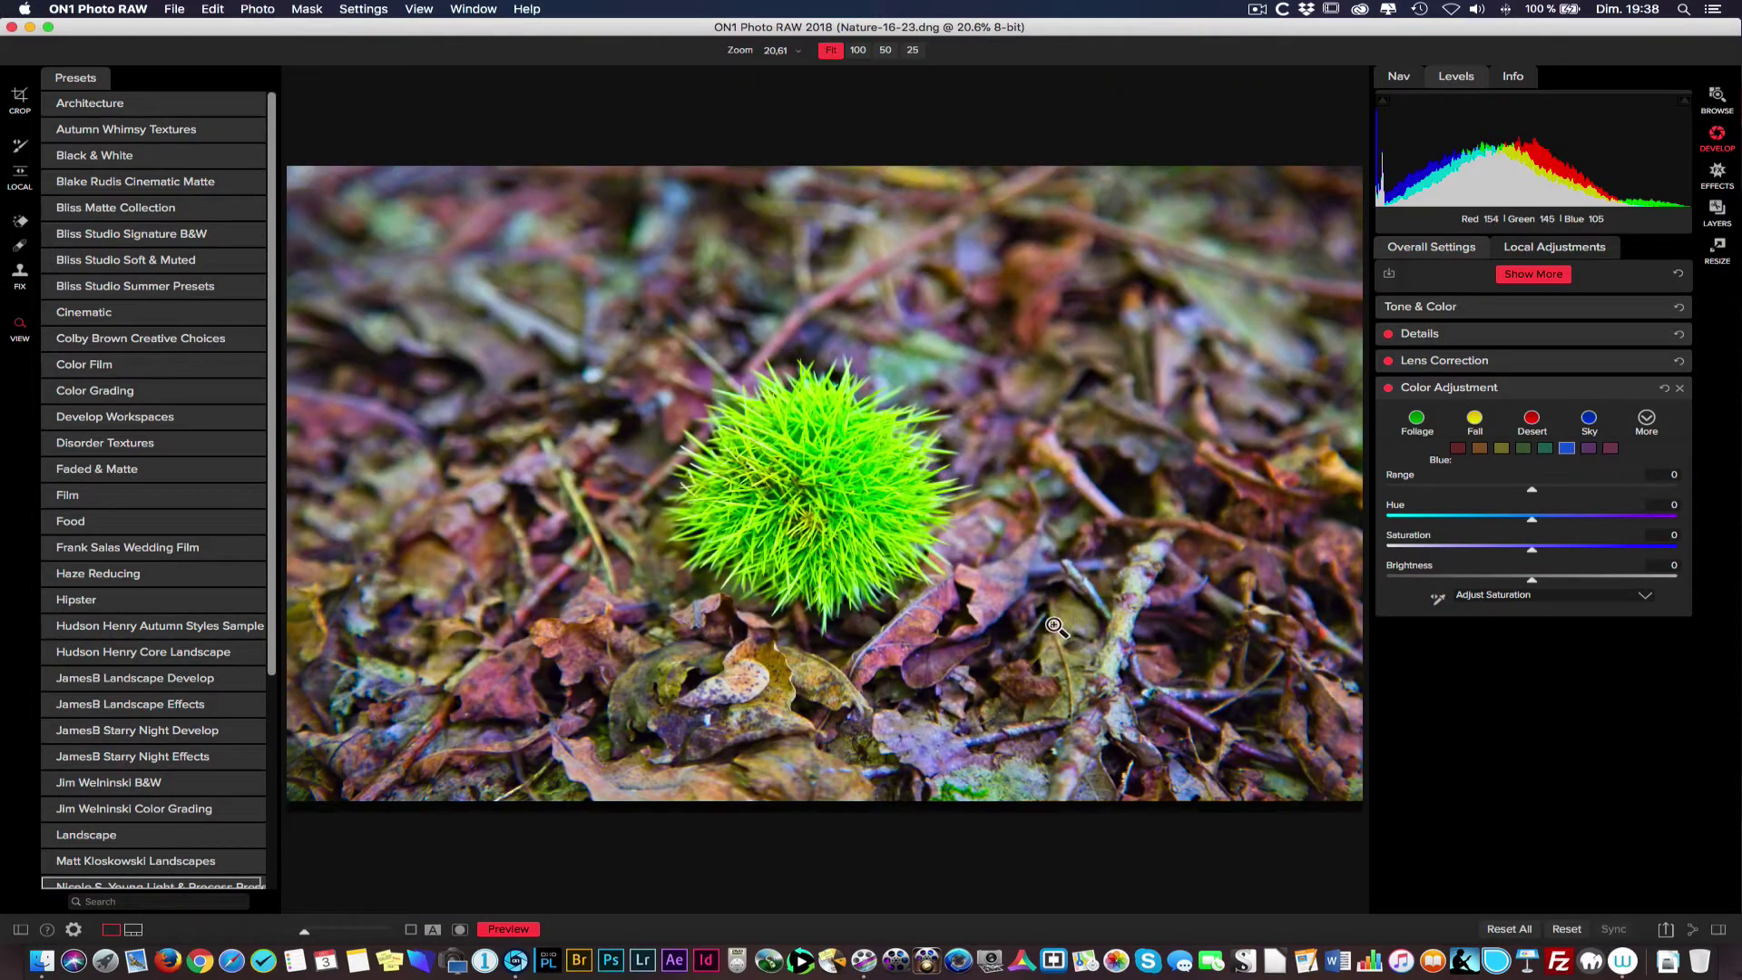
click(1007, 607)
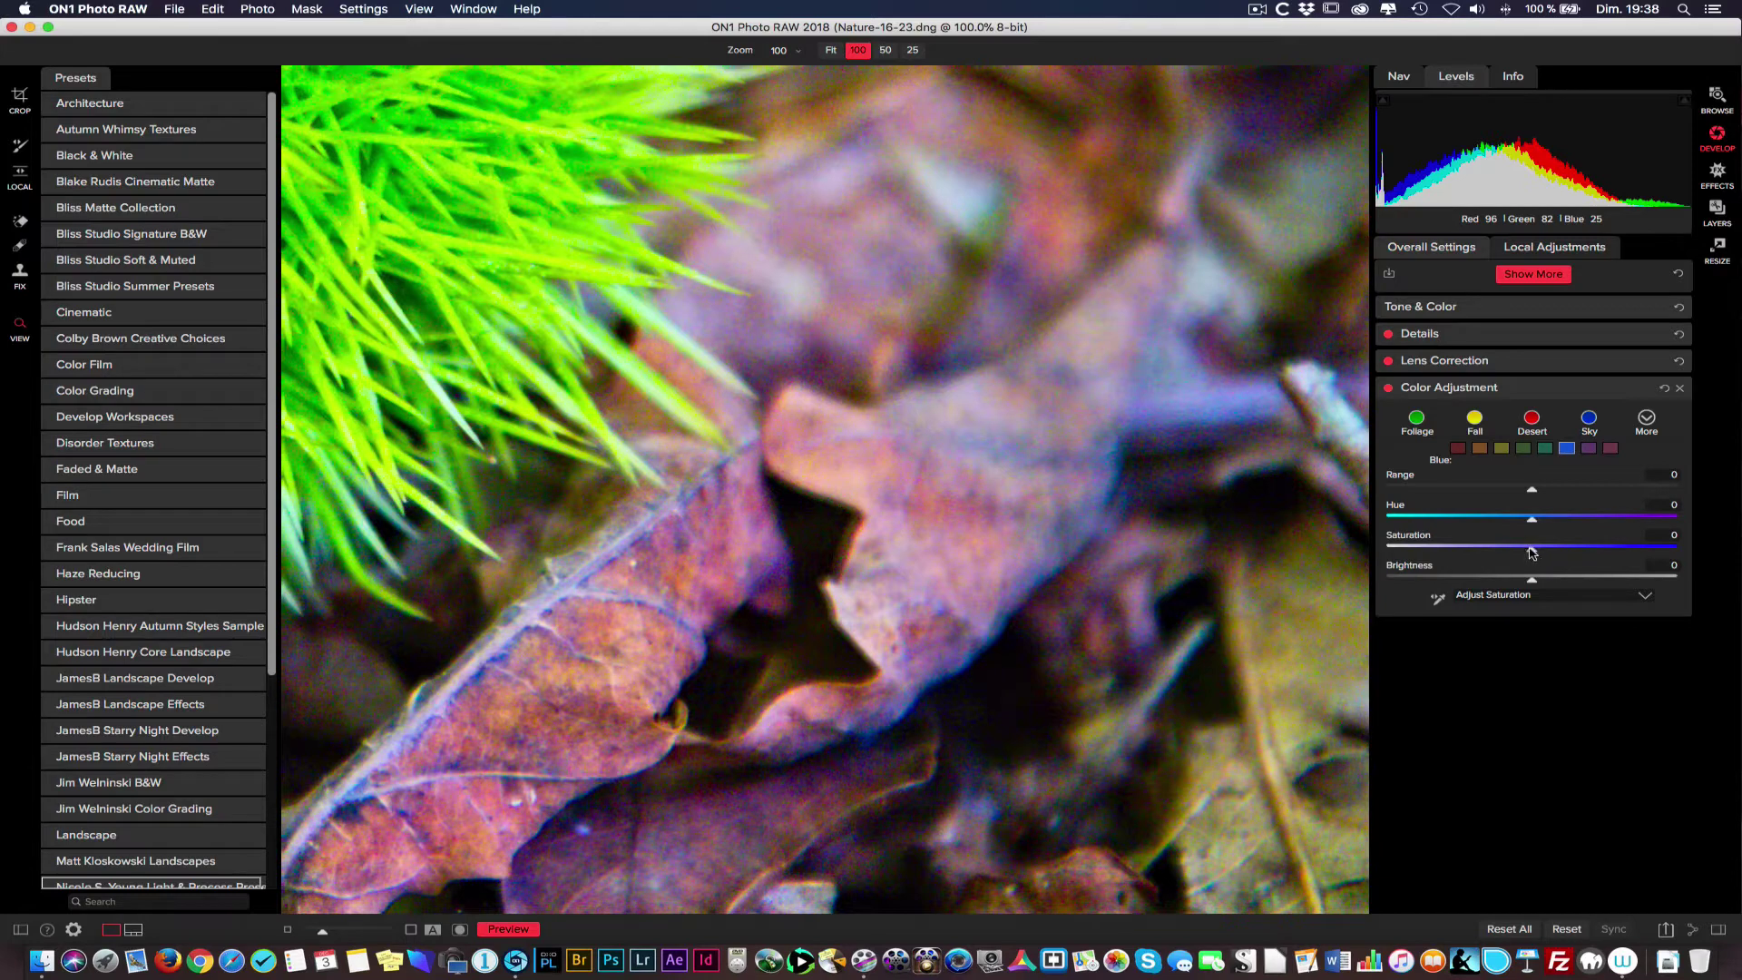
drag(1521, 553, 1417, 547)
click(1034, 612)
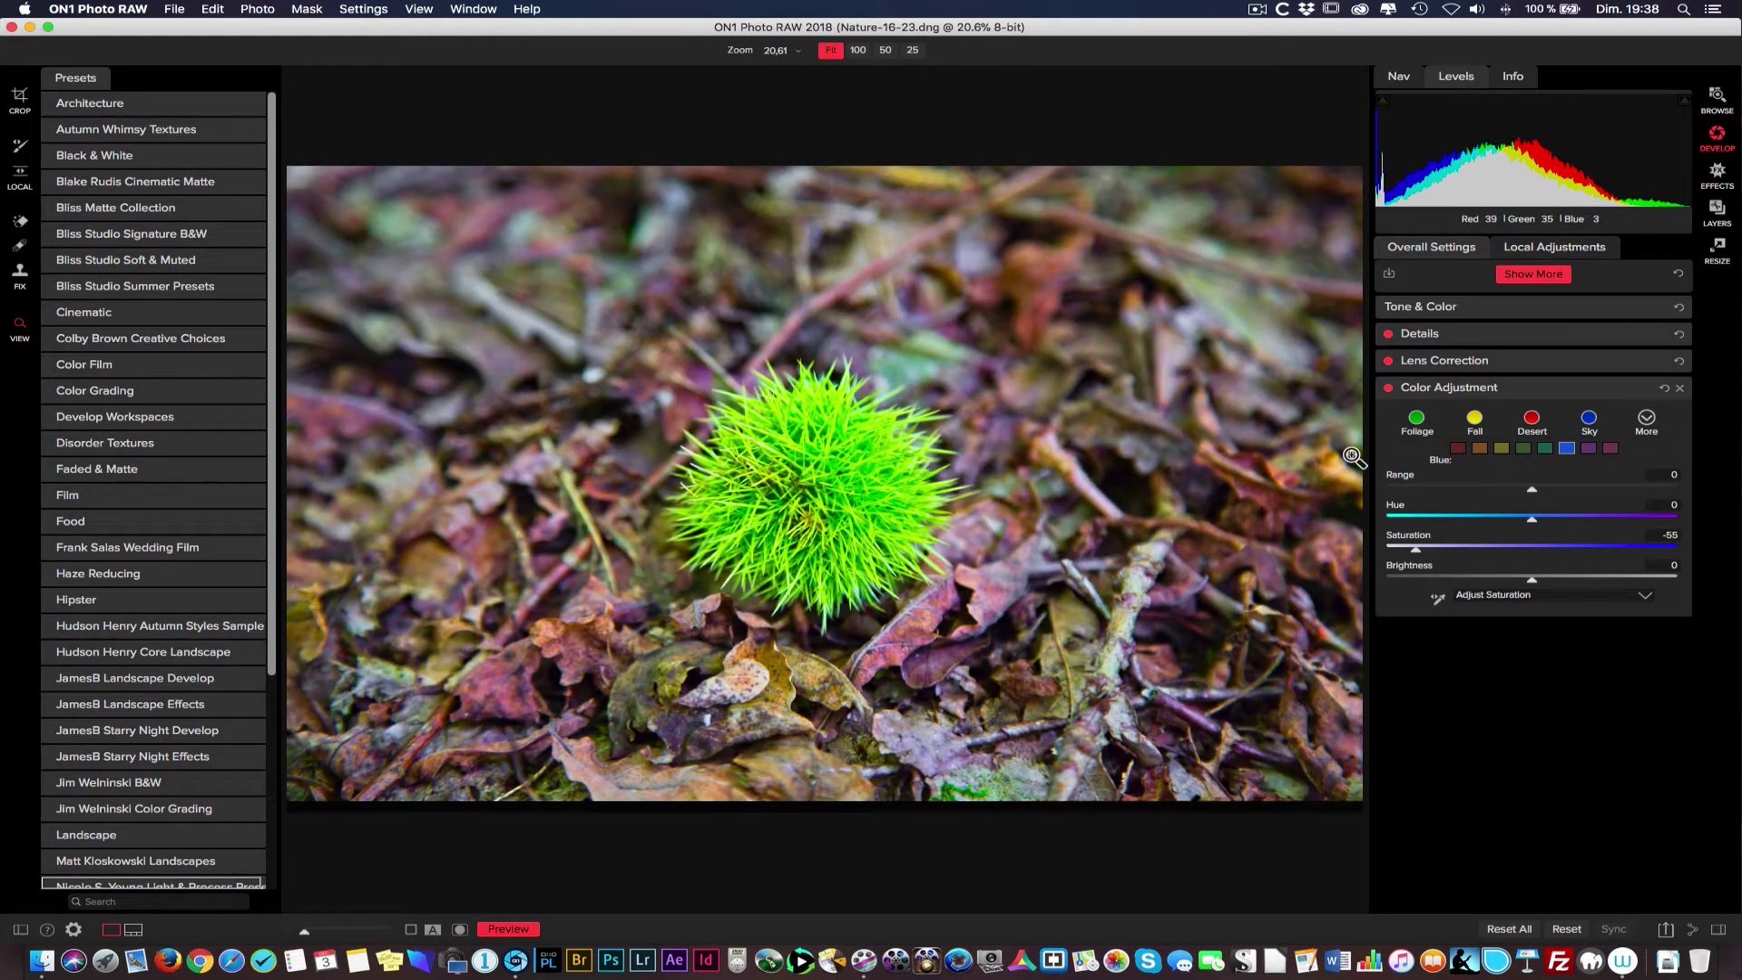
Step: Compare the photo with and without the Color Adjustment filter, keeping the filter enabled and its settings expanded
click(1388, 390)
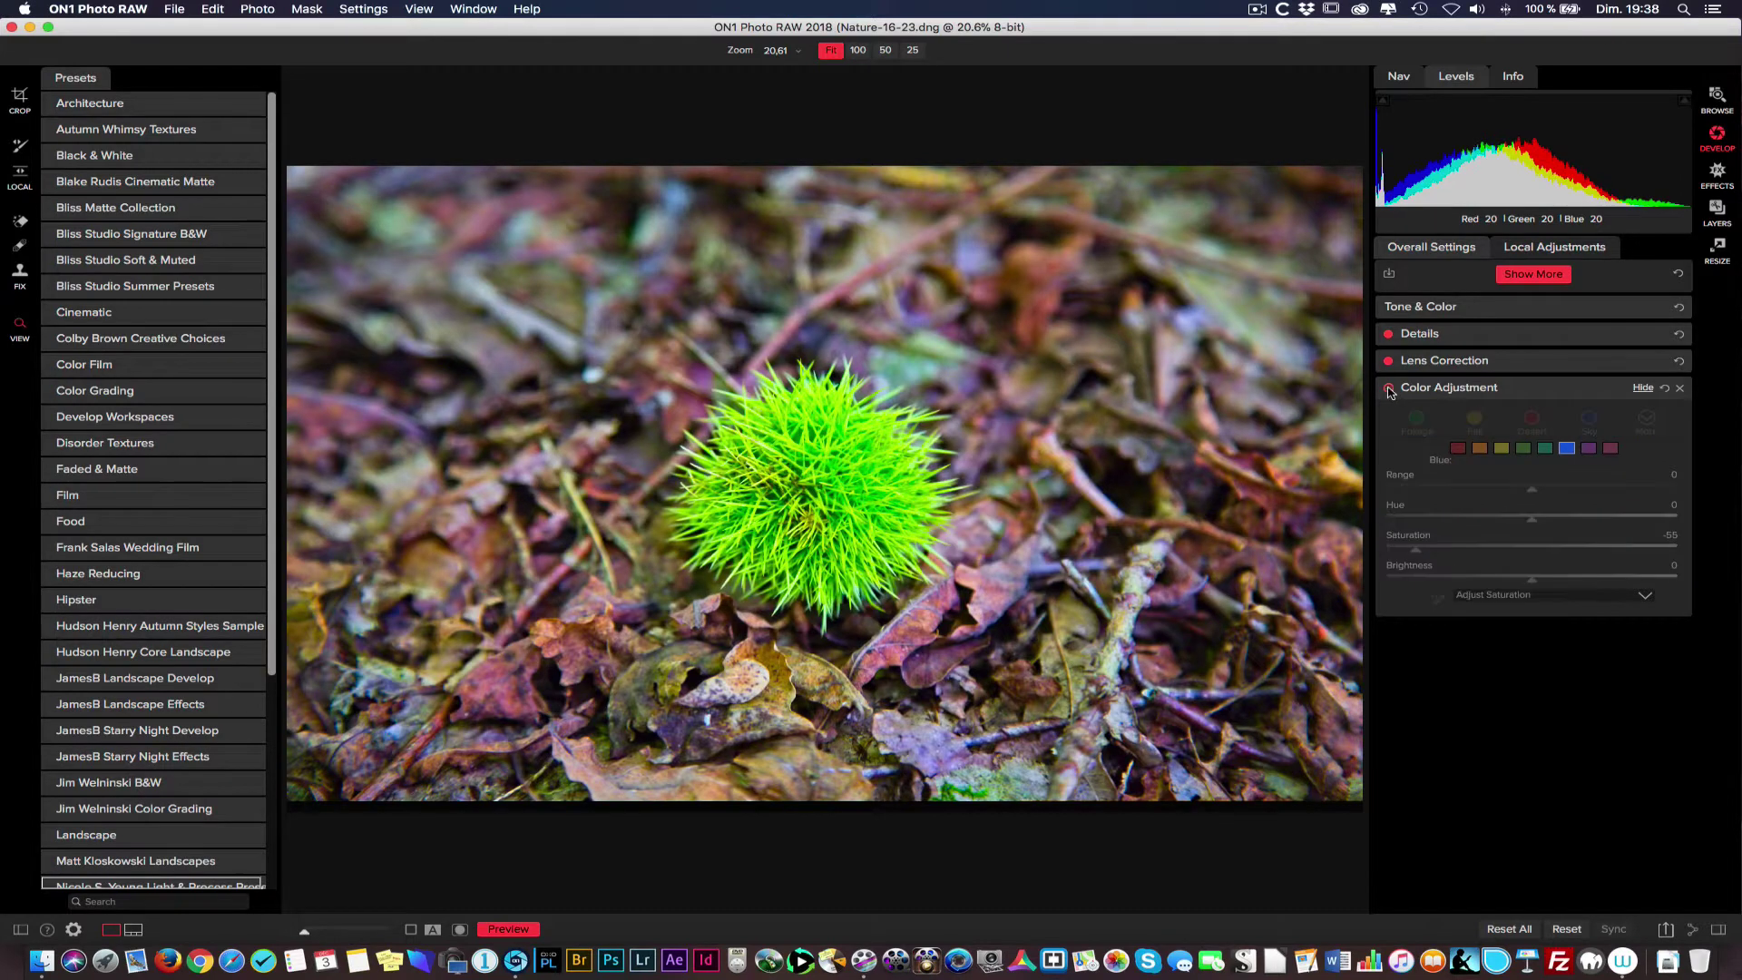
click(1388, 390)
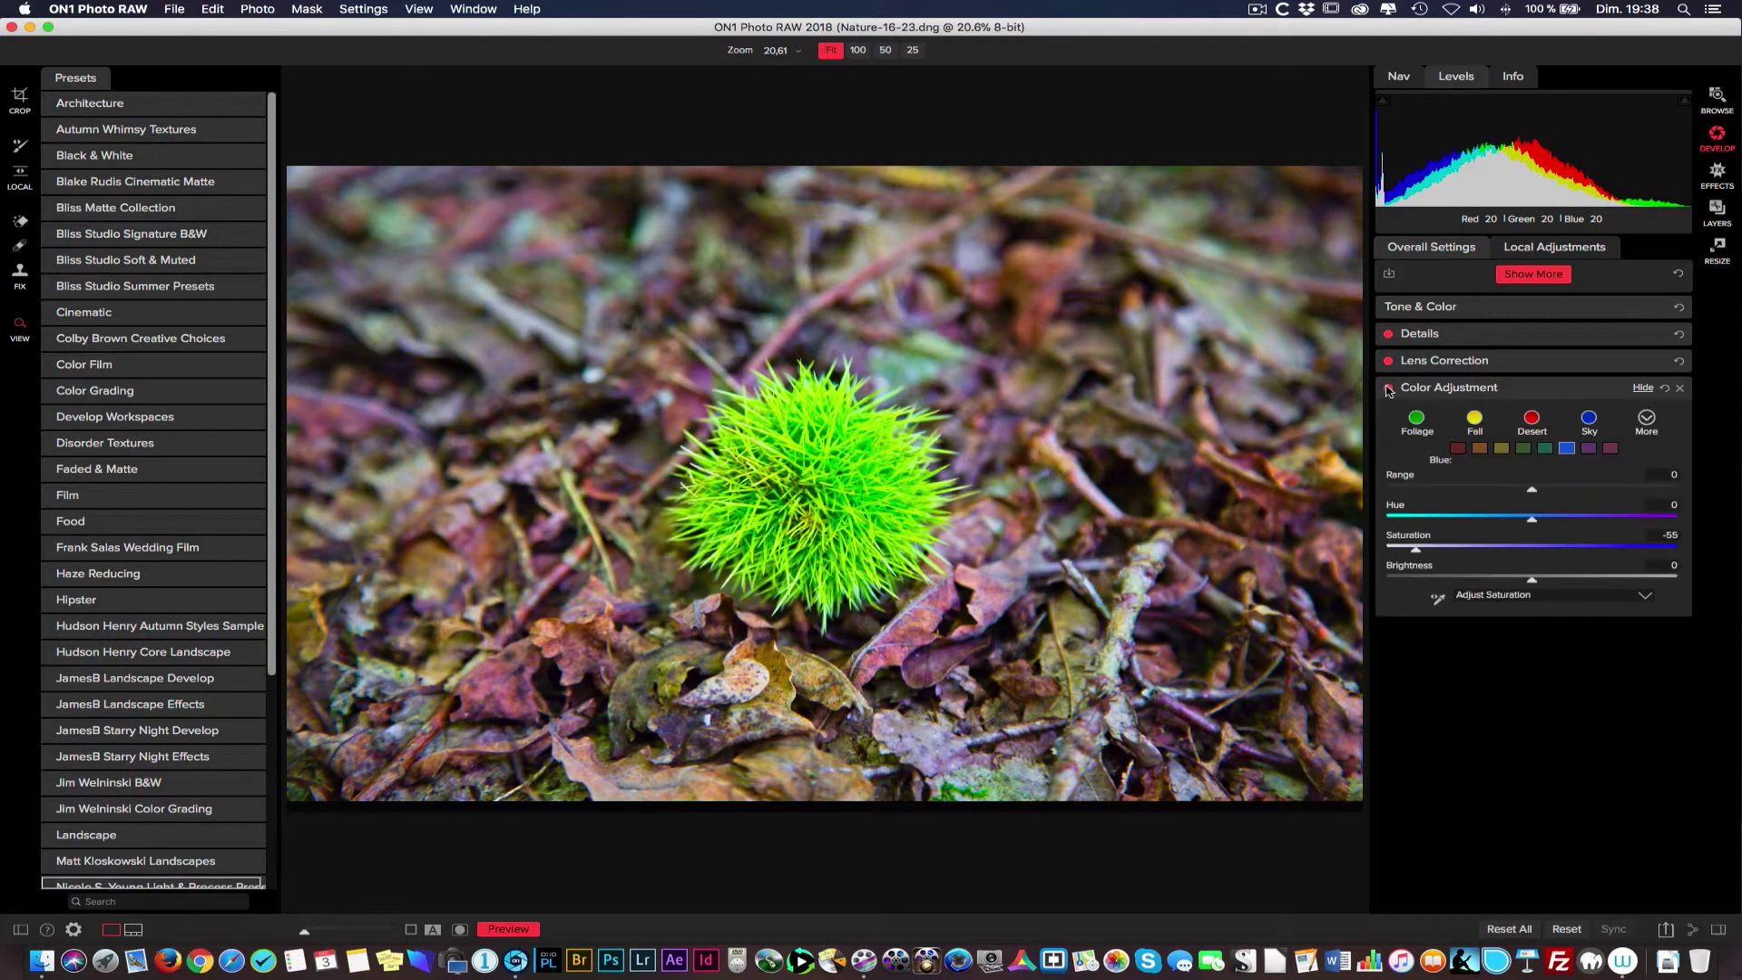
click(1388, 390)
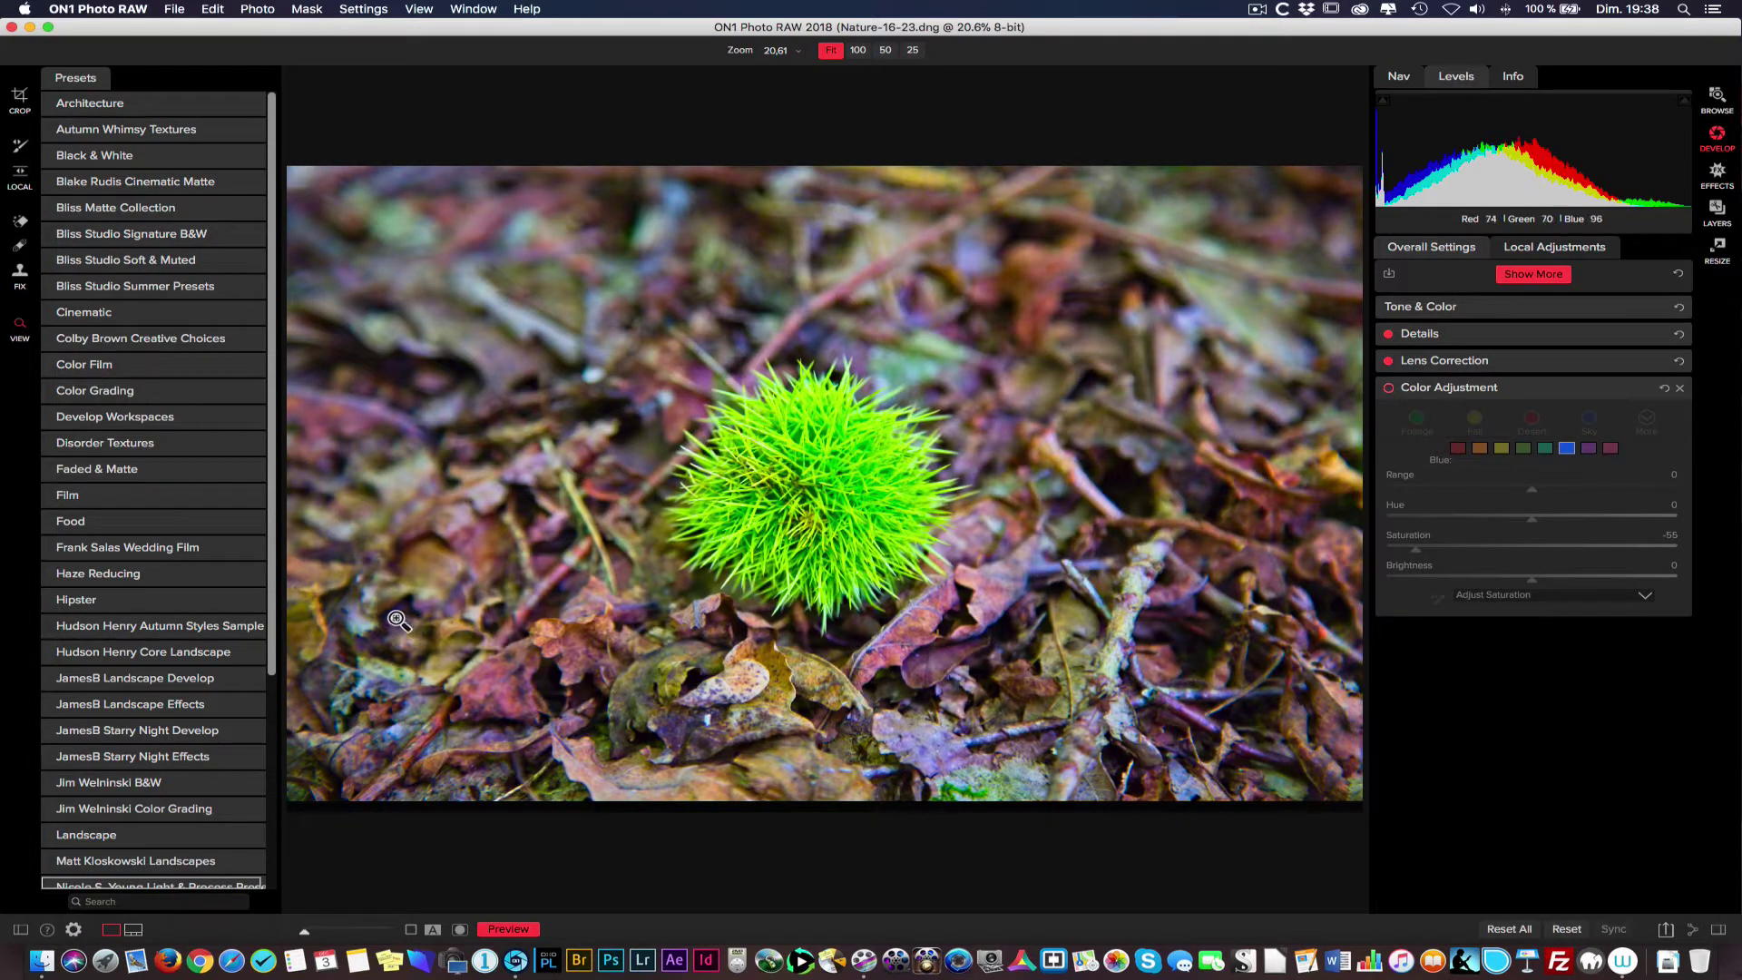
click(1389, 389)
click(1389, 389)
click(1393, 391)
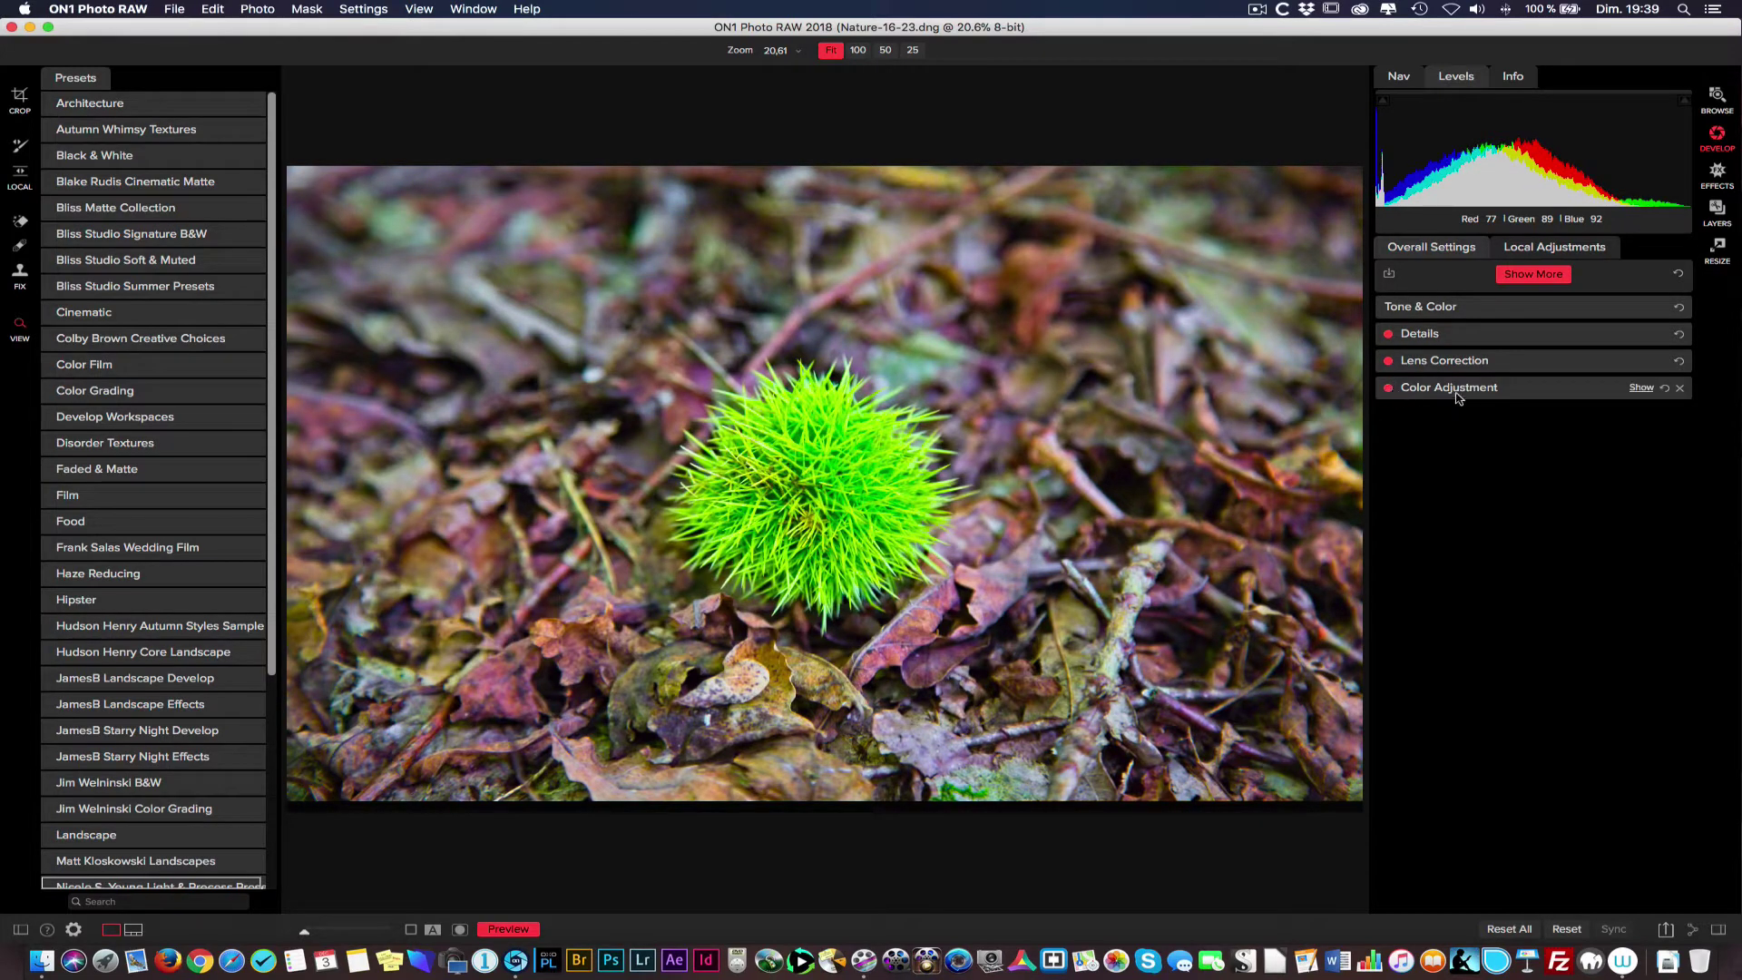
click(1642, 387)
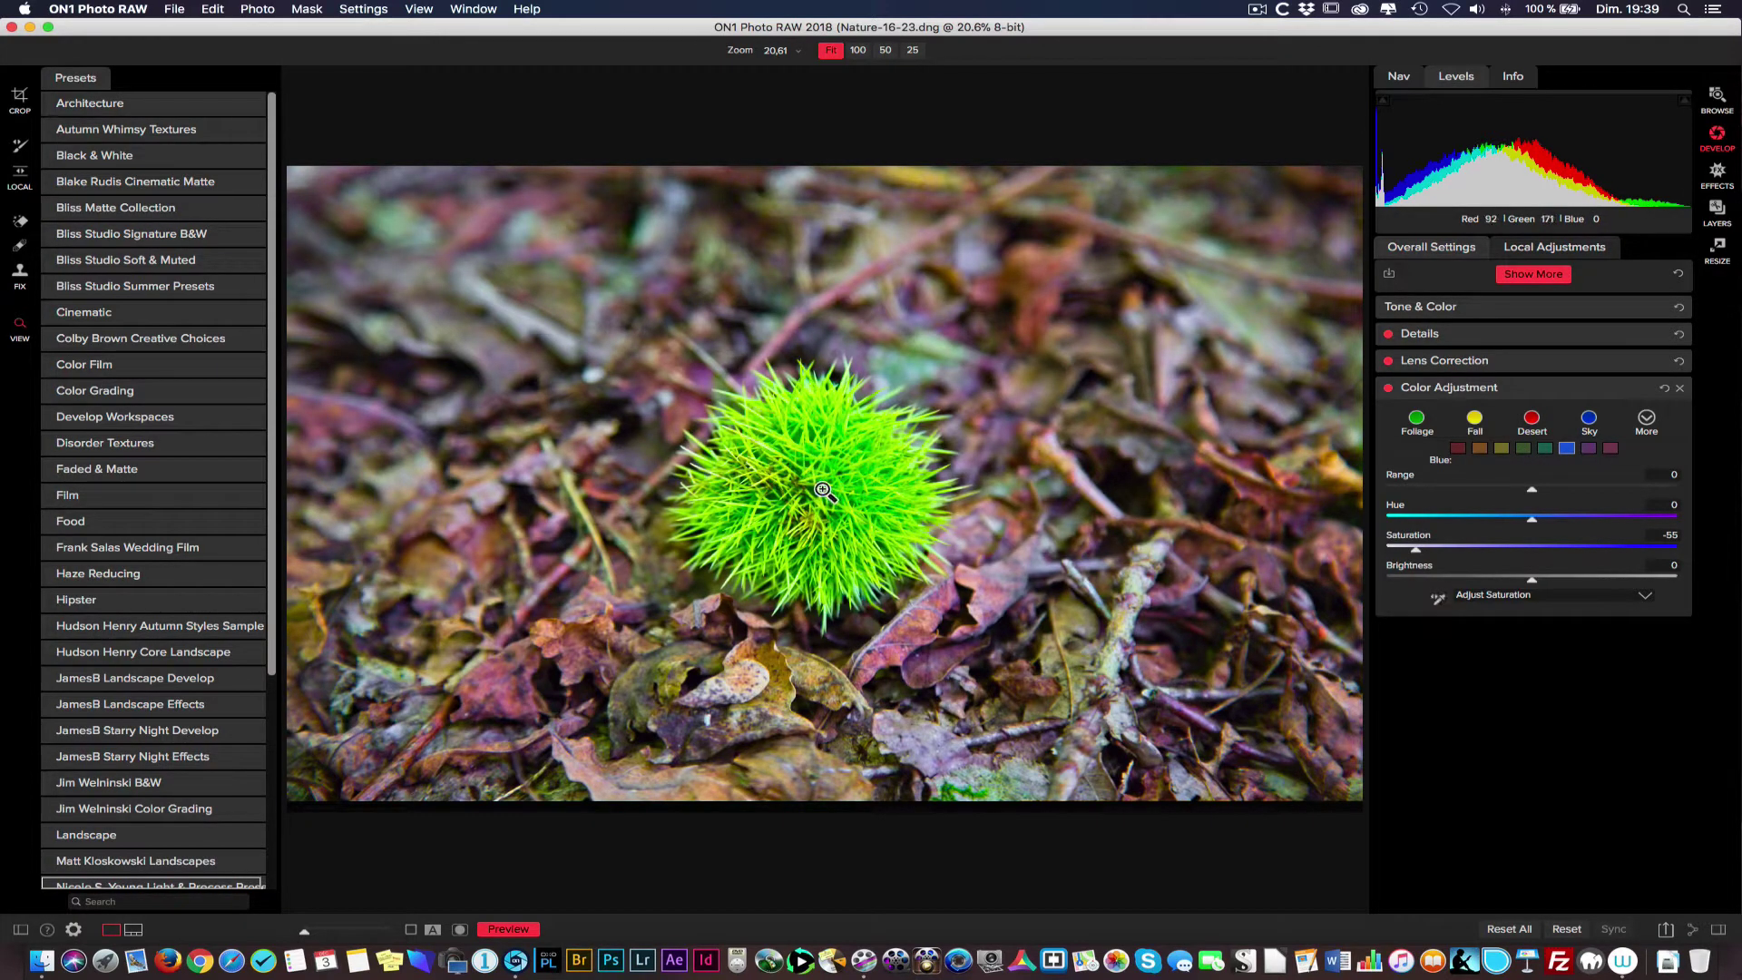
Step: Sample the burr with the targeted adjustment tool in Adjust Saturation mode and lower the yellow saturation to -12
click(1543, 450)
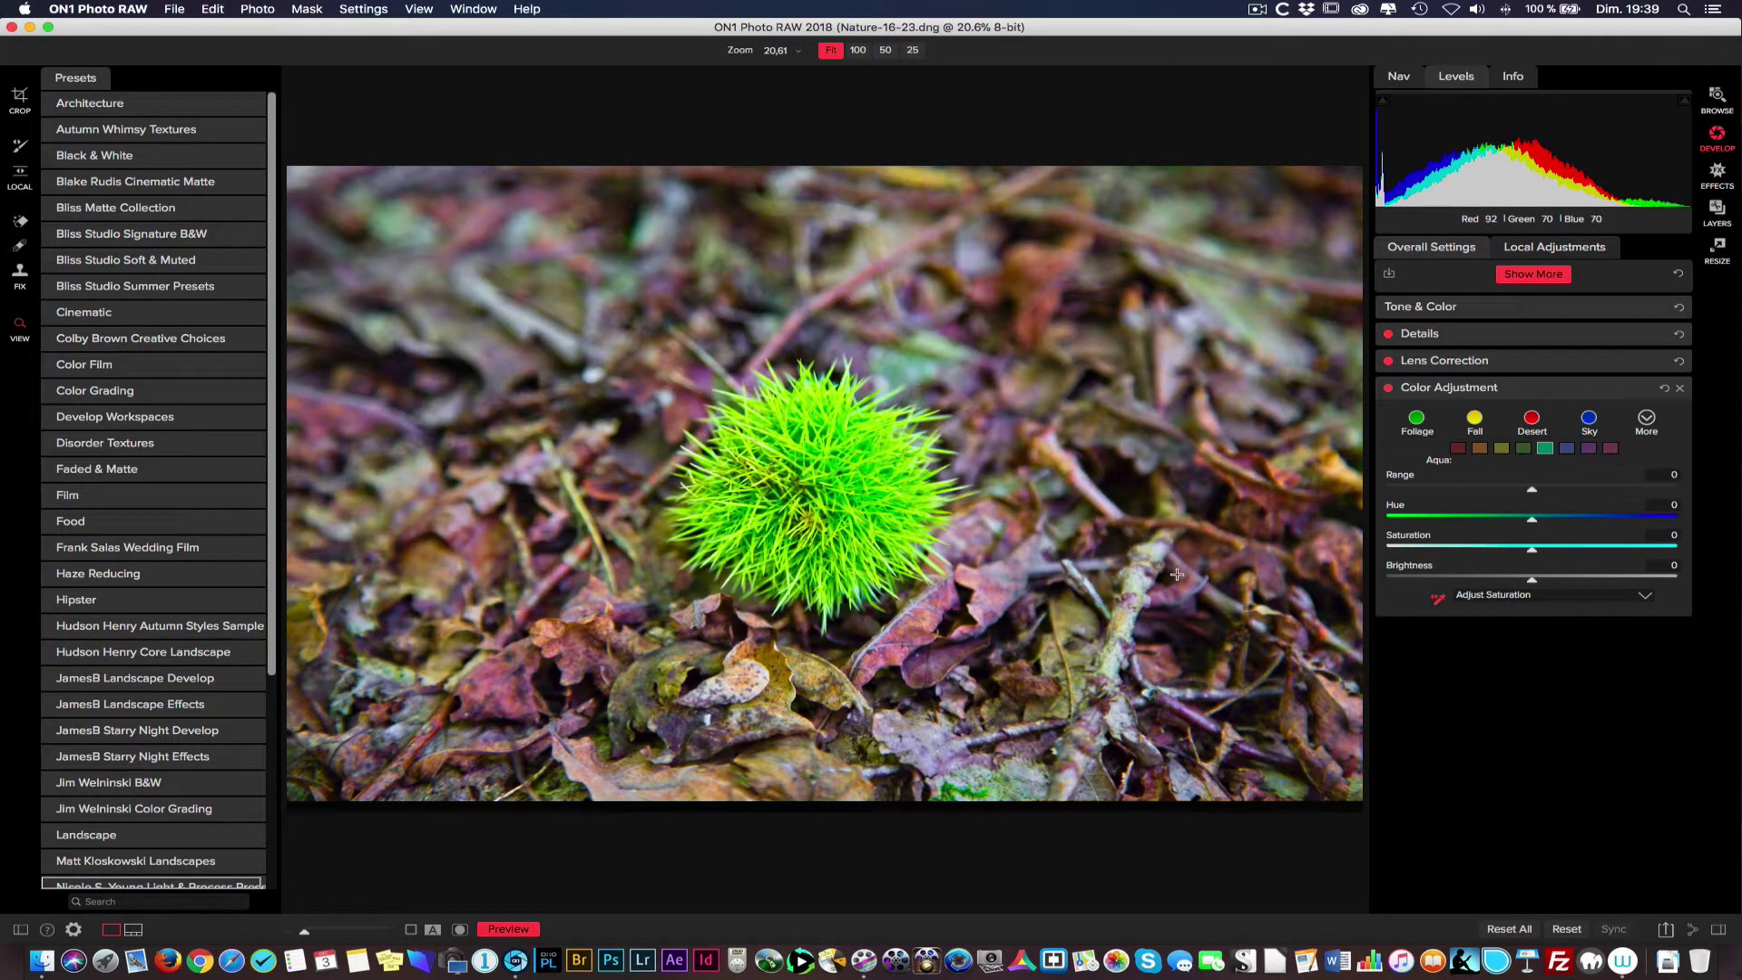
click(1501, 599)
click(1512, 631)
click(1524, 449)
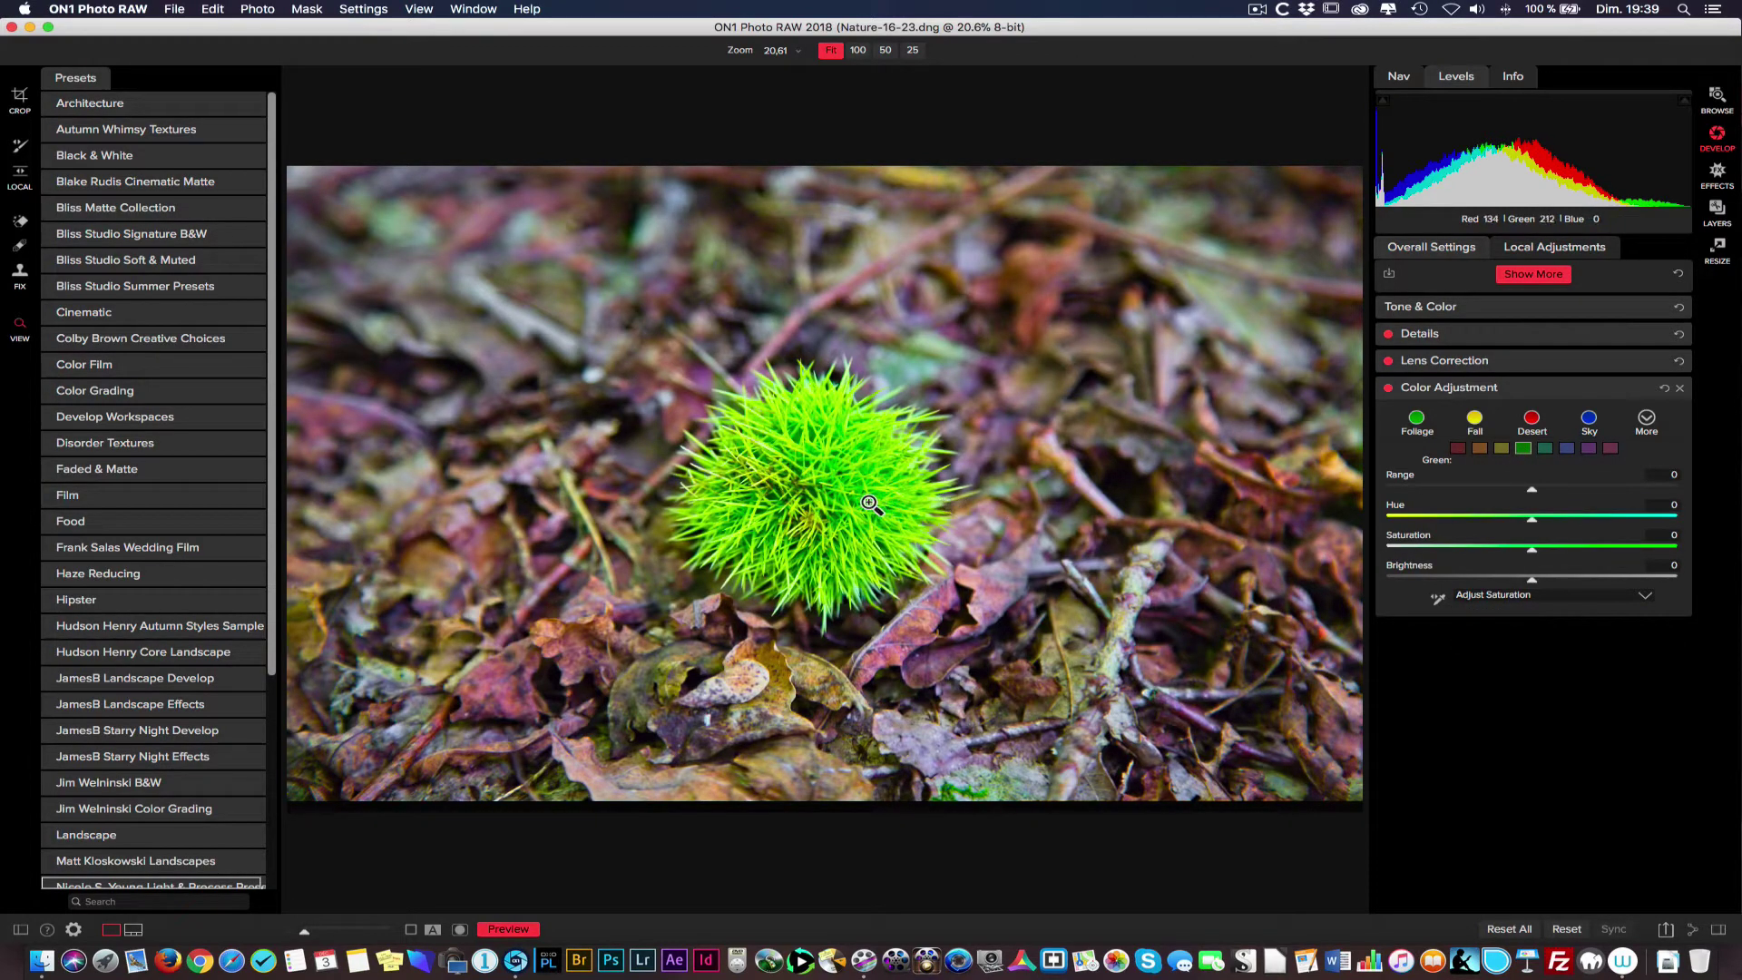
click(1437, 599)
click(869, 496)
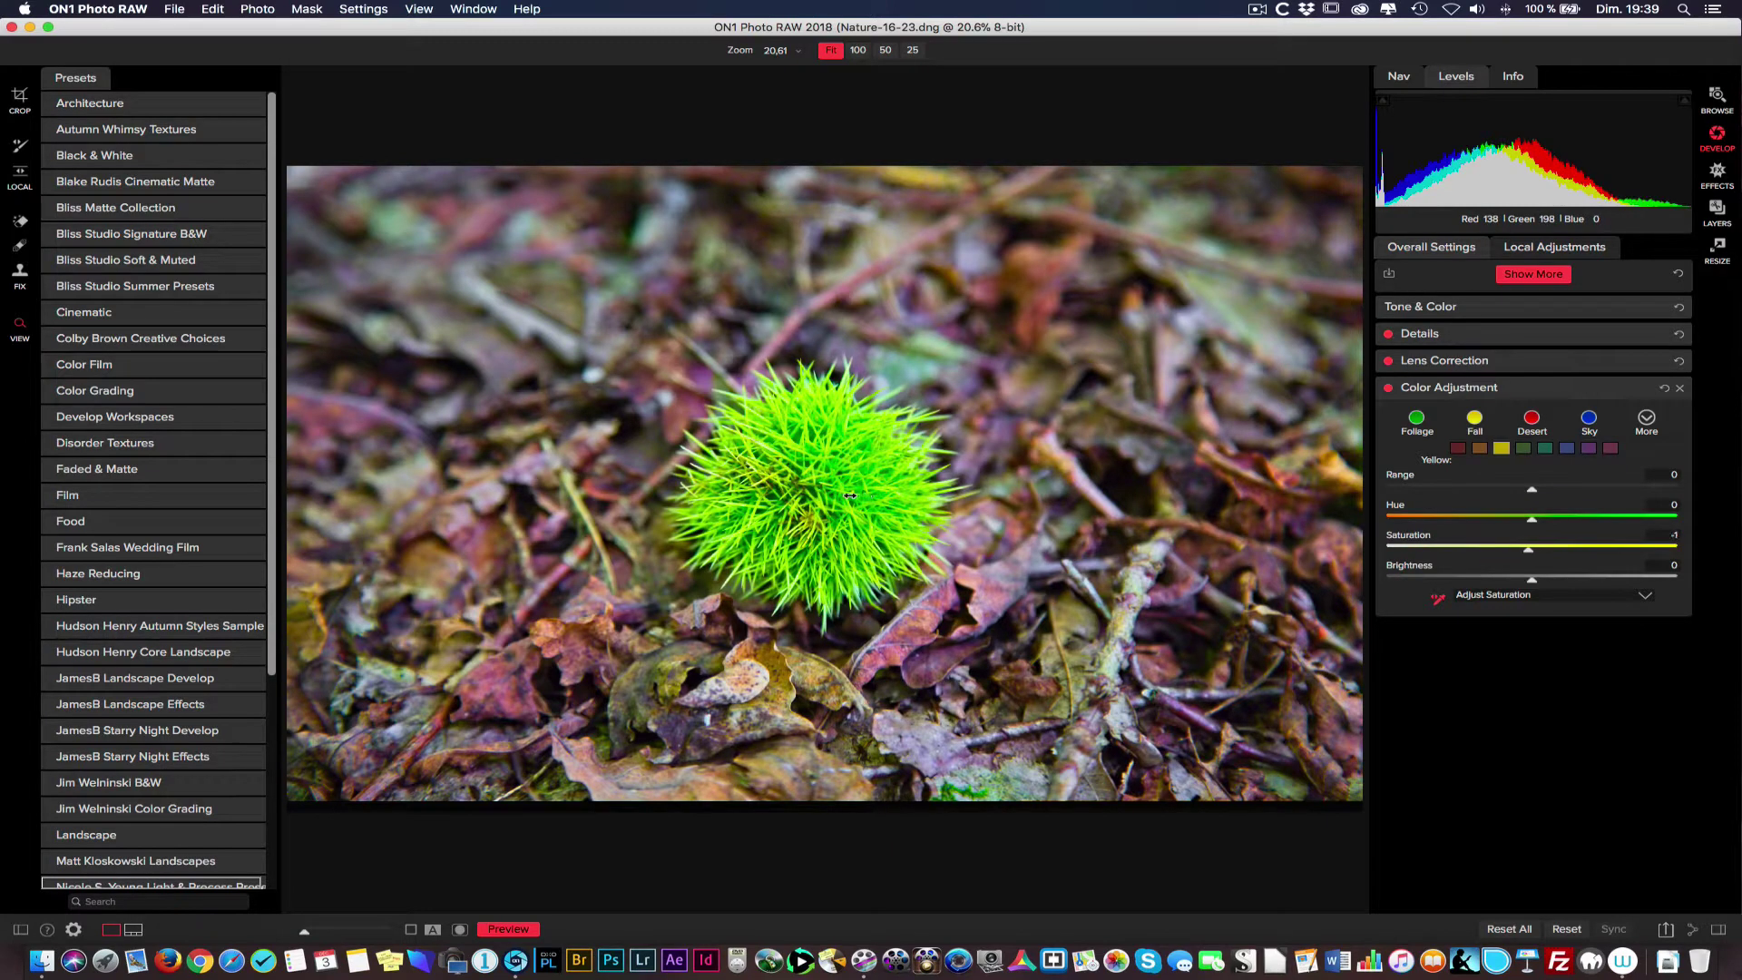
drag(850, 495, 739, 494)
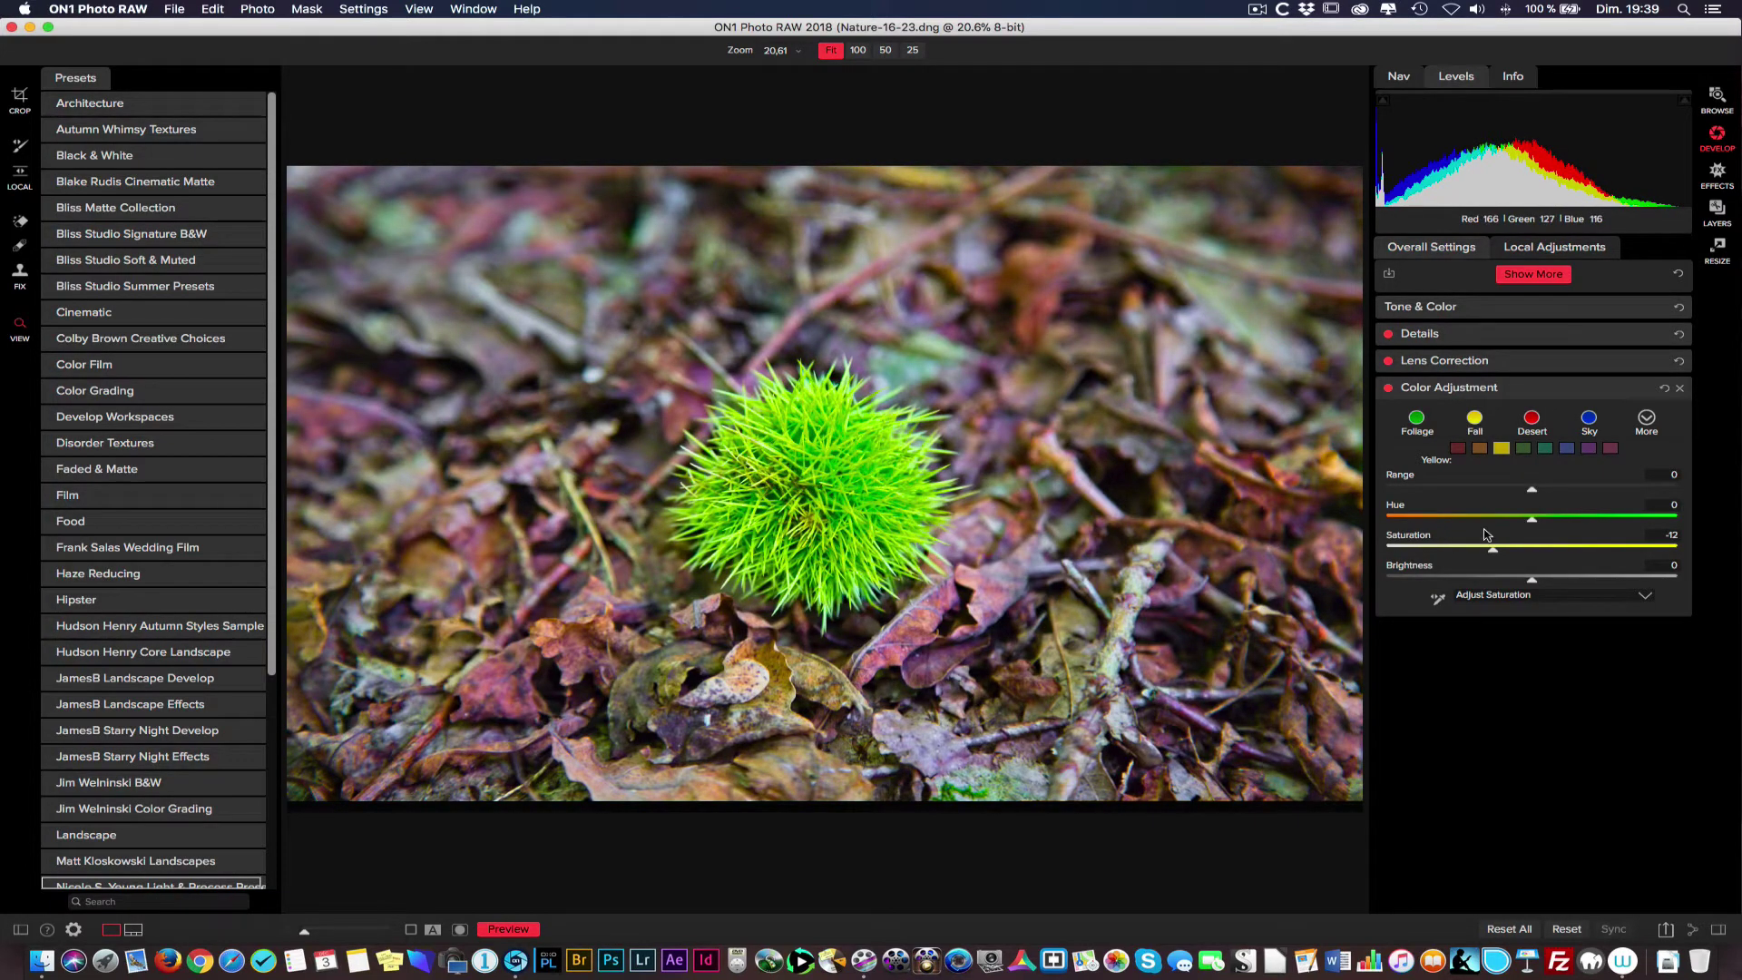
Step: Try shifting the burr's color in Adjust Hue mode, and reset the yellow hue and saturation to 0
click(1497, 597)
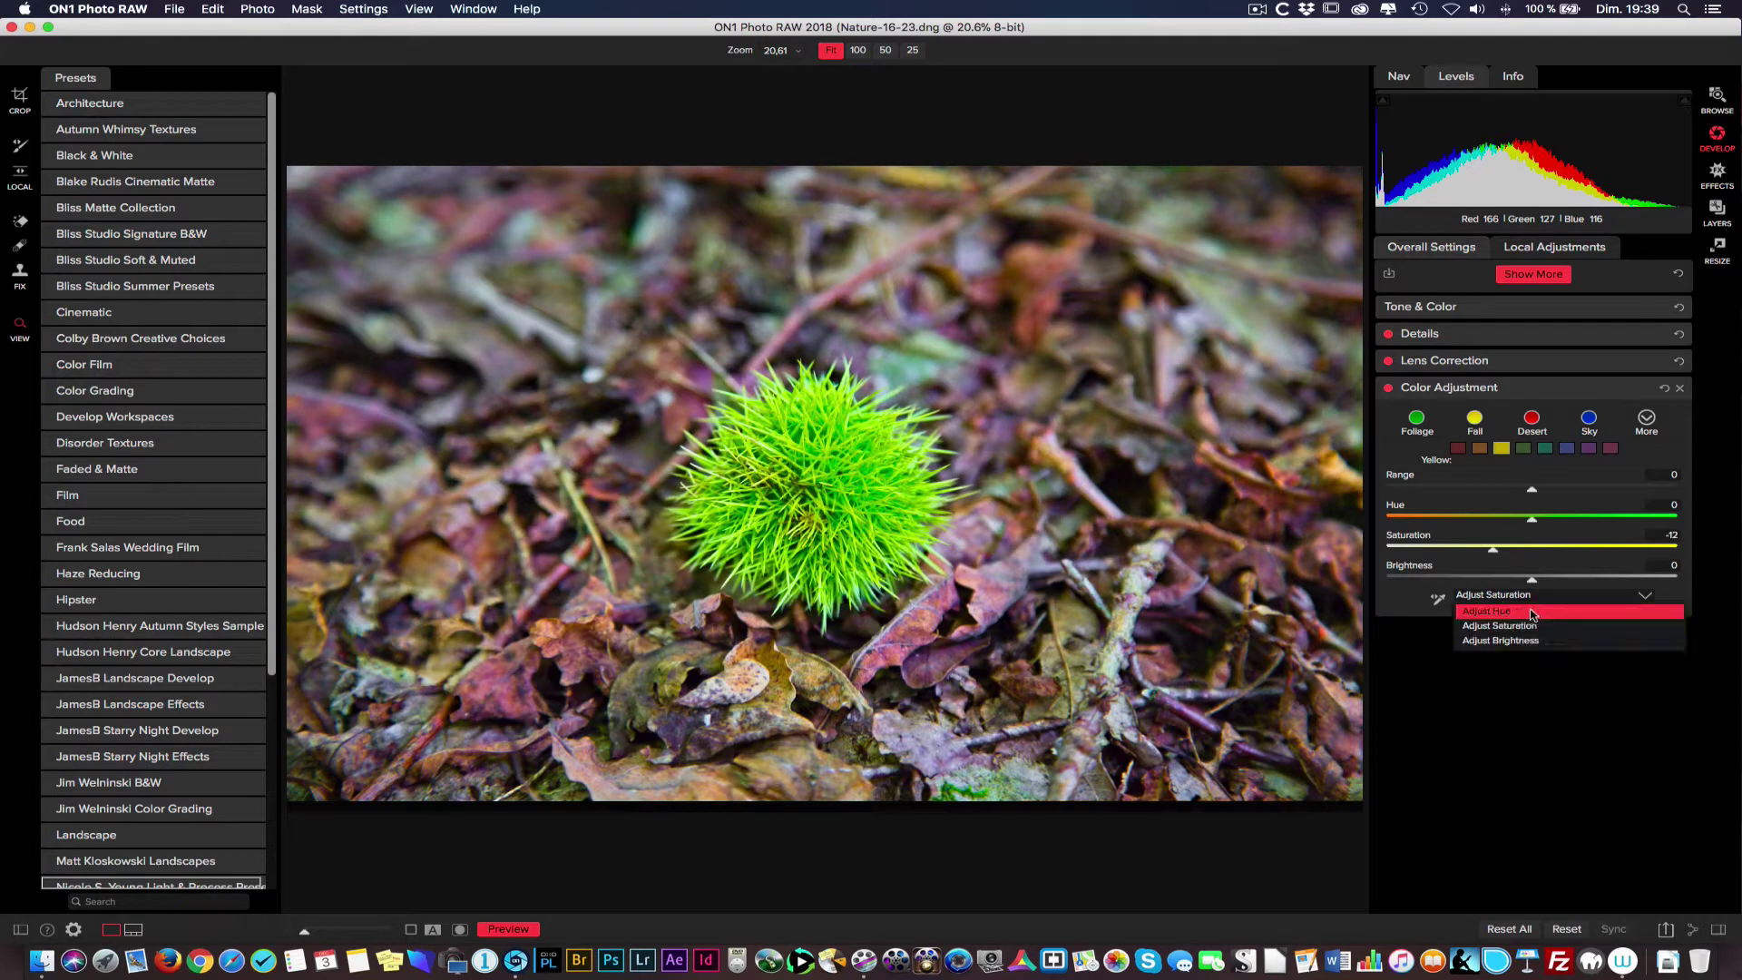
click(1509, 615)
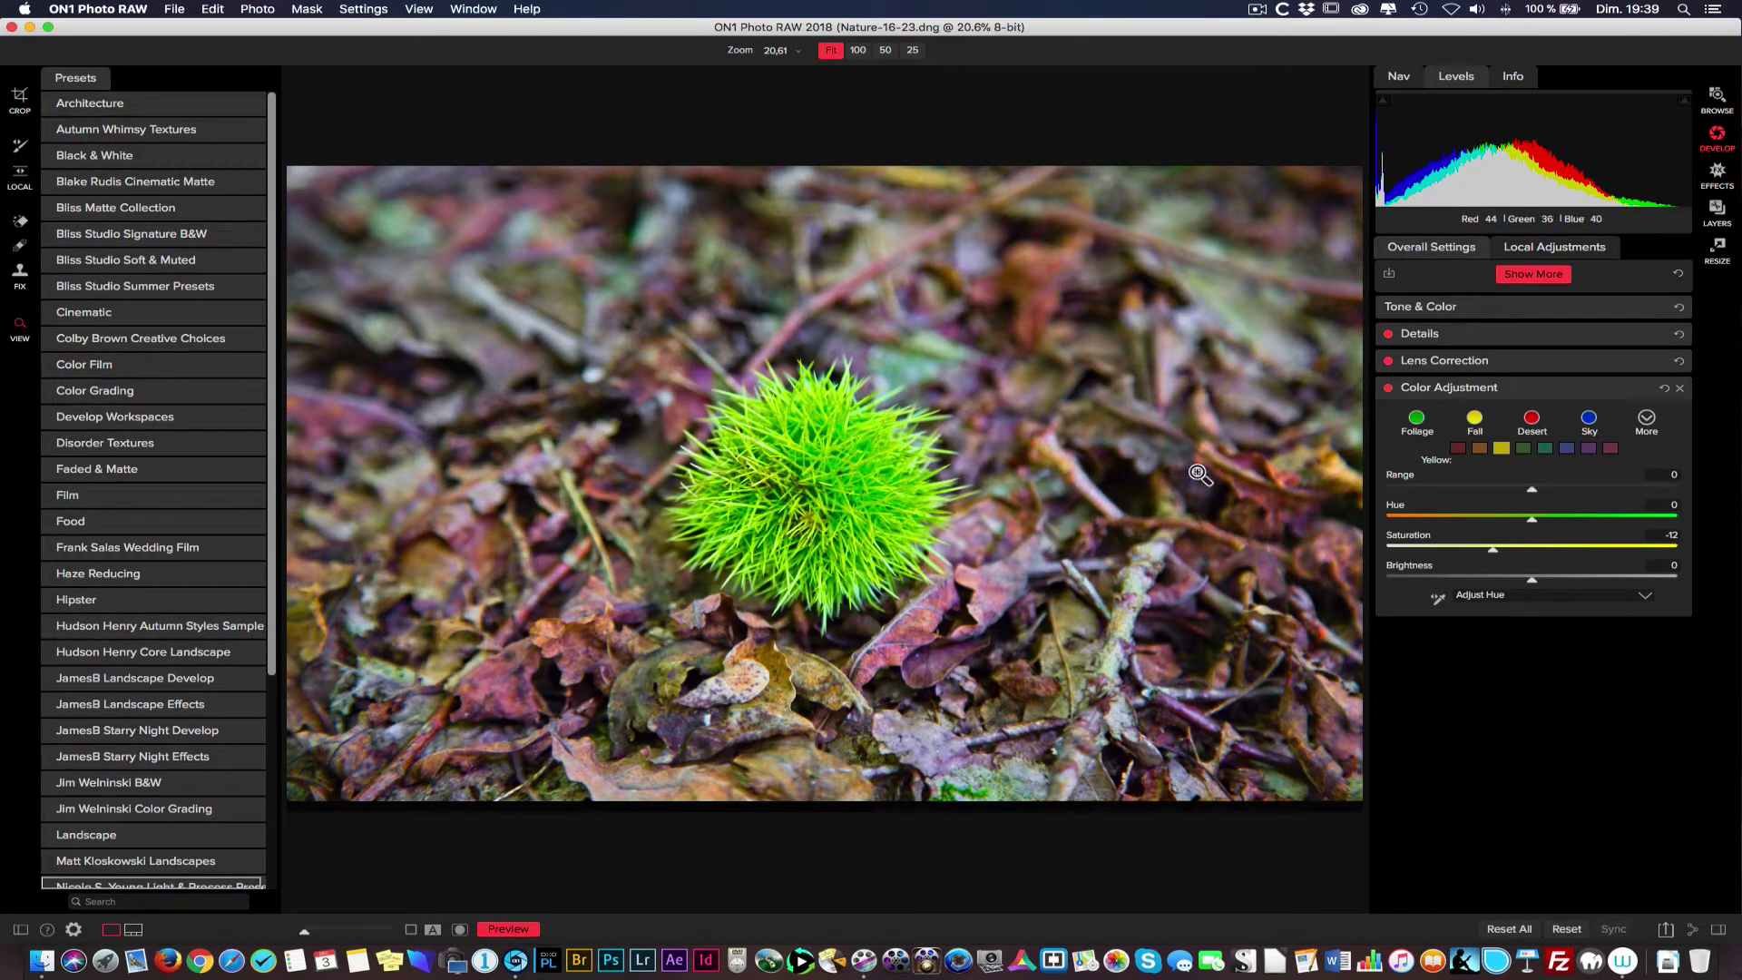
click(1438, 599)
drag(852, 450, 726, 446)
drag(842, 449, 798, 470)
double_click(1397, 511)
double_click(1416, 540)
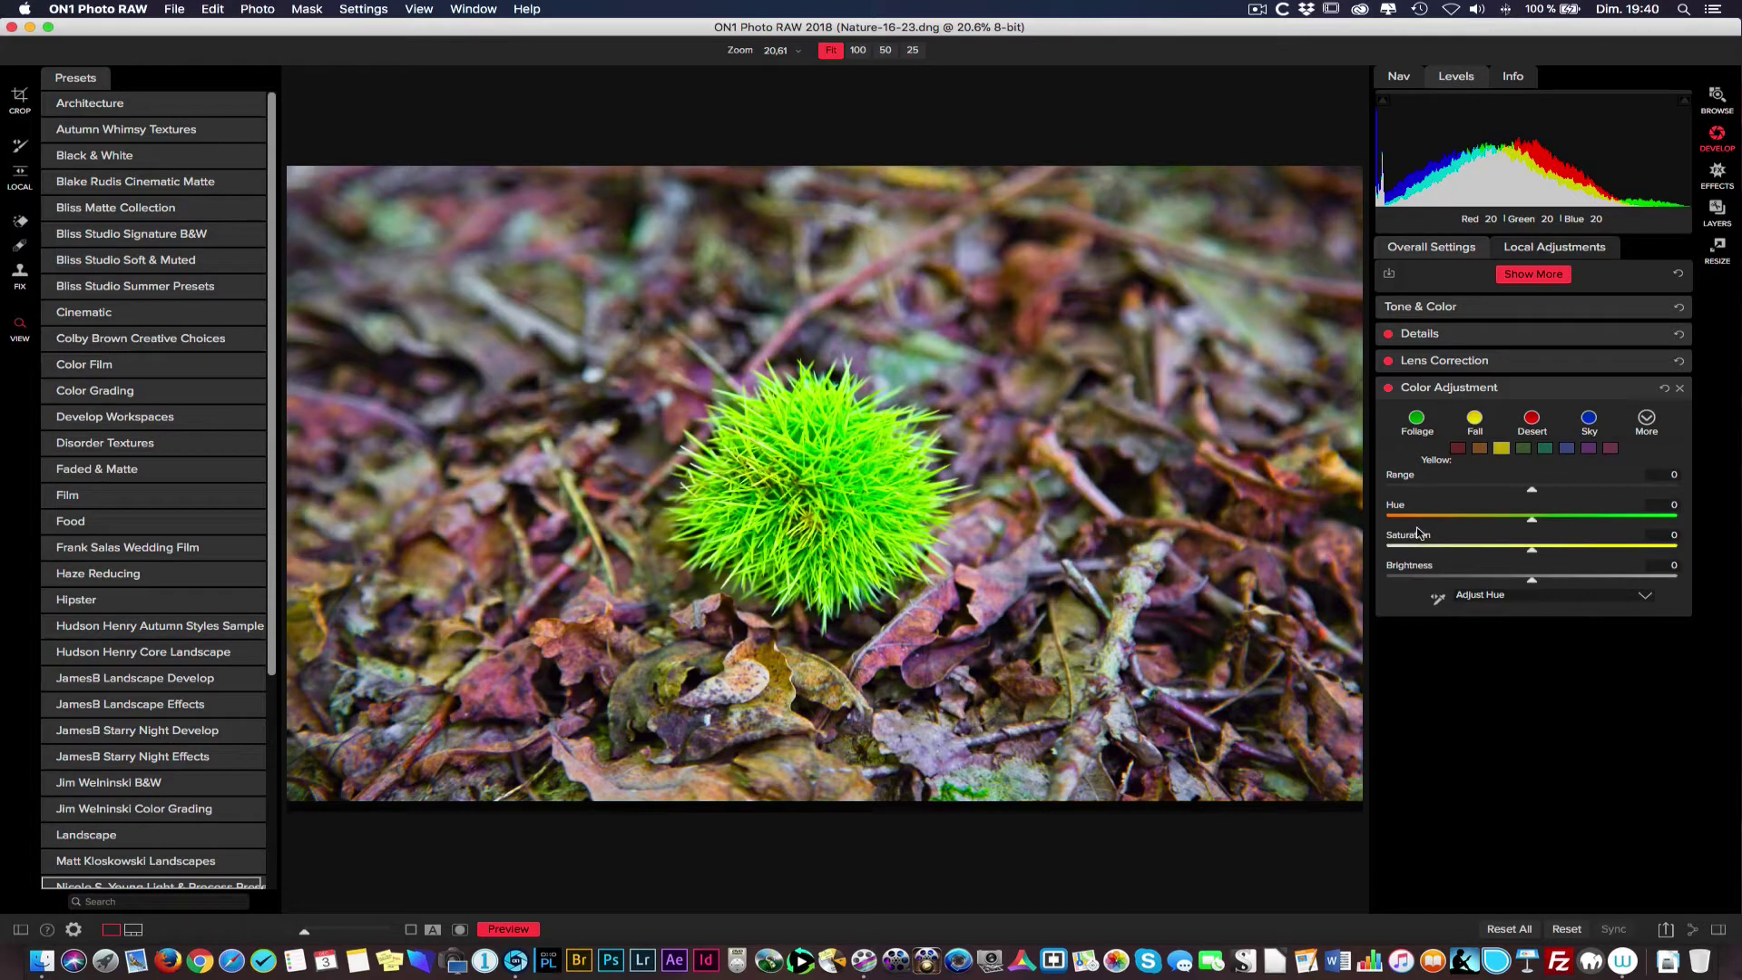
Step: Set the yellow range to saturation -8 and brightness -14, and the green range to saturation -10 and brightness -5
drag(1533, 554, 1515, 555)
click(1523, 448)
drag(1534, 554, 1503, 555)
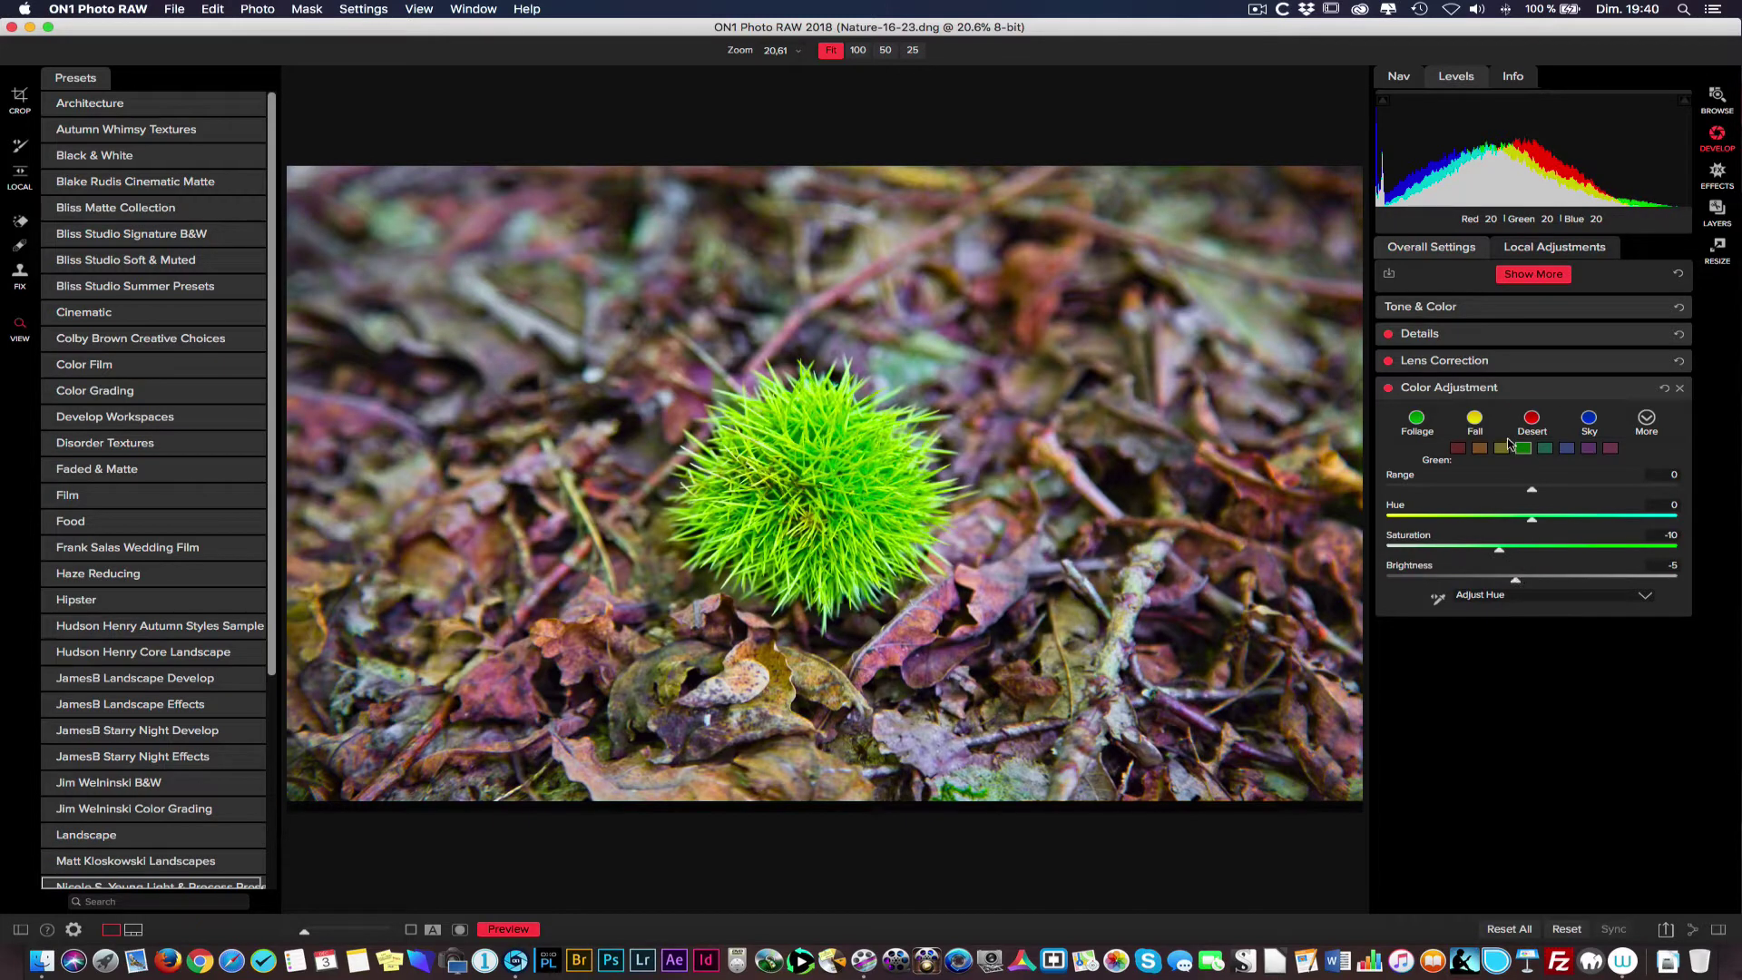
click(1502, 449)
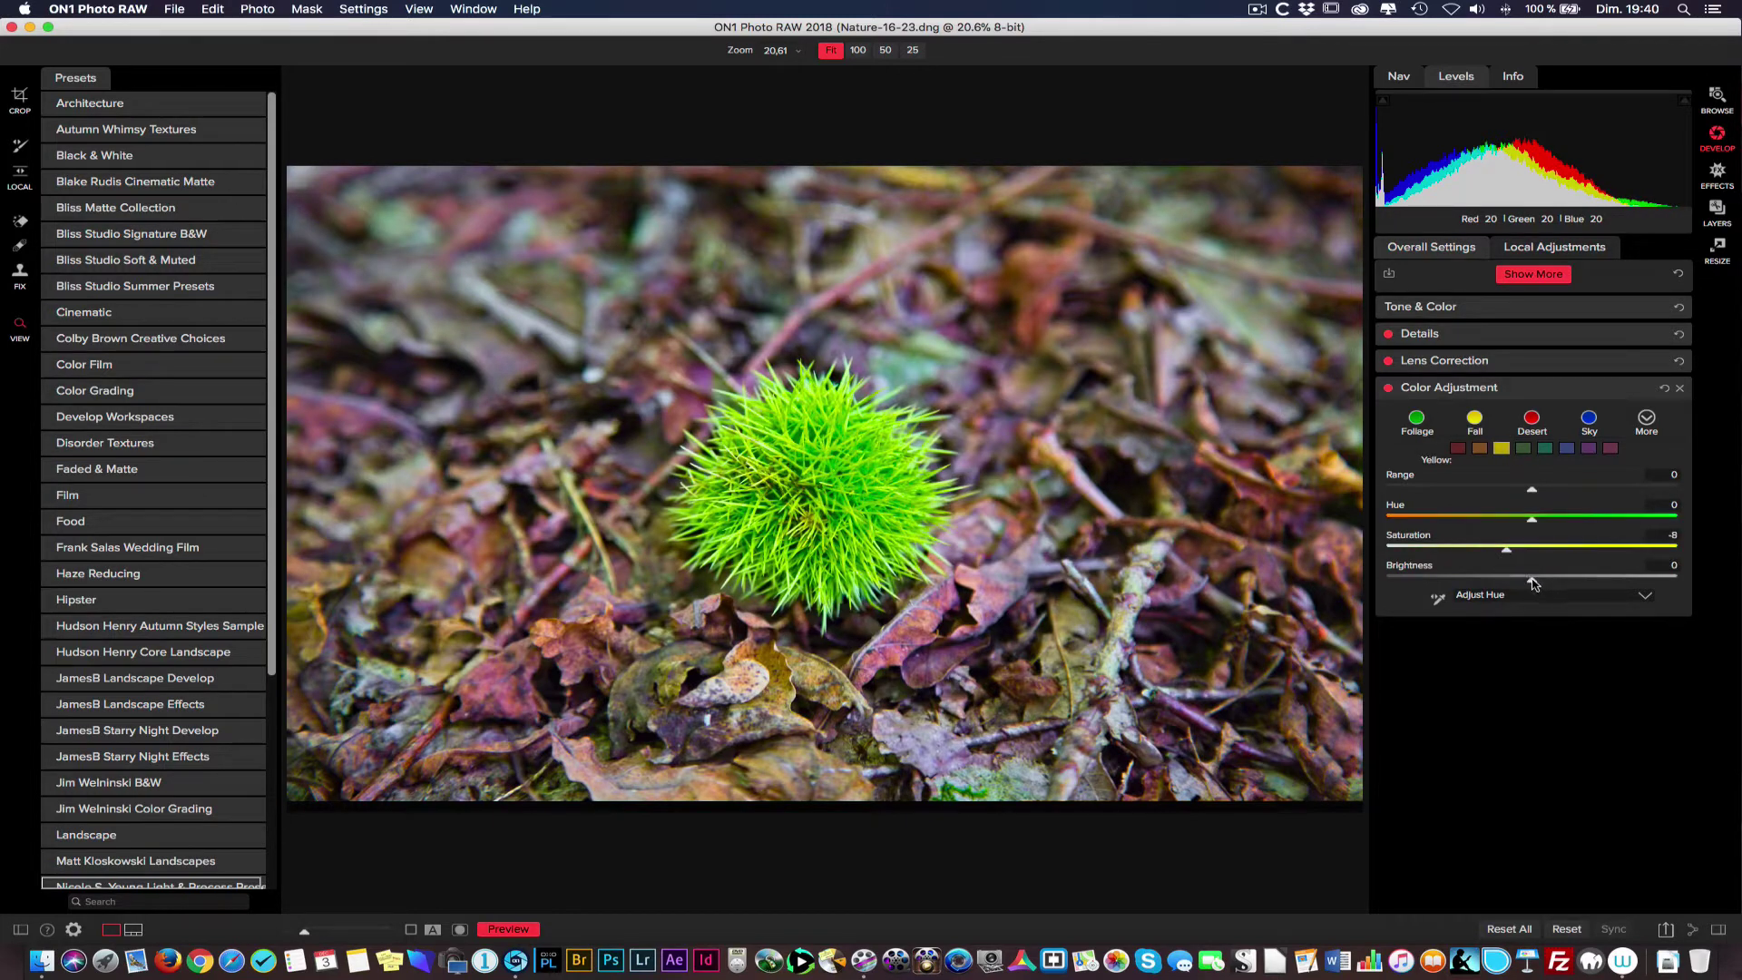
drag(1532, 580, 1492, 582)
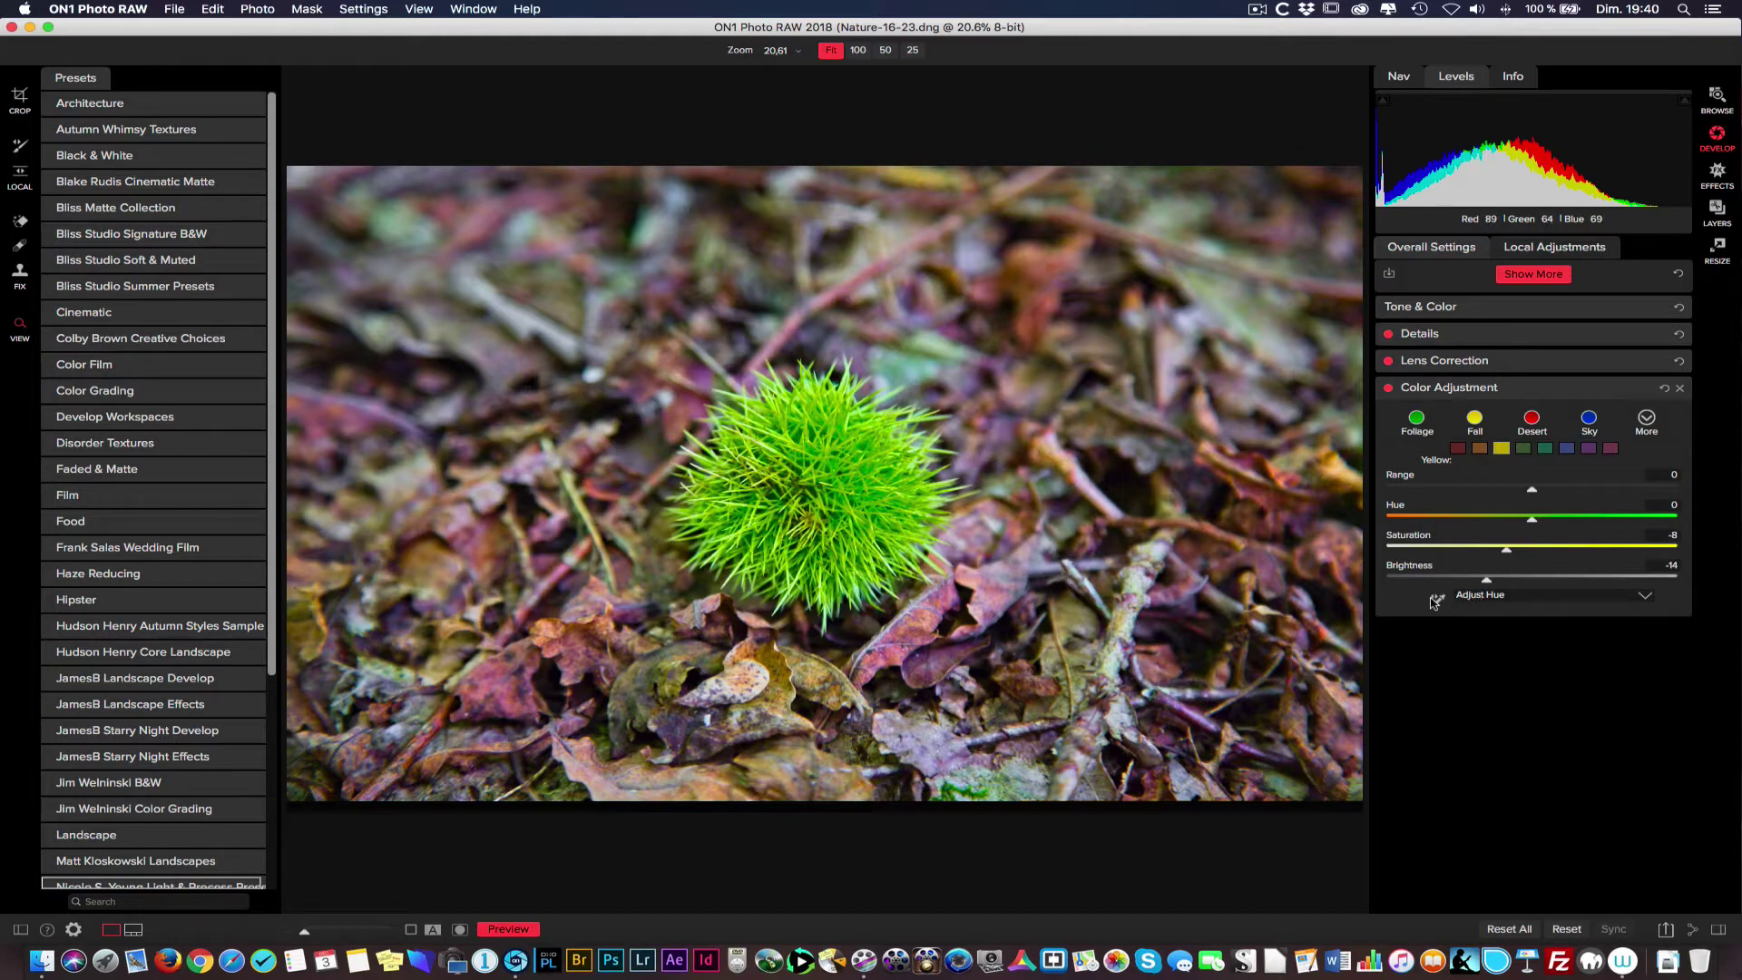
Step: Sample the leaf below the burr with the targeted tool in Adjust Saturation mode and raise the orange saturation to 26
click(1543, 595)
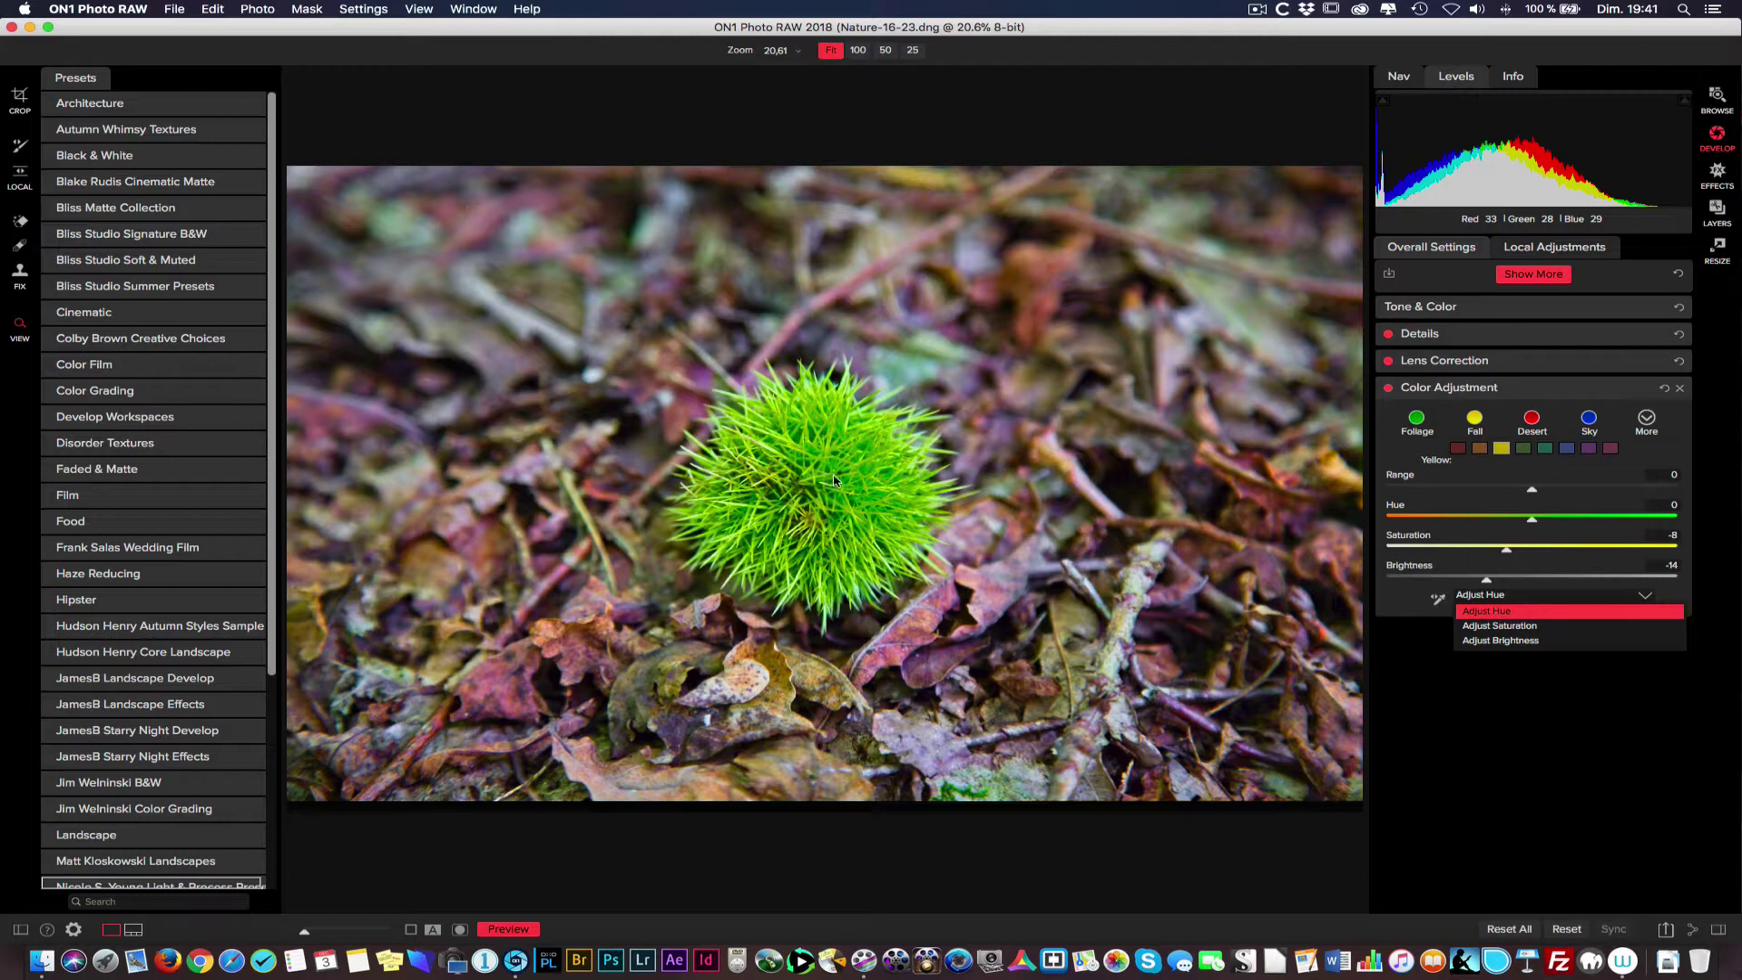
click(1421, 604)
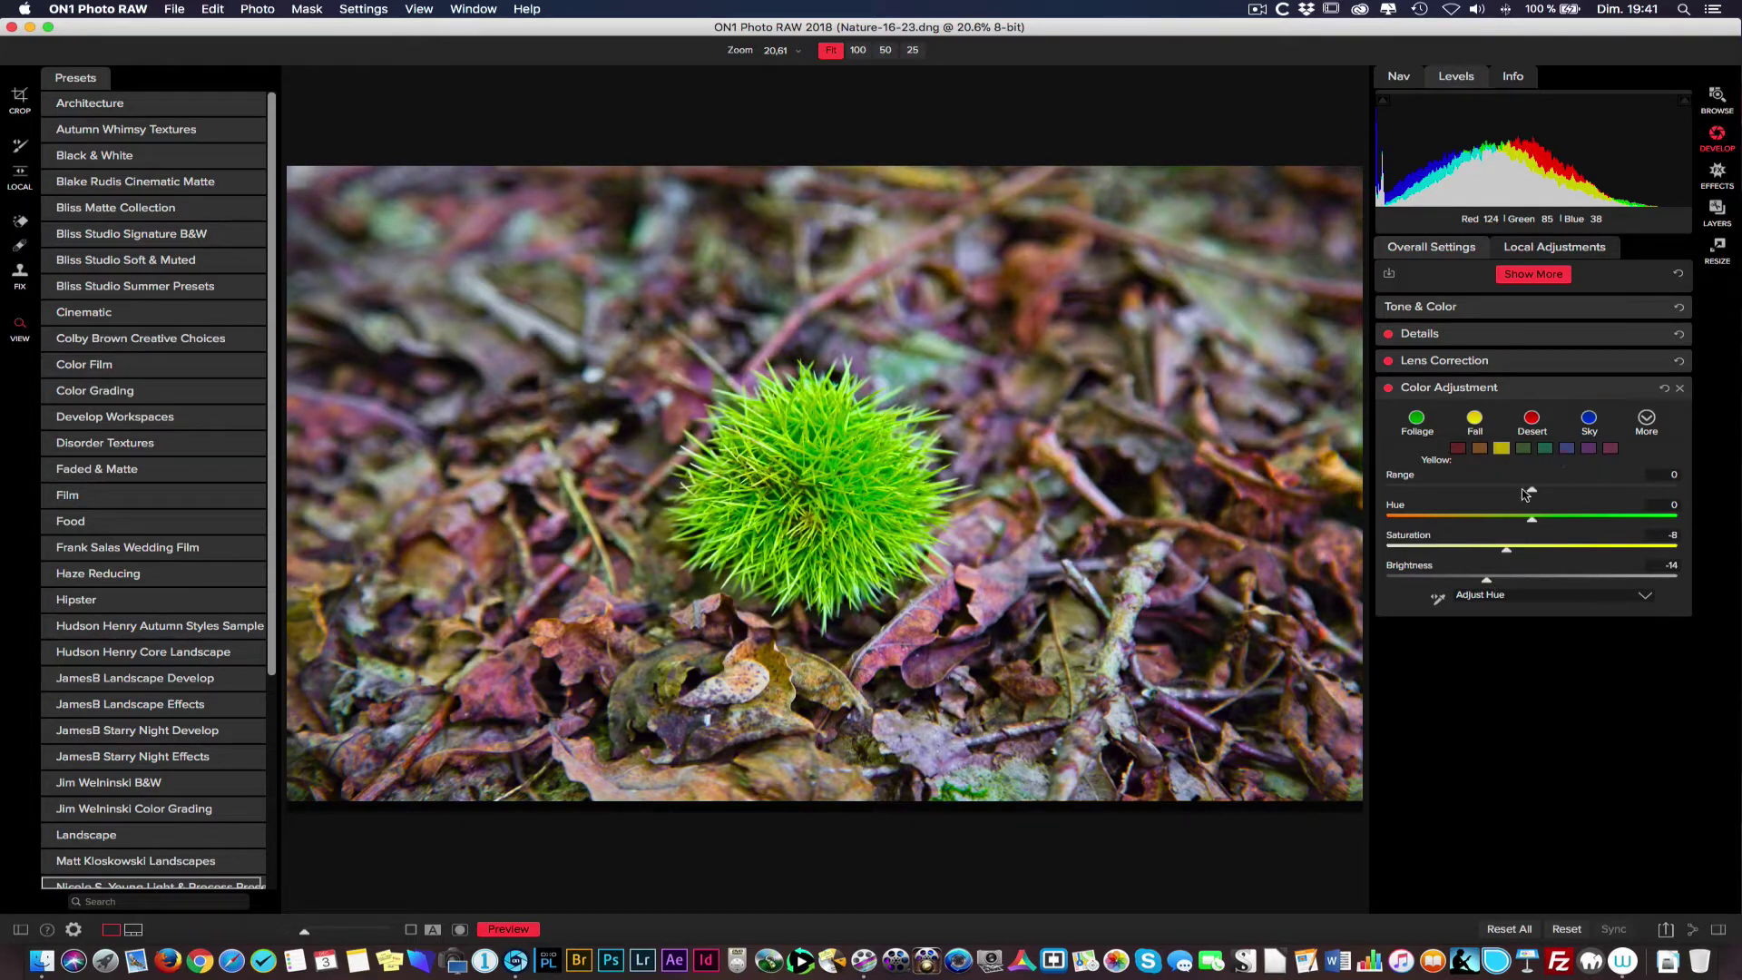
click(1473, 595)
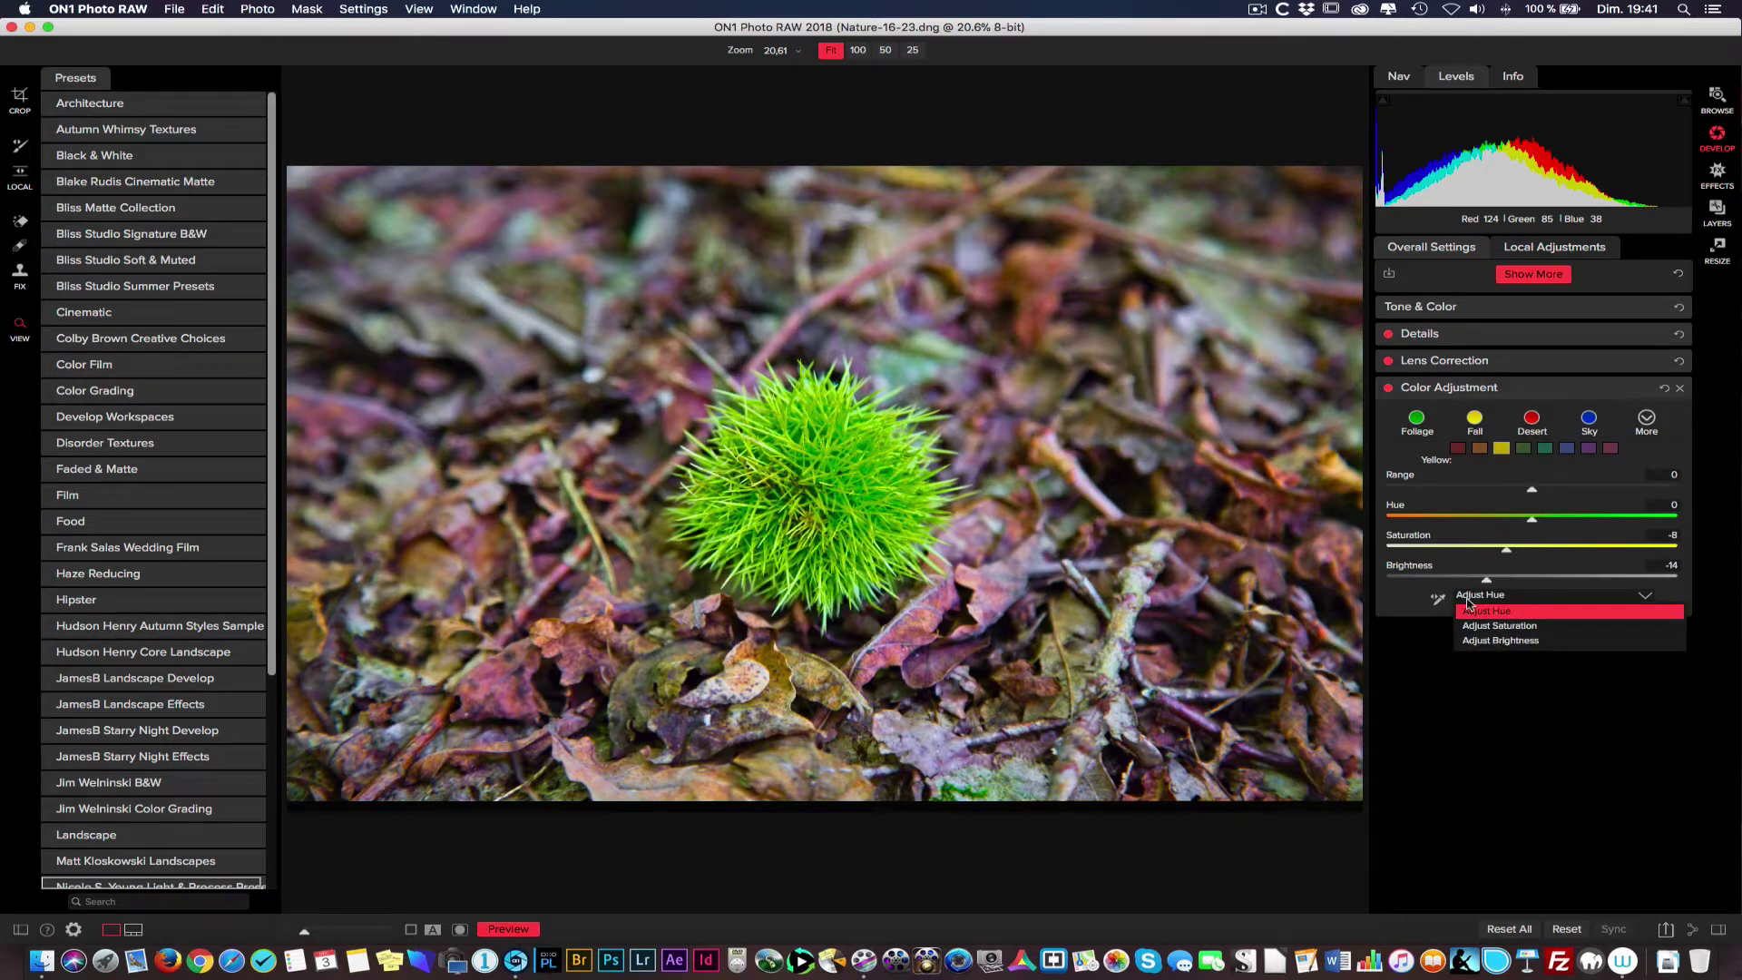
click(1497, 626)
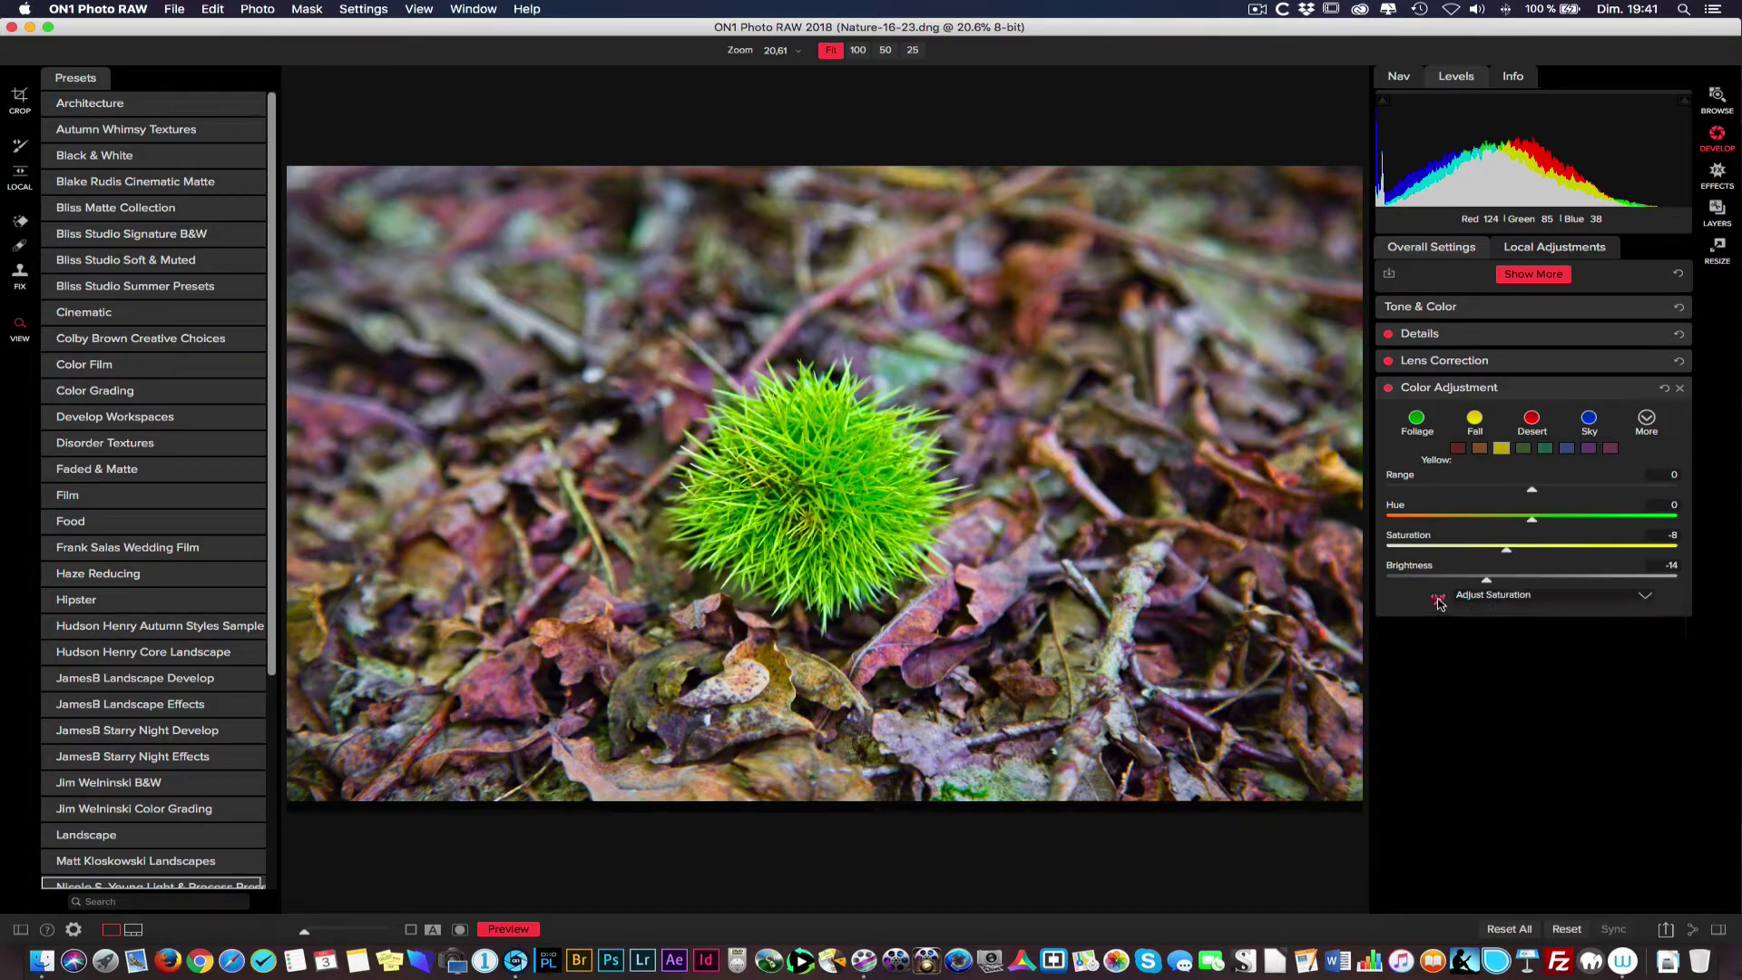
click(950, 609)
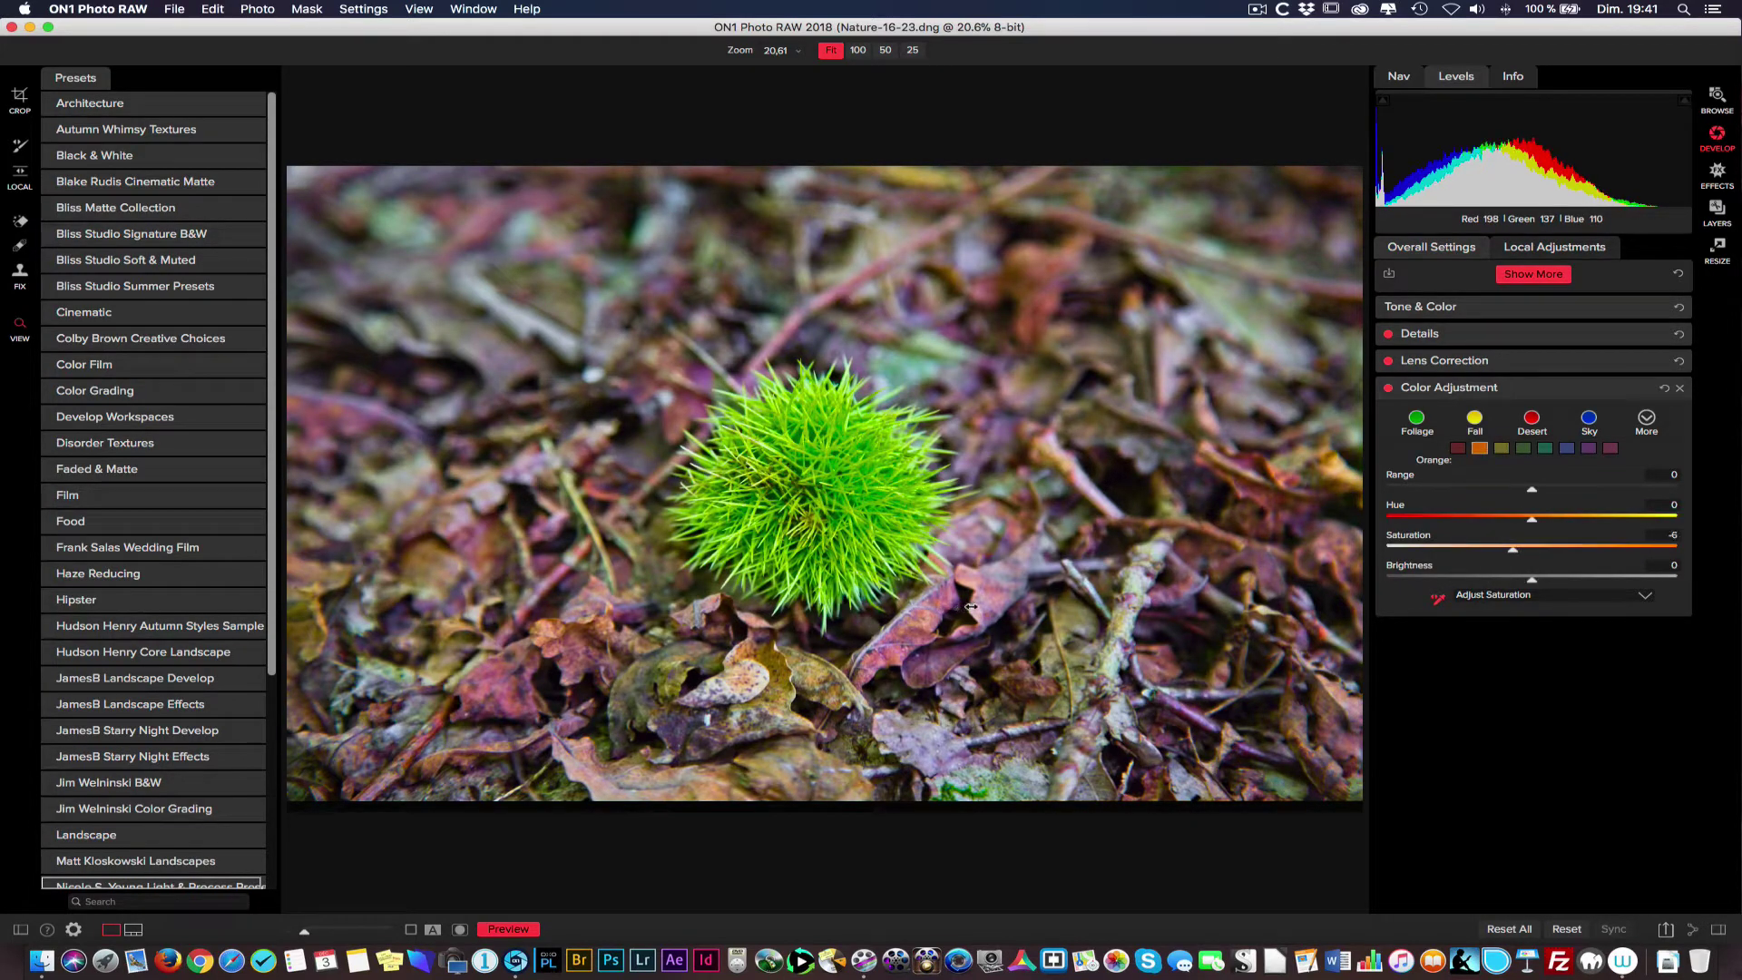
drag(988, 606, 1009, 606)
drag(1040, 606, 1046, 606)
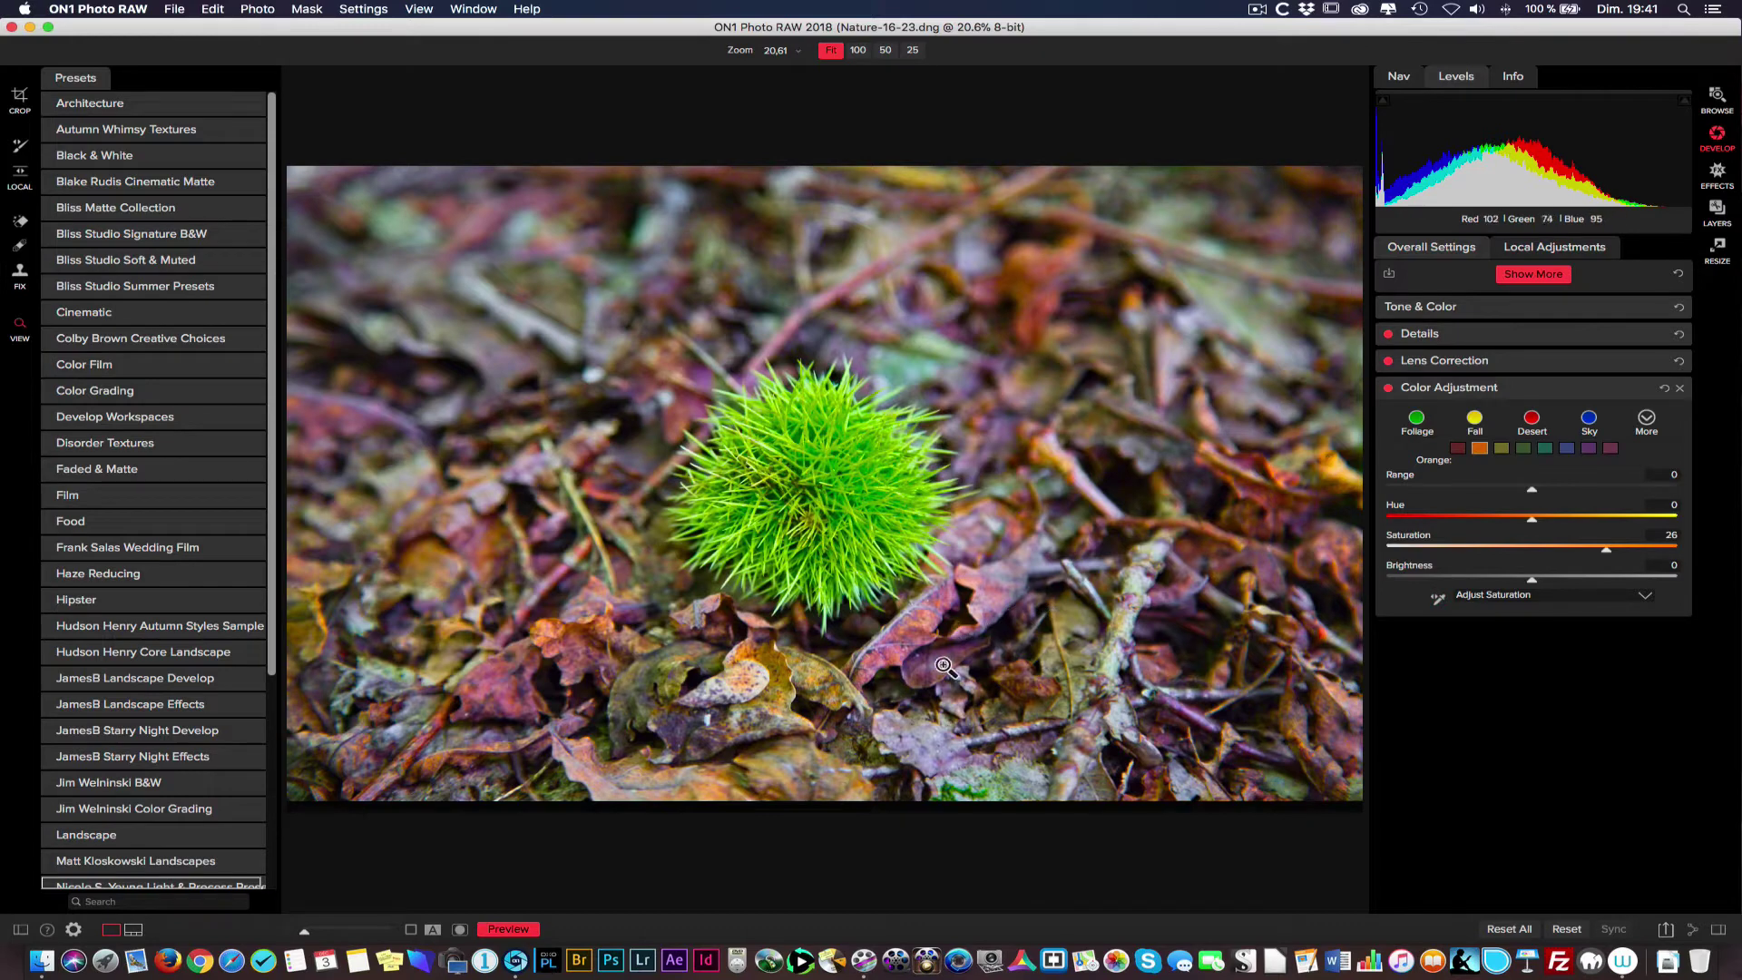
Step: Sample the purplish leaf below the burr with the targeted saturation tool and set the blue saturation to -19
click(1438, 598)
click(931, 662)
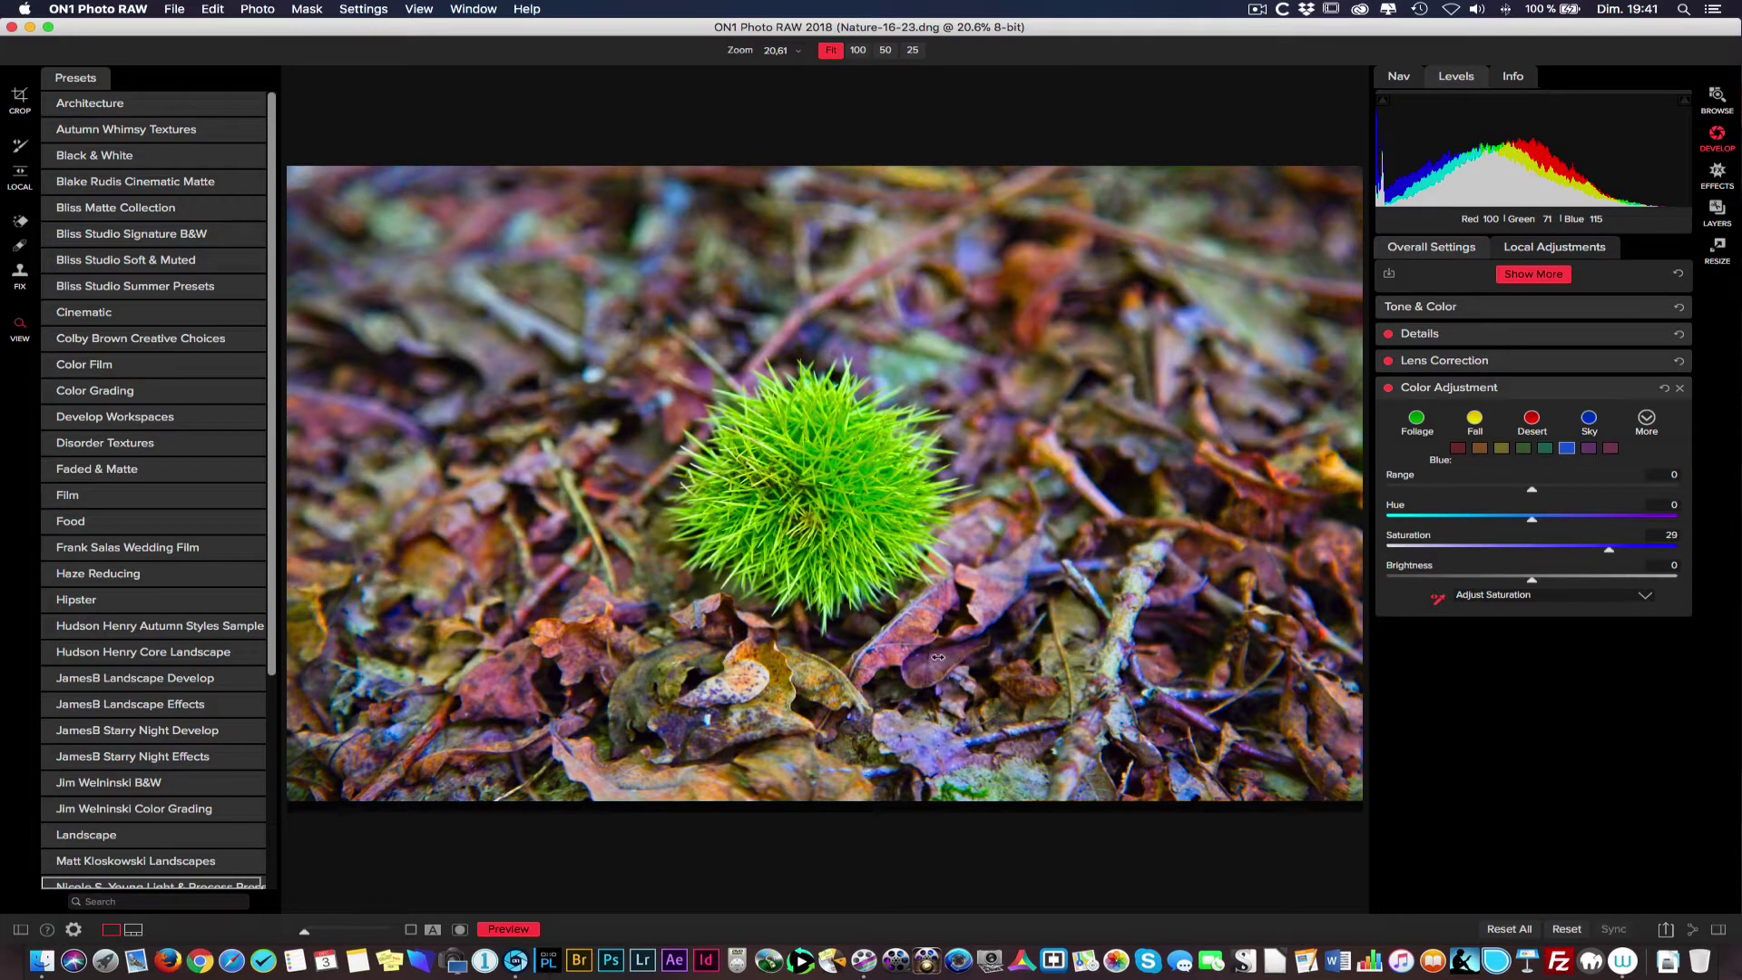
drag(939, 657, 921, 657)
drag(1604, 552, 1478, 552)
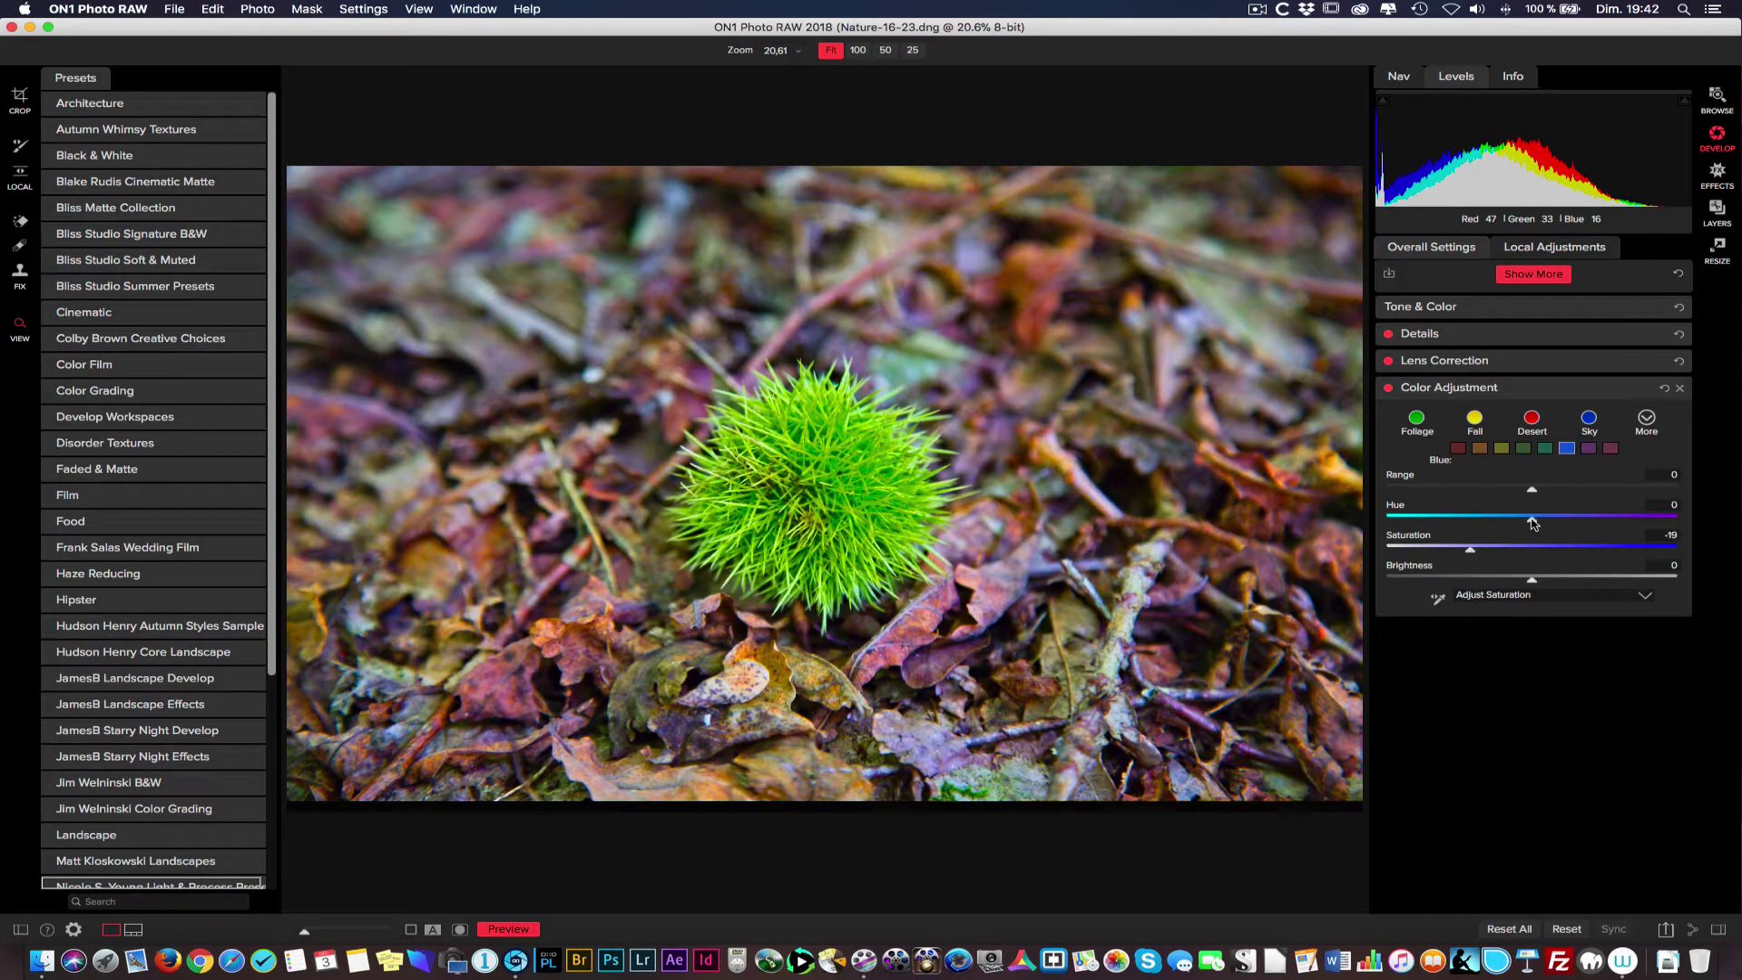
Step: Shift the blue hue toward purple, reduce the blue saturation further, and slightly lower the blue brightness
drag(1533, 524, 1581, 522)
drag(1469, 549, 1451, 549)
drag(1597, 523, 1594, 521)
drag(1528, 582, 1505, 582)
Step: Set the red range to hue 11, saturation 15 and brightness -7
click(1458, 448)
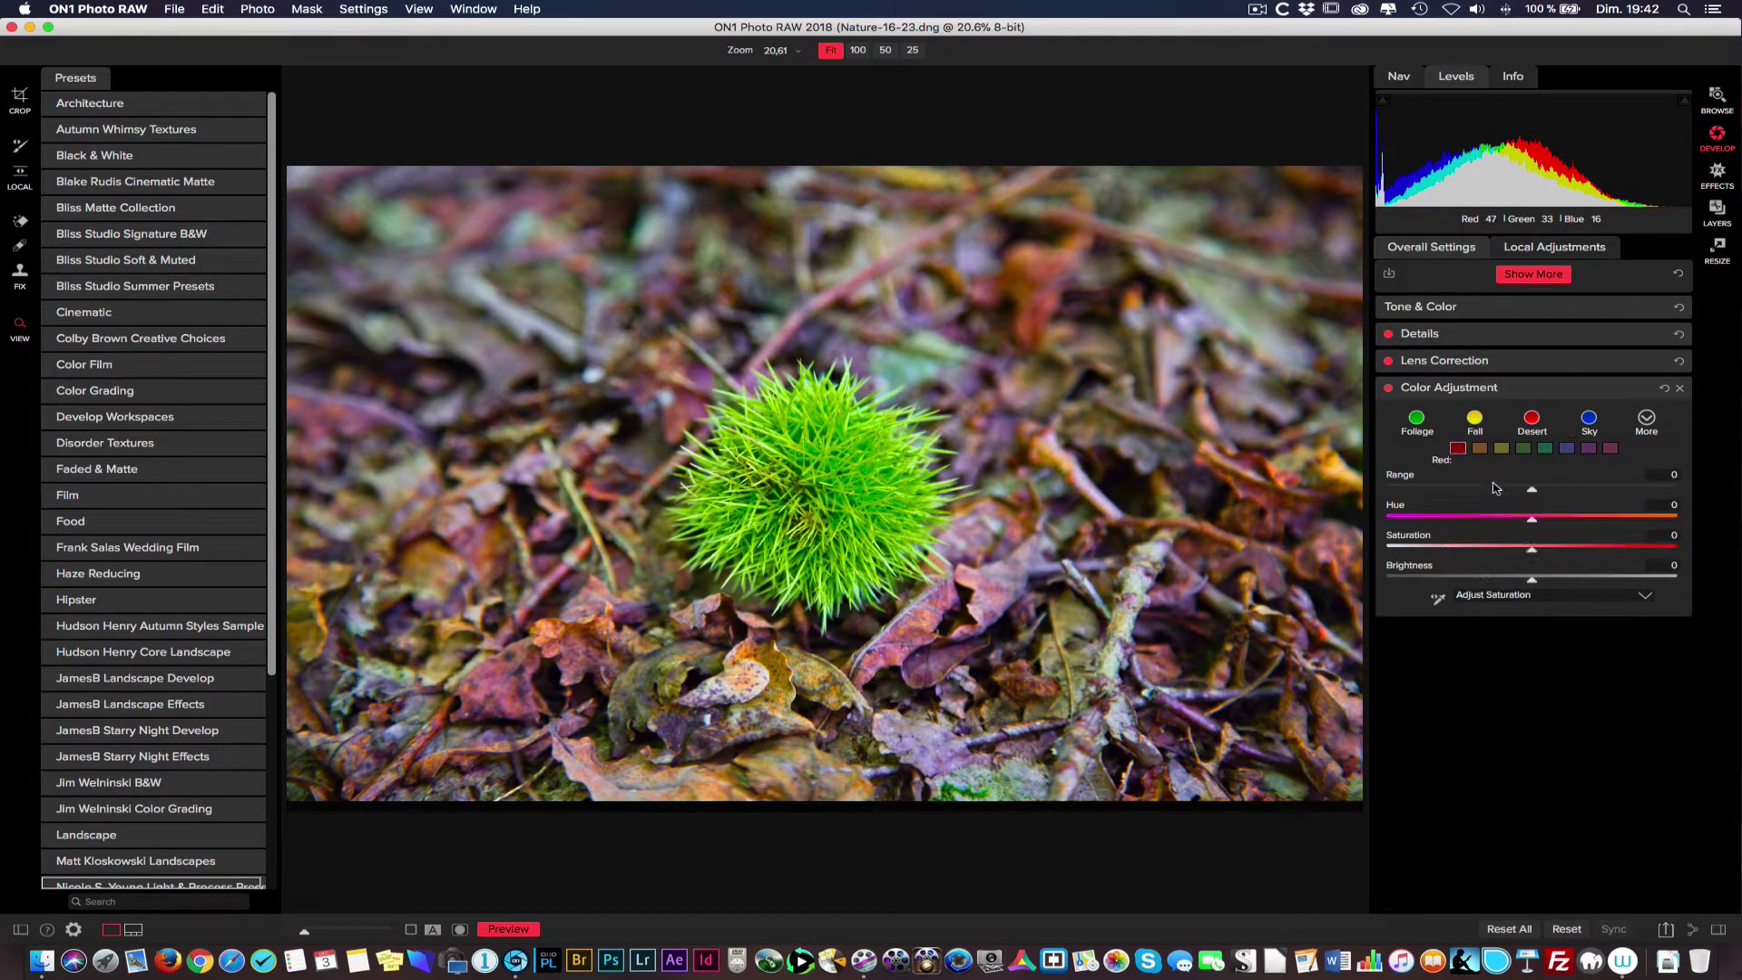
drag(1533, 549, 1544, 549)
drag(1533, 523, 1568, 524)
drag(1532, 582, 1509, 581)
Step: Compare the photo with and without the finished Color Adjustment, leave the filter enabled, and collapse its settings
click(1389, 388)
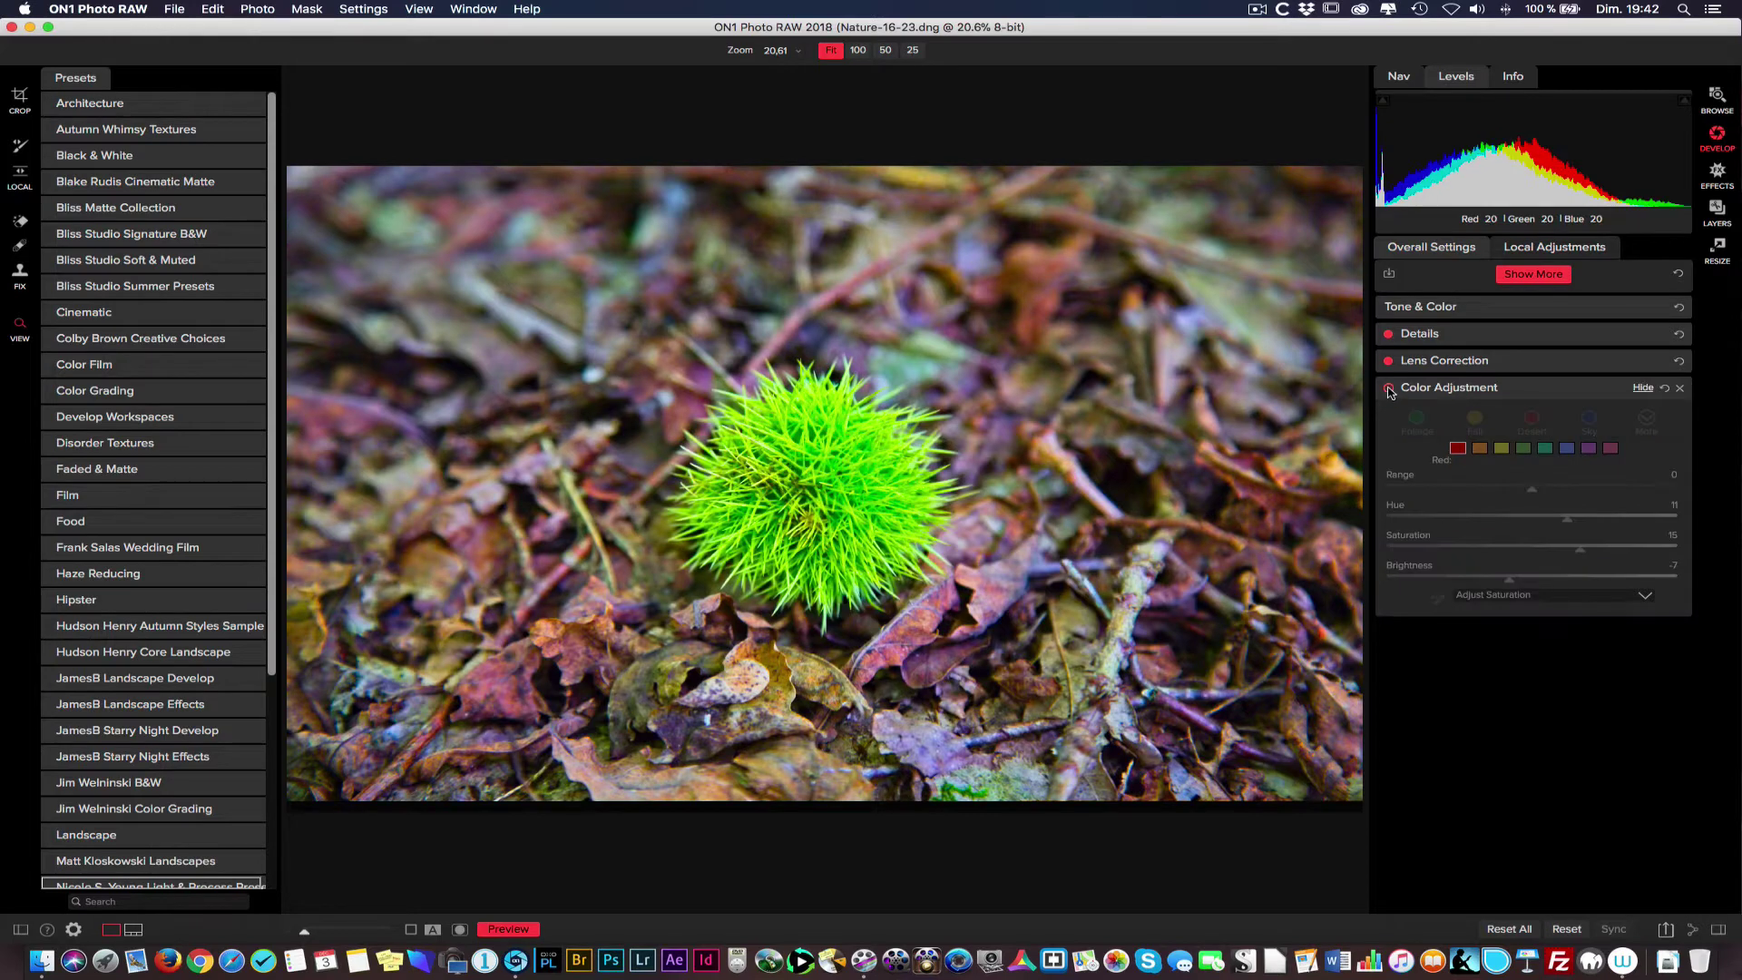
click(1389, 388)
click(1389, 388)
click(1389, 388)
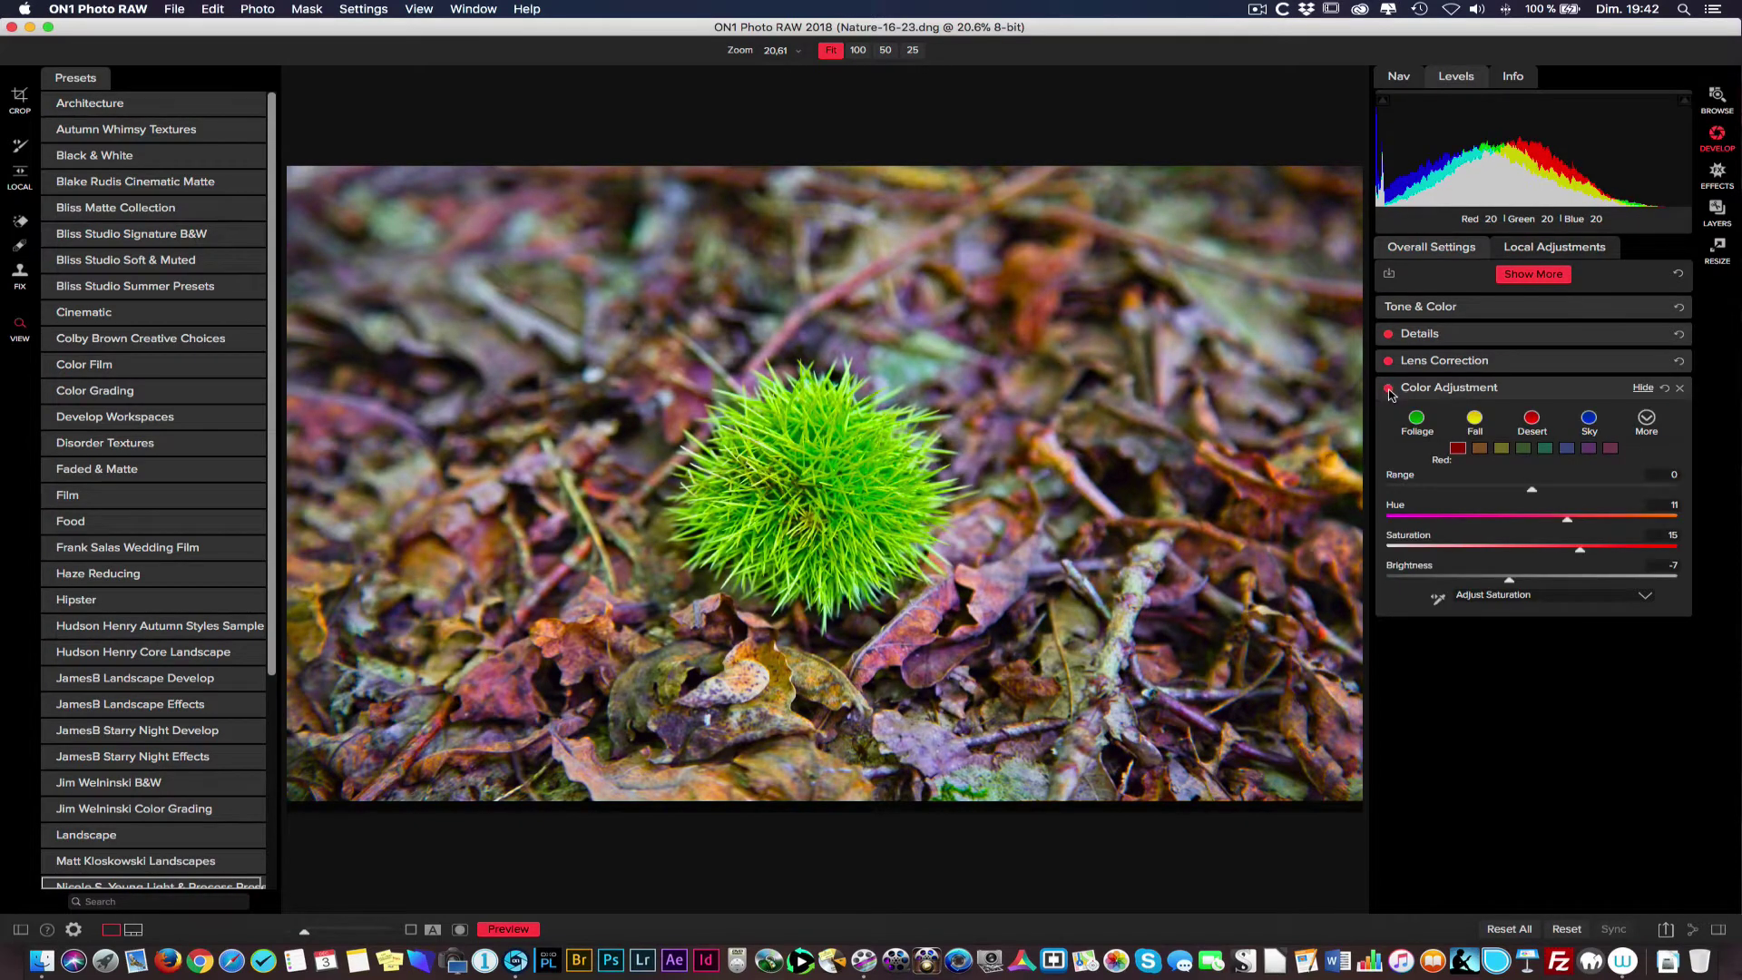
click(1389, 390)
click(1392, 393)
click(1390, 389)
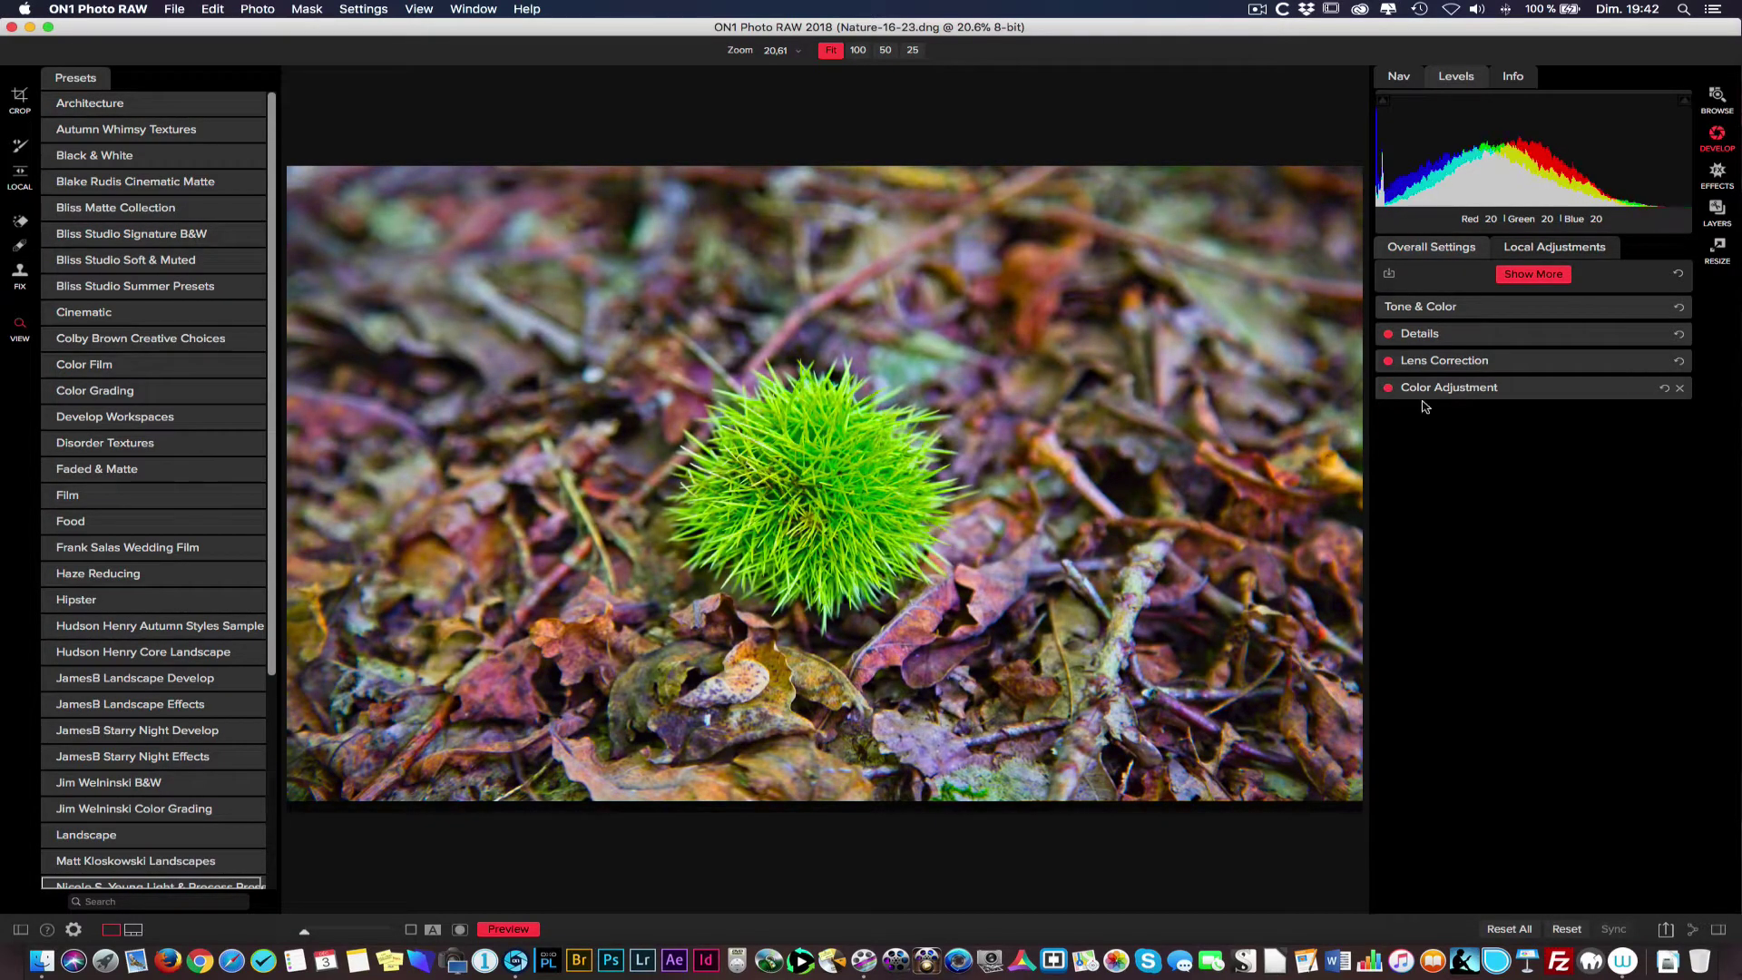
Step: In Color Adjustment, set the yellow range to range -17, hue -28, saturation 6 and brightness -8
click(1638, 390)
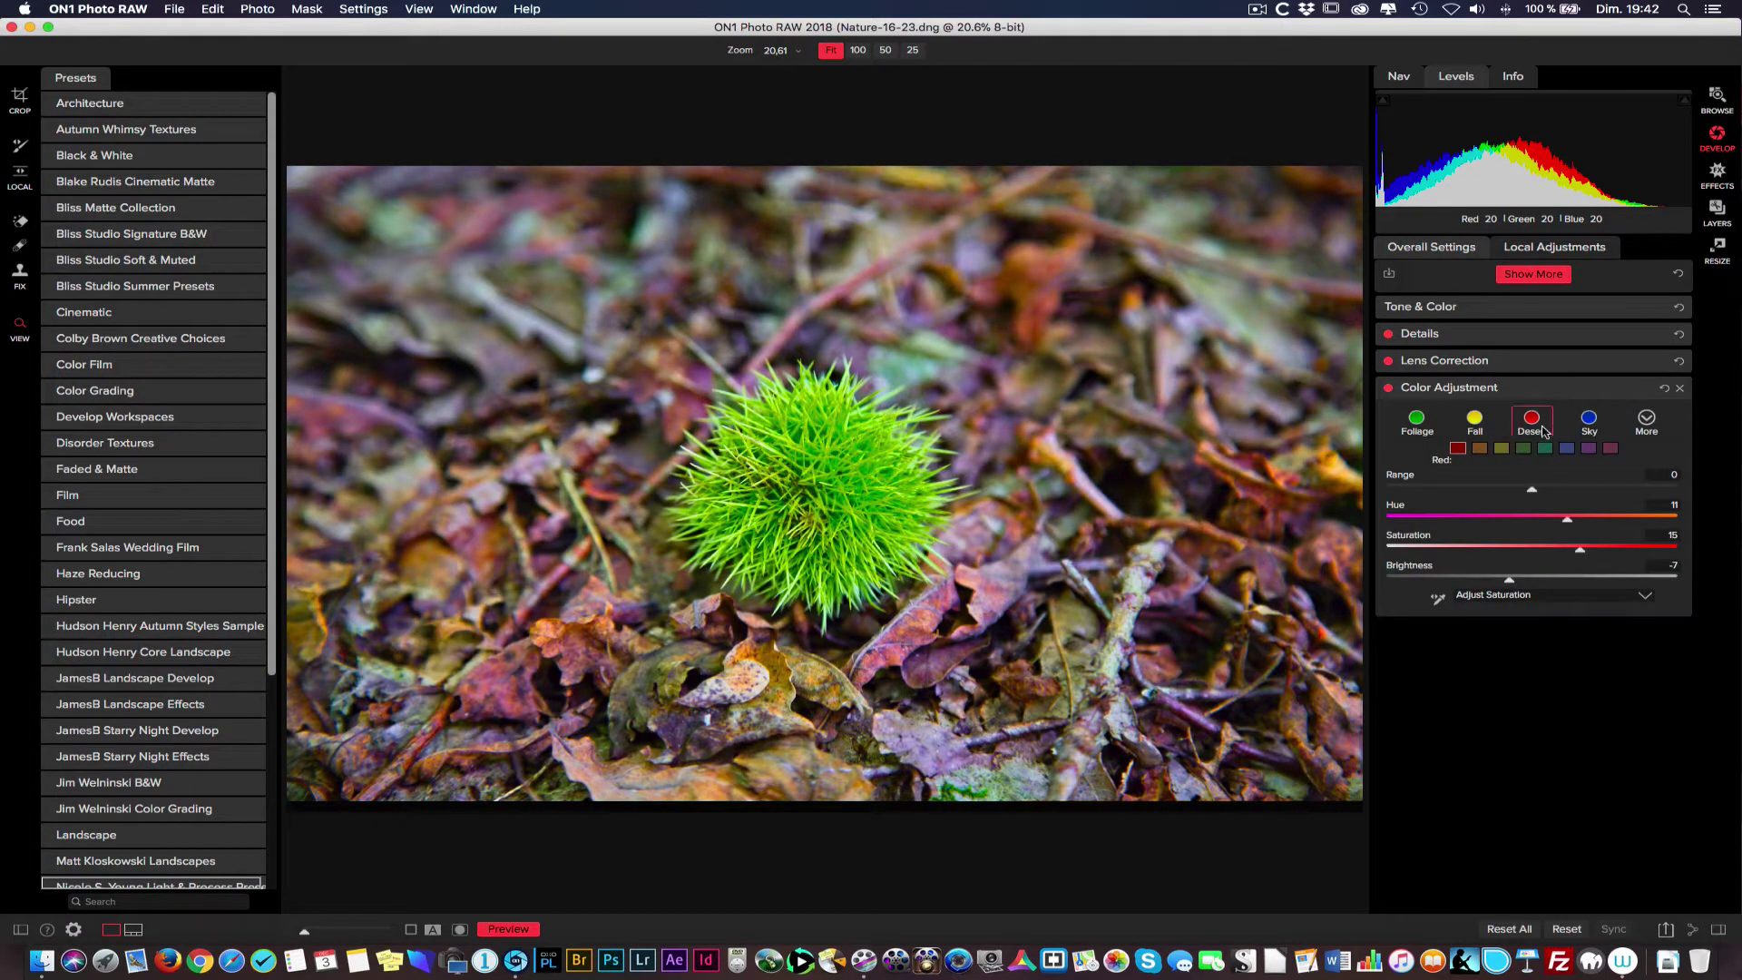
click(1501, 448)
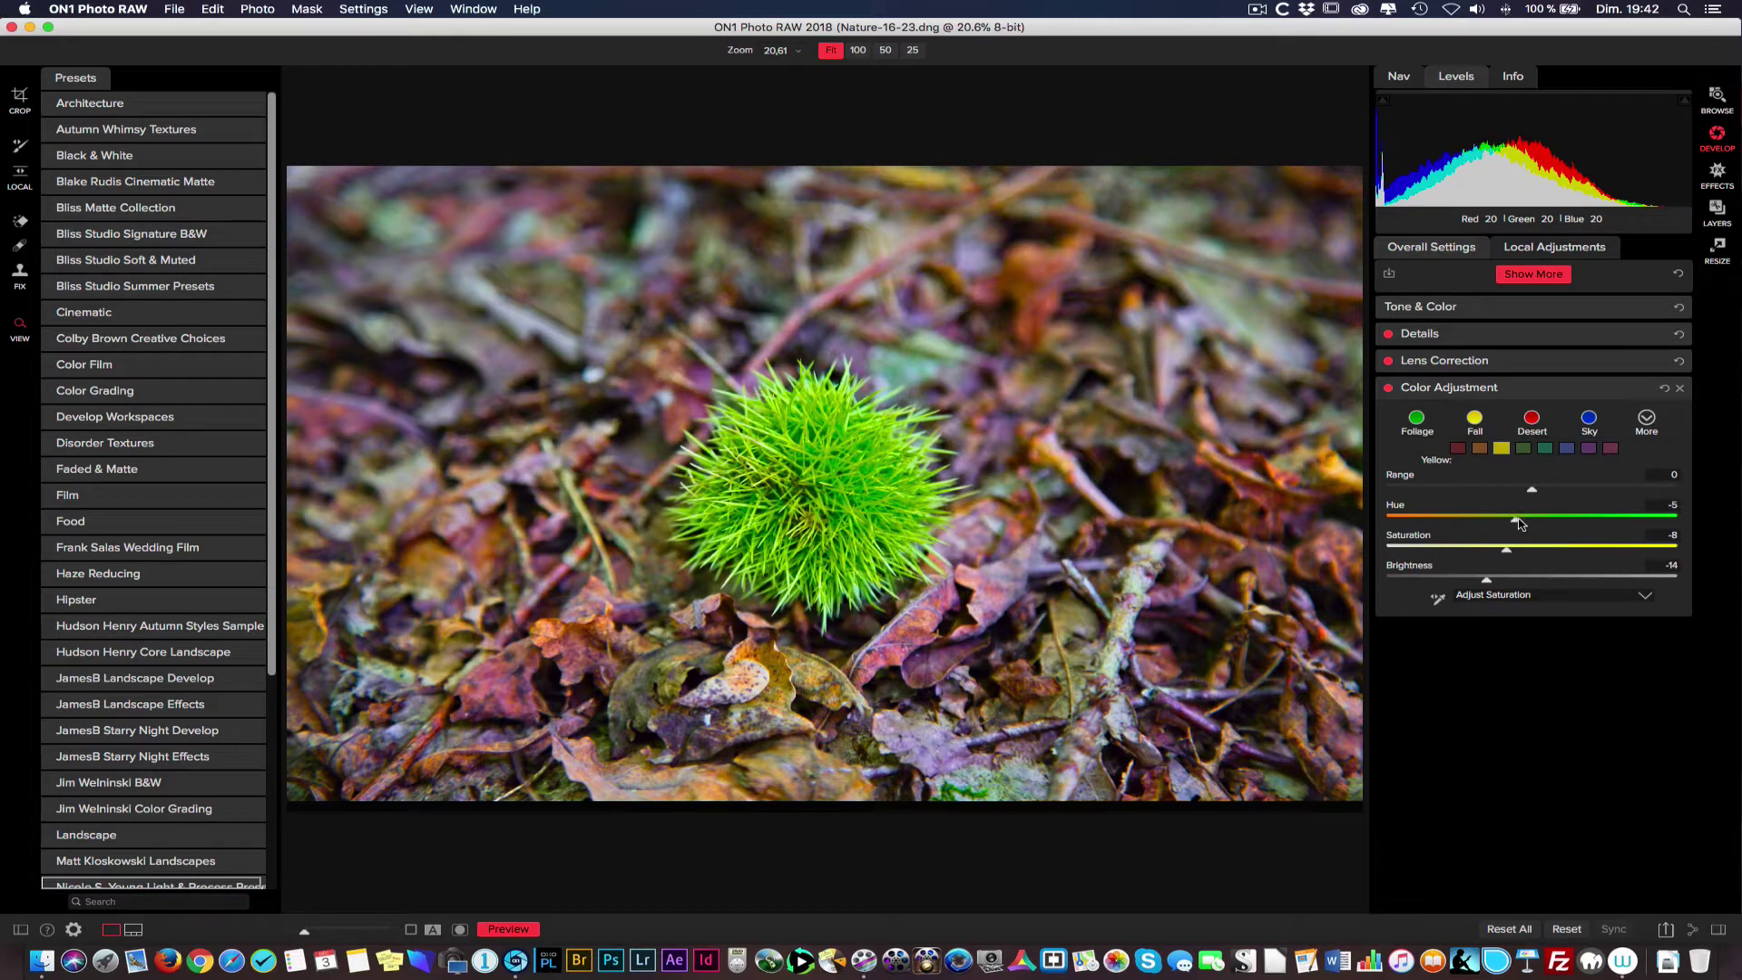
drag(1506, 550, 1575, 545)
drag(1467, 519, 1559, 552)
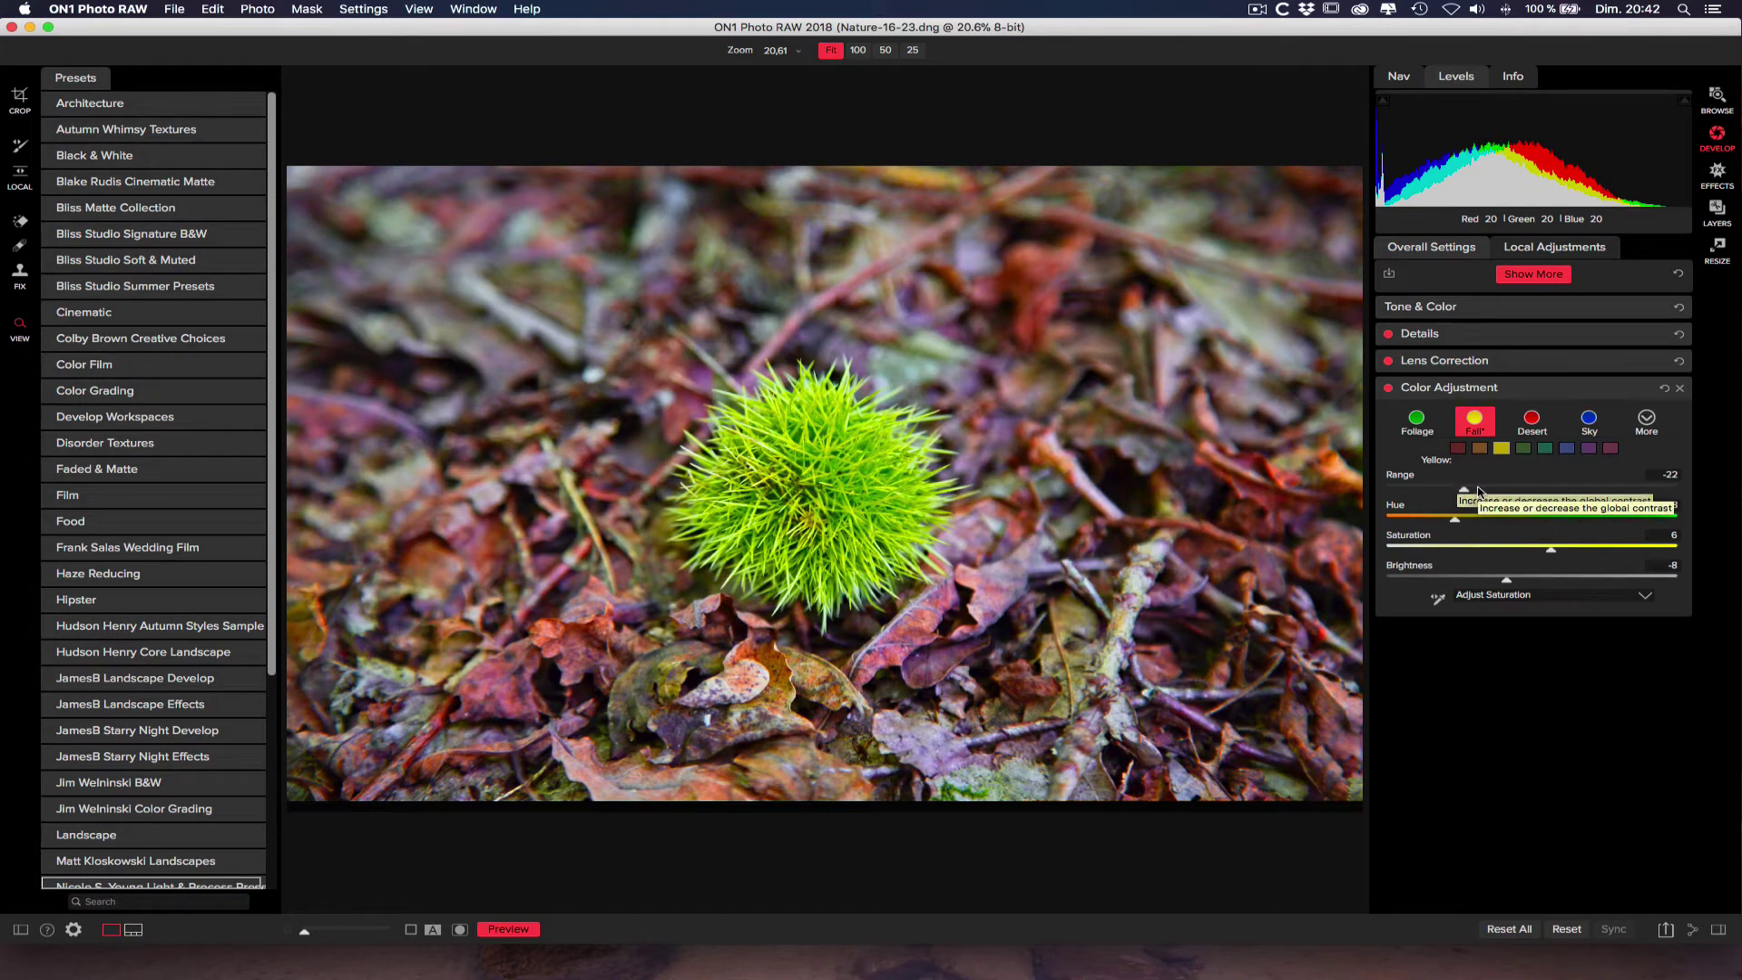
drag(1464, 488, 1477, 489)
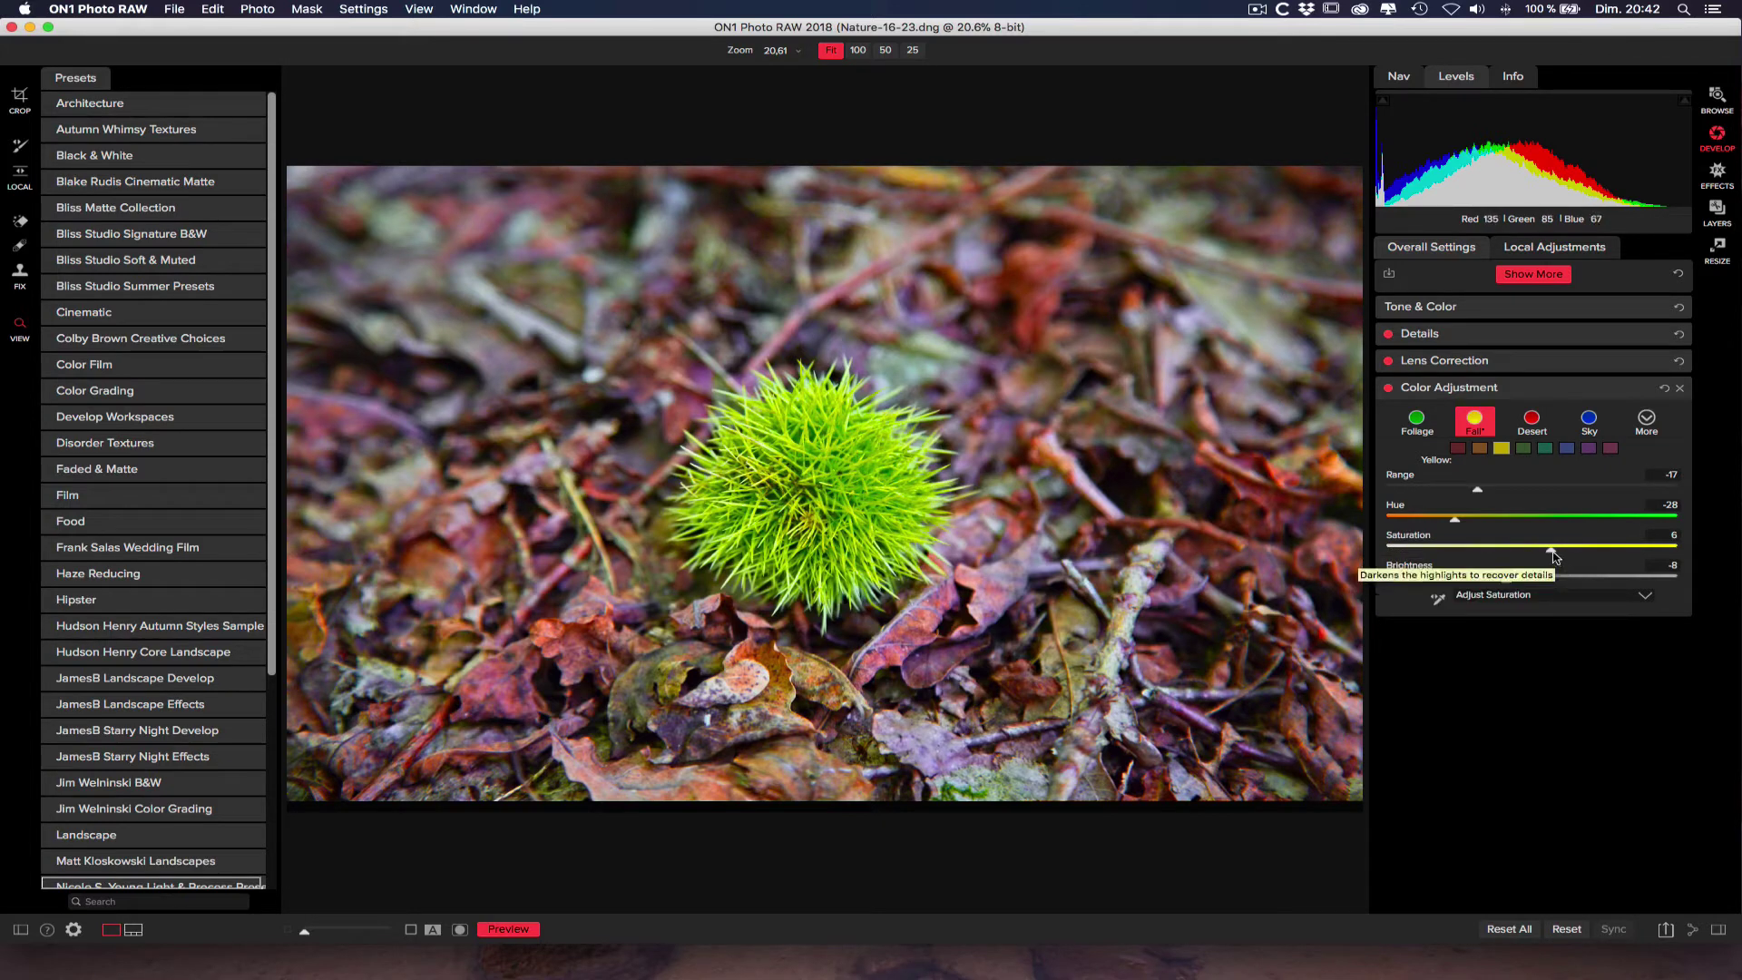
Step: Try a yellow saturation of 80, and settle the yellows at range -18, hue -12, saturation 14 and brightness -7
drag(1554, 555, 1666, 554)
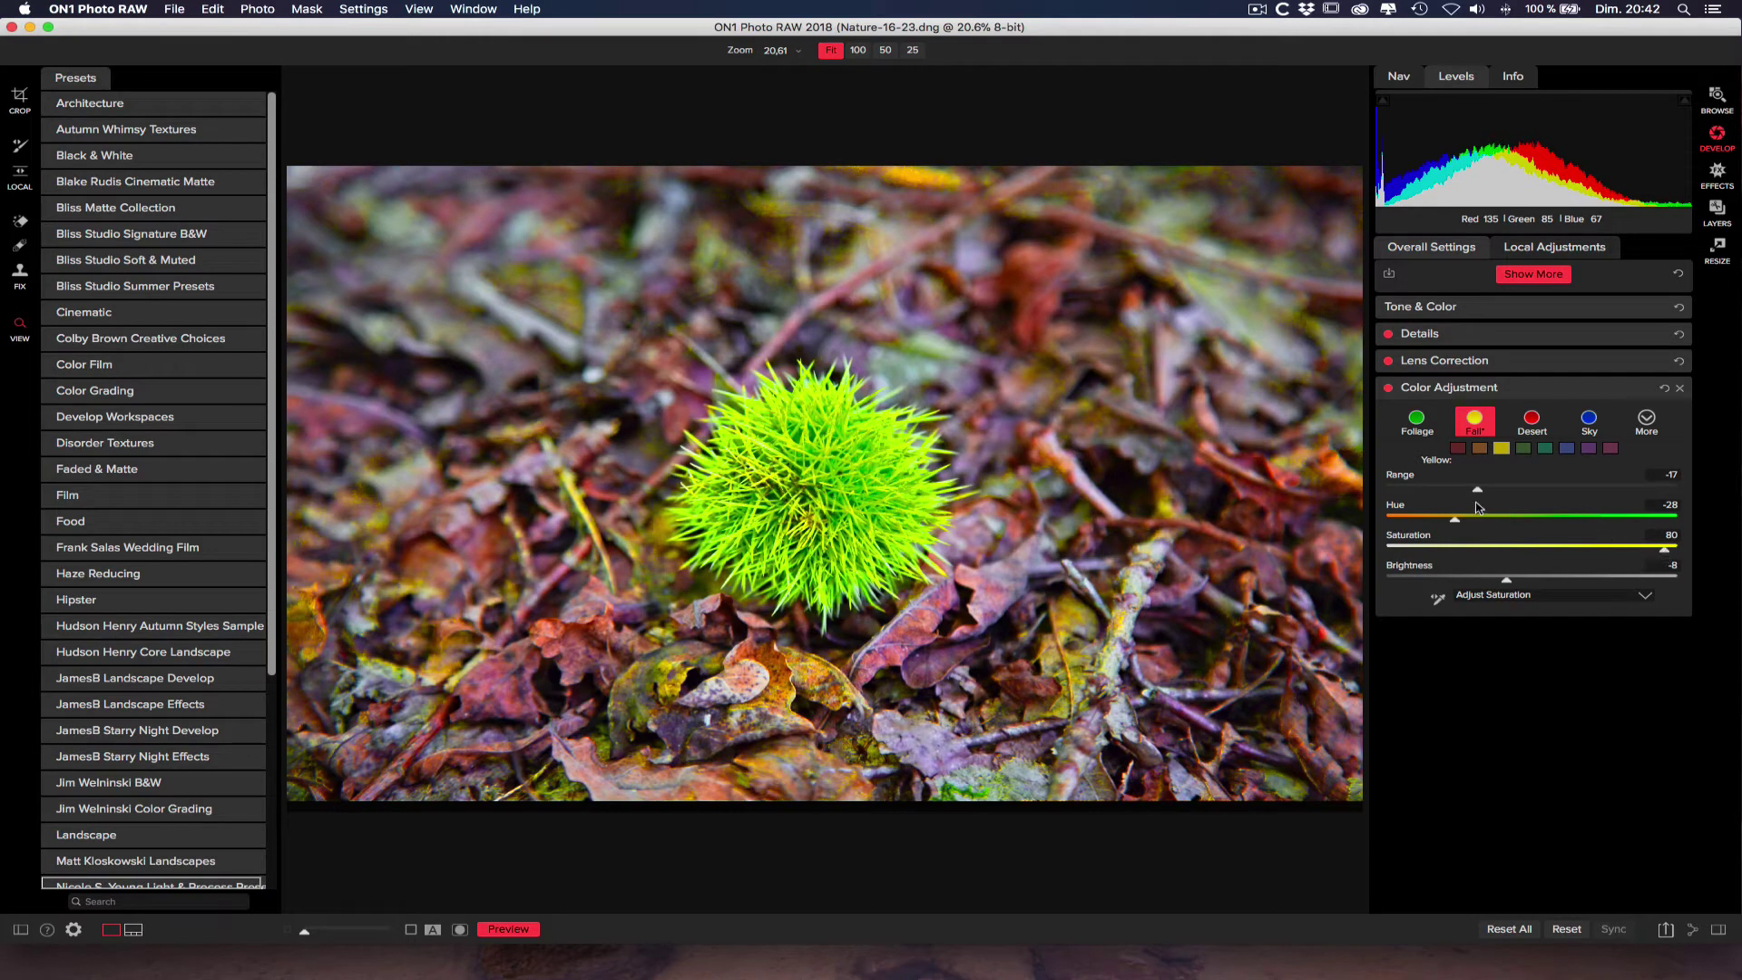
mouse_move(1478, 493)
mouse_down()
mouse_move(1397, 492)
mouse_move(1619, 492)
mouse_move(1366, 473)
mouse_move(1690, 482)
mouse_move(1394, 470)
mouse_move(1681, 487)
mouse_move(1497, 476)
mouse_move(1480, 493)
mouse_up()
mouse_move(1585, 551)
mouse_down()
mouse_move(1535, 551)
mouse_move(1581, 551)
mouse_up()
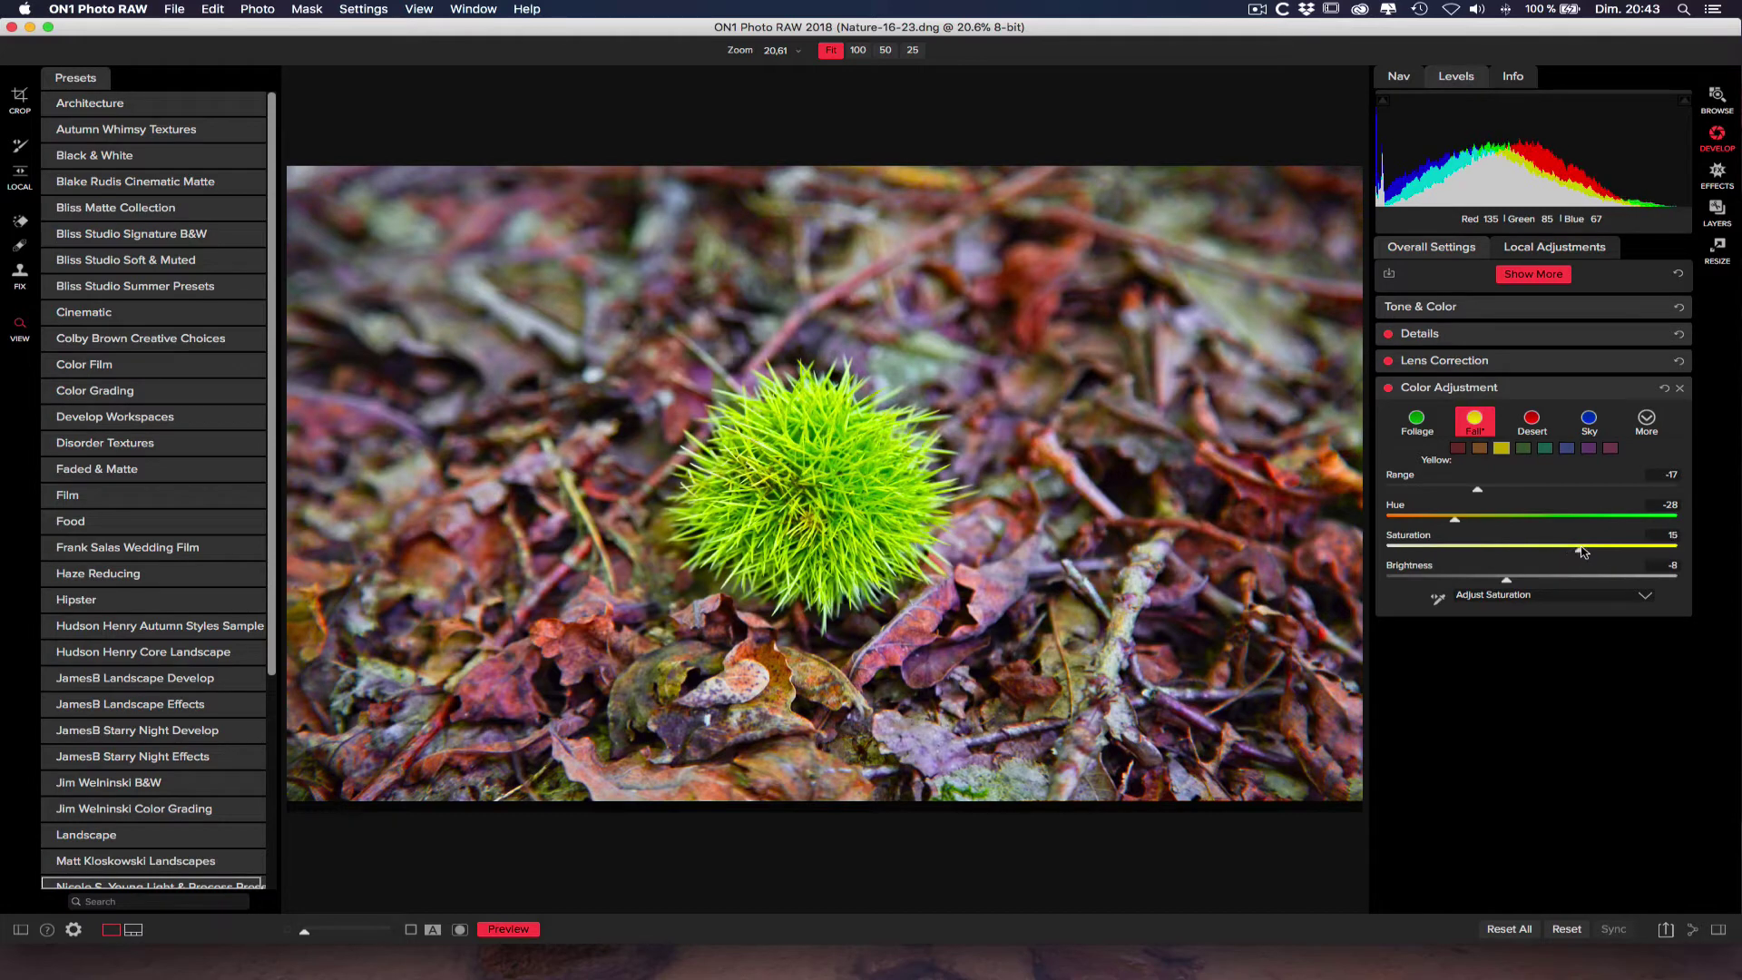
drag(1454, 523, 1490, 522)
drag(1508, 585, 1510, 585)
drag(1490, 521, 1493, 521)
Step: Save the Color Adjustment settings as a new style named "Bogue vidéo" and select it from the available styles
click(1649, 423)
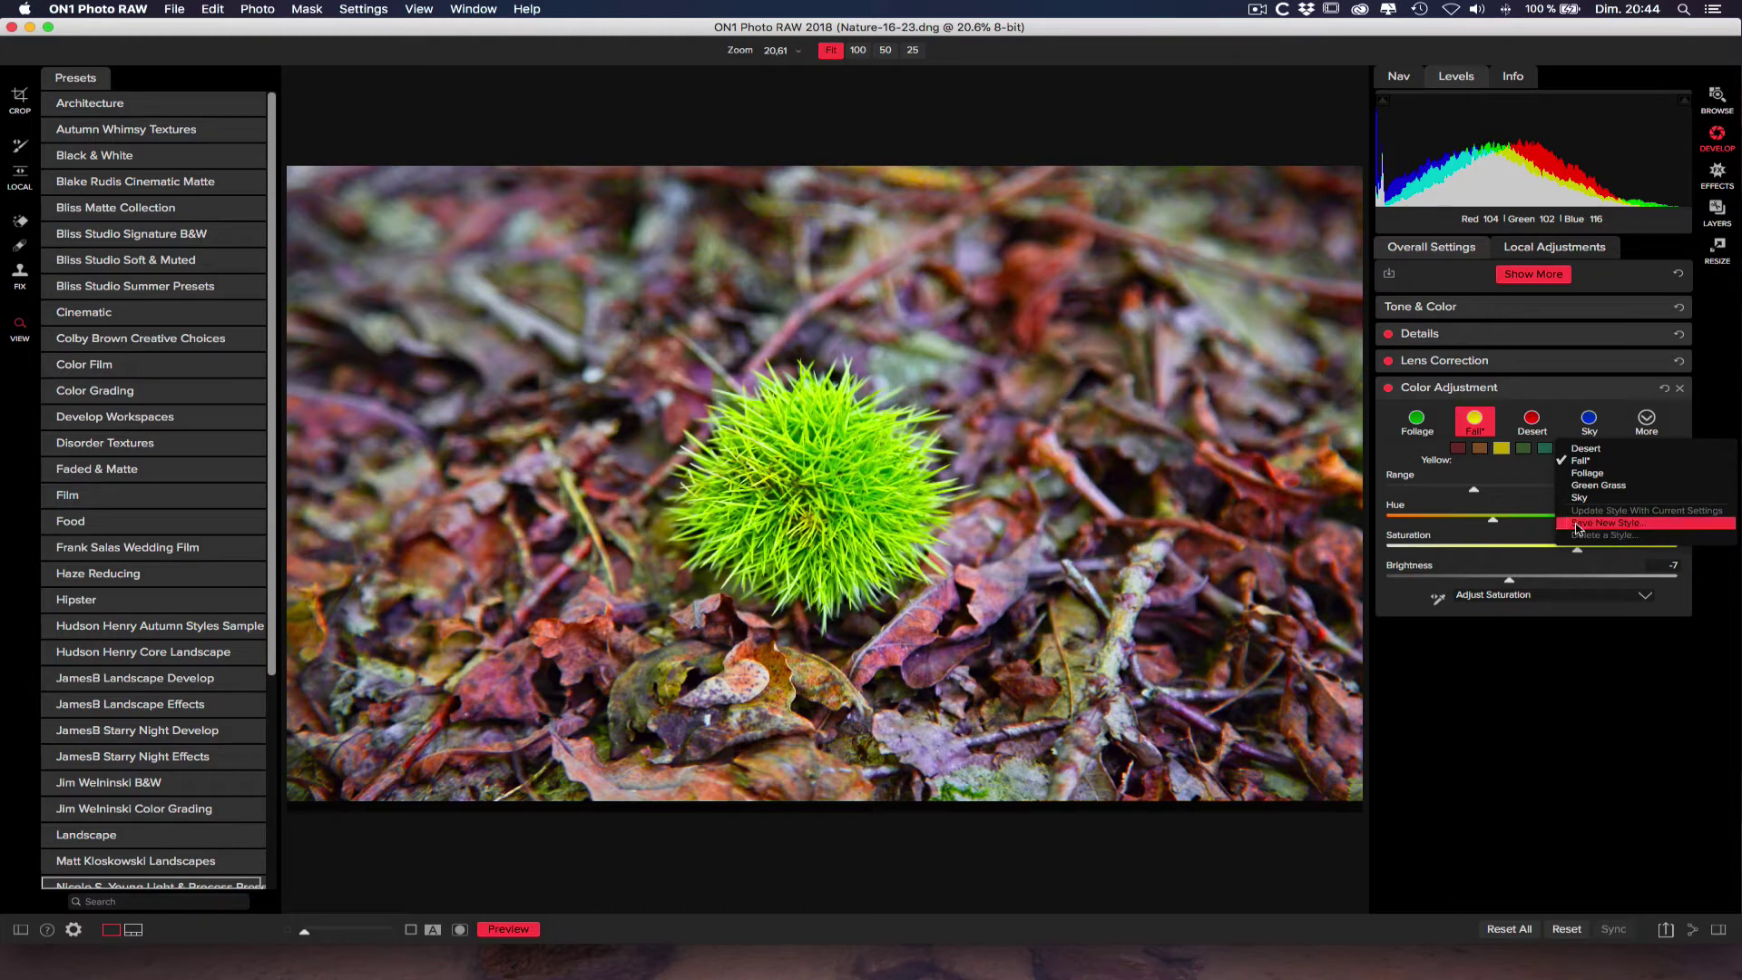
click(1580, 525)
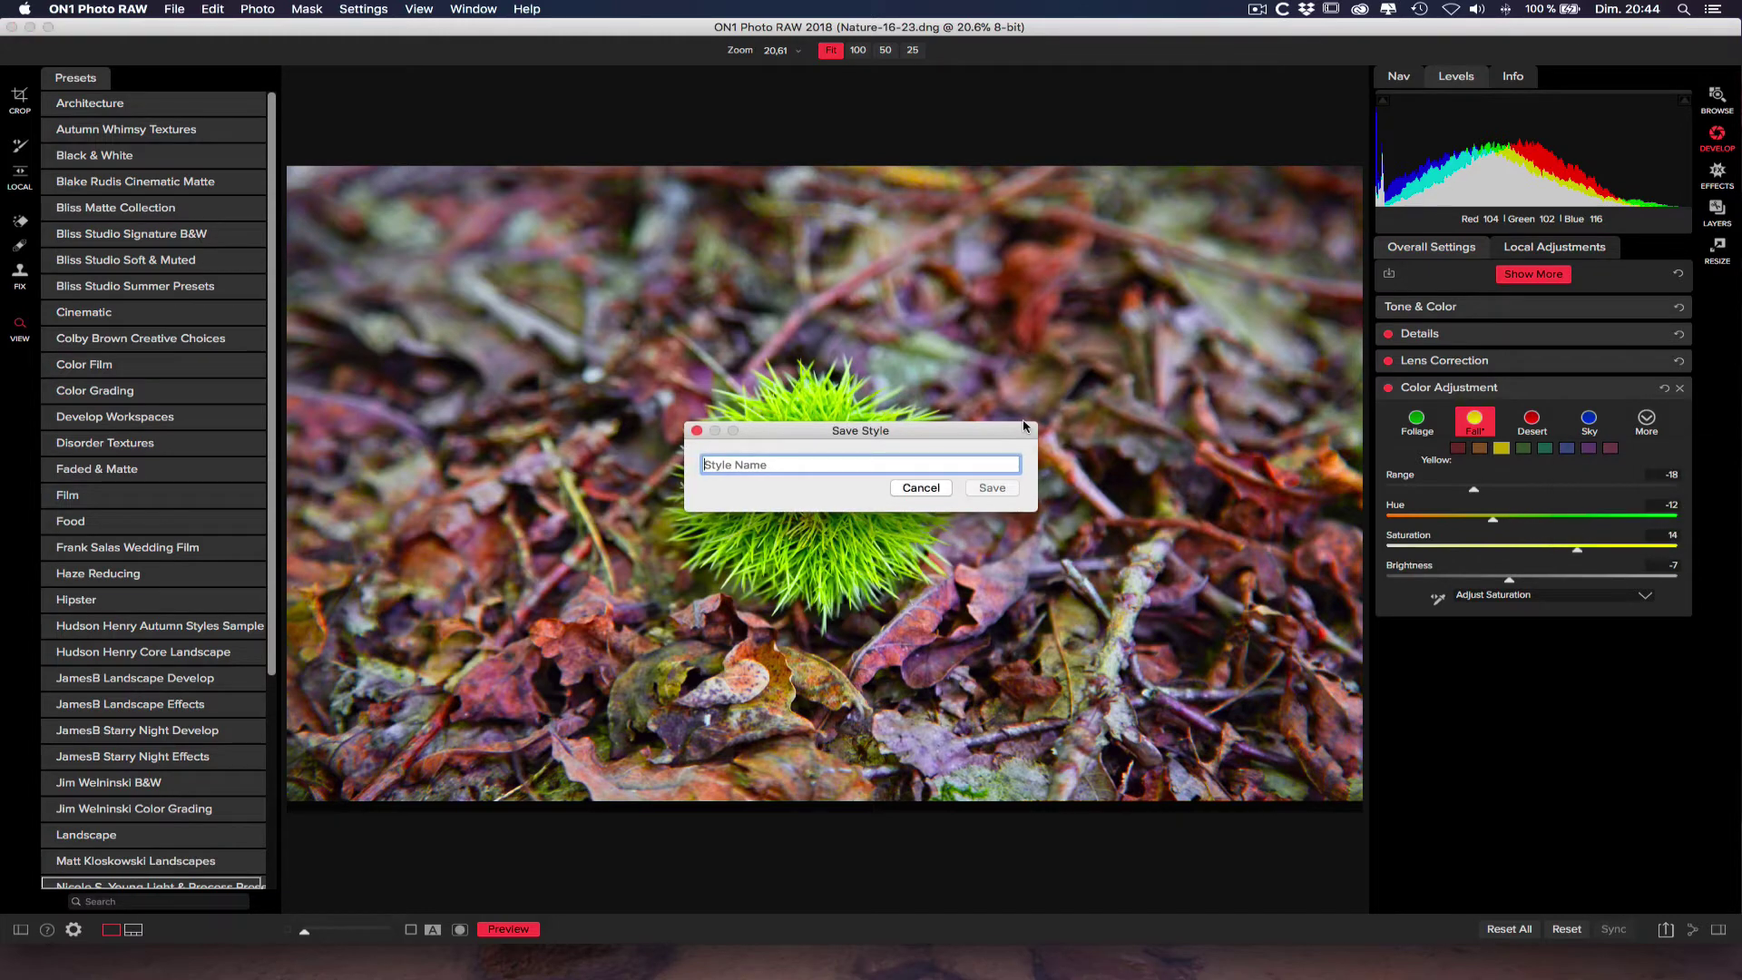
text(Bogue vidéo)
key(Return)
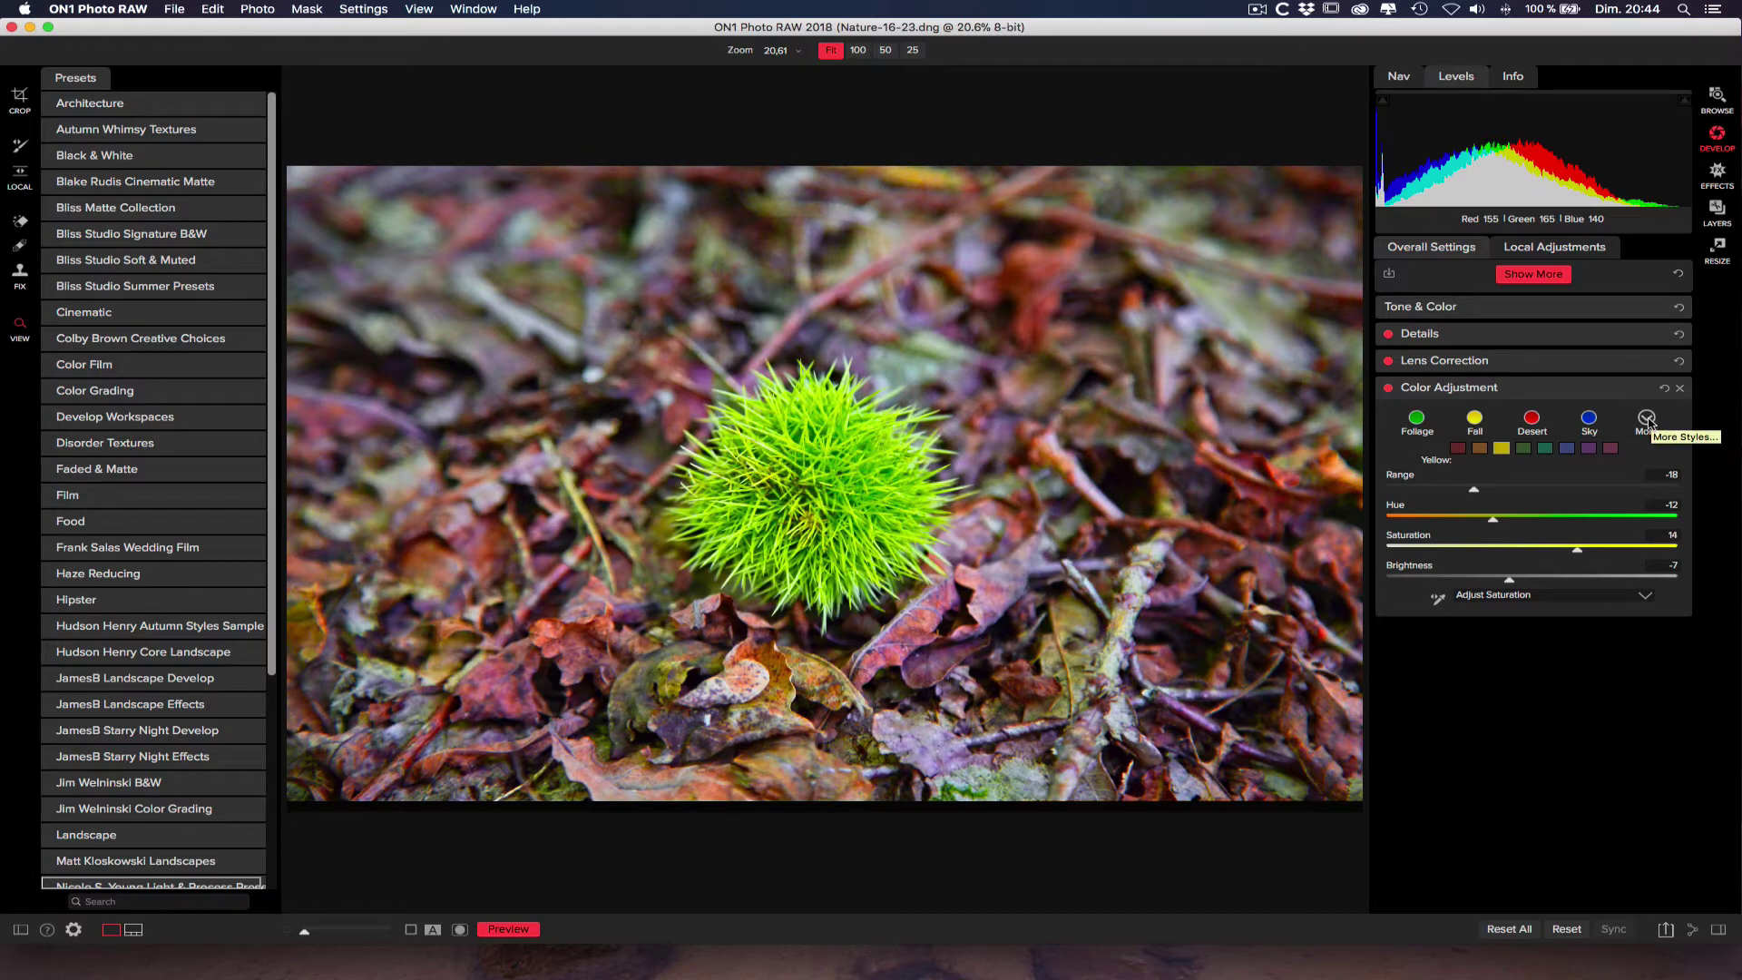
click(1648, 420)
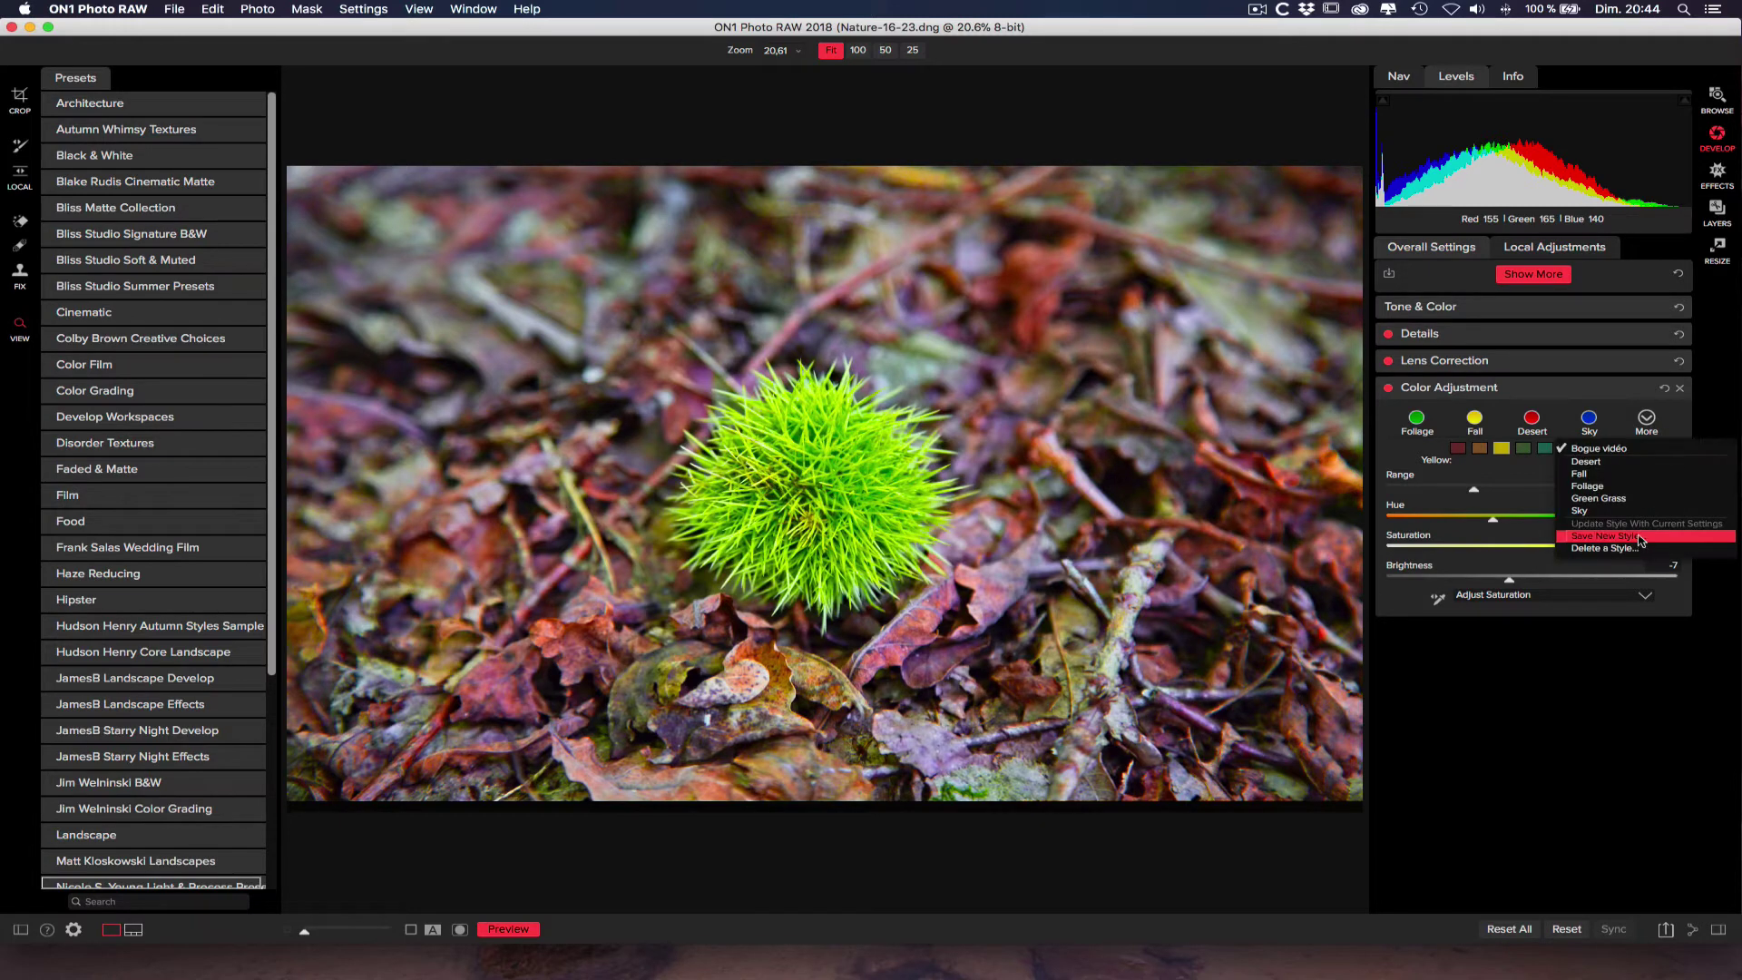
click(1619, 447)
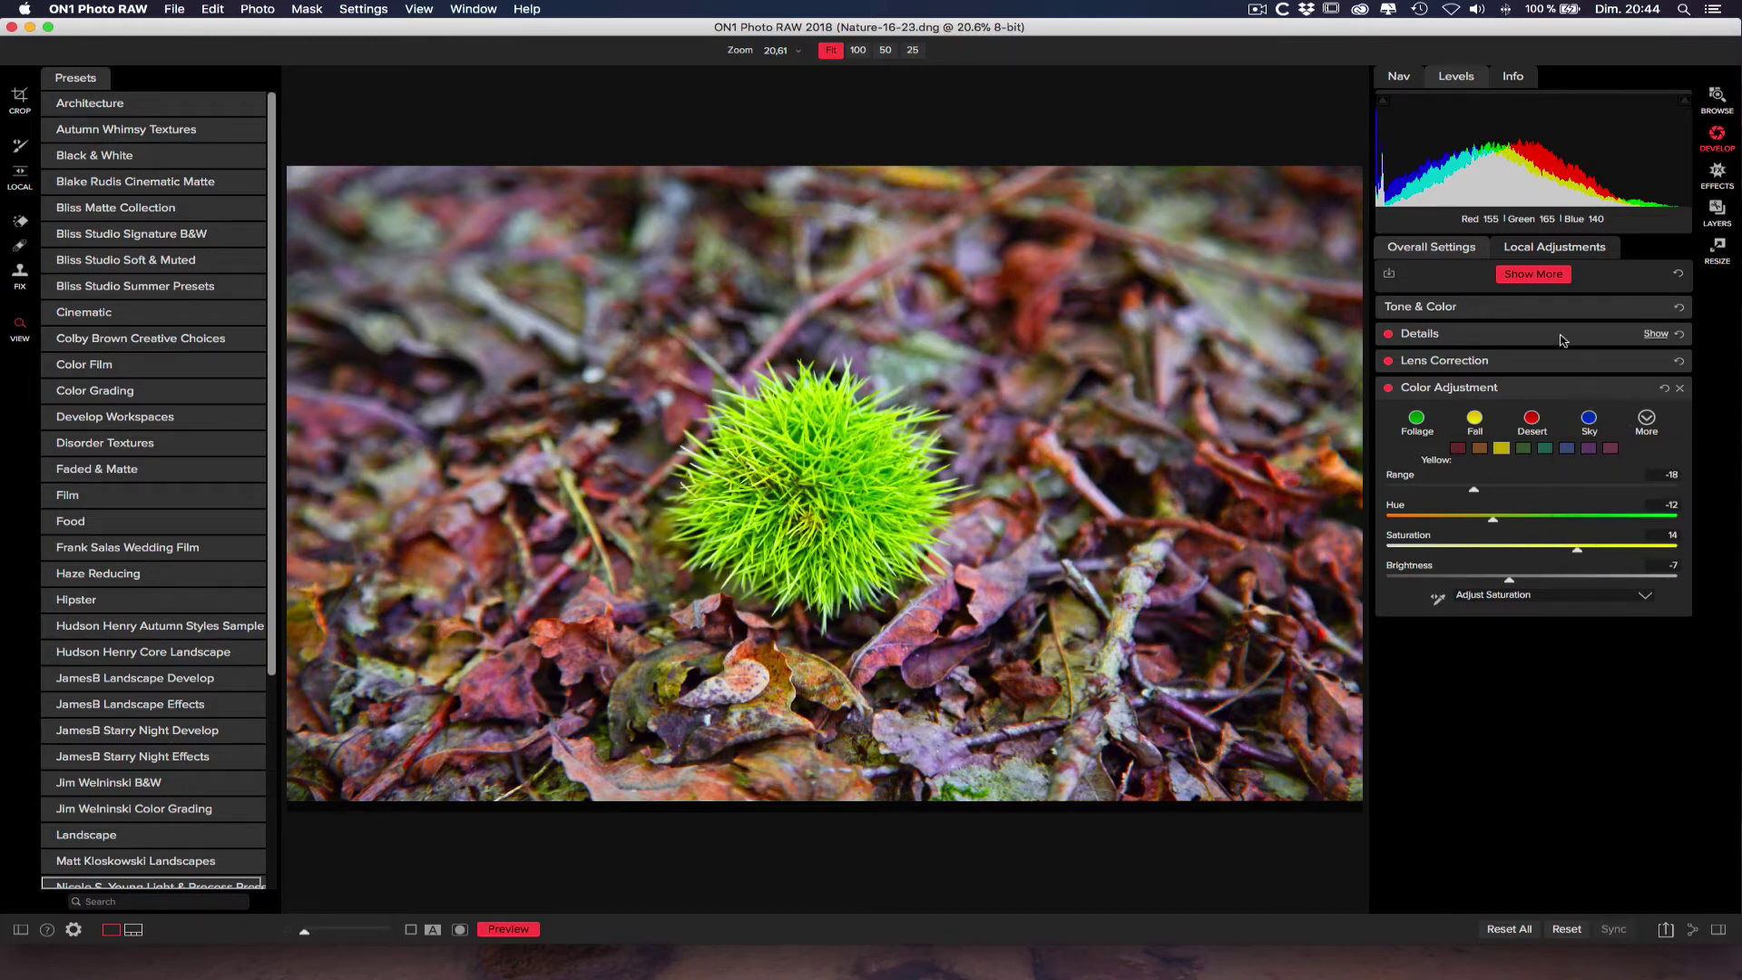
Step: In Tone & Color, set the midtones to -50, the shadows to 10 and the blacks to -31
click(1643, 392)
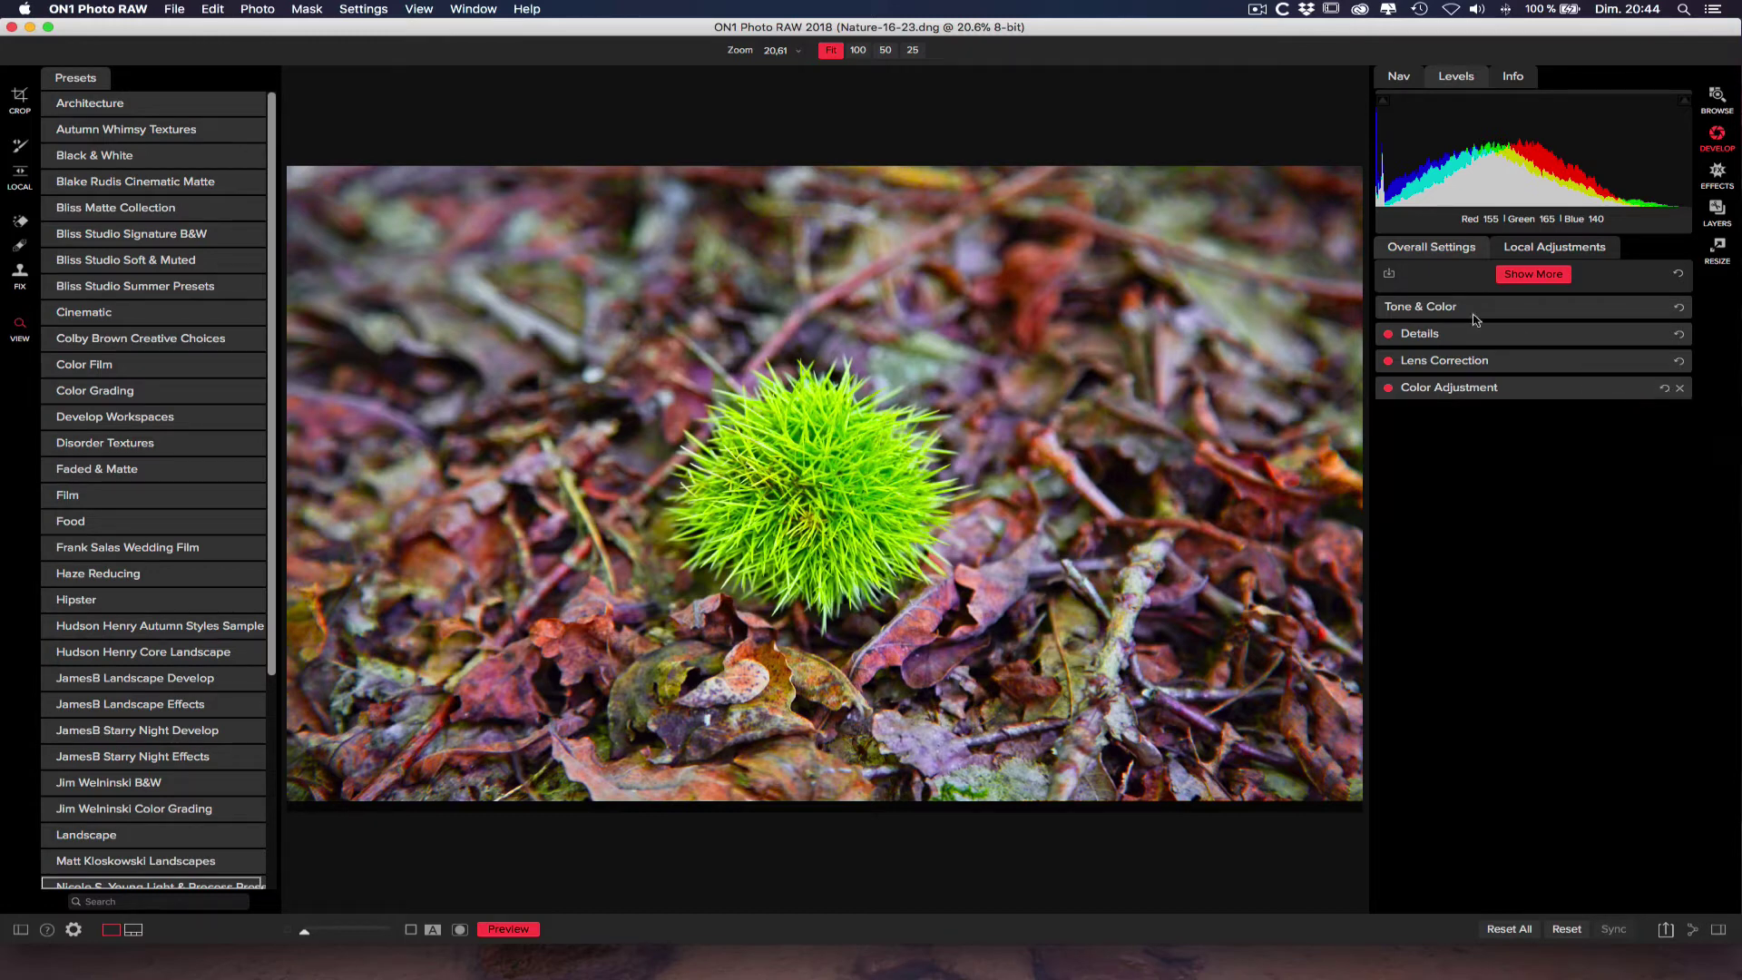
click(1643, 390)
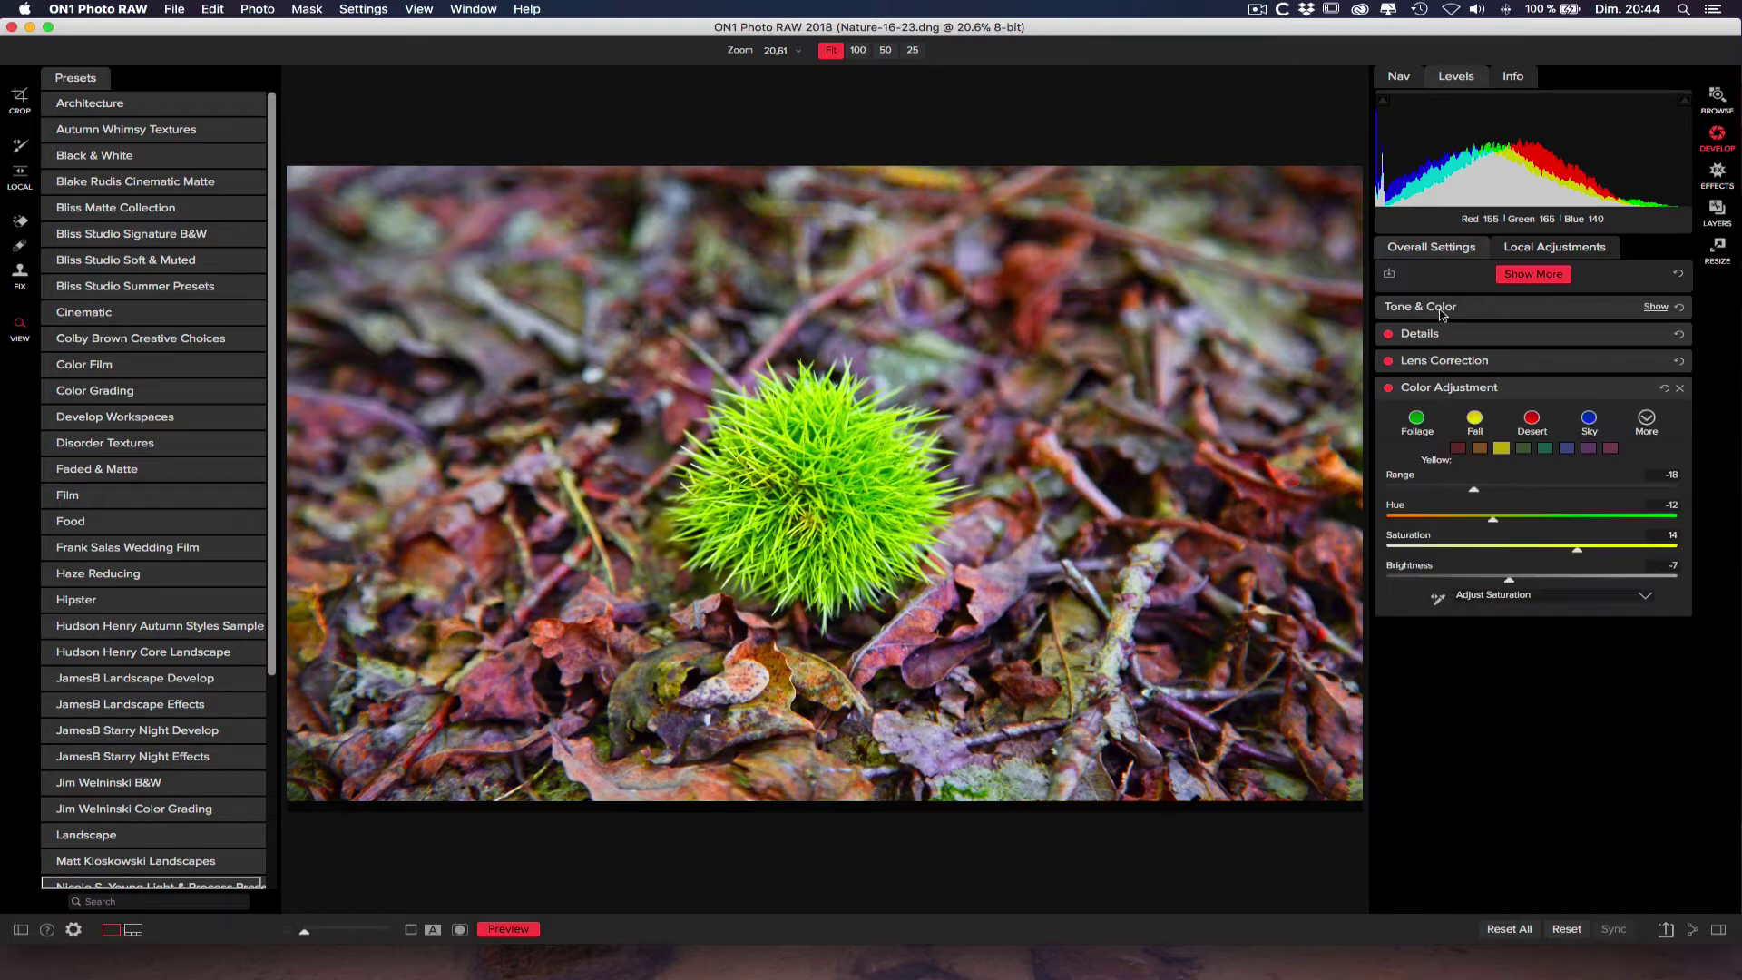
click(1427, 308)
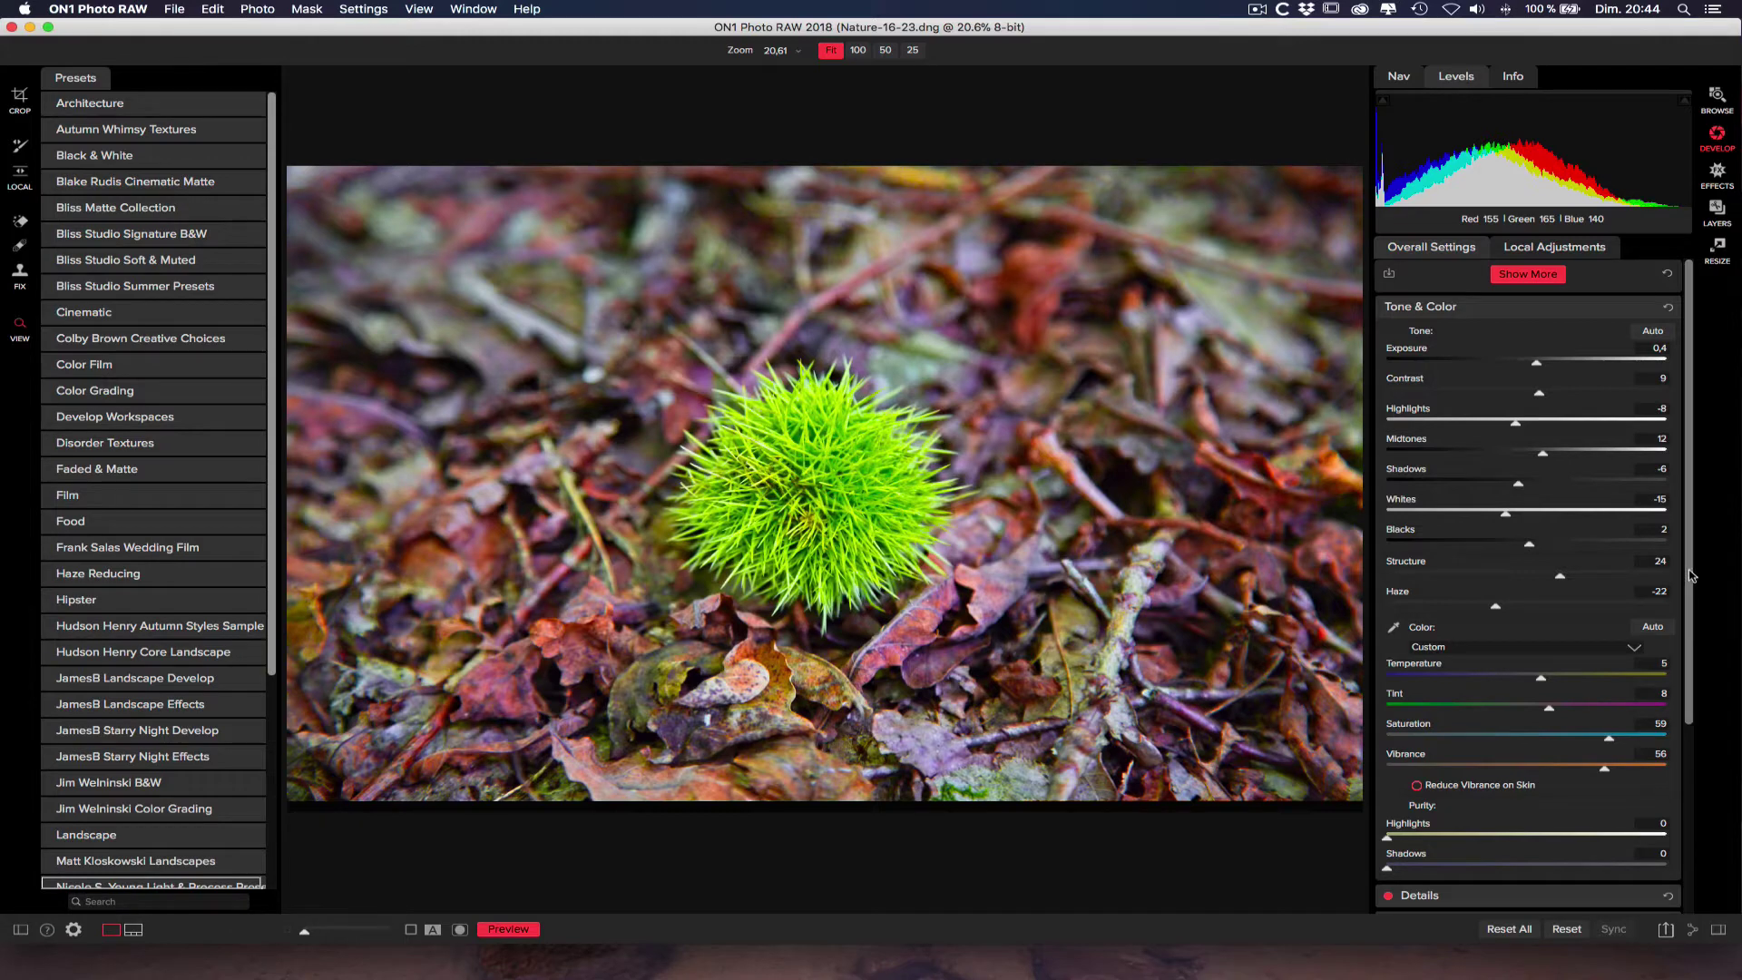
scroll(1693, 570, down, 2)
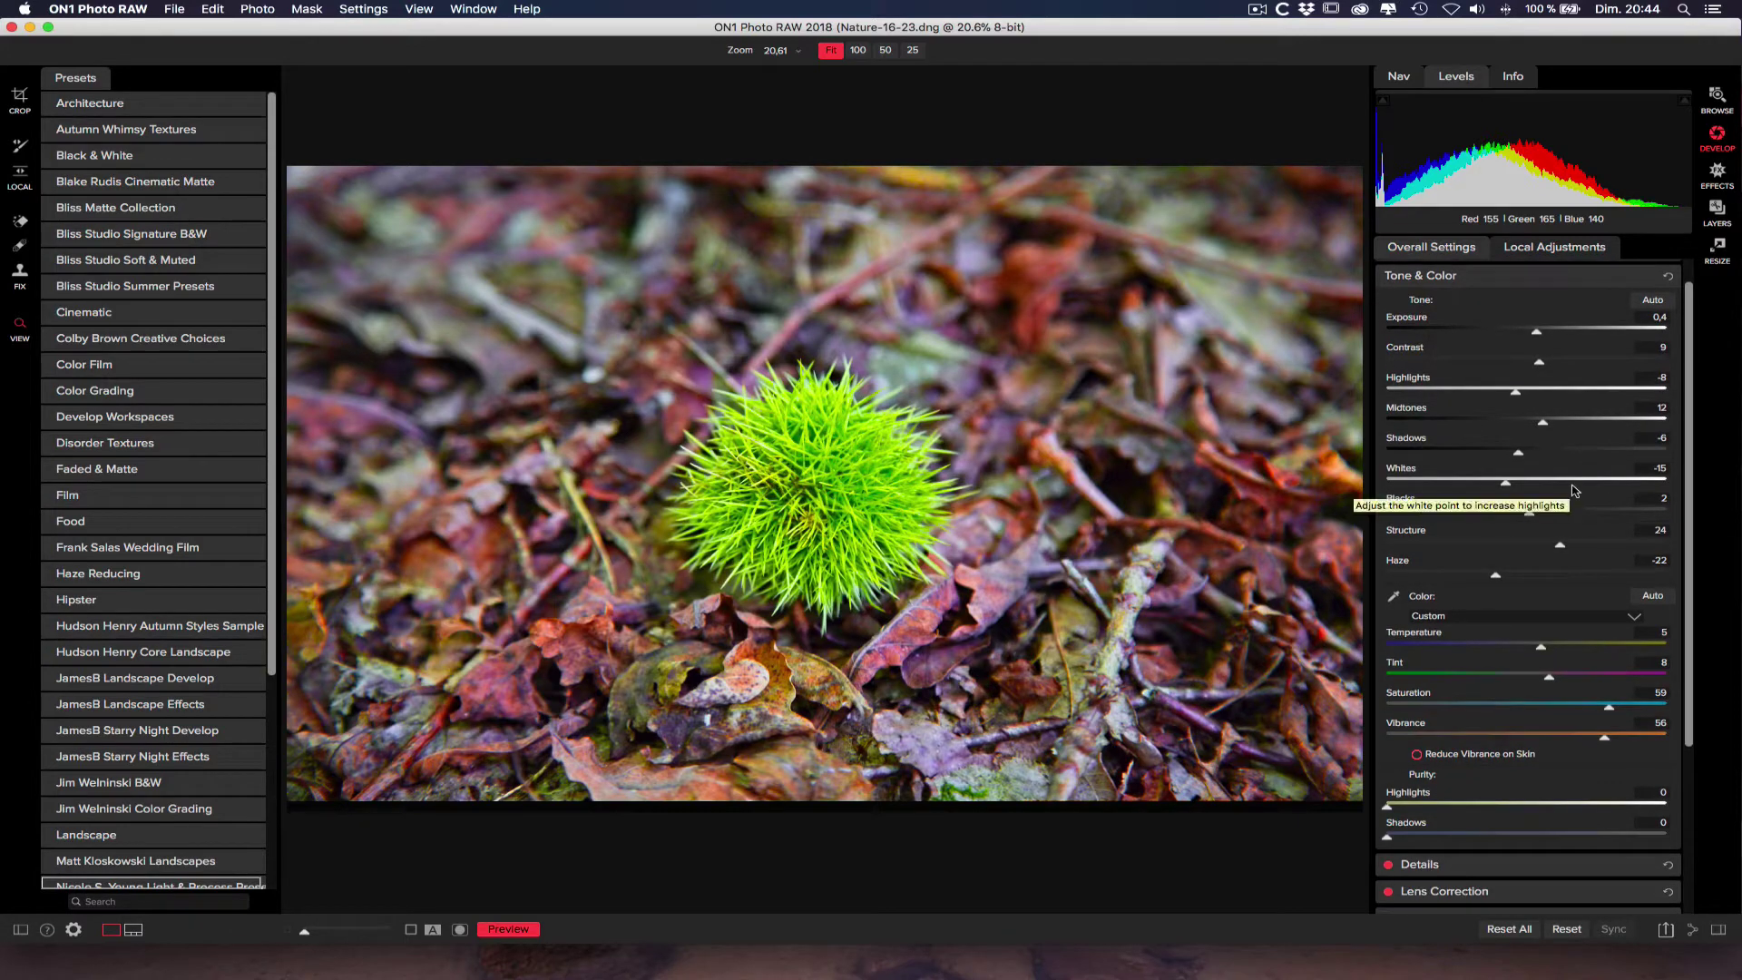
drag(1542, 426, 1458, 425)
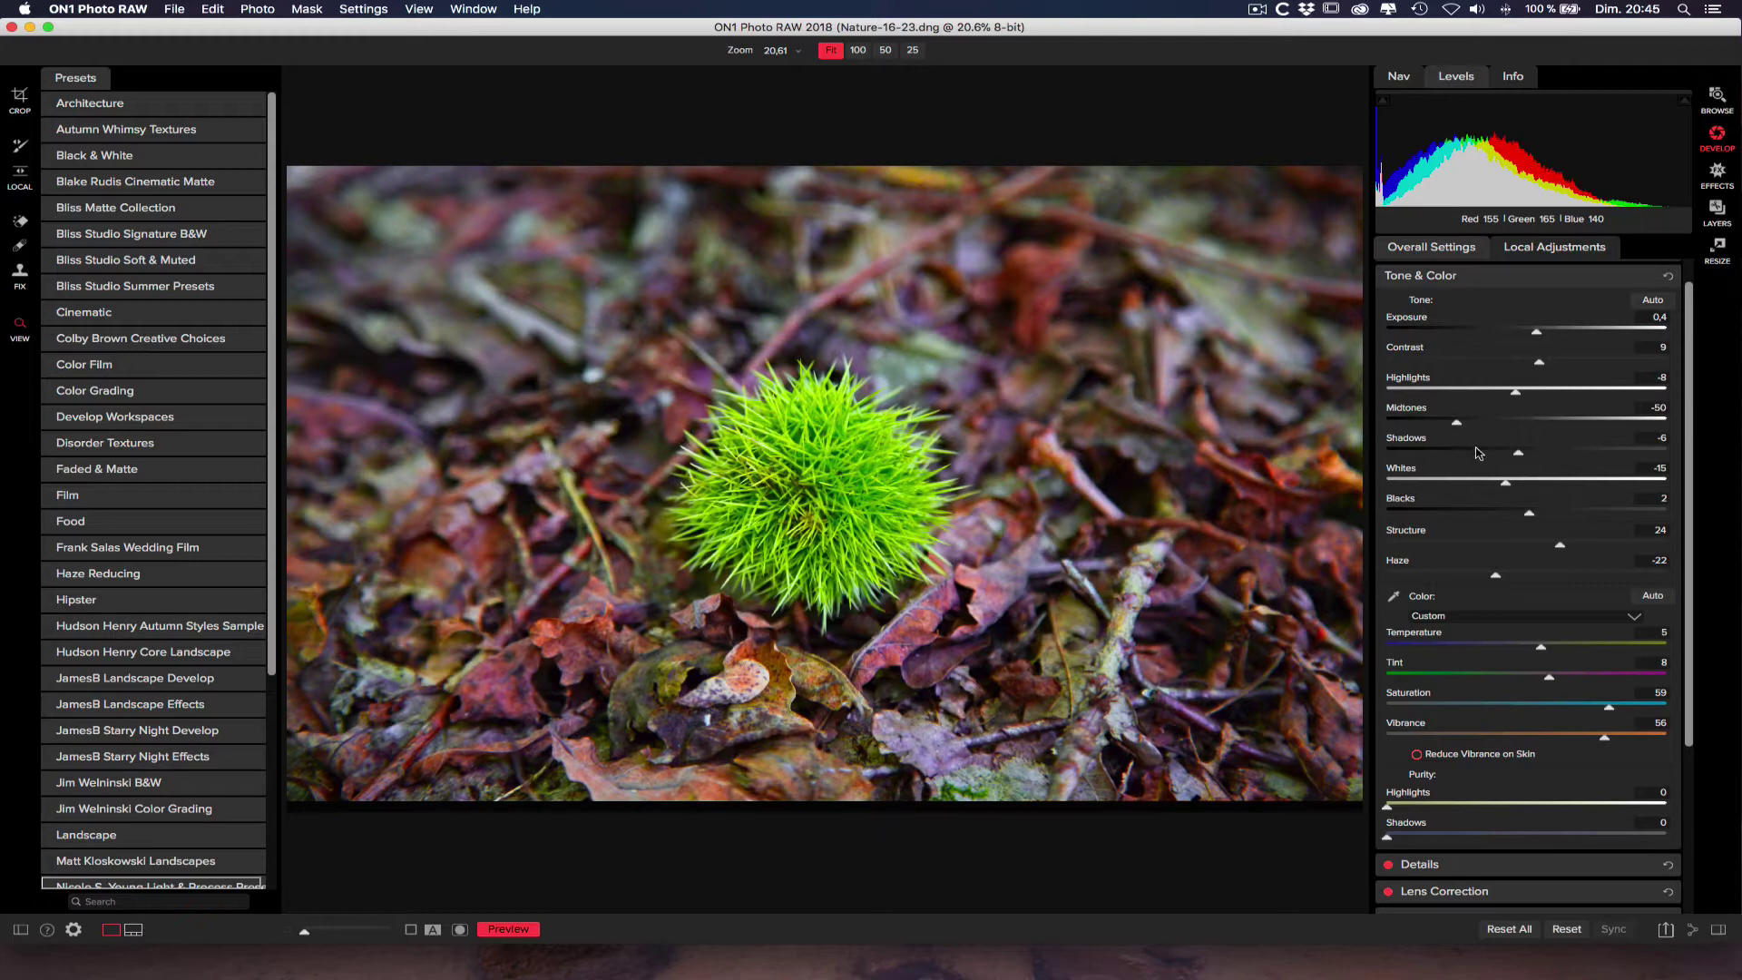
drag(1531, 514, 1489, 510)
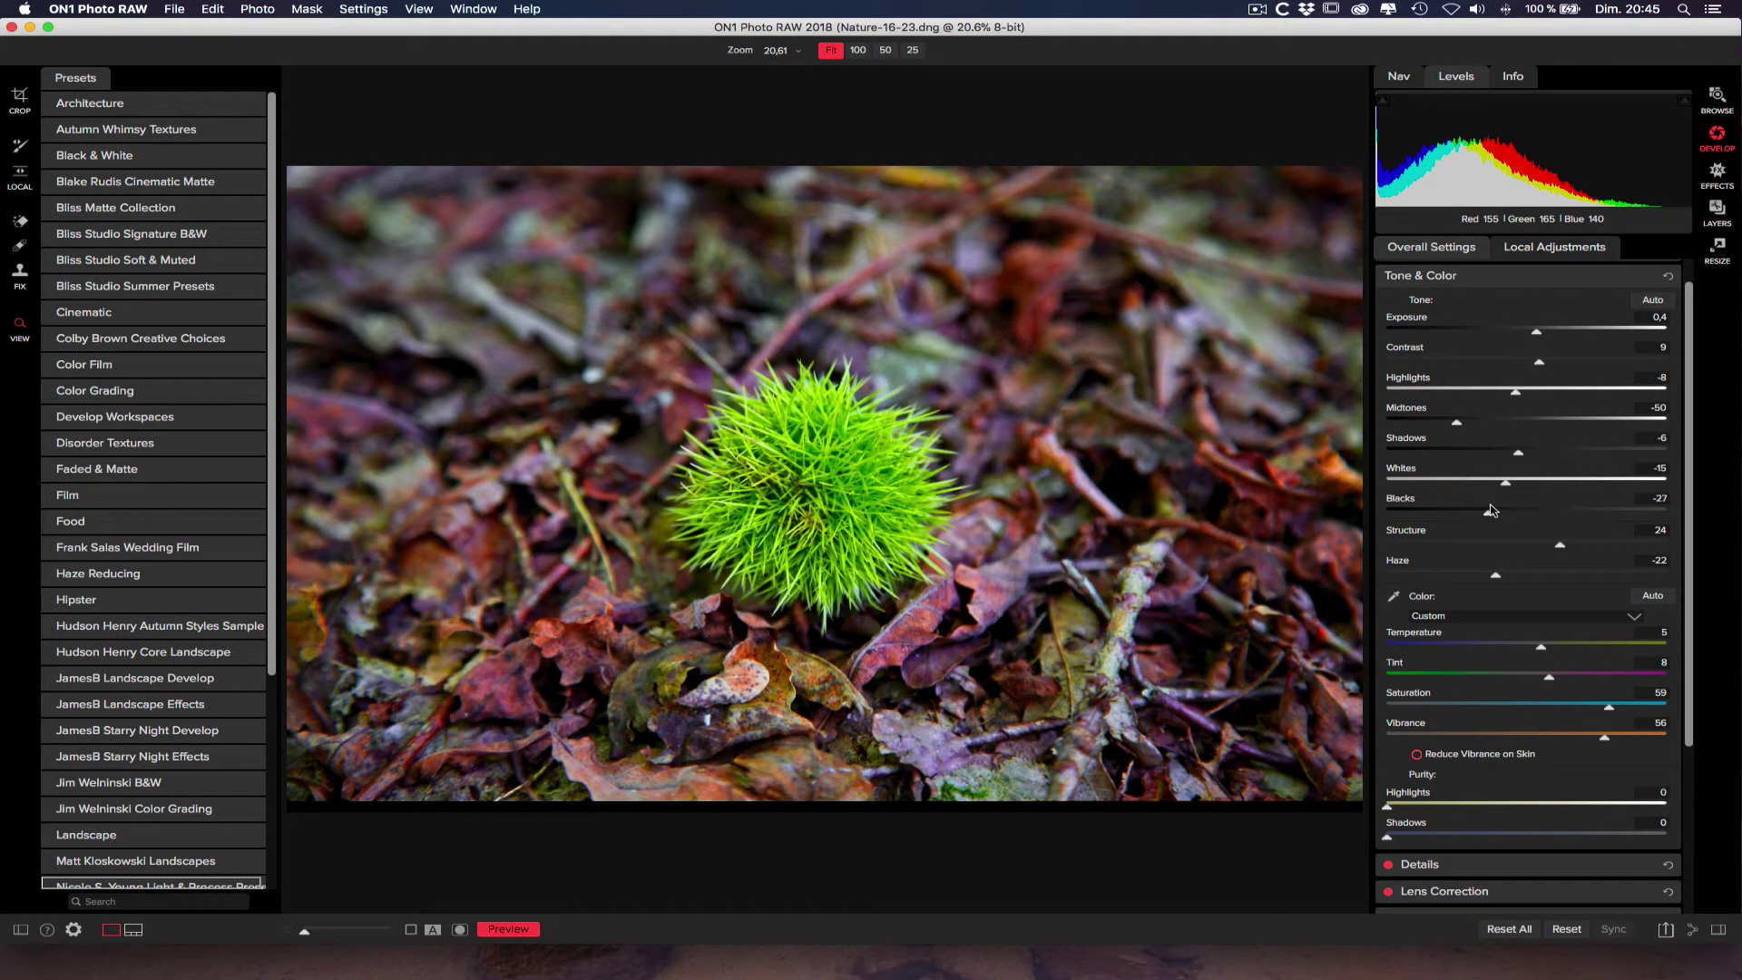
mouse_move(1385, 104)
drag(1518, 454, 1536, 456)
drag(1489, 512, 1540, 456)
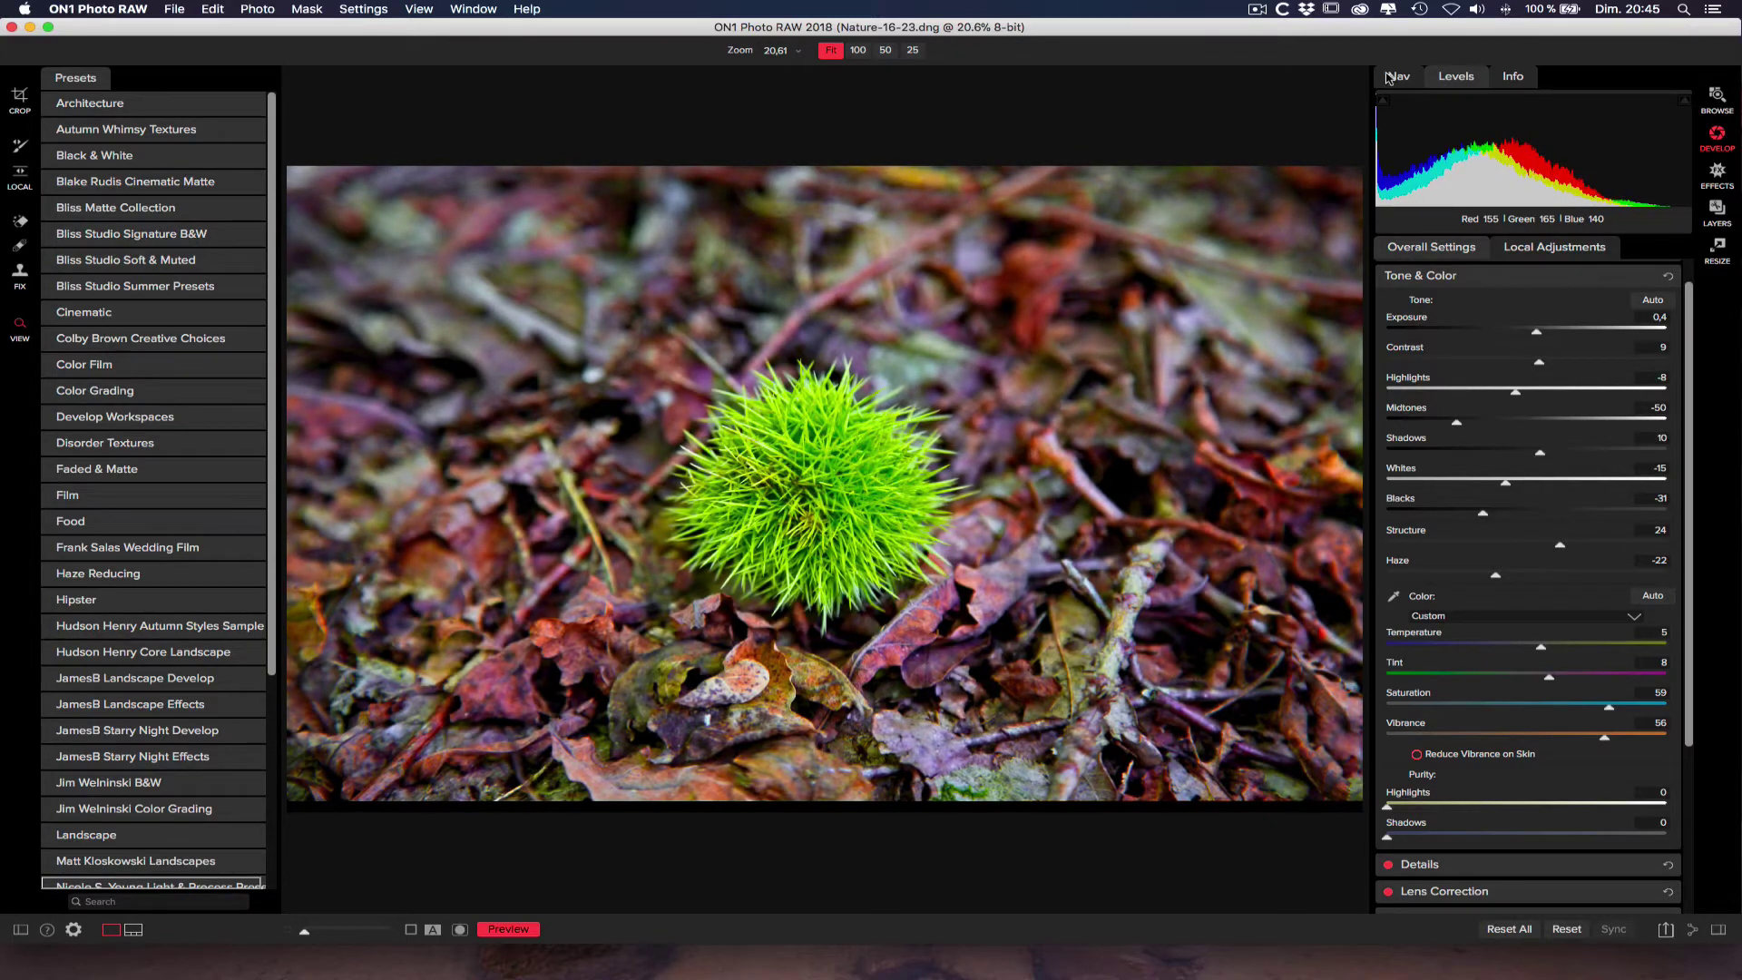
Step: Check the shadow clipping on the photo and set the blacks to -11, finishing with Tone & Color collapsed
click(1383, 102)
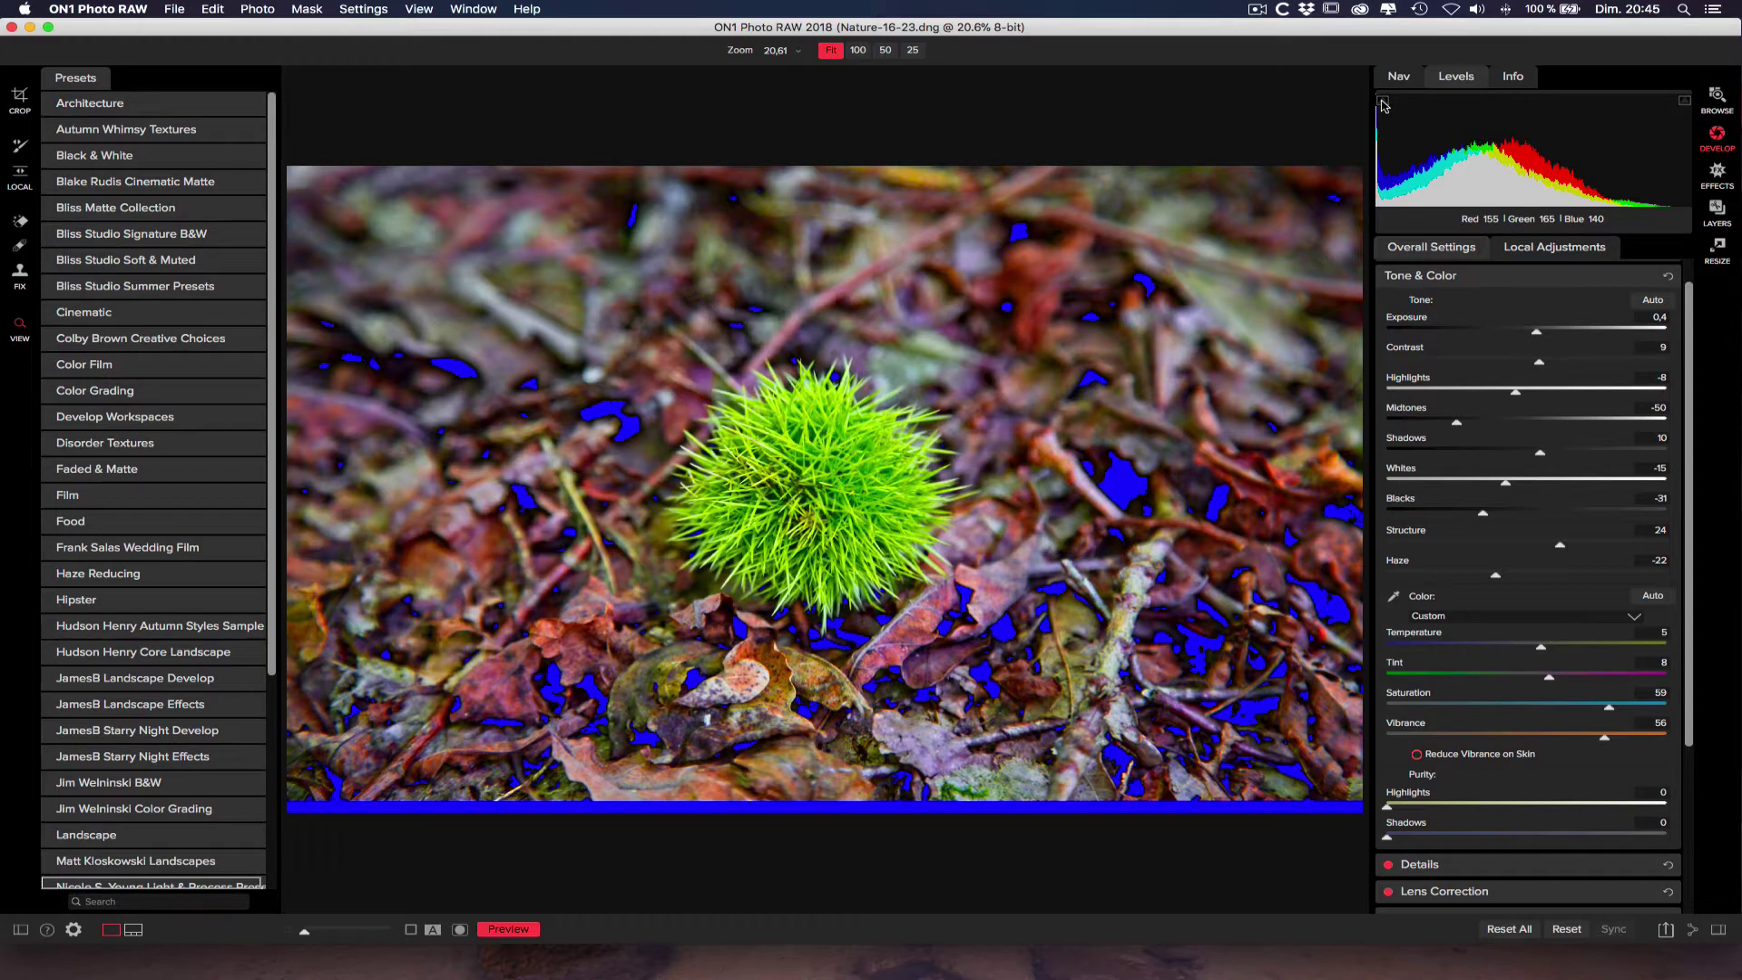
click(1383, 102)
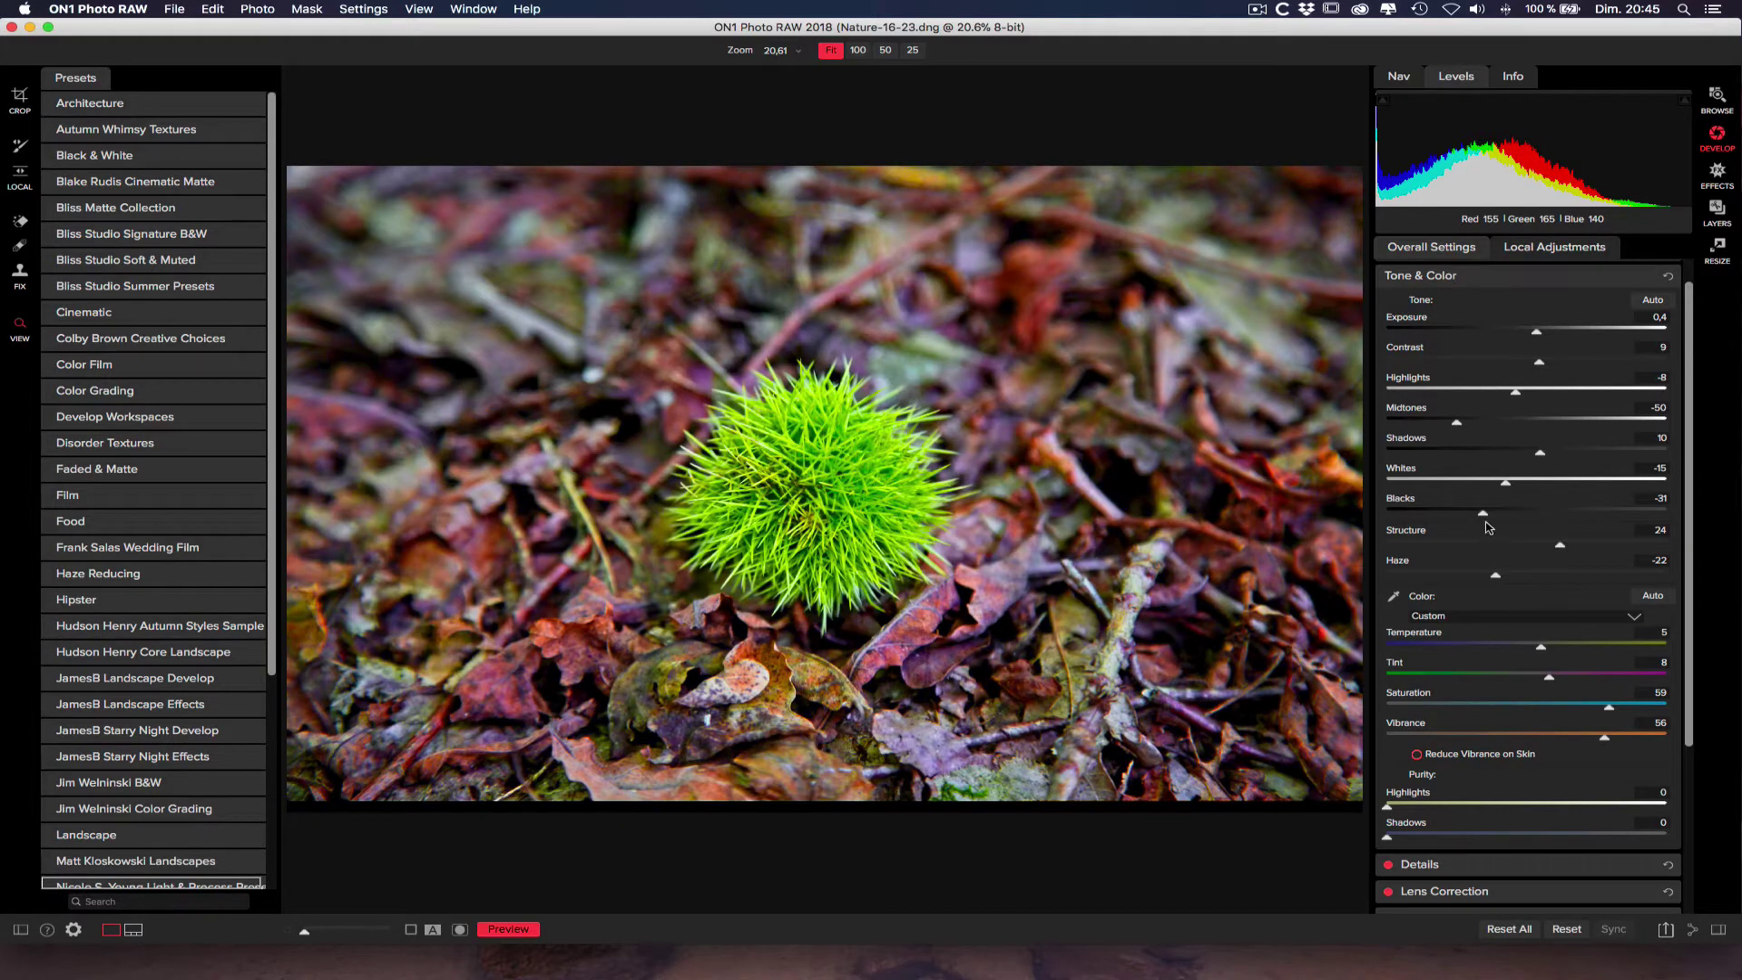
drag(1484, 514, 1512, 517)
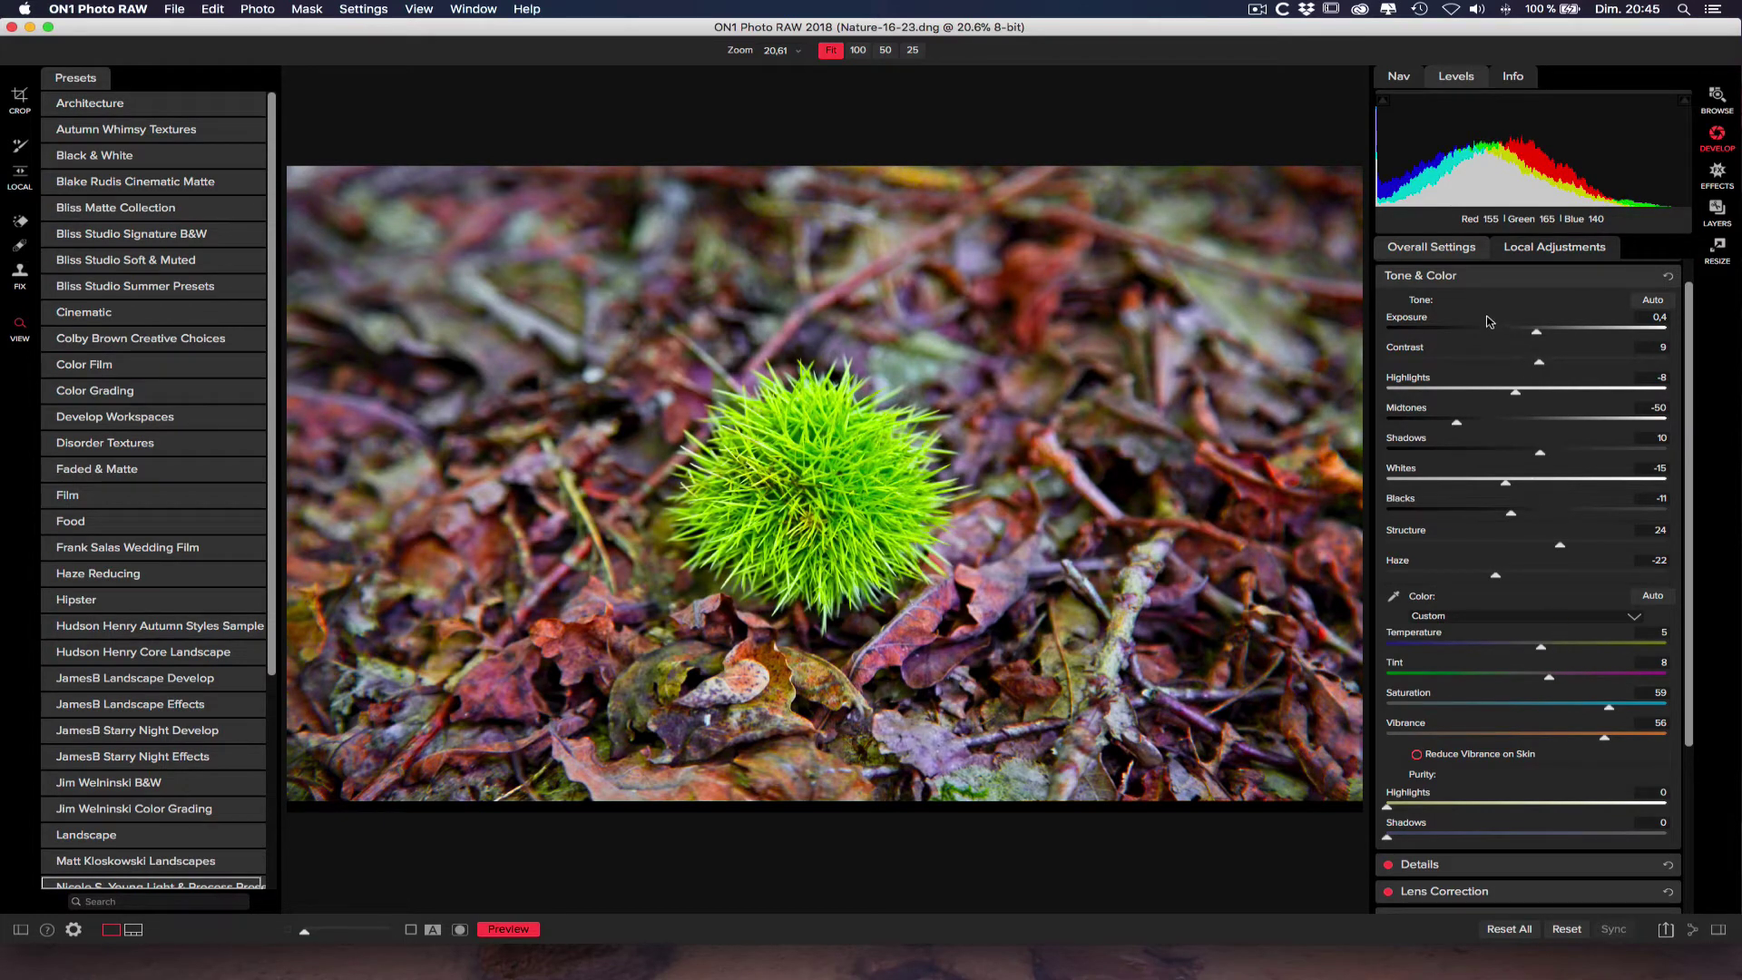
click(1646, 276)
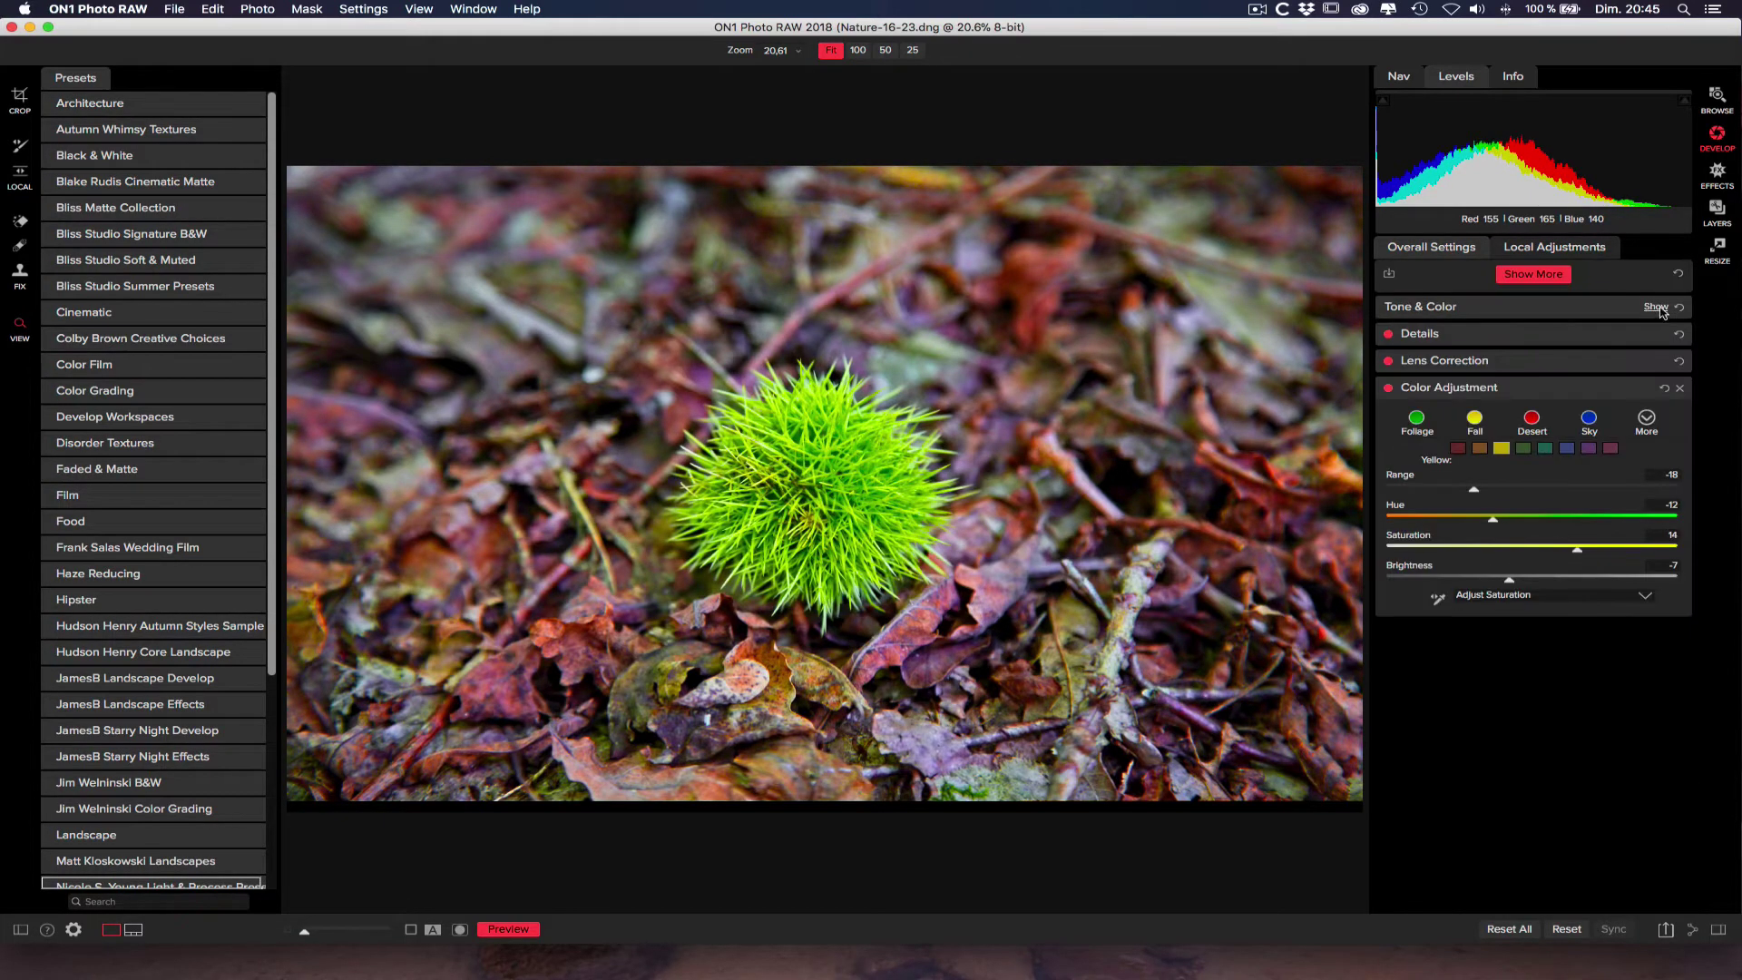
Step: Add a Curves filter, look through its red, green and blue channels, and return to the curve for all channels
click(1644, 388)
click(1527, 277)
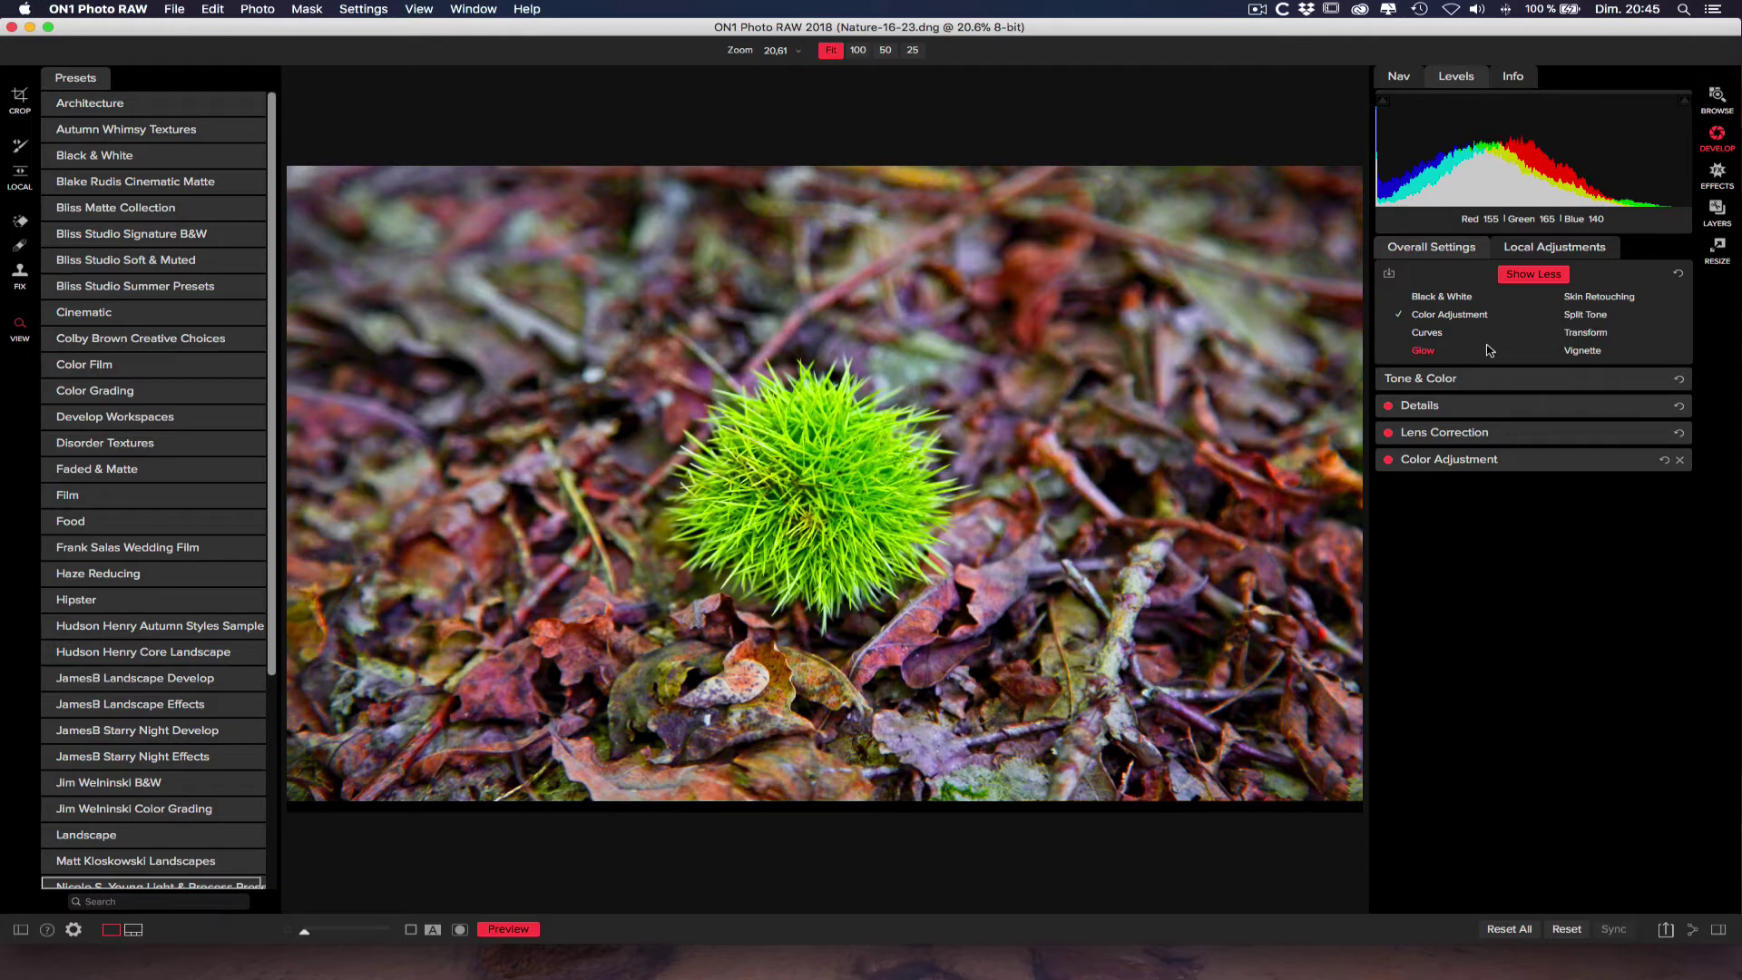
click(1427, 333)
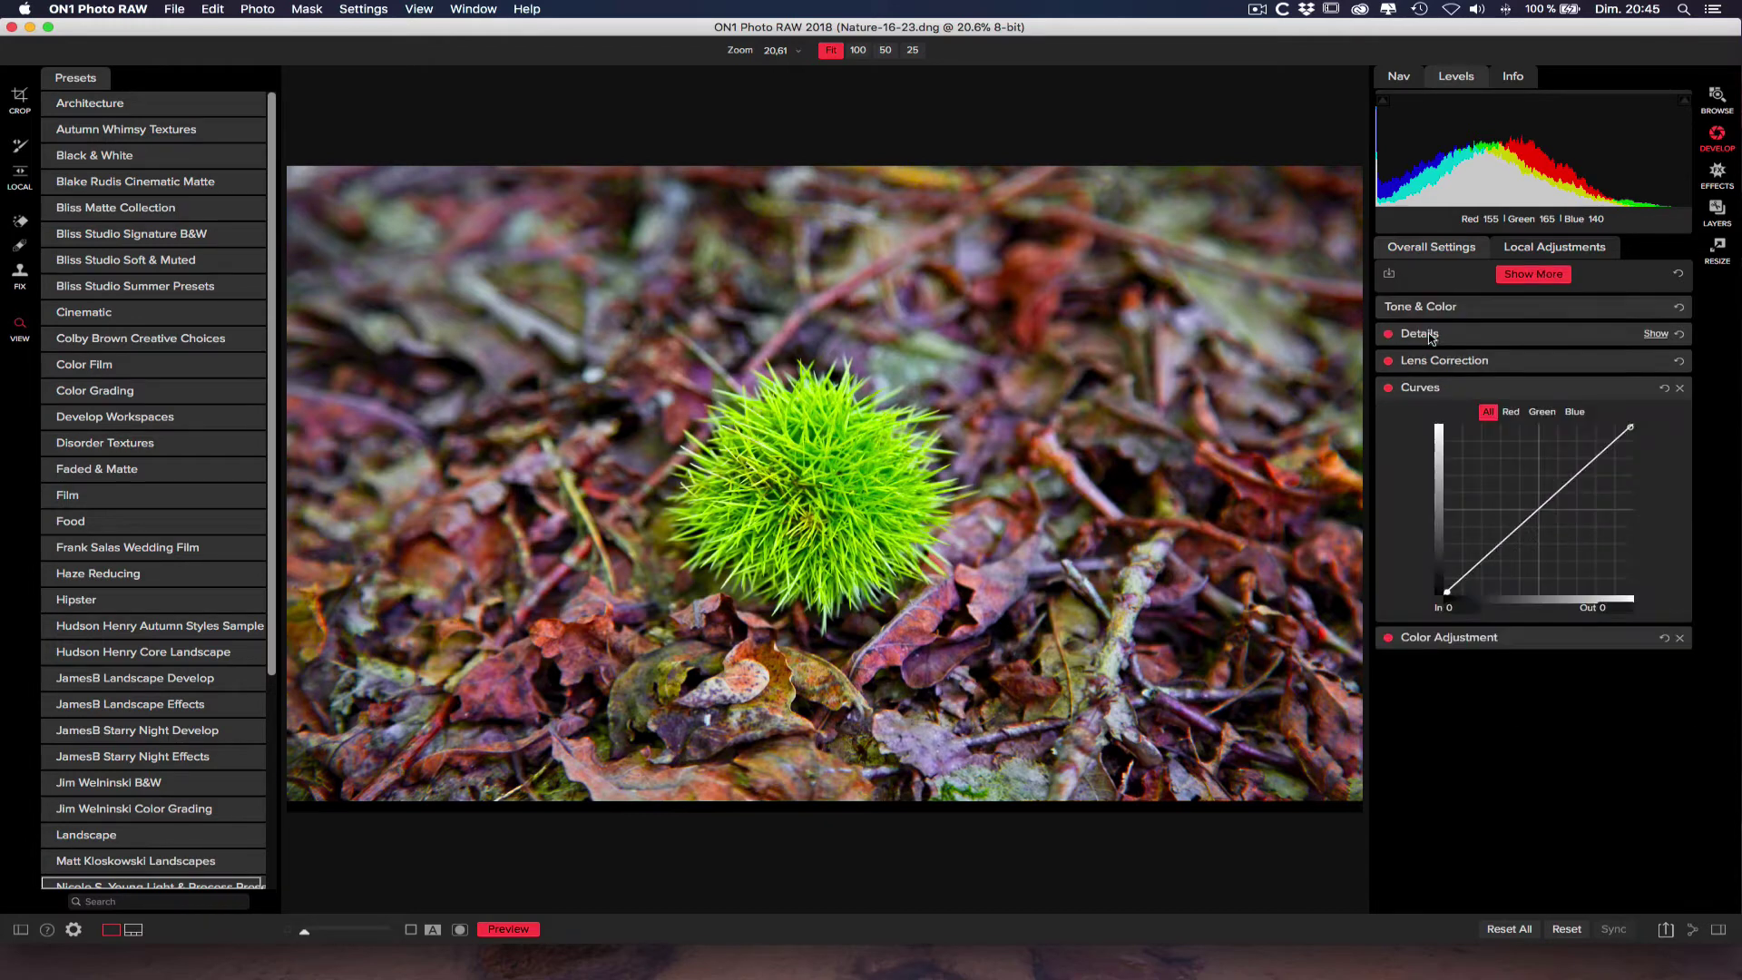
click(1511, 413)
click(1543, 412)
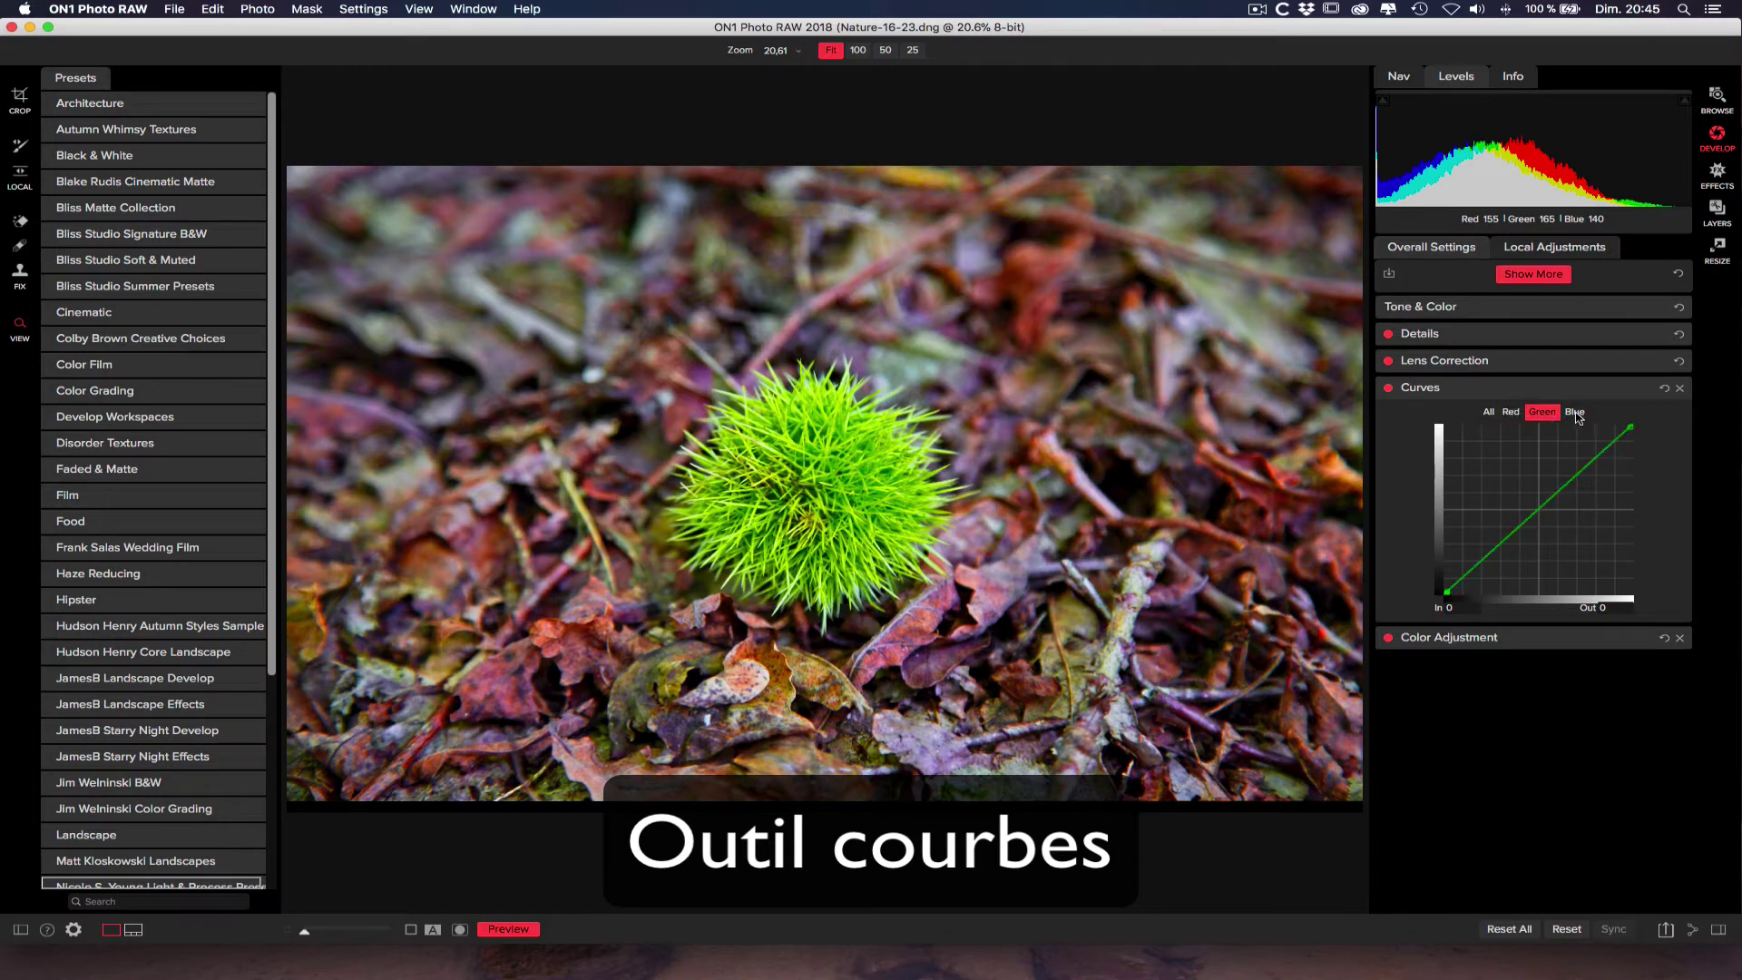
click(1576, 414)
click(1489, 413)
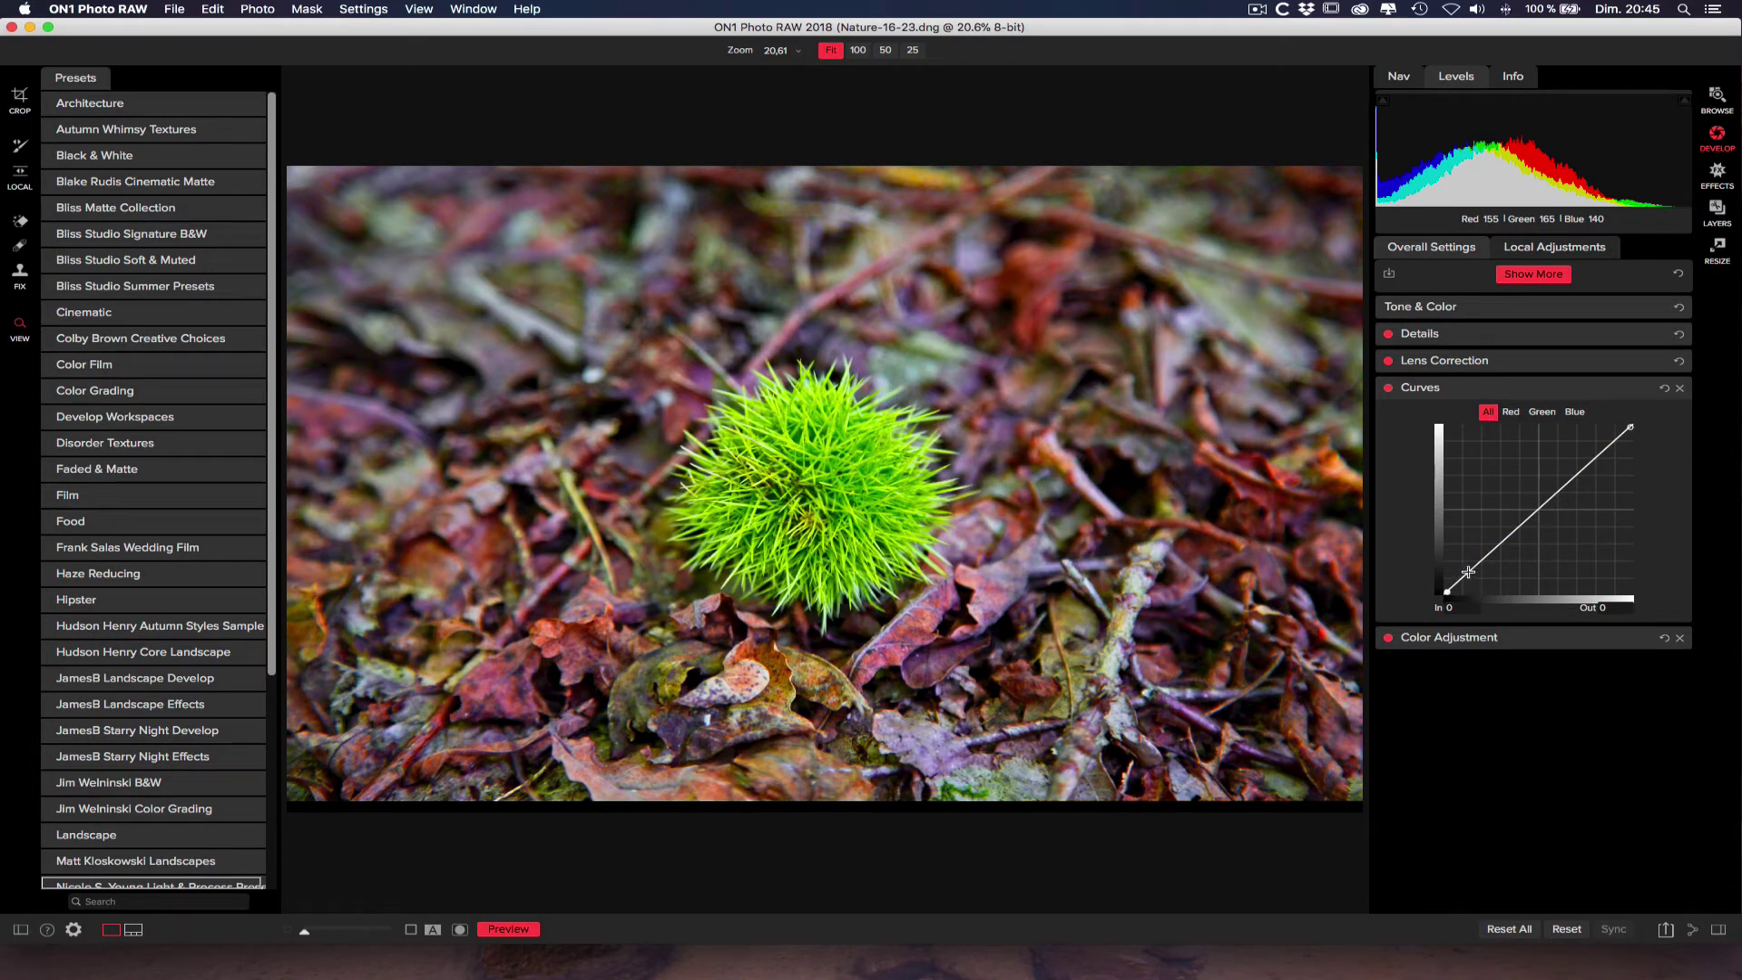
Step: Add a shadow point at input 39, output 24 on the all-channels curve, and try a white point output of 178 before raising it again
drag(1469, 574, 1472, 578)
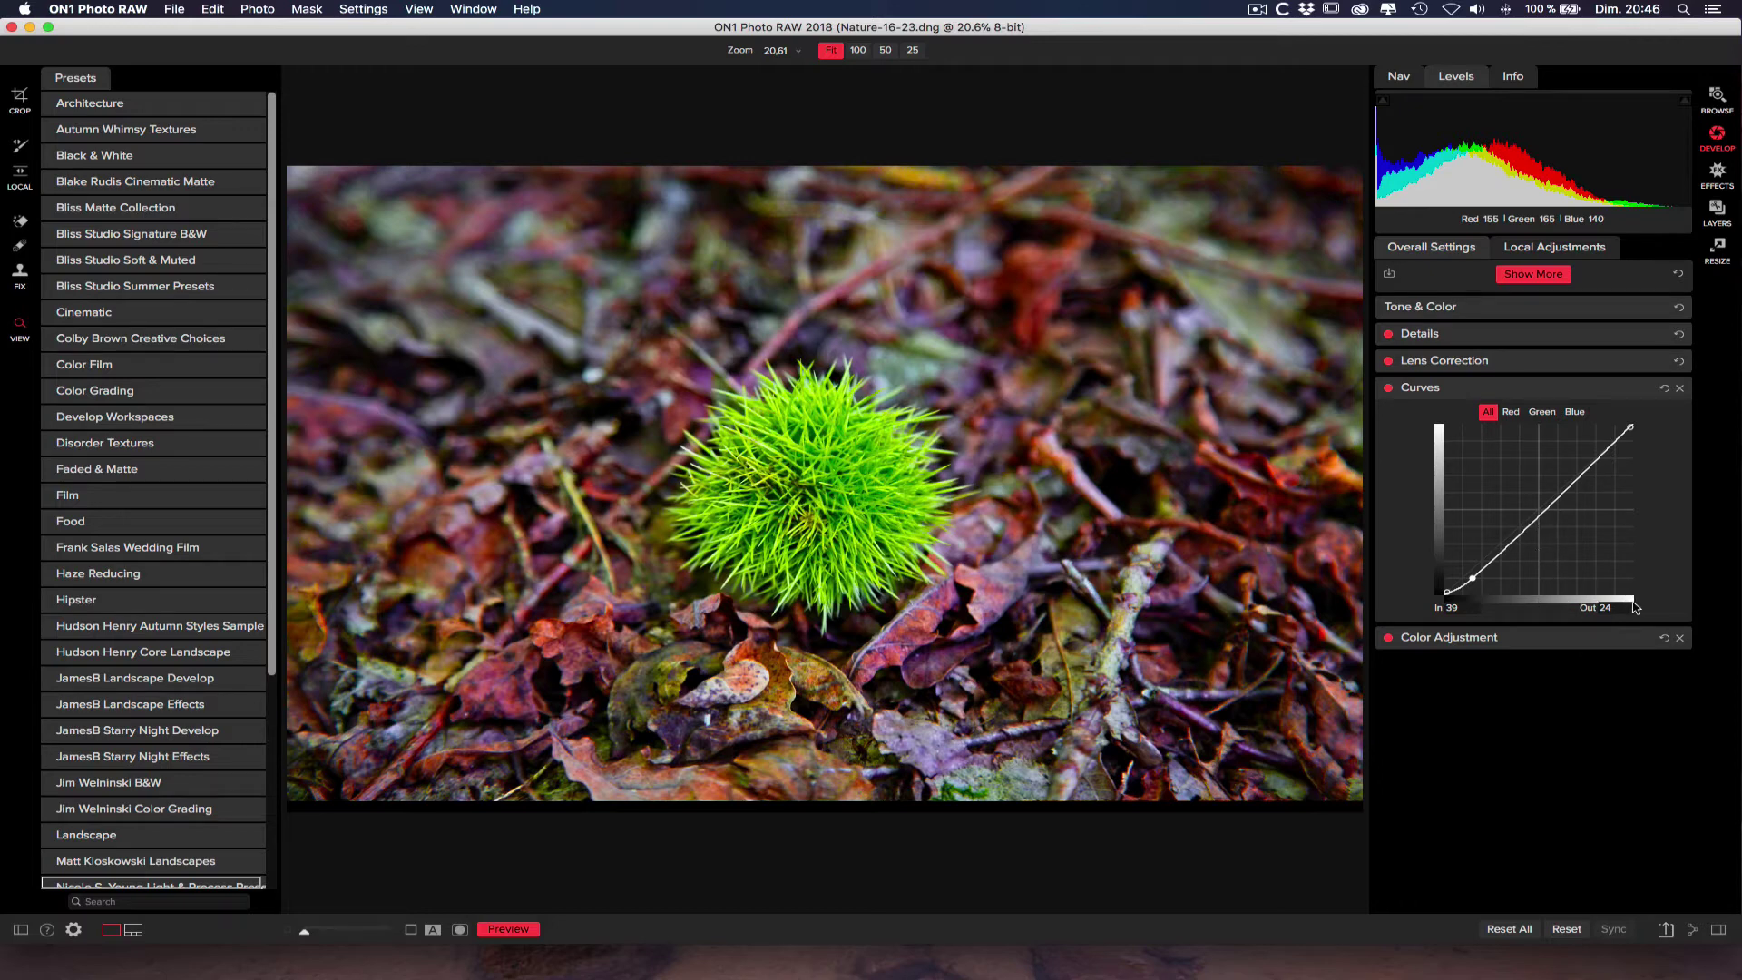
drag(1630, 426, 1636, 476)
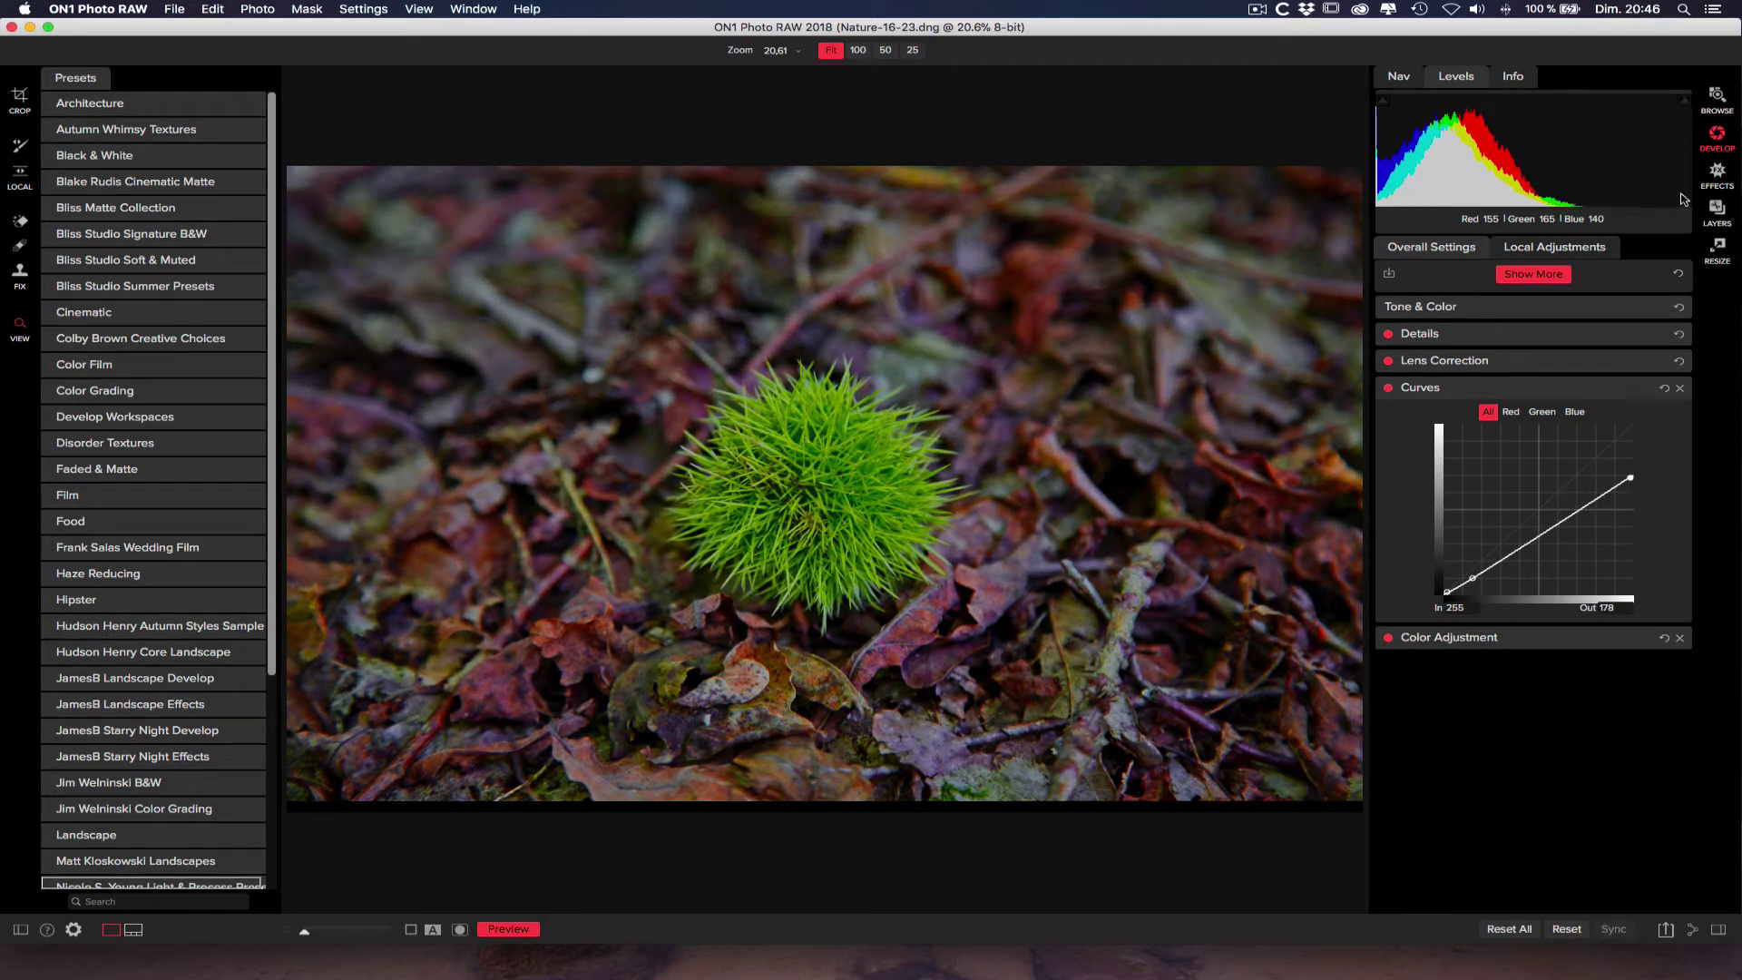
drag(1630, 478, 1628, 423)
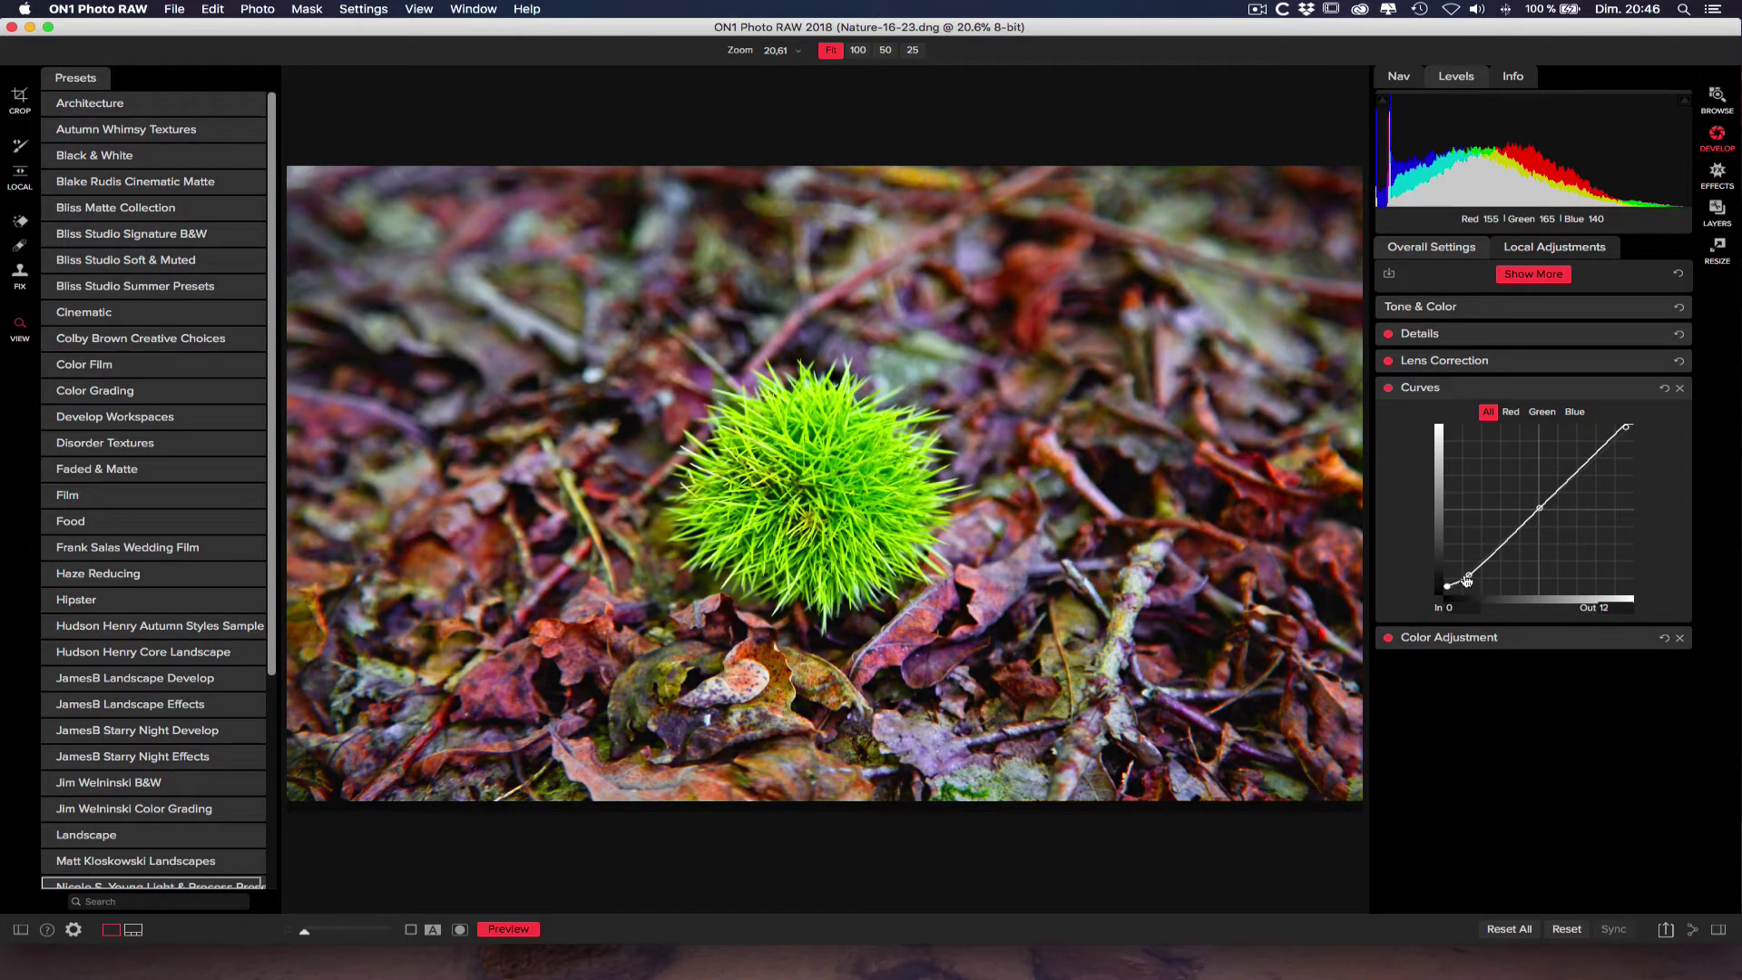
Step: Shape the all-channels curve through points 39/39, 135/128 and 190/202, and compare the photo with and without Curves
drag(1471, 577, 1474, 567)
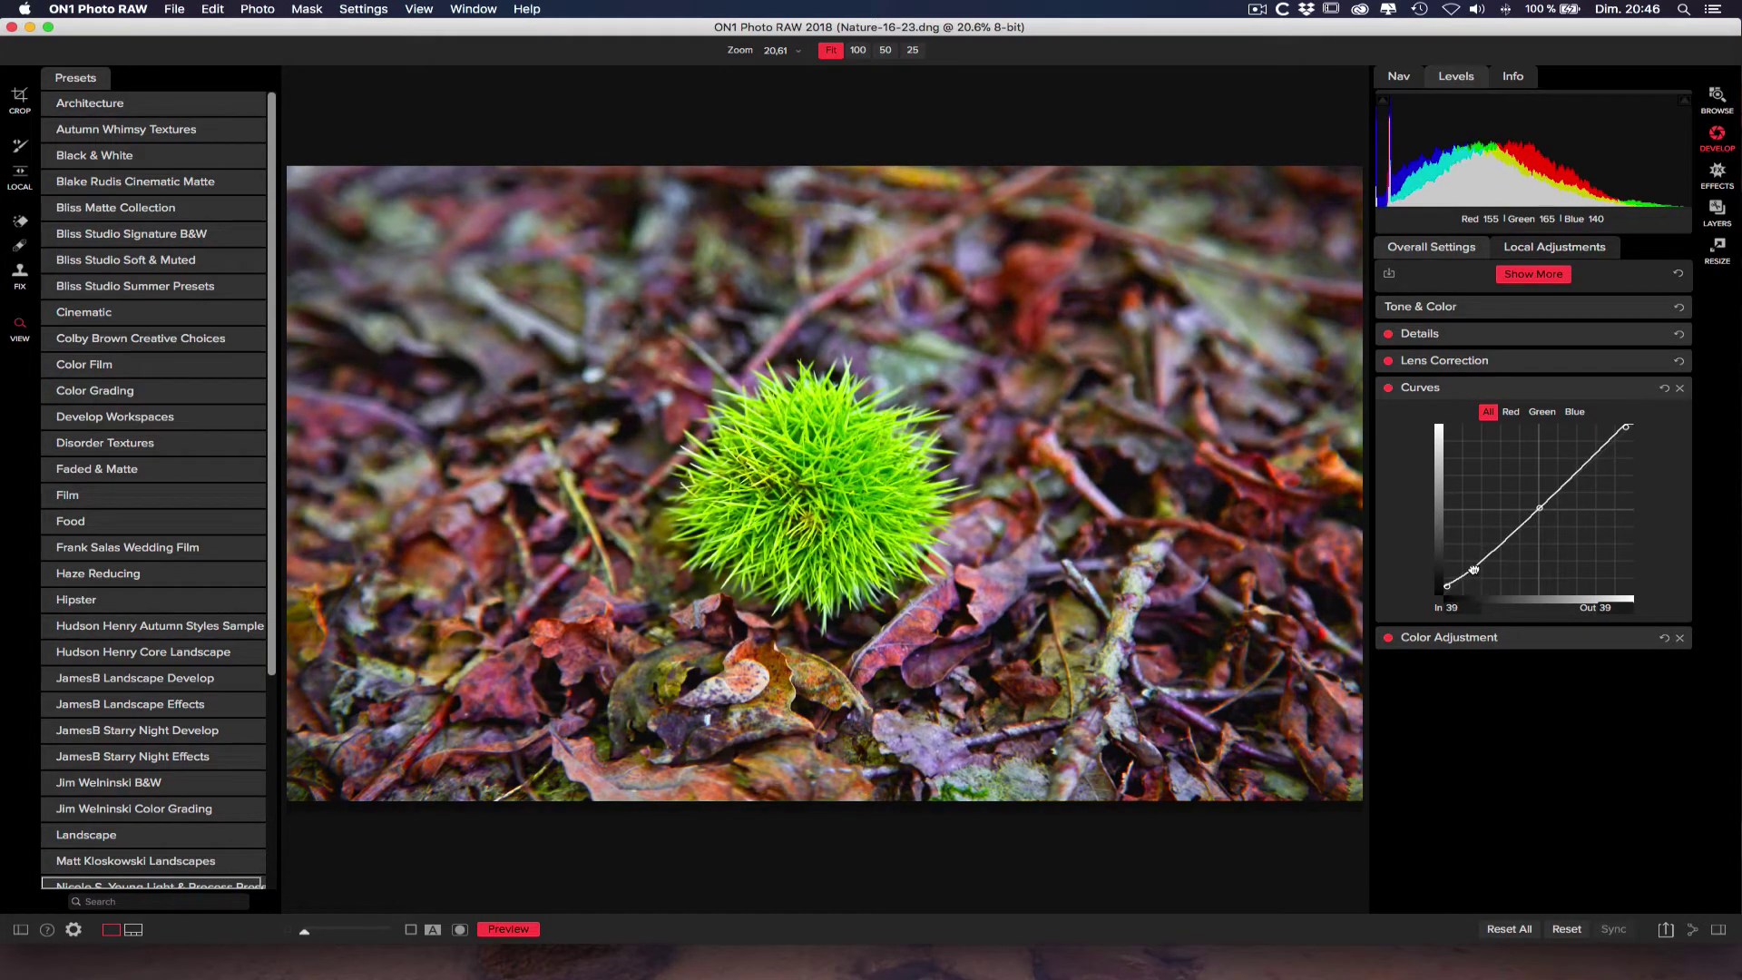
click(1587, 462)
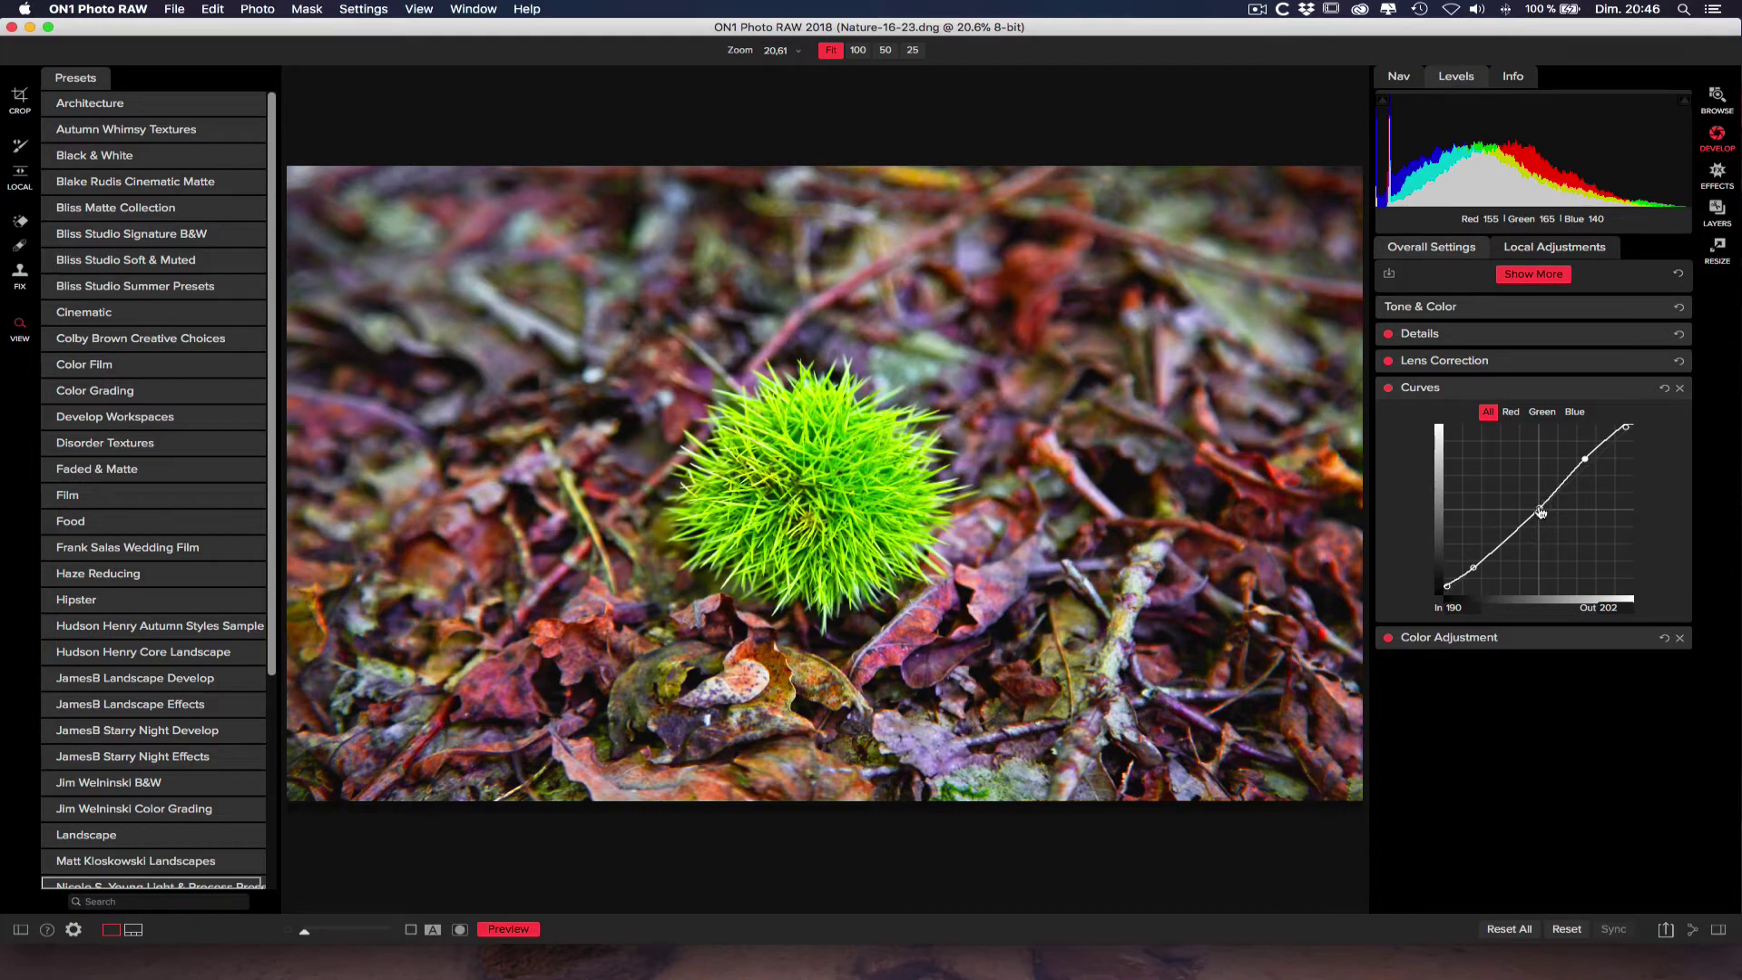
drag(1540, 512, 1548, 511)
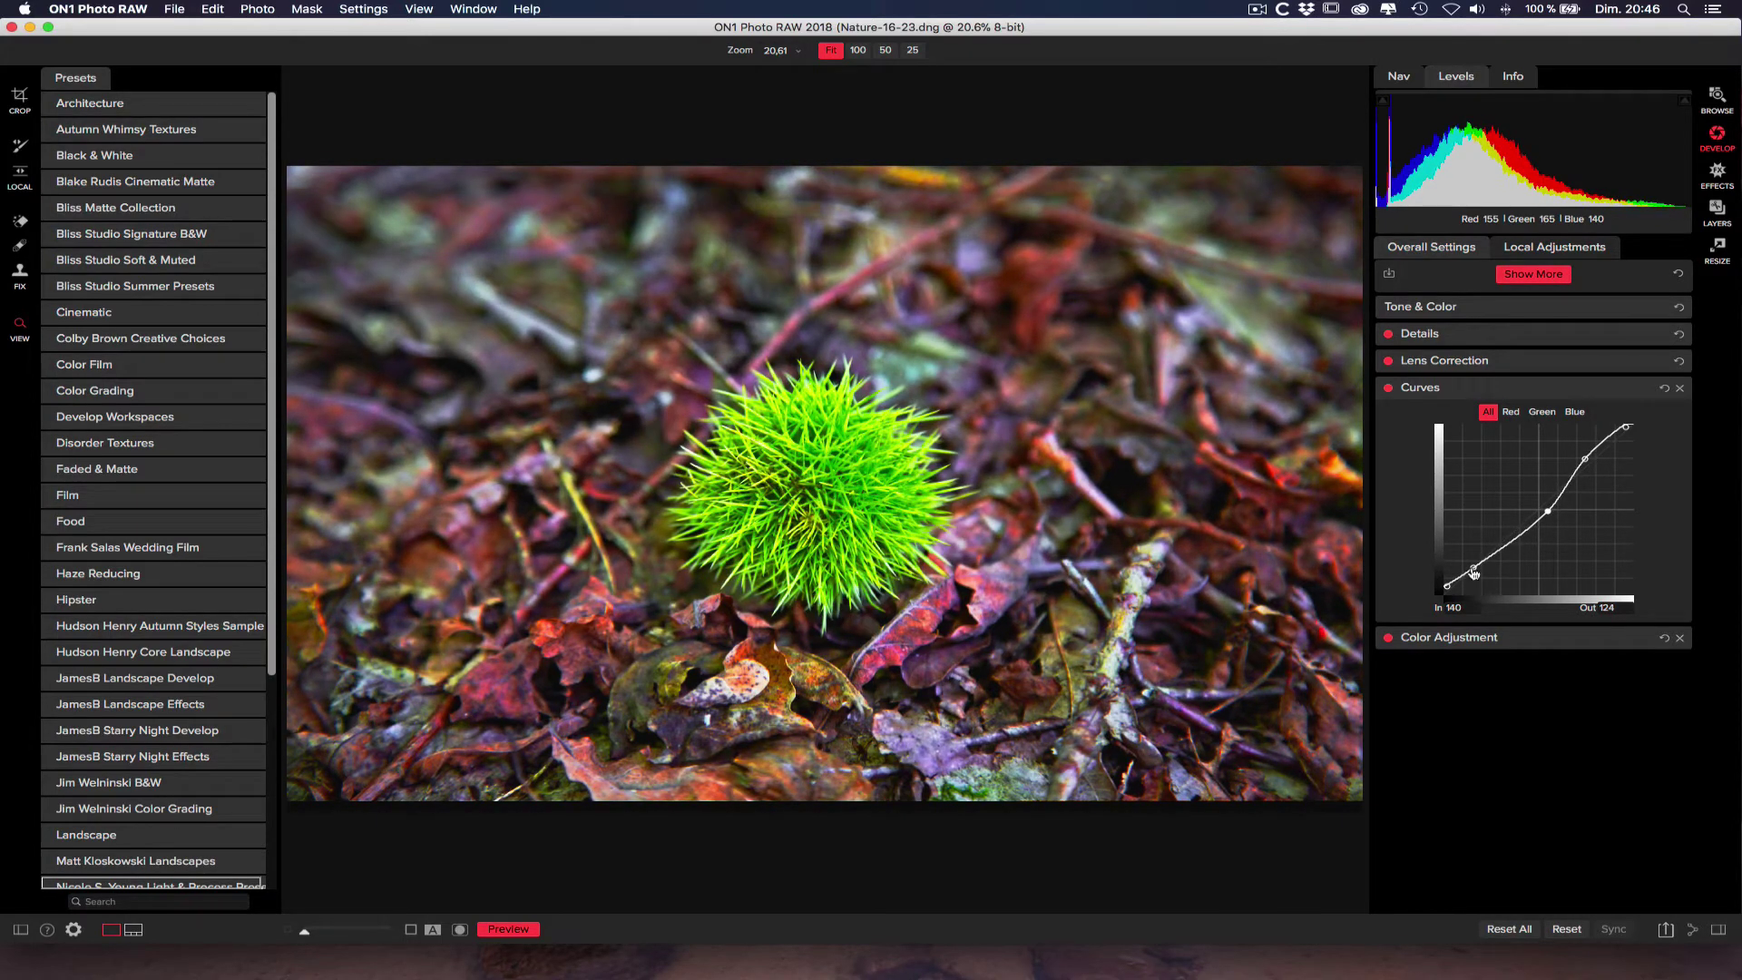
drag(1548, 511, 1544, 510)
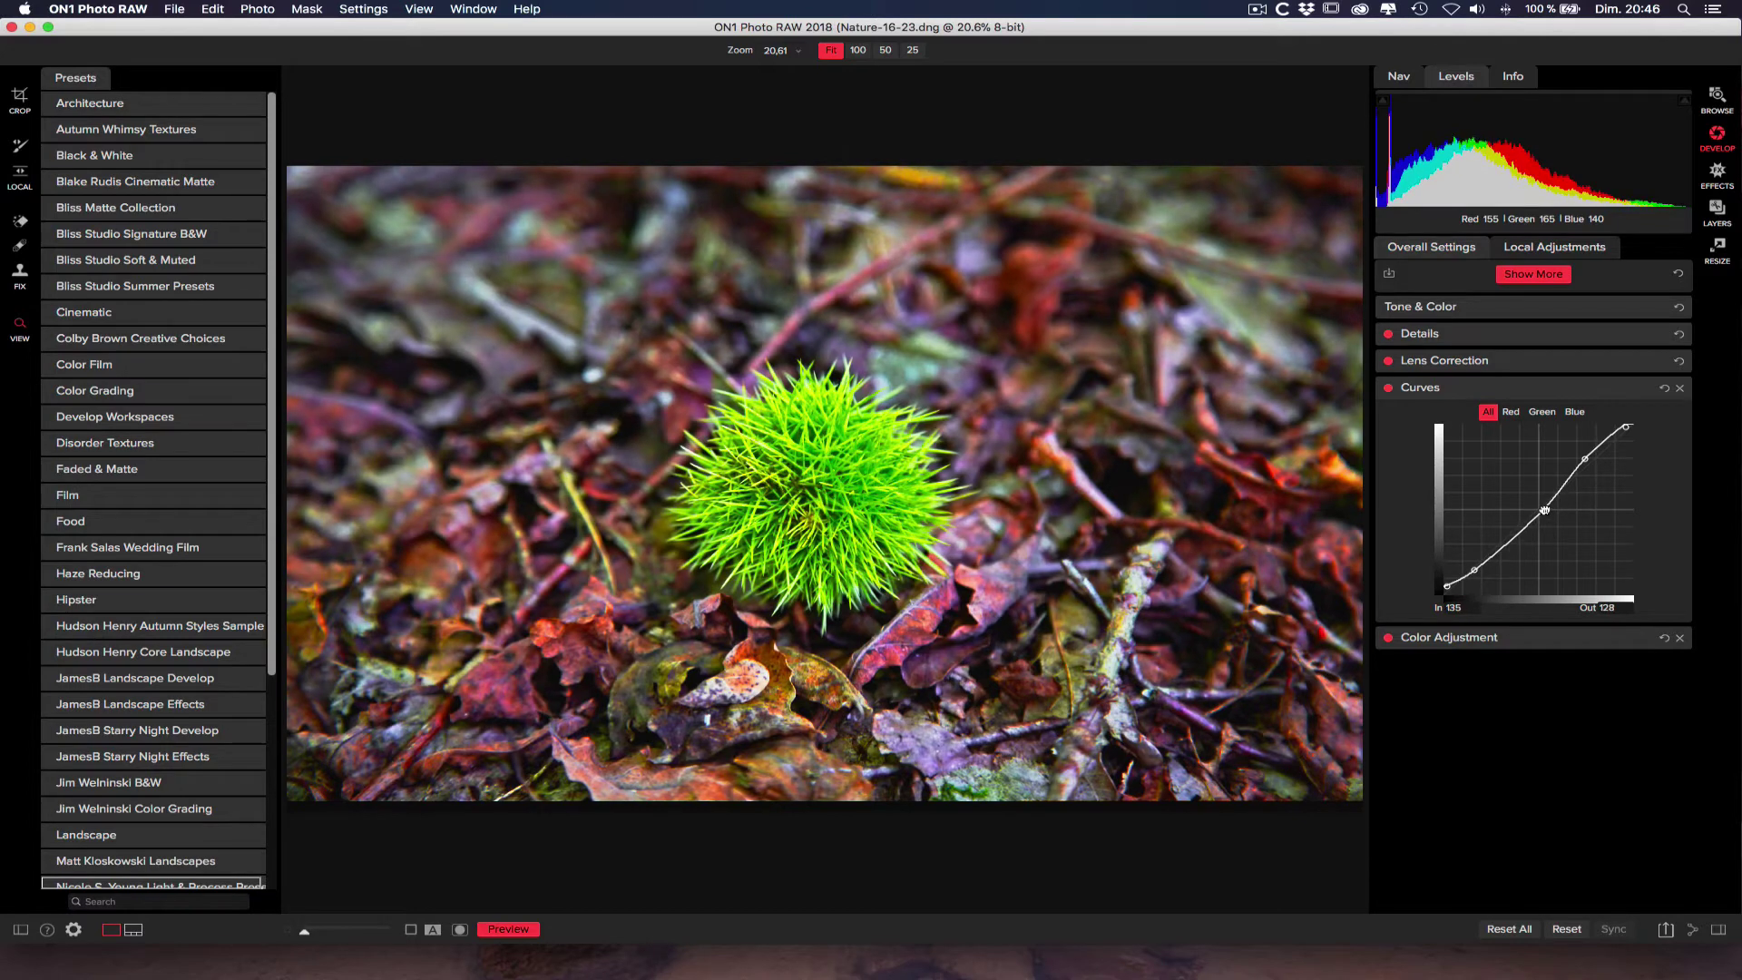
click(1388, 390)
click(1389, 390)
click(1584, 455)
Step: Look through the individual channel curves and lower the red curve's highlight end to input 252, output 174
click(1512, 413)
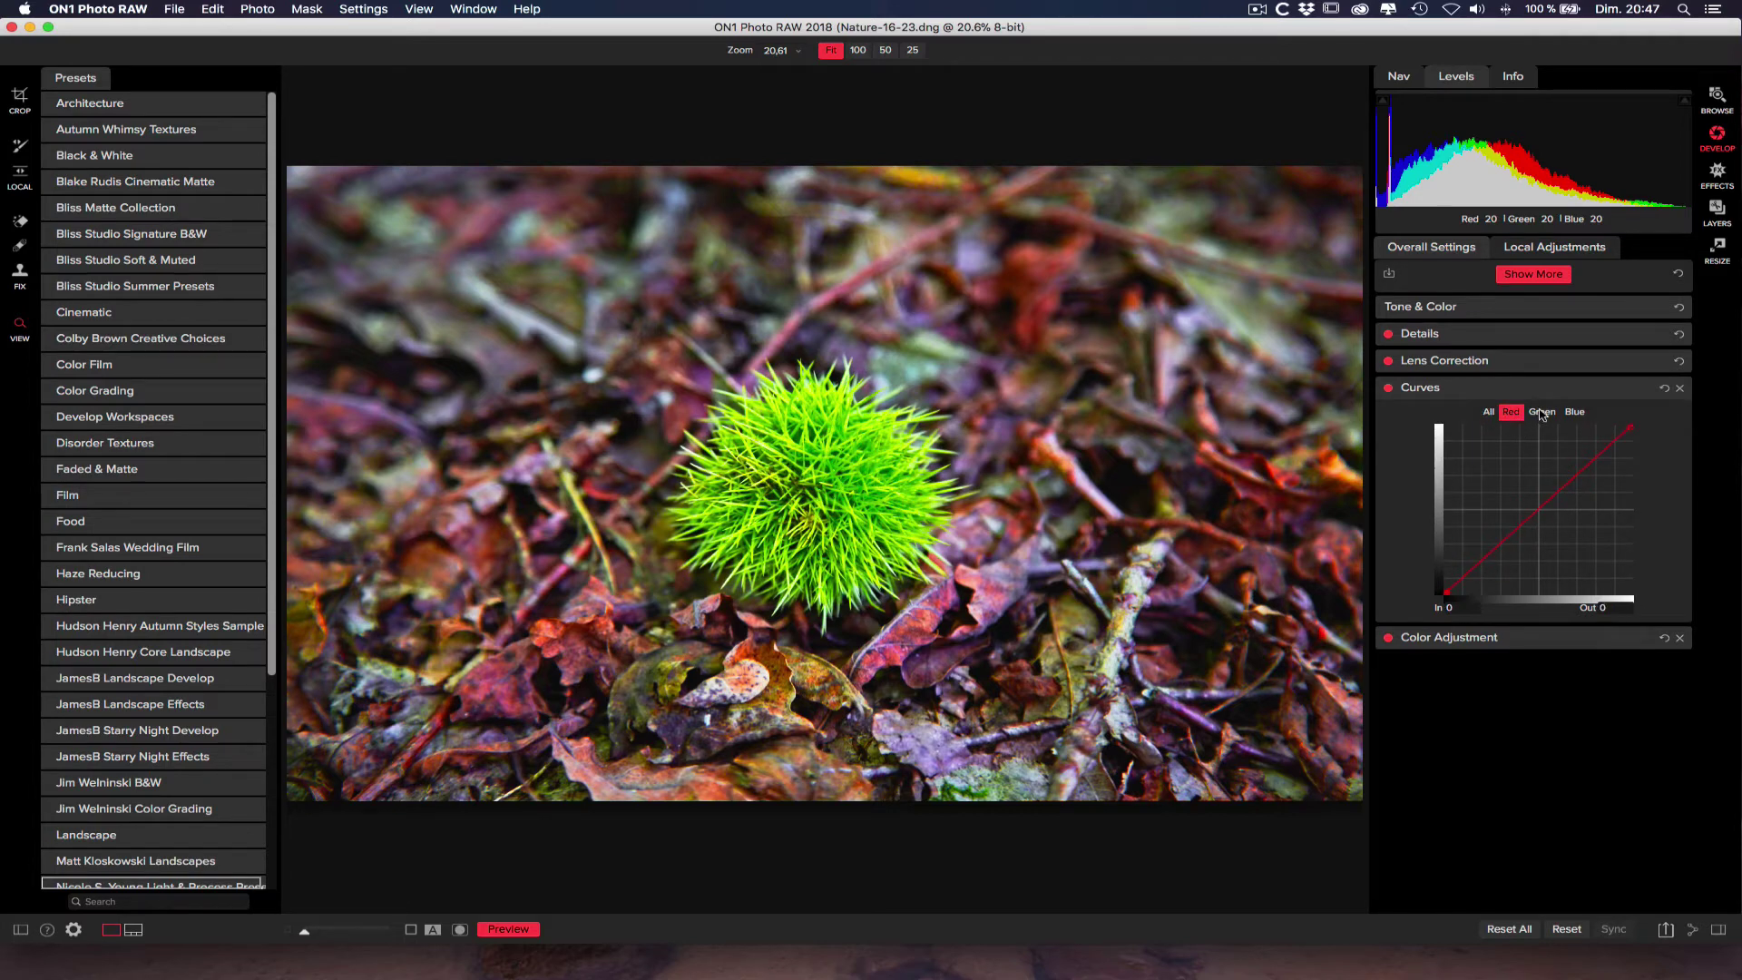
click(1545, 414)
click(1577, 413)
click(1512, 413)
drag(1632, 433, 1648, 495)
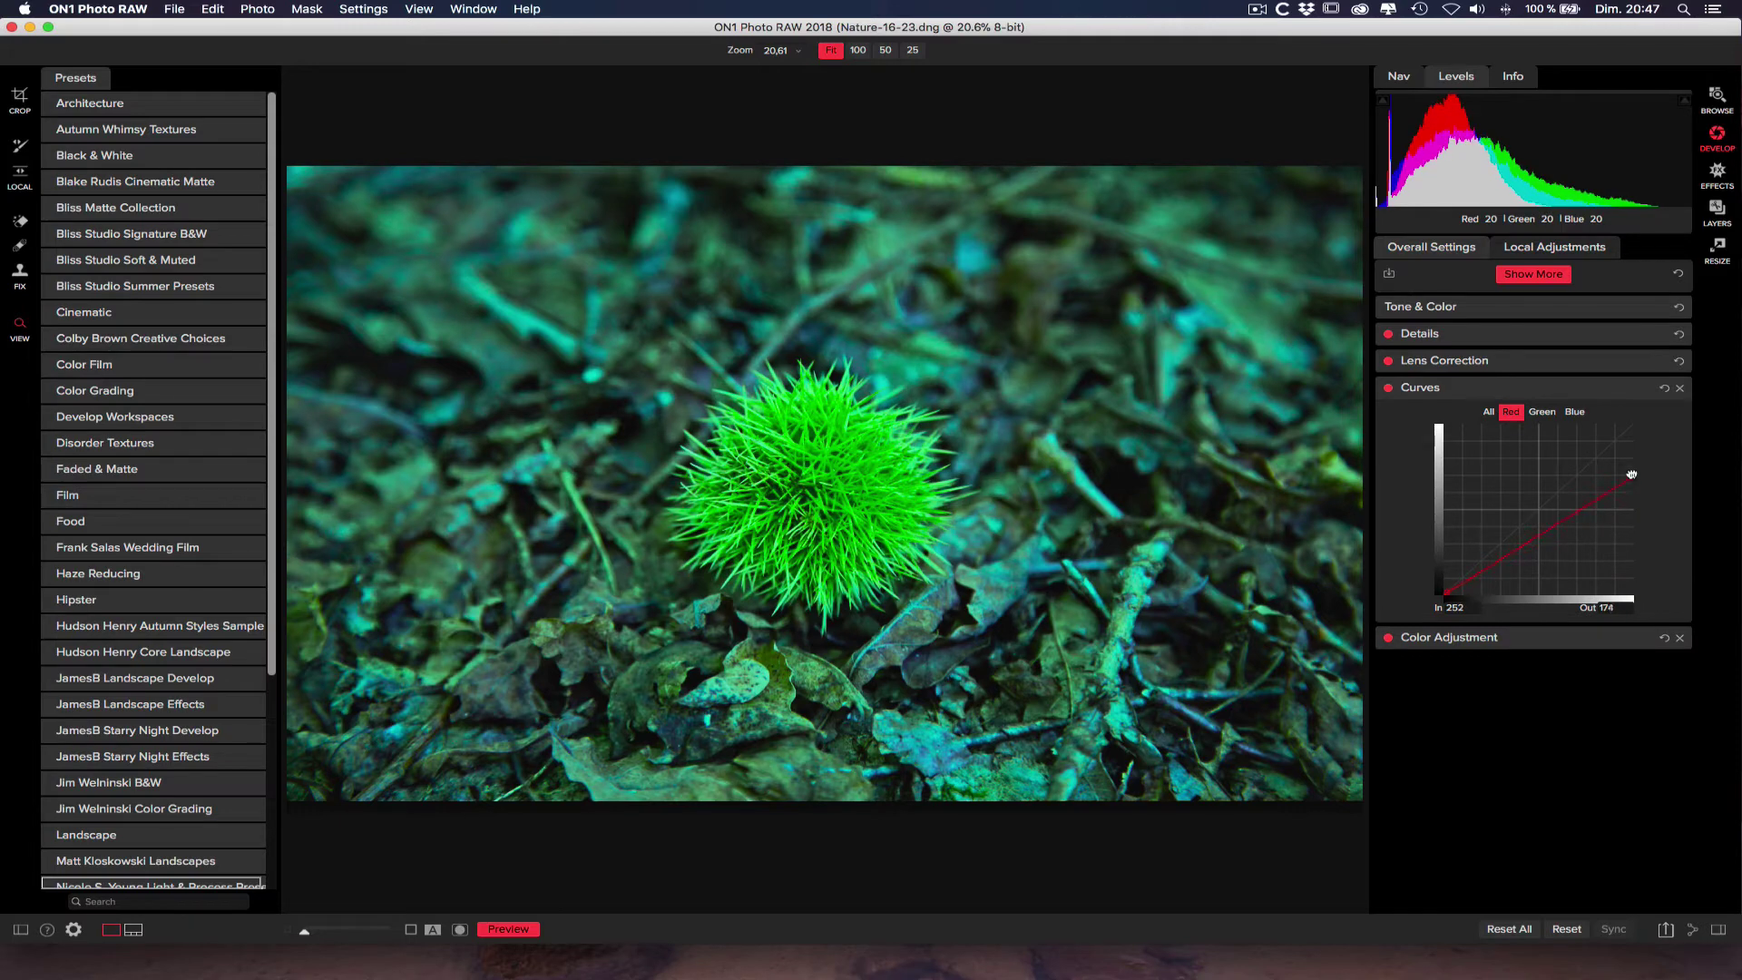
Step: Try the red curve's highlight end at input 213, output 255 and its shadow end at output 41, restoring each end after its trial
drag(1631, 474, 1601, 415)
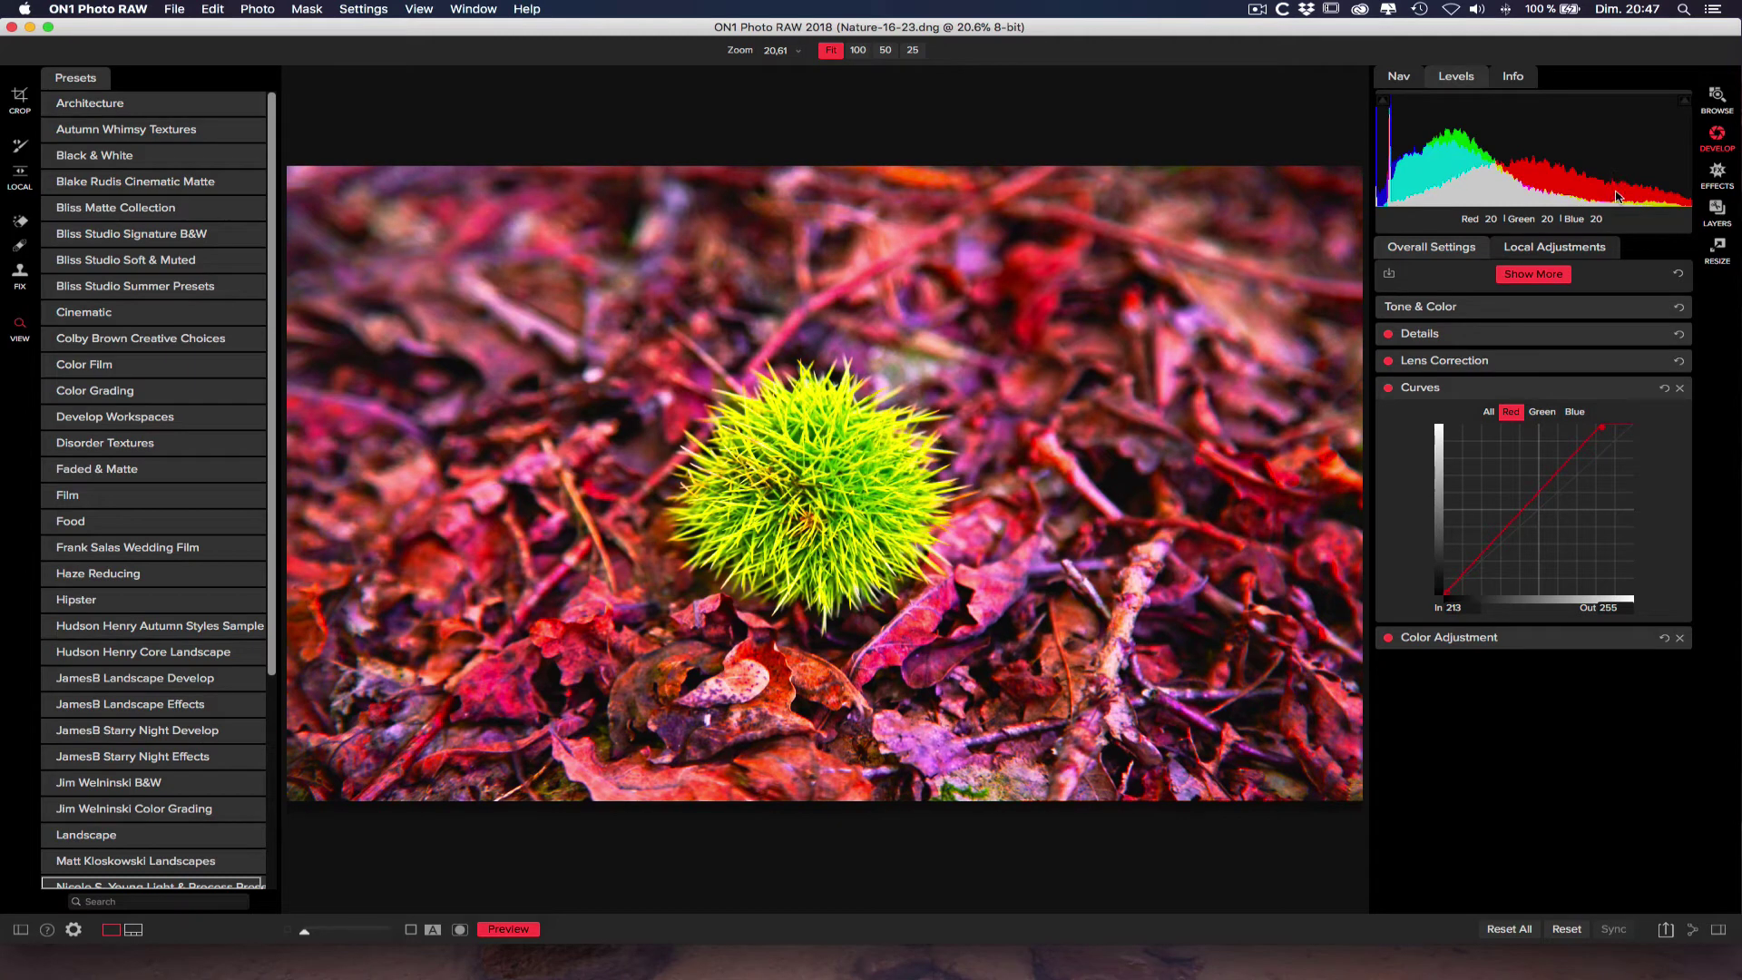
drag(1601, 427, 1636, 426)
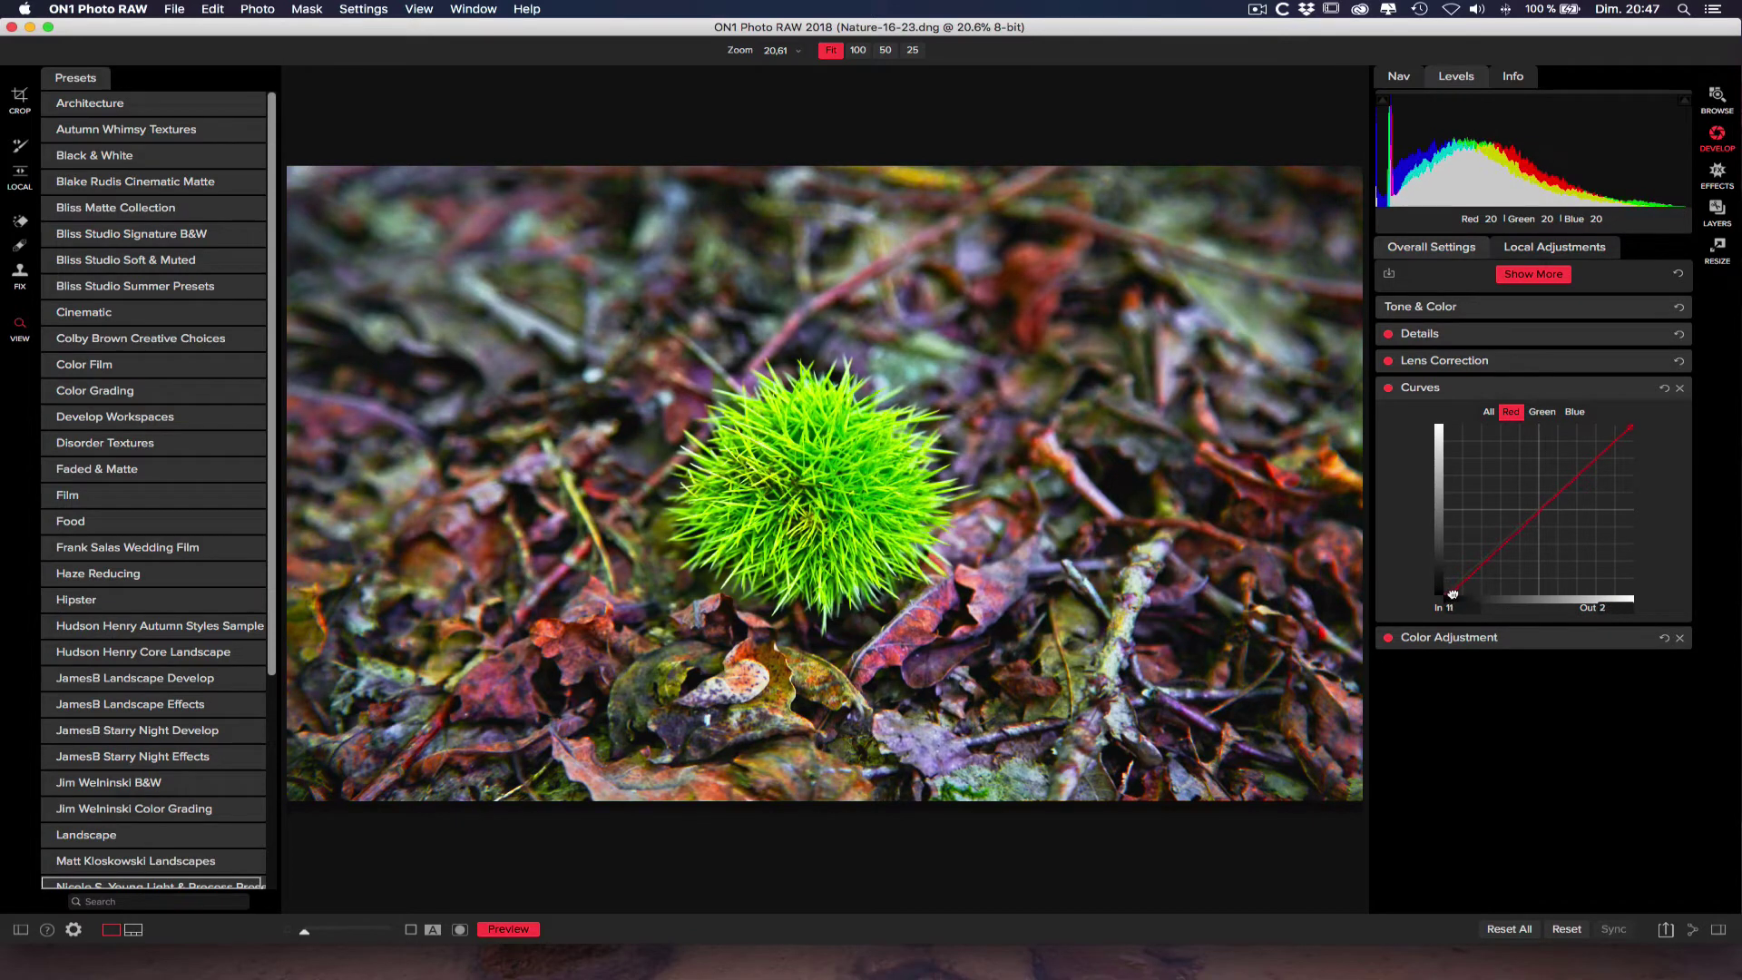
drag(1458, 594, 1461, 595)
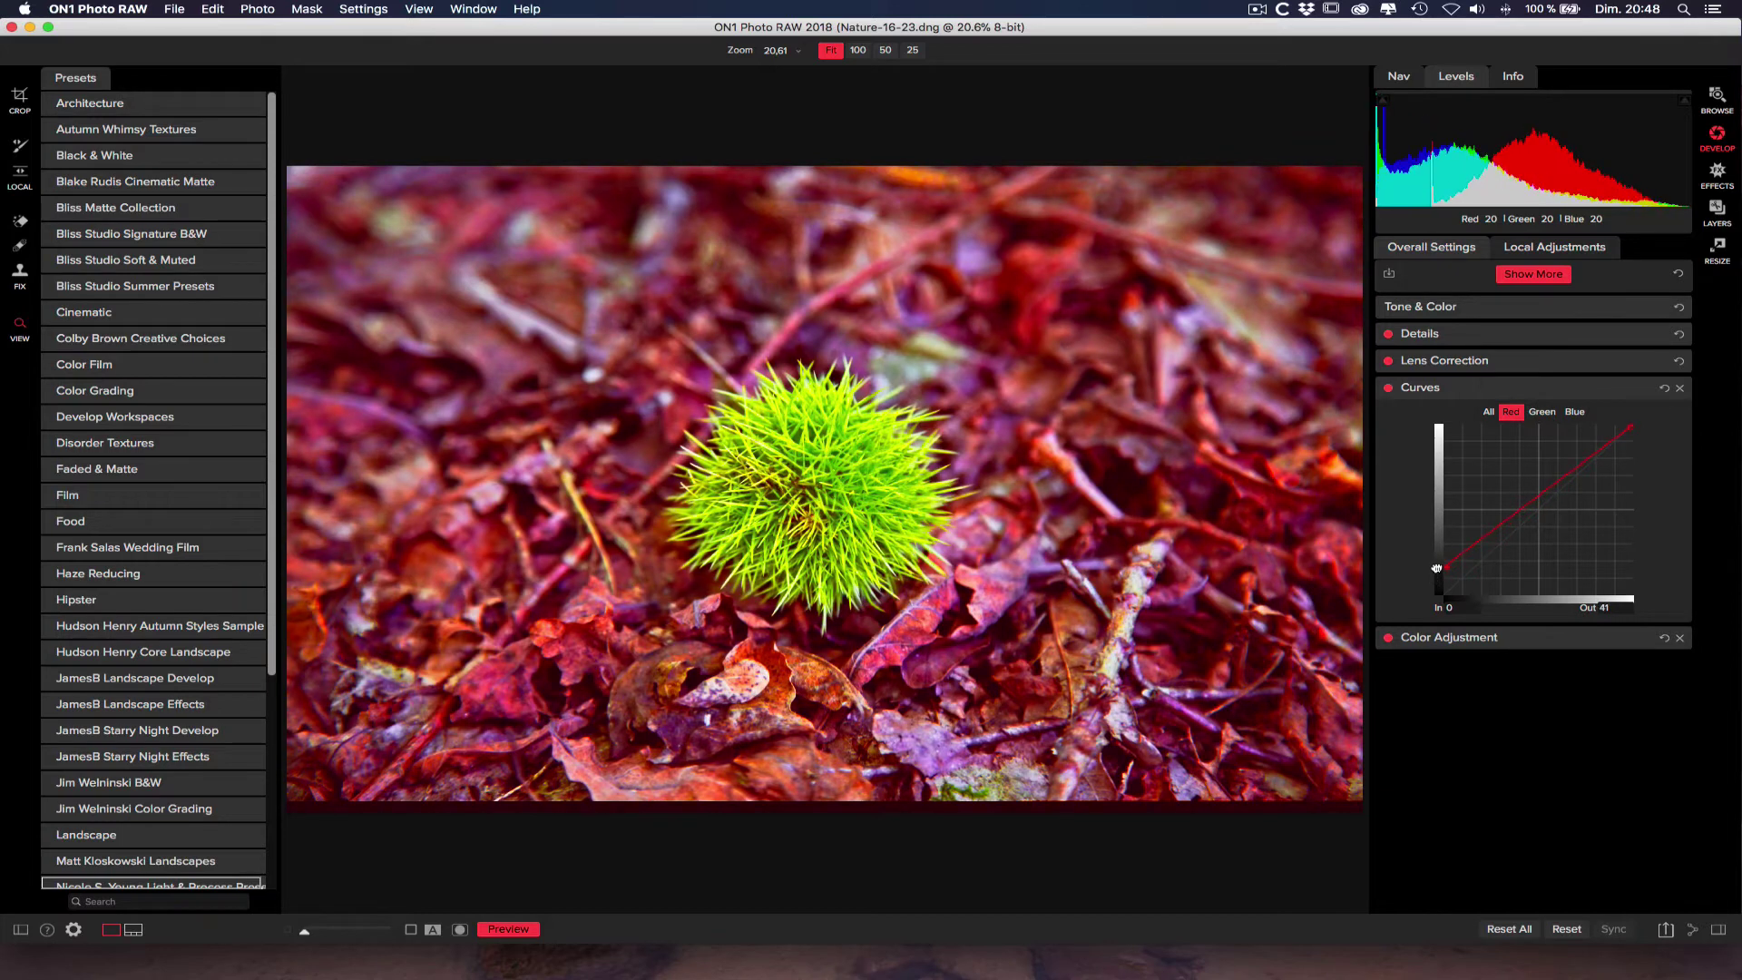
drag(1439, 579, 1438, 603)
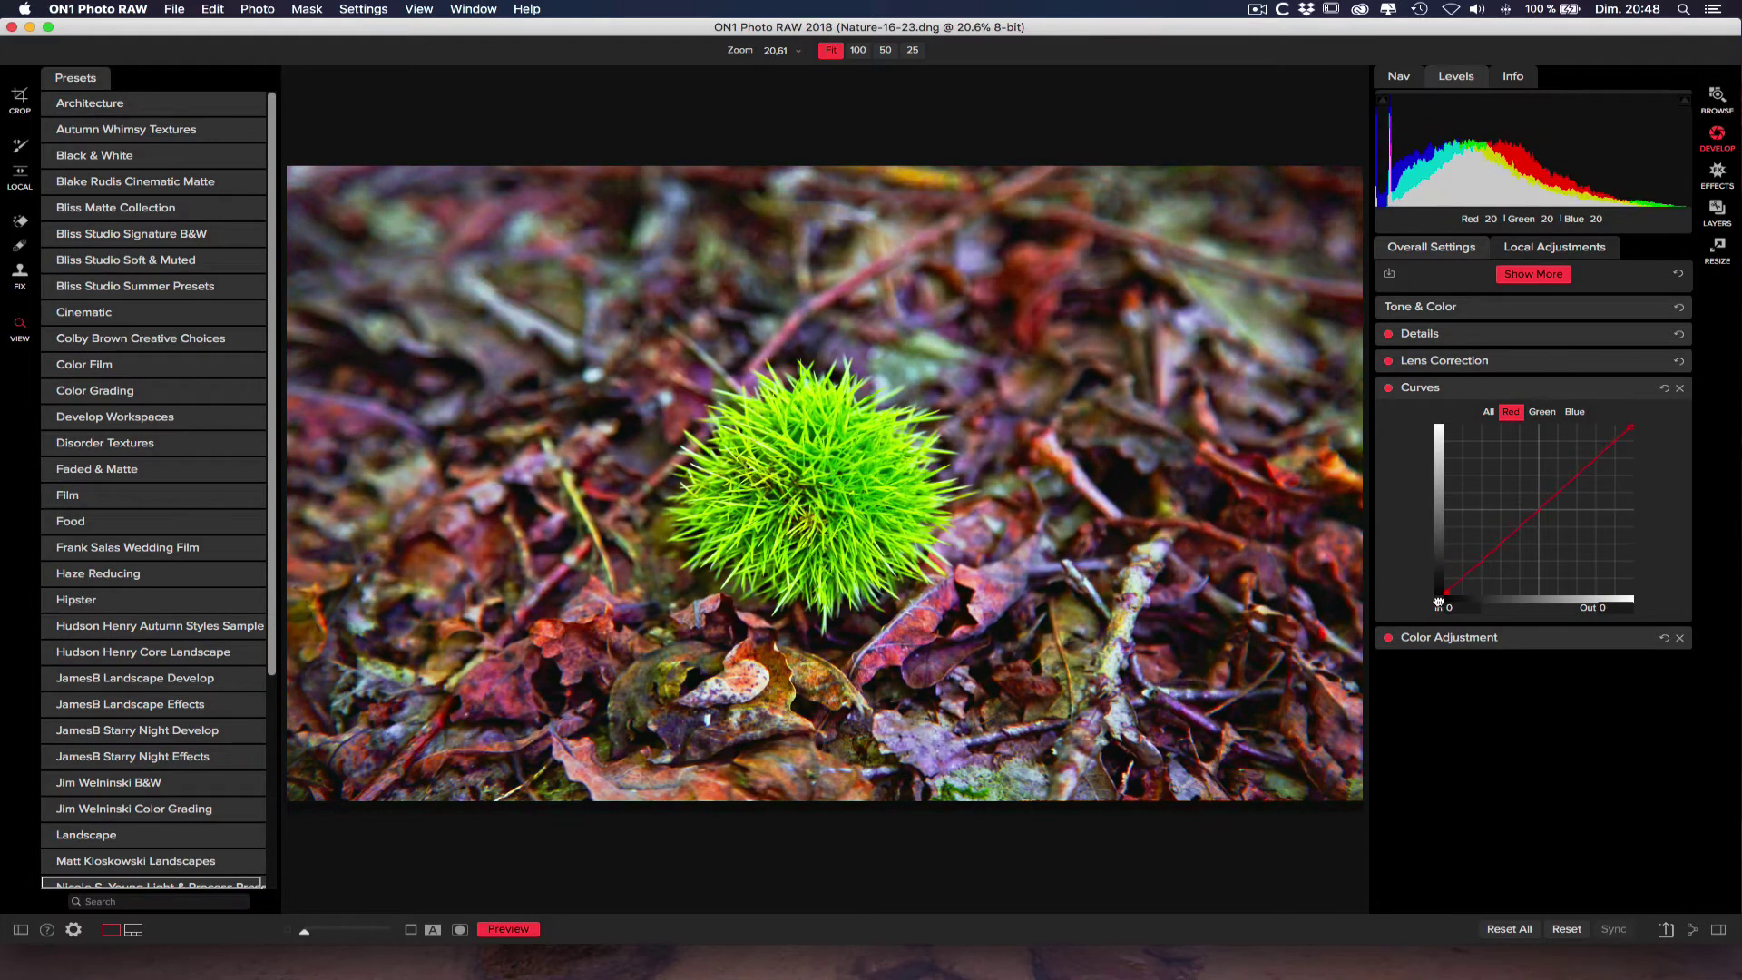
Step: Set the green curve's highlight end to output 246 and its midpoint to input 132, output 124, and compare the photo with and without Curves
click(1541, 414)
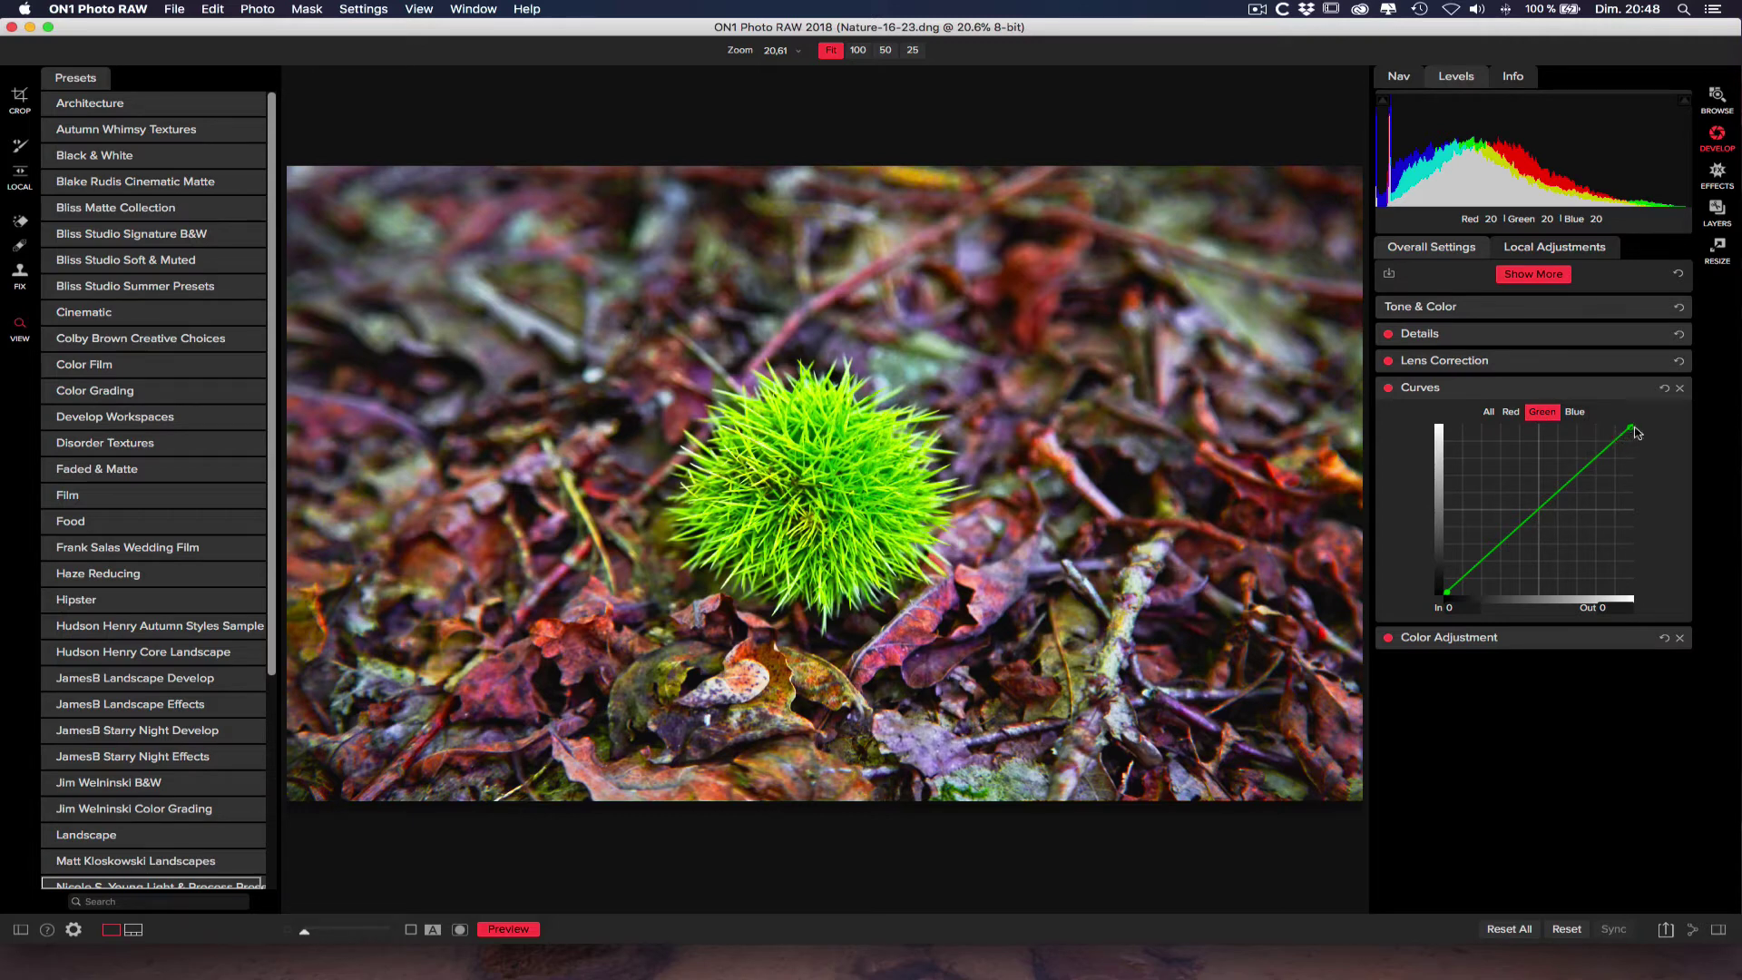
mouse_move(1633, 431)
mouse_down()
mouse_move(1638, 450)
mouse_move(1638, 431)
mouse_up()
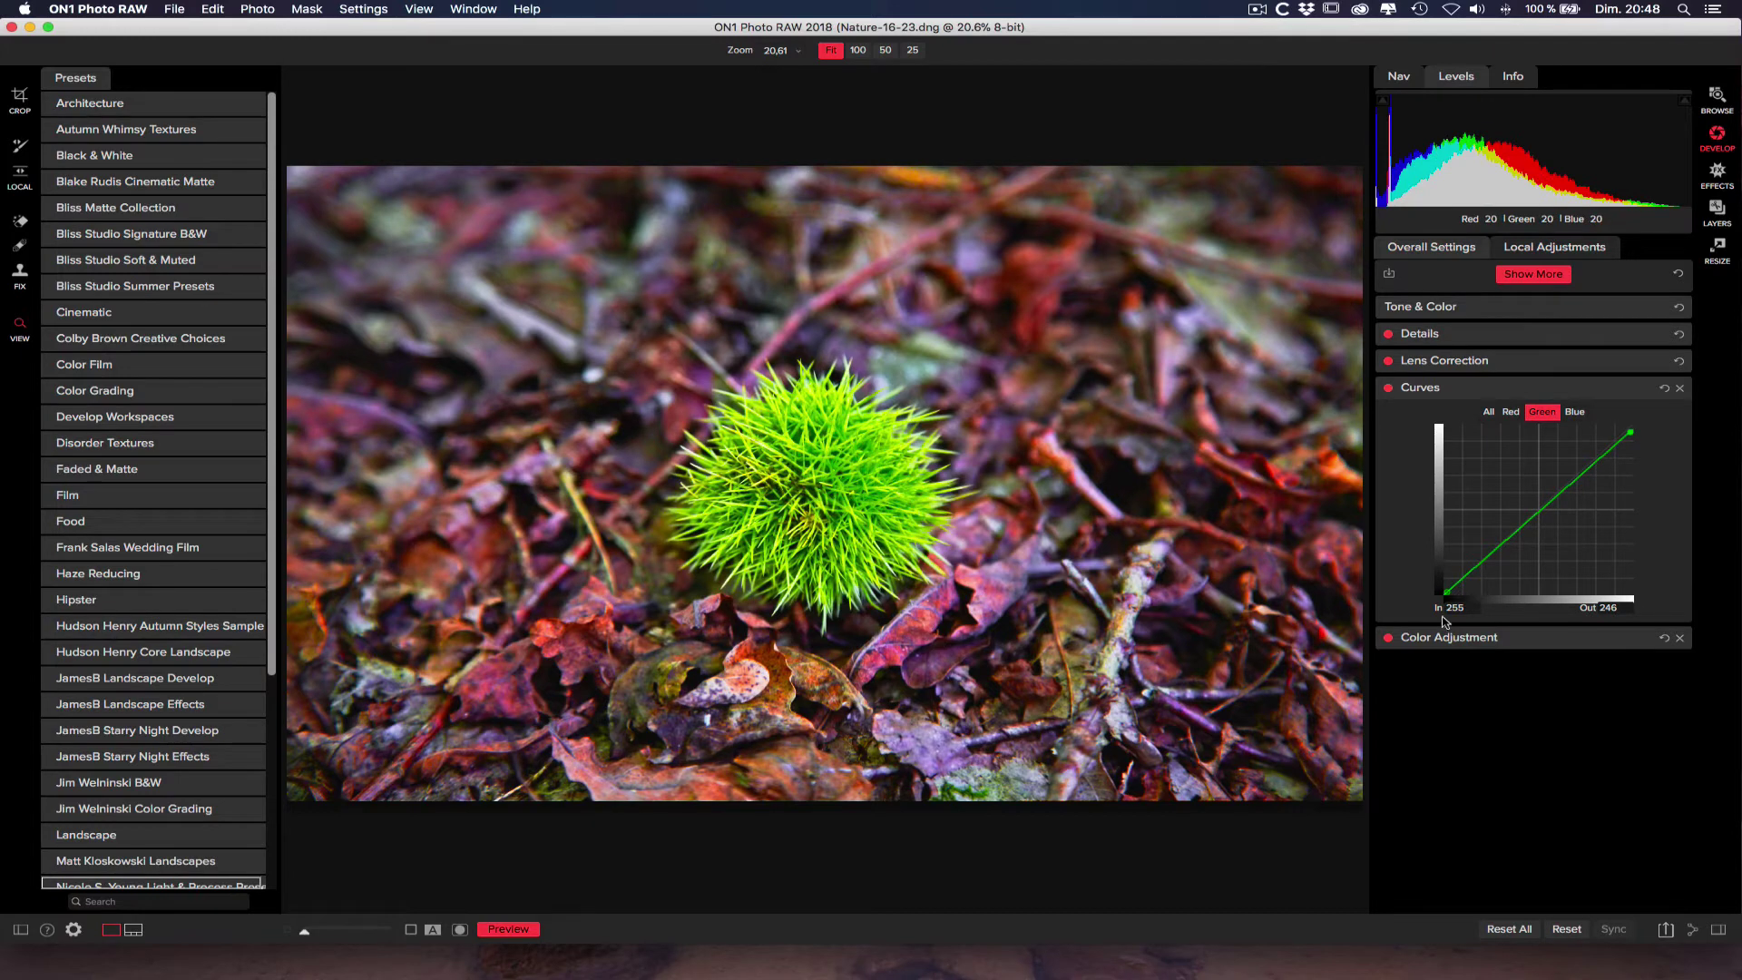
drag(1446, 594, 1440, 595)
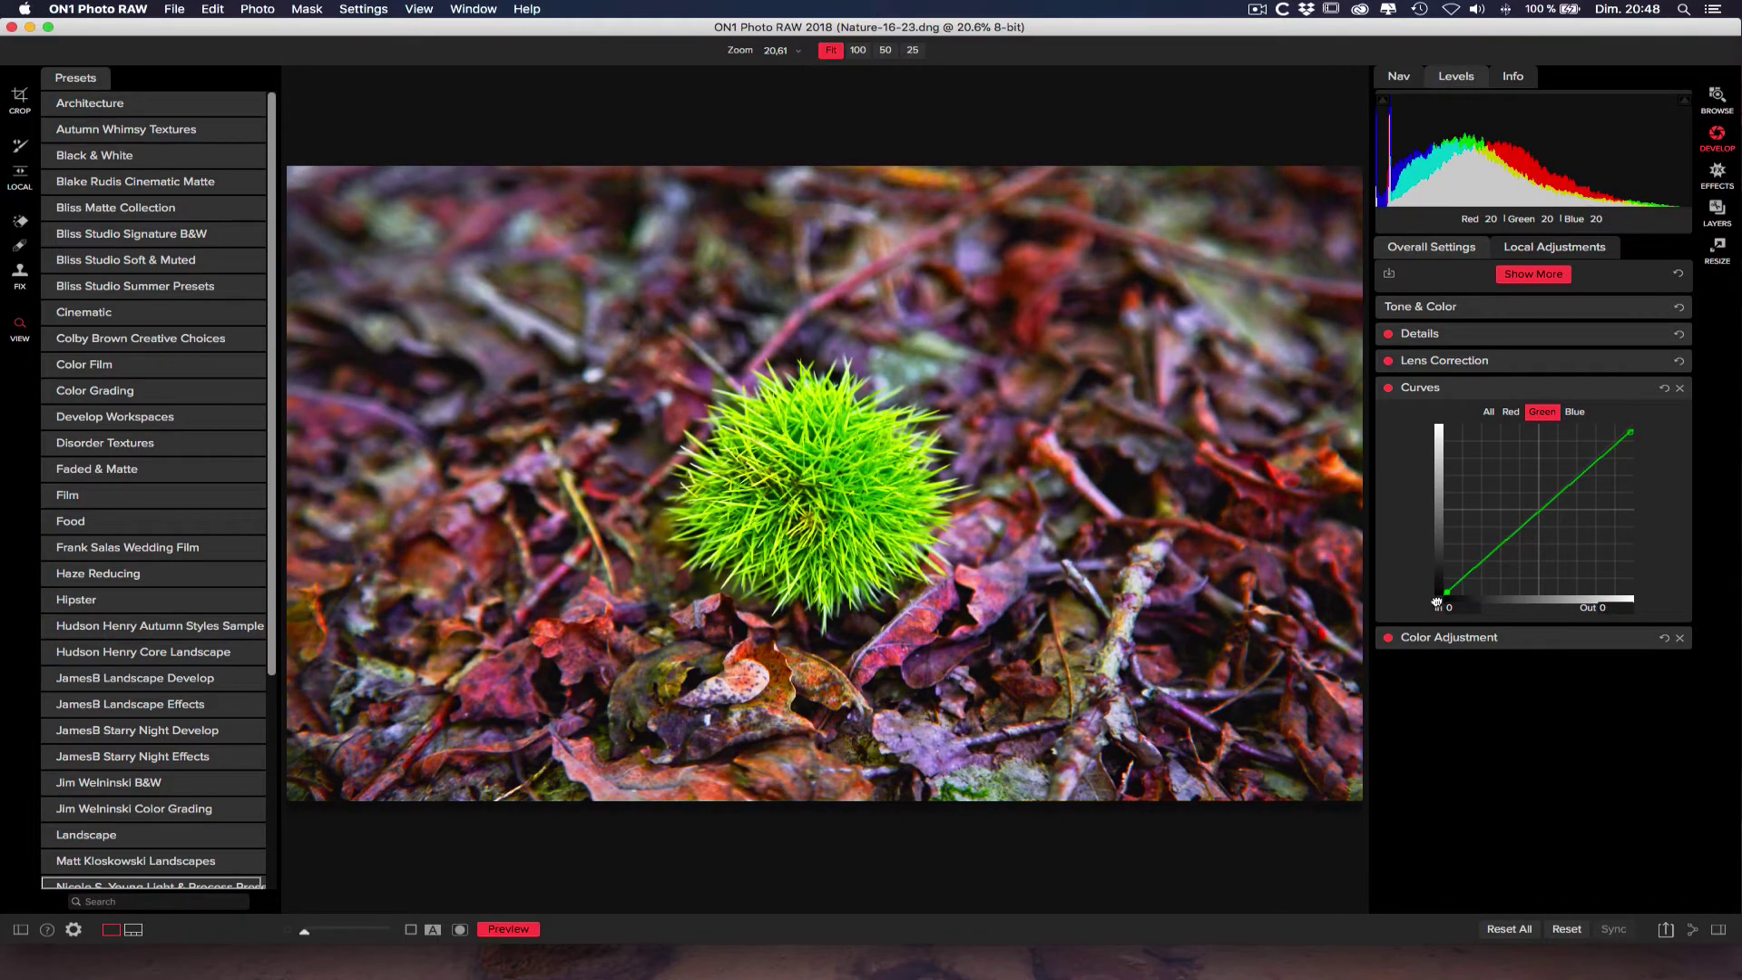
click(1536, 512)
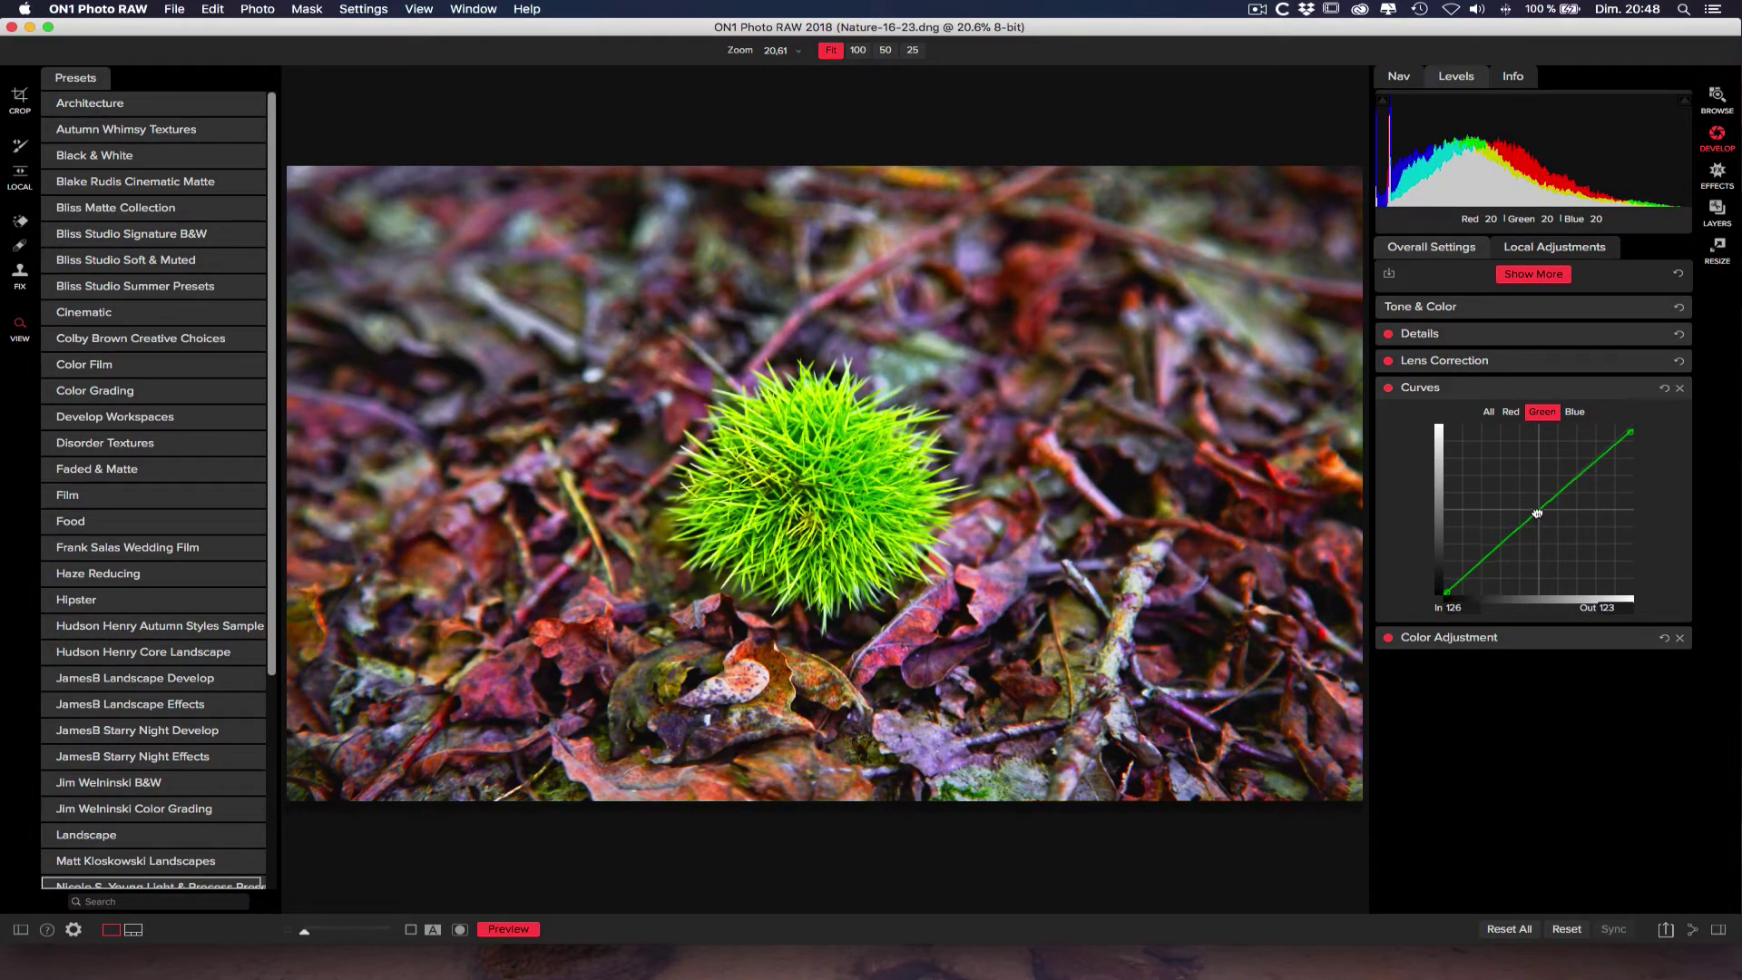
drag(1537, 514, 1541, 513)
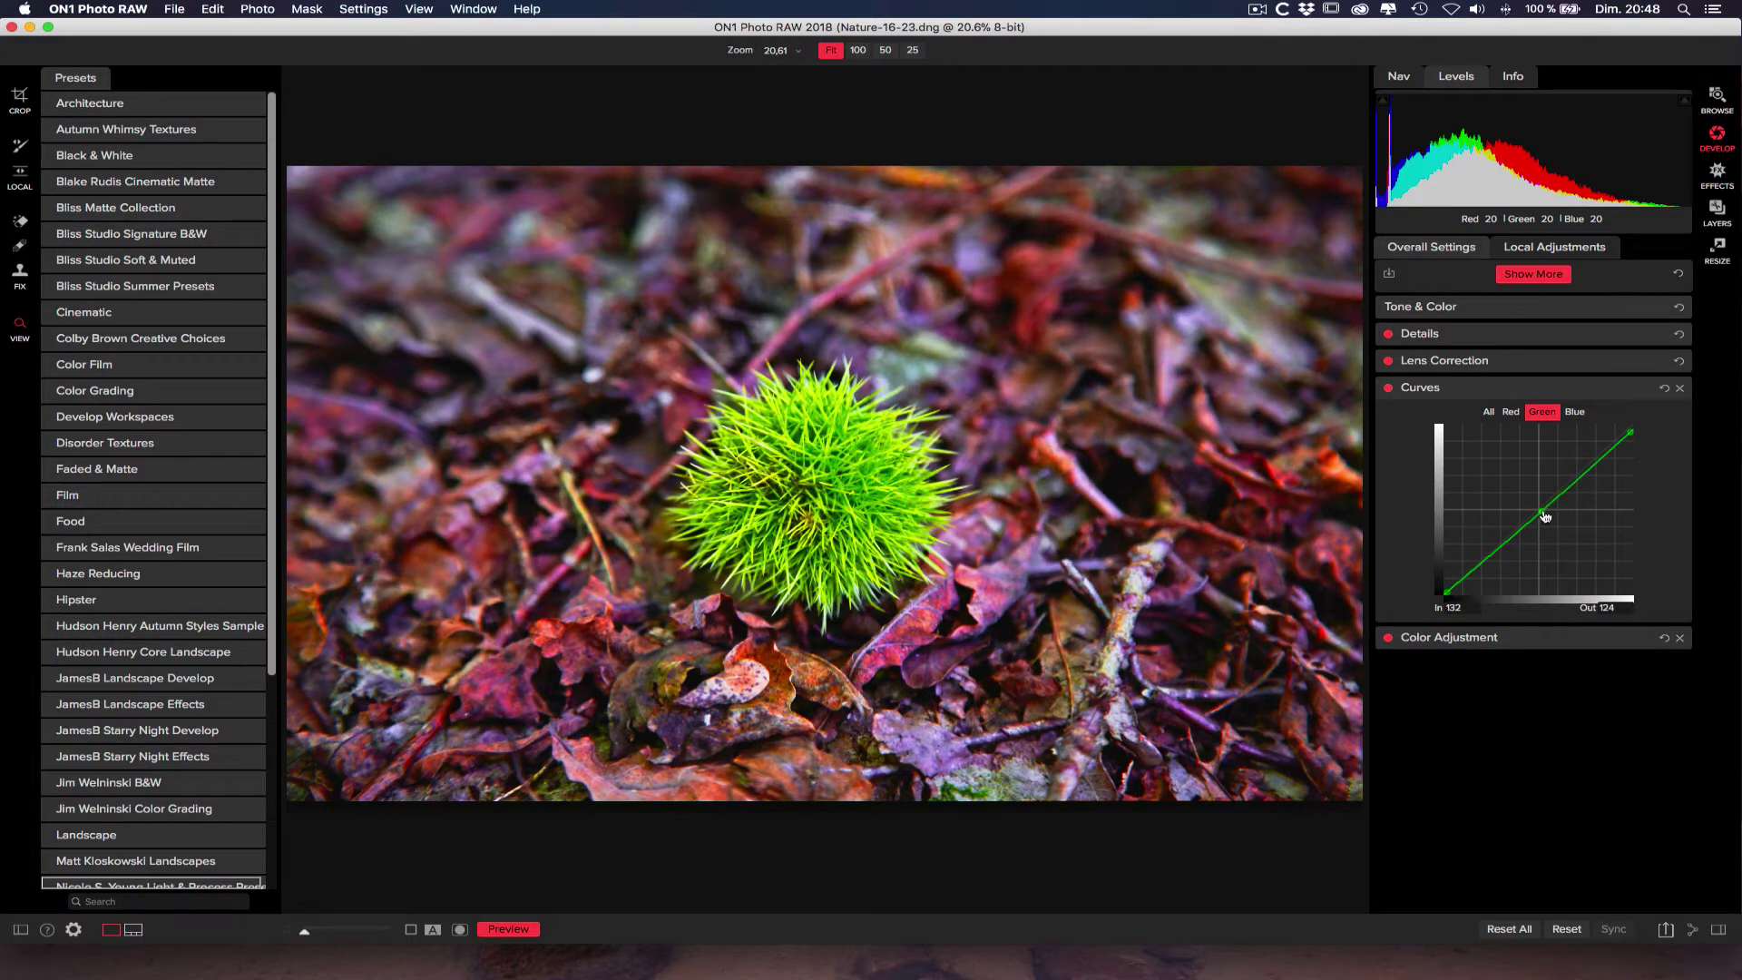
click(1389, 389)
click(1390, 390)
Step: Raise the blue curve's shadow end to output 27, anchor its midpoint, and slightly lower its highlight end
click(1574, 413)
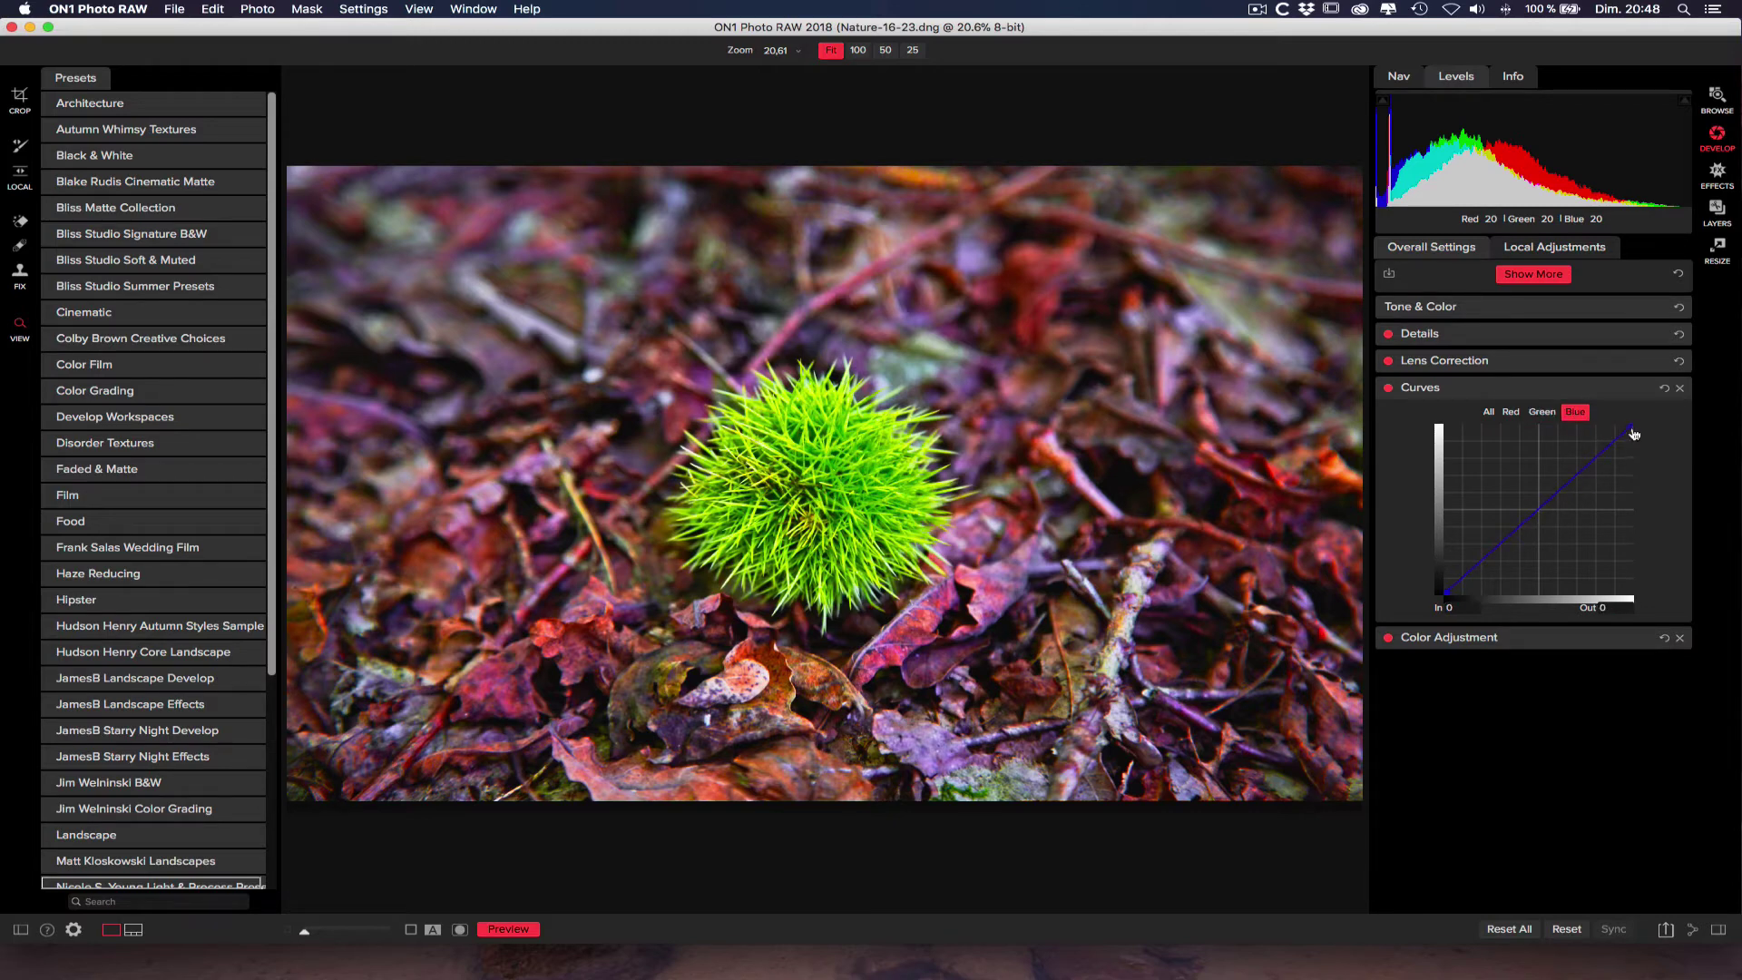
mouse_move(1633, 433)
mouse_down()
mouse_move(1611, 425)
mouse_move(1635, 445)
mouse_move(1631, 427)
mouse_up()
click(1539, 509)
drag(1447, 598, 1440, 584)
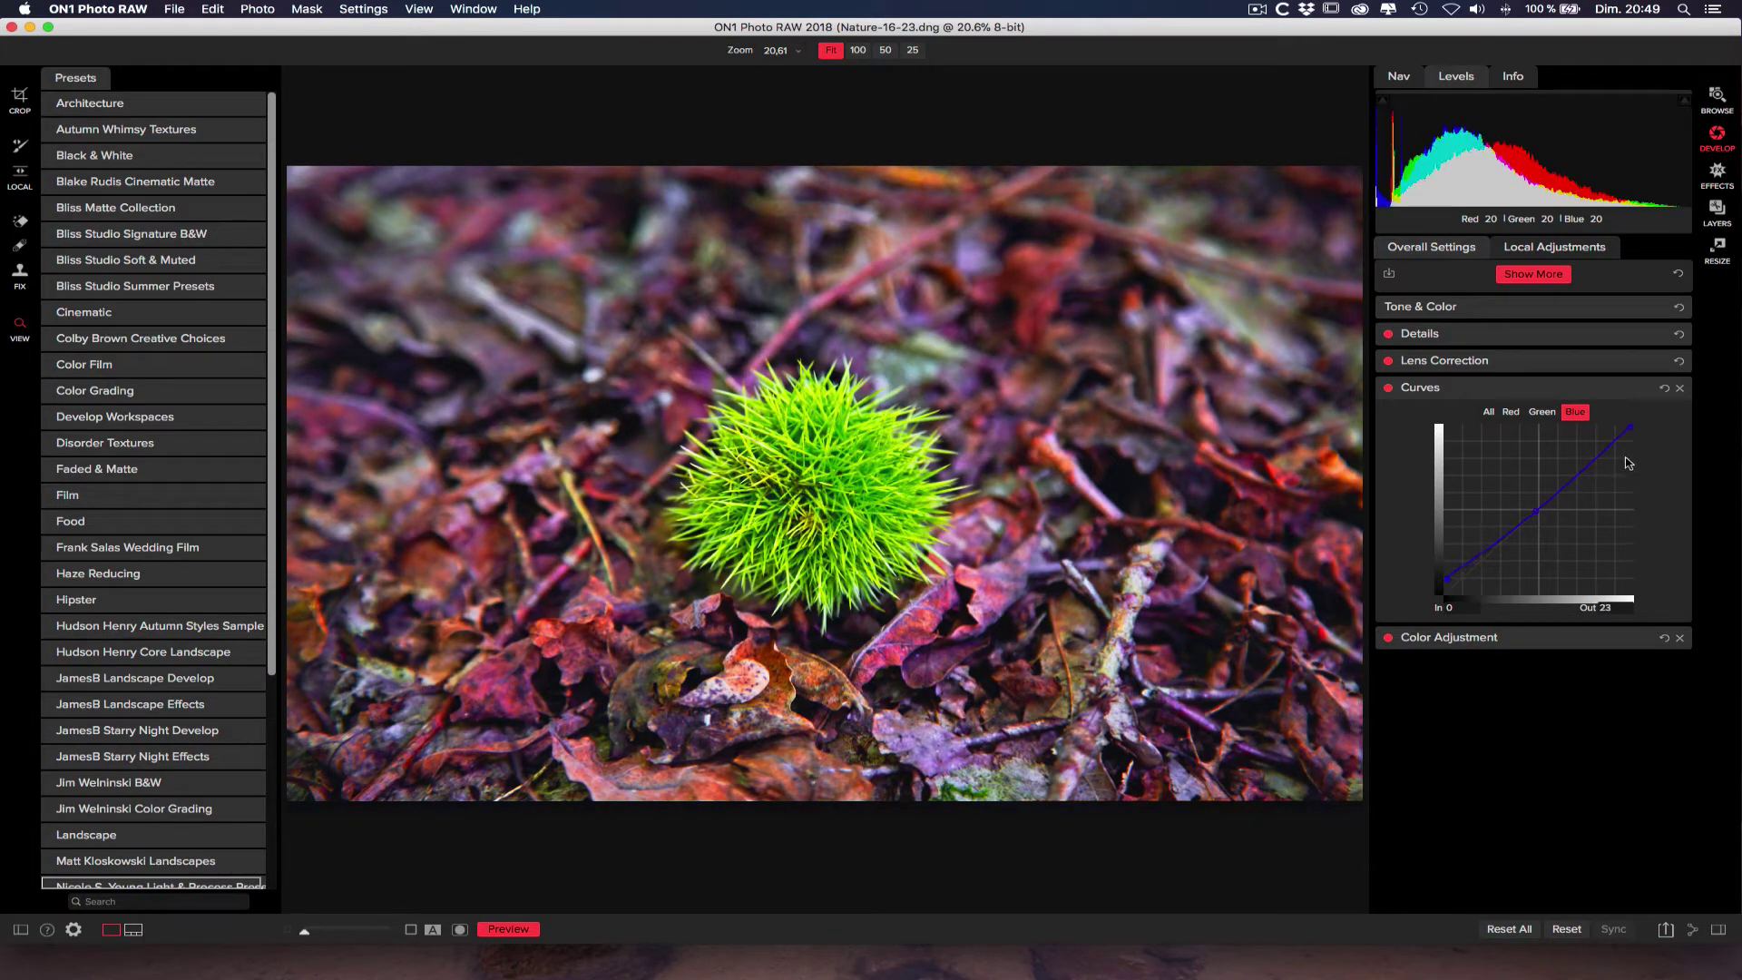
drag(1631, 427, 1639, 443)
click(1537, 514)
drag(1449, 582, 1449, 576)
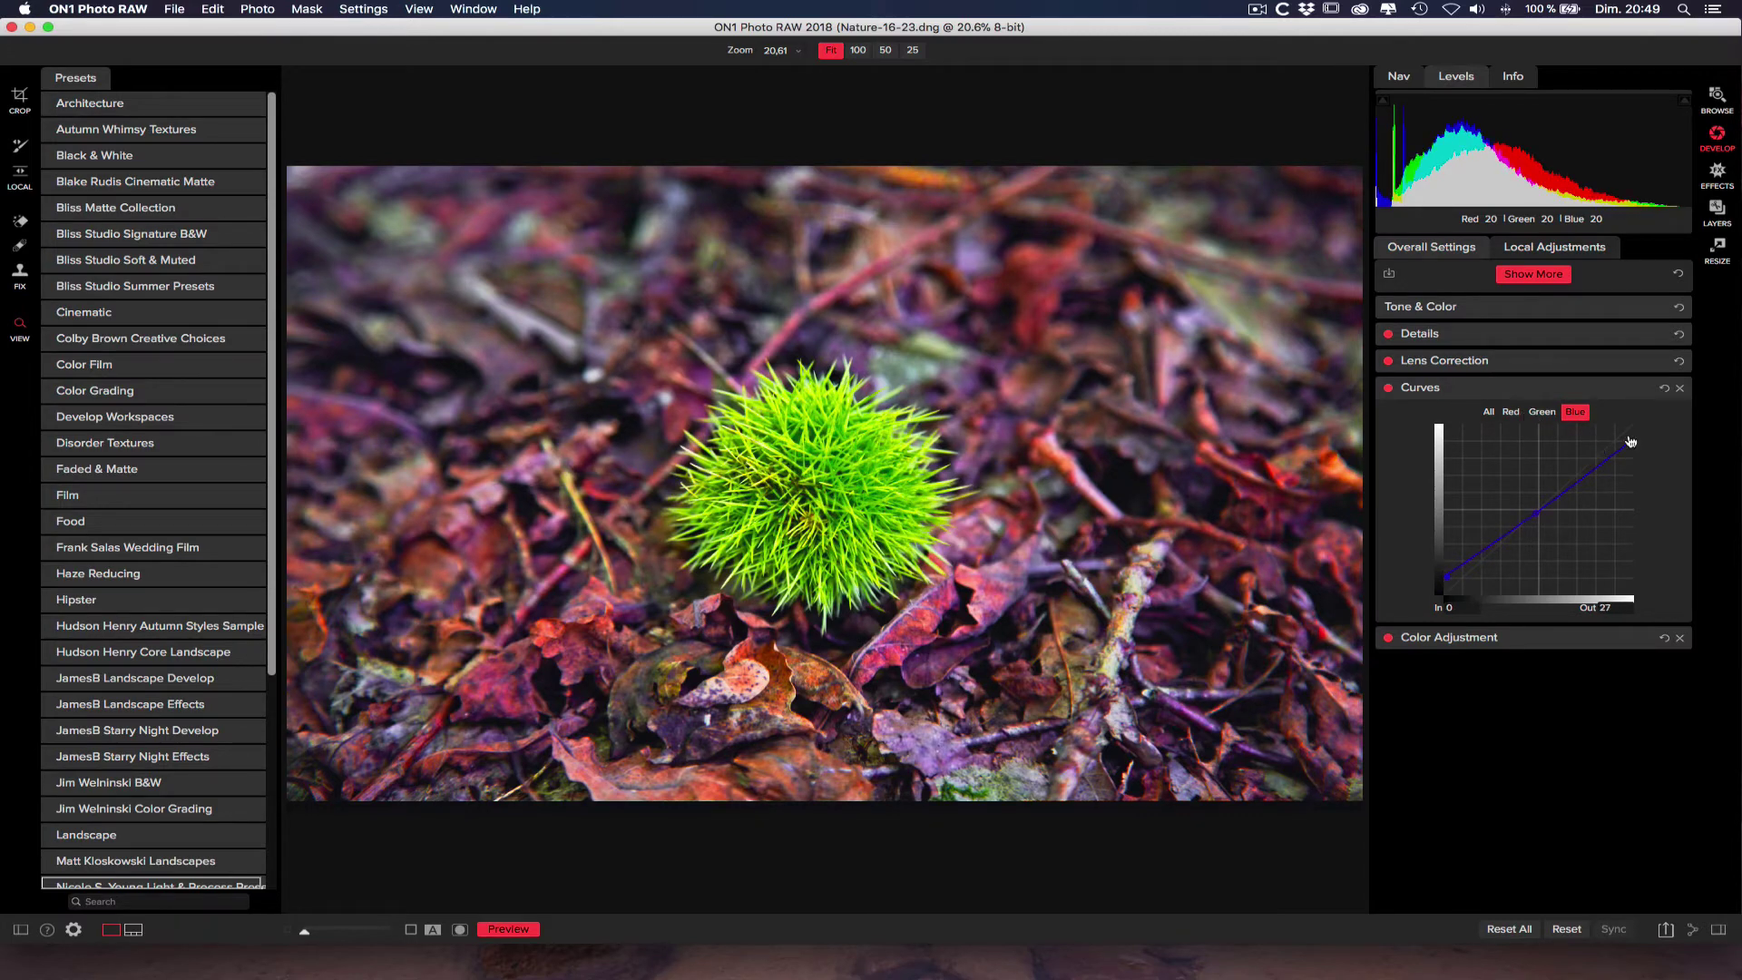
Step: Move the red curve's shadow end to input 12, output 0, and raise the all-channels shadow point to input 37, output 45
click(1511, 412)
drag(1449, 597, 1452, 598)
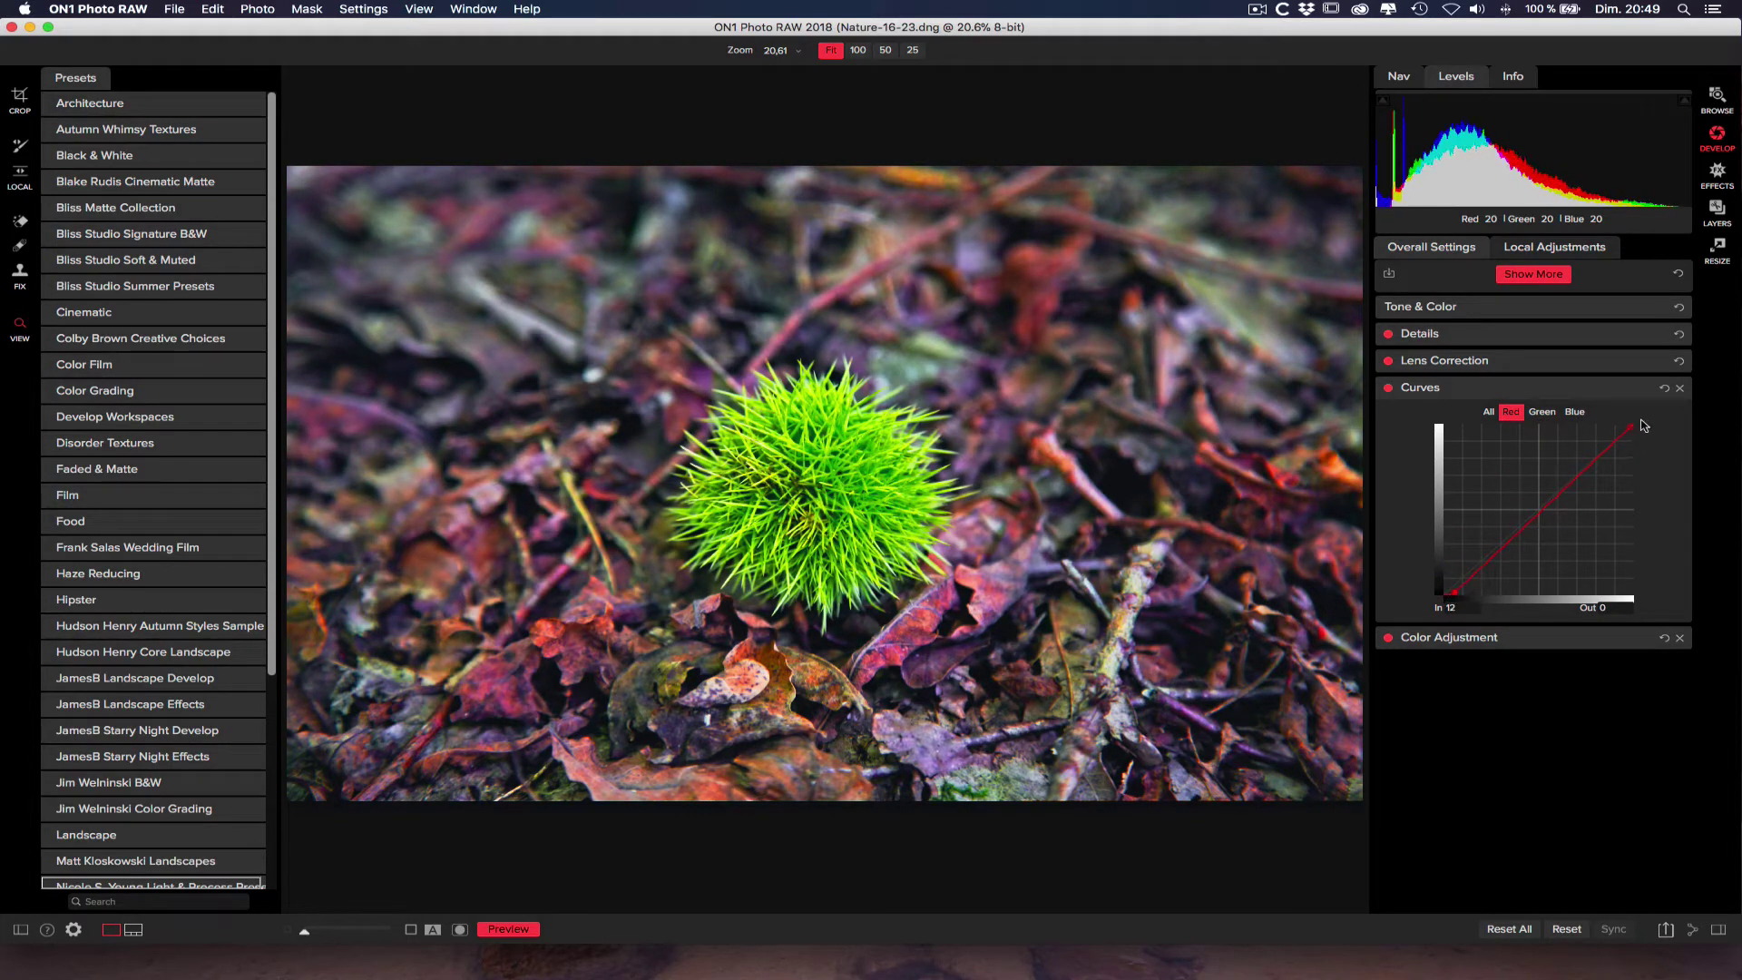
drag(1631, 426, 1635, 429)
click(1488, 411)
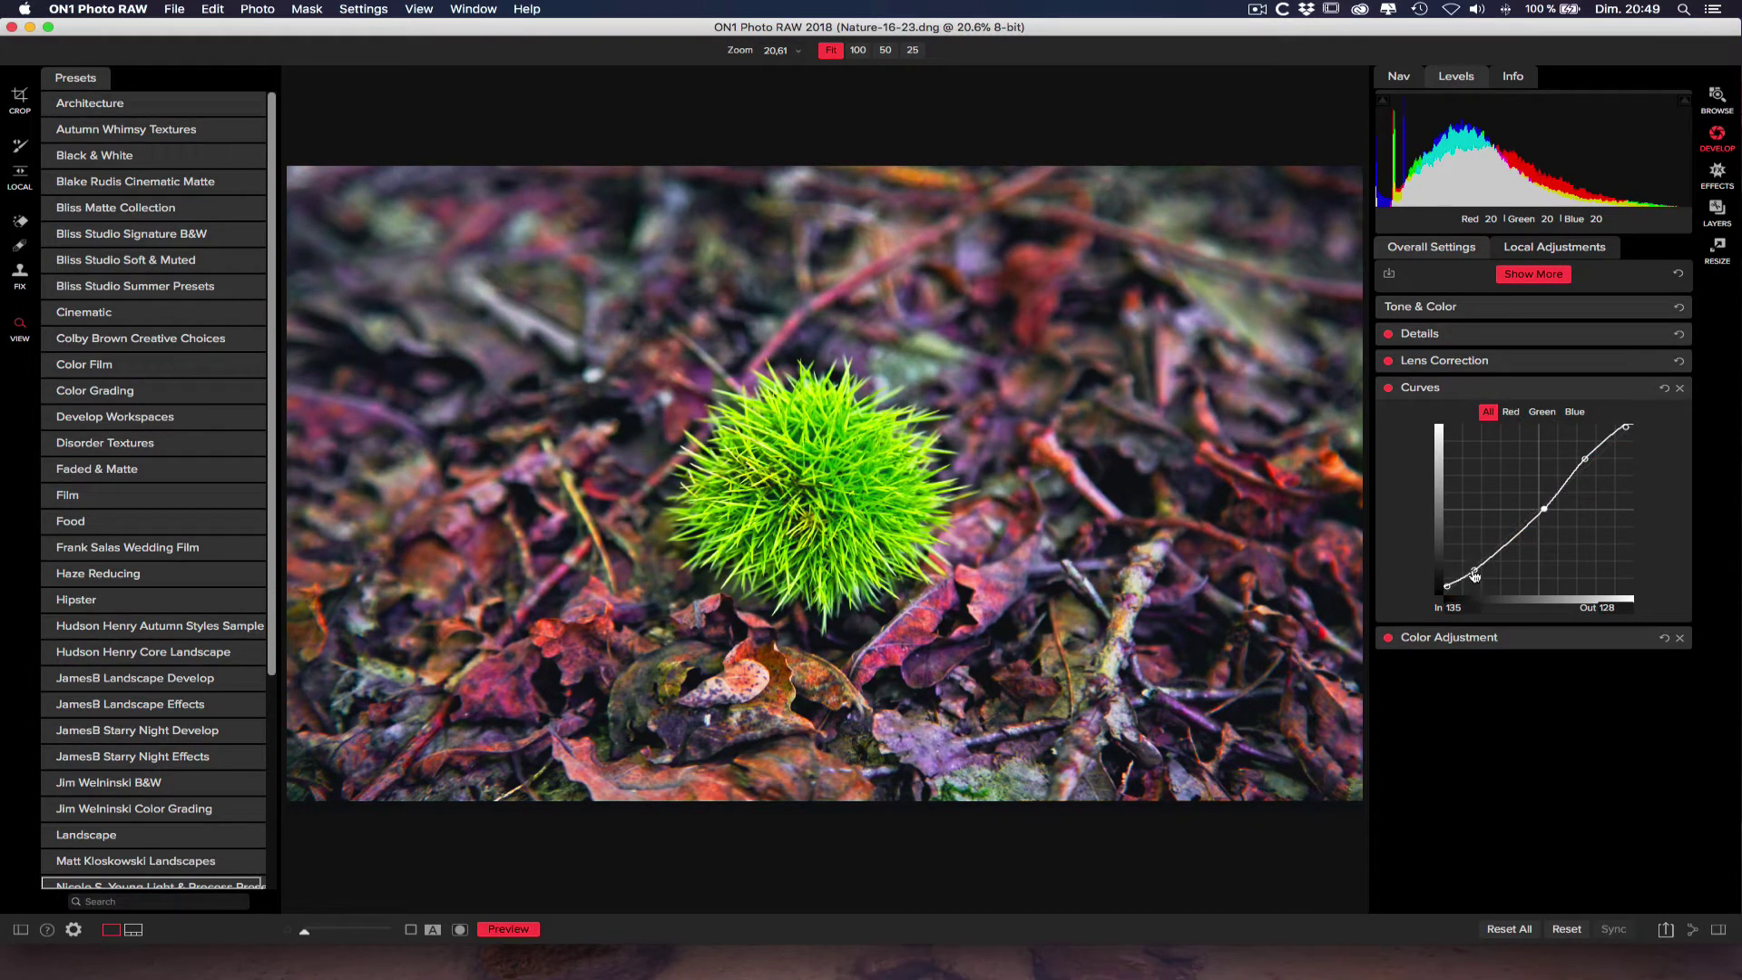
drag(1475, 576, 1472, 567)
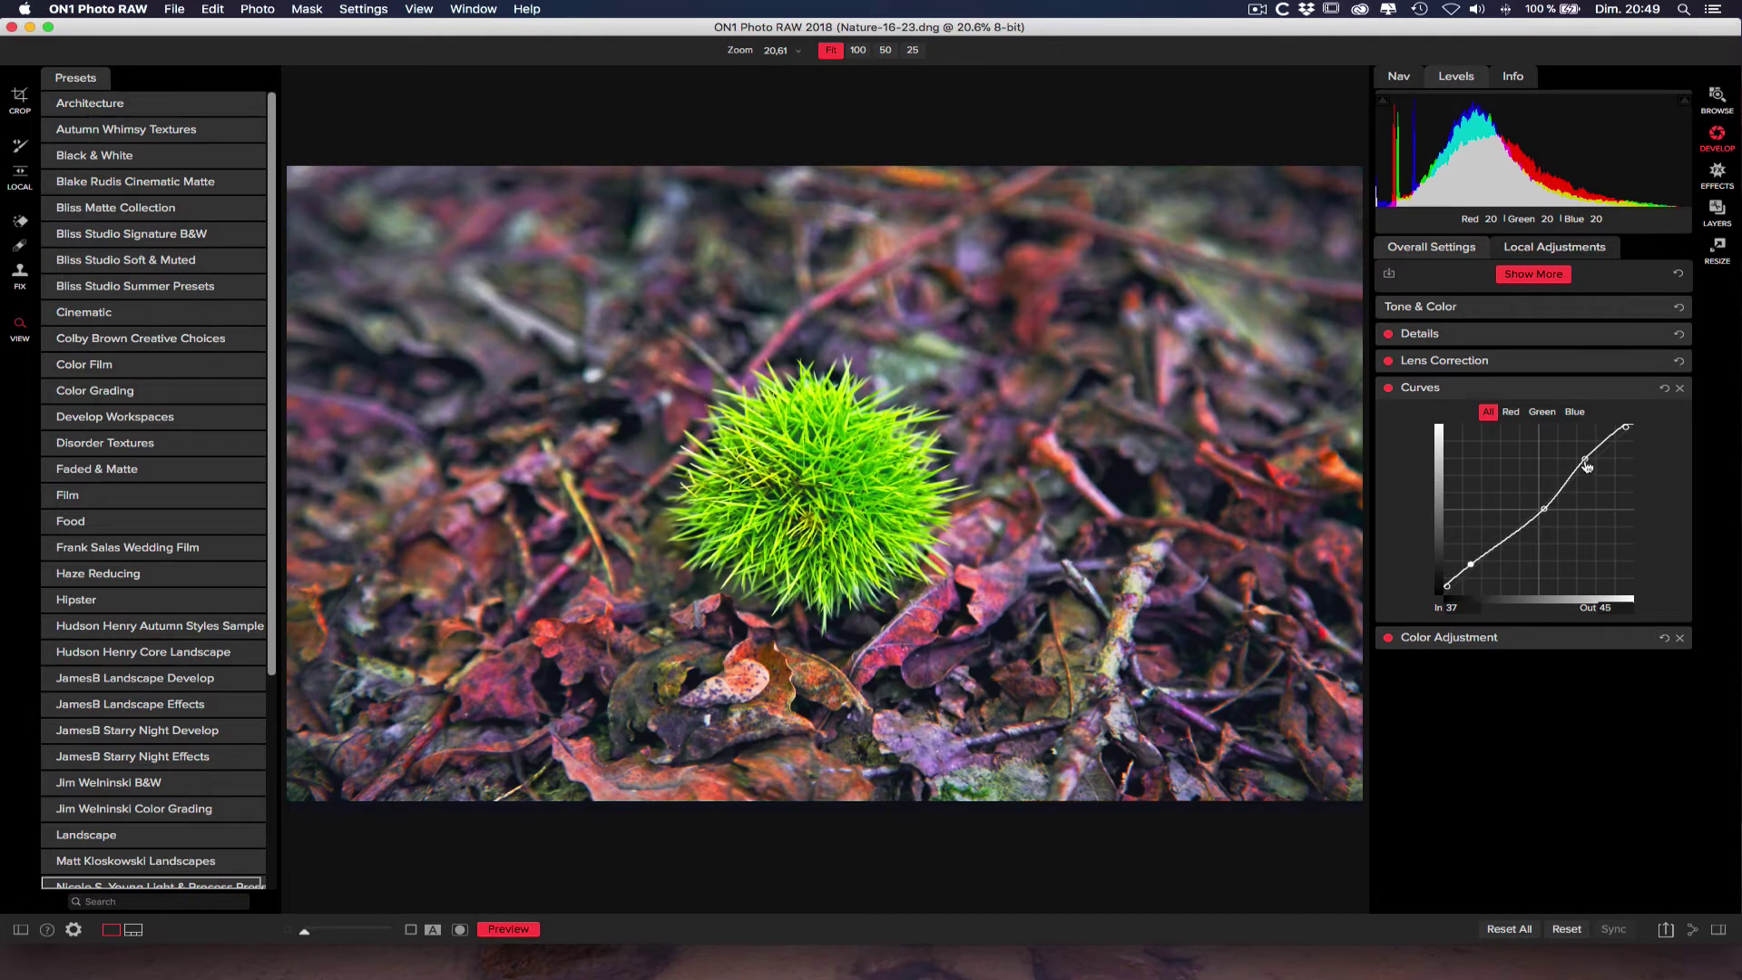
Step: Reset the Curves filter and flatten the all-channels curve with its highlight end at output 226 and shadow end at output 23
drag(1585, 460, 1631, 446)
click(1664, 388)
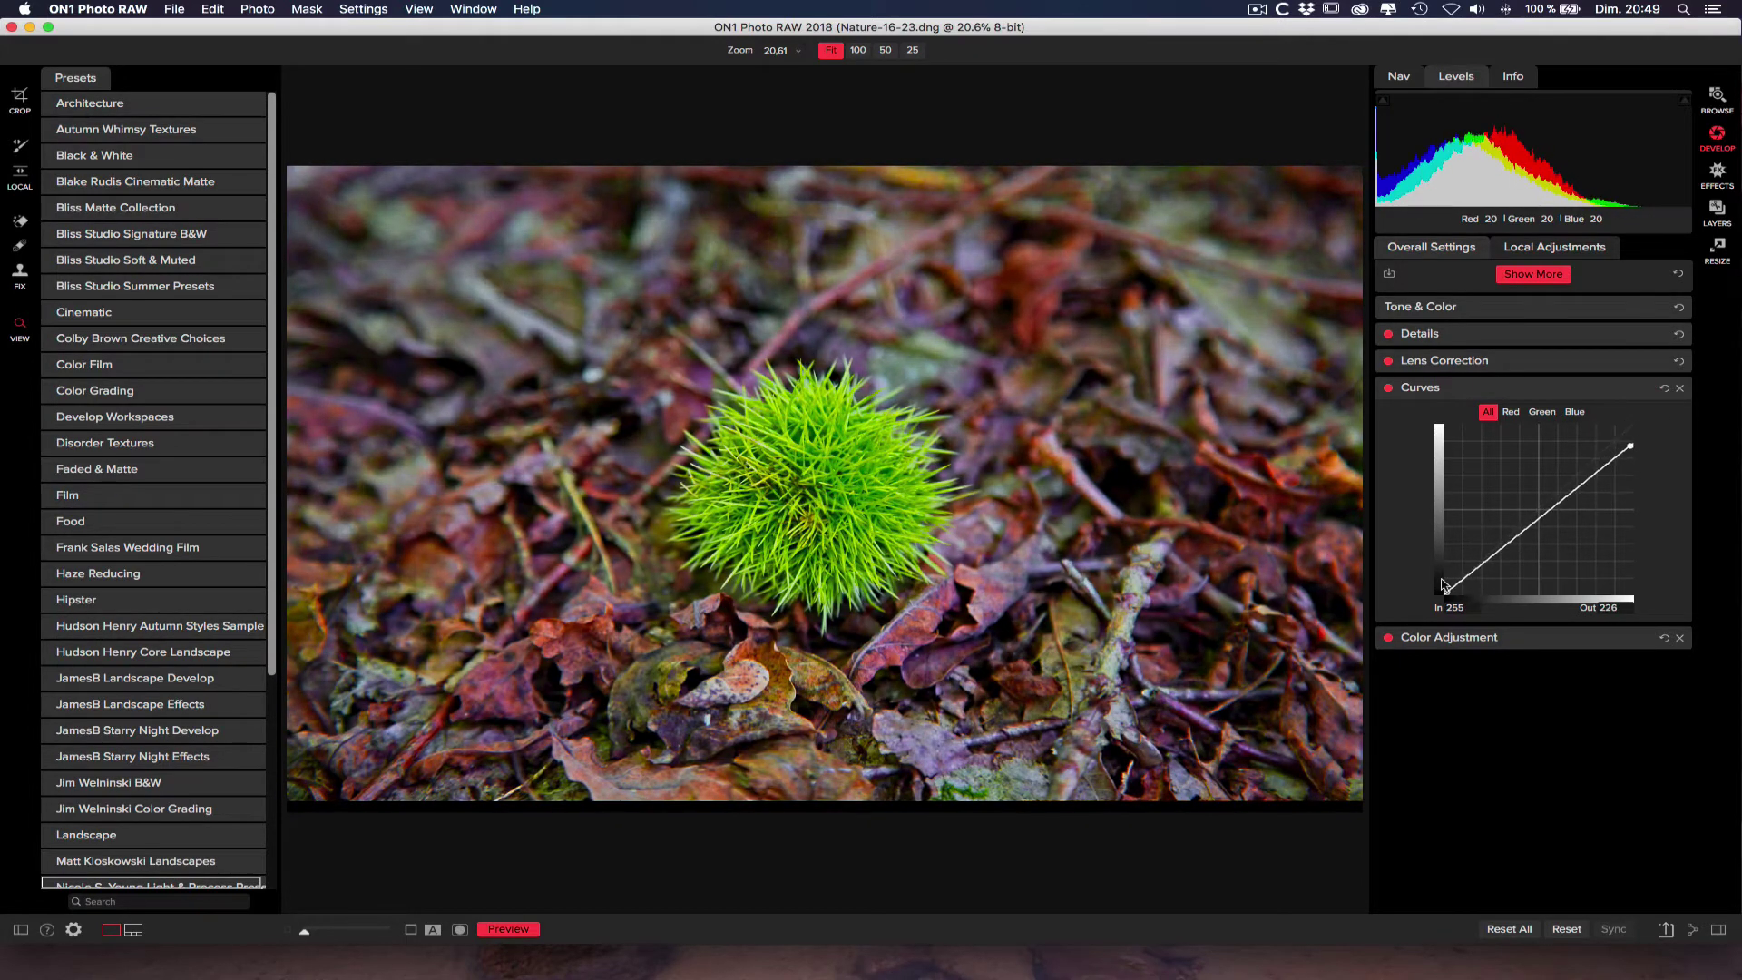
drag(1444, 586, 1447, 578)
Step: Set the blue curve's highlight end to output 219, its shadow end to output 29, and its midpoint to input 132, output 115
click(1575, 412)
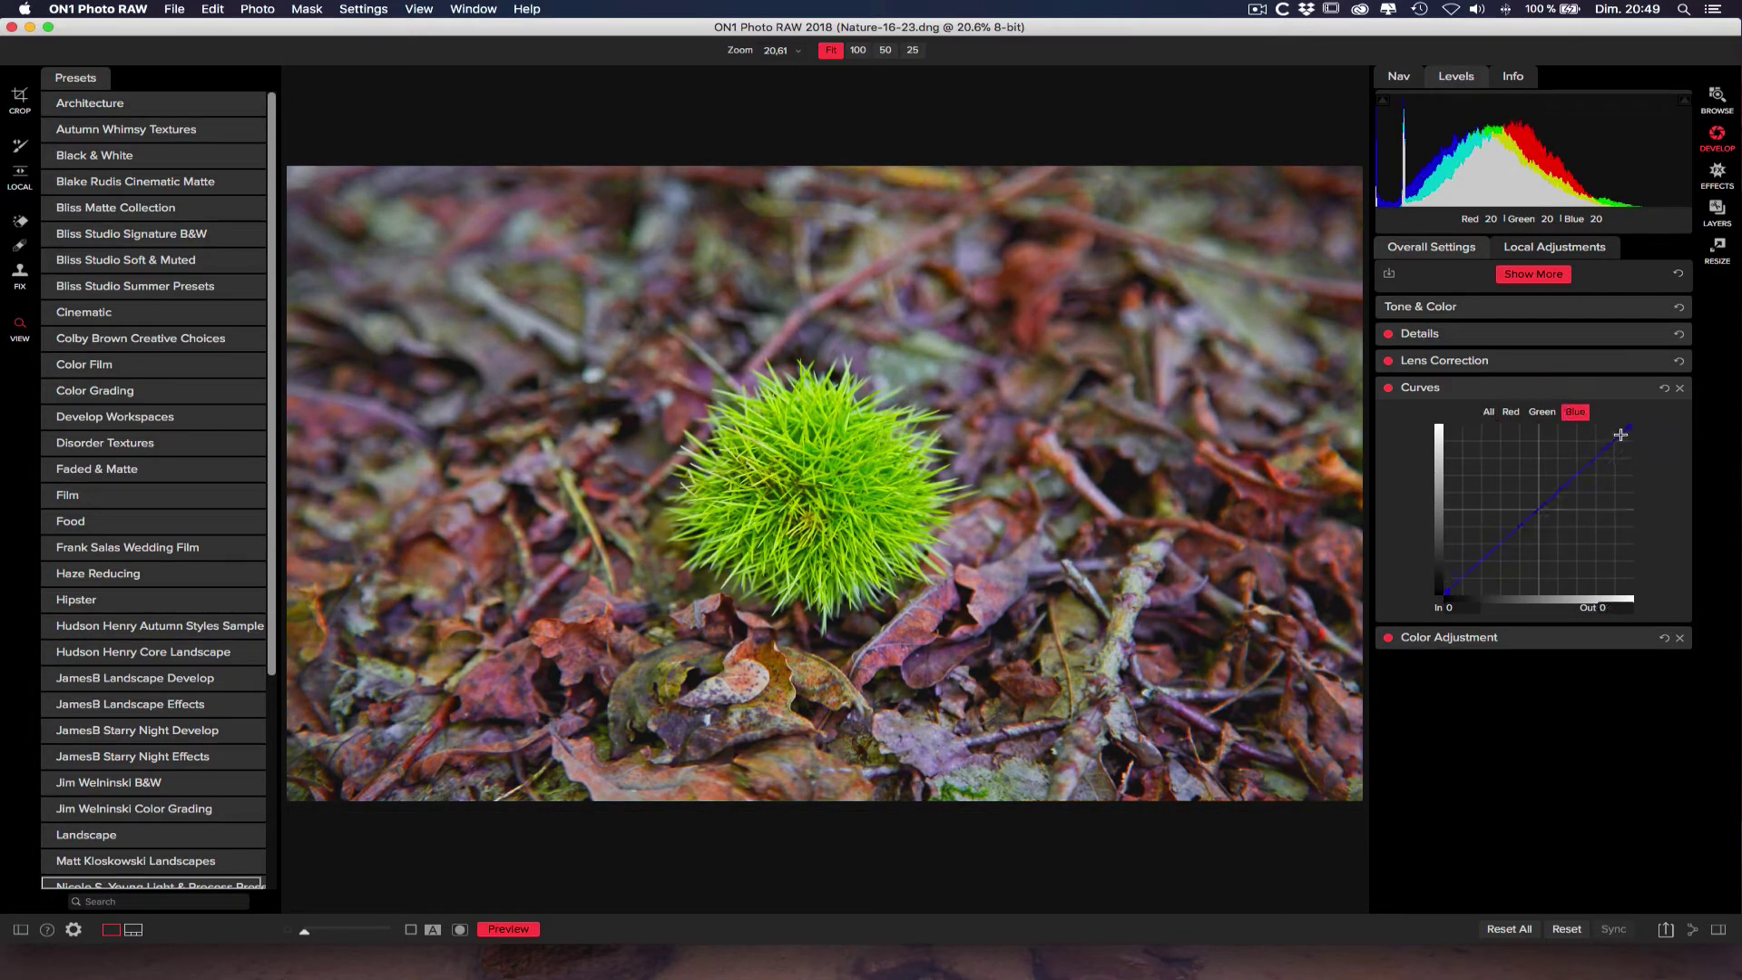
drag(1631, 428, 1630, 449)
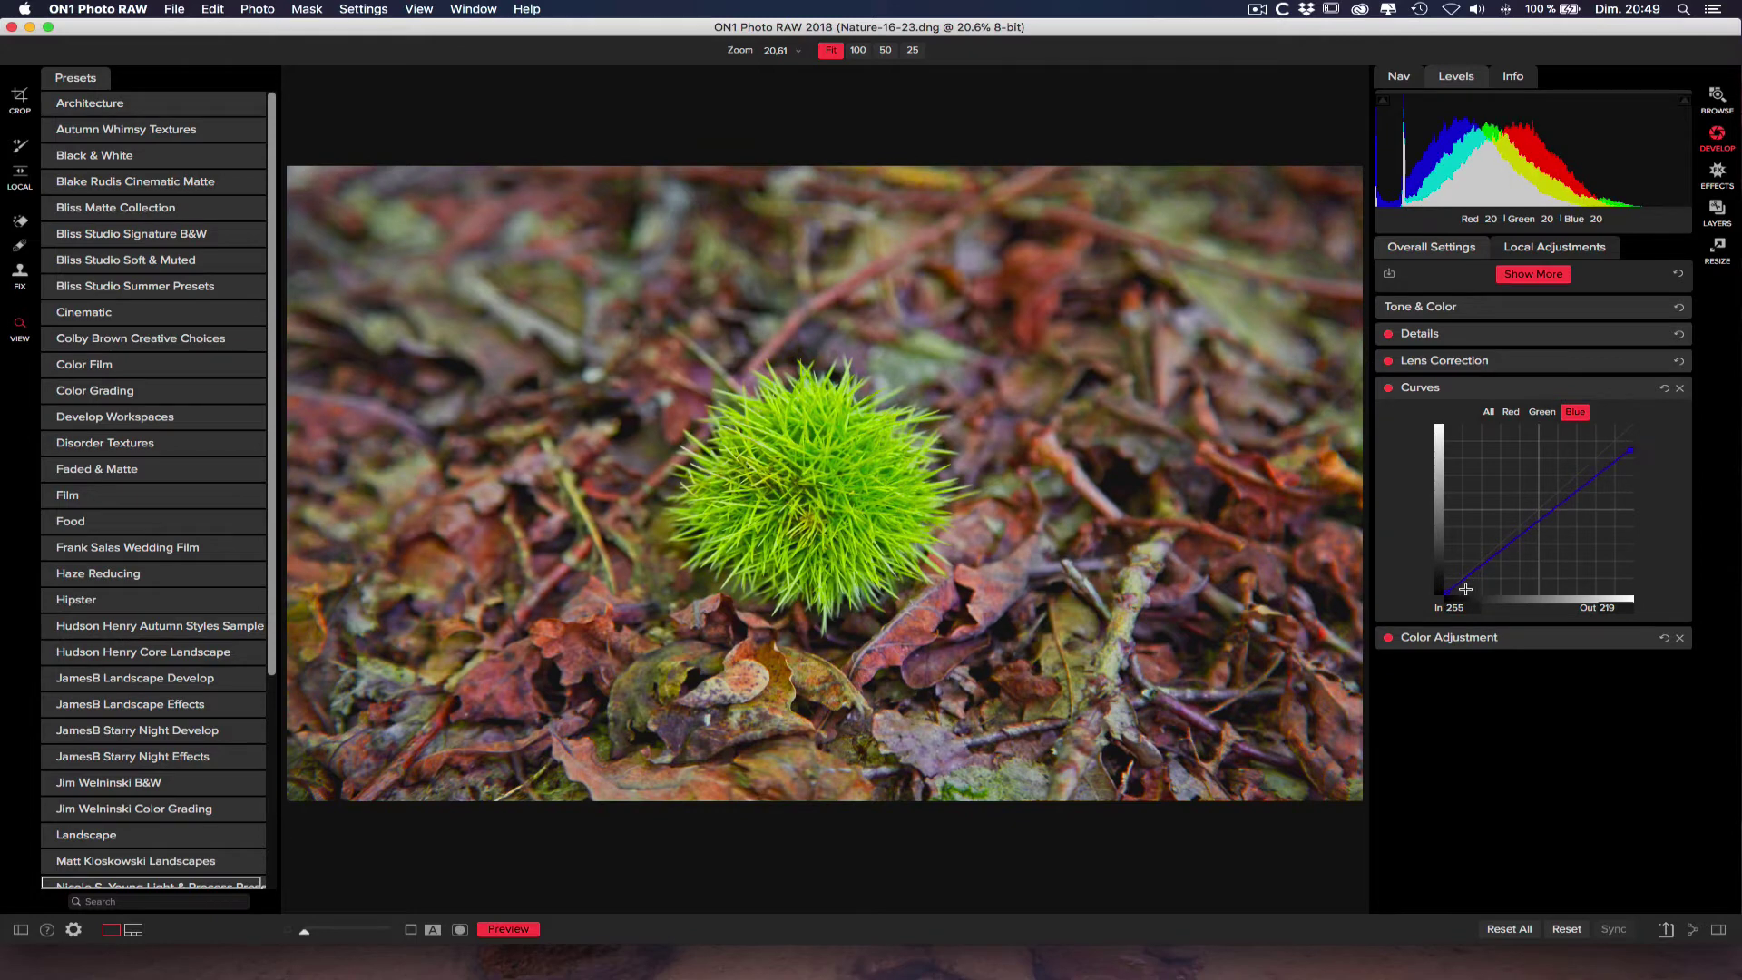
drag(1444, 594, 1447, 575)
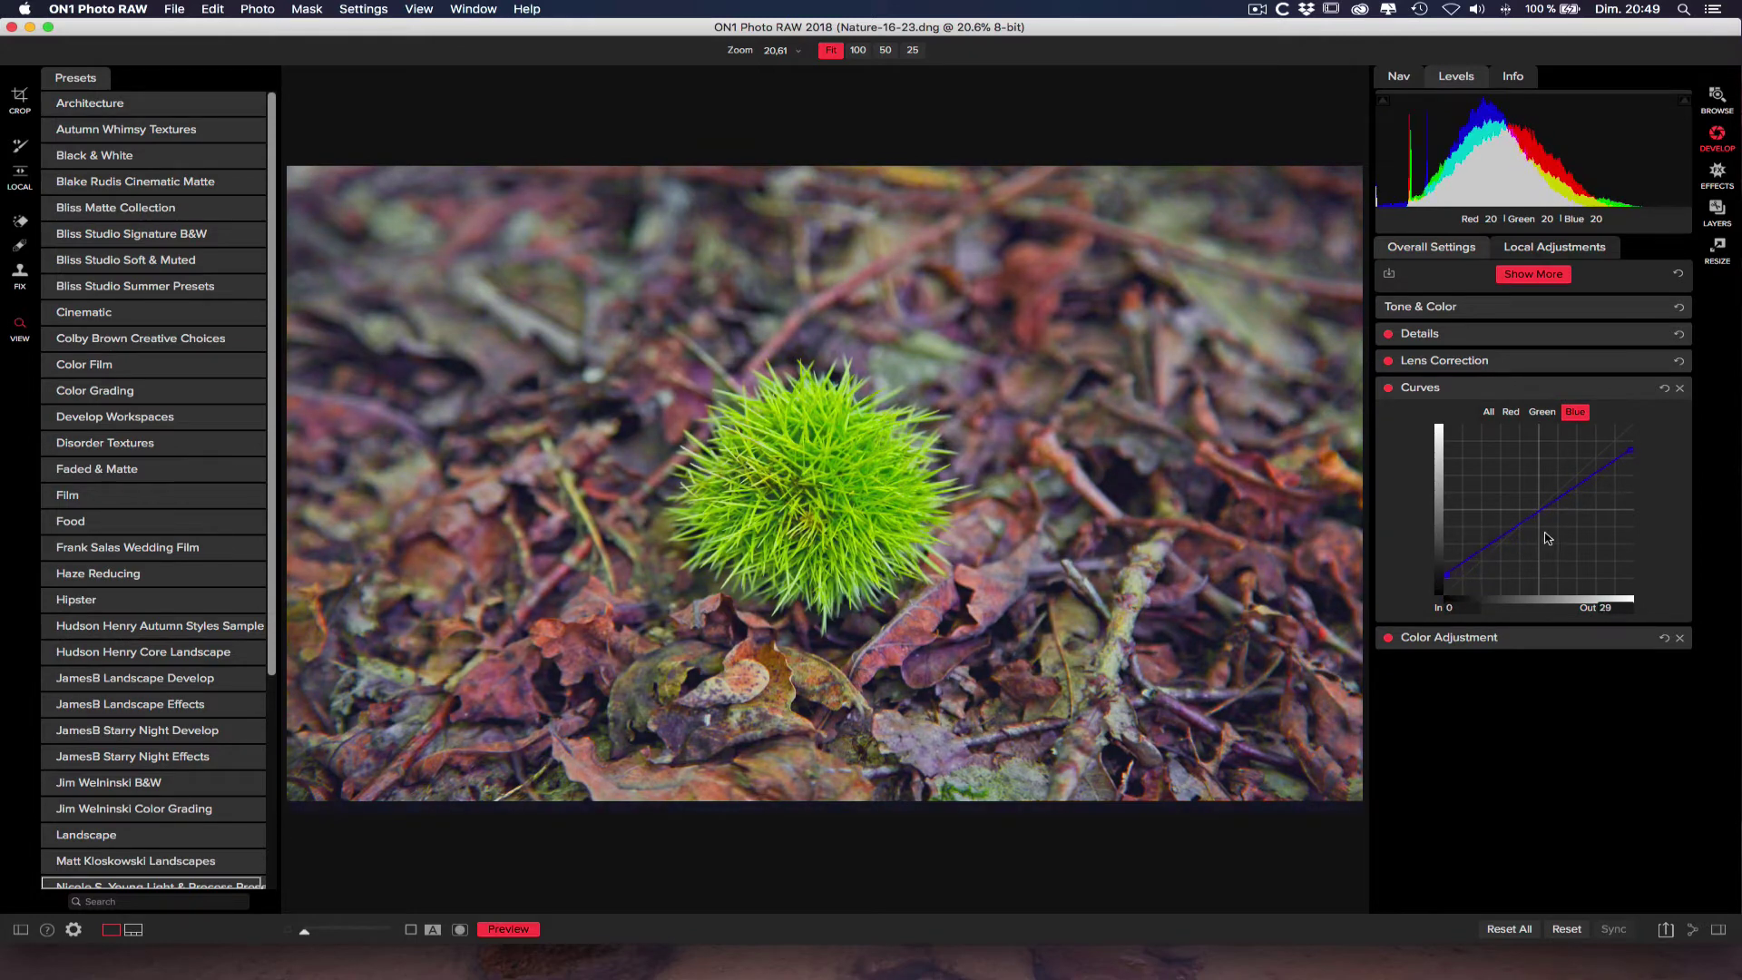
drag(1539, 514, 1540, 518)
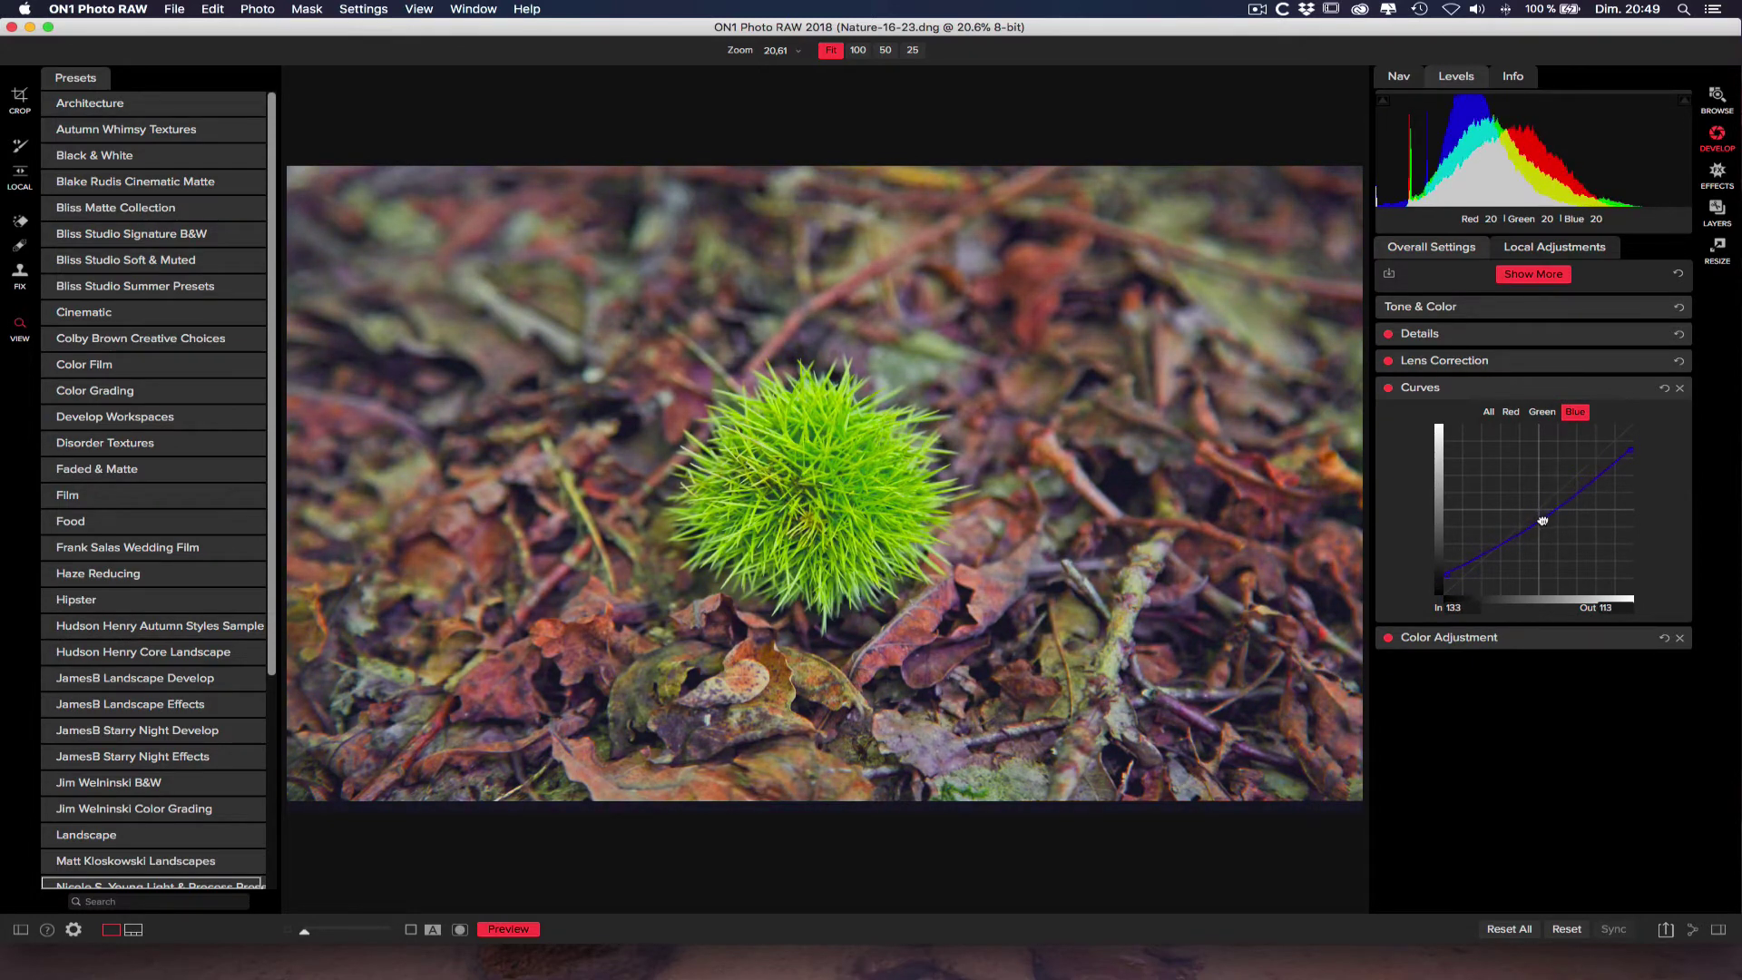
Step: Lower the green curve's midpoint to input 130, output 122, and raise the red curve's midpoint to input 126, output 134
click(1543, 412)
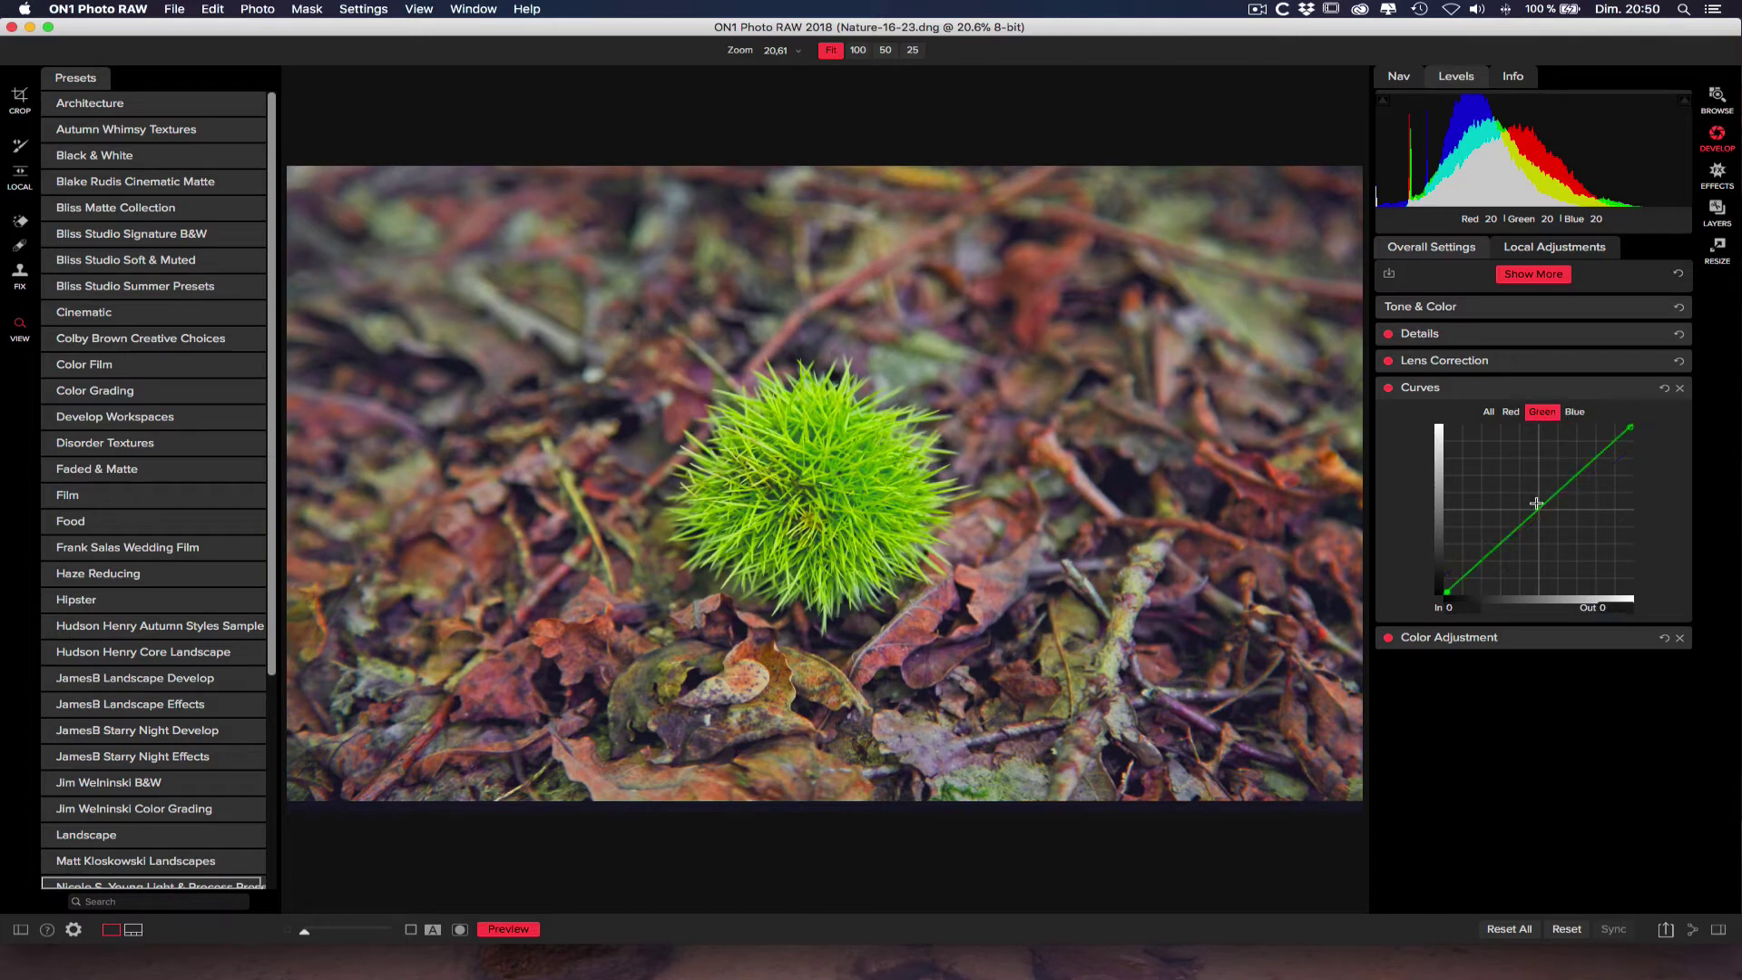
drag(1536, 503, 1540, 513)
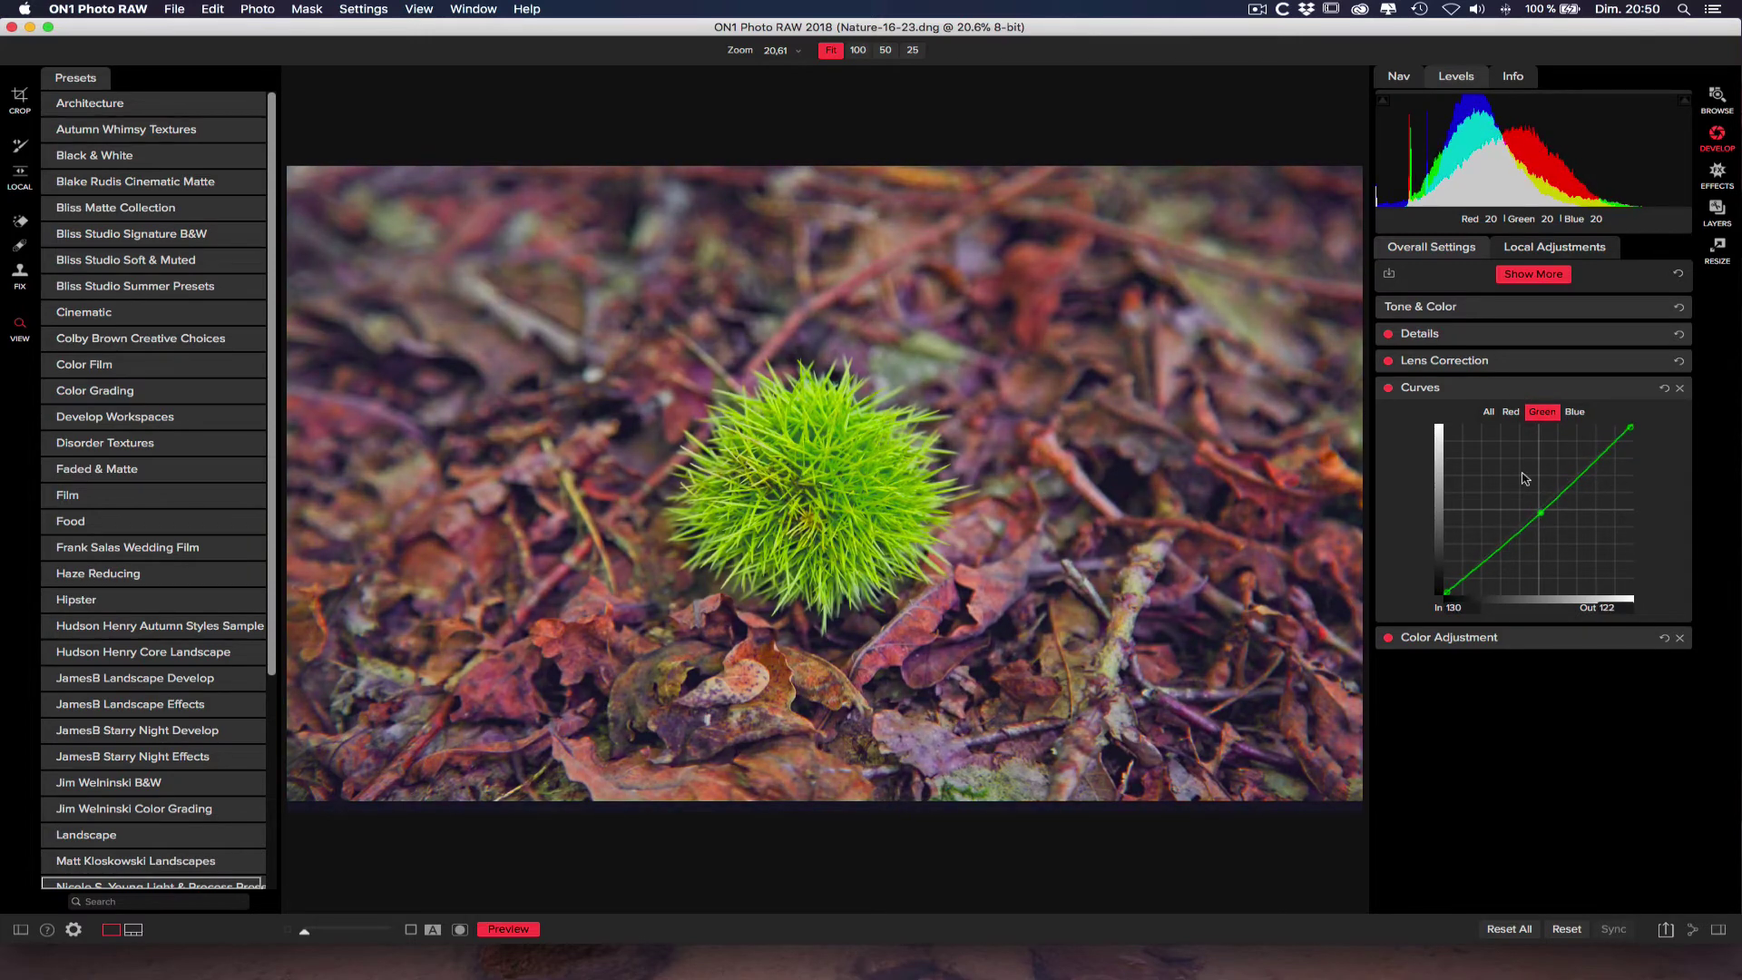
click(1511, 415)
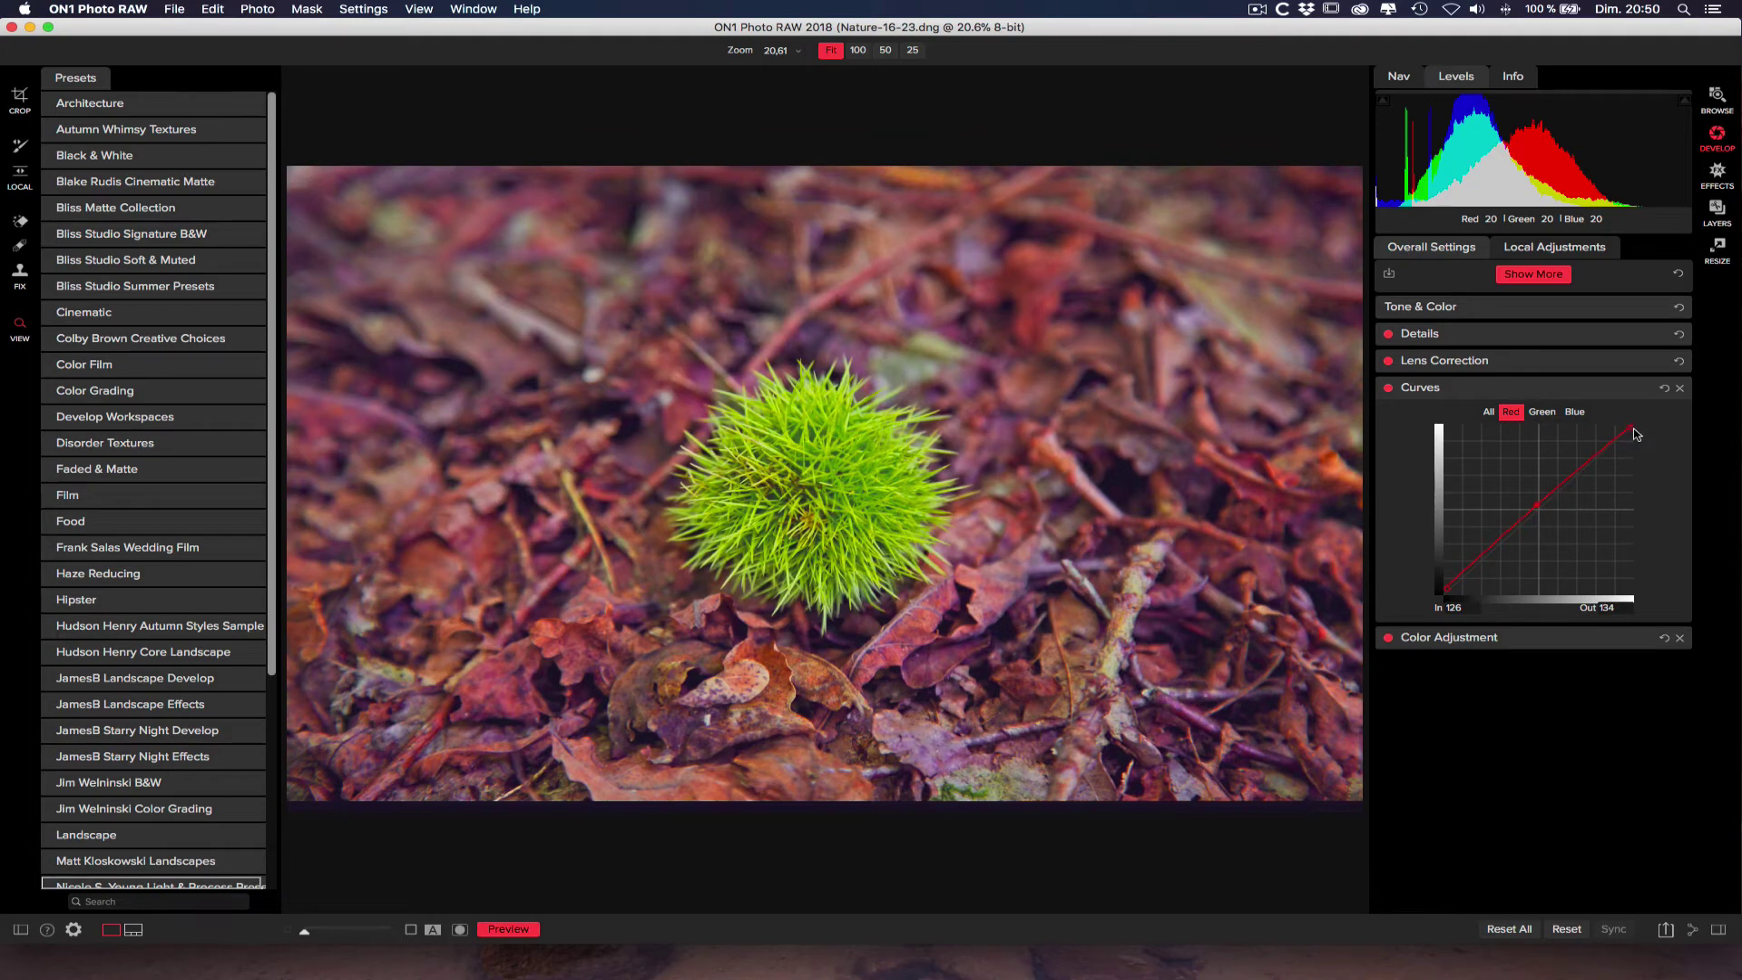
Step: Shape the all-channels curve with a shadow end output of 13, points 28/29 and 130/123, and a highlight end output of 255
click(1489, 412)
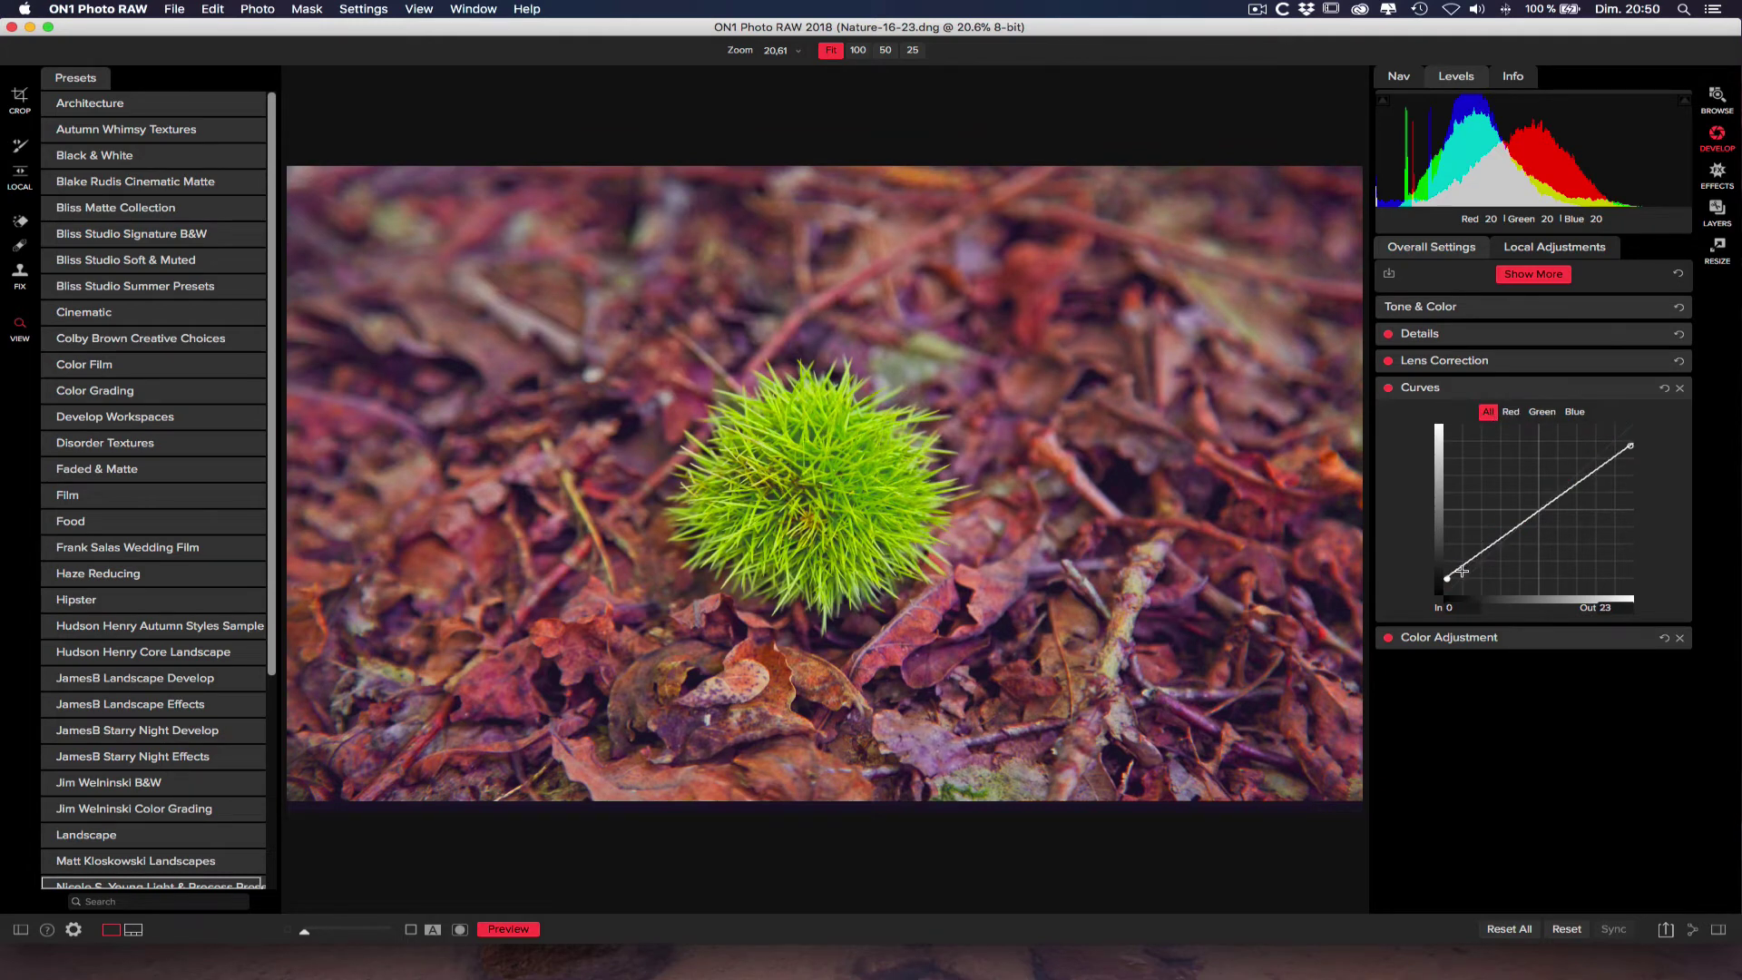
mouse_move(1461, 571)
mouse_down()
mouse_move(1448, 584)
mouse_move(1464, 574)
mouse_up()
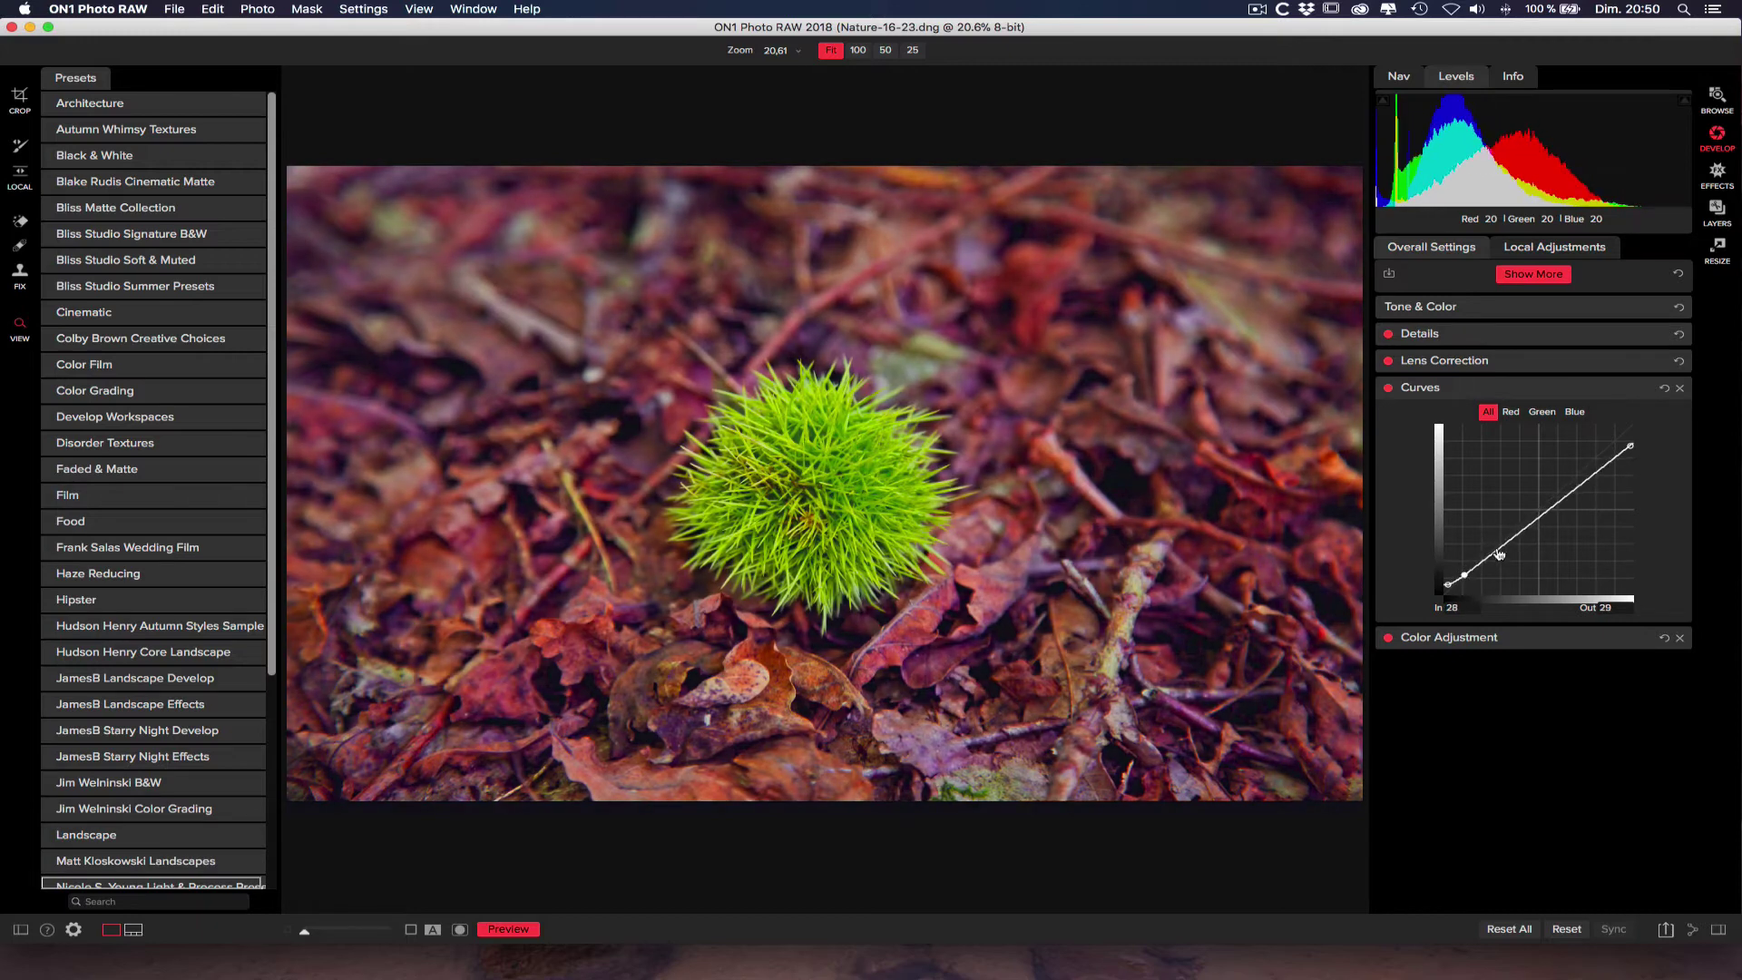
drag(1541, 511, 1541, 514)
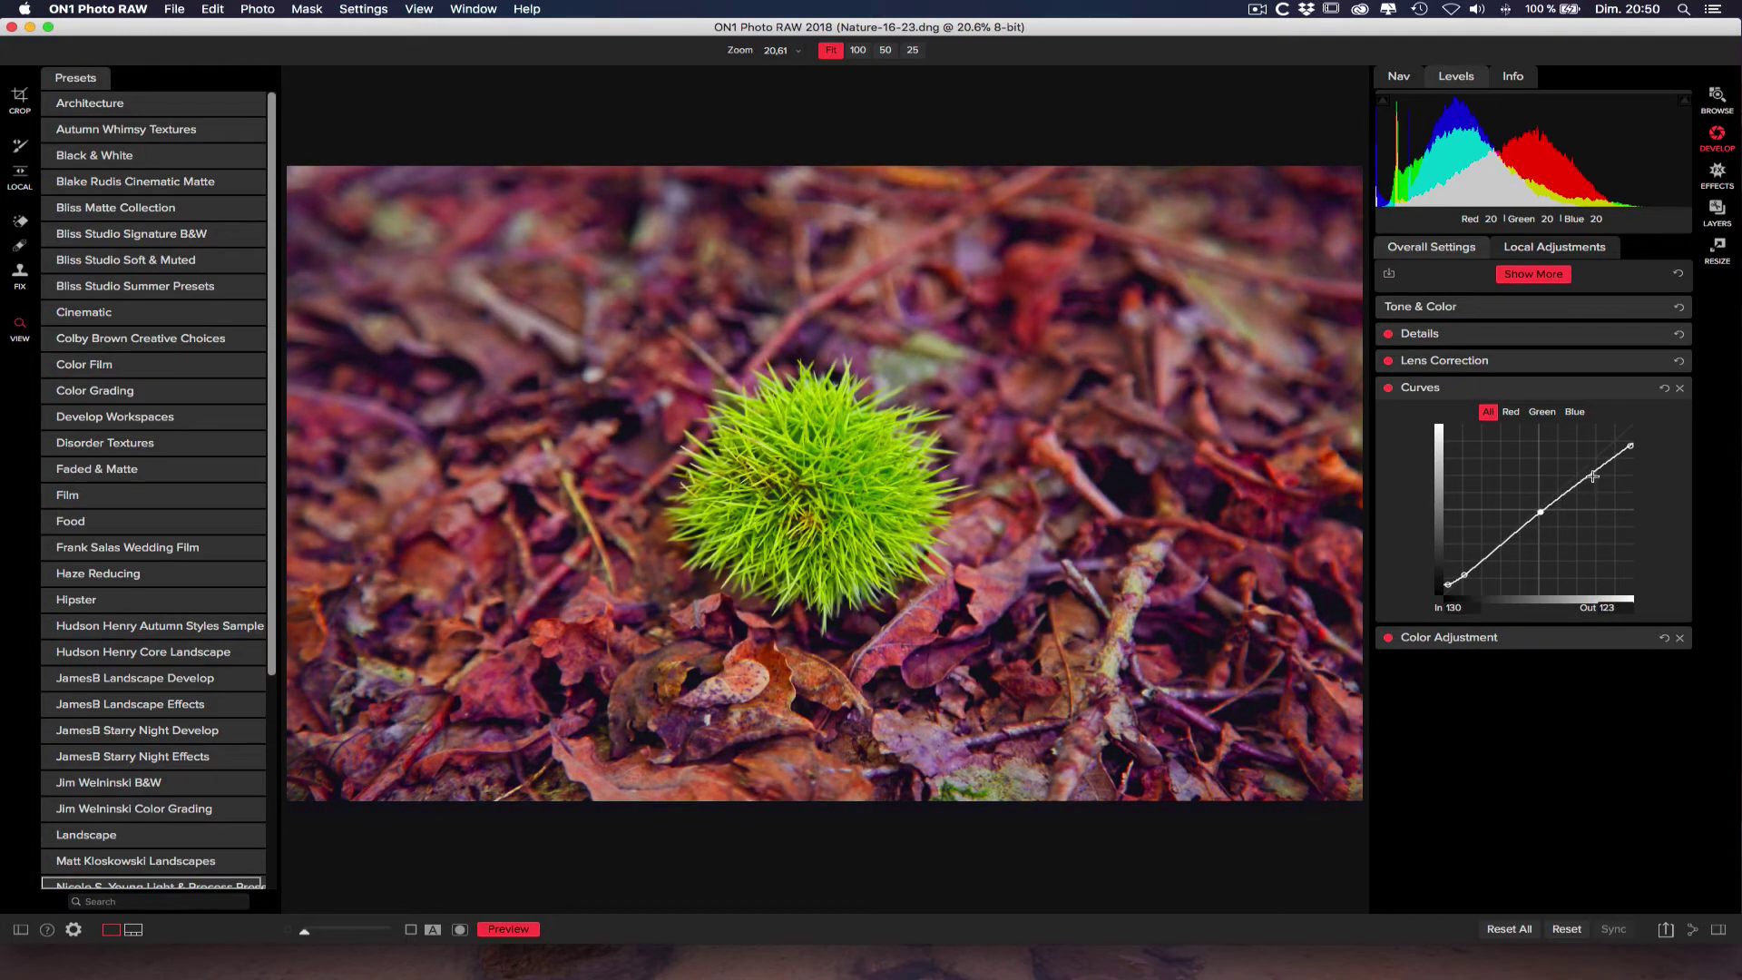
drag(1630, 445, 1633, 420)
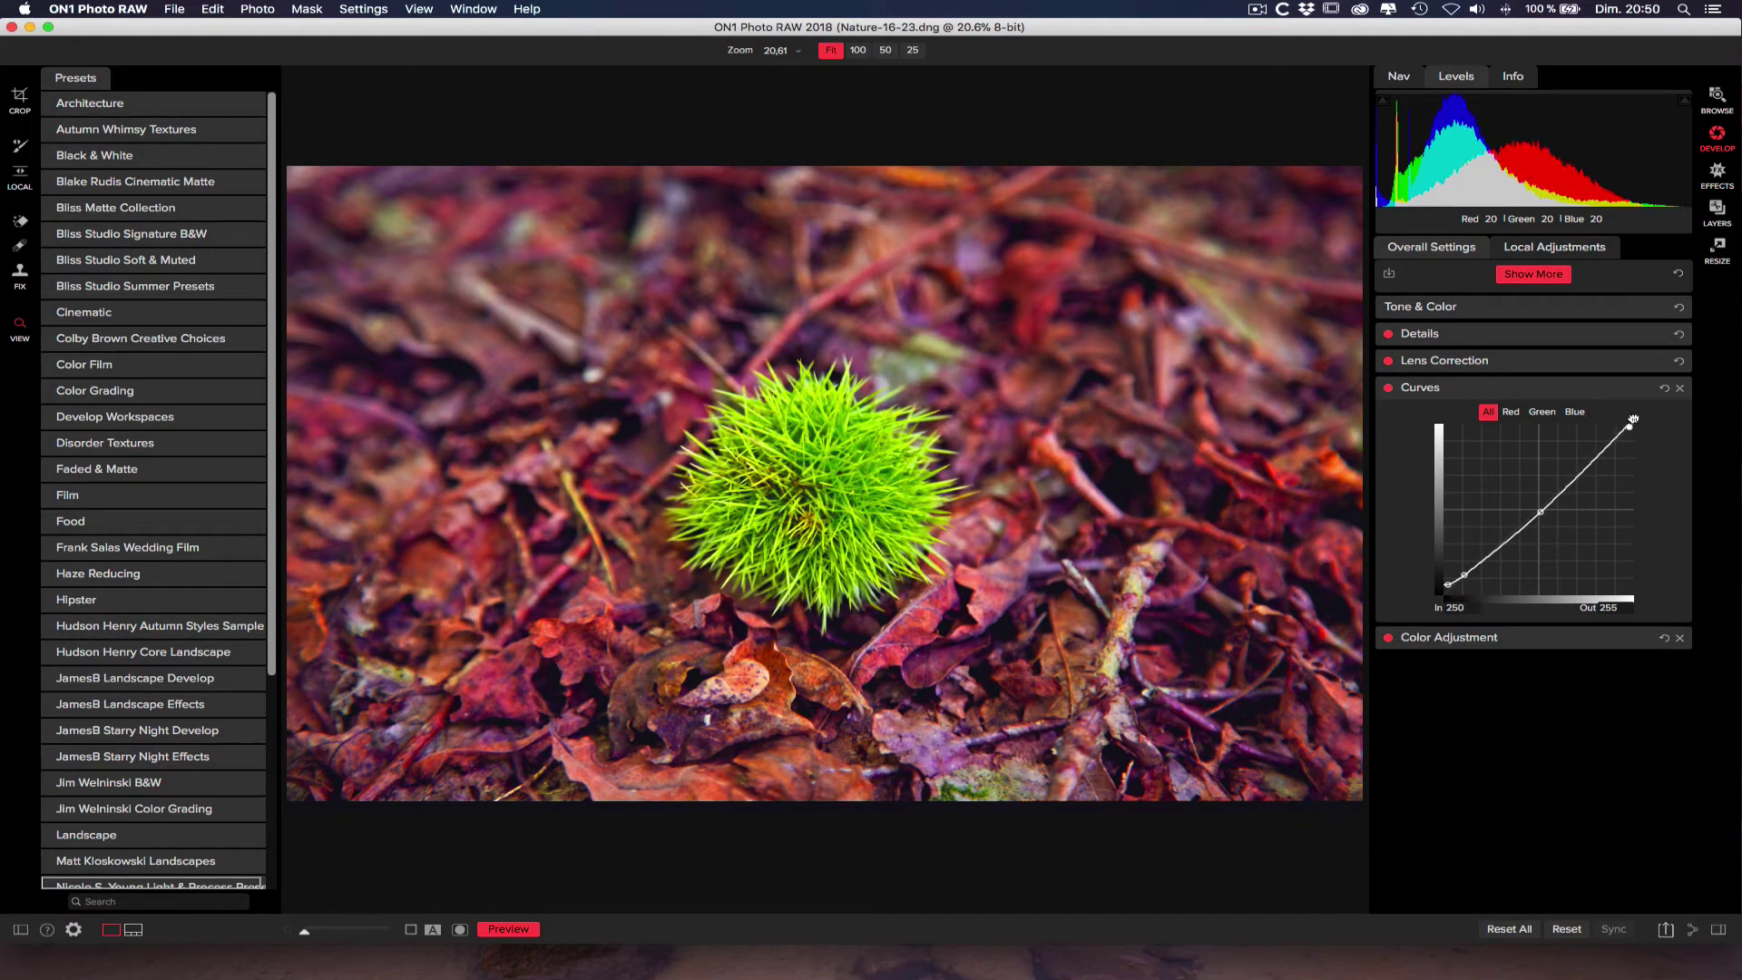
Step: Raise the blue curve's highlight end to output 255 and midpoint to 132/127, and lift the all-channels midpoint to 127/130
click(1575, 412)
click(1547, 415)
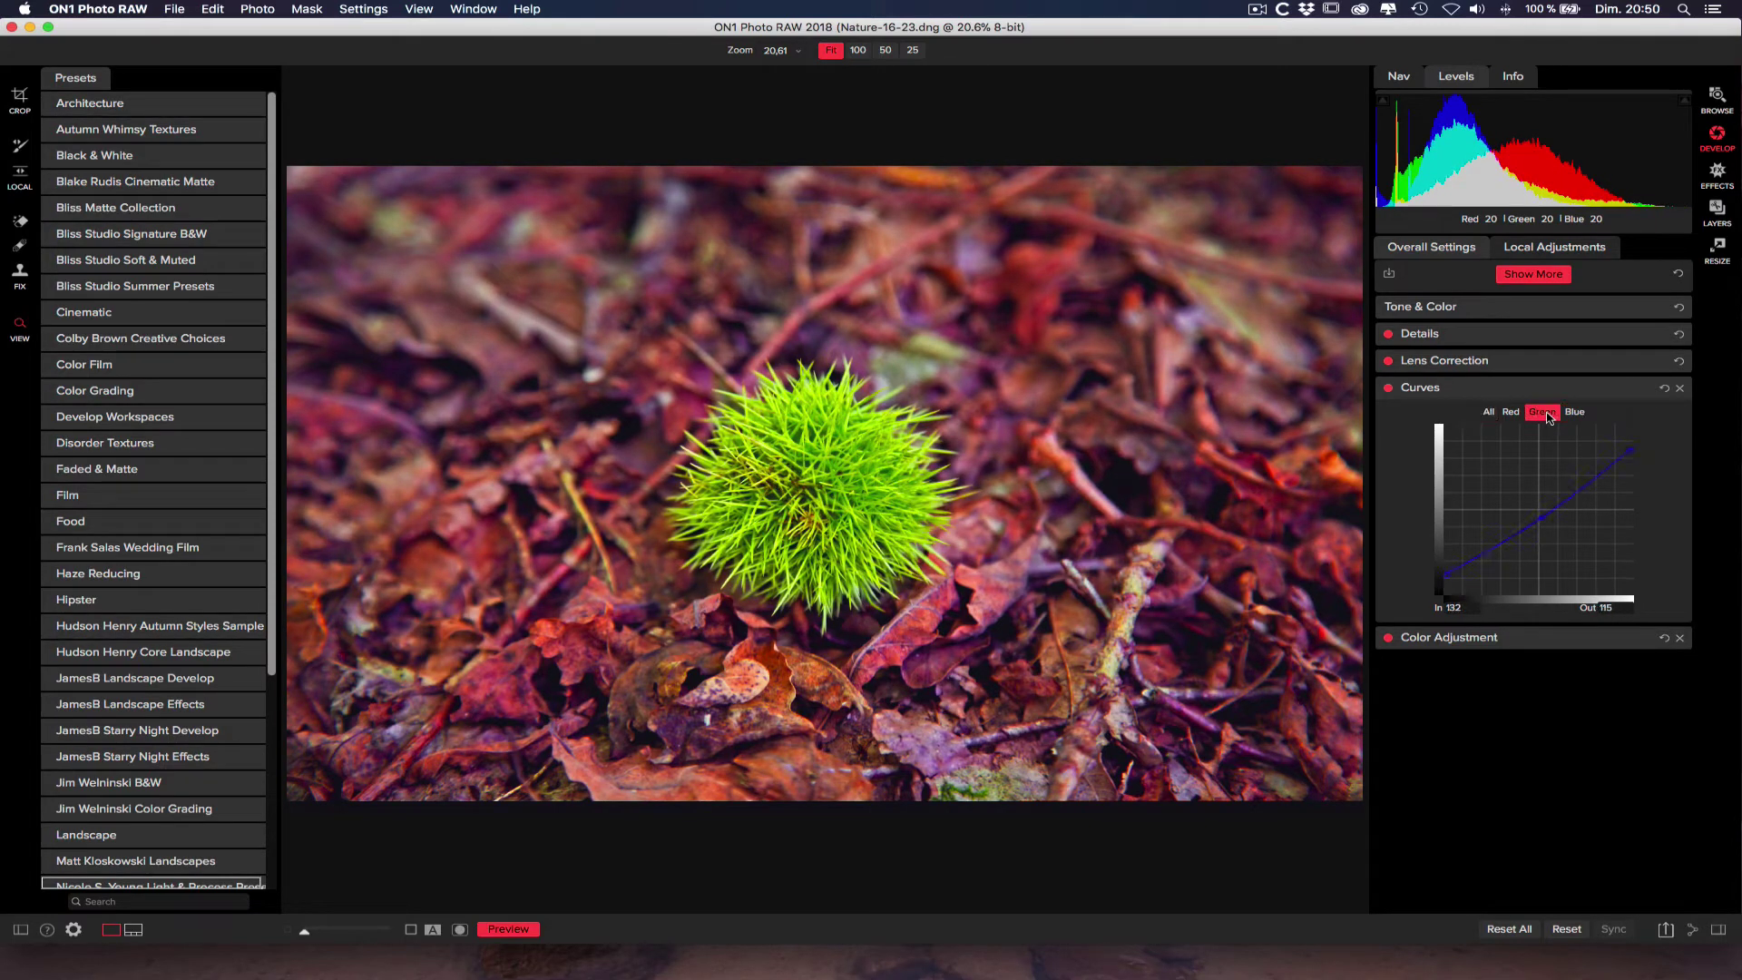
click(1575, 412)
mouse_move(1631, 425)
mouse_down()
mouse_move(1631, 446)
mouse_move(1632, 428)
mouse_up()
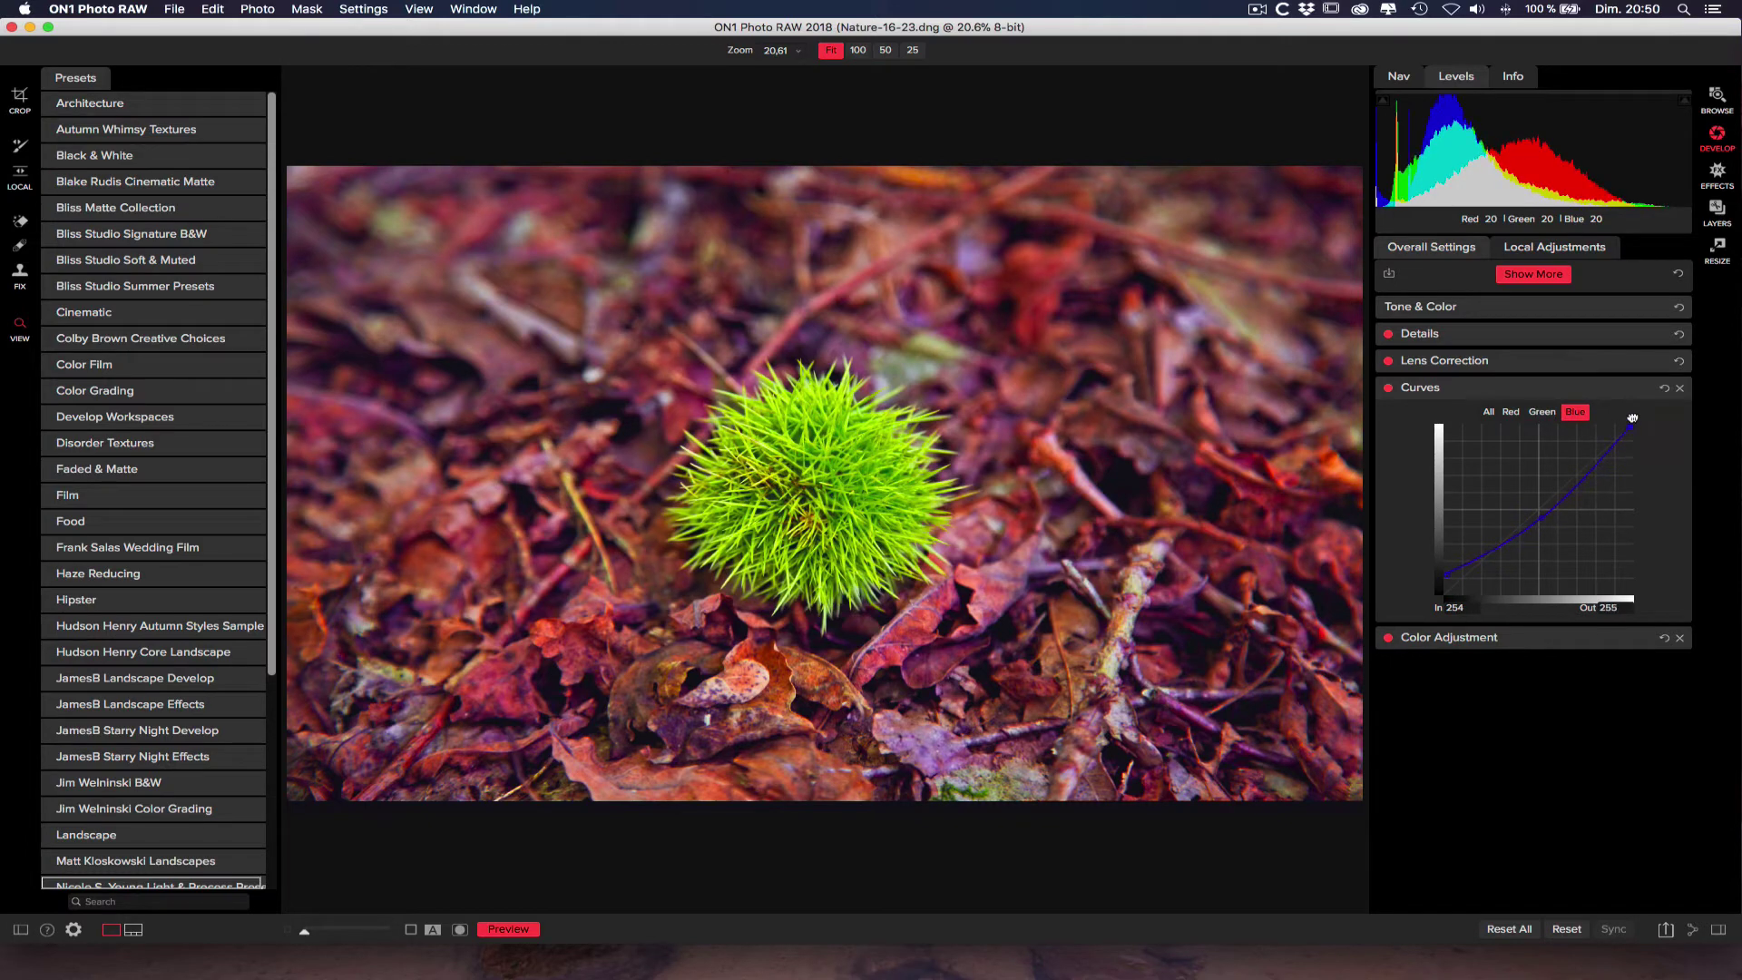
drag(1552, 513, 1541, 510)
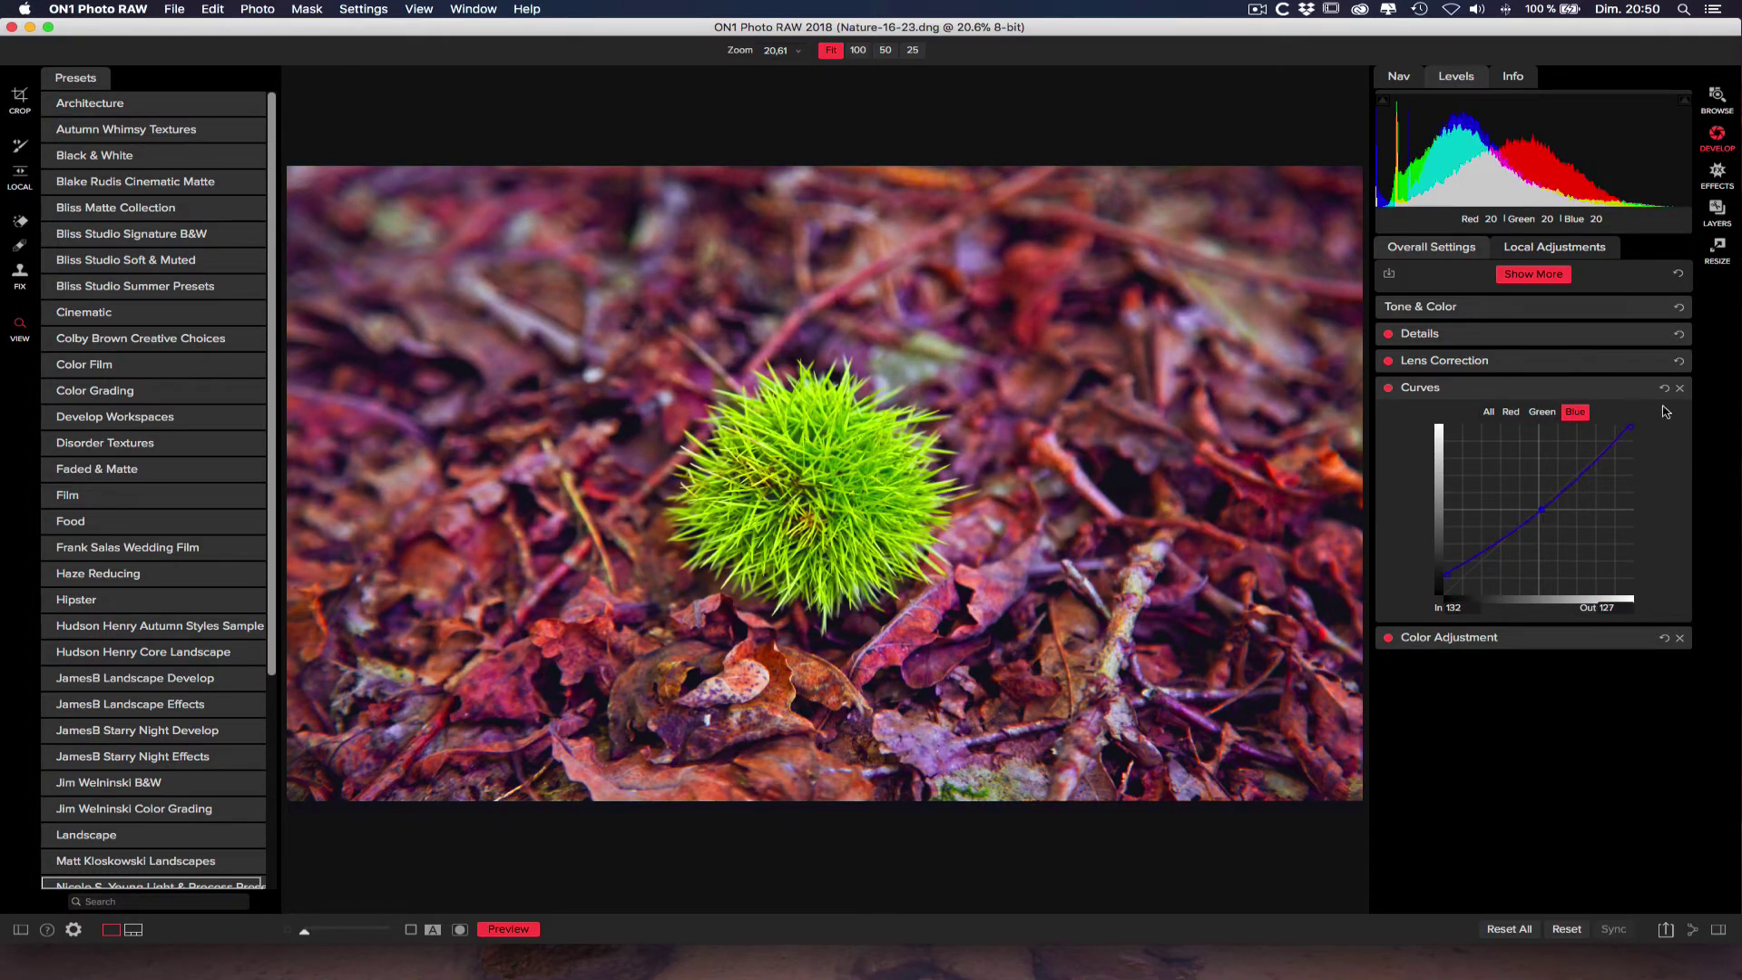
click(1488, 412)
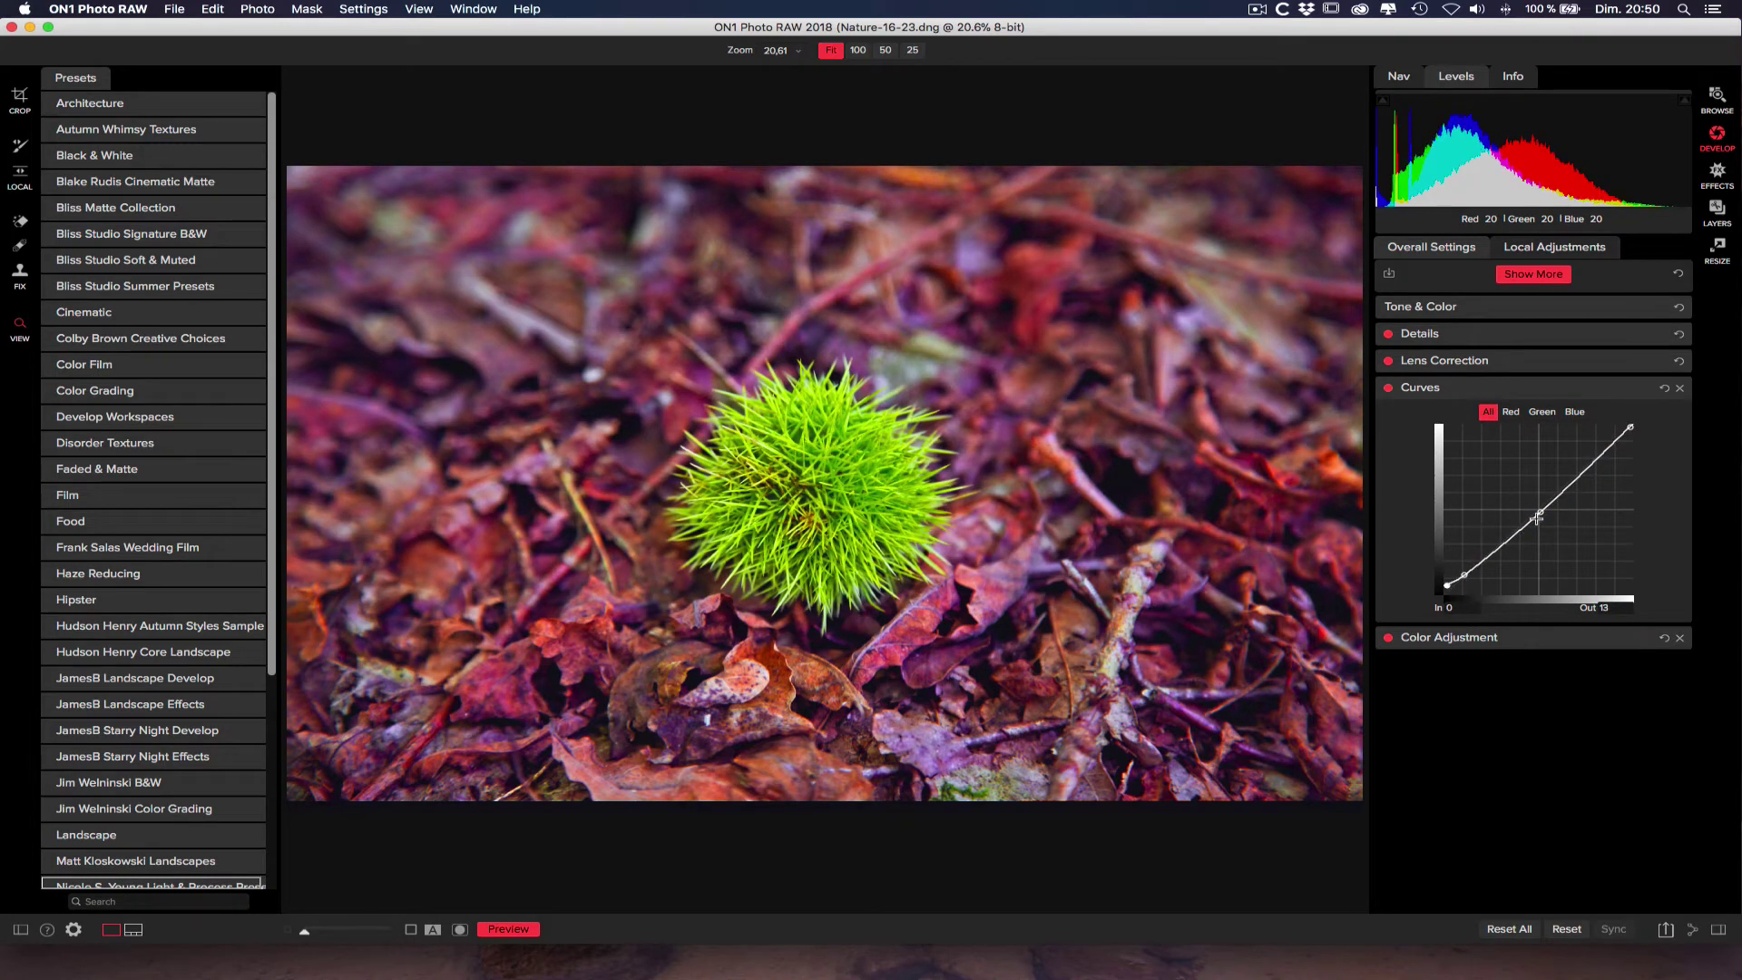
drag(1539, 513, 1538, 510)
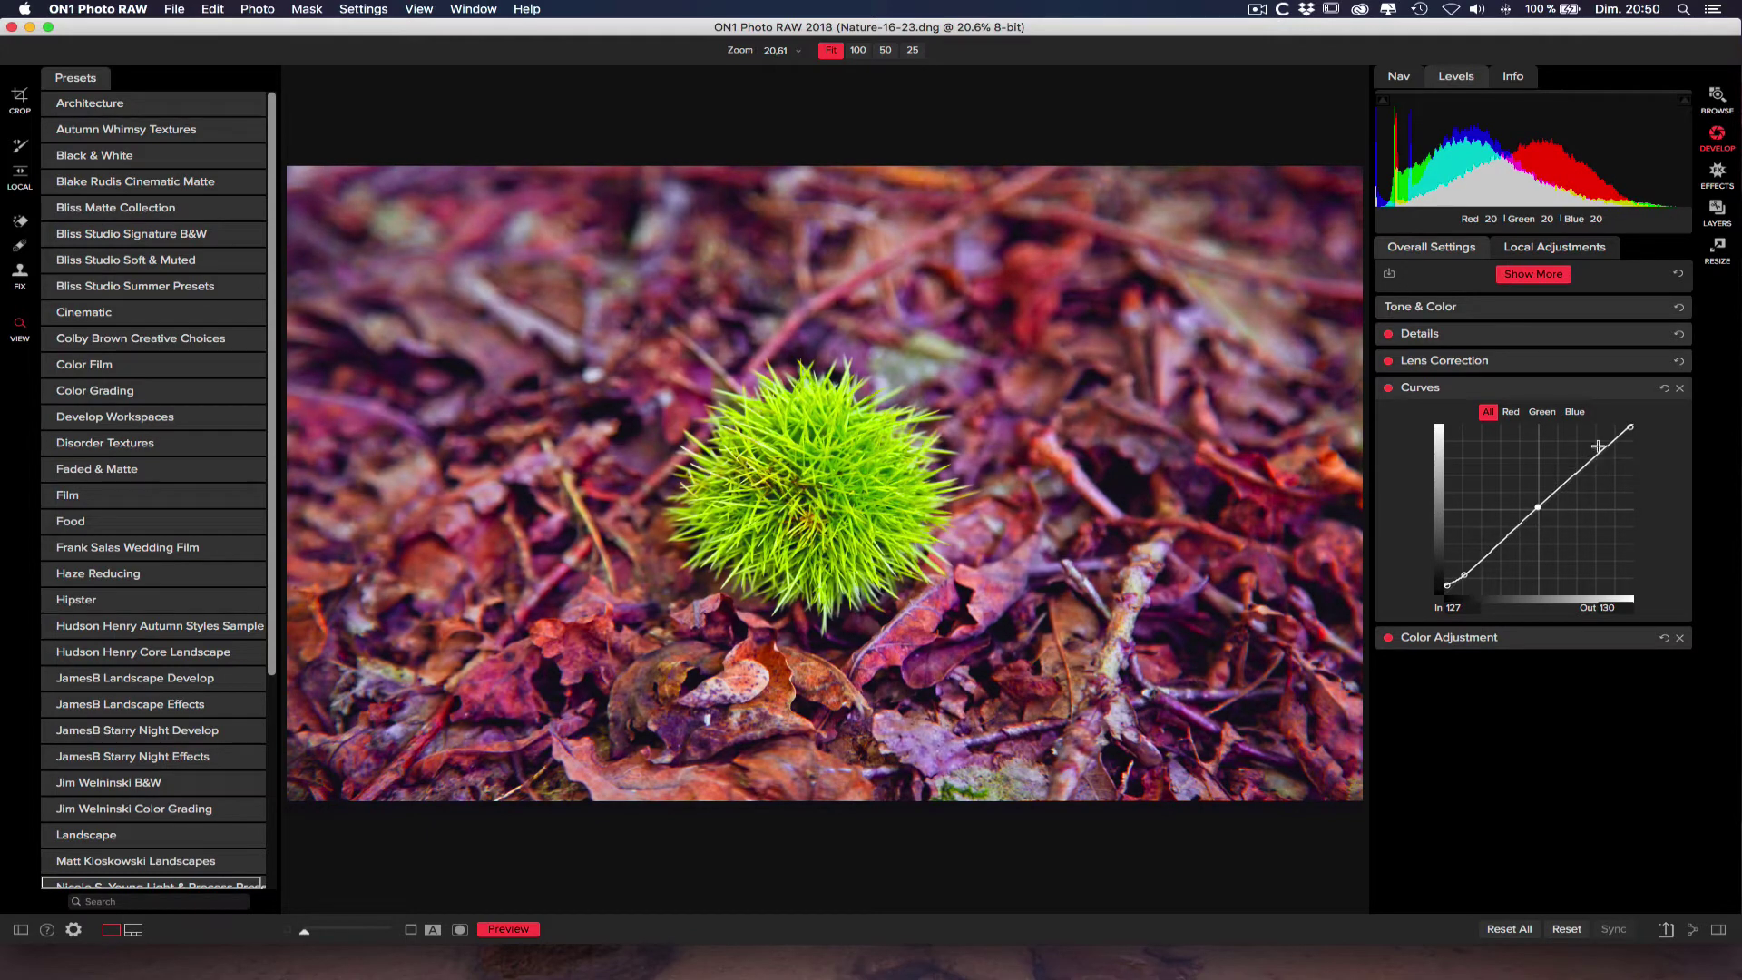
Step: Reset all curves, and reshape the all-channels curve with points at input 32, output 16 and input 128, output 129
click(1664, 388)
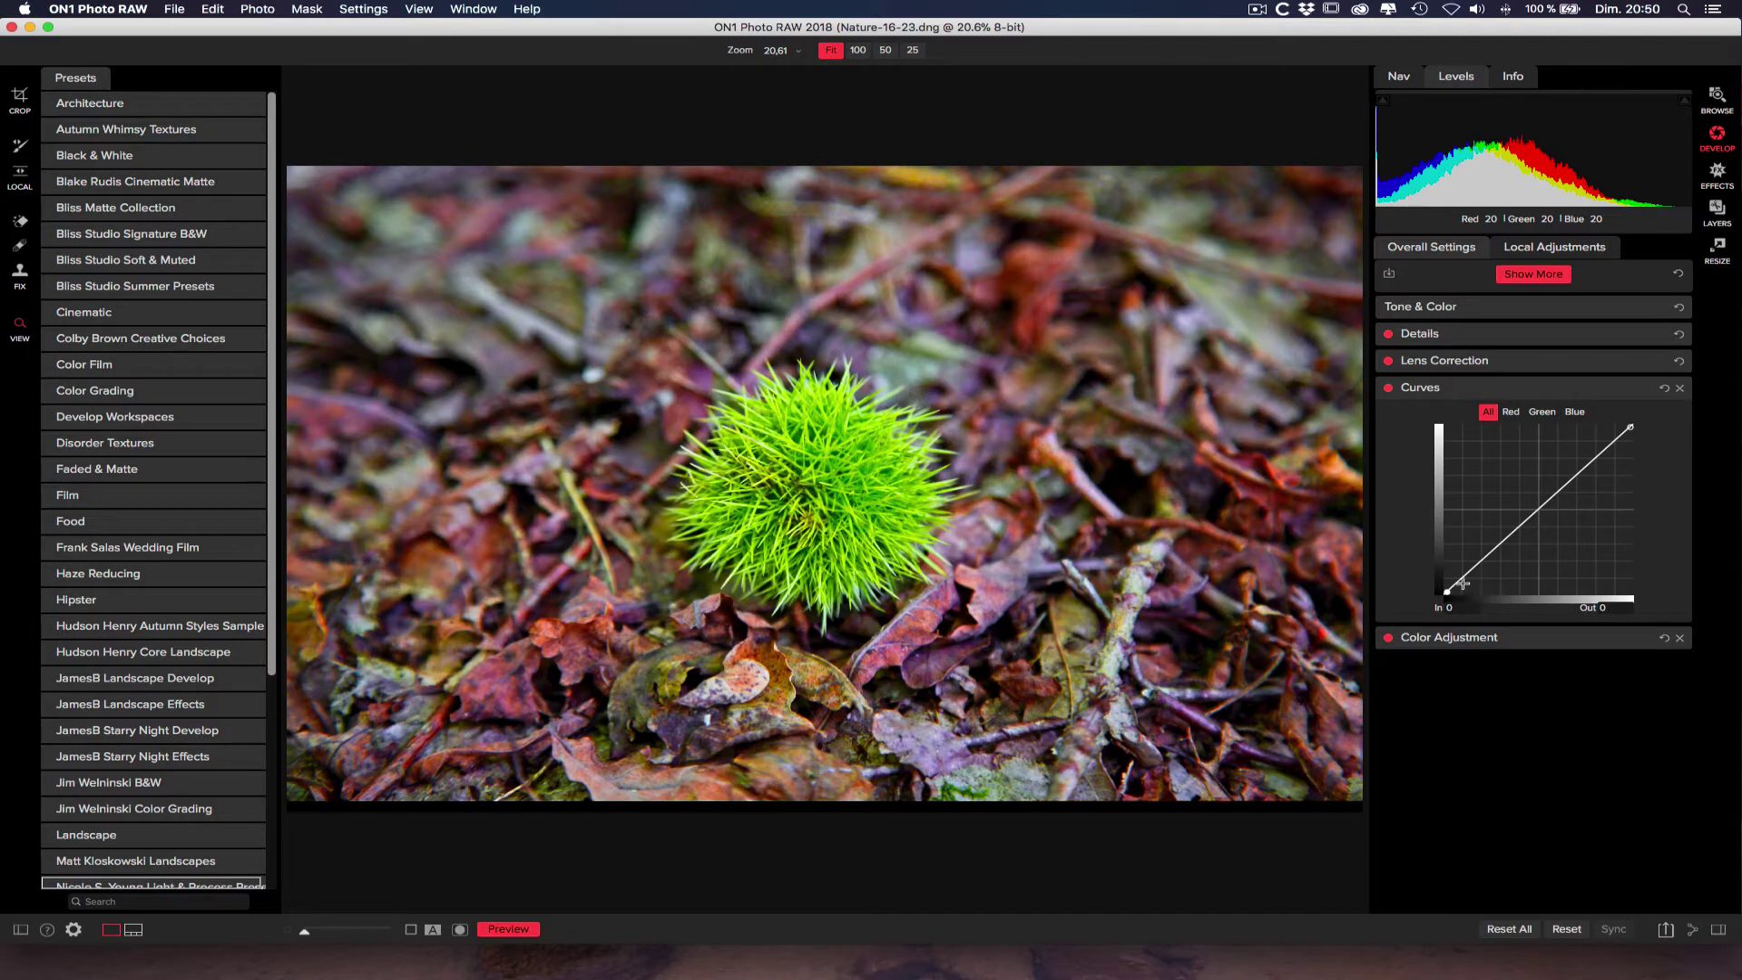
drag(1469, 571, 1469, 581)
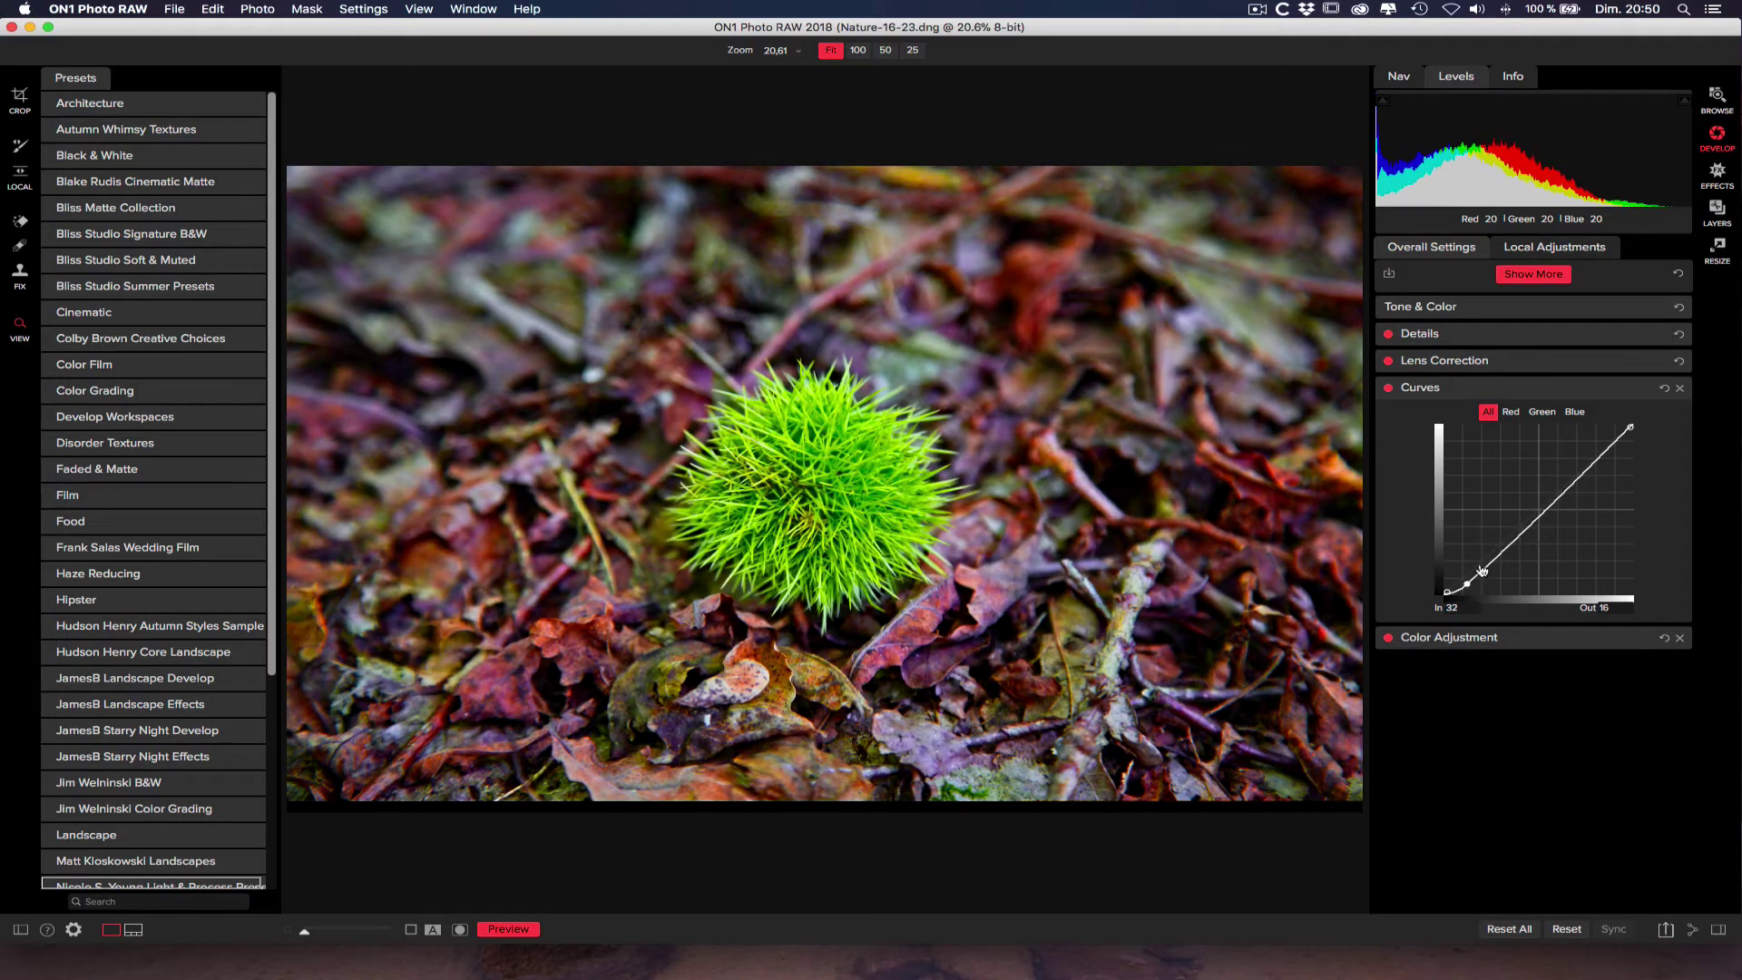
click(1538, 509)
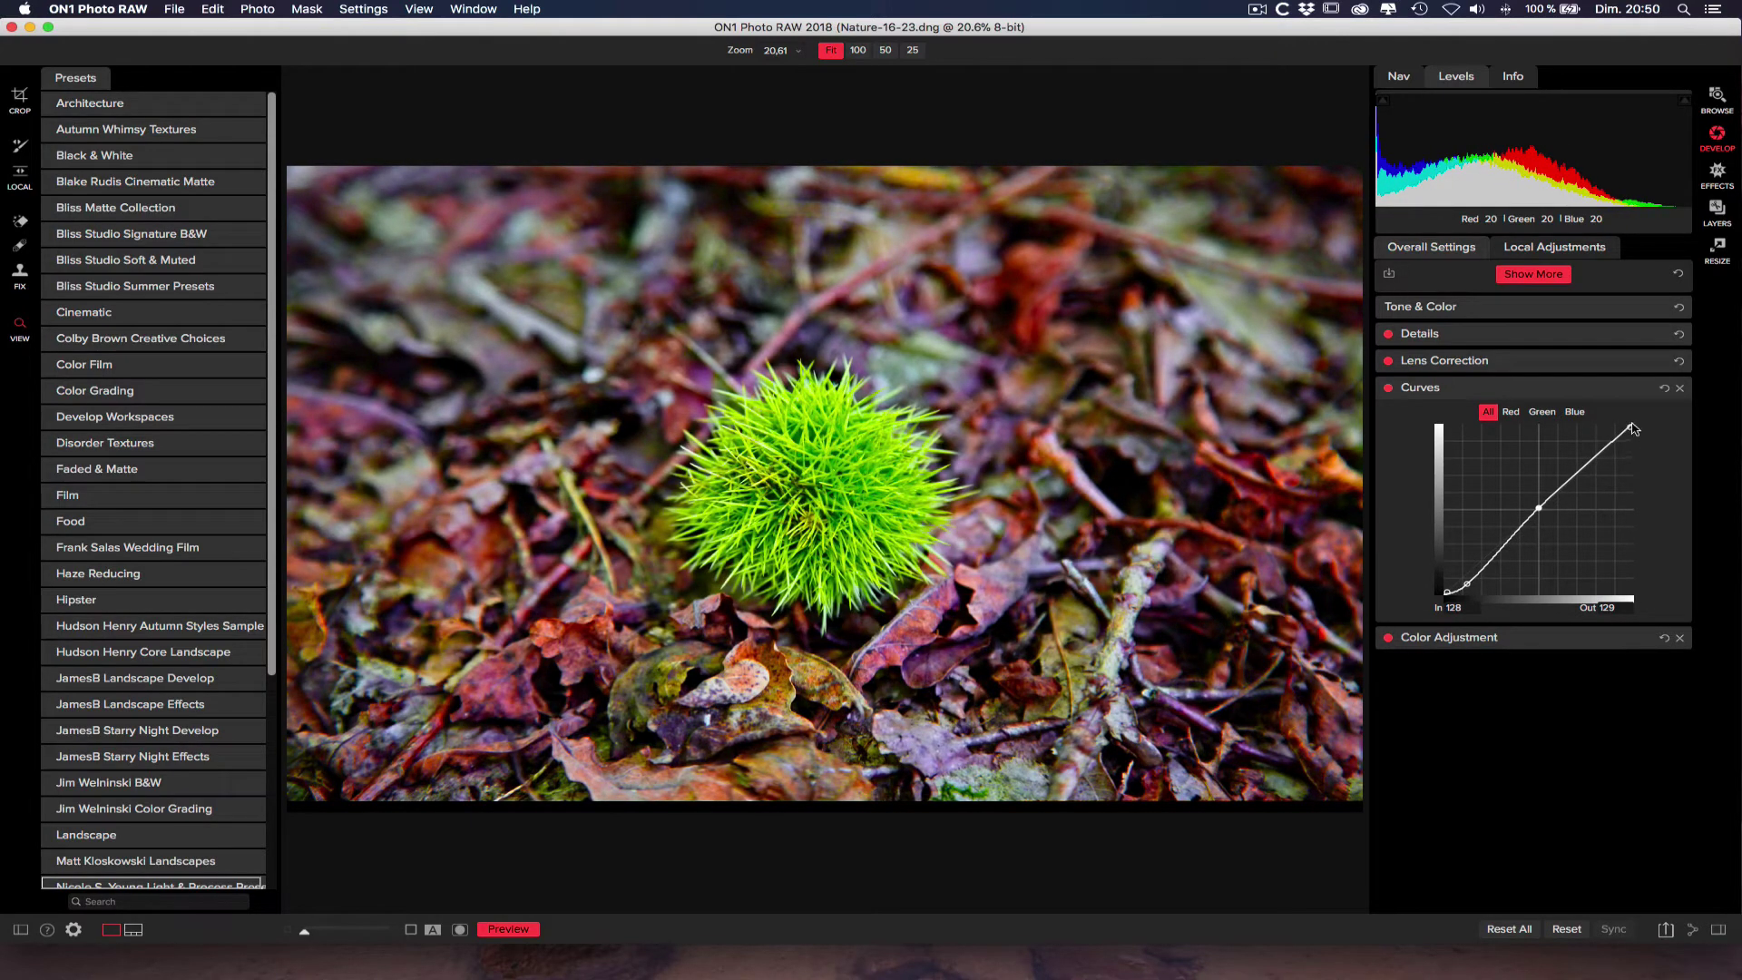
Step: Add midpoints at 126/128 on the green curve and 124/130 on the red curve, and pull both red ends inward, with the shadow end at 15/0
click(1543, 412)
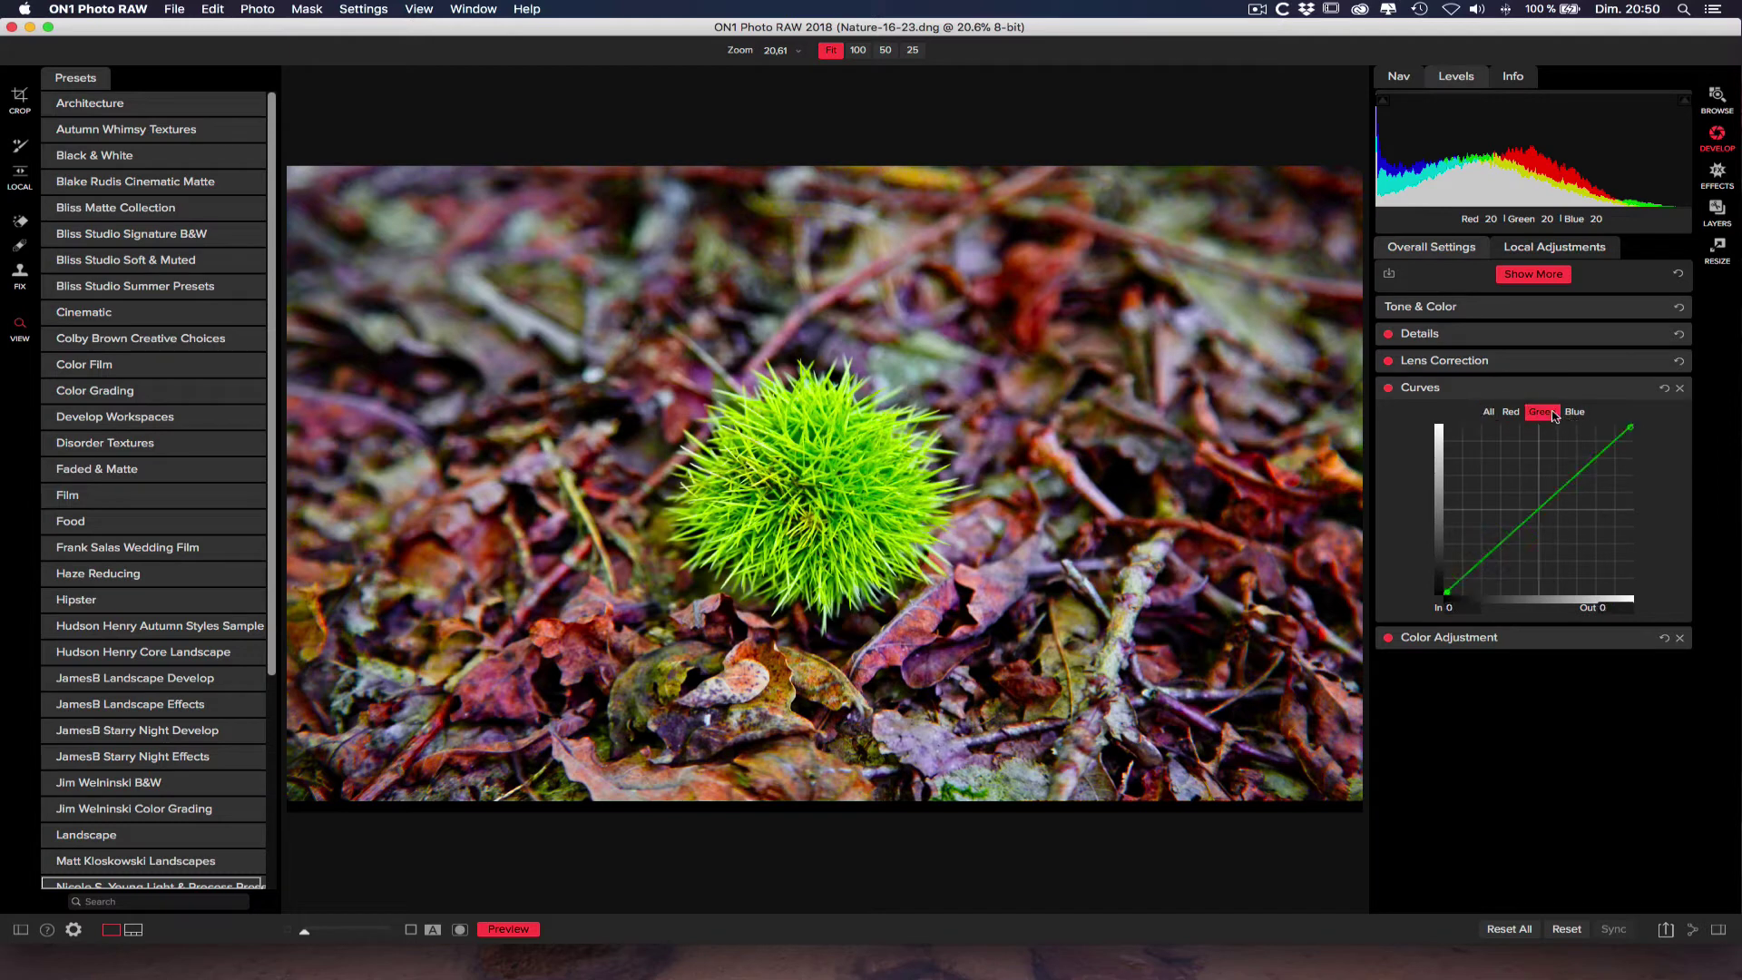
click(1537, 508)
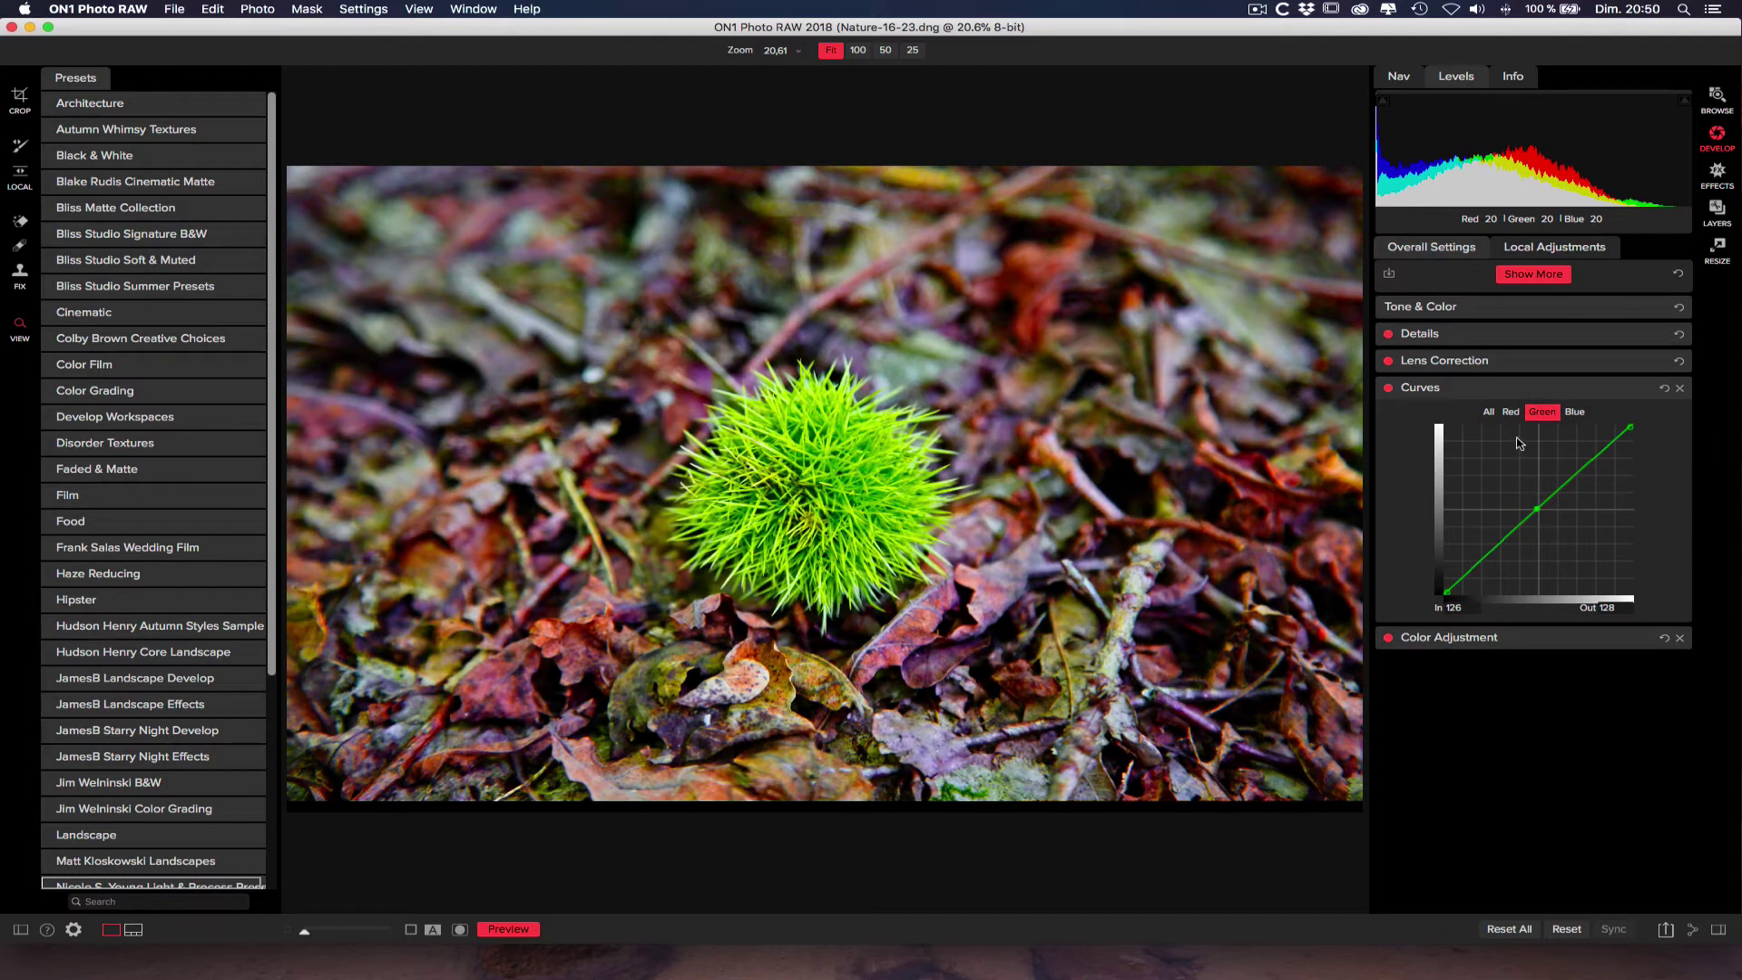
click(1511, 411)
click(1536, 508)
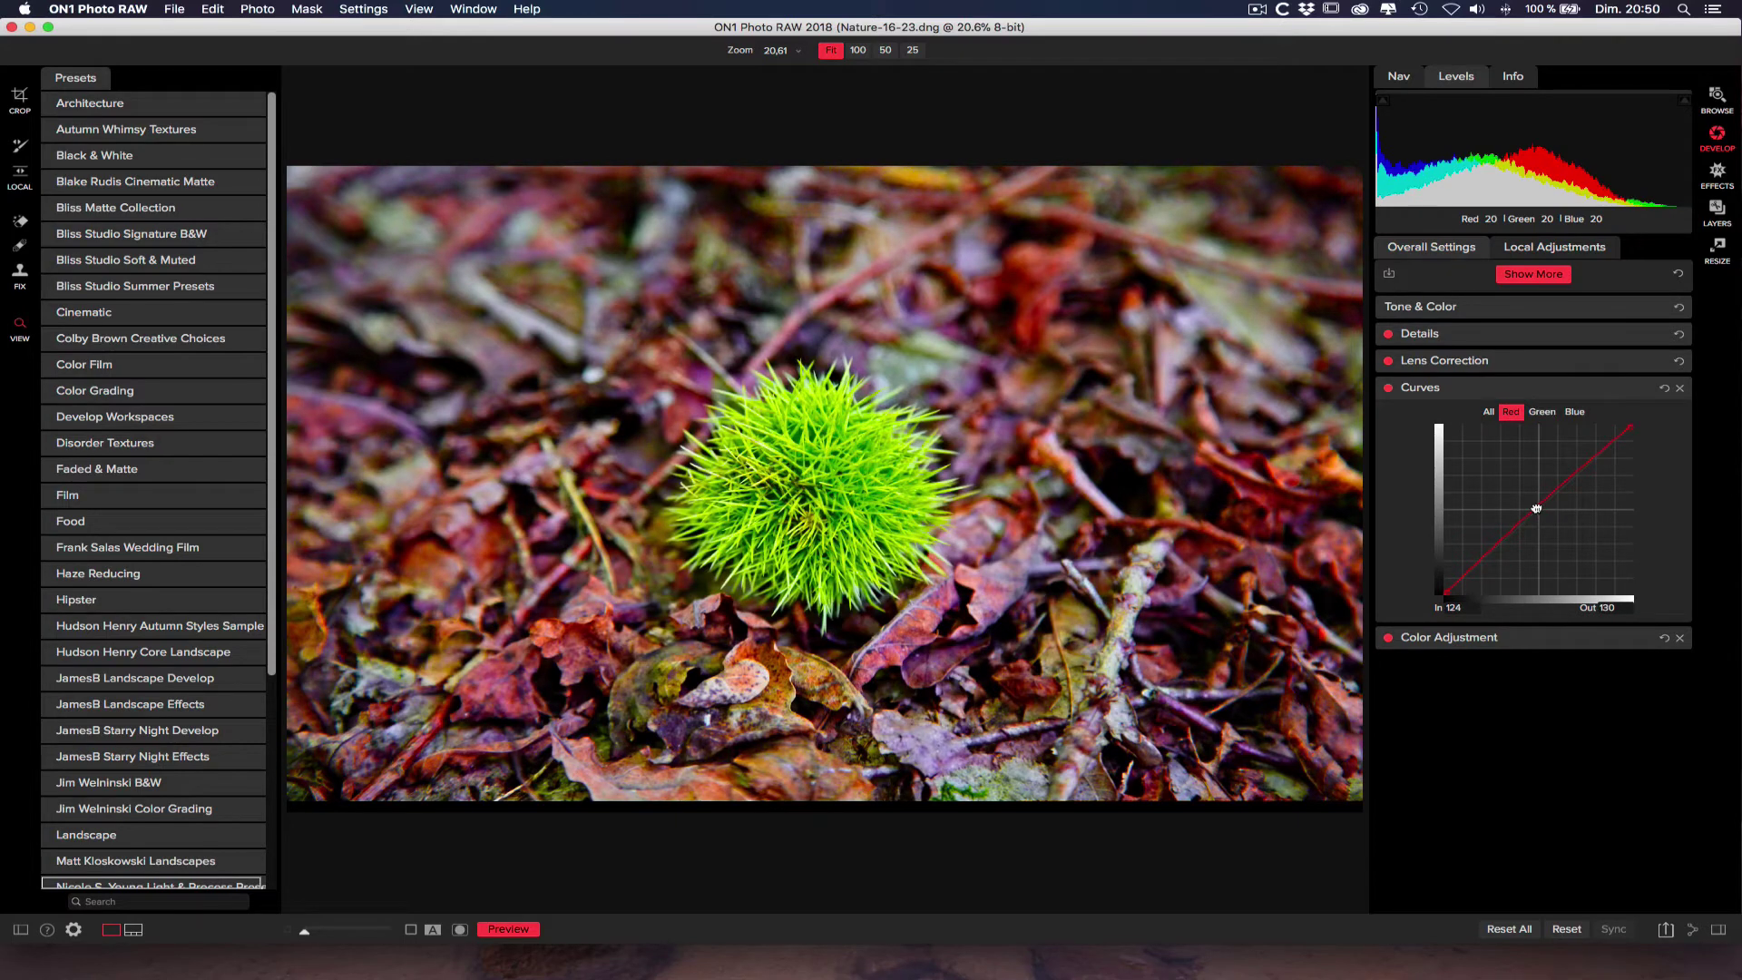
drag(1632, 432, 1621, 427)
drag(1451, 591, 1454, 597)
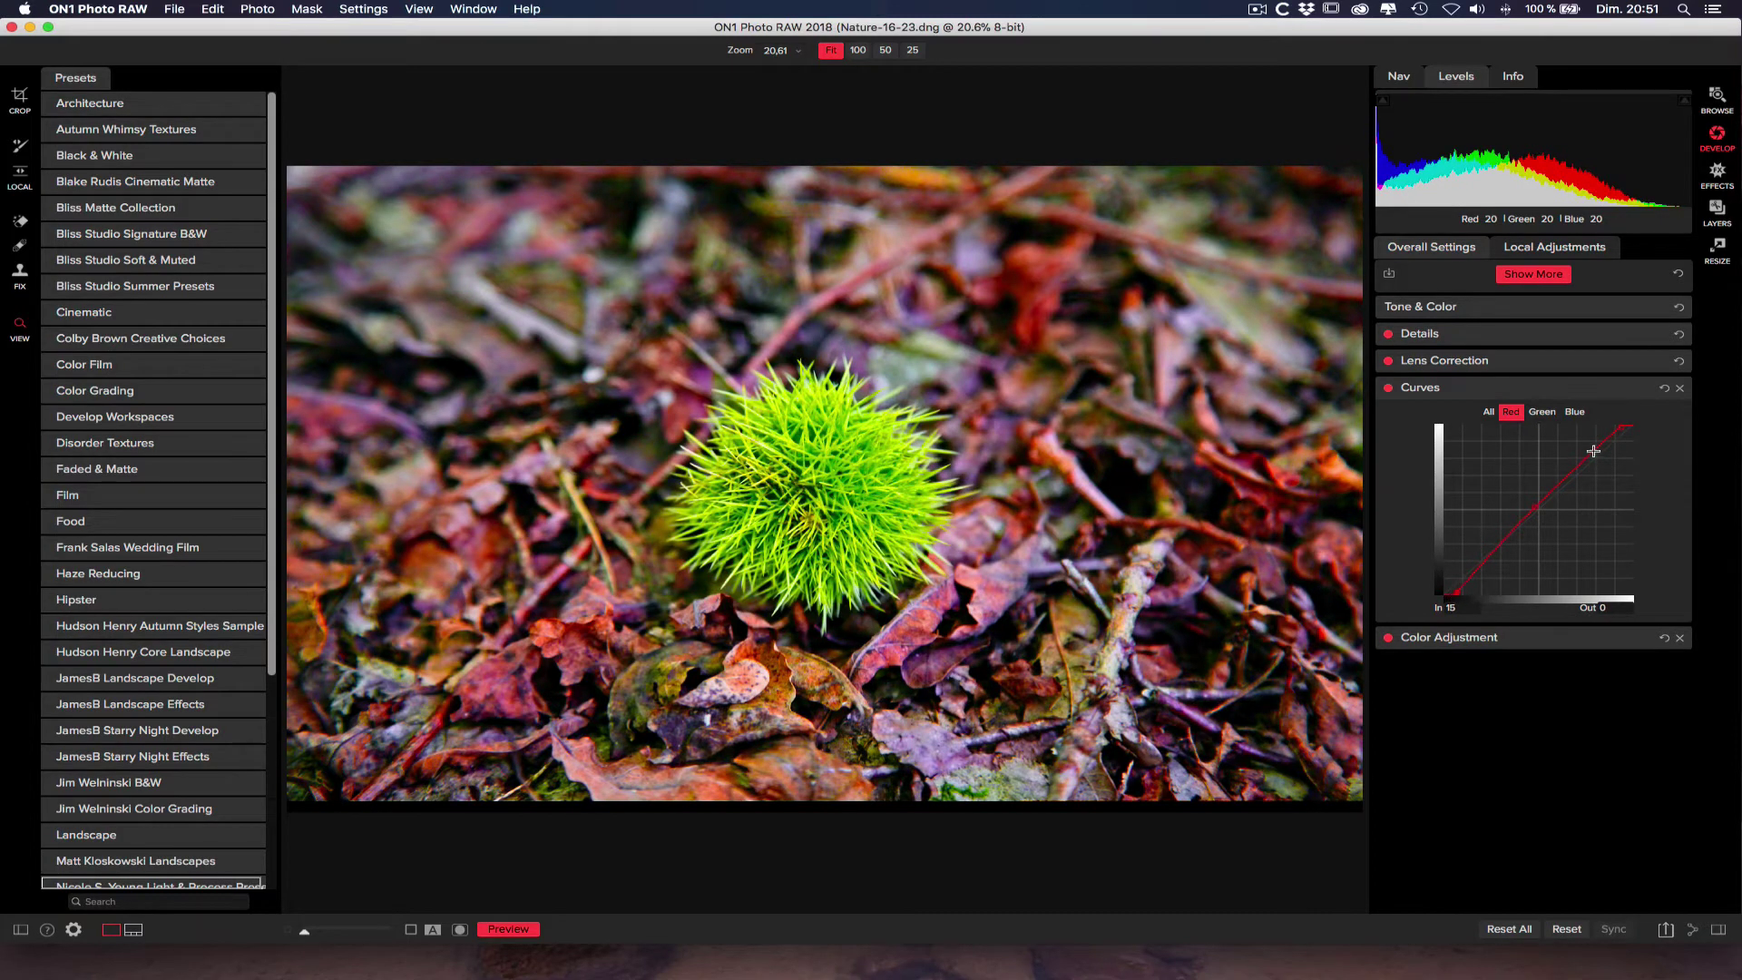
Step: Set the blue curve's midpoint to input 137, output 127 and its shadow end to input 15, output 0
click(1576, 412)
drag(1549, 502, 1545, 513)
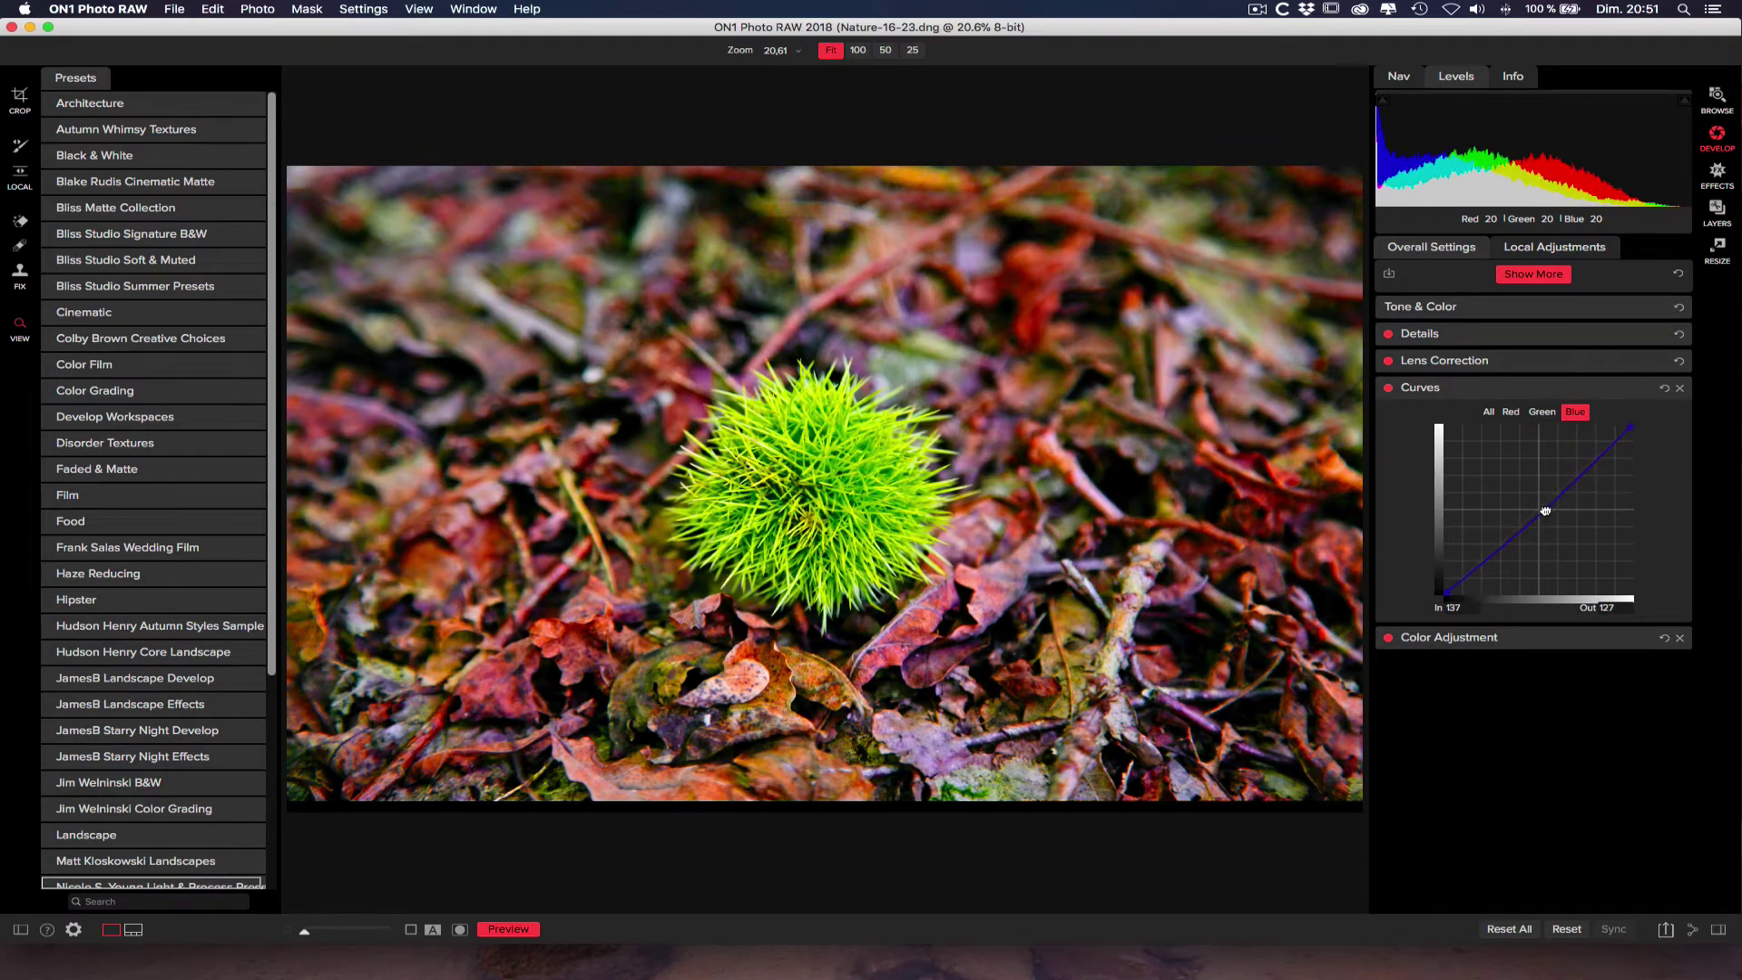
drag(1454, 598, 1454, 598)
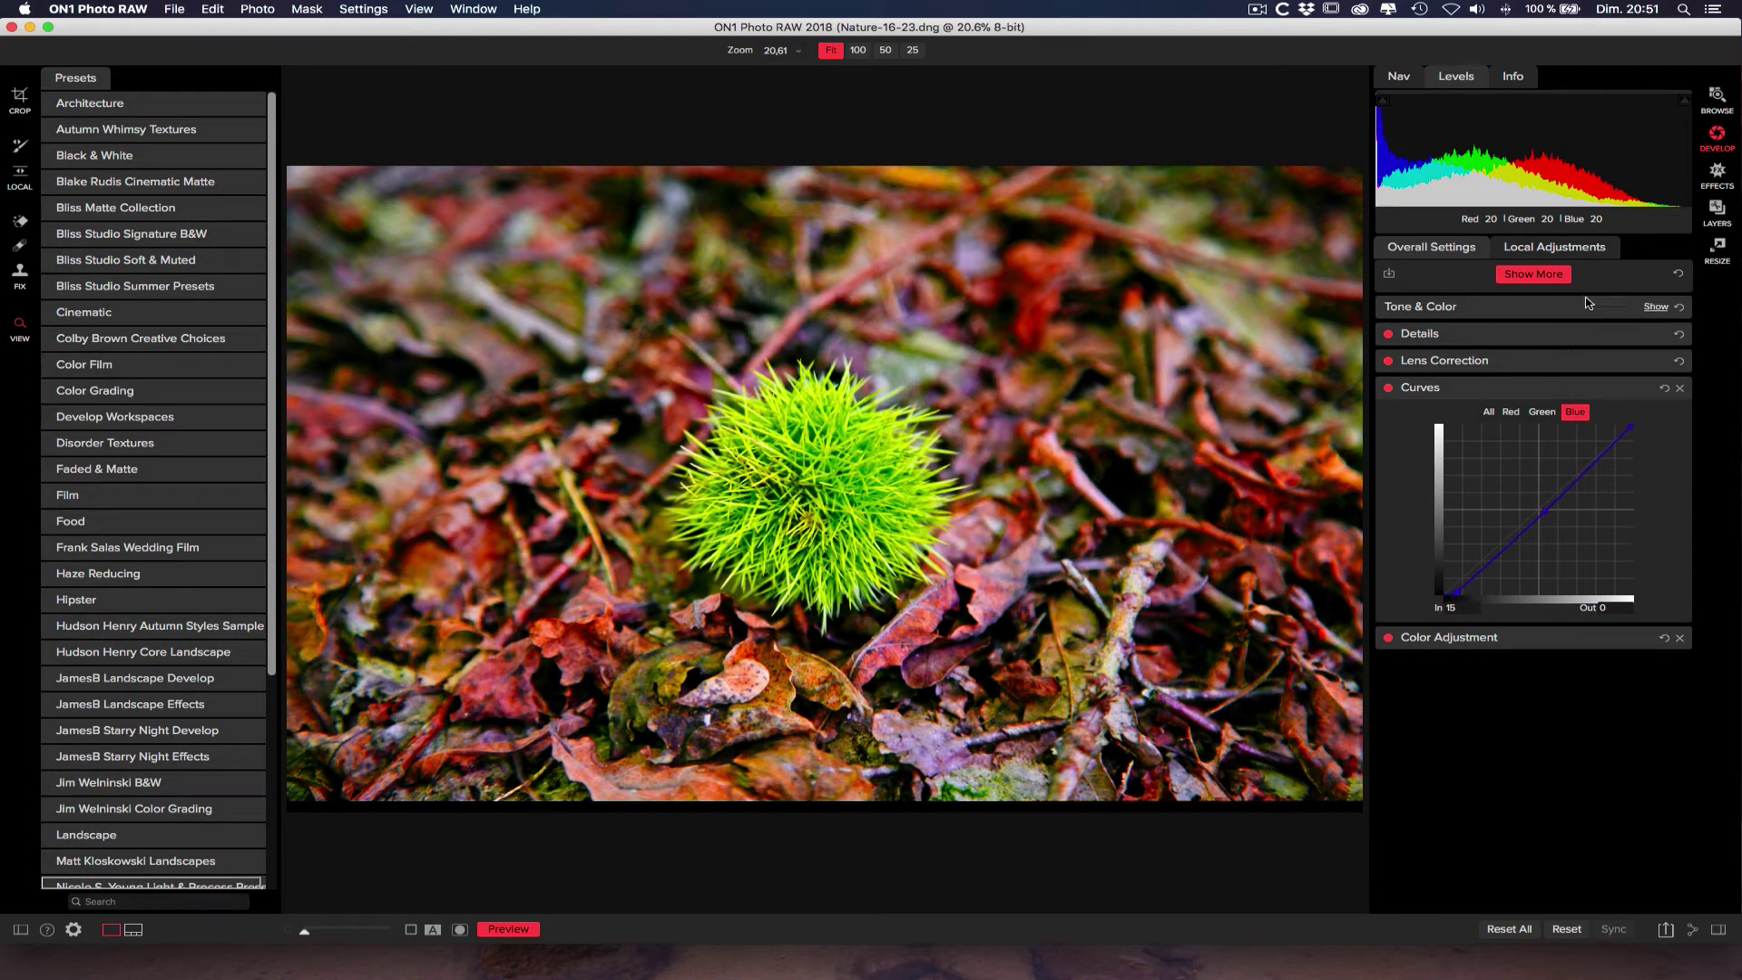
Step: Lower the overall Saturation to 27 in the Tone & Color settings
click(1451, 308)
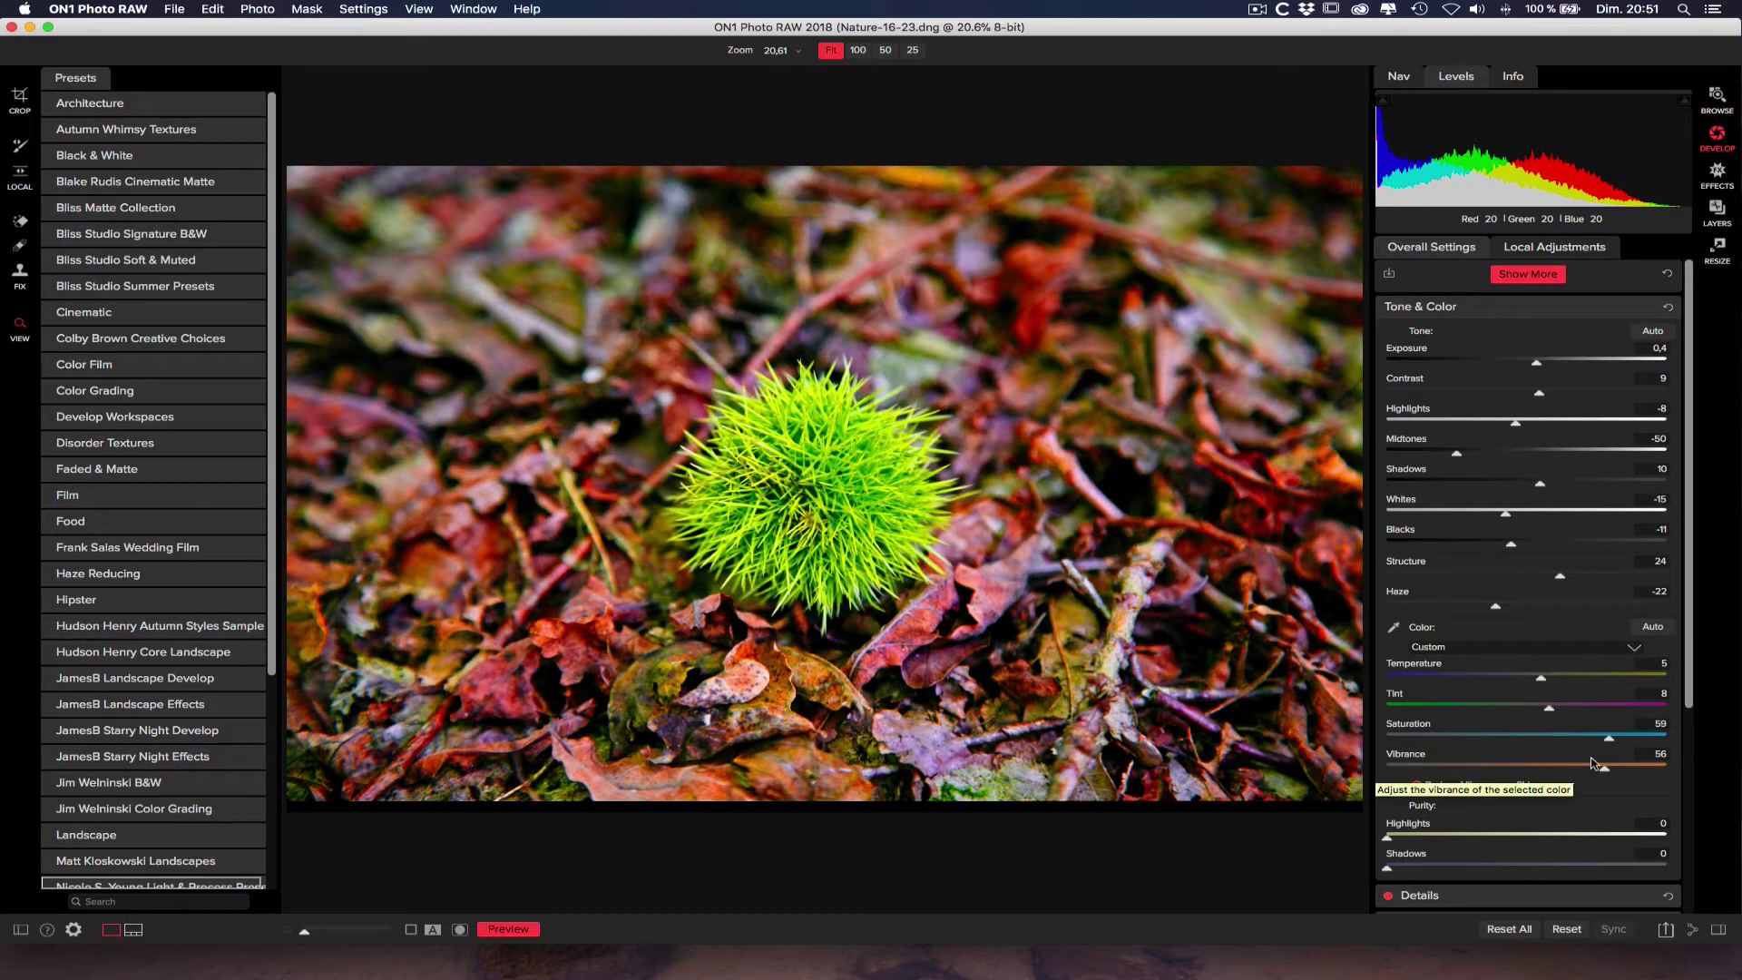
drag(1609, 738, 1567, 738)
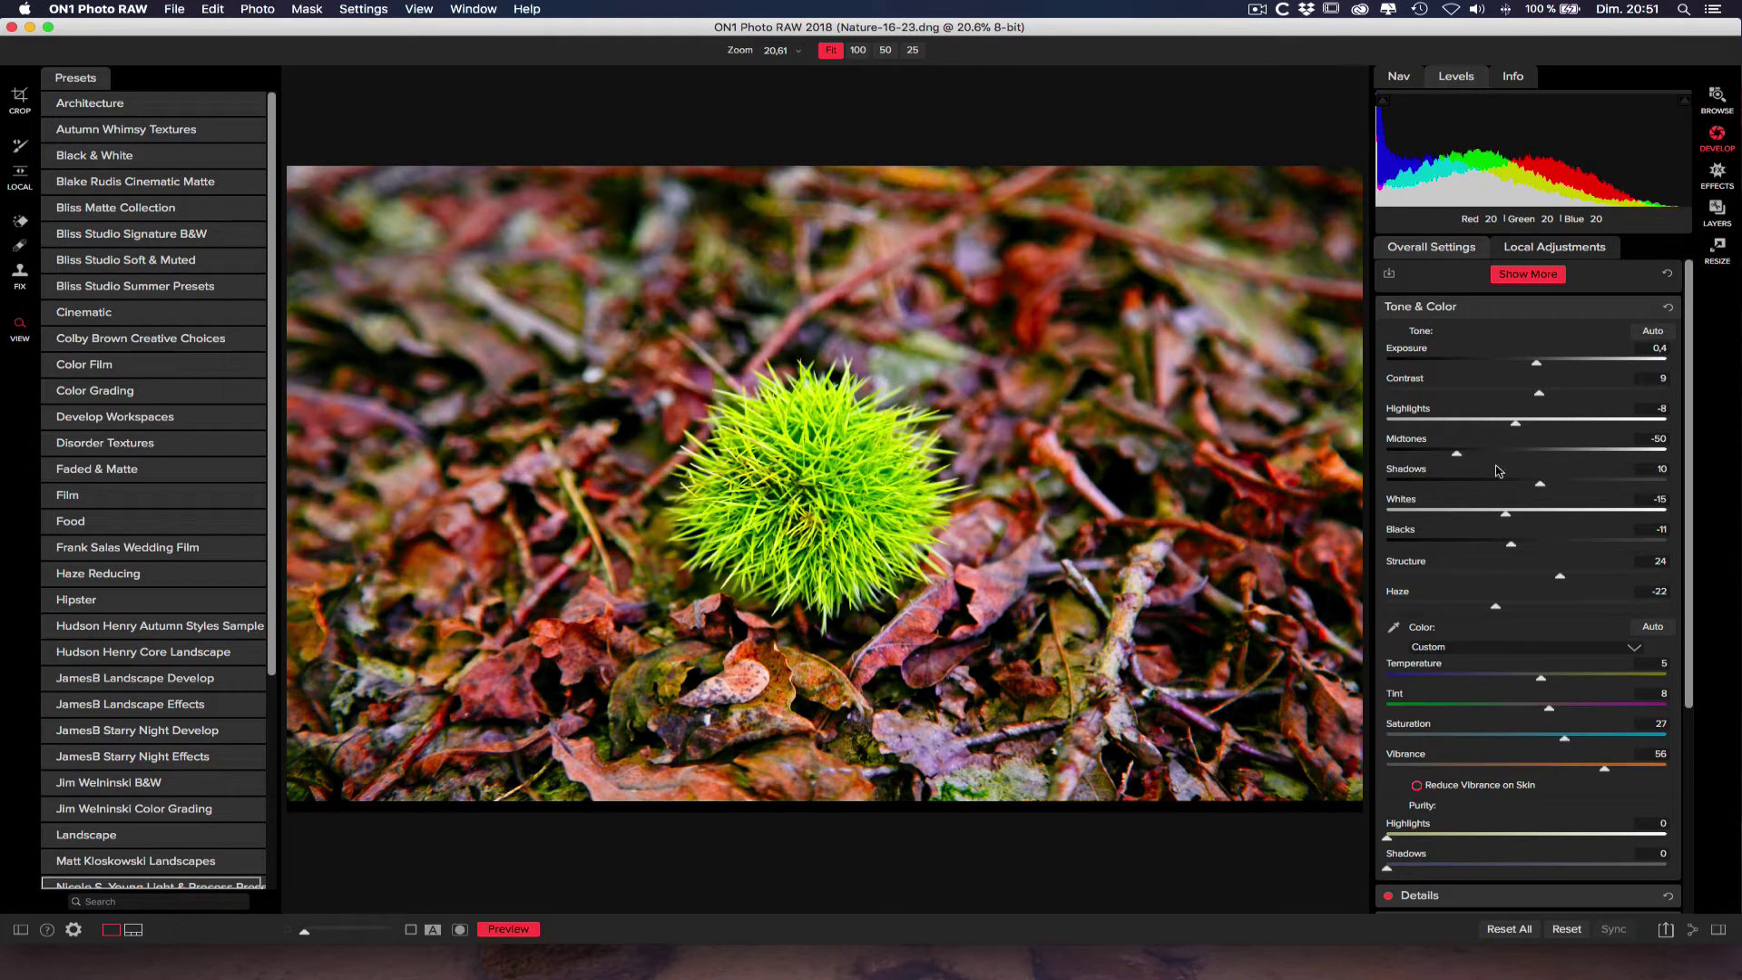
click(1617, 308)
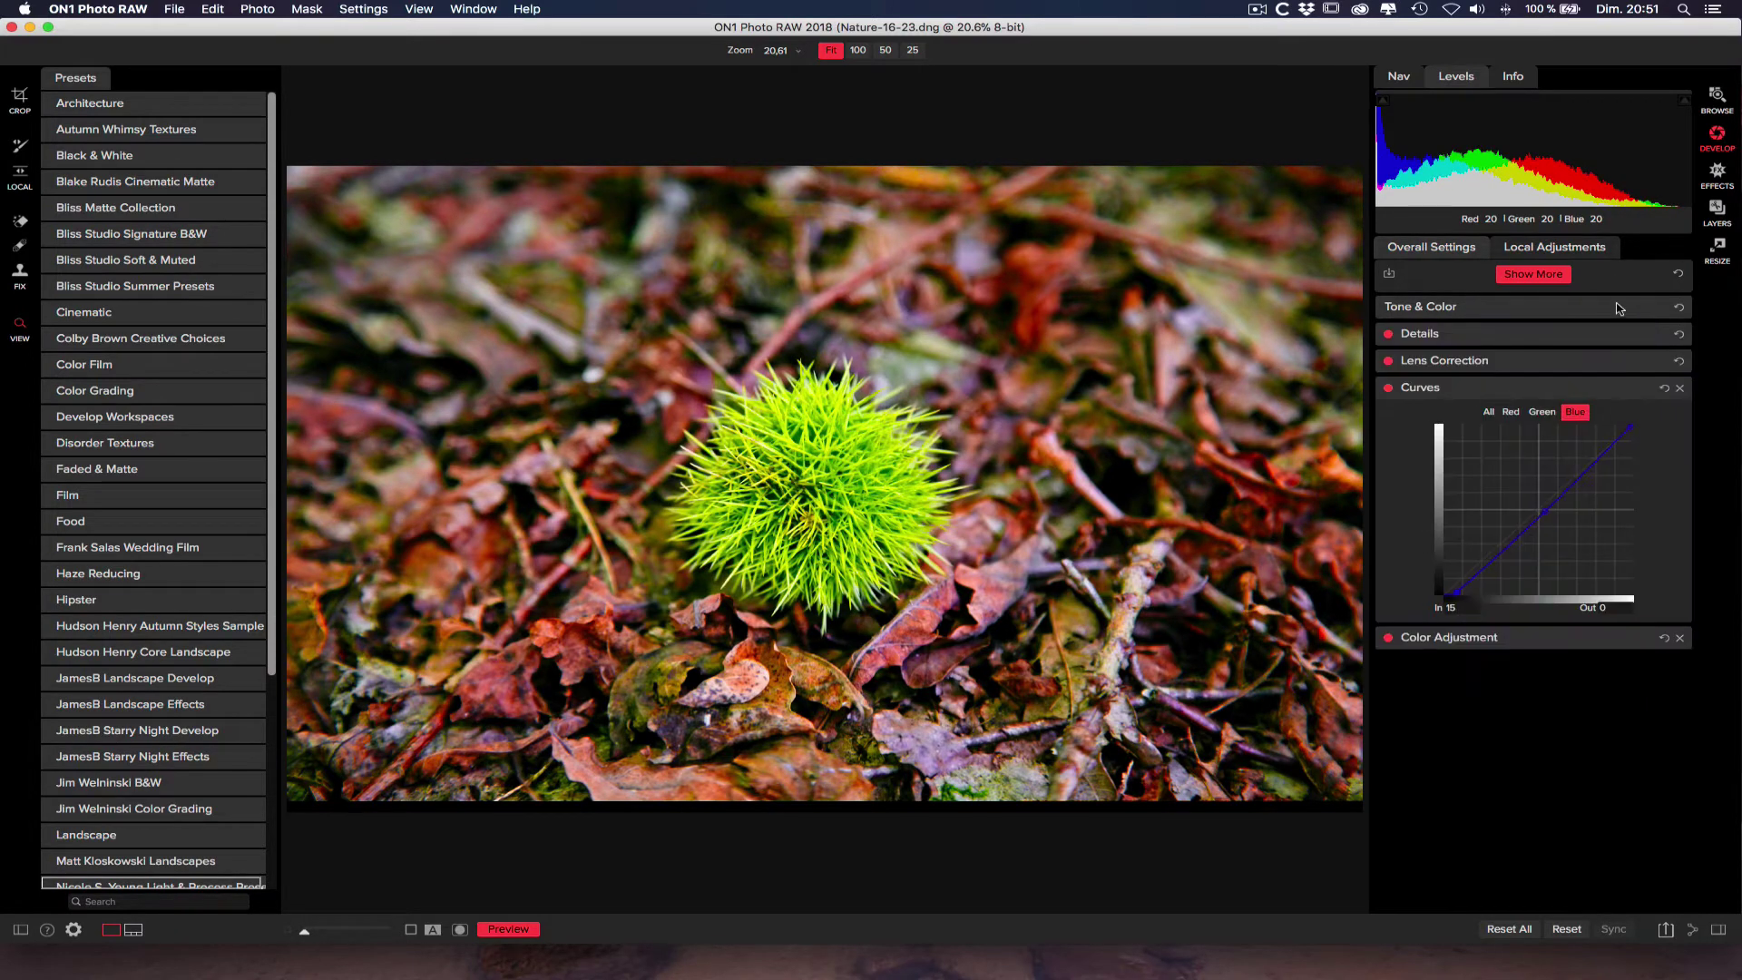
Step: Add a Glow effect, try its Normal, Lighter and Darker styles, and apply the Black Soft style
click(1522, 276)
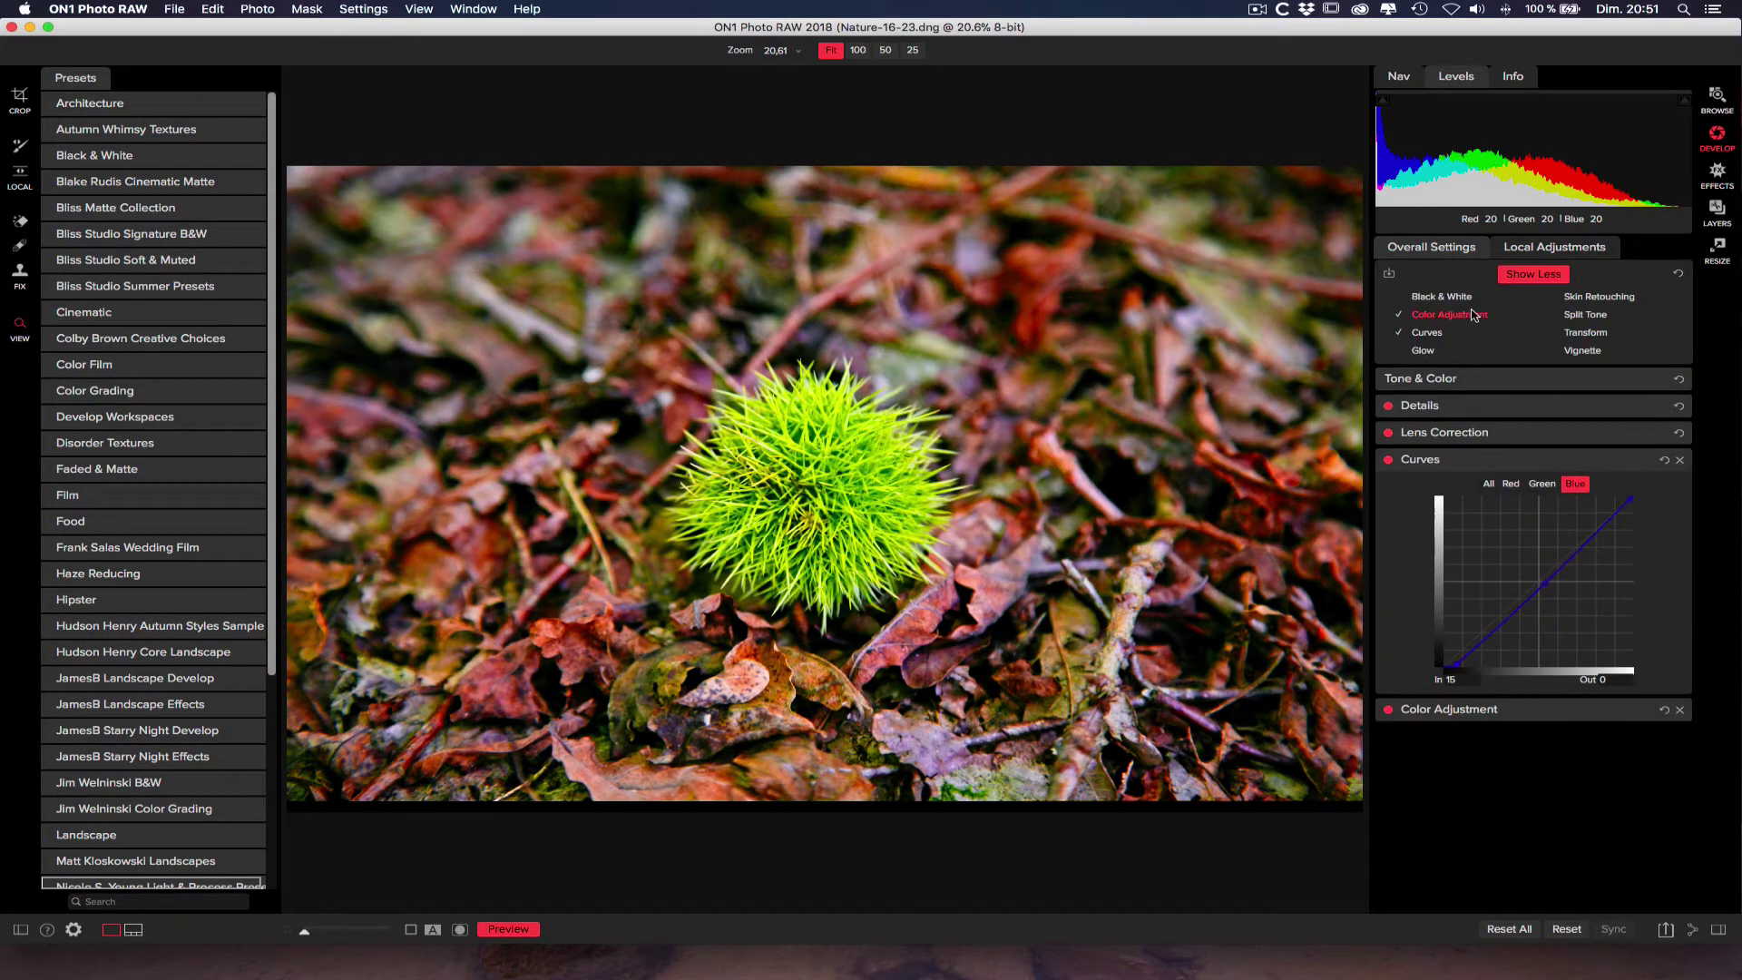
click(1423, 351)
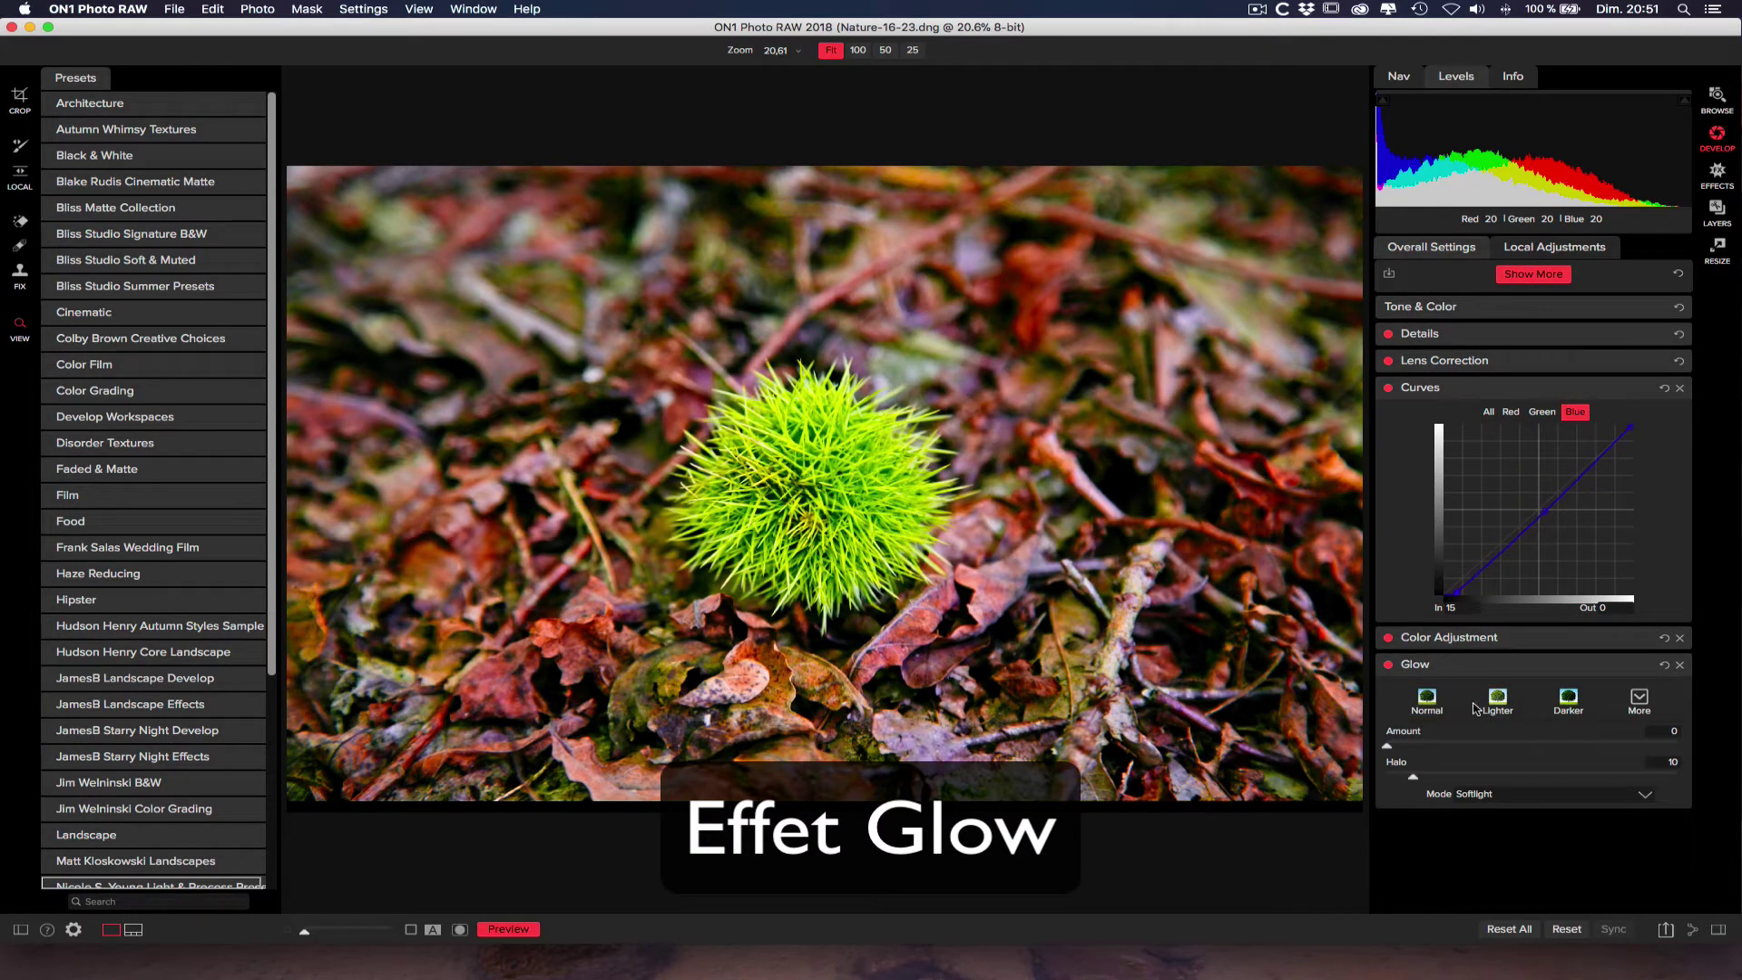
click(1426, 707)
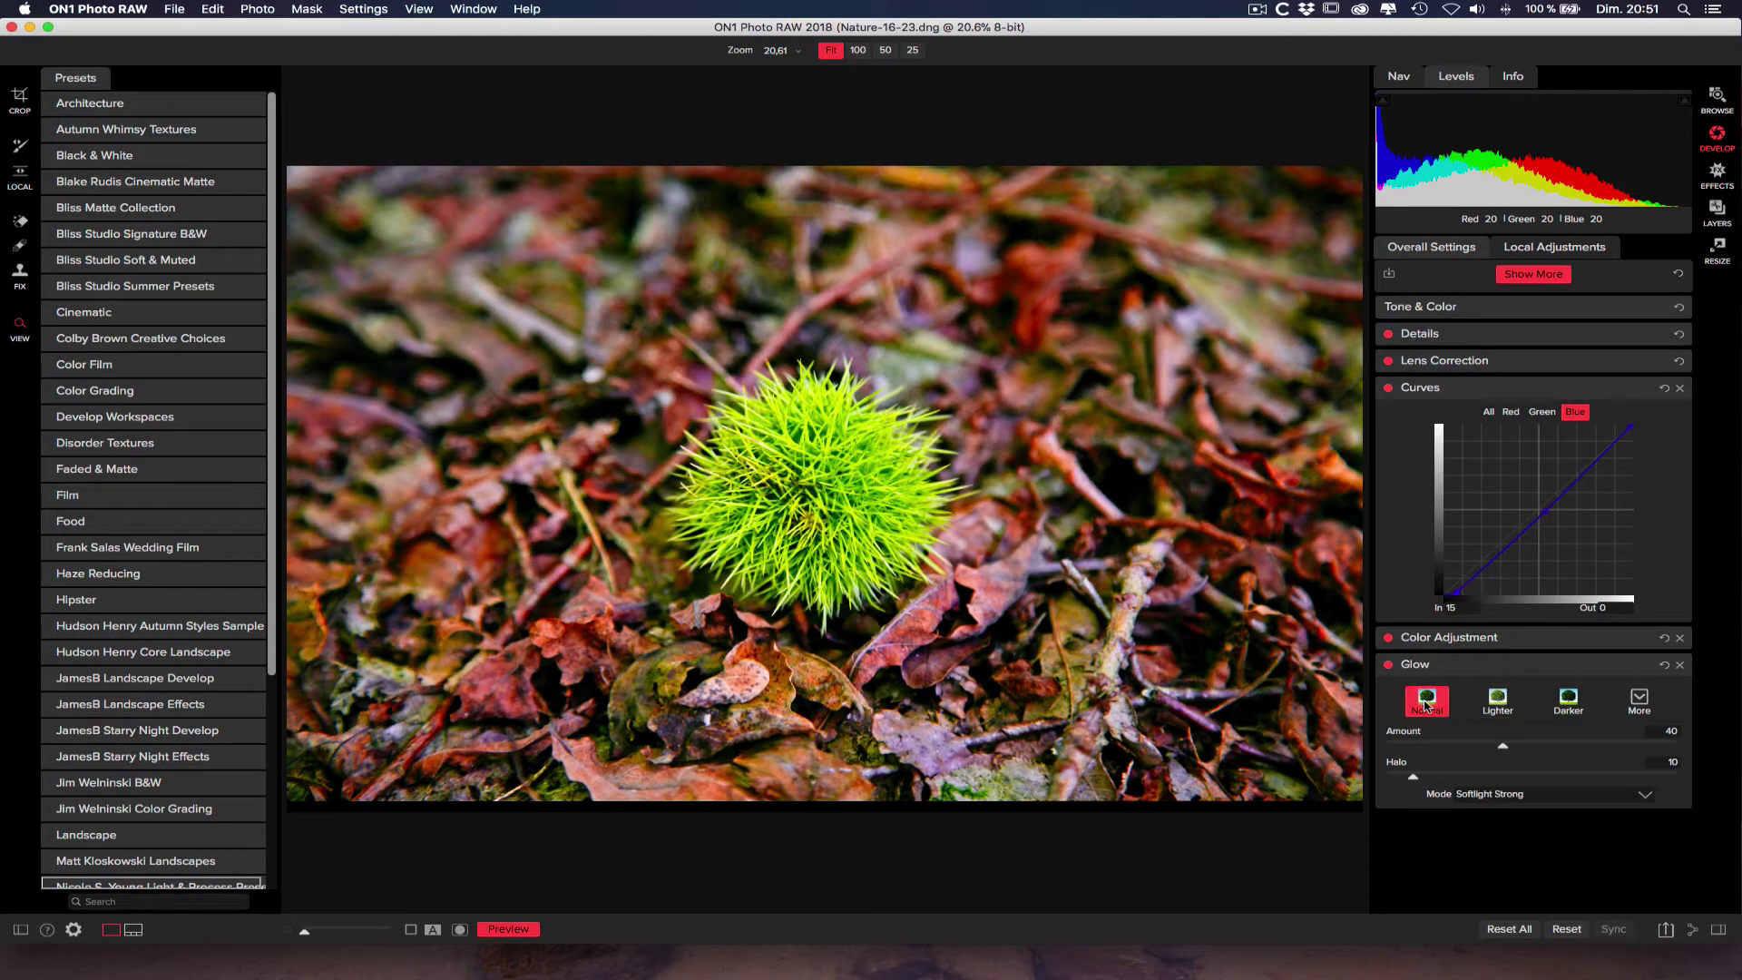
click(1498, 700)
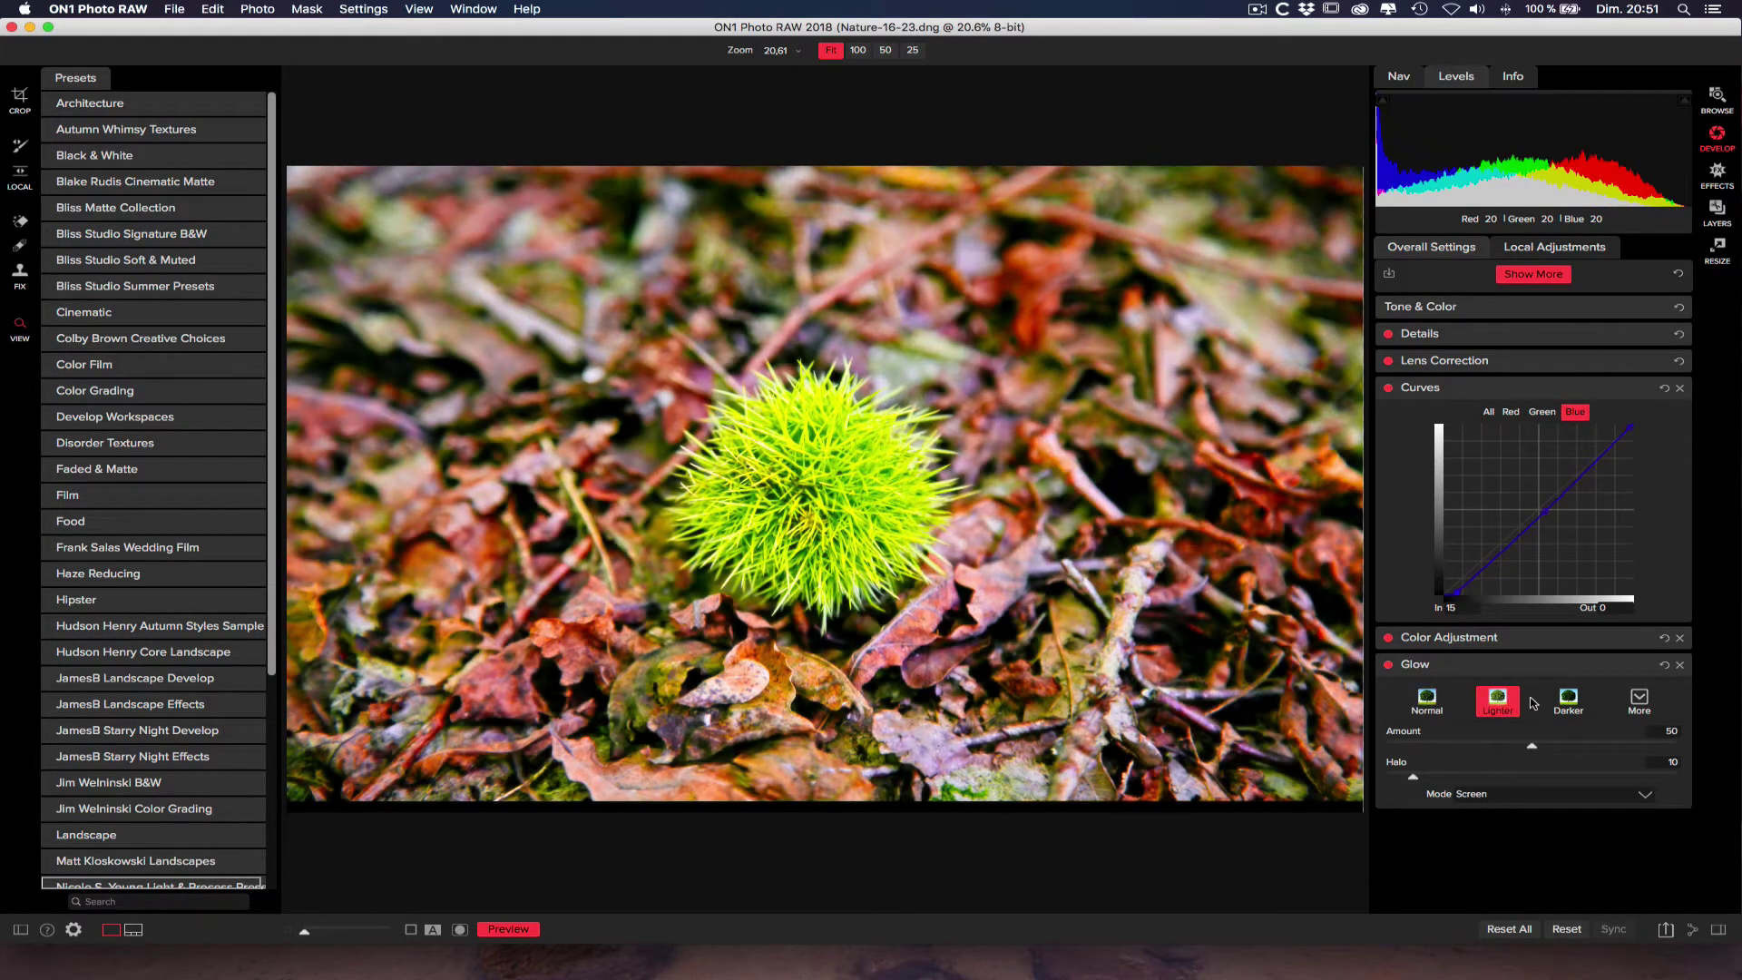
click(1574, 700)
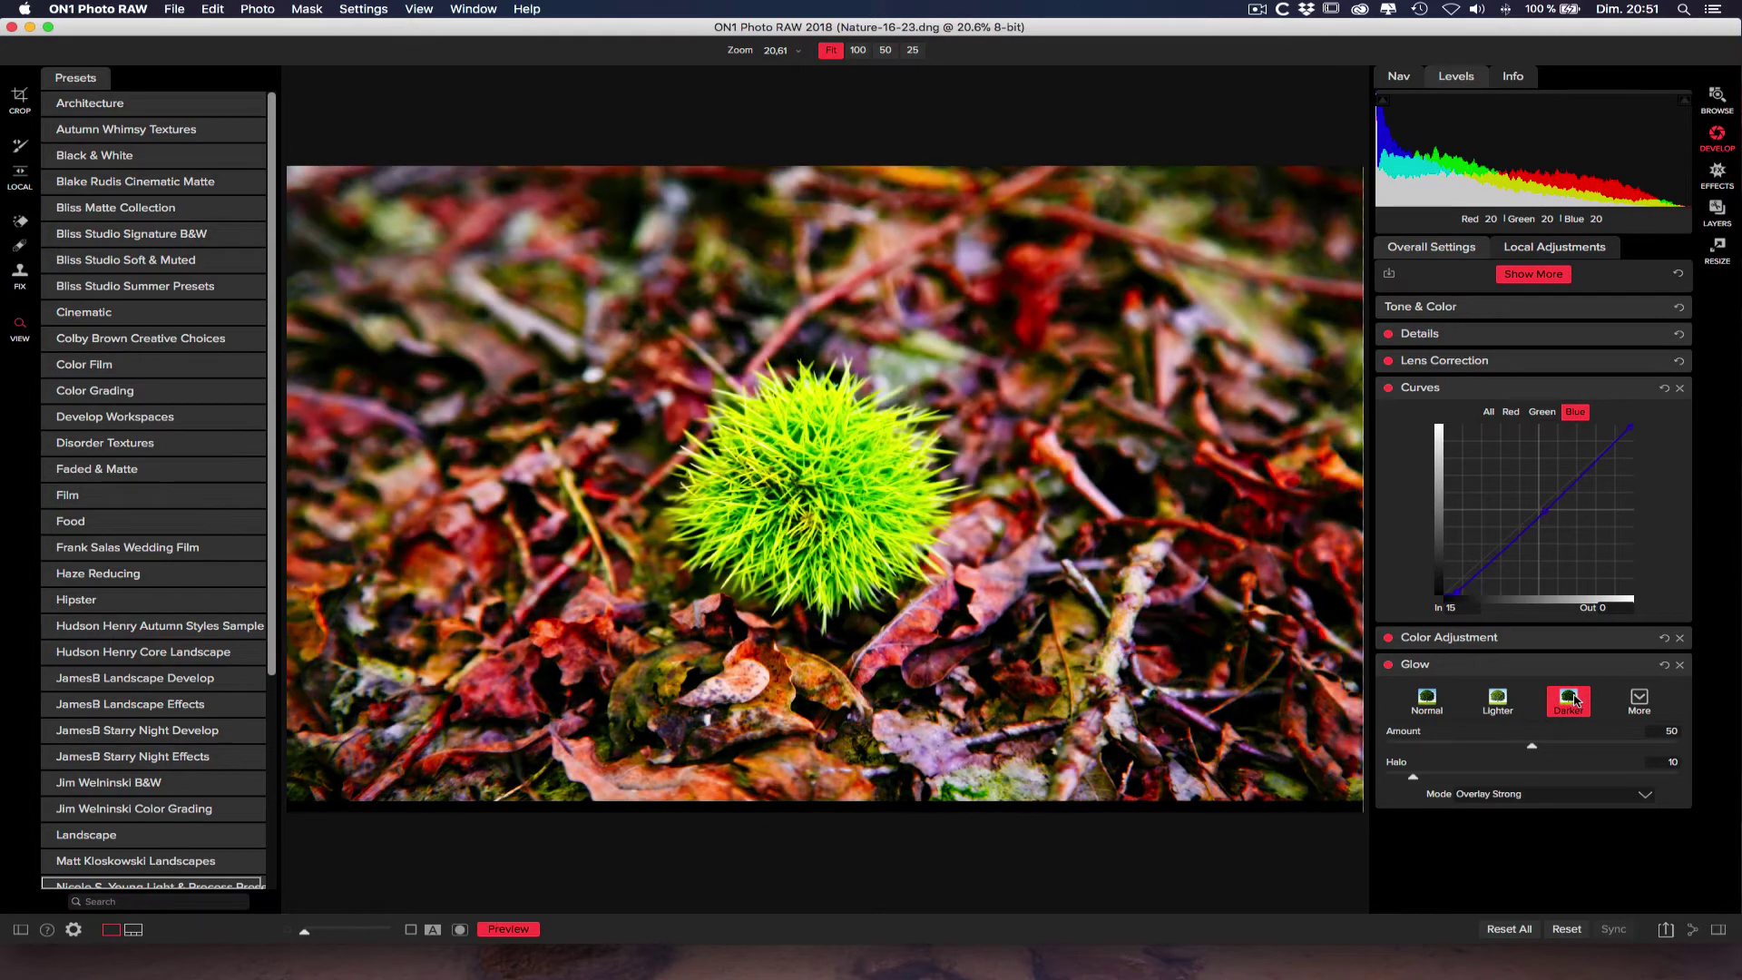
click(1640, 700)
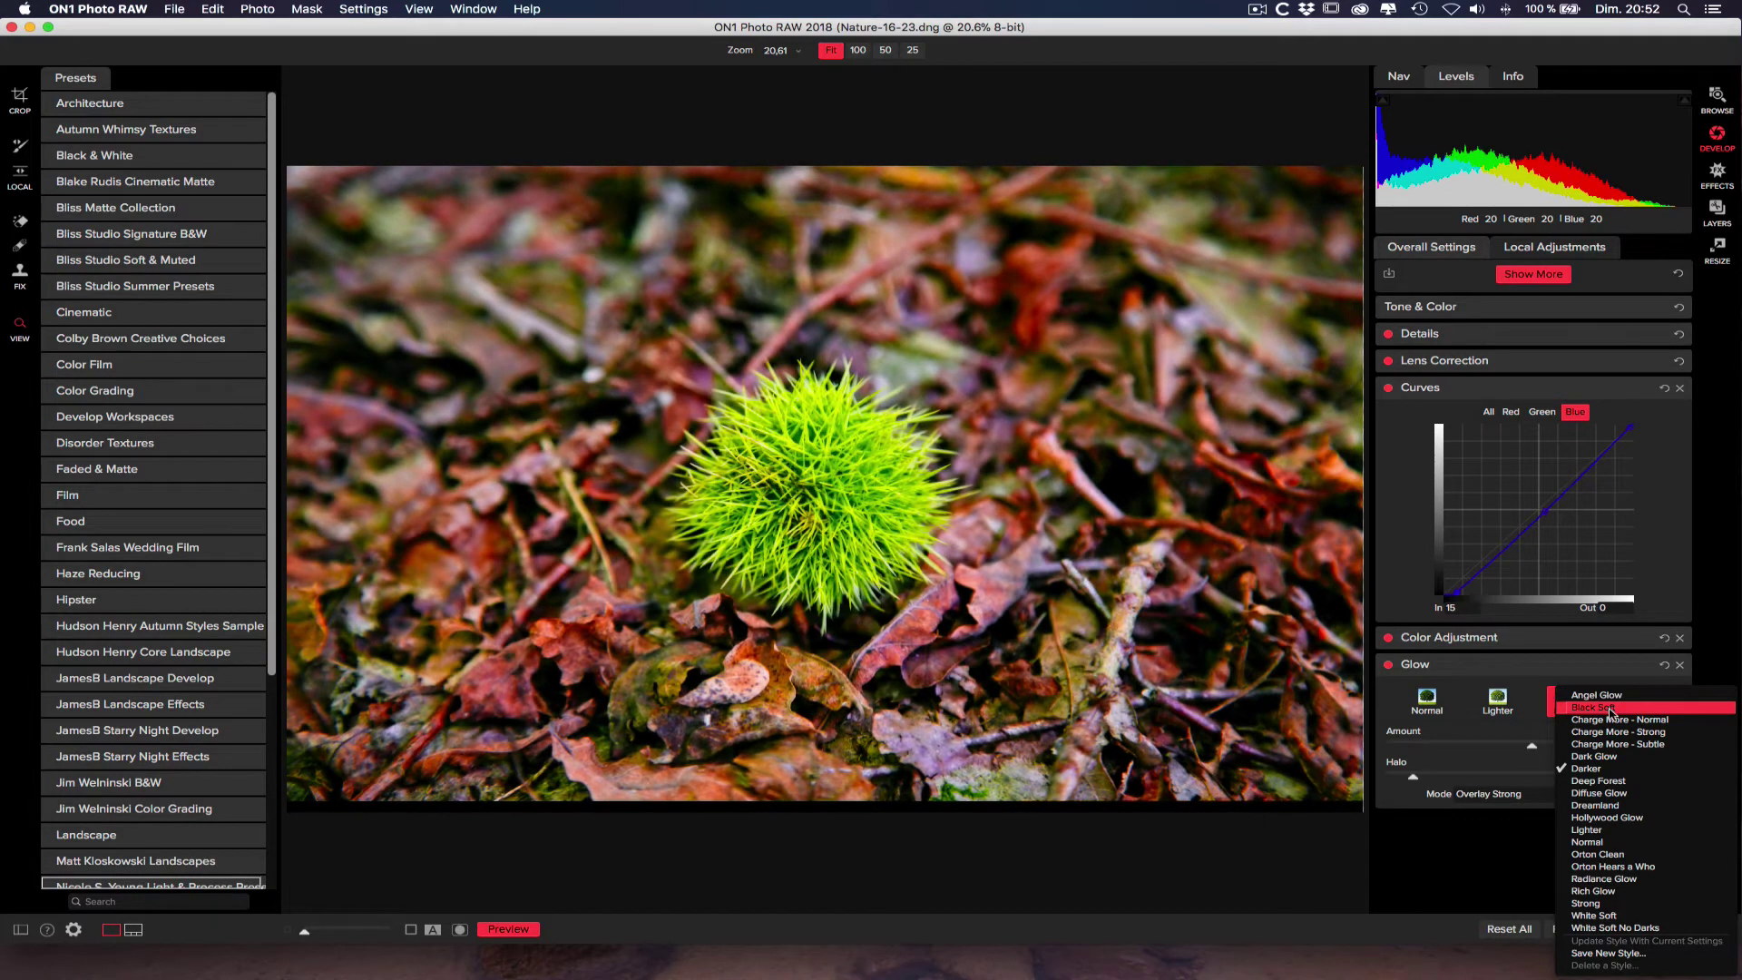
click(1611, 708)
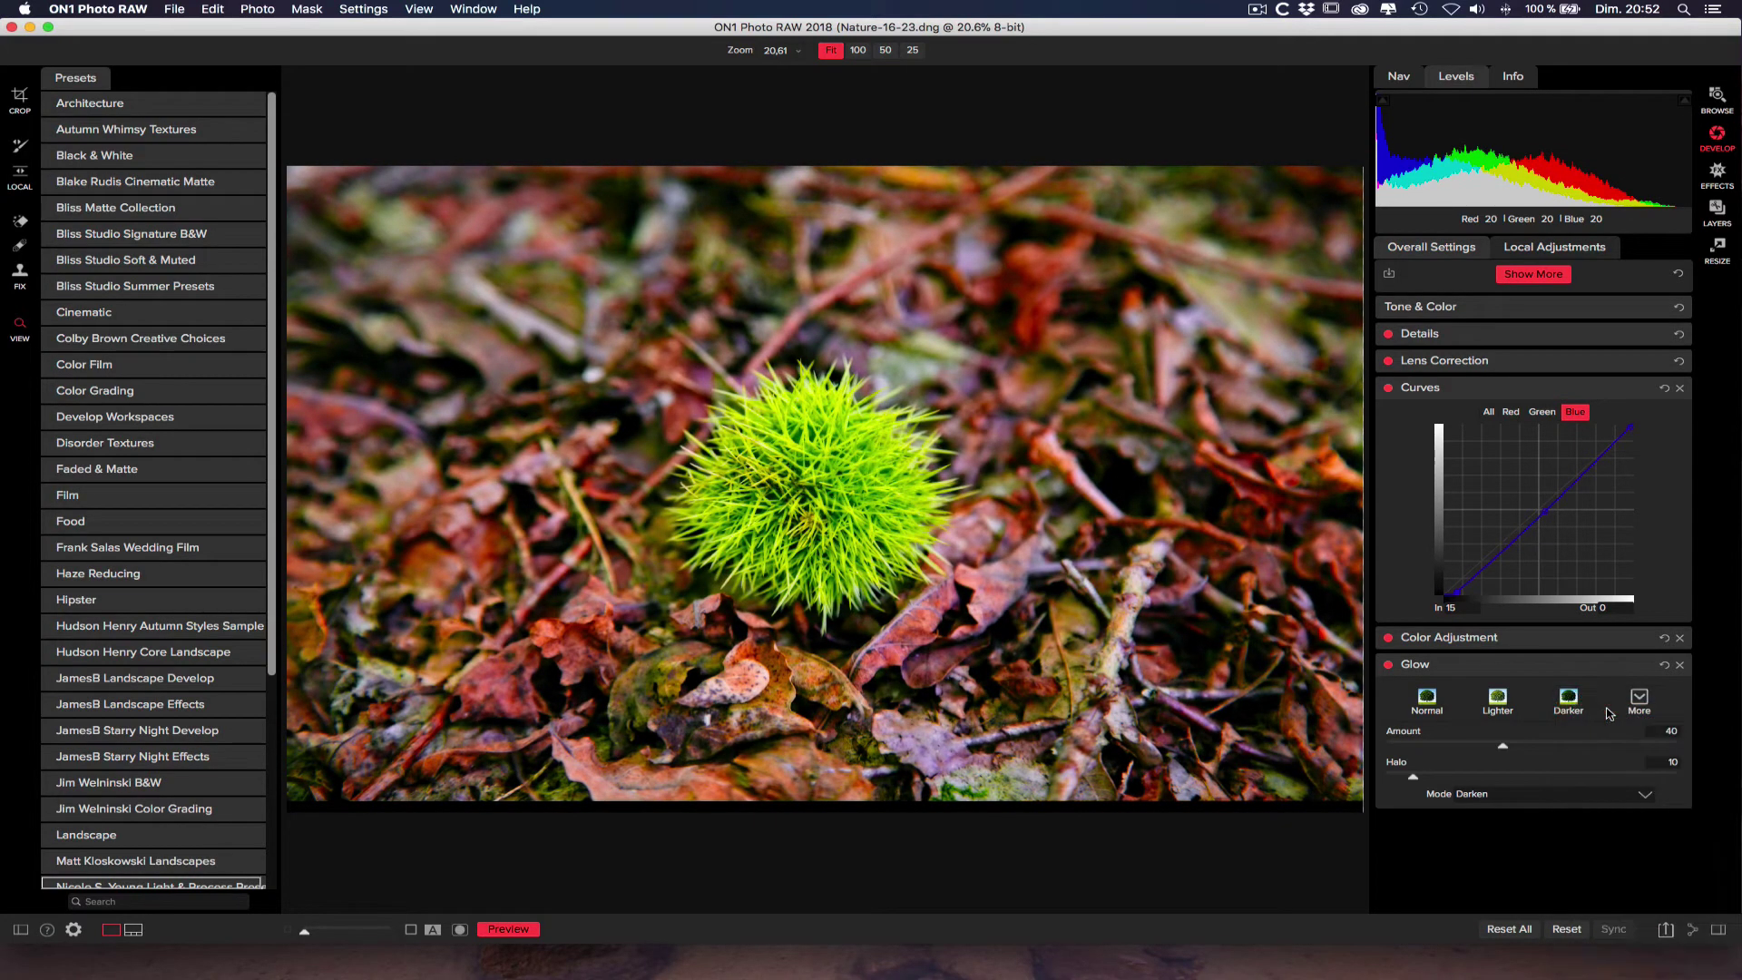
Step: Set the glow to Multiply mode with Halo 23 and Amount 41, and compare the photo with and without it
click(1489, 799)
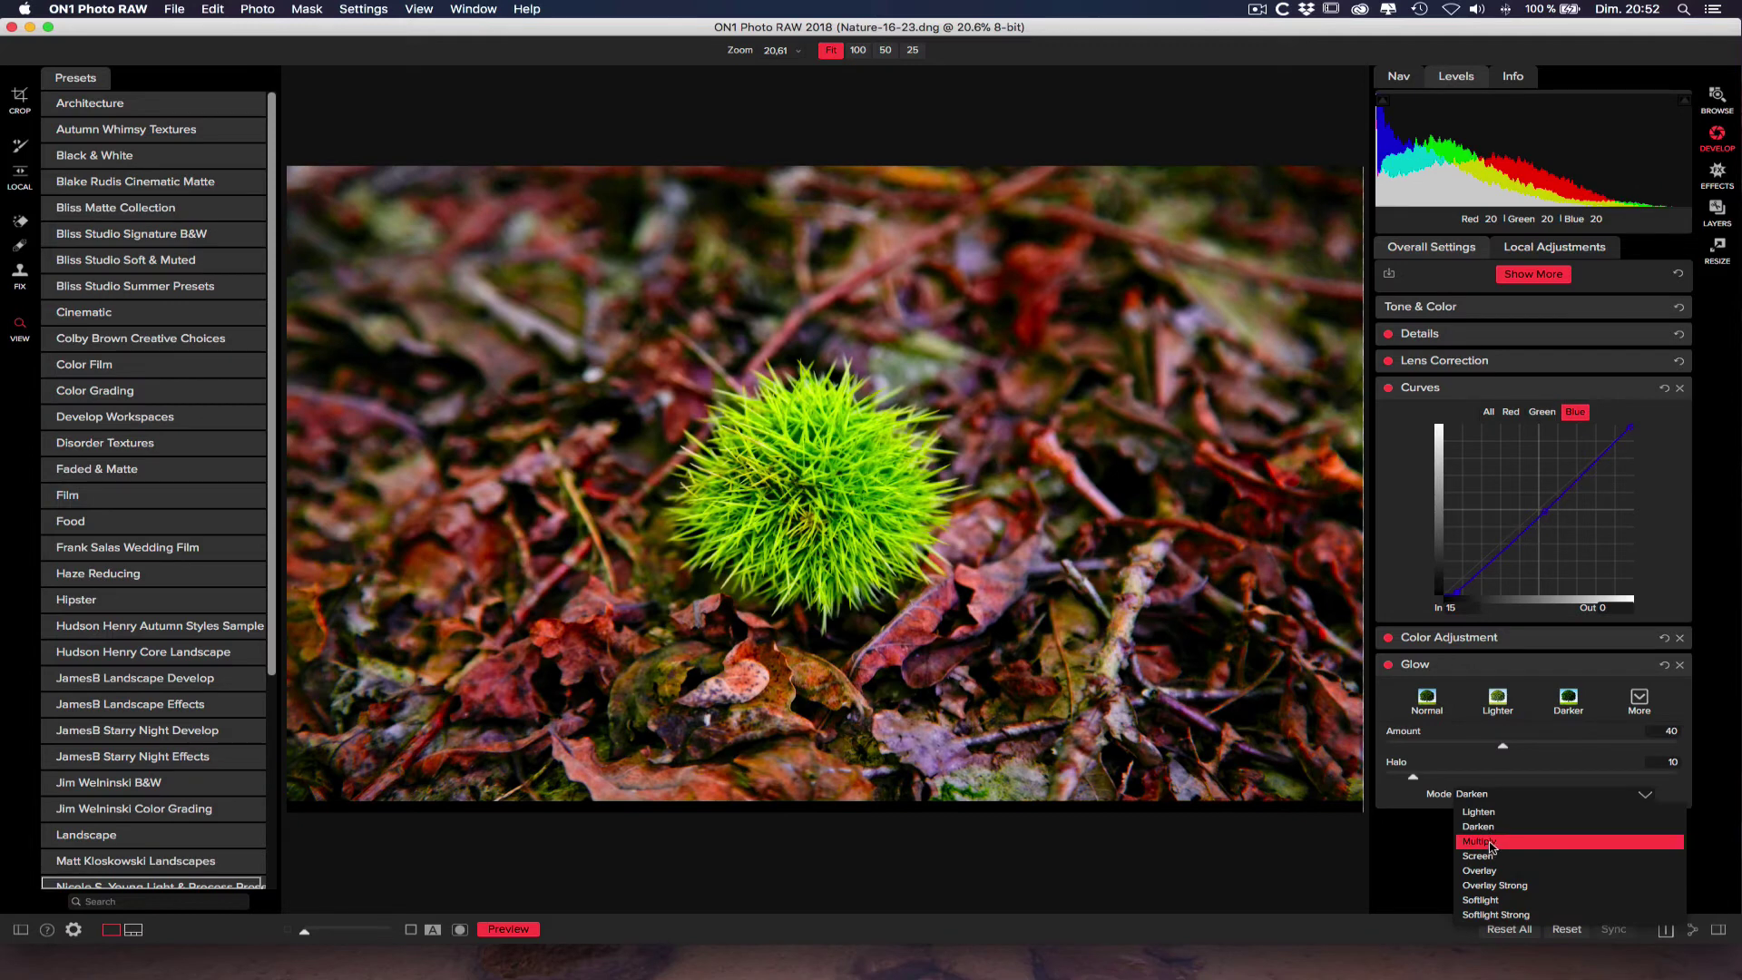
click(1493, 846)
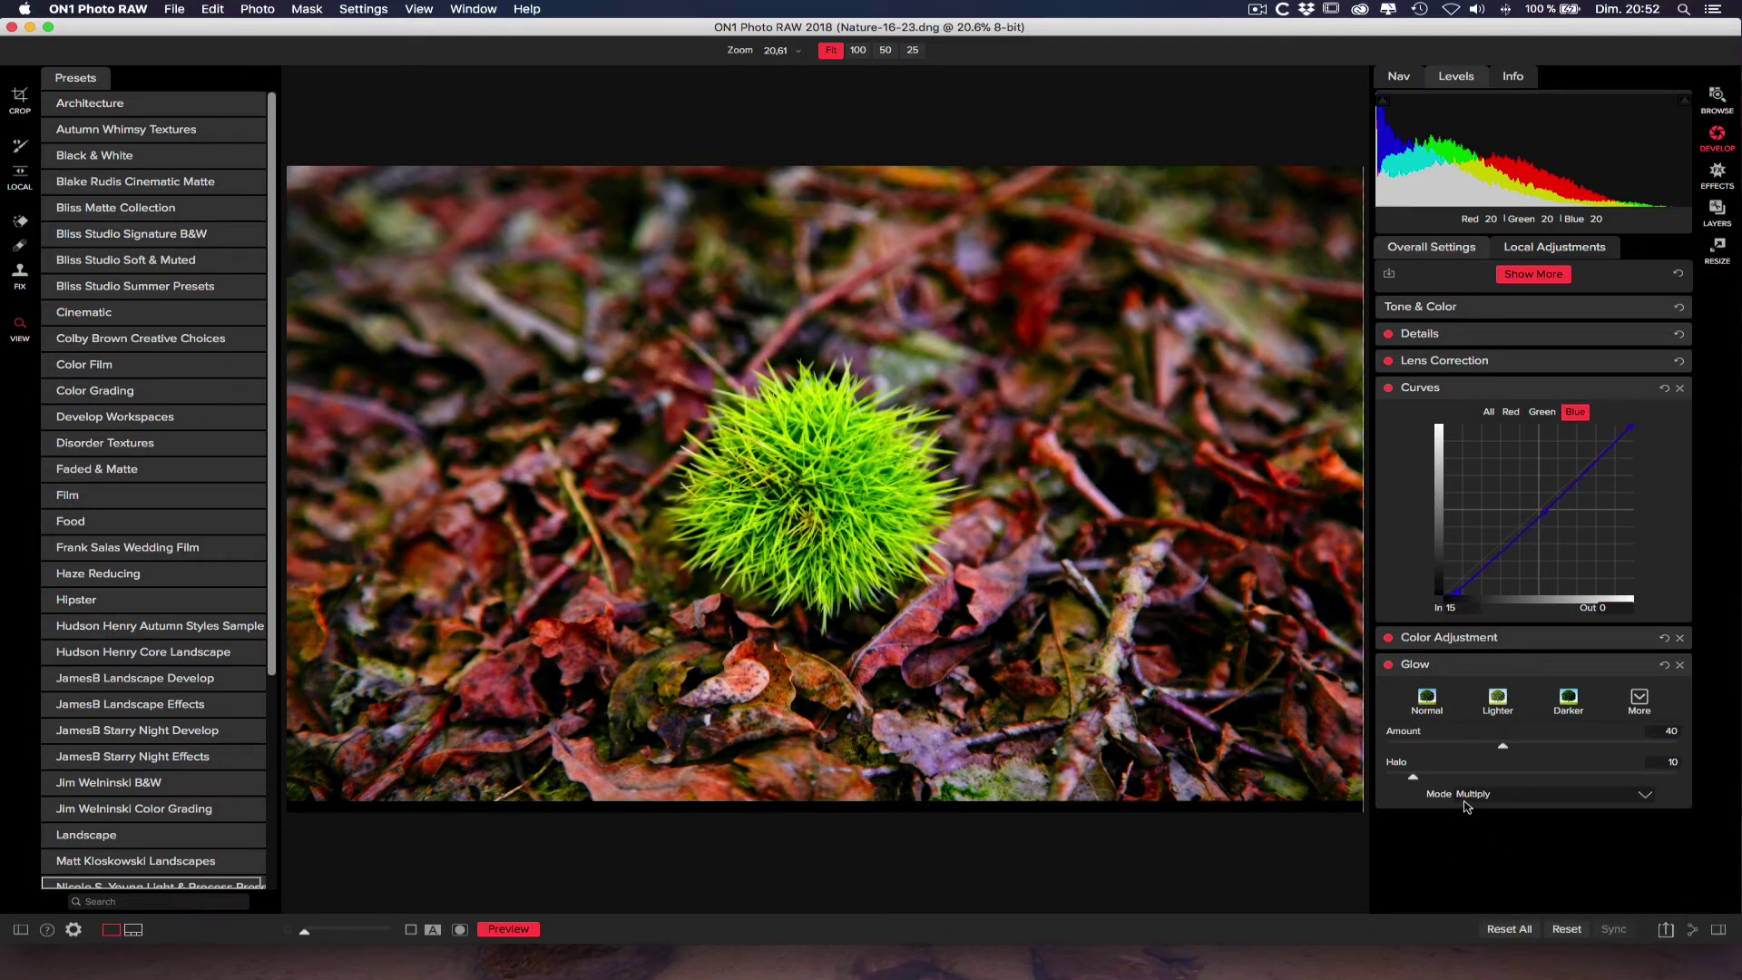
drag(1413, 779, 1456, 780)
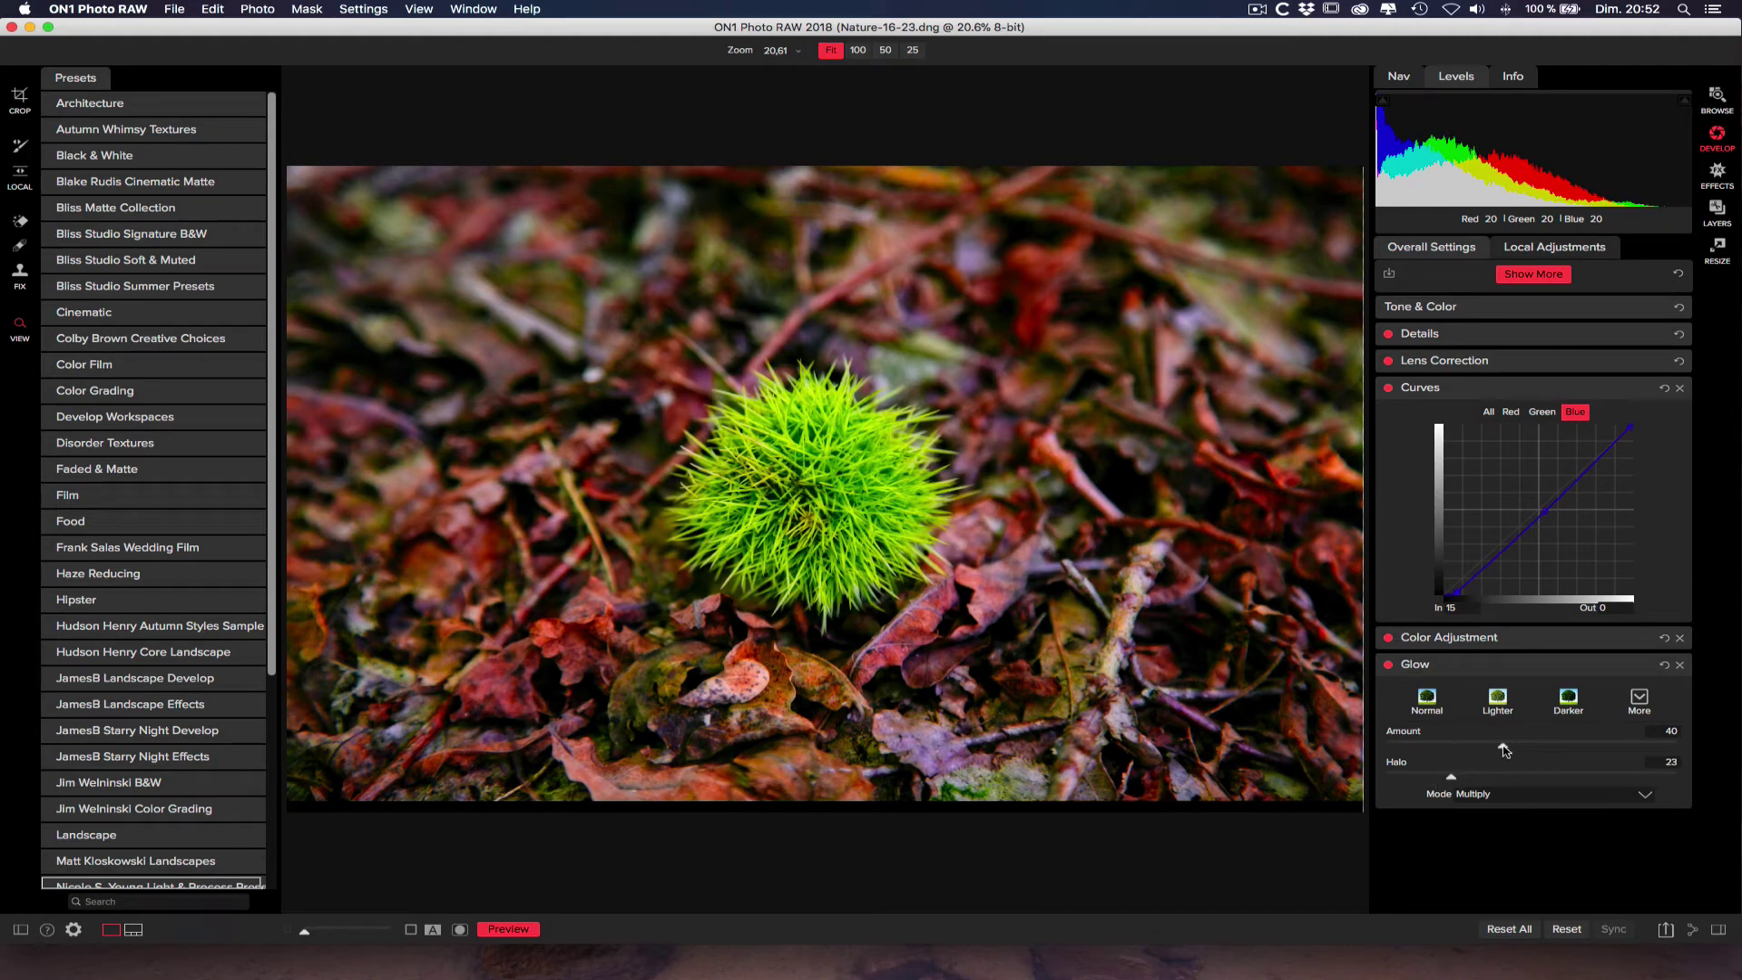
mouse_move(1504, 750)
mouse_down()
mouse_move(1590, 747)
mouse_move(1463, 744)
mouse_move(1506, 747)
mouse_up()
click(1389, 665)
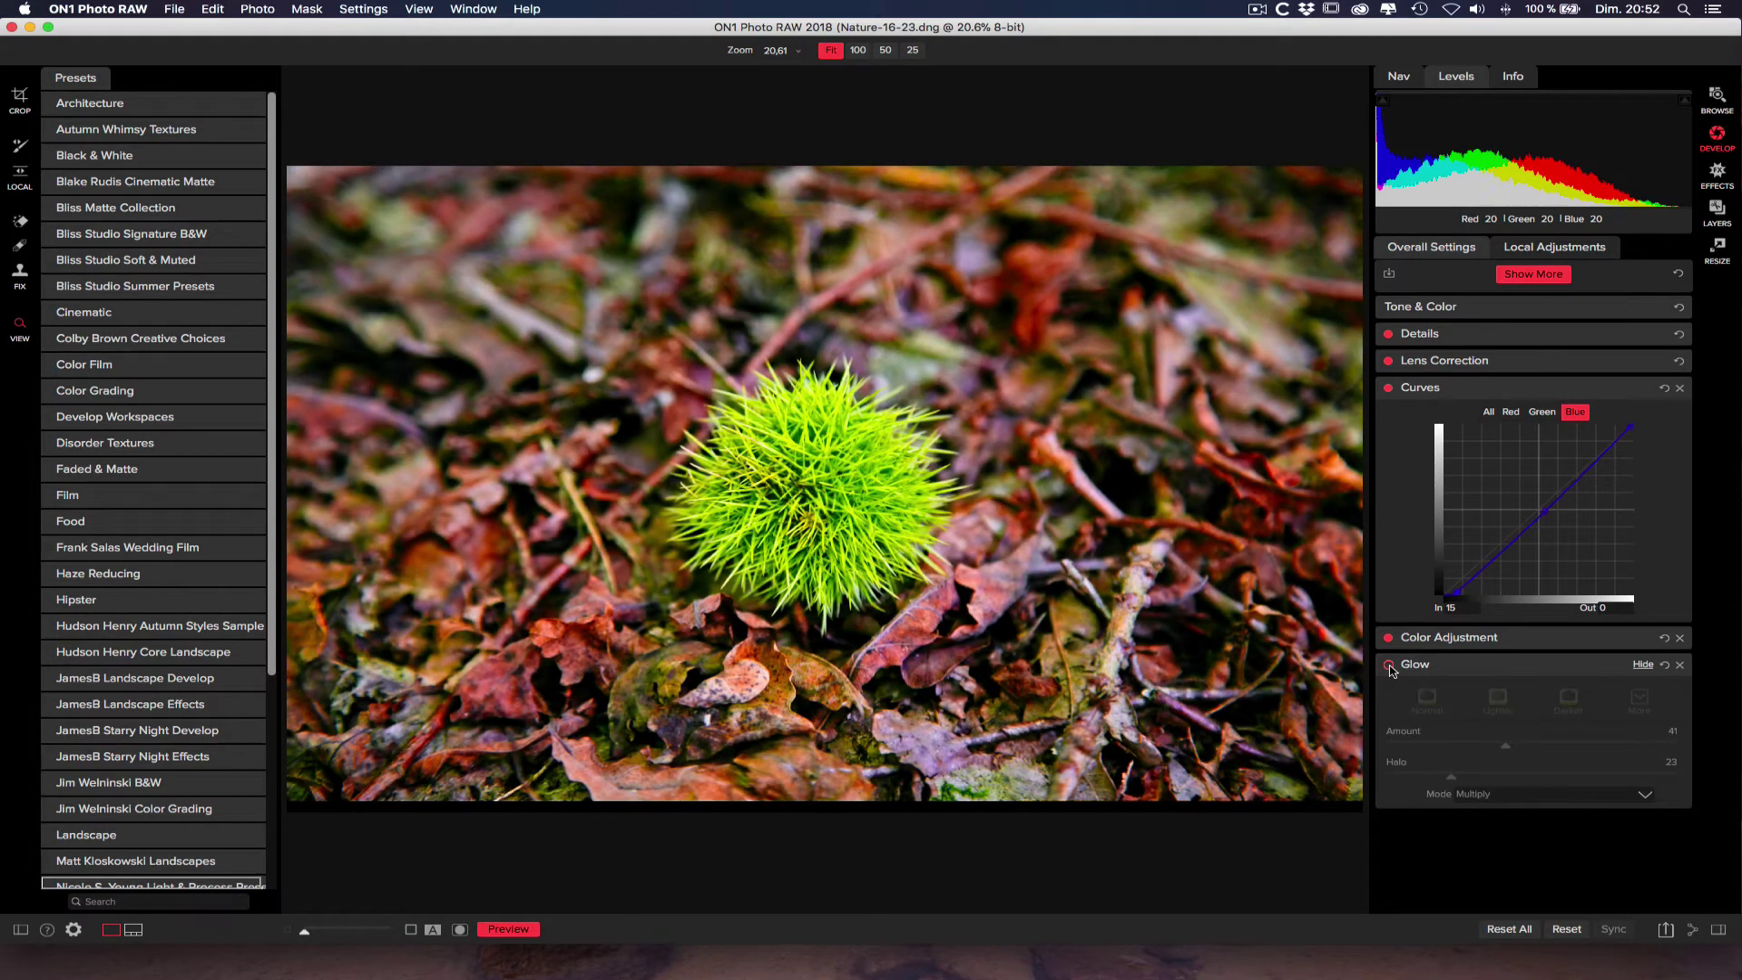
click(1389, 665)
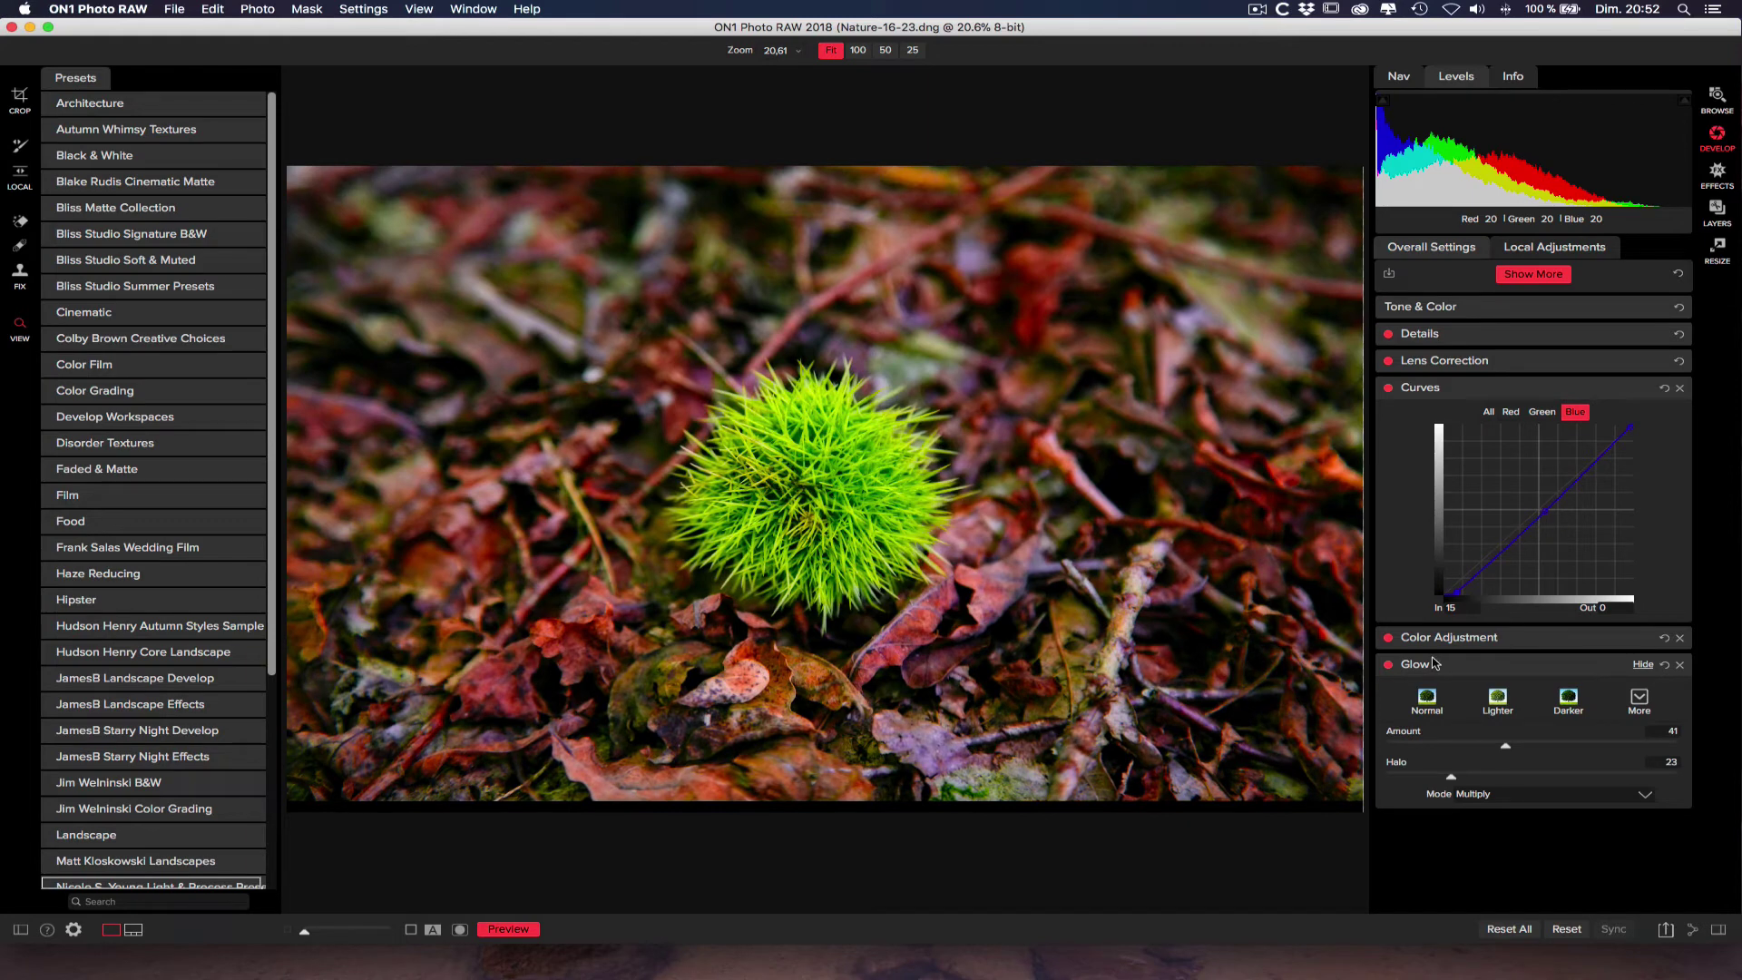
click(1423, 669)
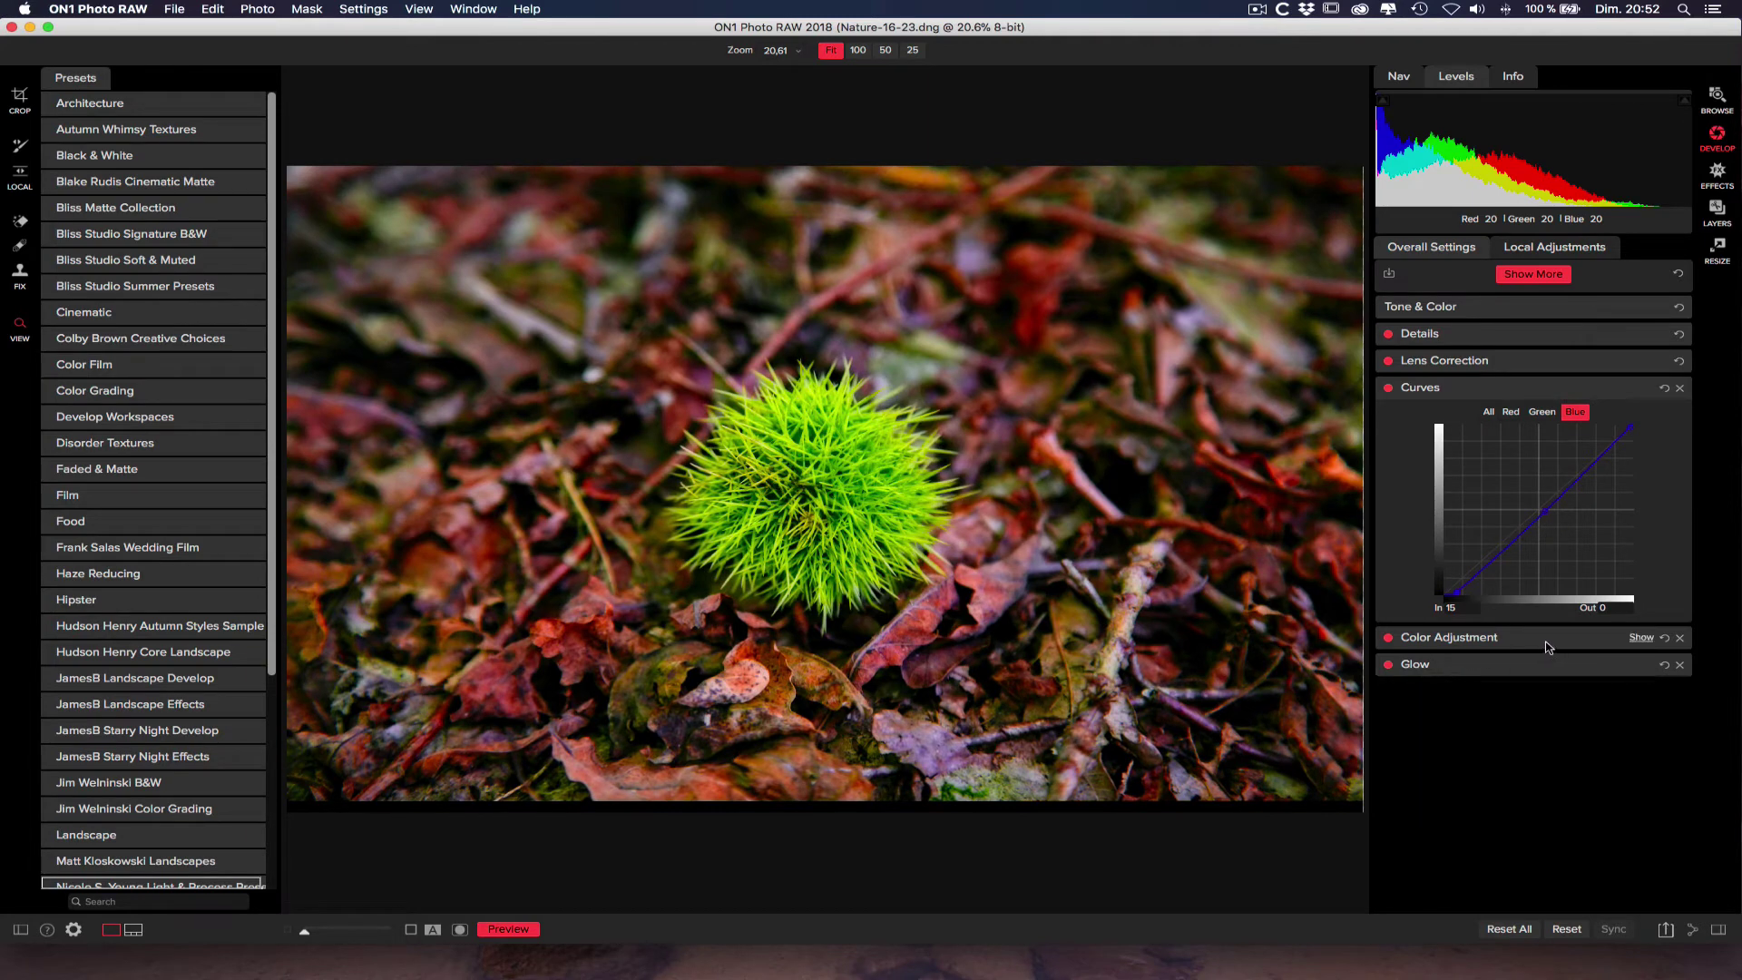
Step: Add a Vignette effect, compare the Subtle, Strong, Big Softy and Edges styles, apply Big Softy, and preview further styles without applying one
click(1423, 391)
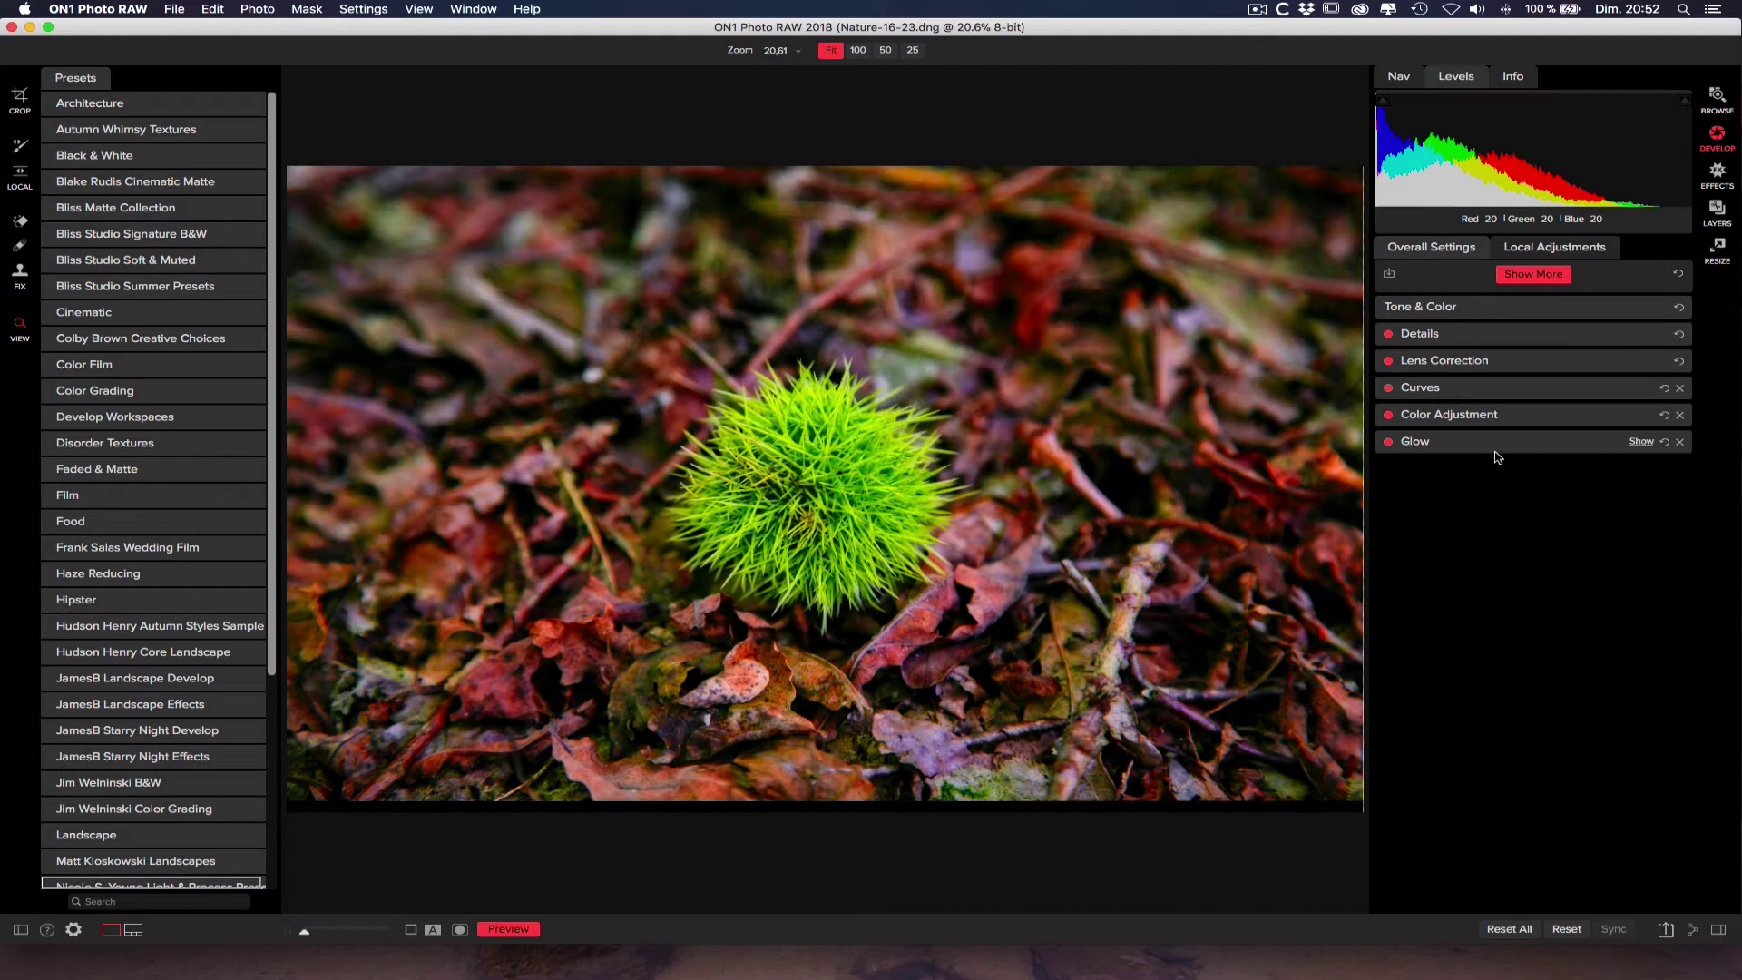
click(1552, 274)
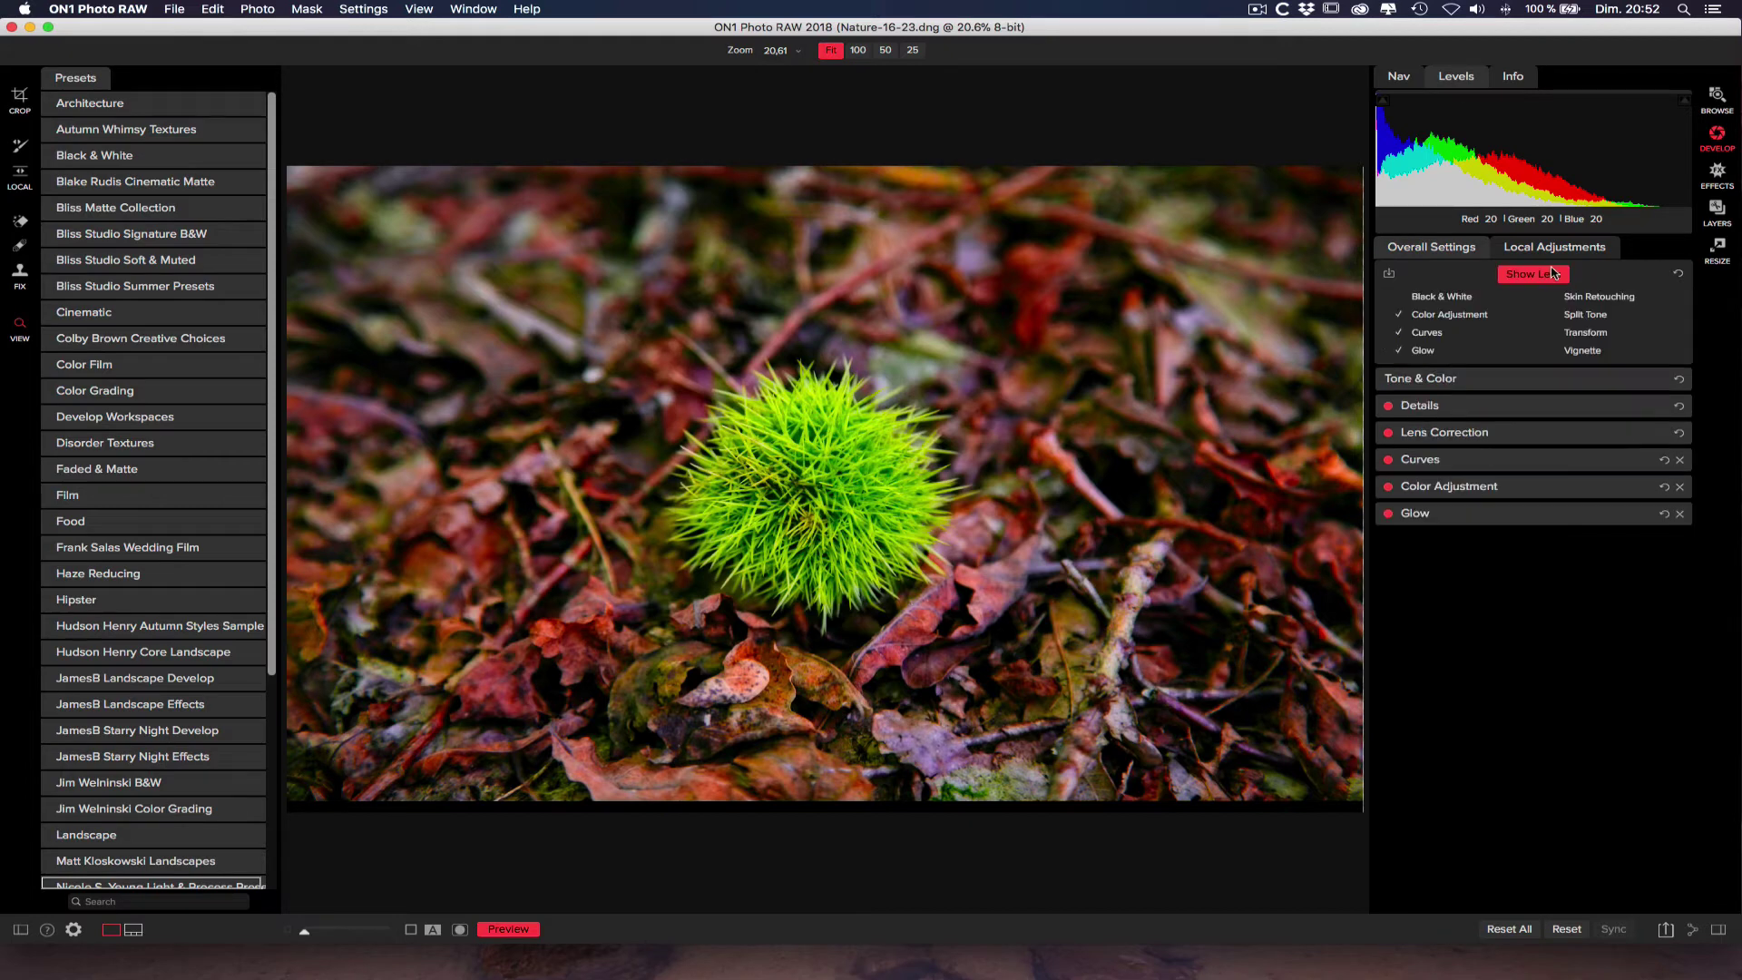
click(1584, 352)
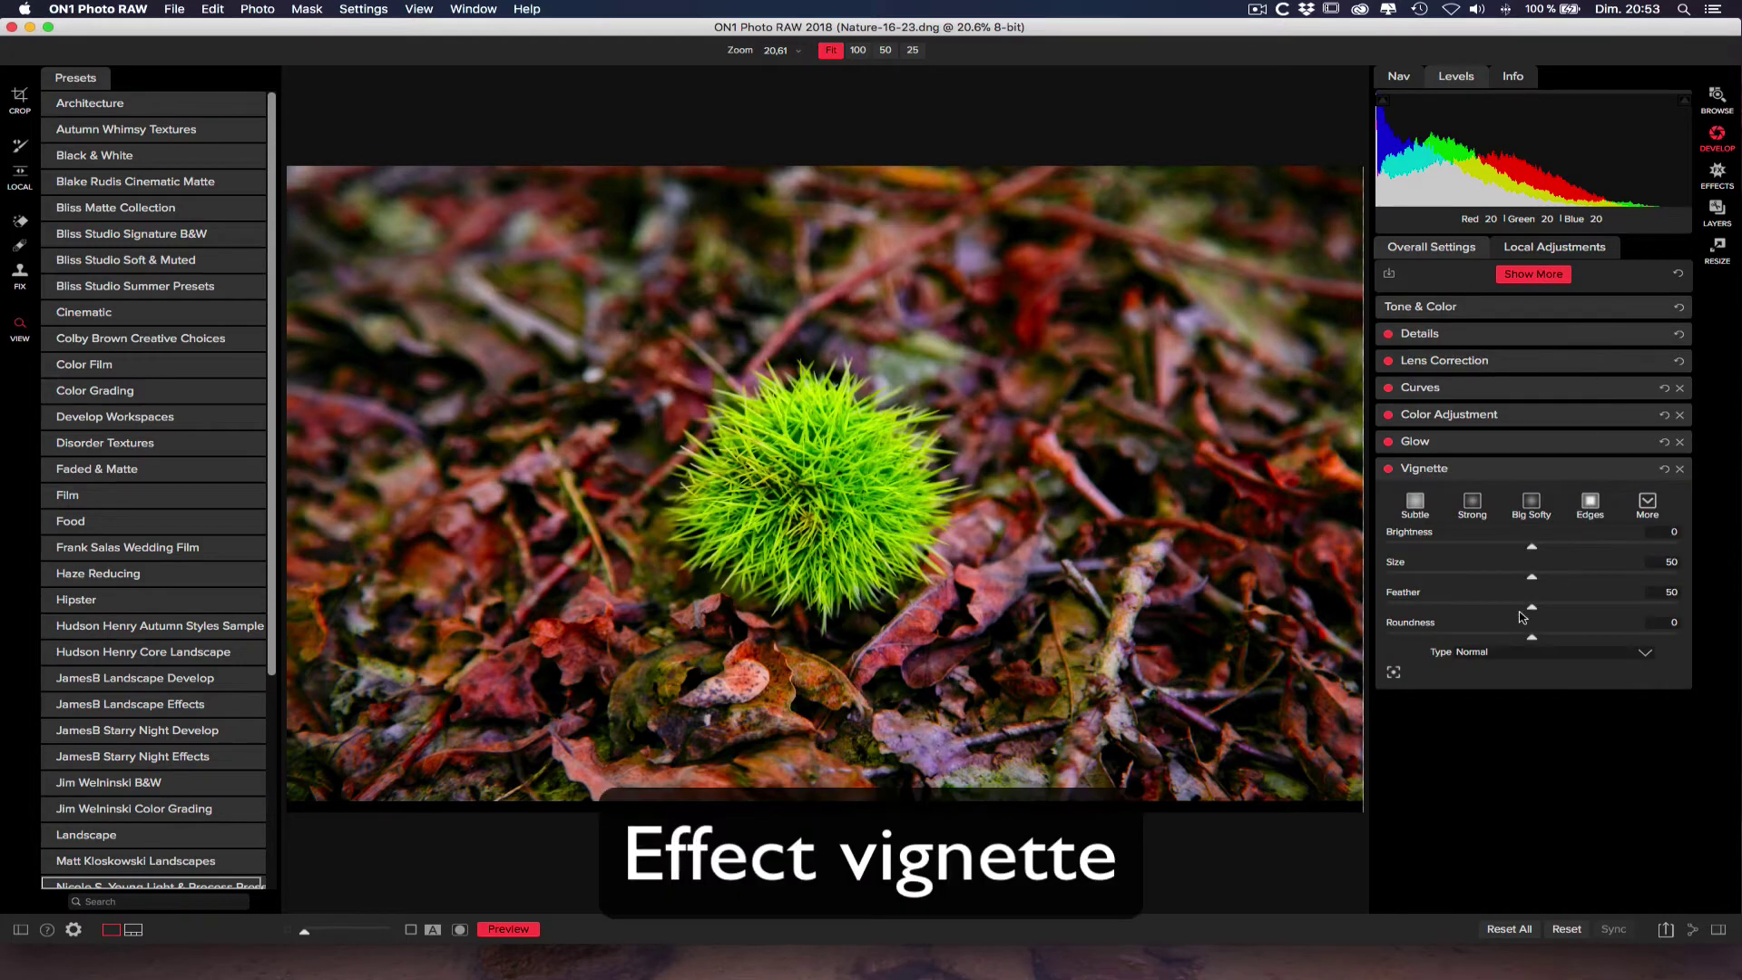
click(1414, 504)
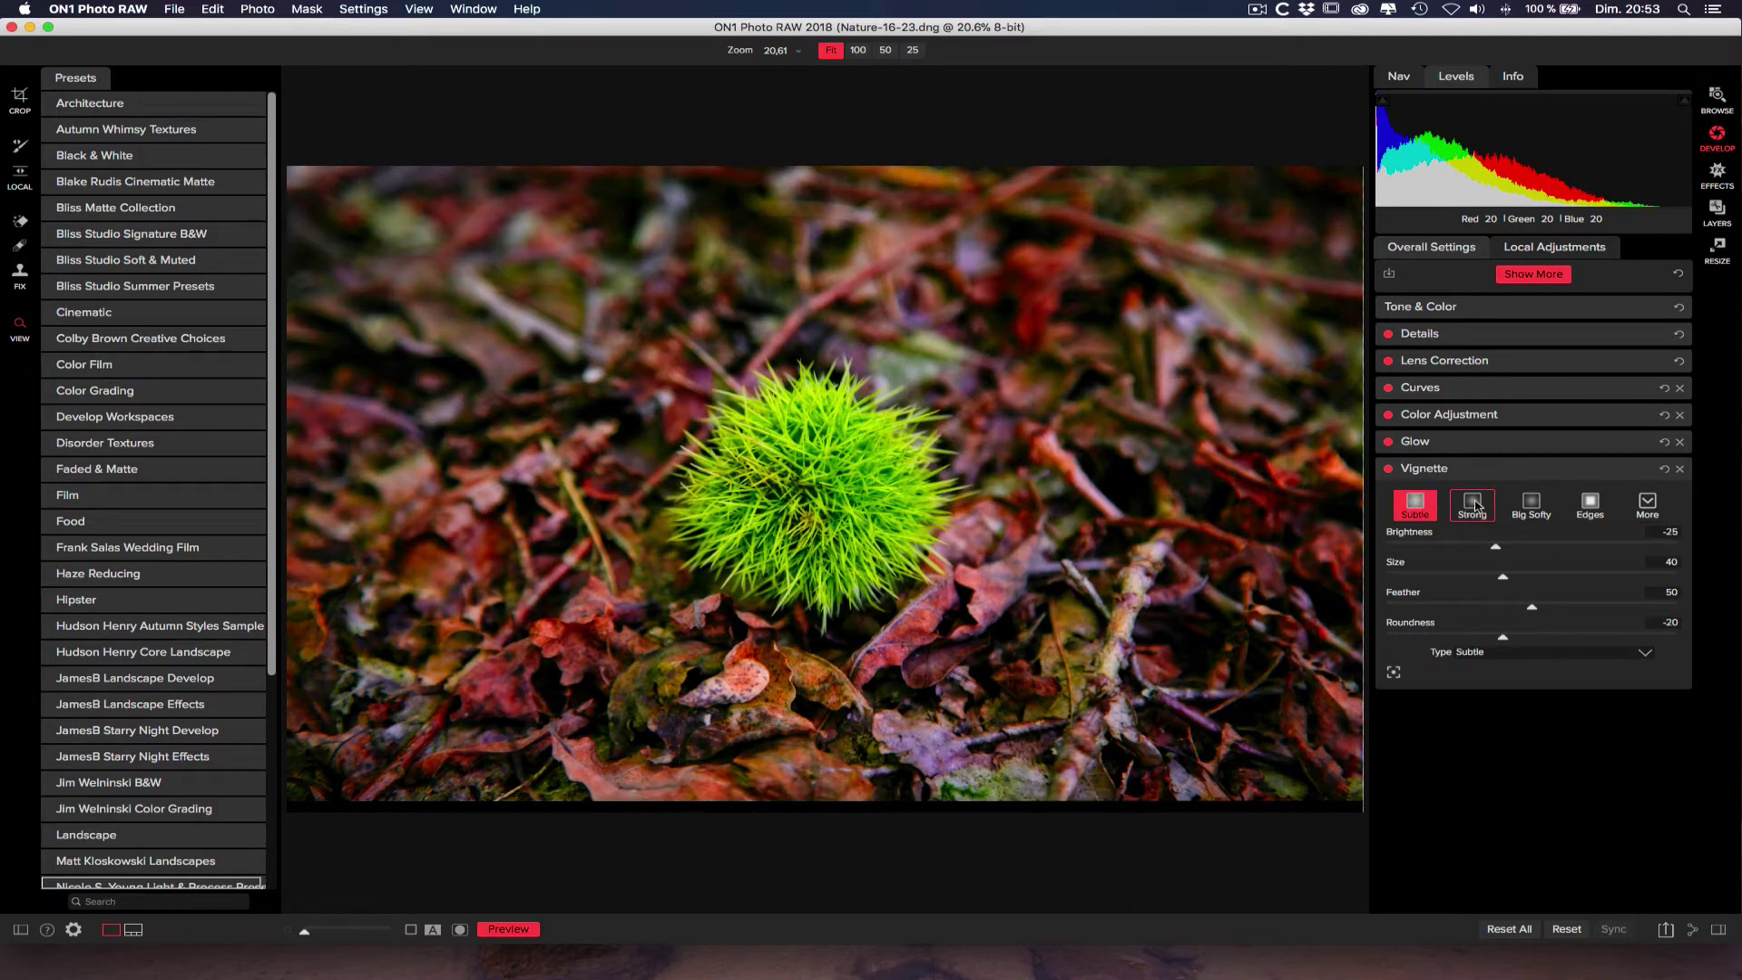
click(1474, 506)
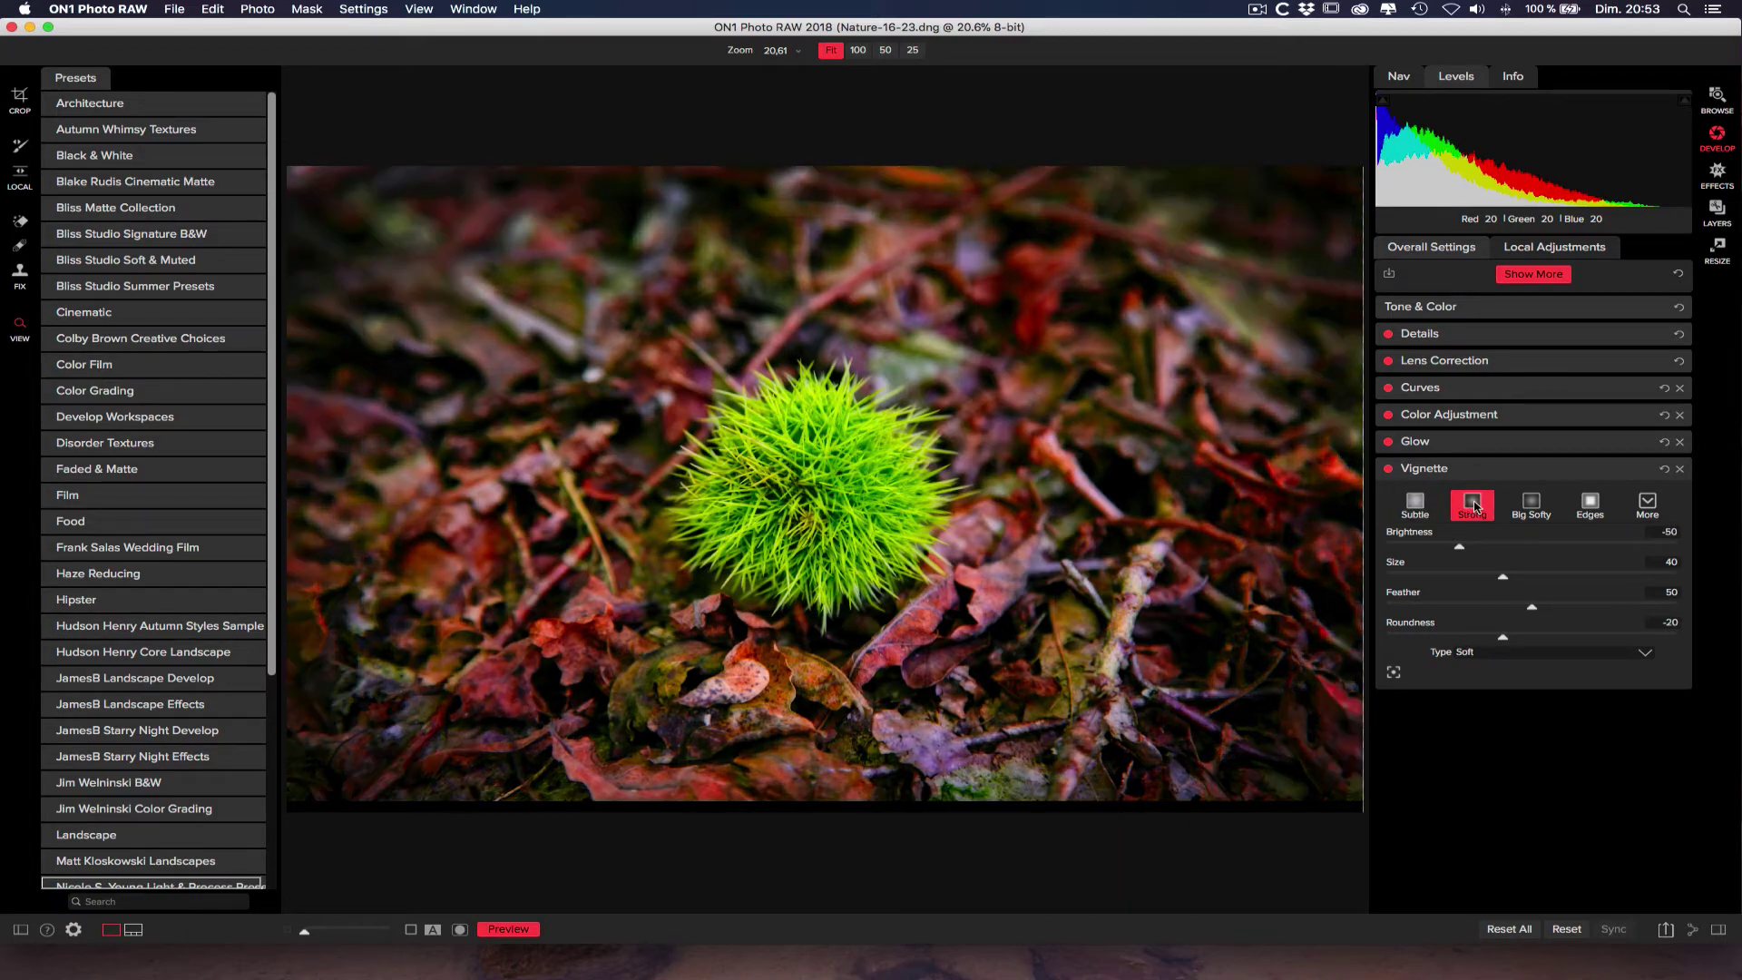
click(1531, 507)
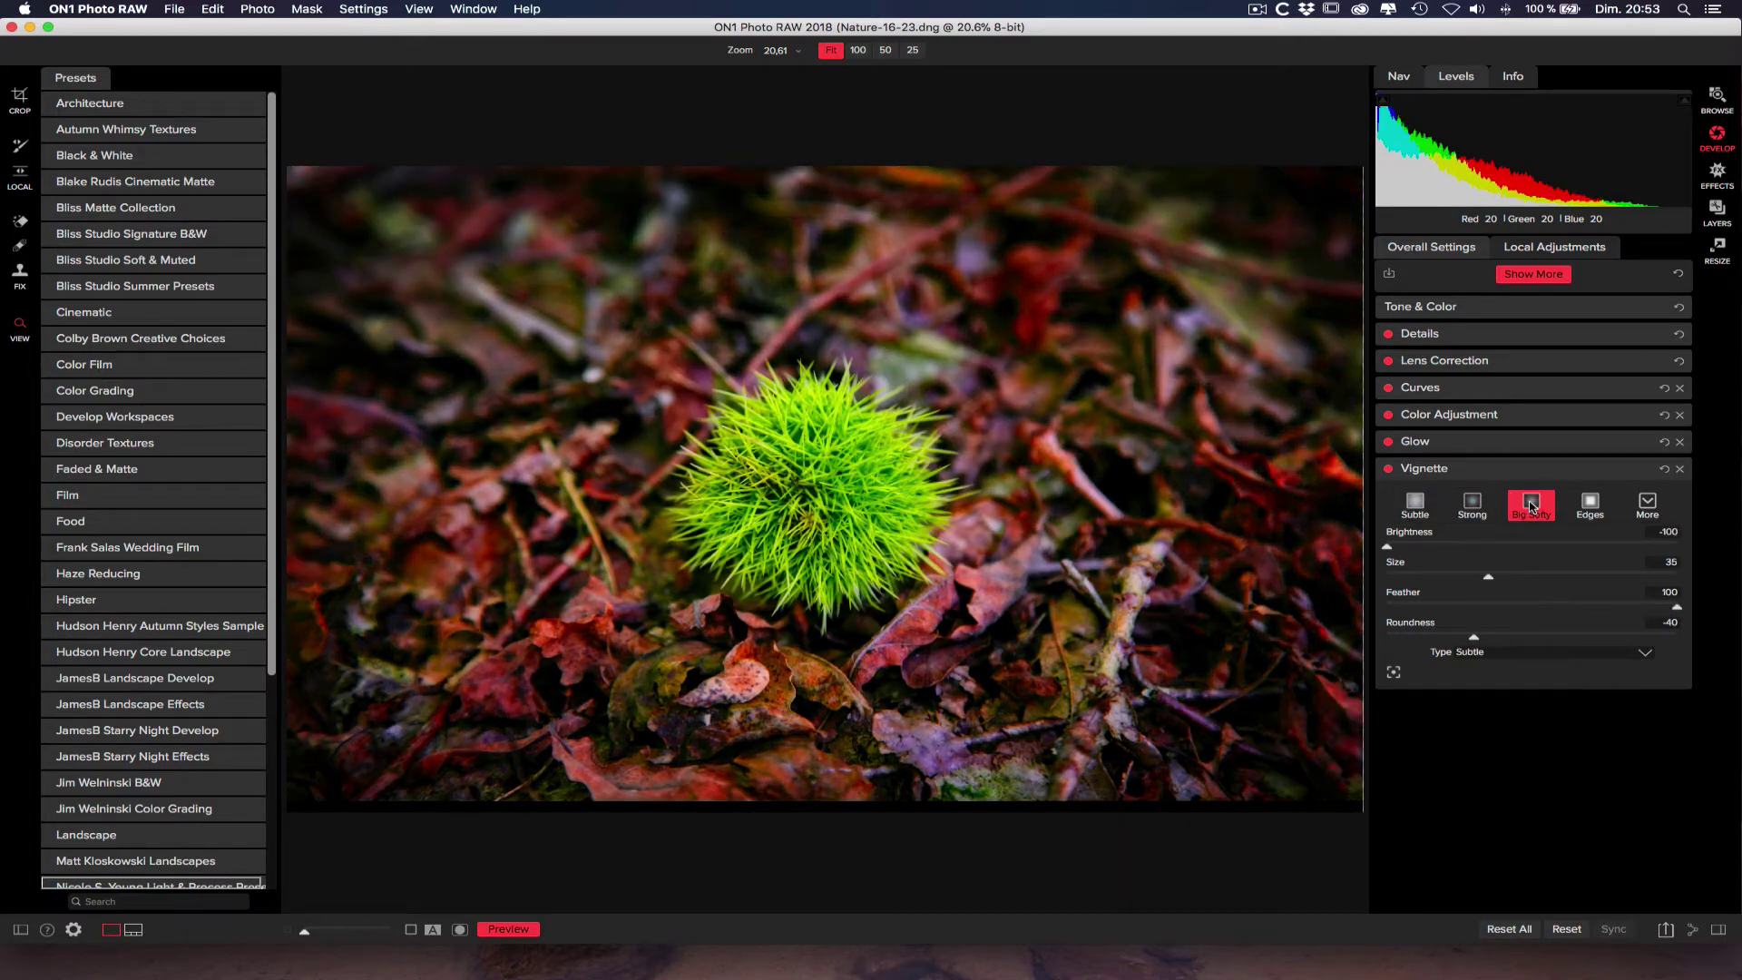
click(1589, 508)
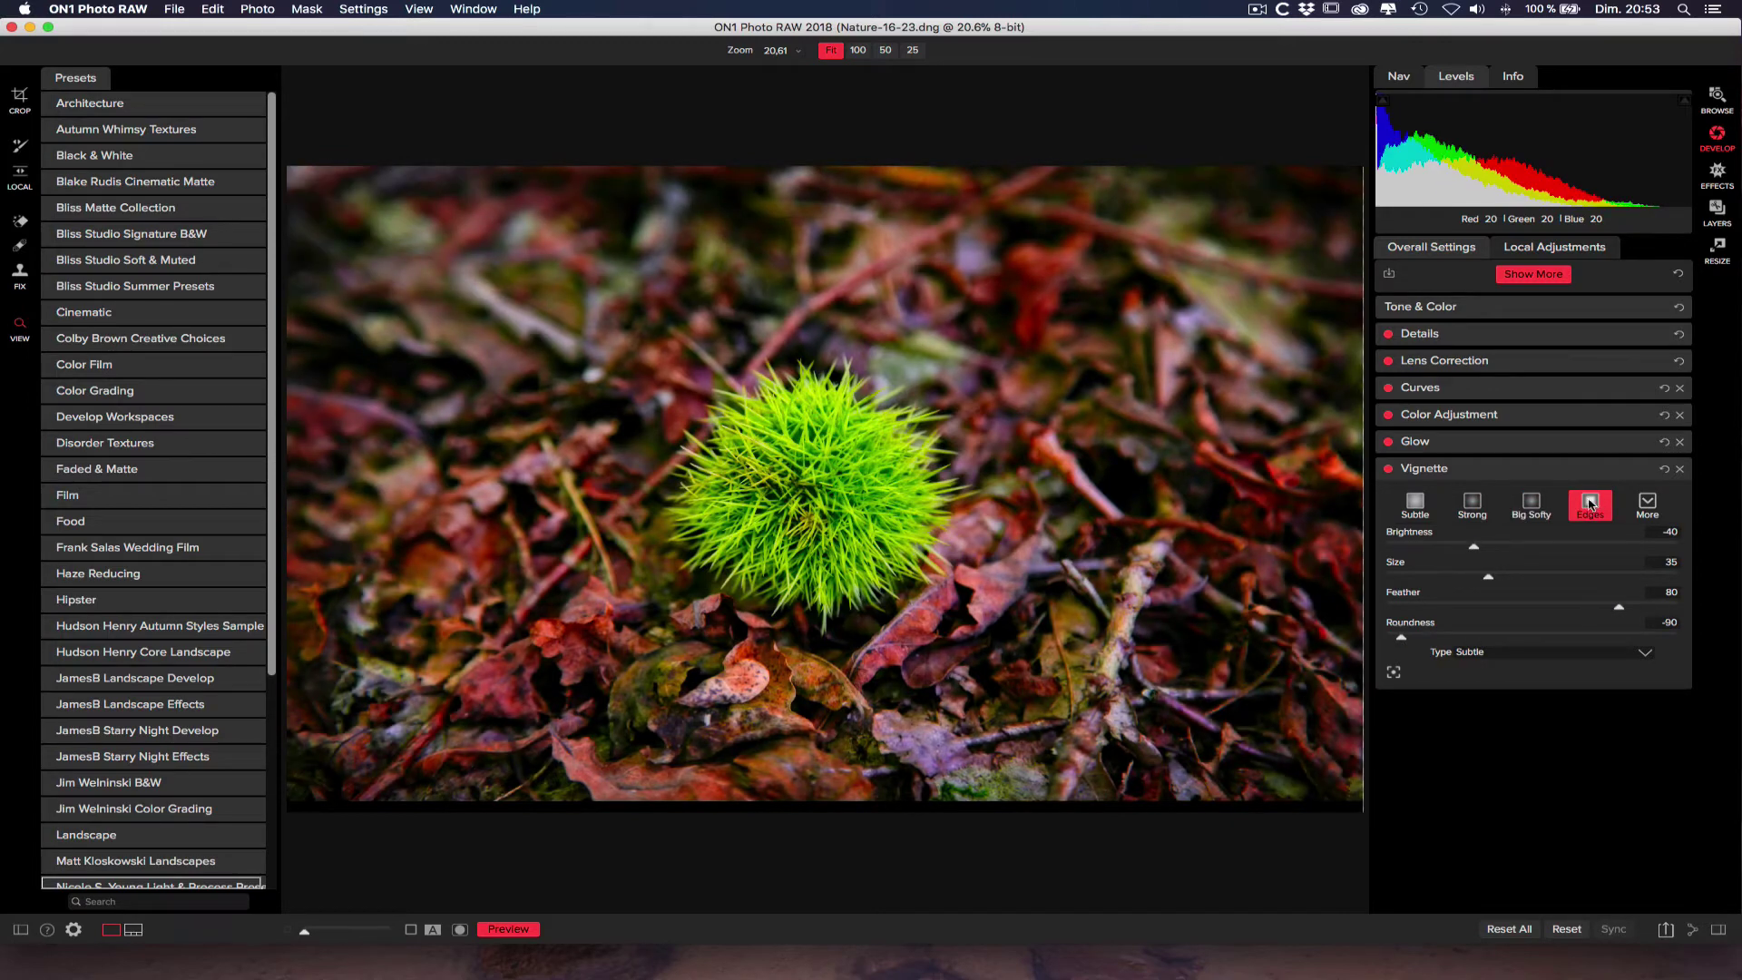
click(1531, 506)
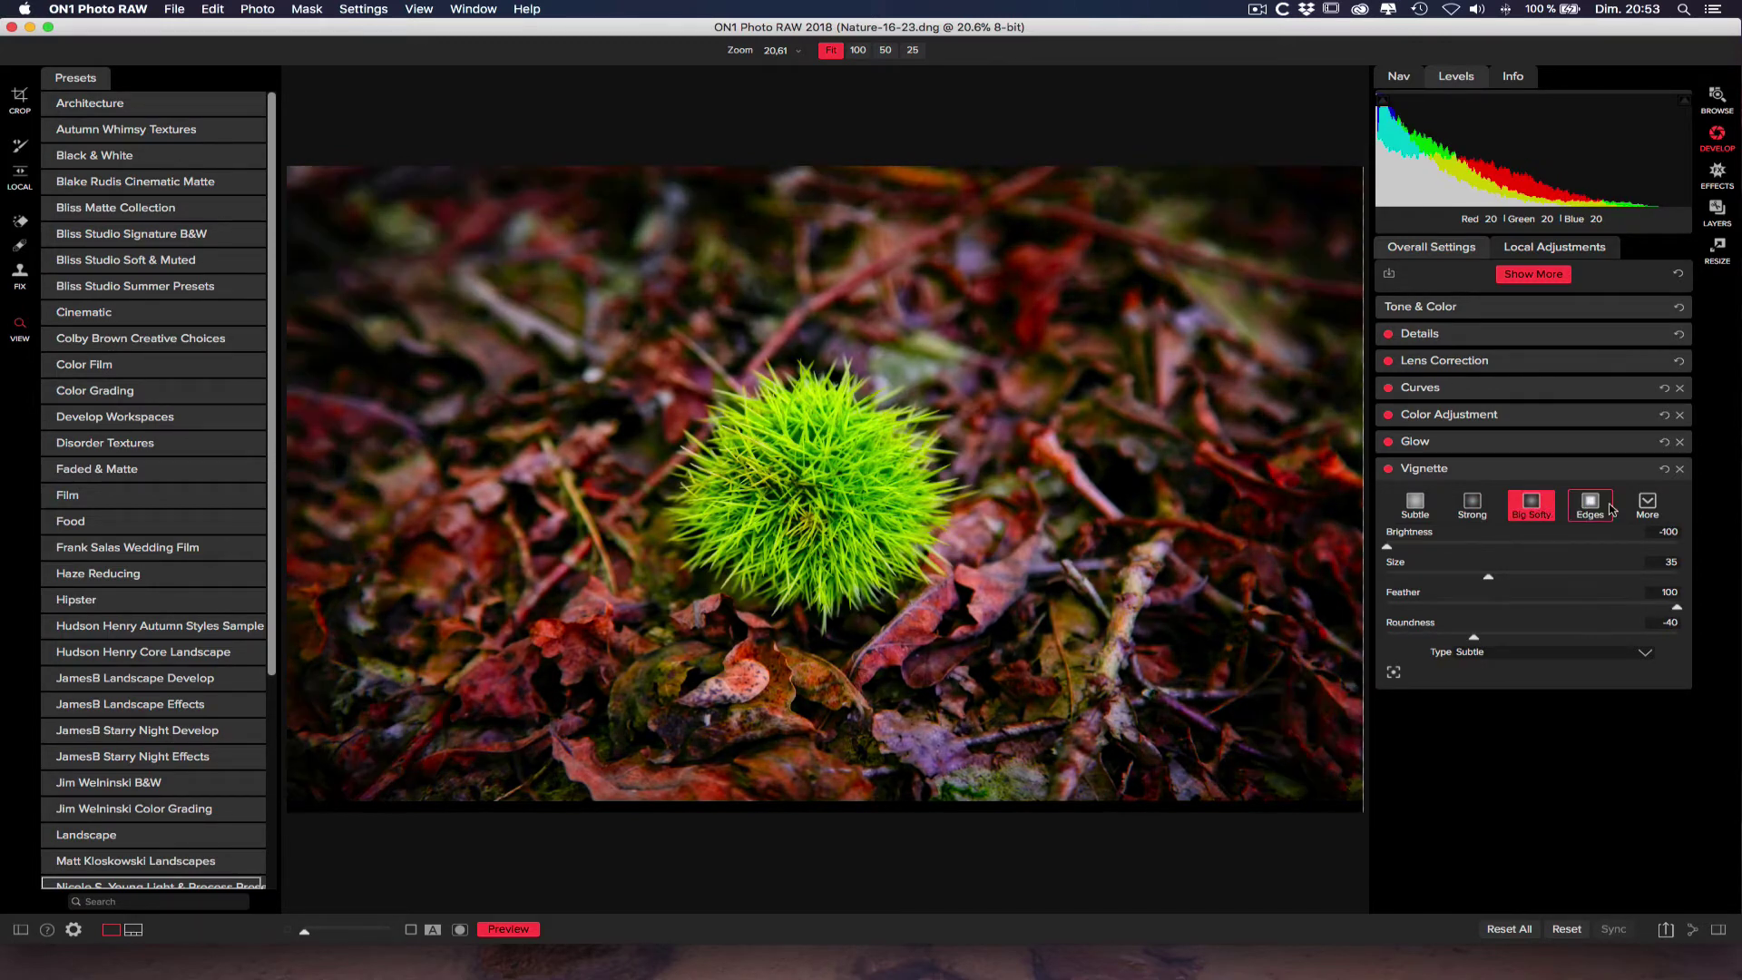
click(1648, 504)
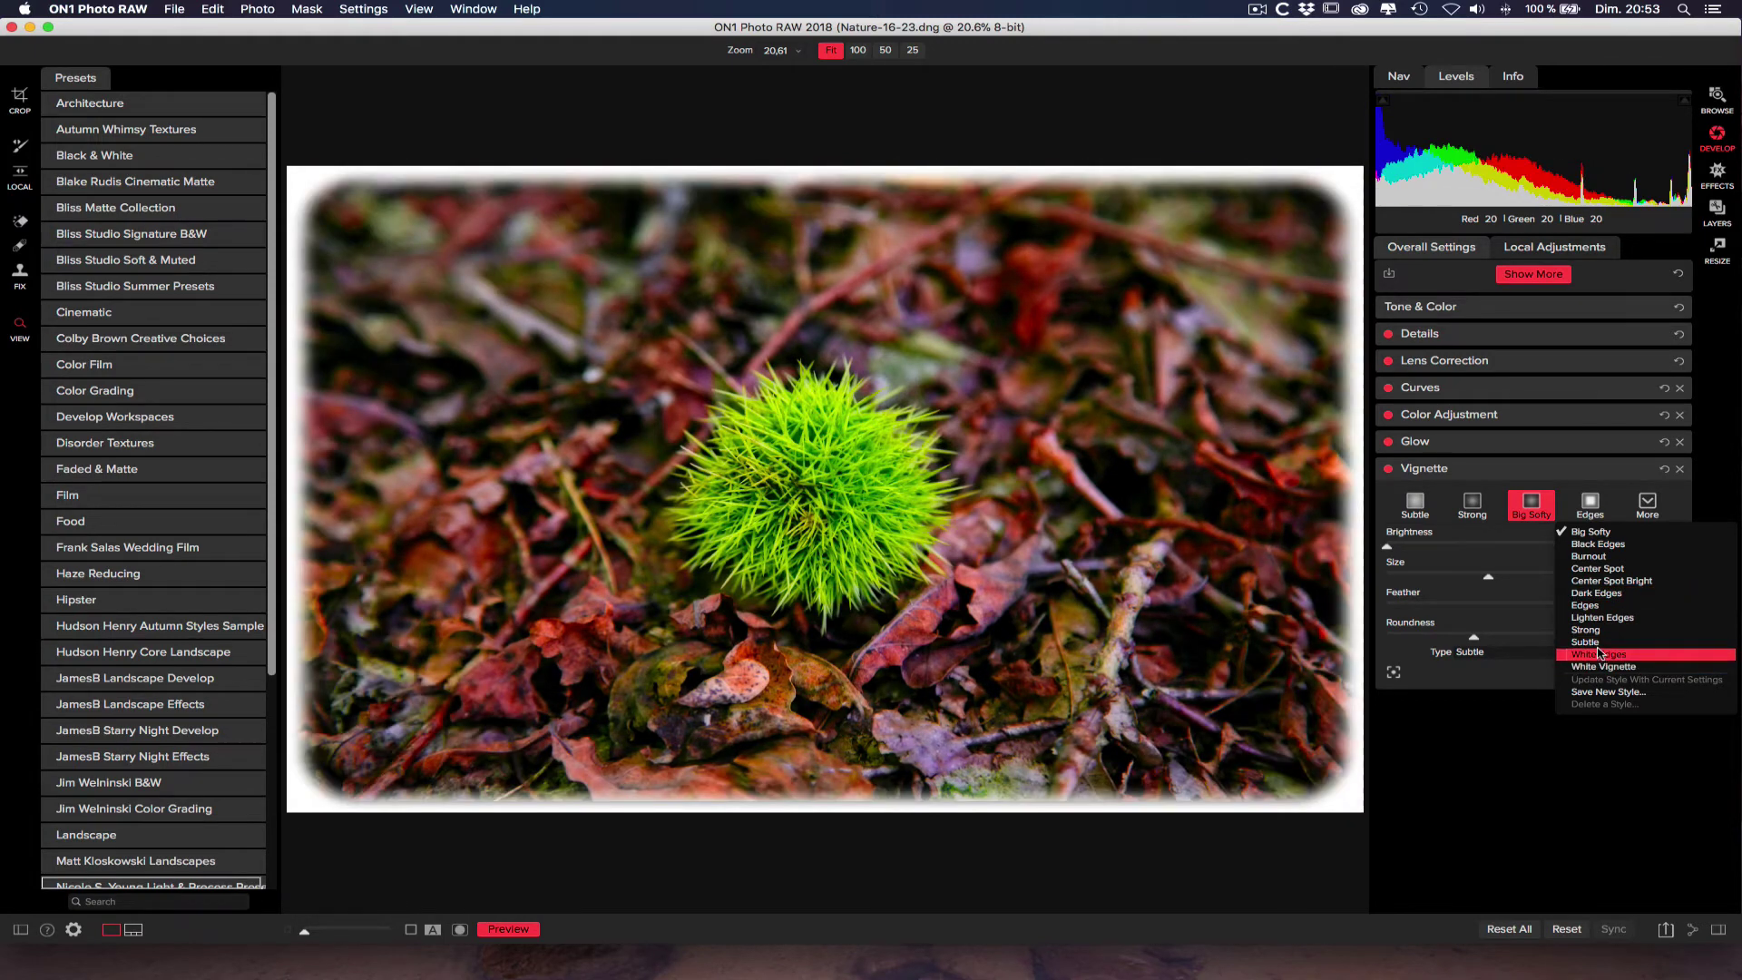
click(1504, 482)
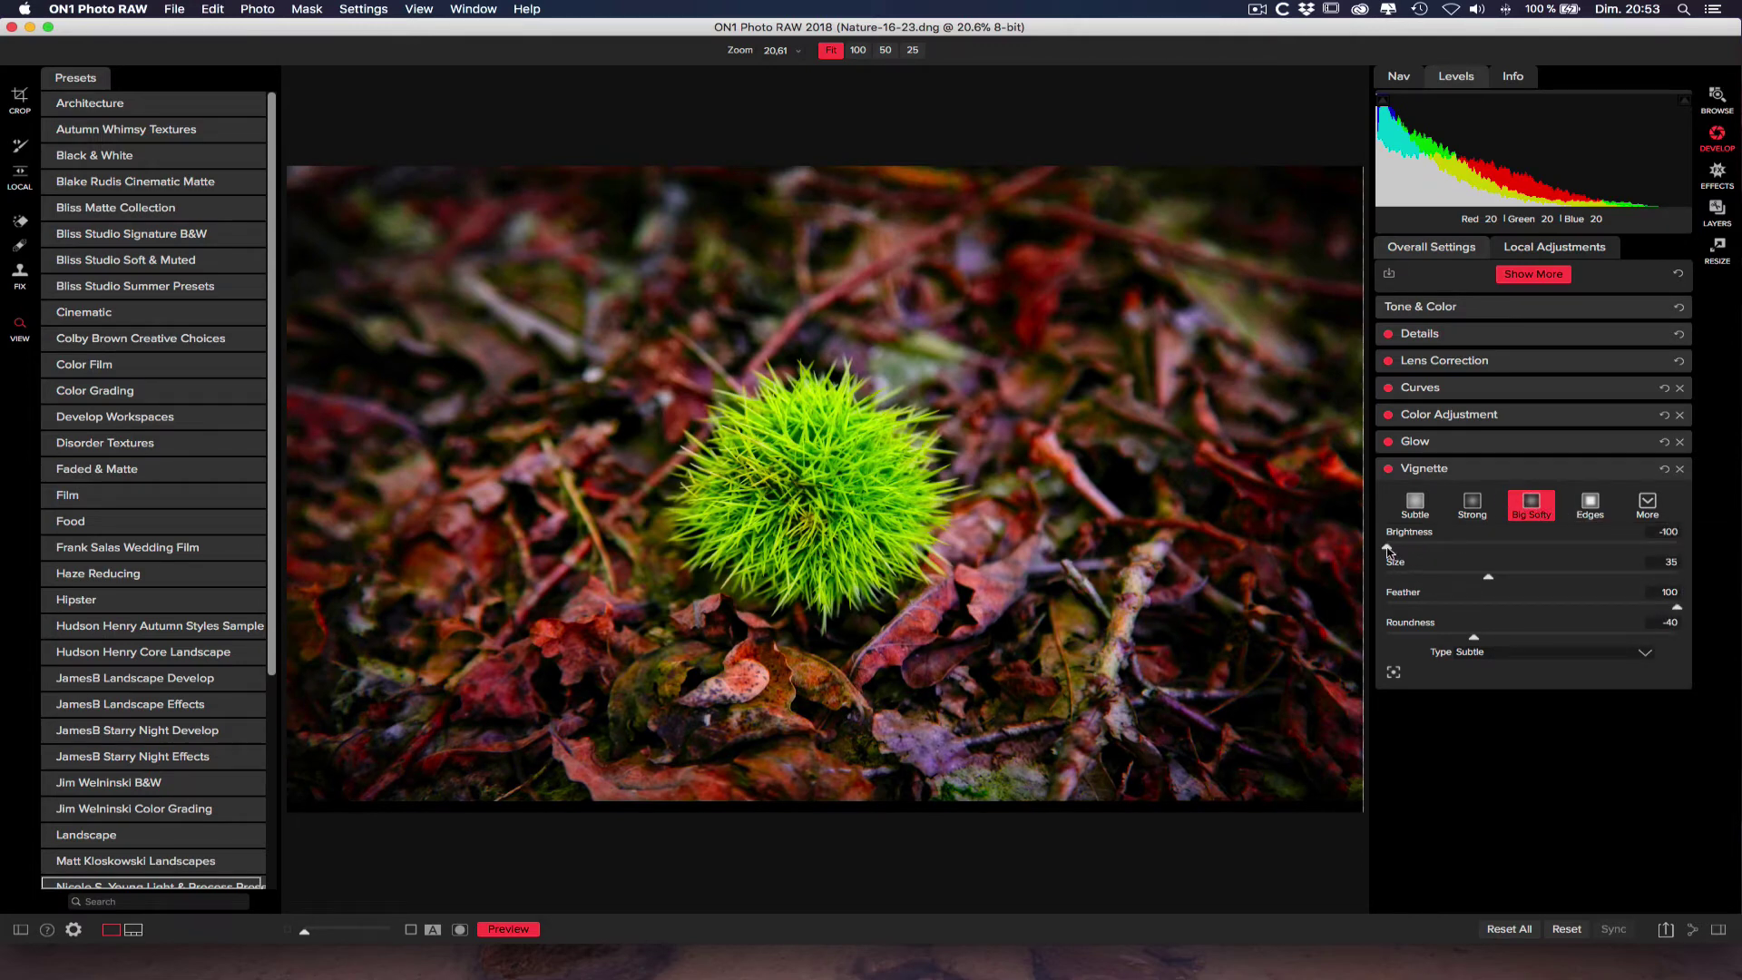
Step: Set the vignette's Size to 29, Brightness to -56 and Roundness to -8, trying Feather at 0 before restoring it to 100
drag(1387, 551, 1269, 523)
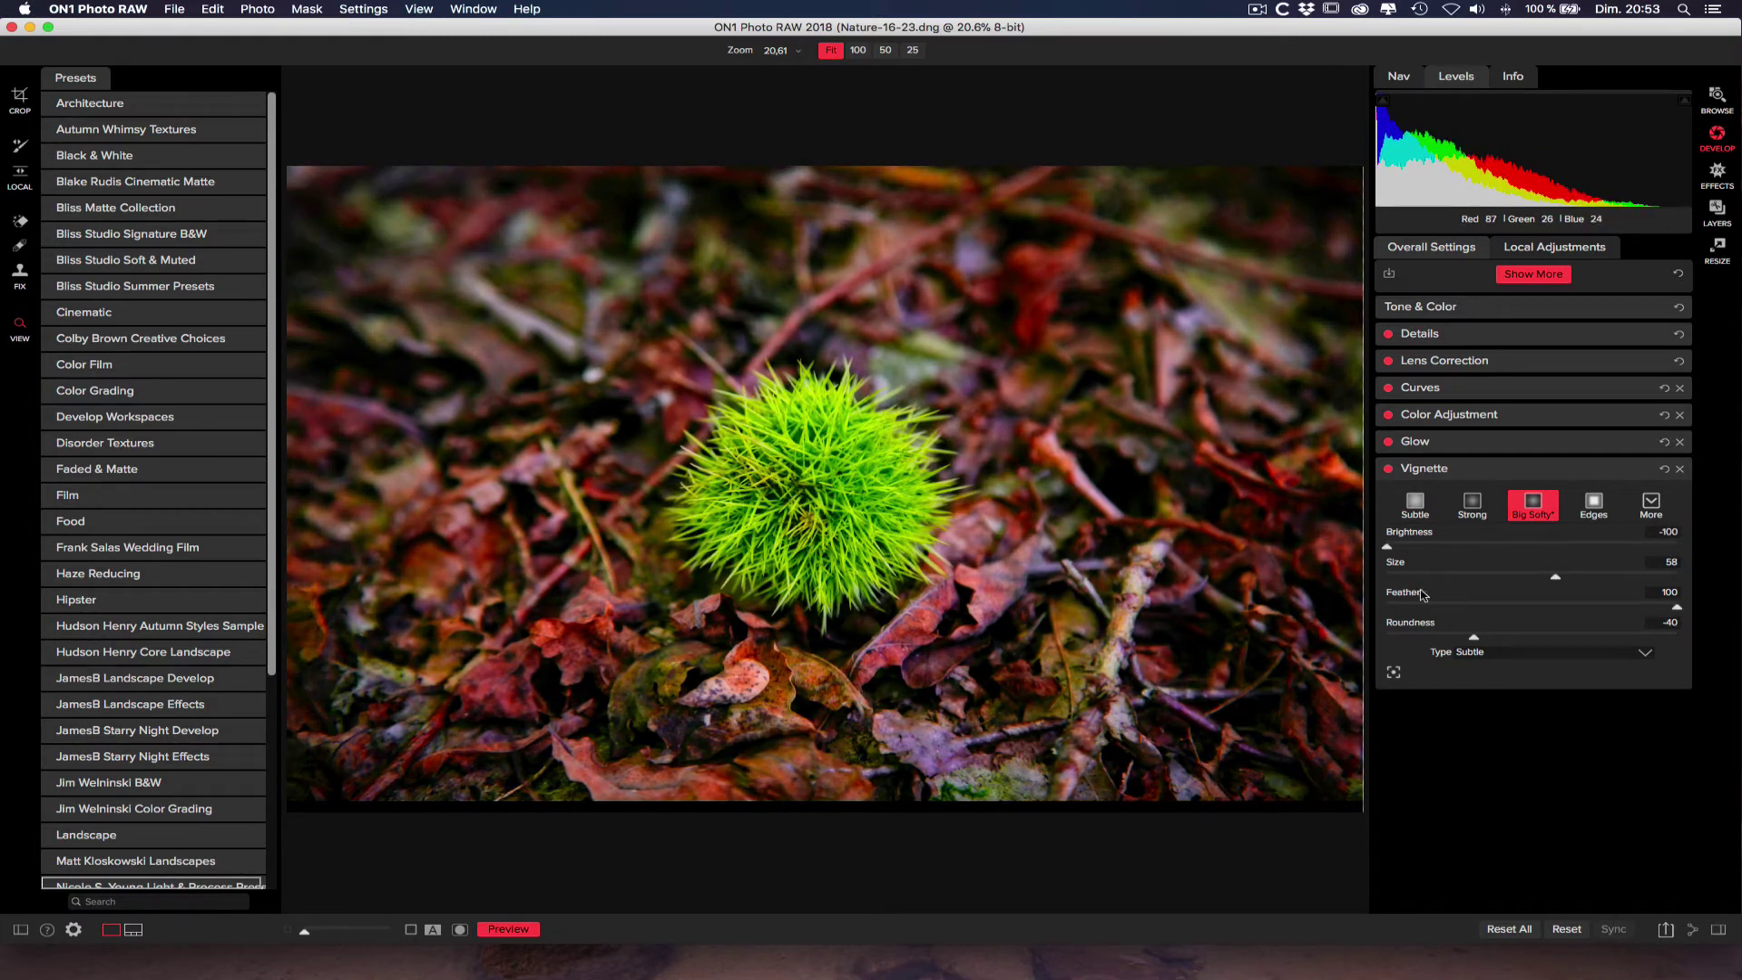
mouse_move(1555, 582)
mouse_down()
mouse_move(1628, 573)
mouse_move(1402, 575)
mouse_move(1604, 580)
mouse_move(1533, 582)
mouse_up()
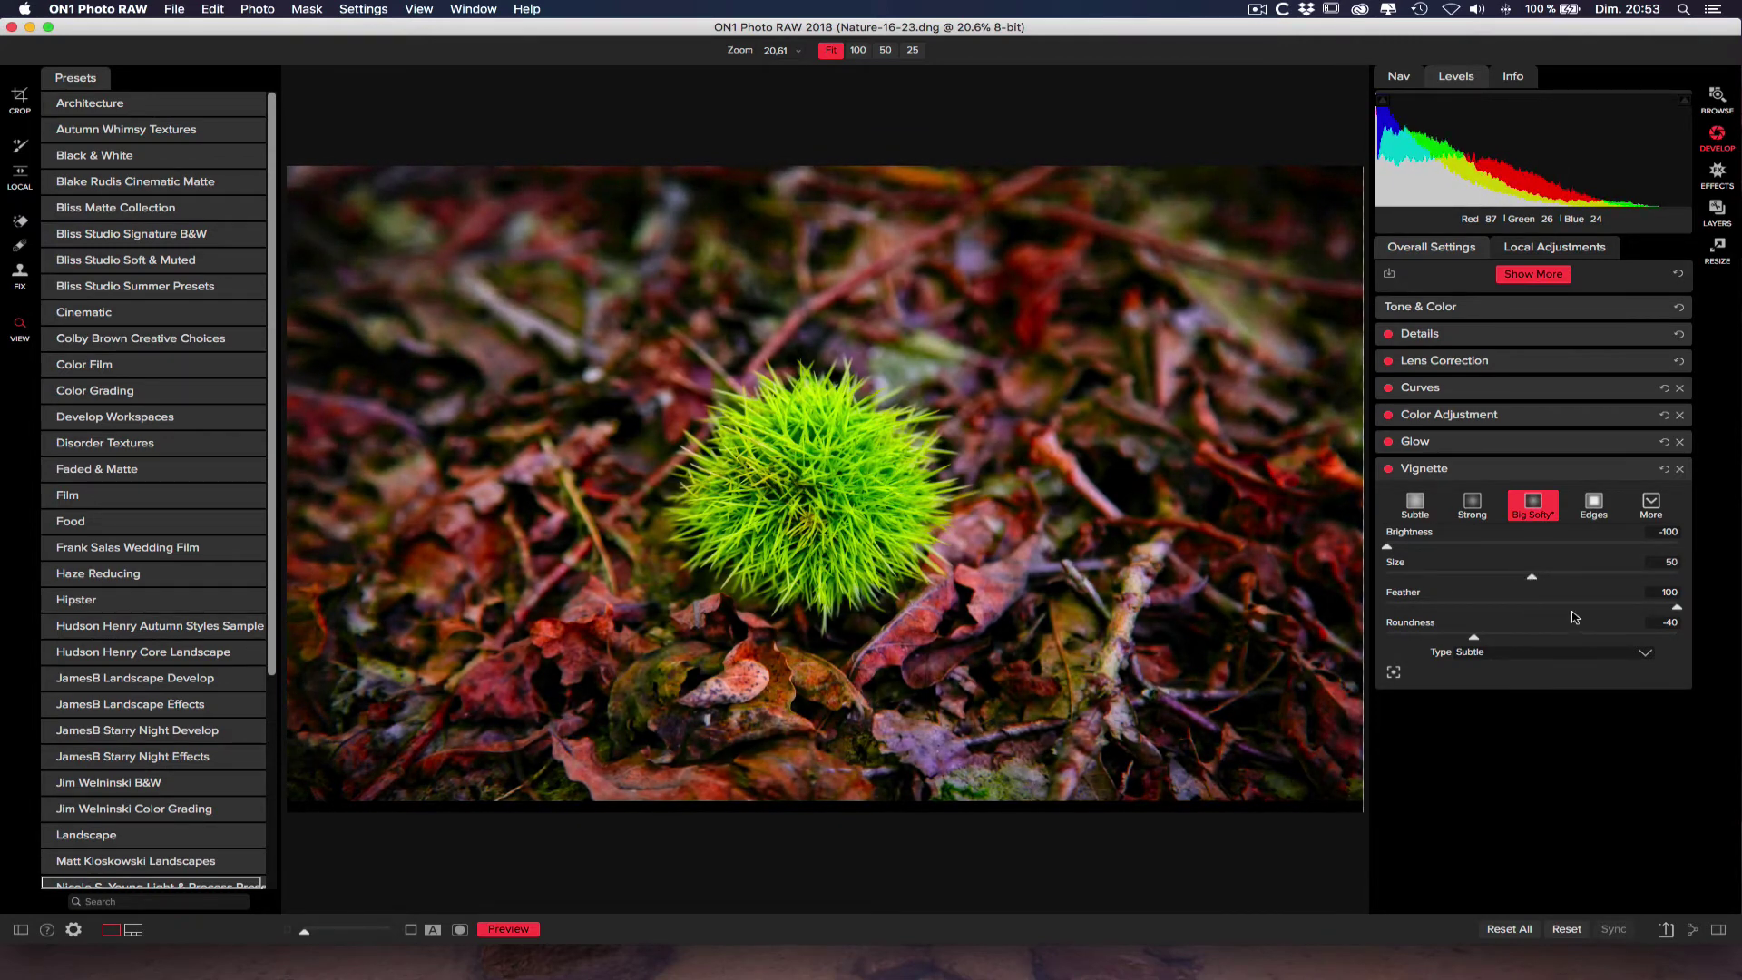
drag(1633, 611, 1384, 624)
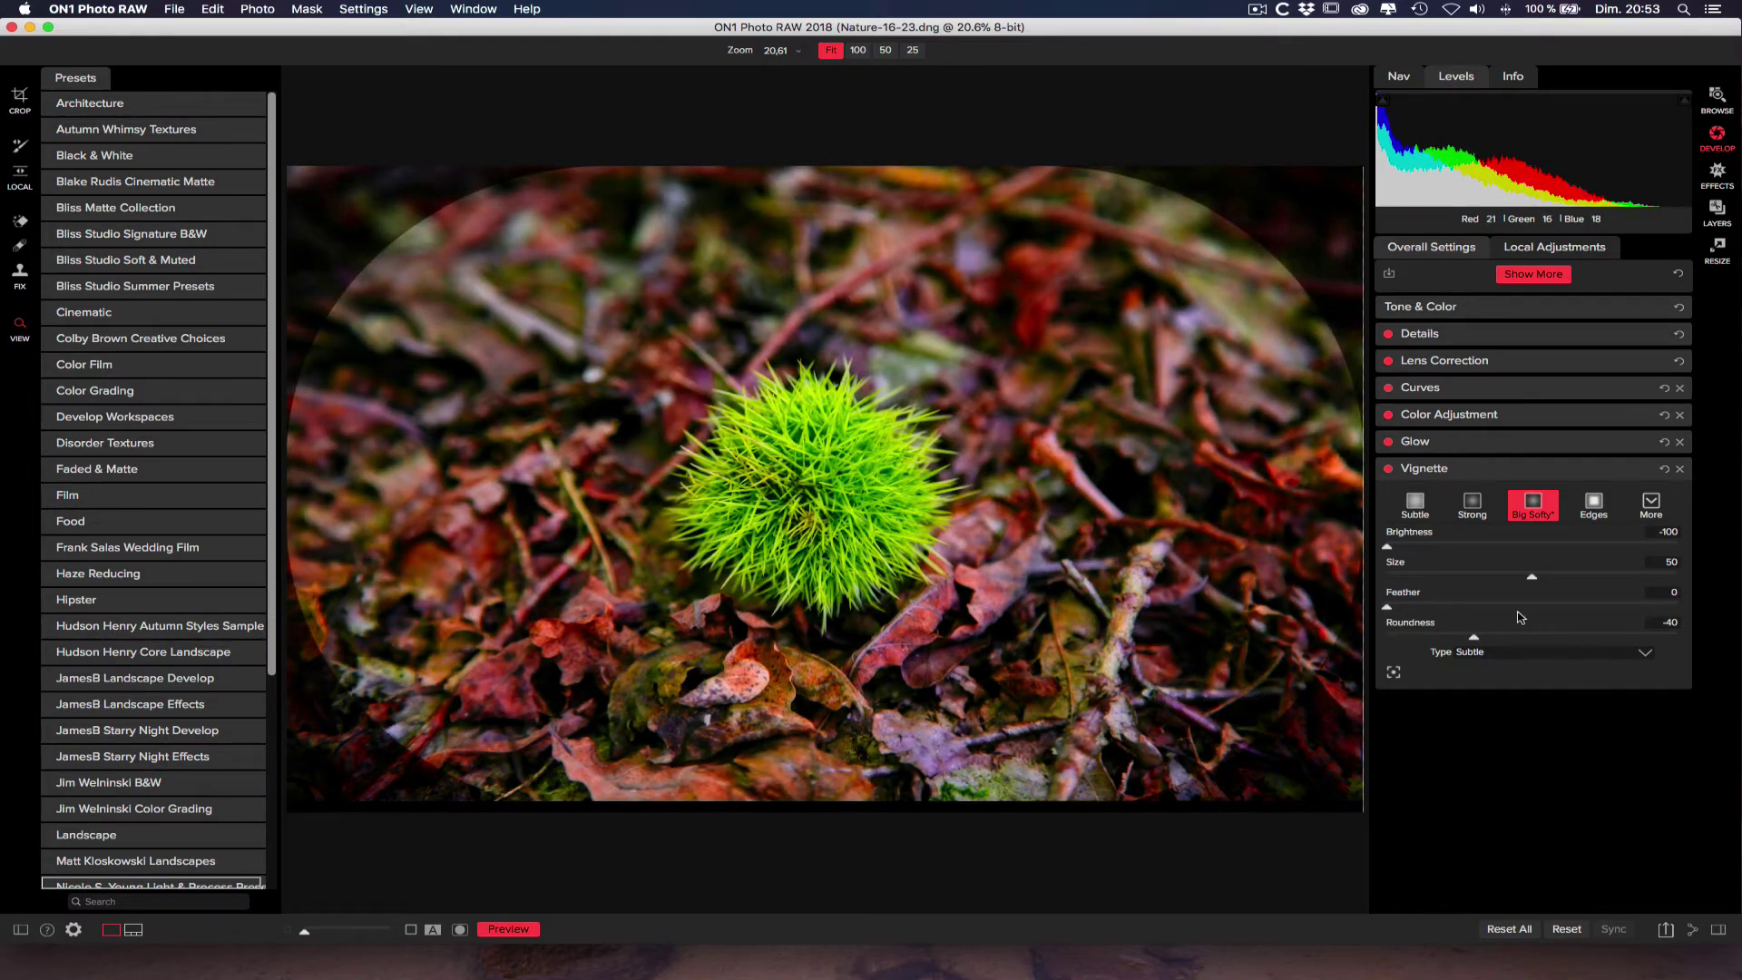
drag(1391, 613, 1316, 594)
drag(1475, 639, 1685, 606)
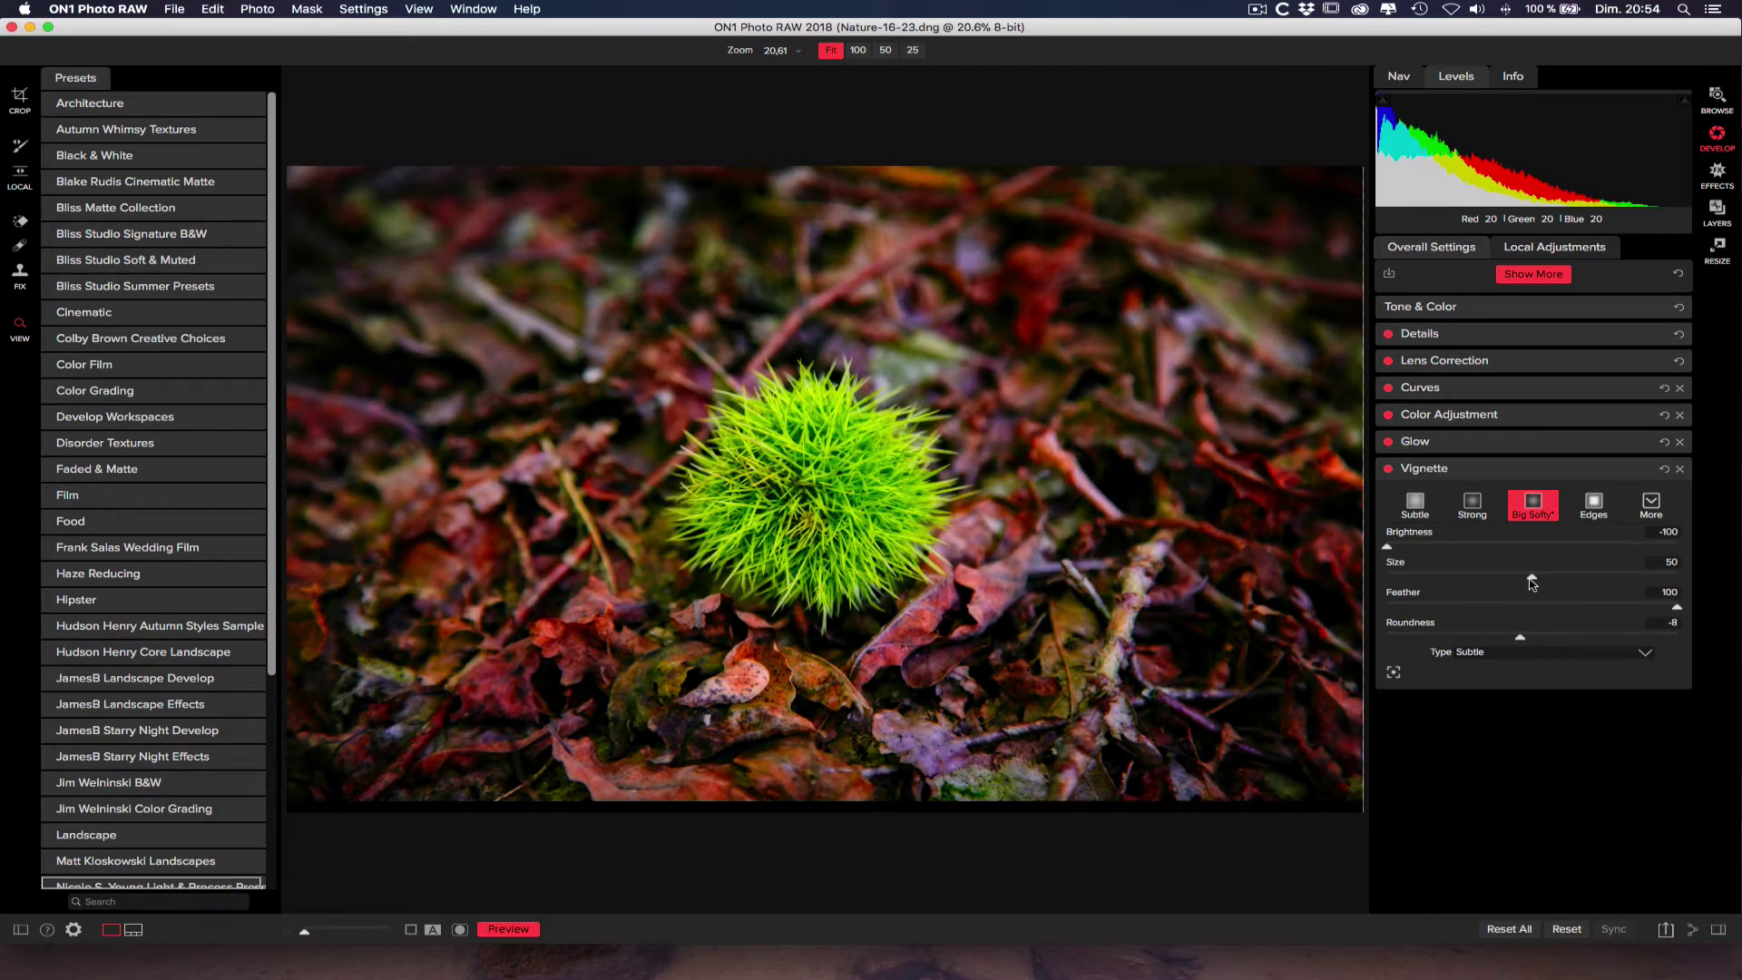
drag(1531, 583, 1449, 546)
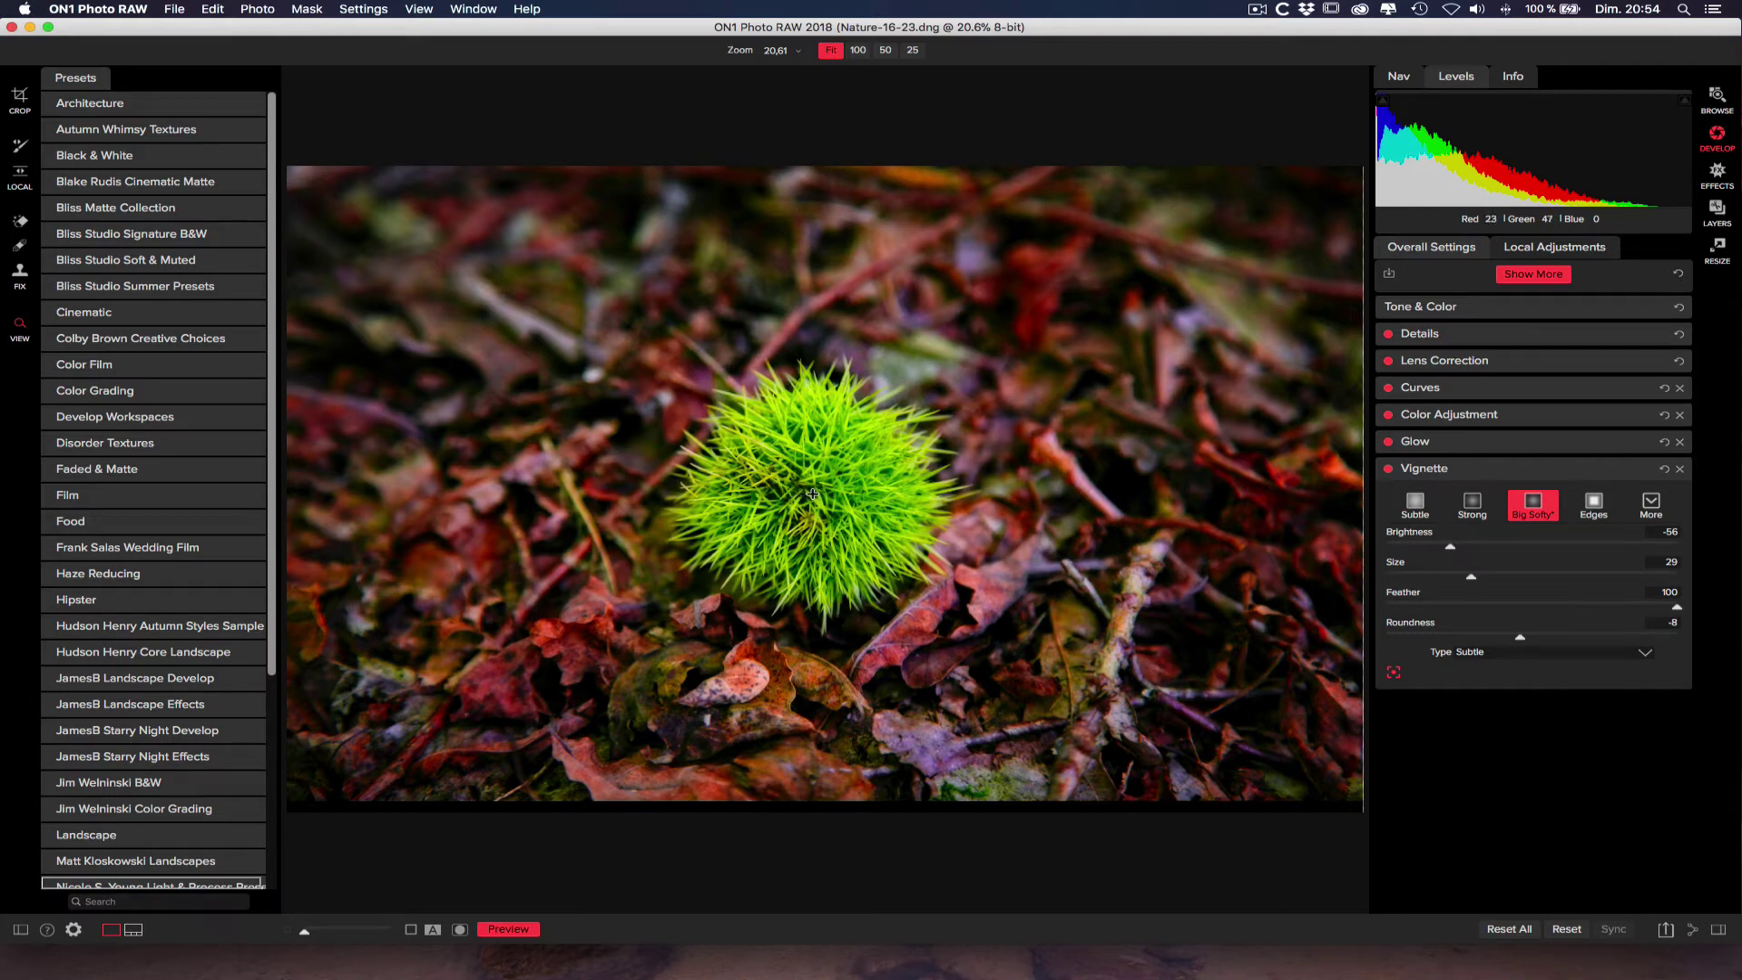
Step: Try an off-center vignette, set Feather to 0 and Roundness to -61 to check its edge, and center it on the chestnut burr
click(1394, 673)
click(516, 429)
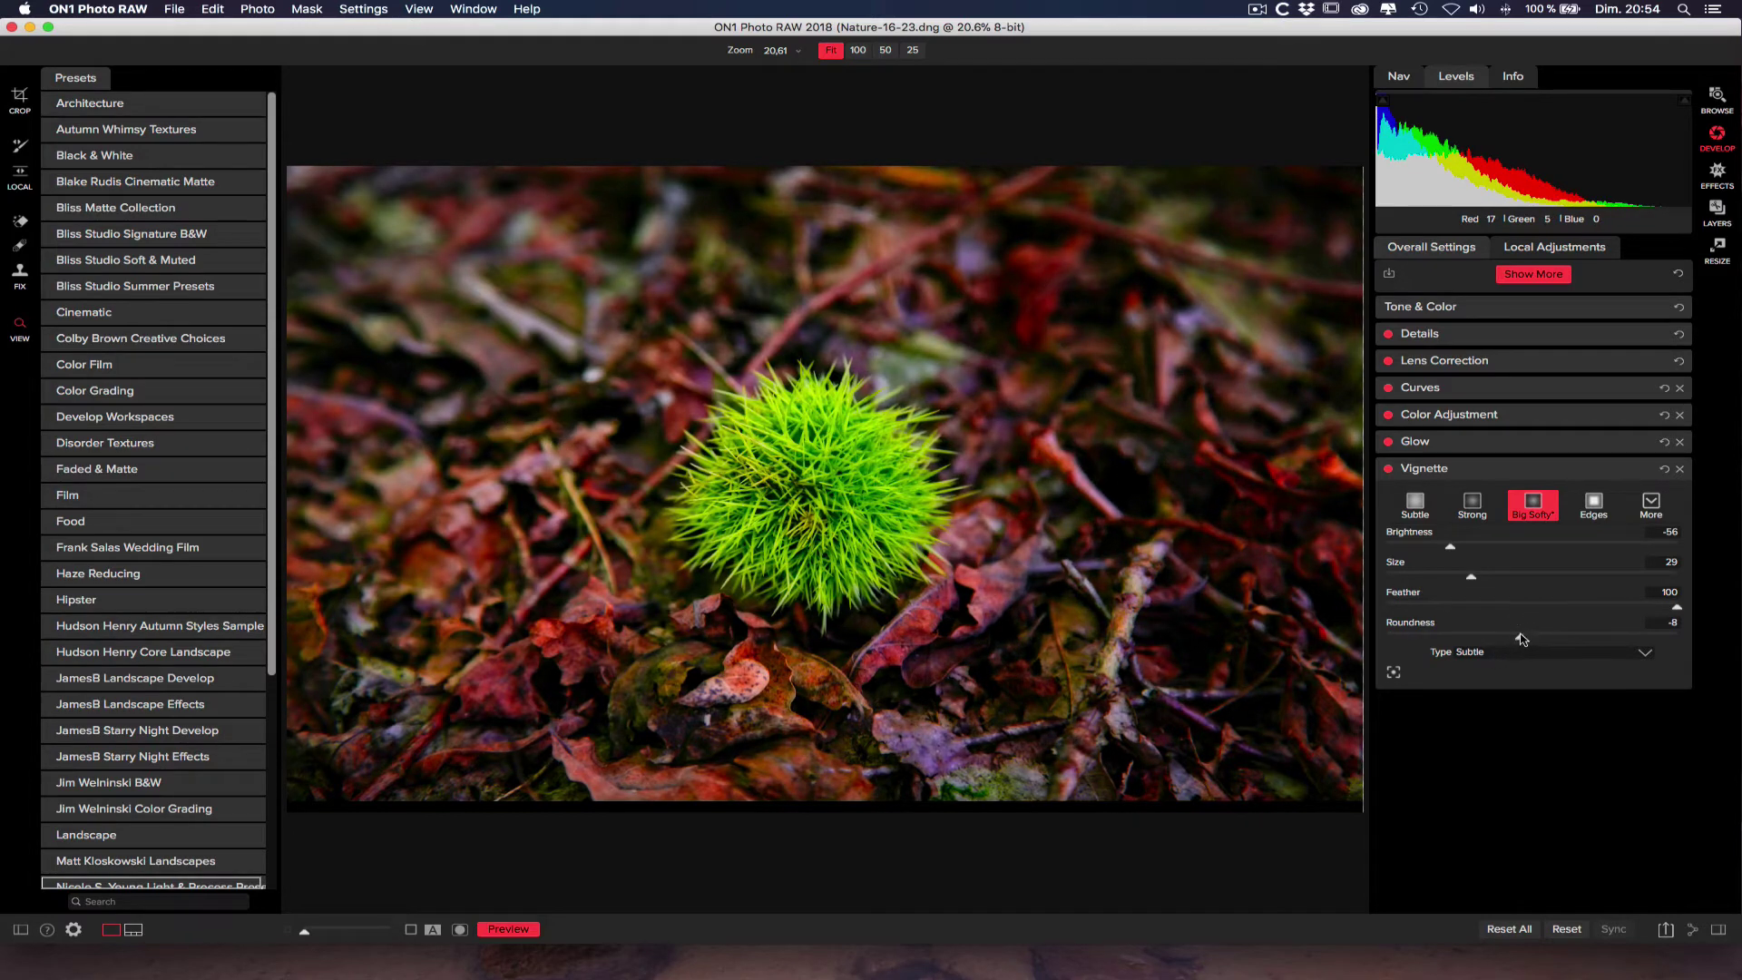
drag(1508, 613, 1377, 611)
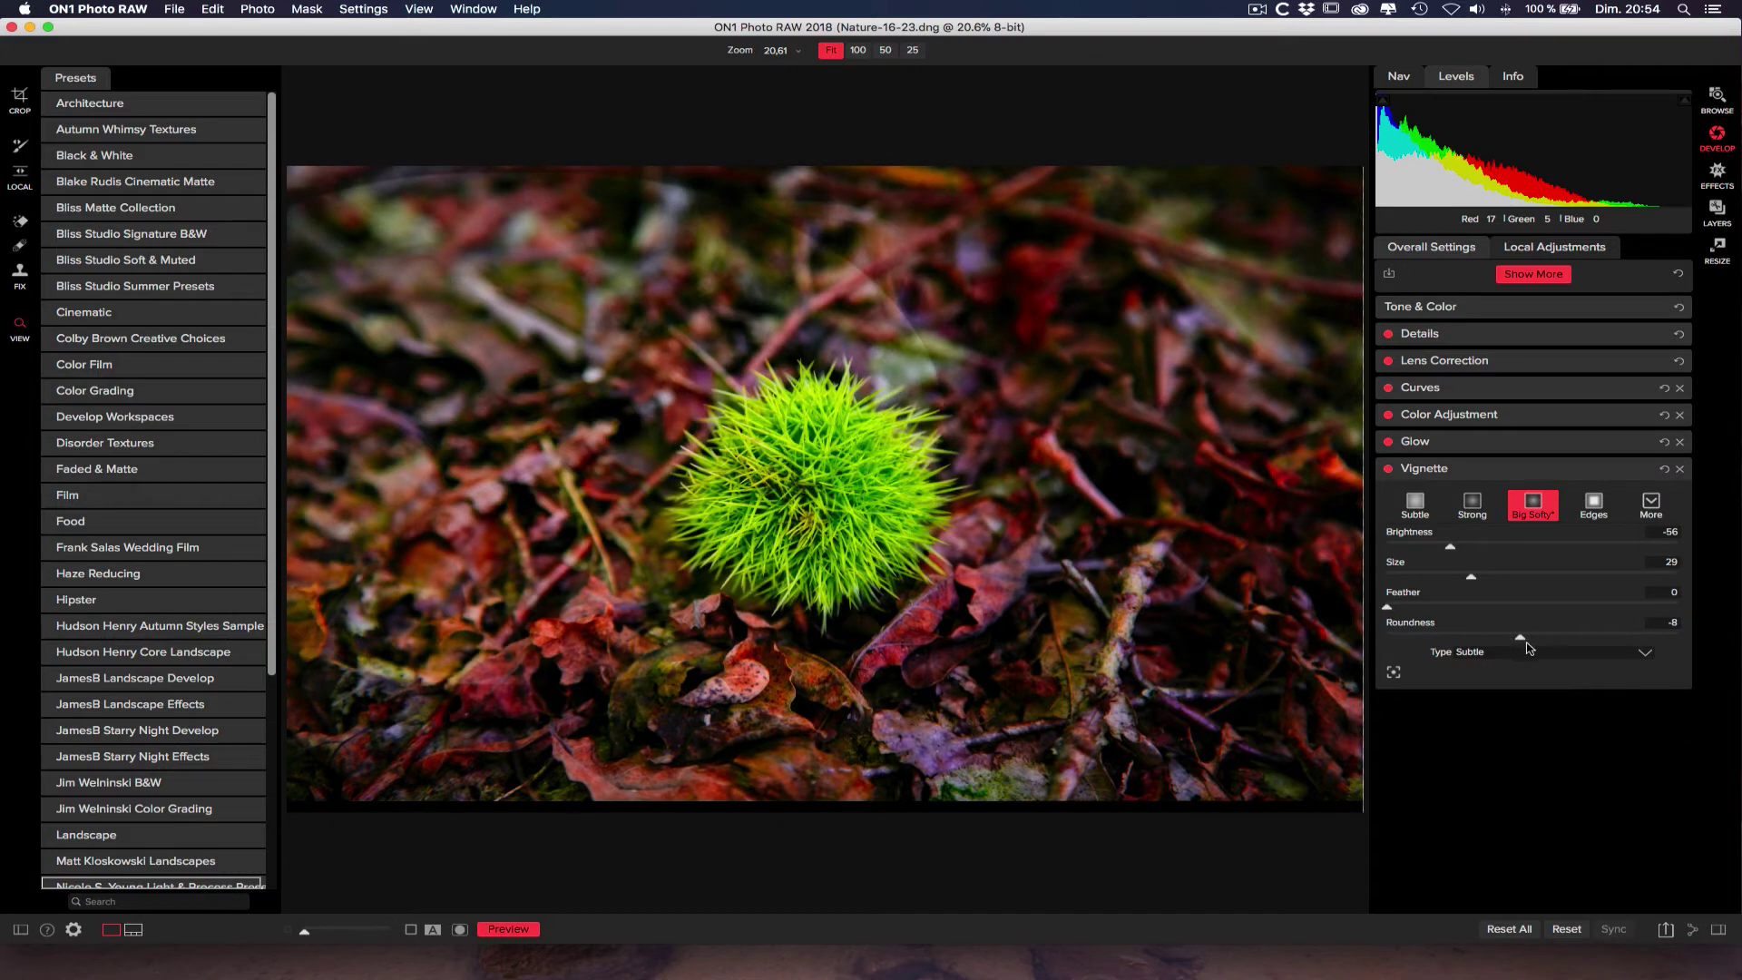
drag(1520, 637, 1444, 638)
click(1394, 676)
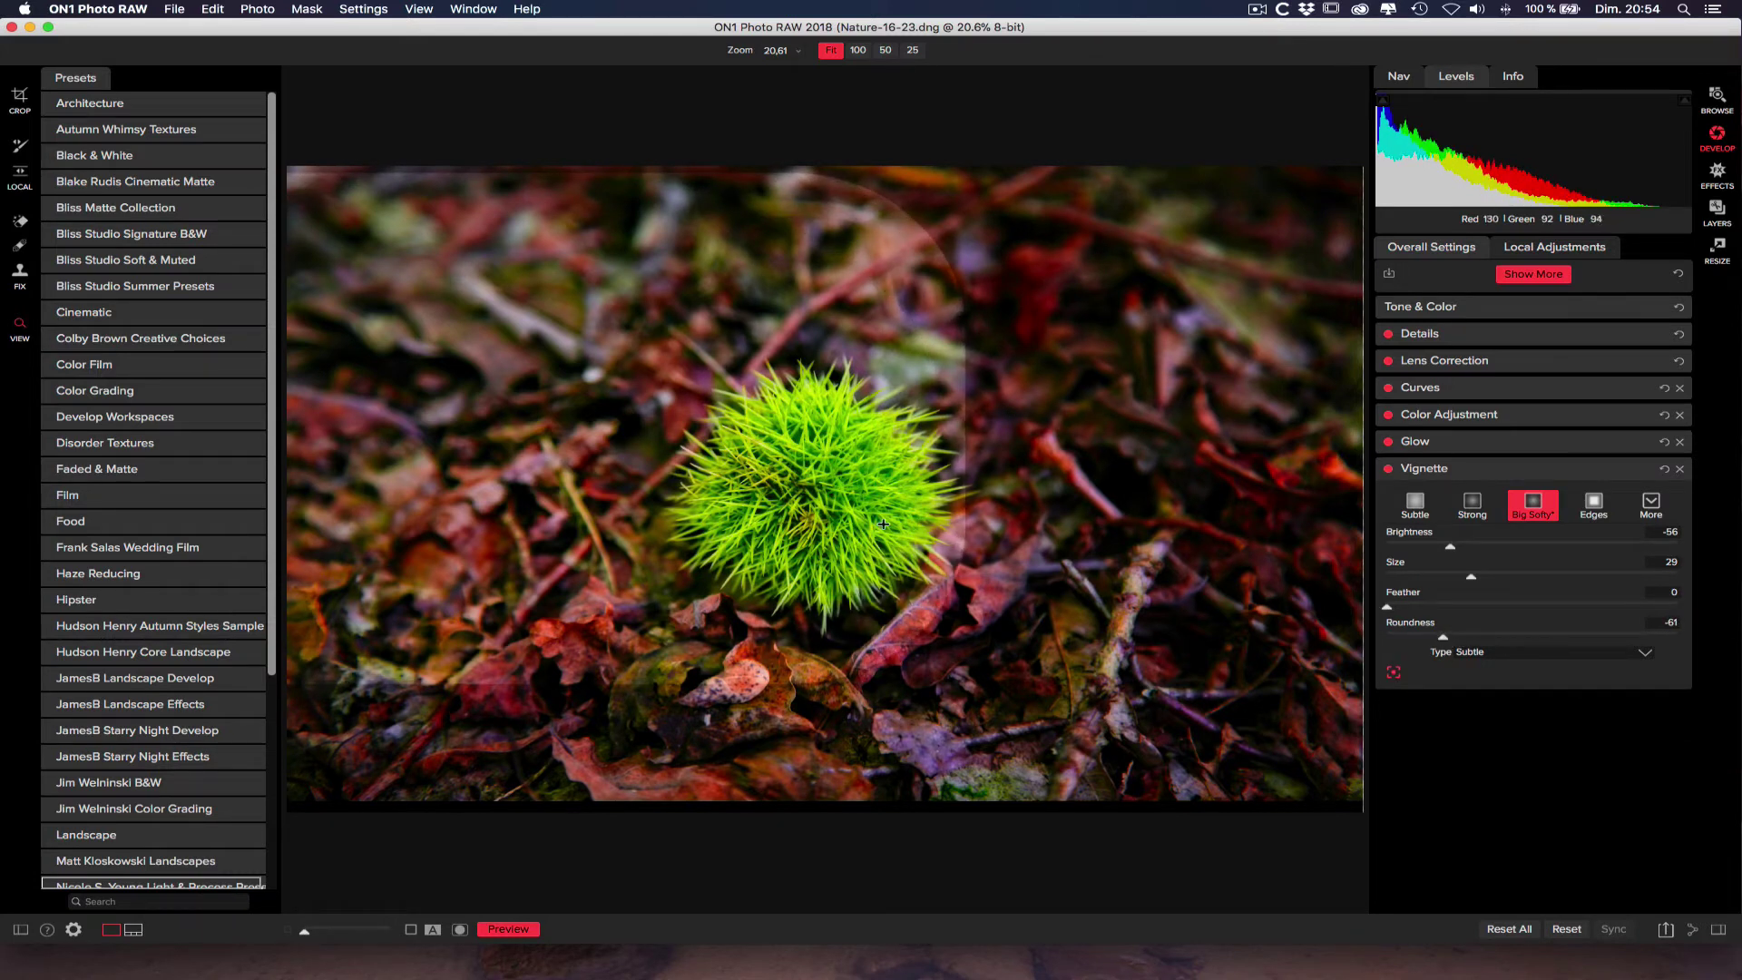
click(812, 497)
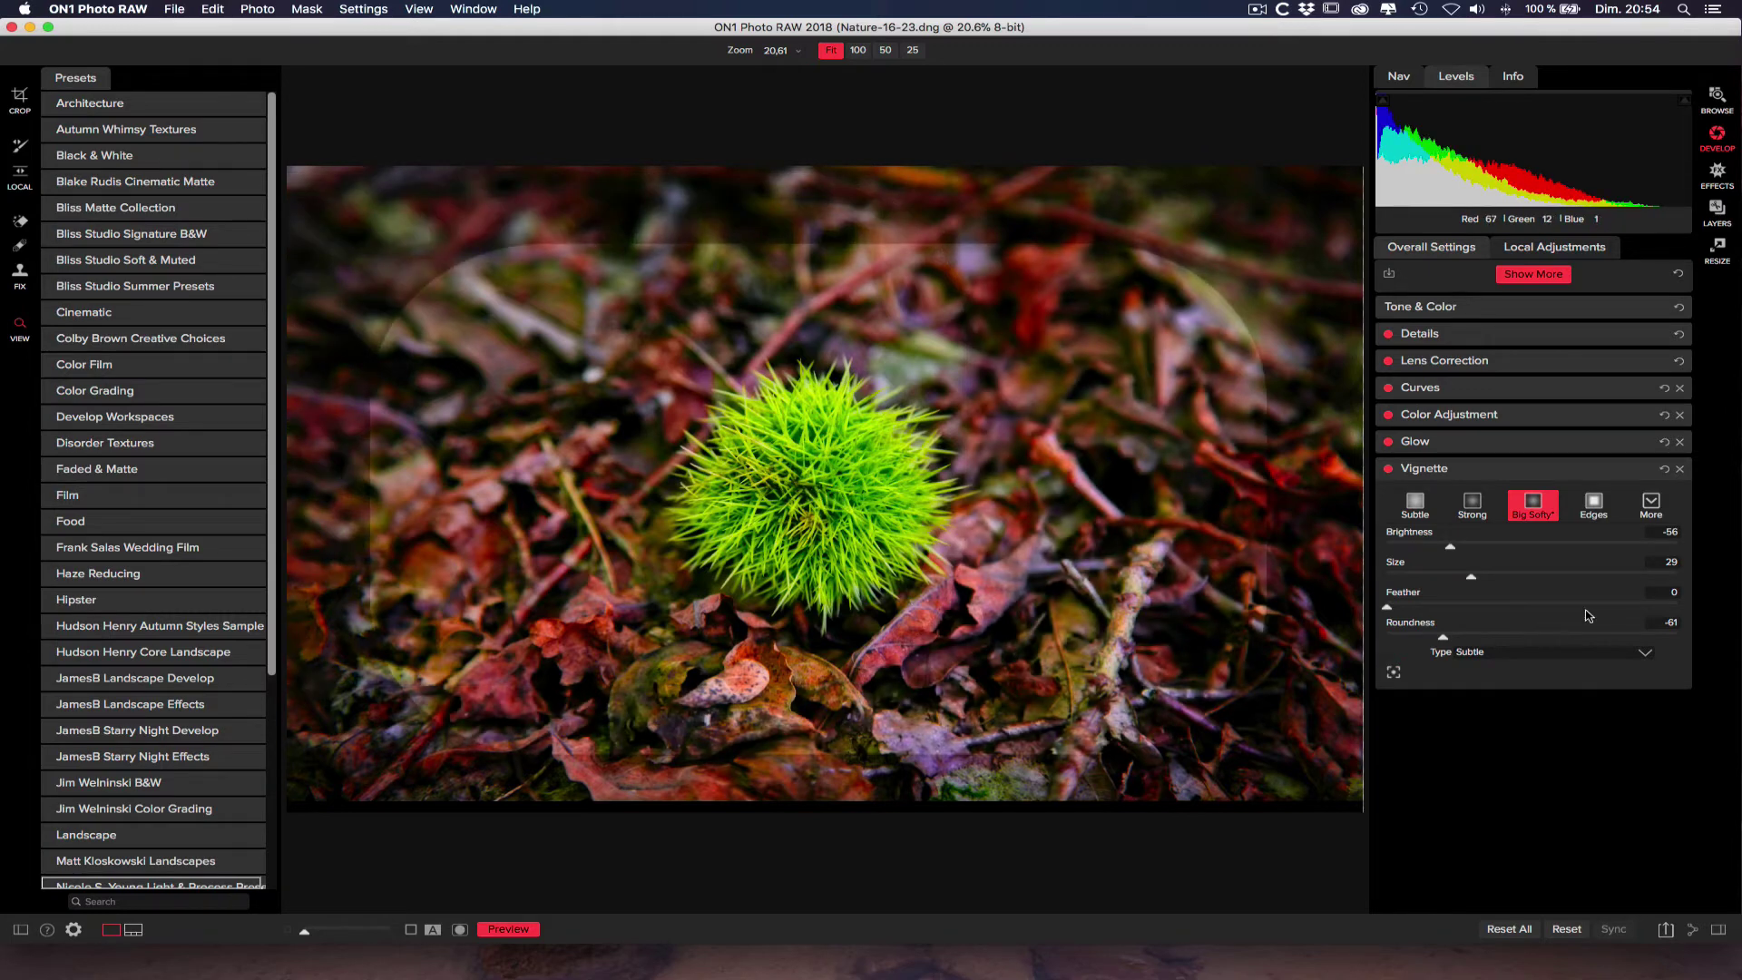
Step: Set the vignette's Feather to 100, Size to 37, Roundness to -52 and Brightness to -50, comparing the photo with and without the effect
drag(1589, 606, 1693, 609)
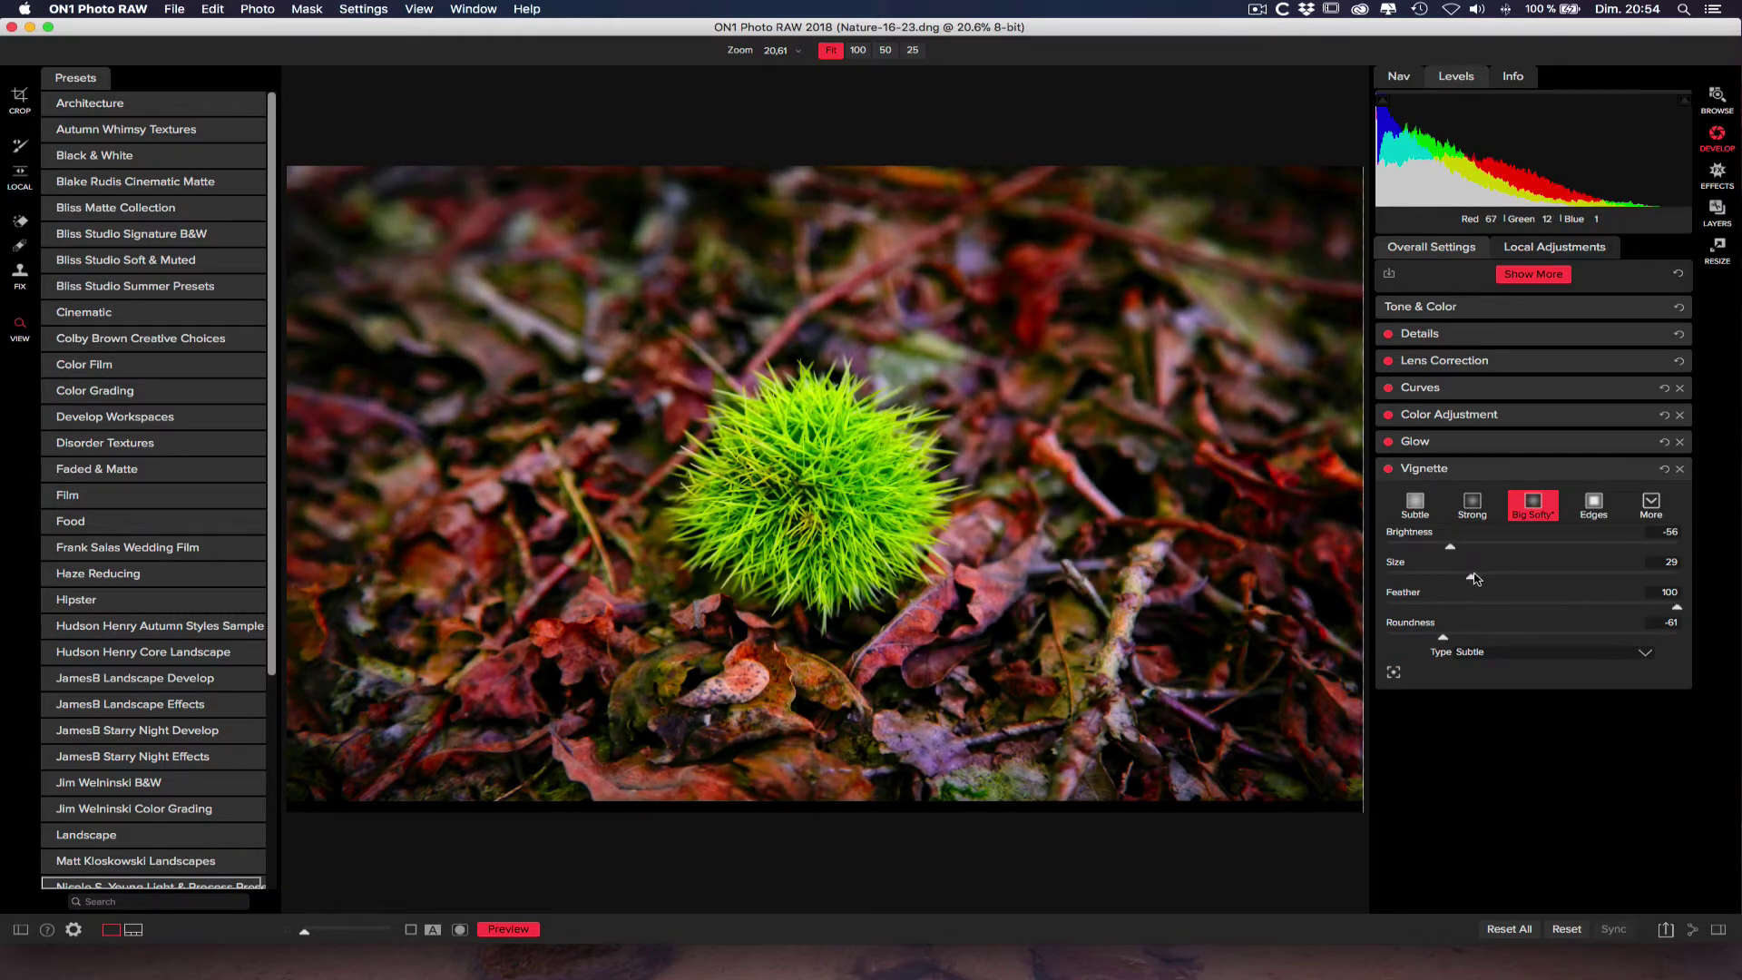
drag(1472, 577, 1494, 577)
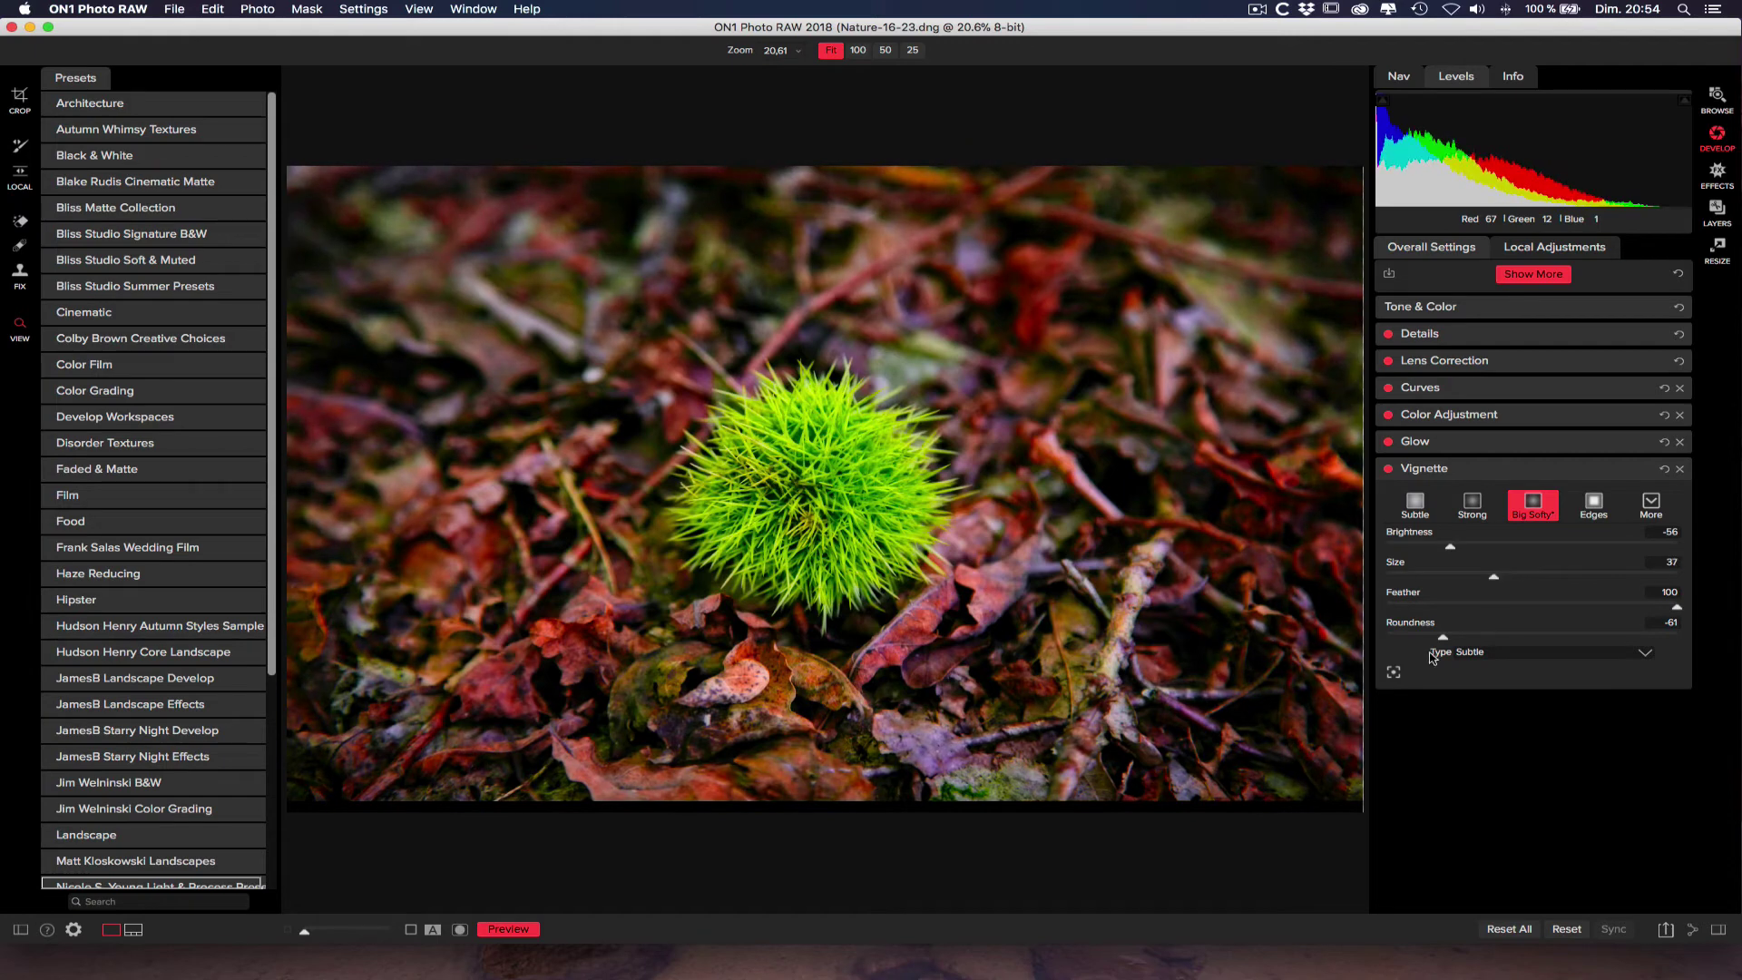
drag(1449, 638, 1458, 638)
click(1389, 469)
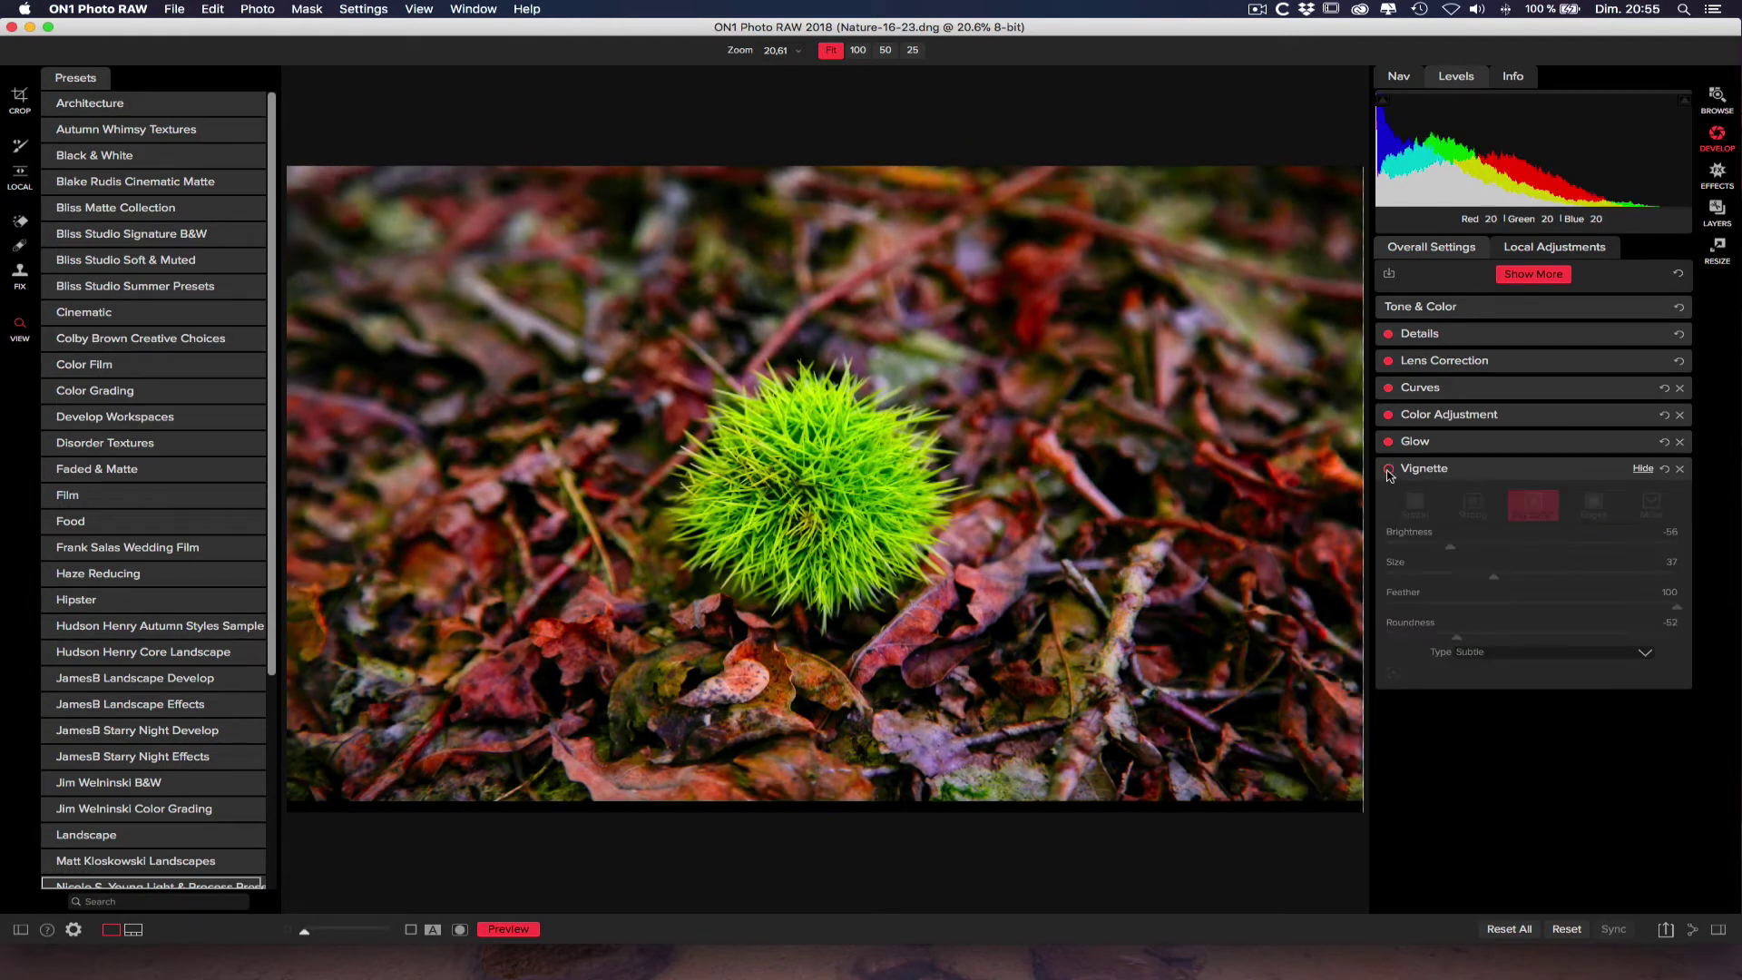
click(1388, 469)
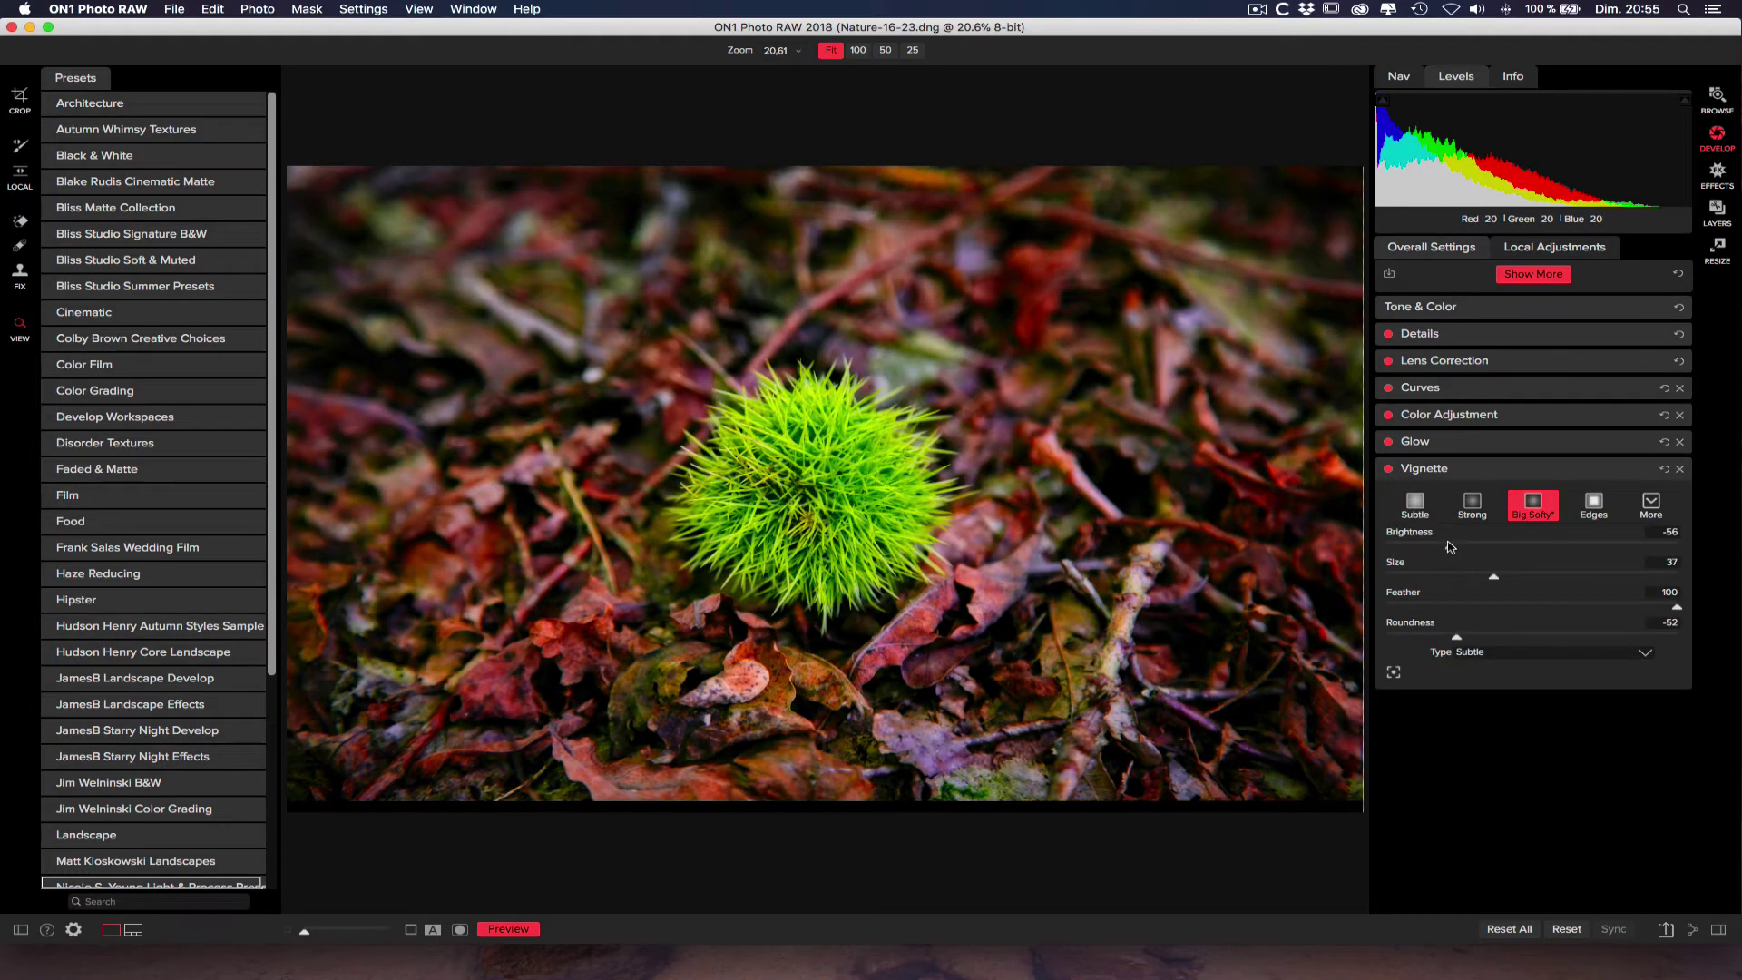
drag(1451, 548, 1461, 548)
click(1646, 652)
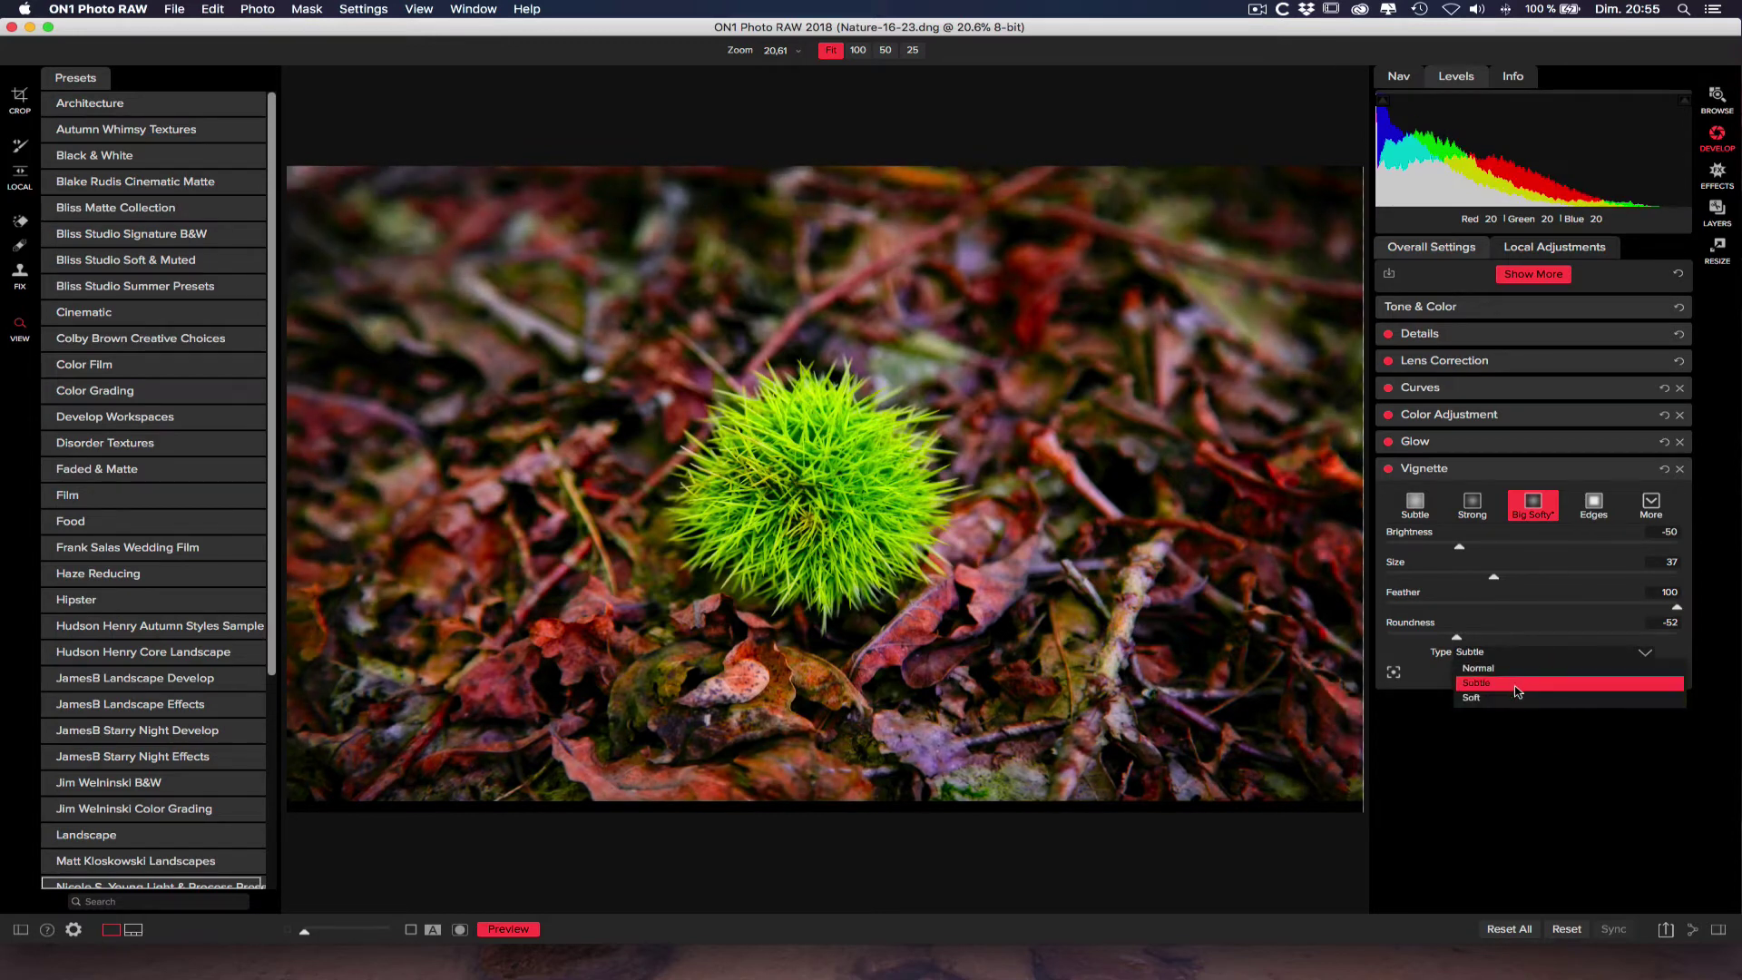
click(1427, 655)
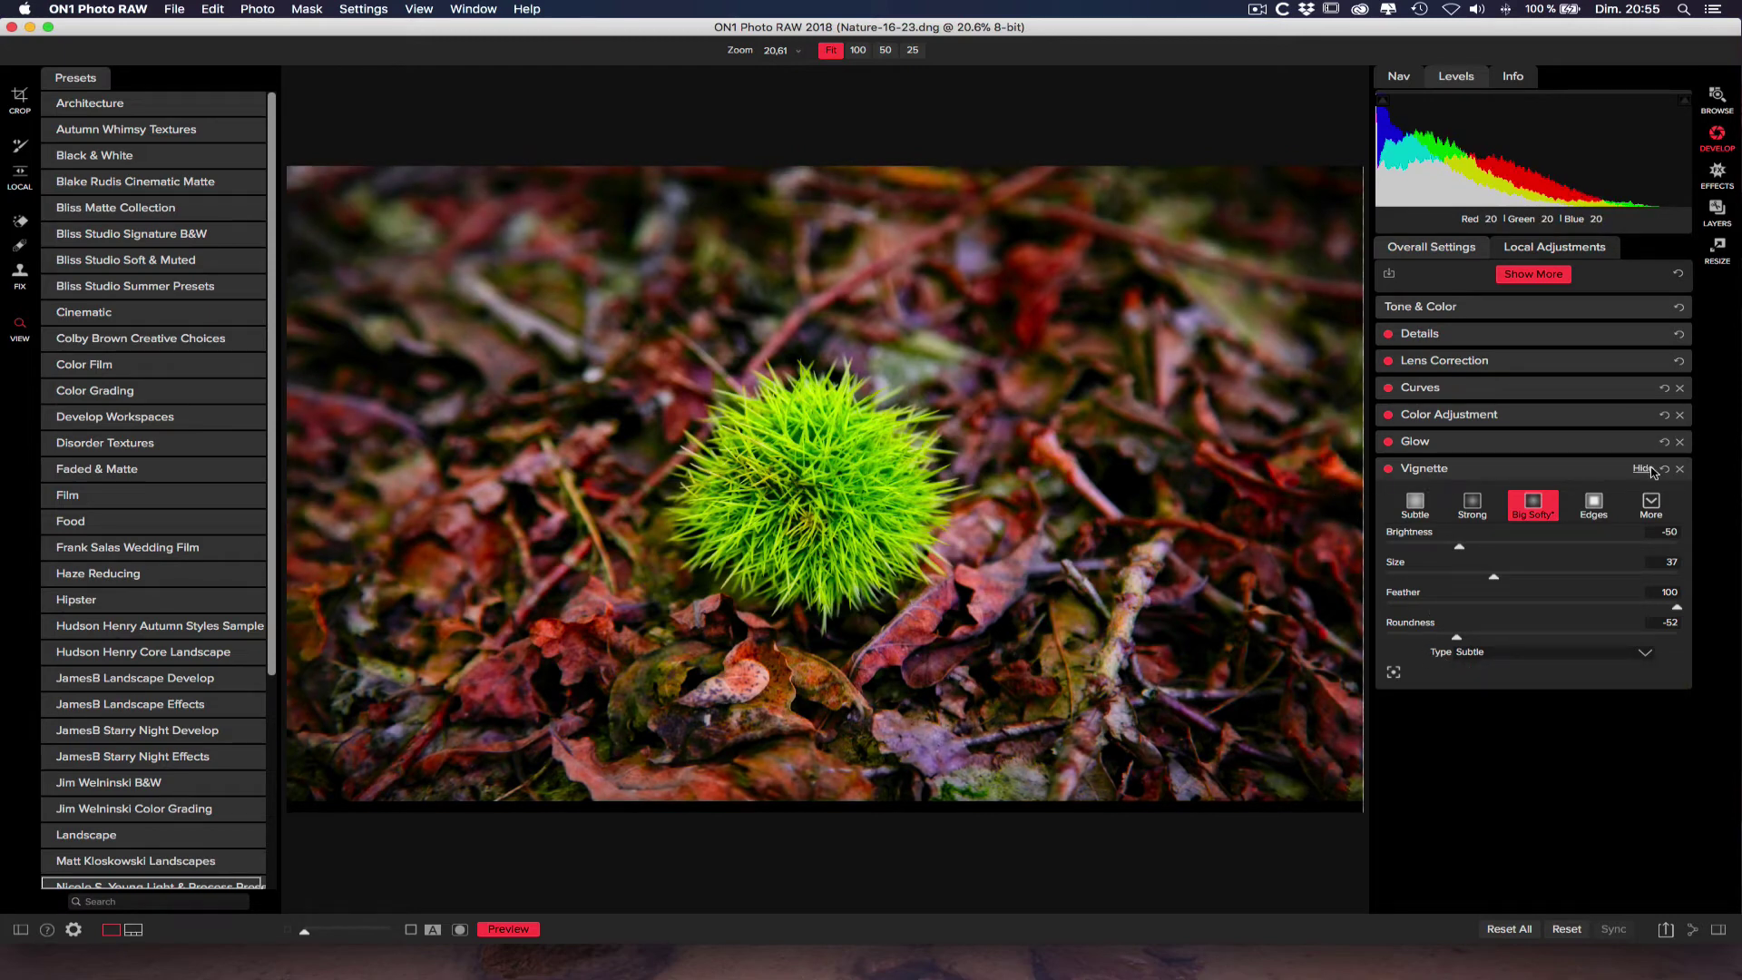
click(1645, 468)
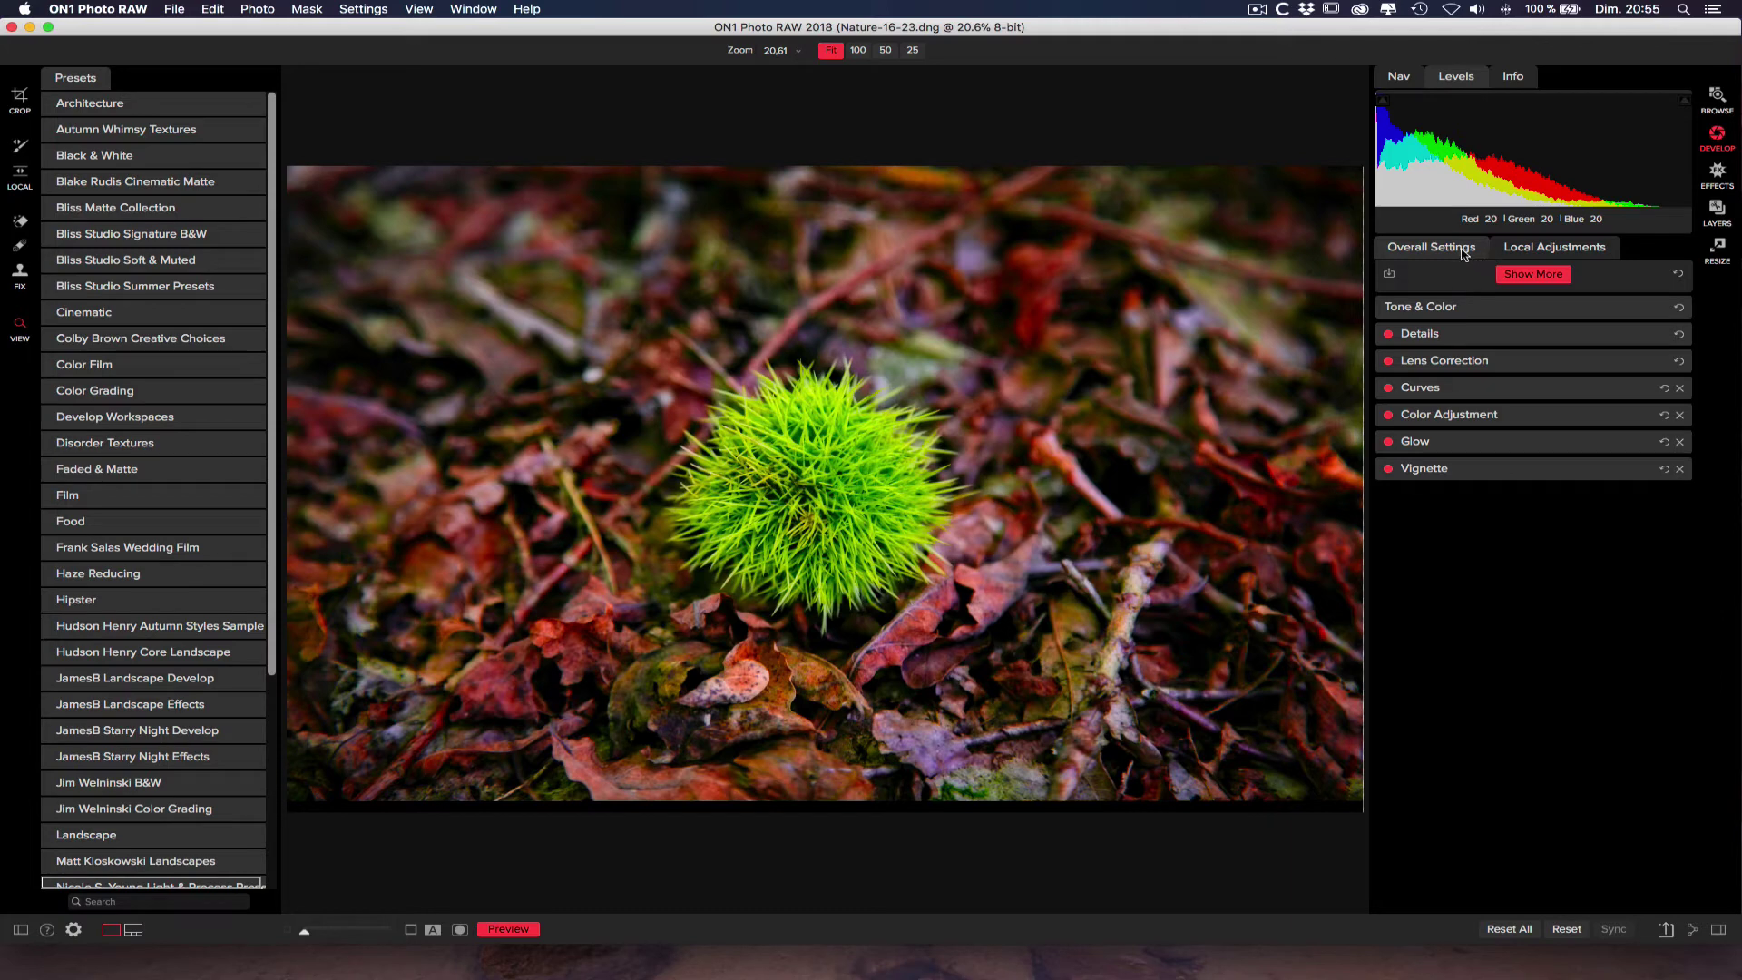
click(1509, 275)
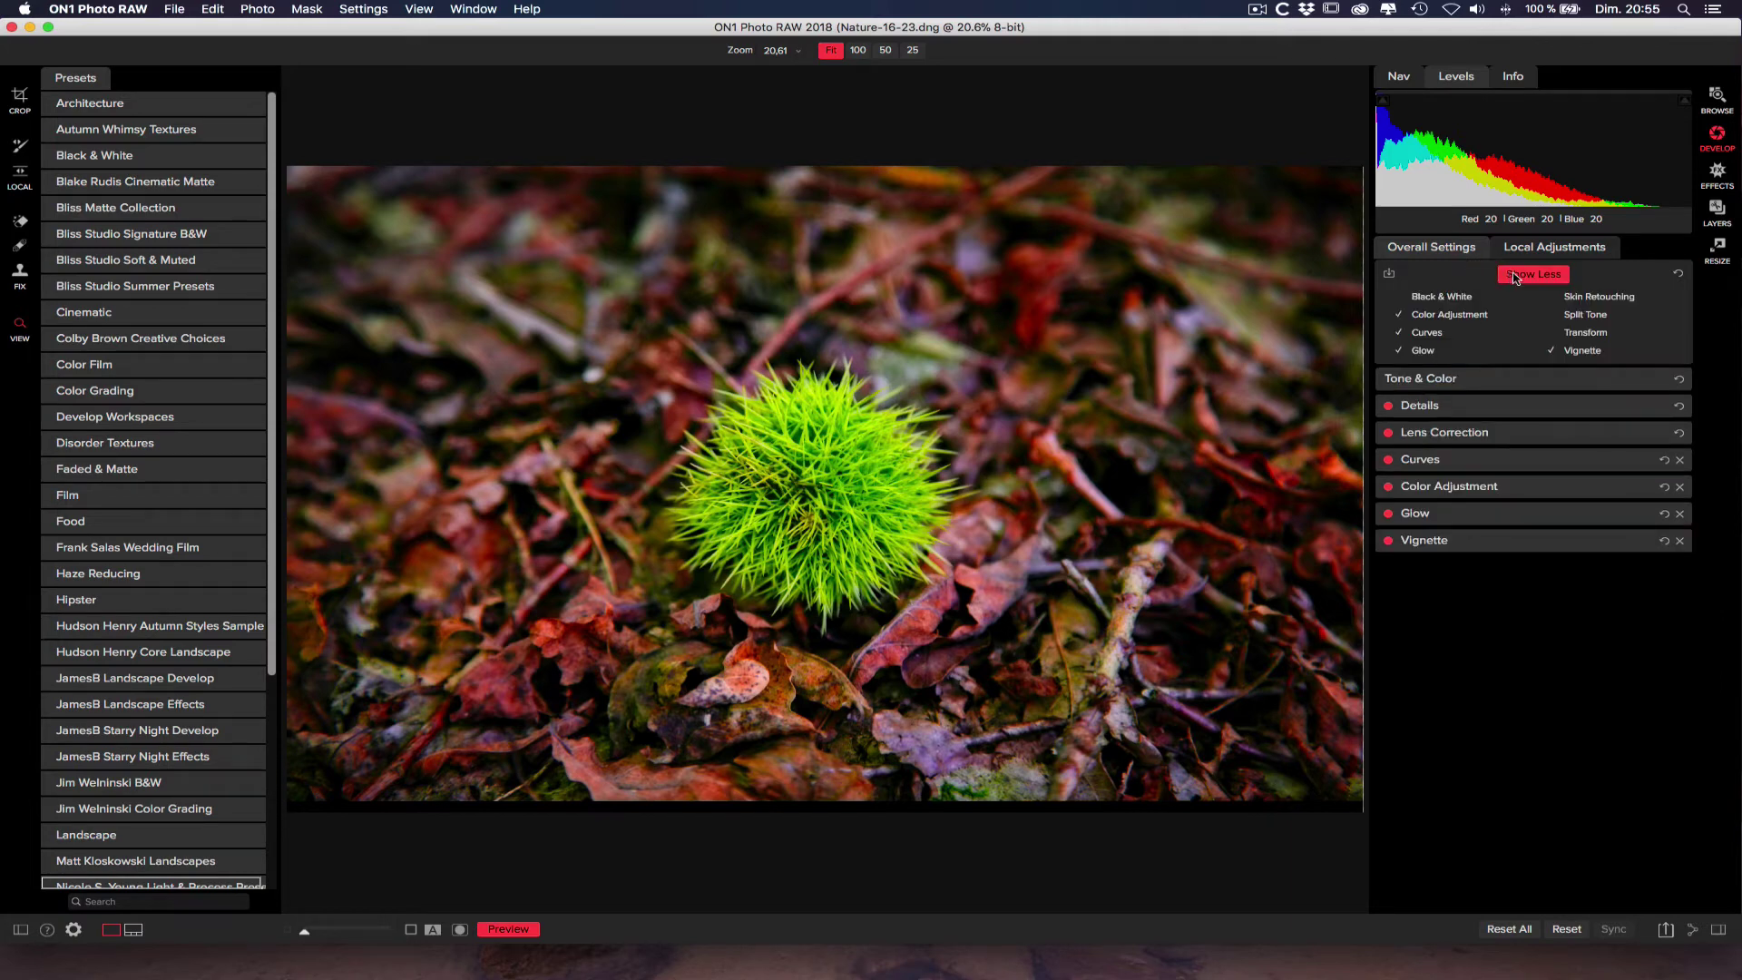
click(1517, 294)
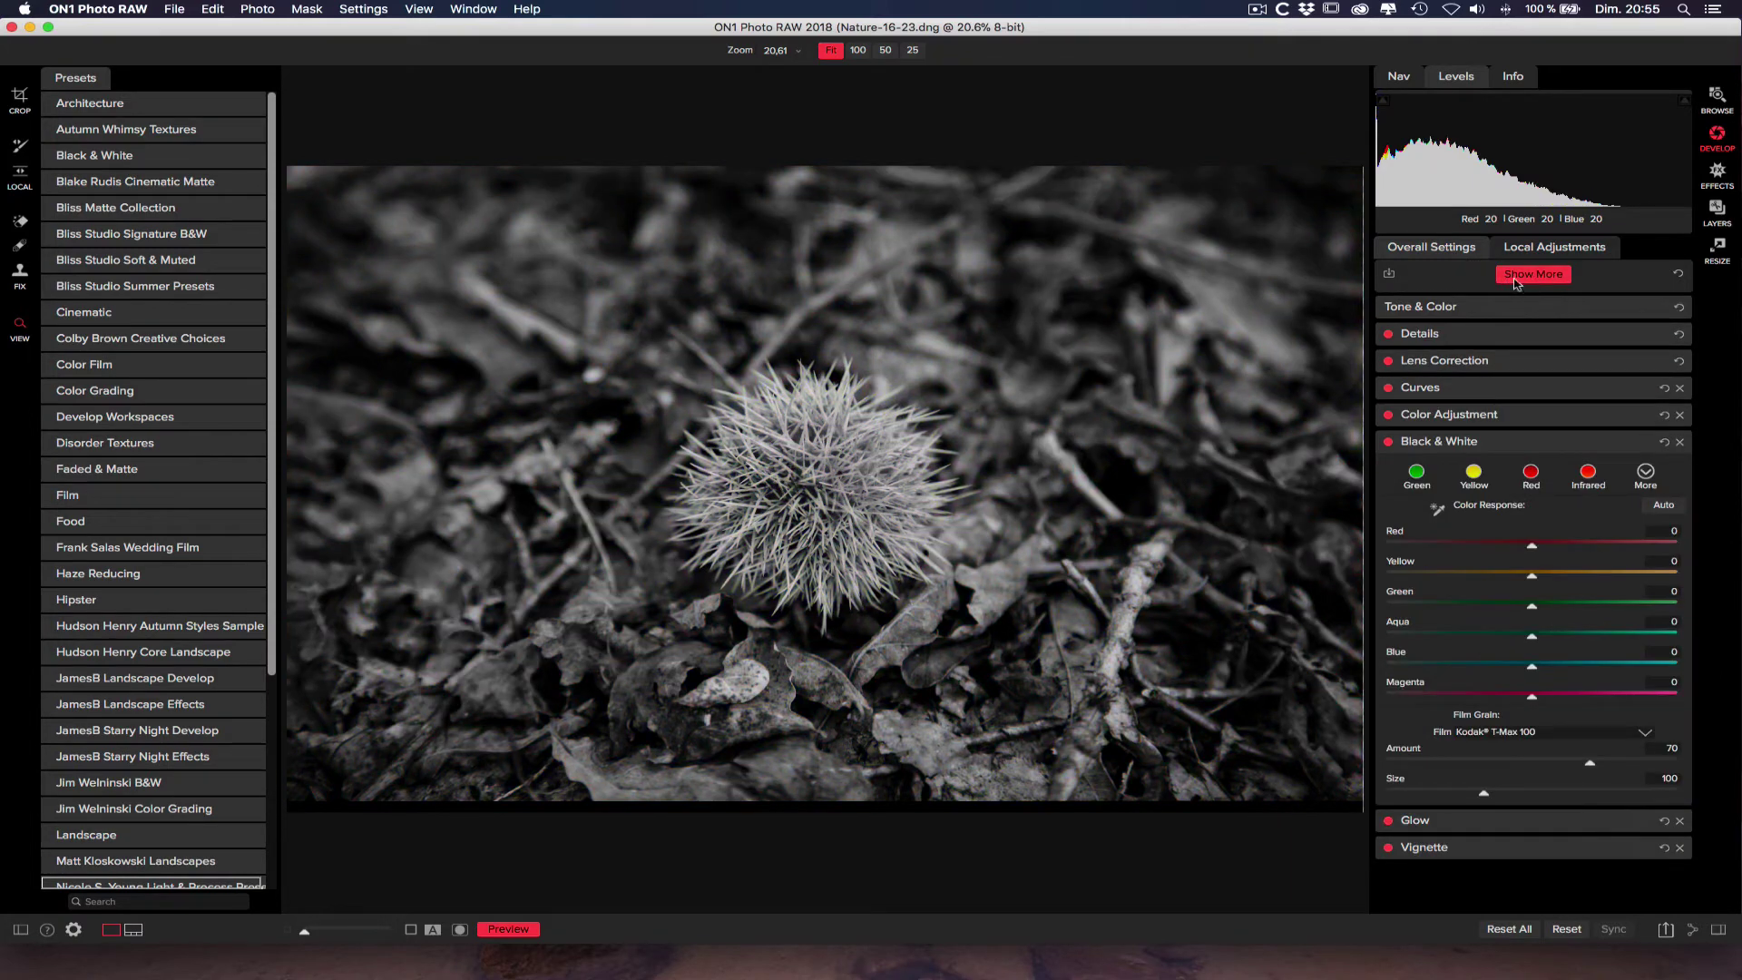
click(1680, 443)
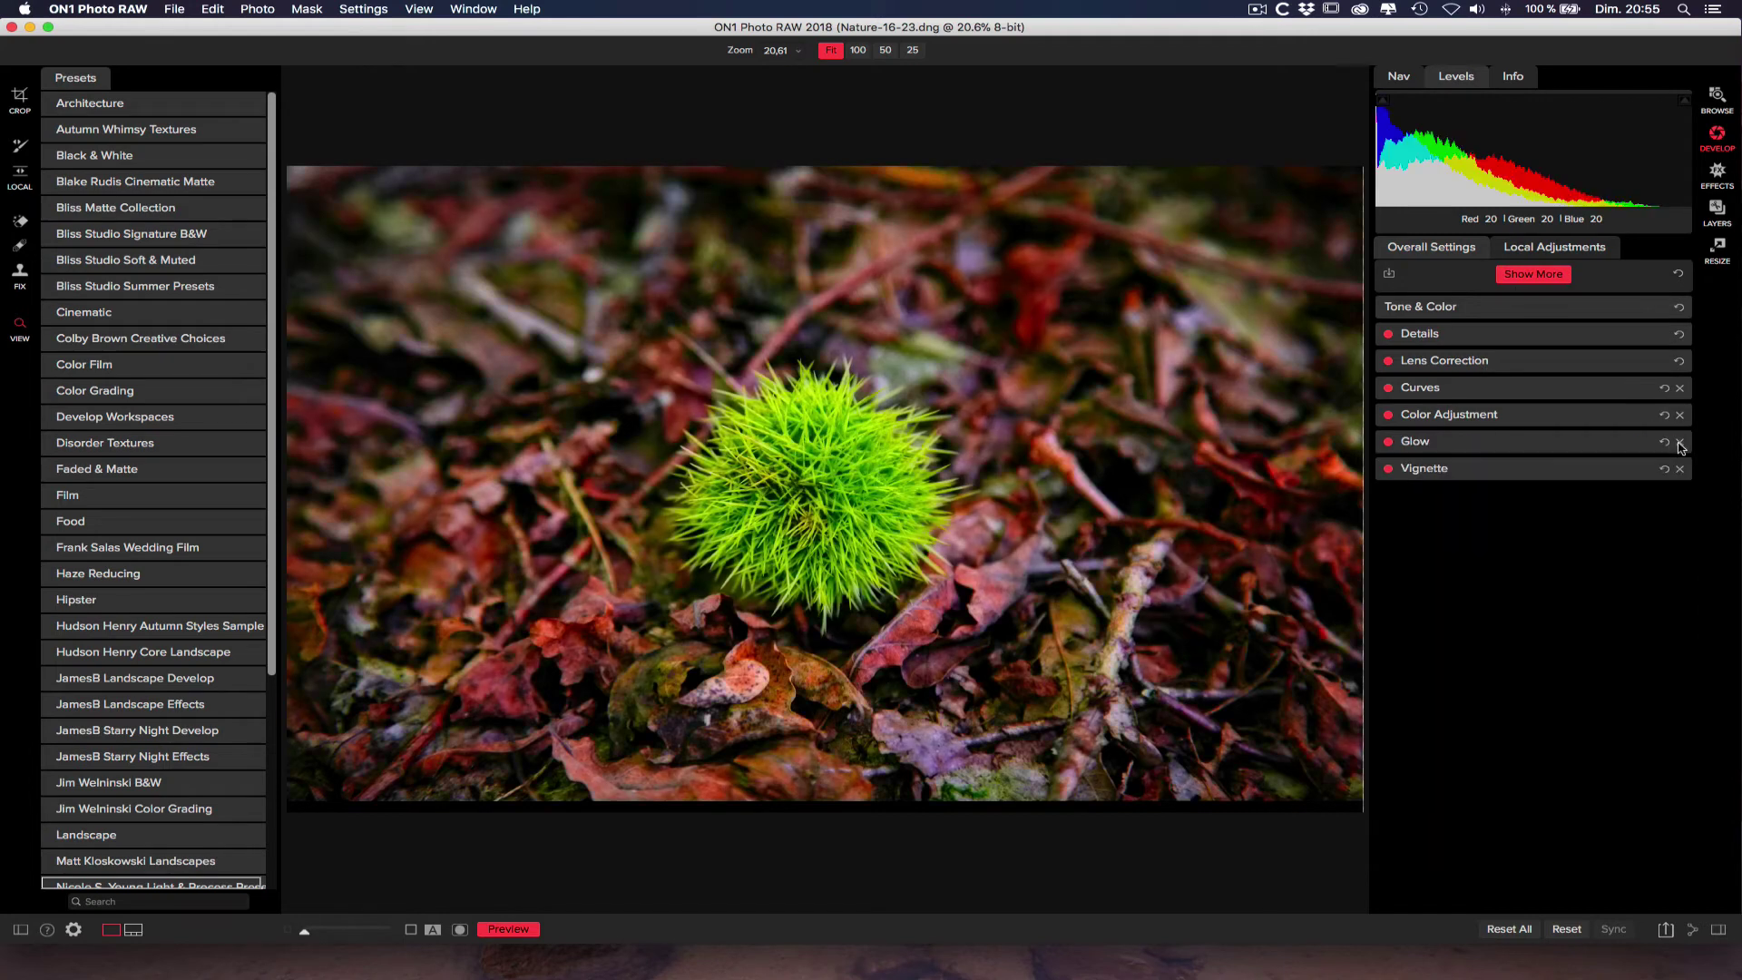
Step: Remove the Glow effect and set the vignette's Brightness to -70
click(1528, 275)
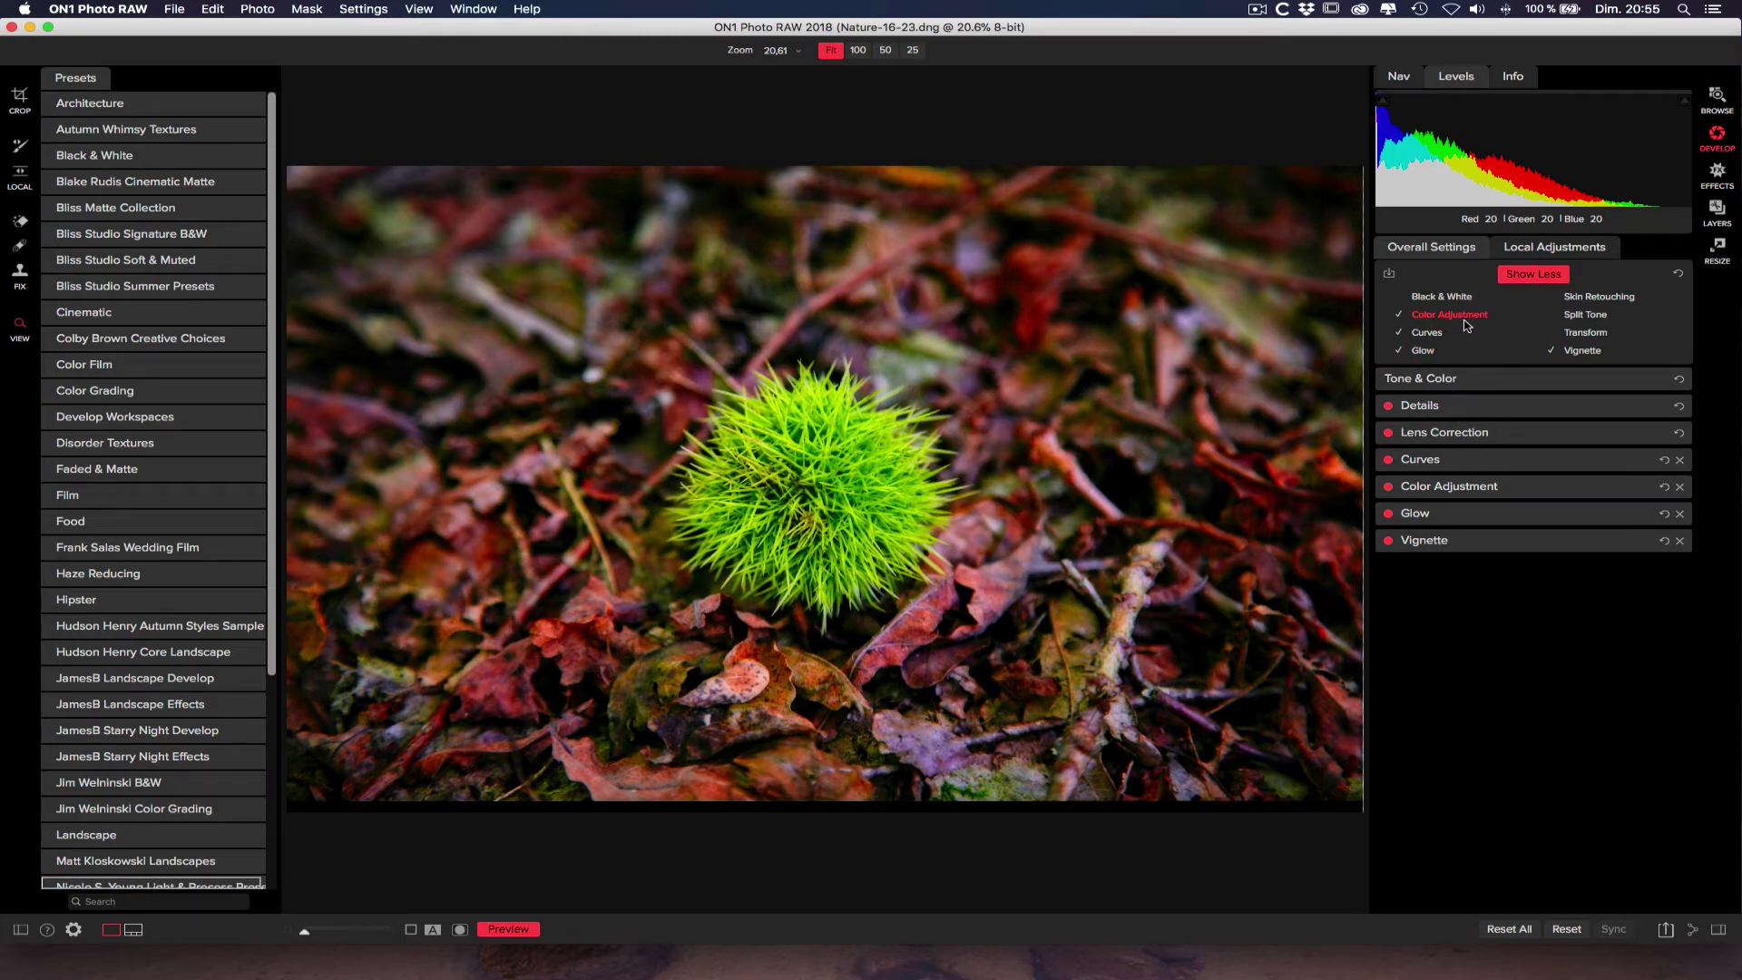
click(1577, 350)
click(1680, 515)
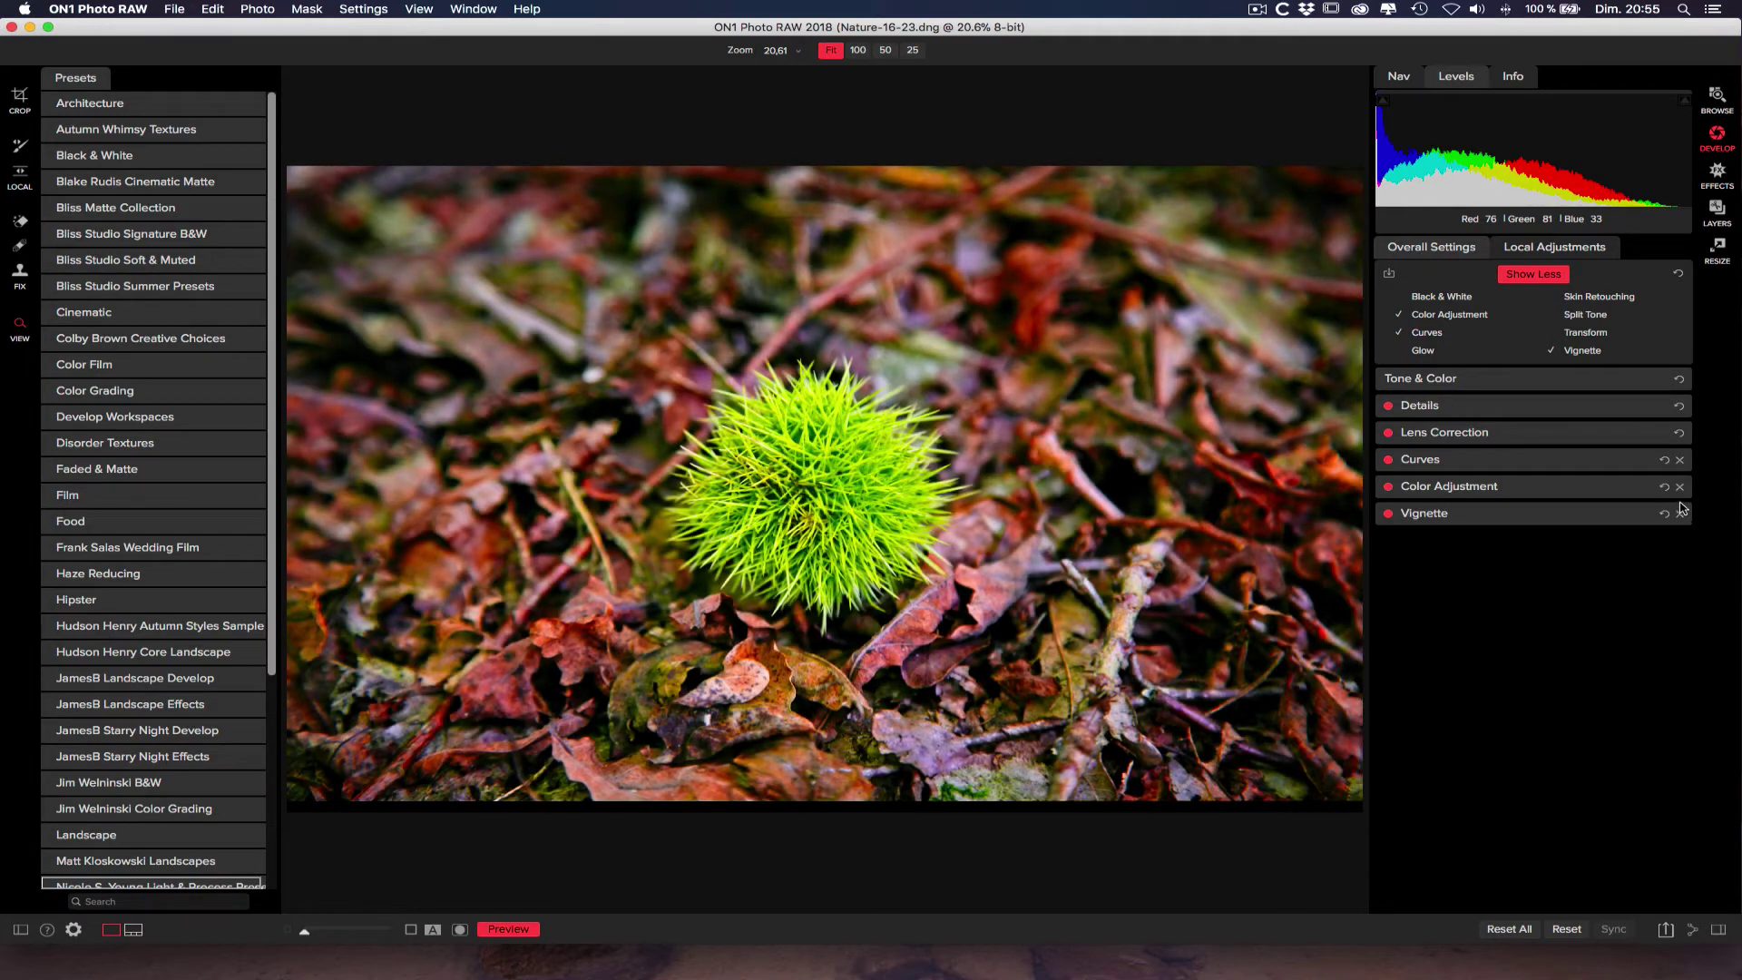
click(1418, 516)
drag(1448, 593, 1435, 594)
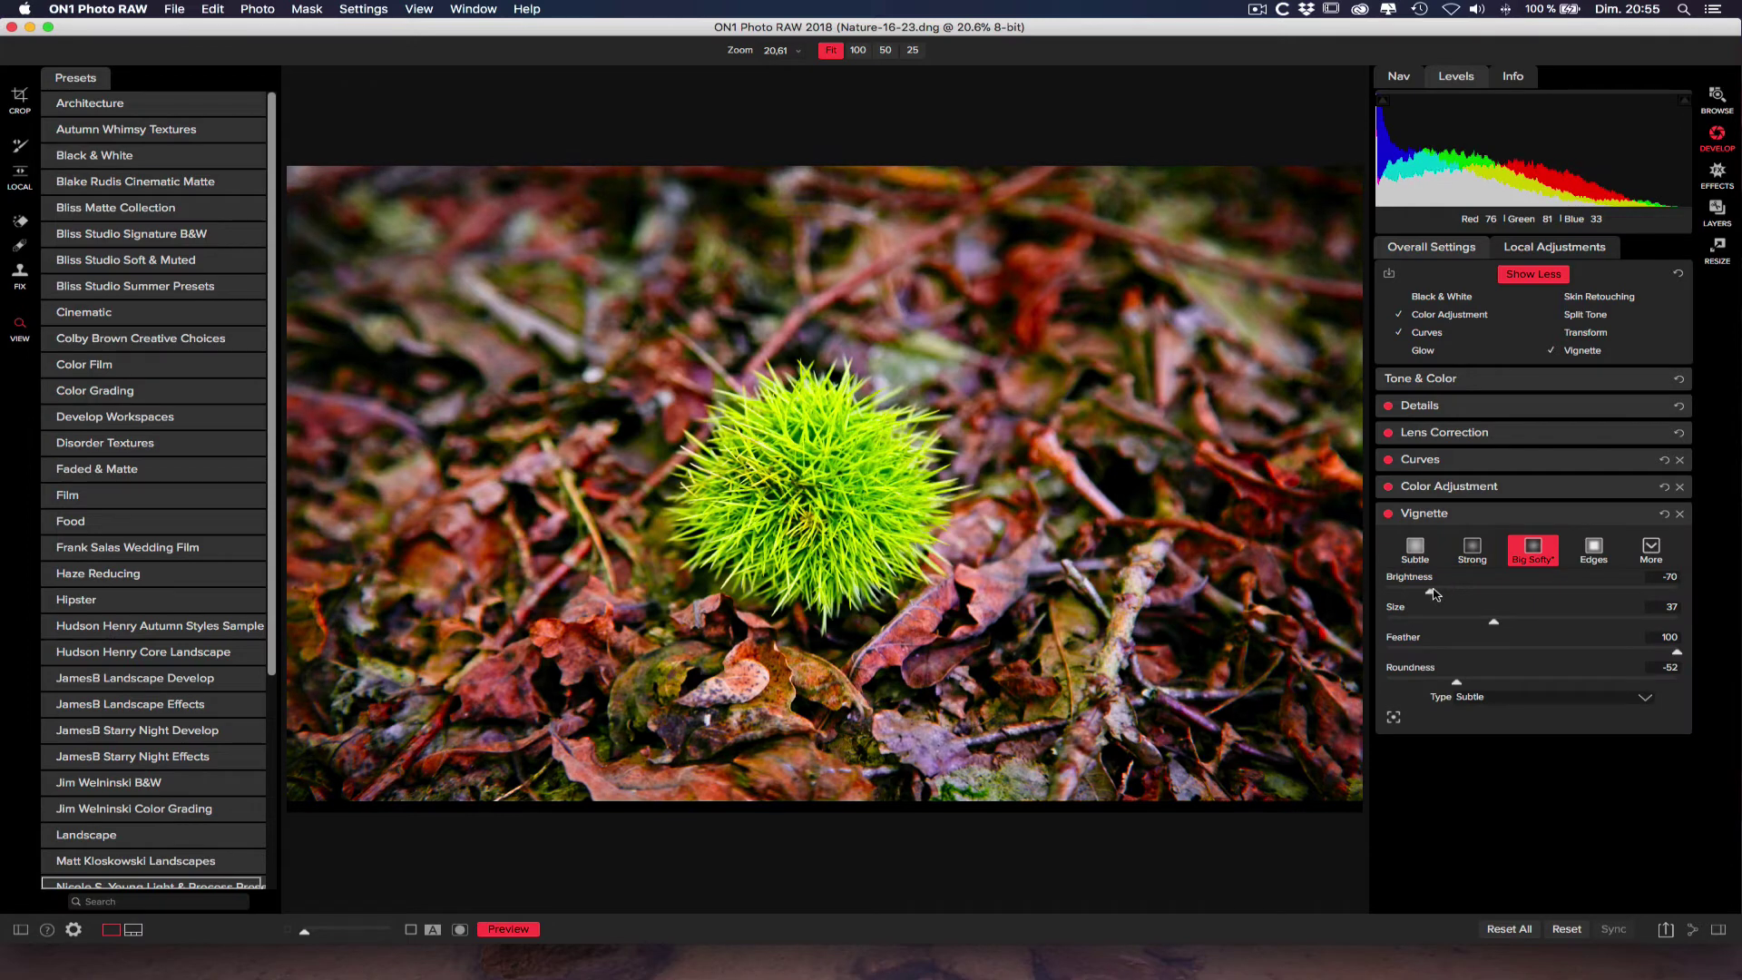
Step: Lower the overall Vibrance slightly in the Tone & Color settings
click(1443, 378)
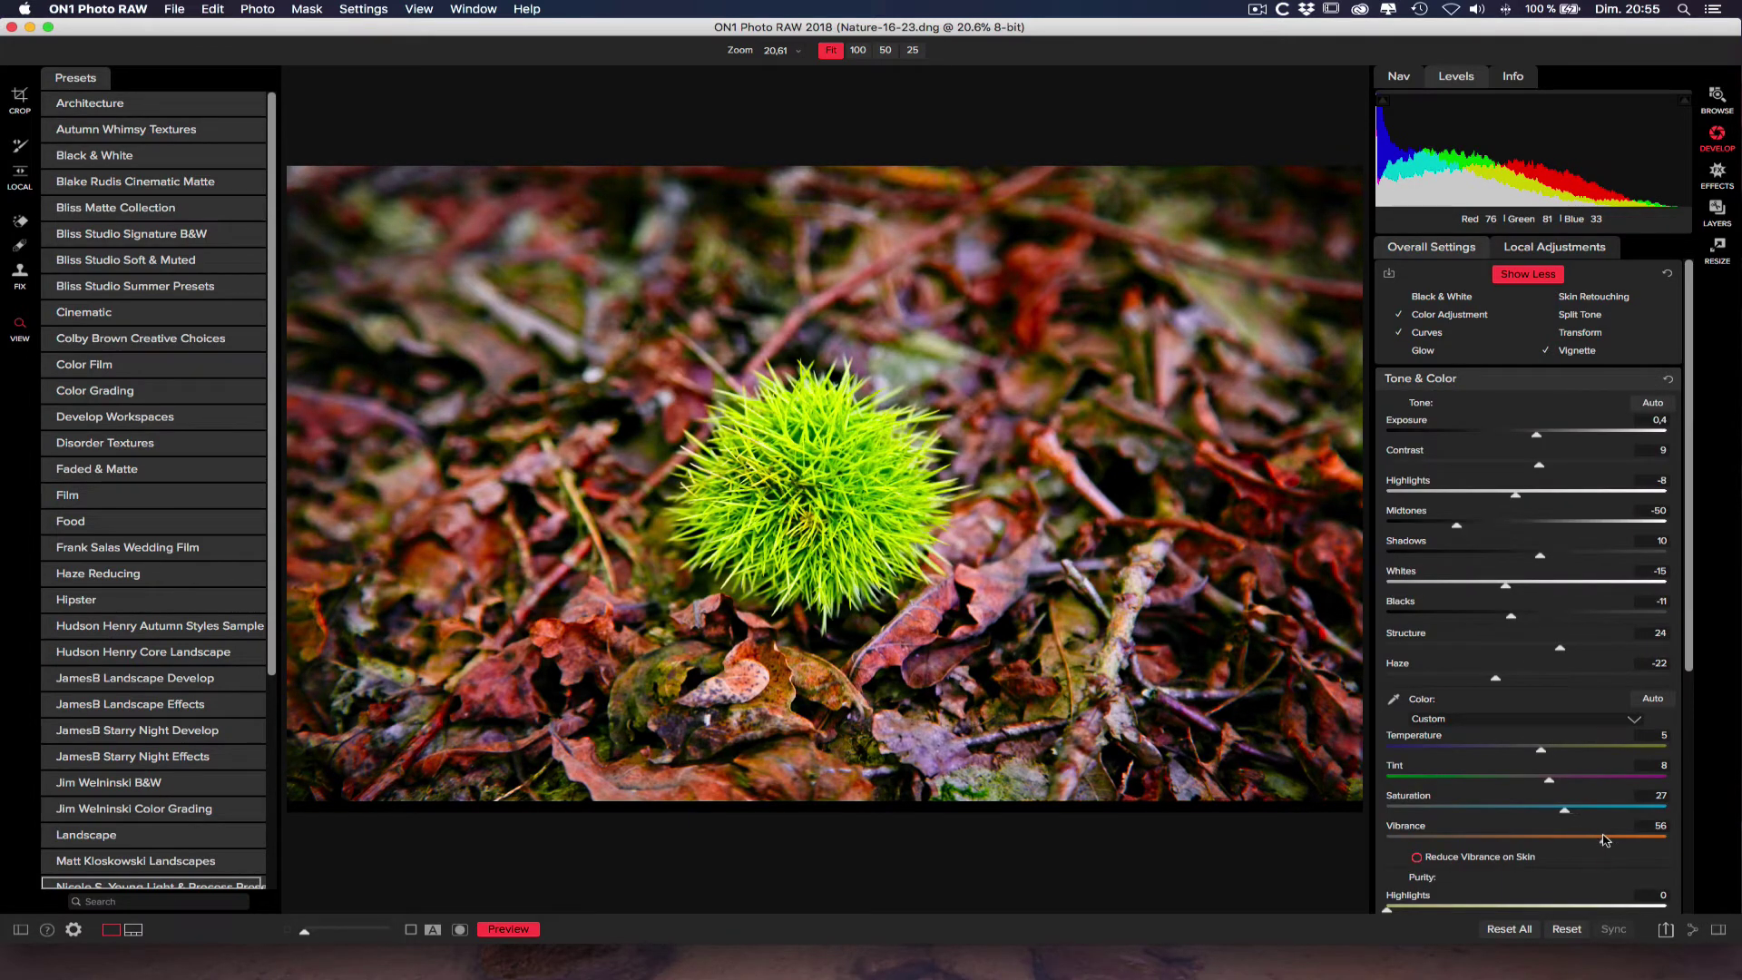
drag(1604, 840, 1579, 841)
click(1543, 387)
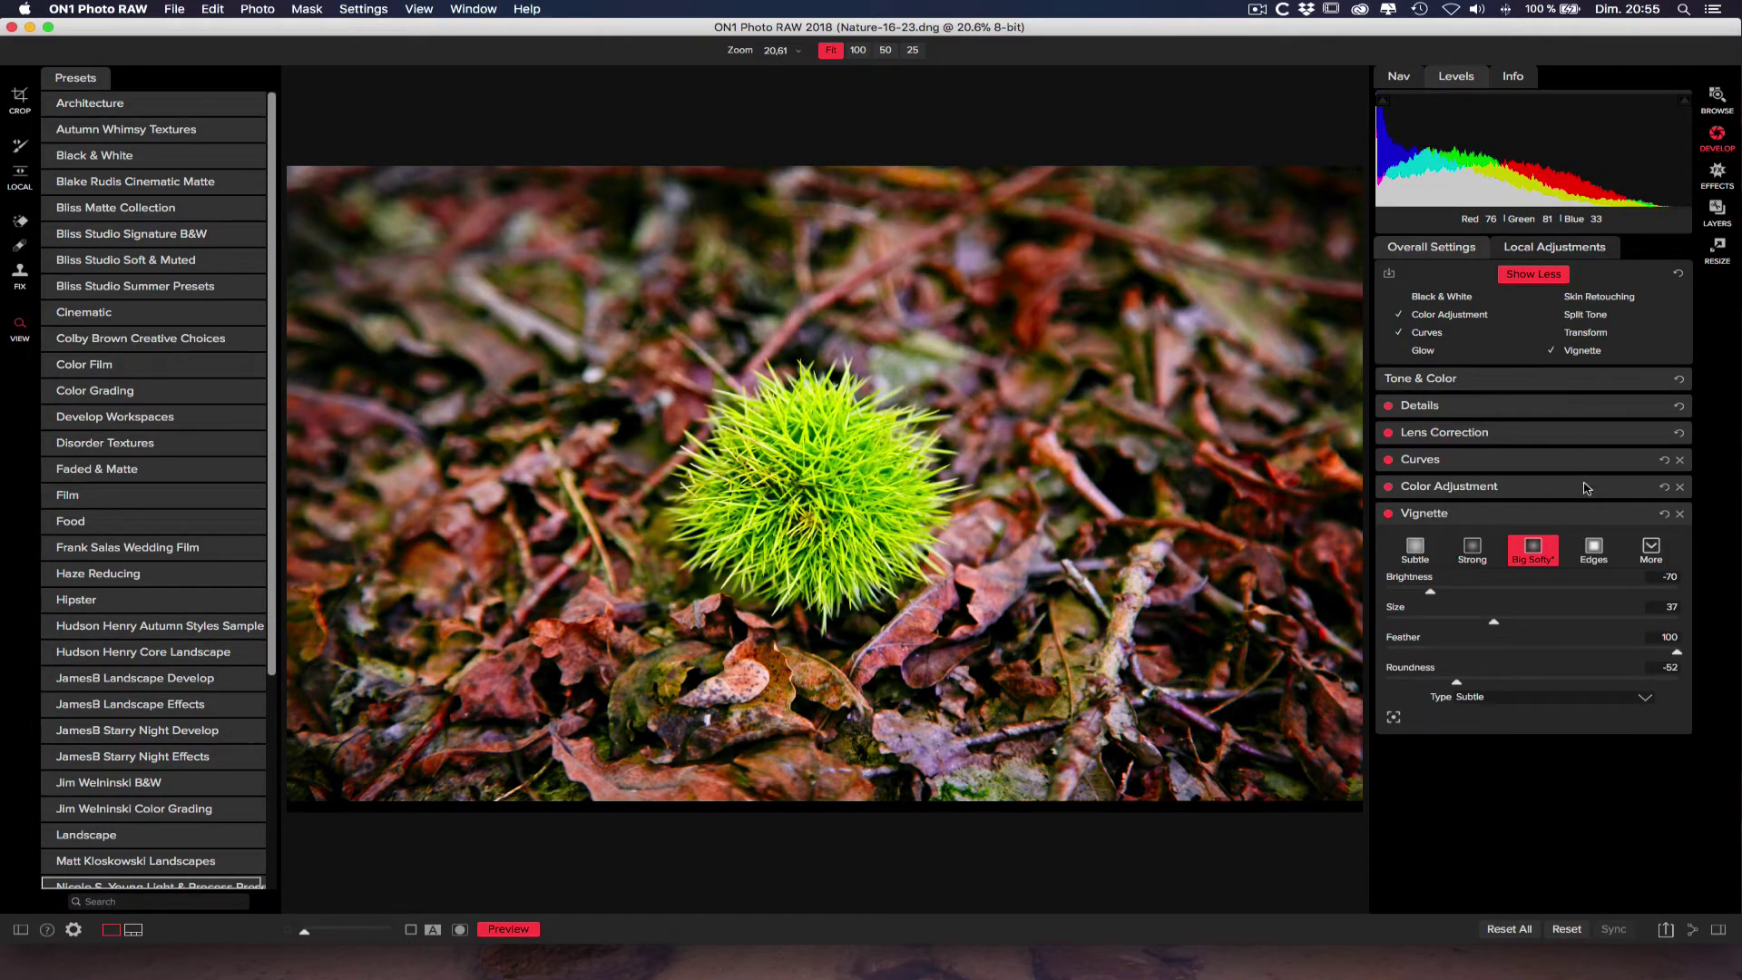
click(1585, 513)
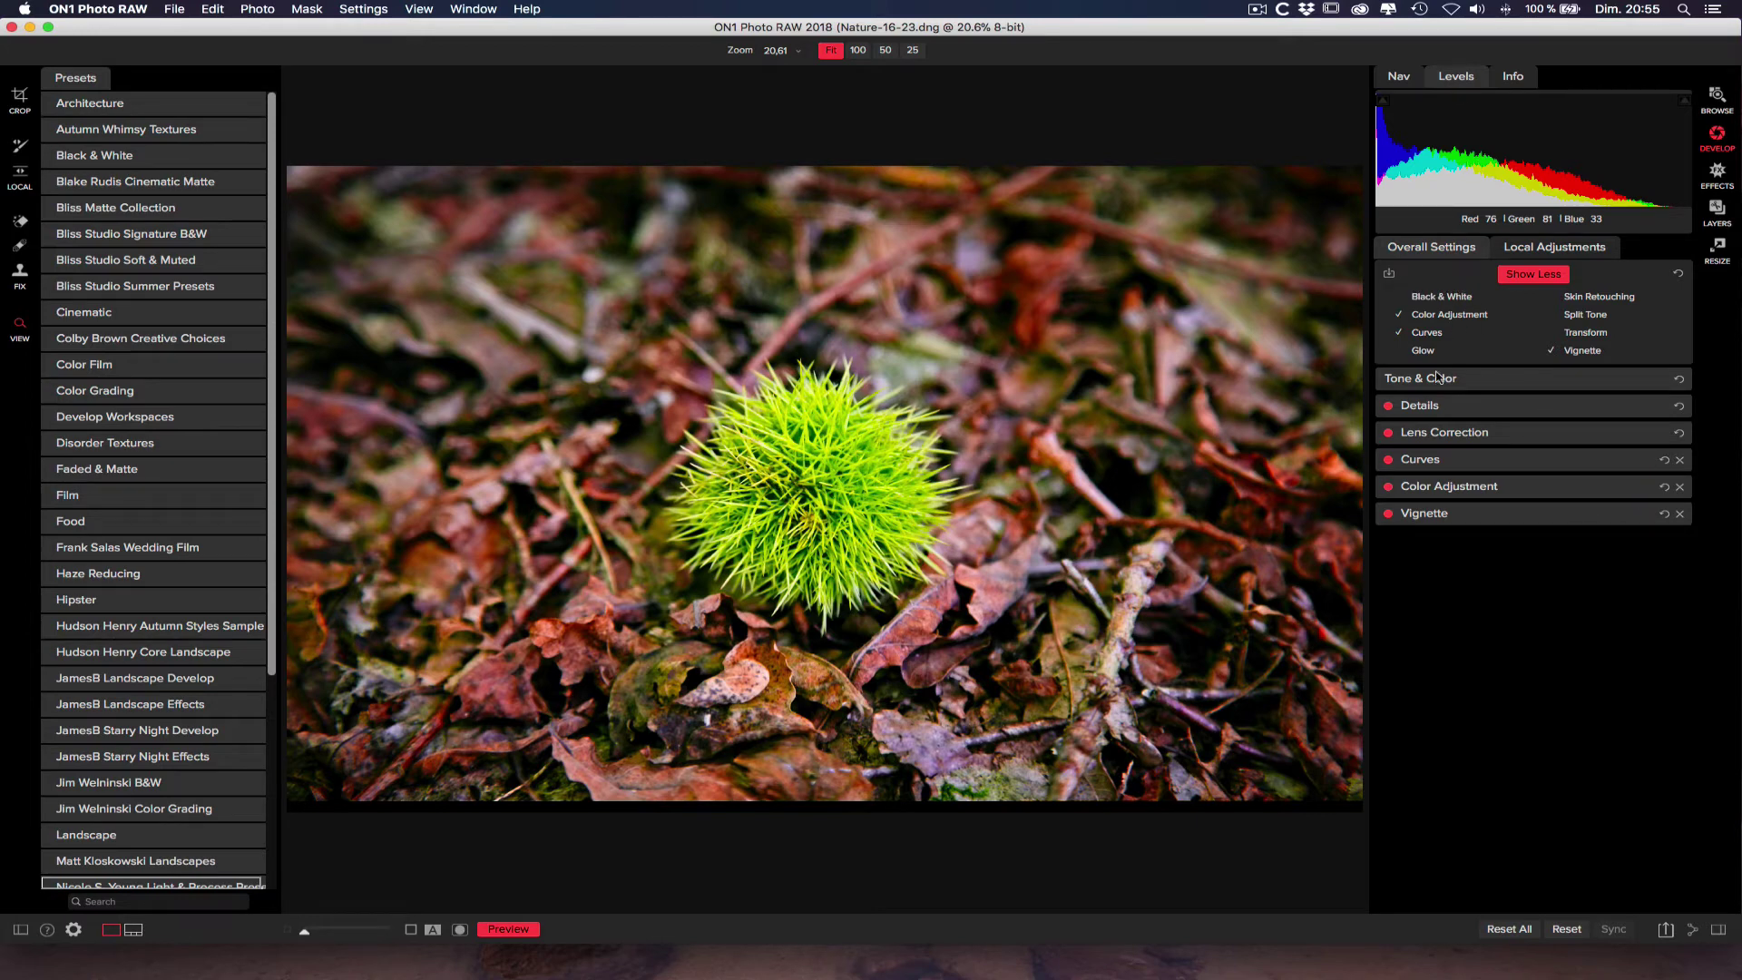
Step: Add a Black & White effect and set its color response to Red -42, Yellow -19, Green -28, Aqua 30, Blue -36 and Magenta 8
click(1431, 298)
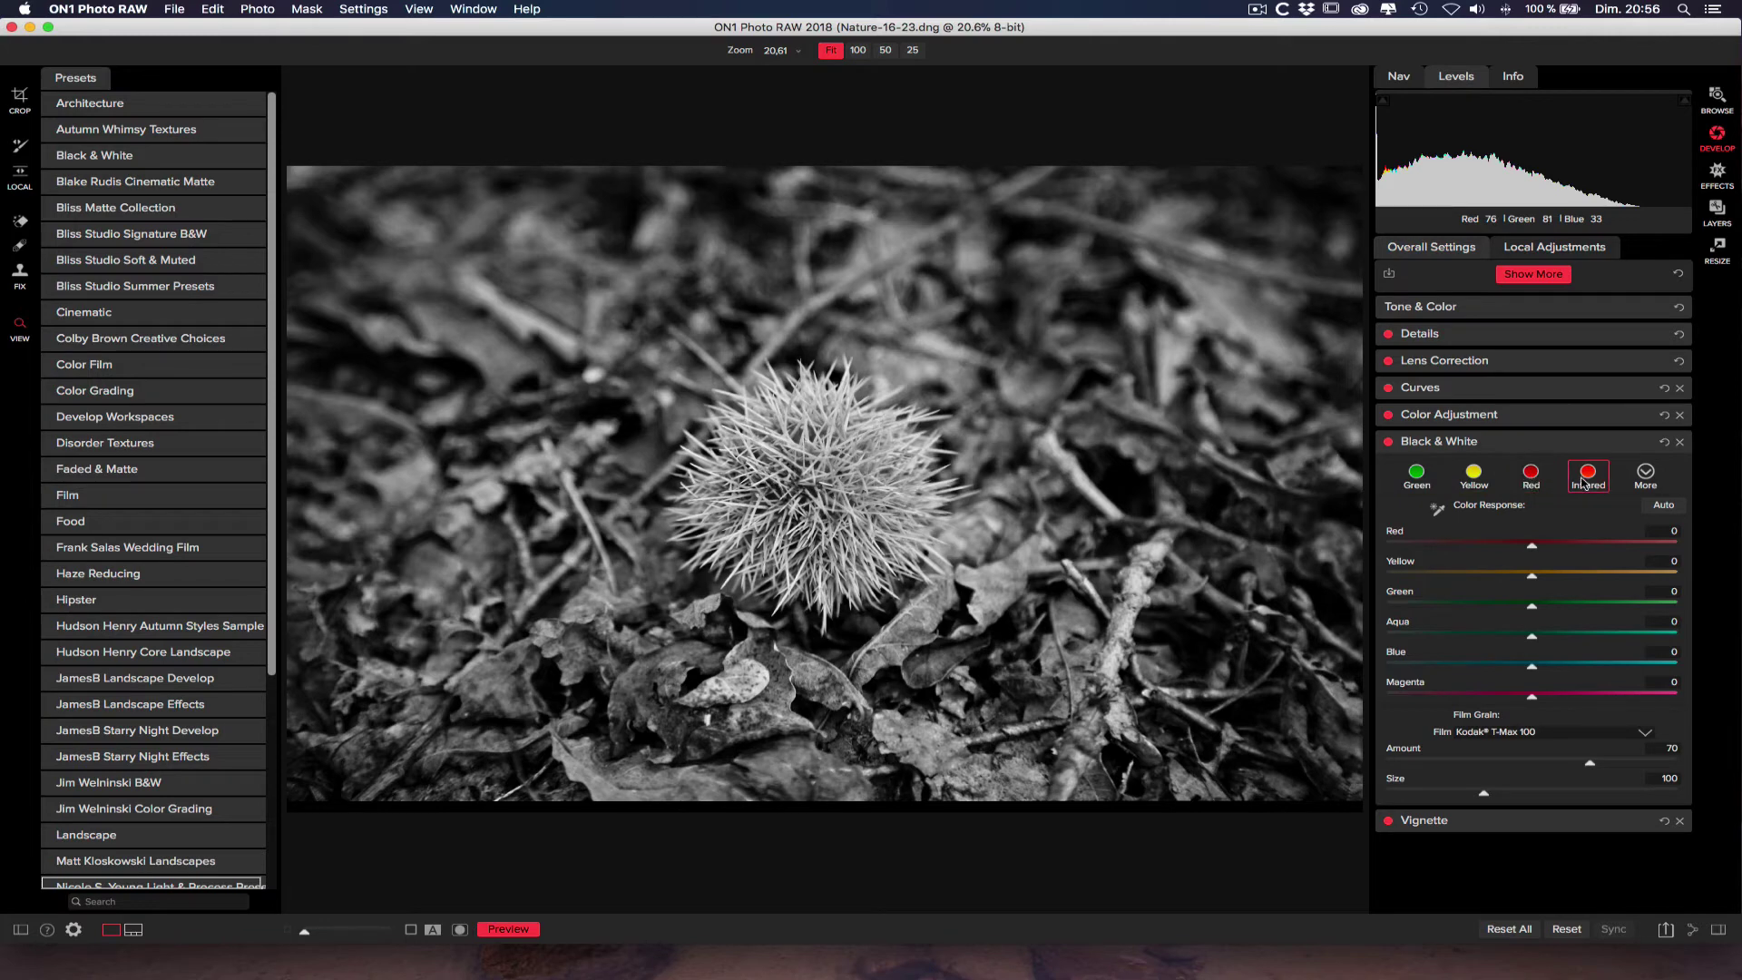
click(1645, 477)
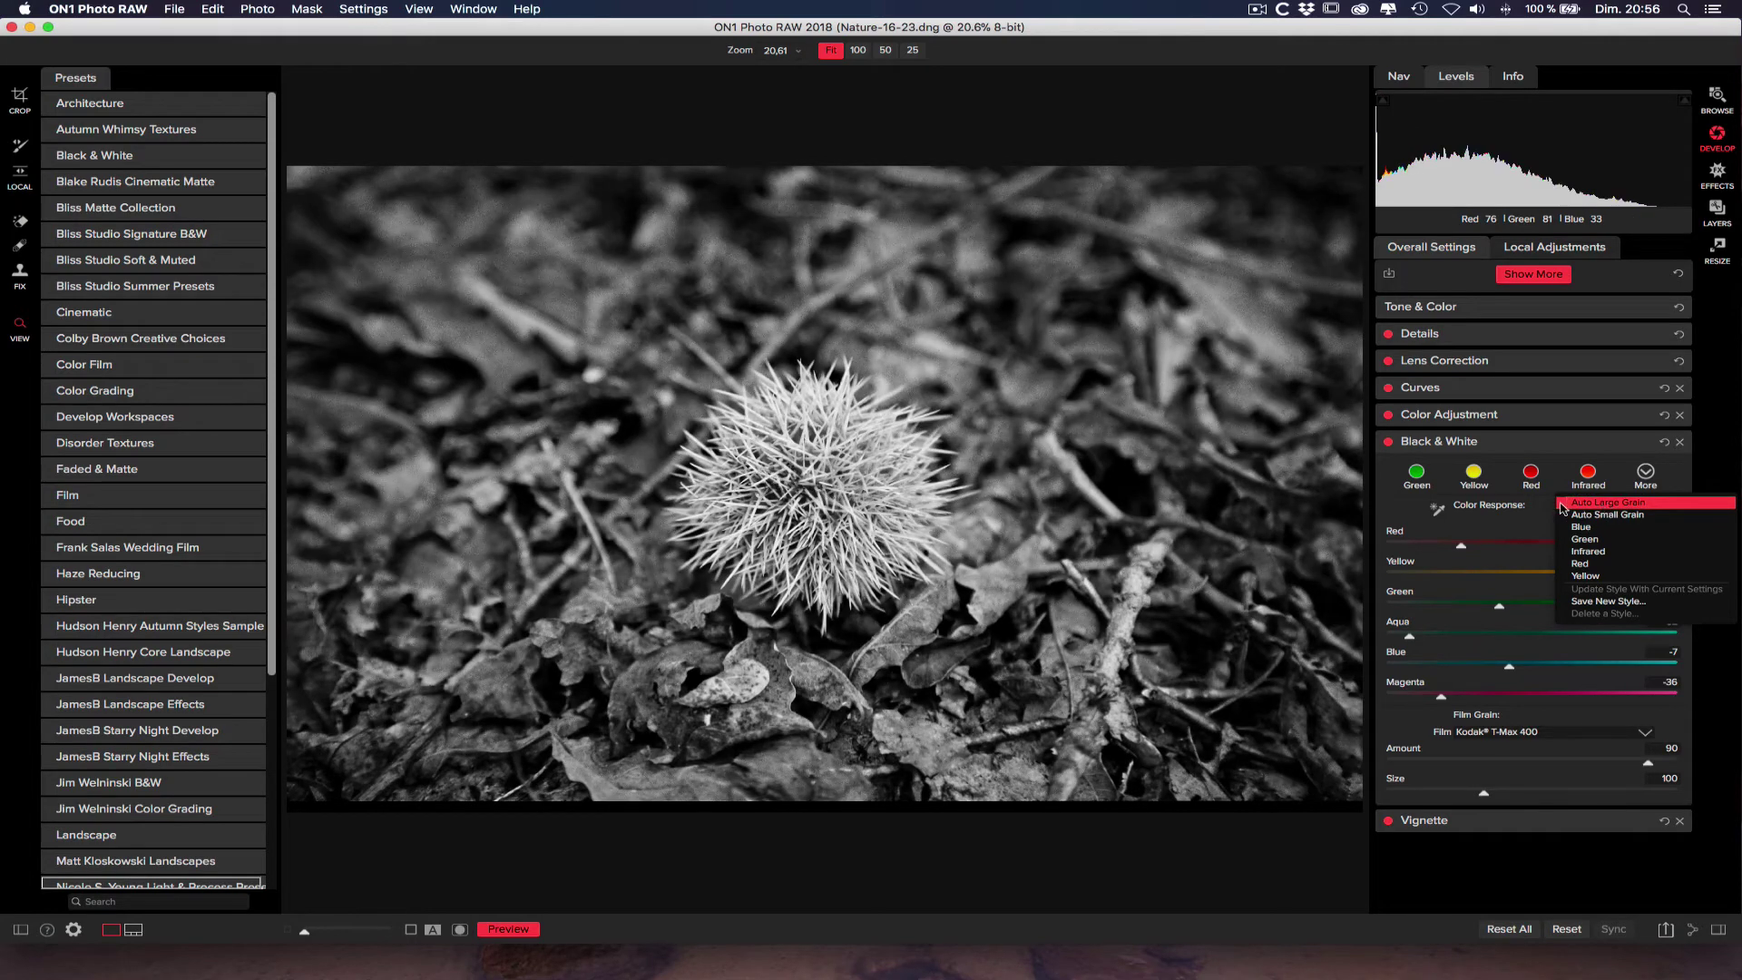
click(1524, 522)
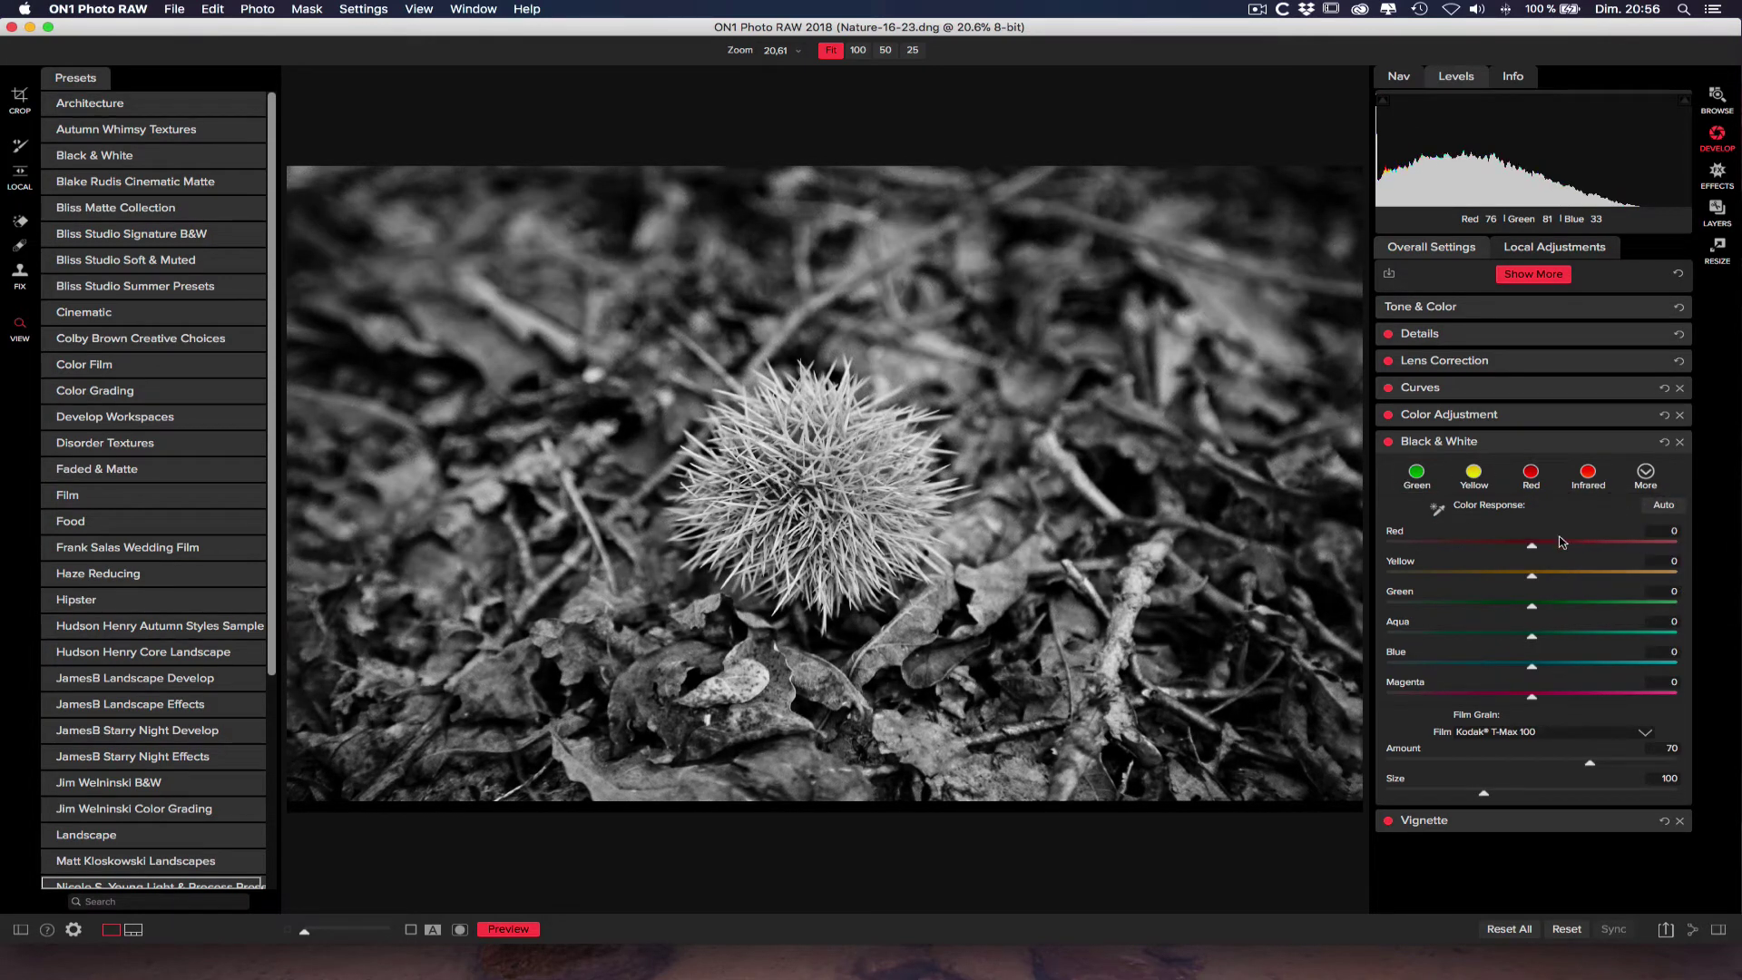
drag(1531, 549, 1432, 555)
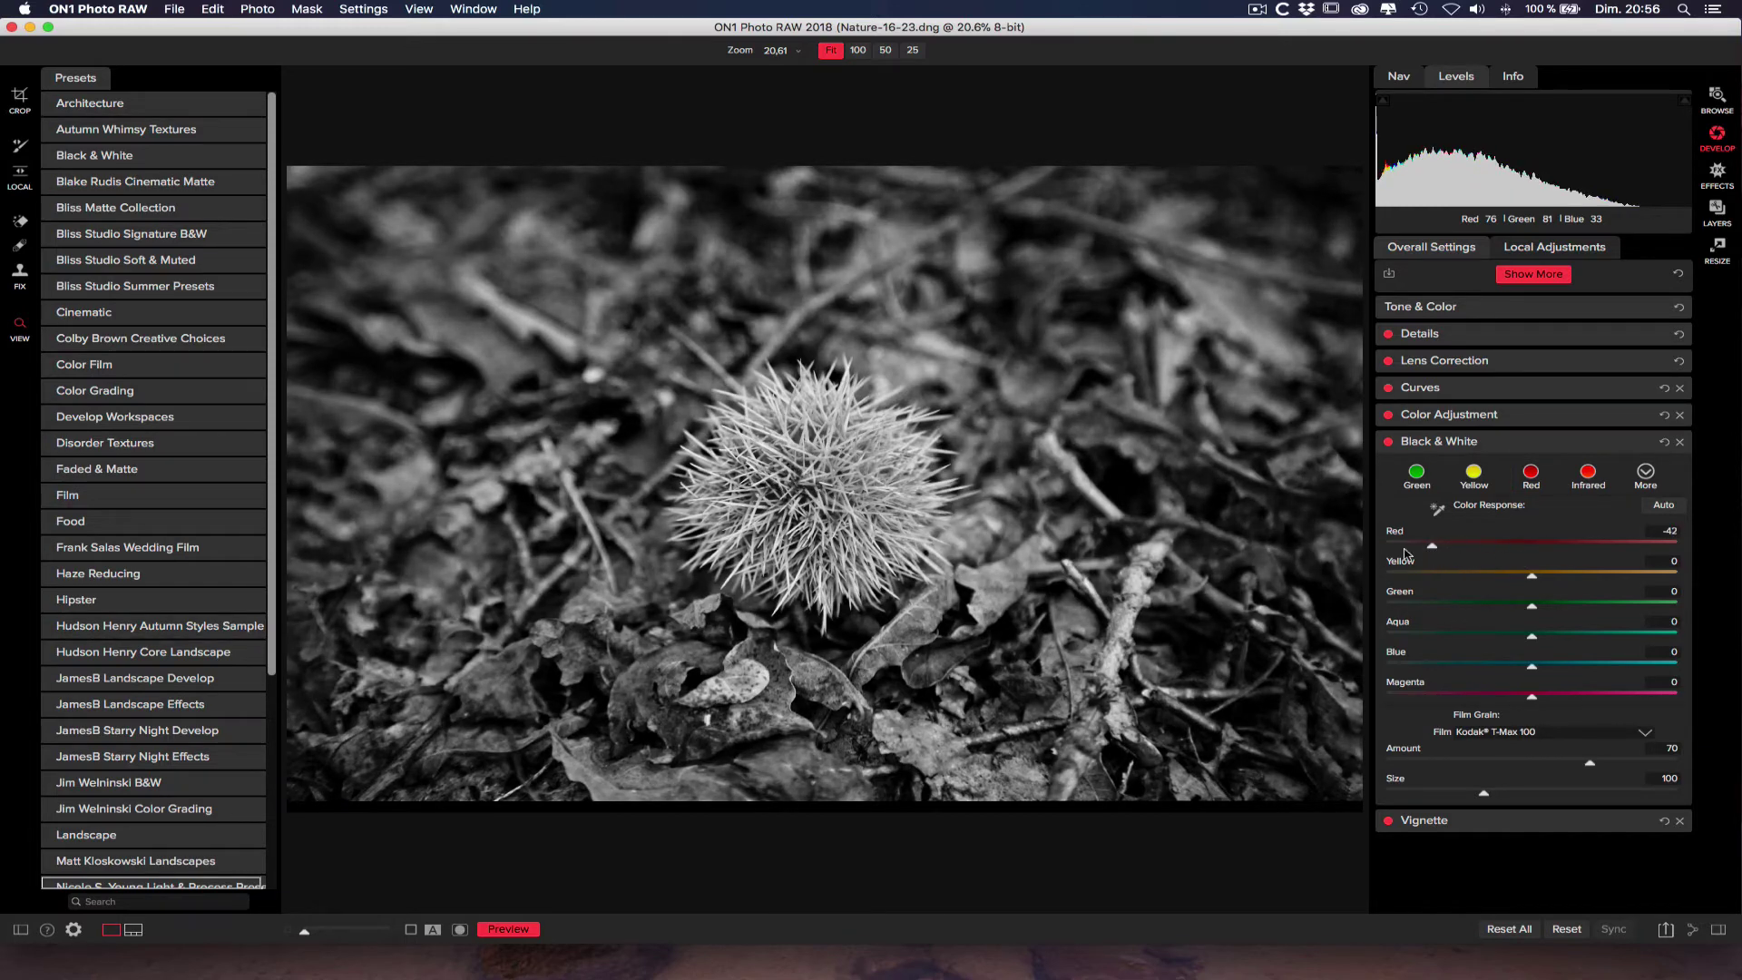
drag(1532, 579, 1559, 695)
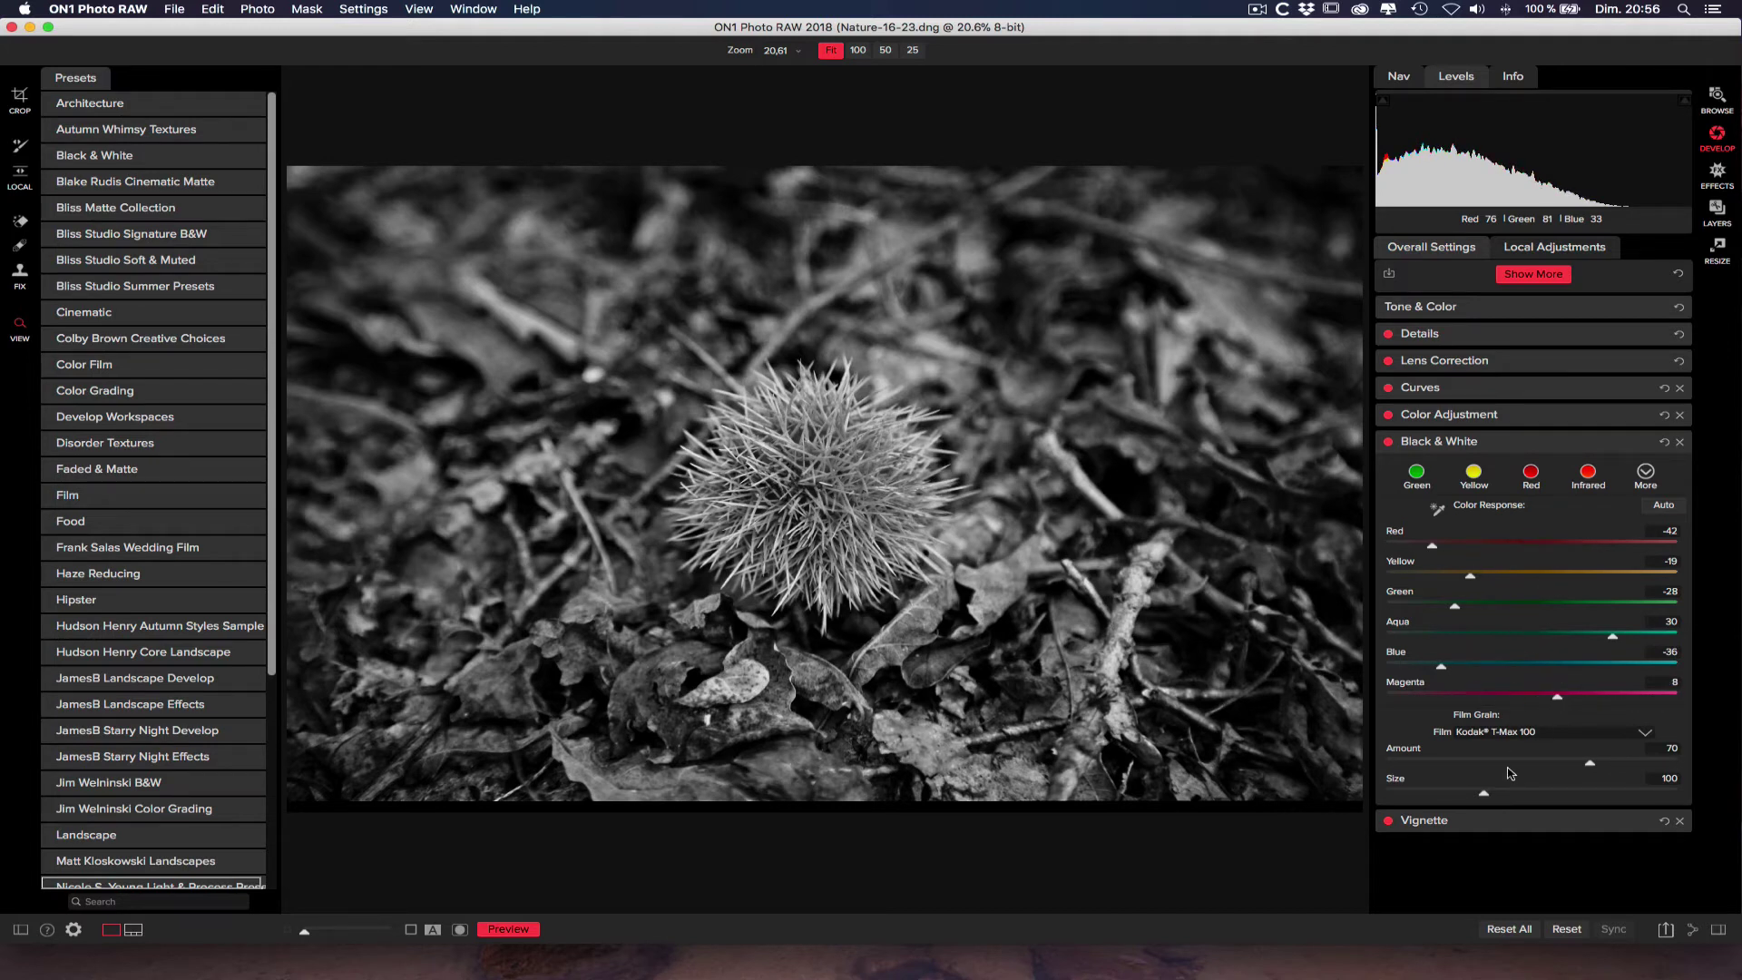
Step: Set the black-and-white film grain to Ilford Pan F 50 and inspect the grain around the burr at 100% zoom
click(1527, 737)
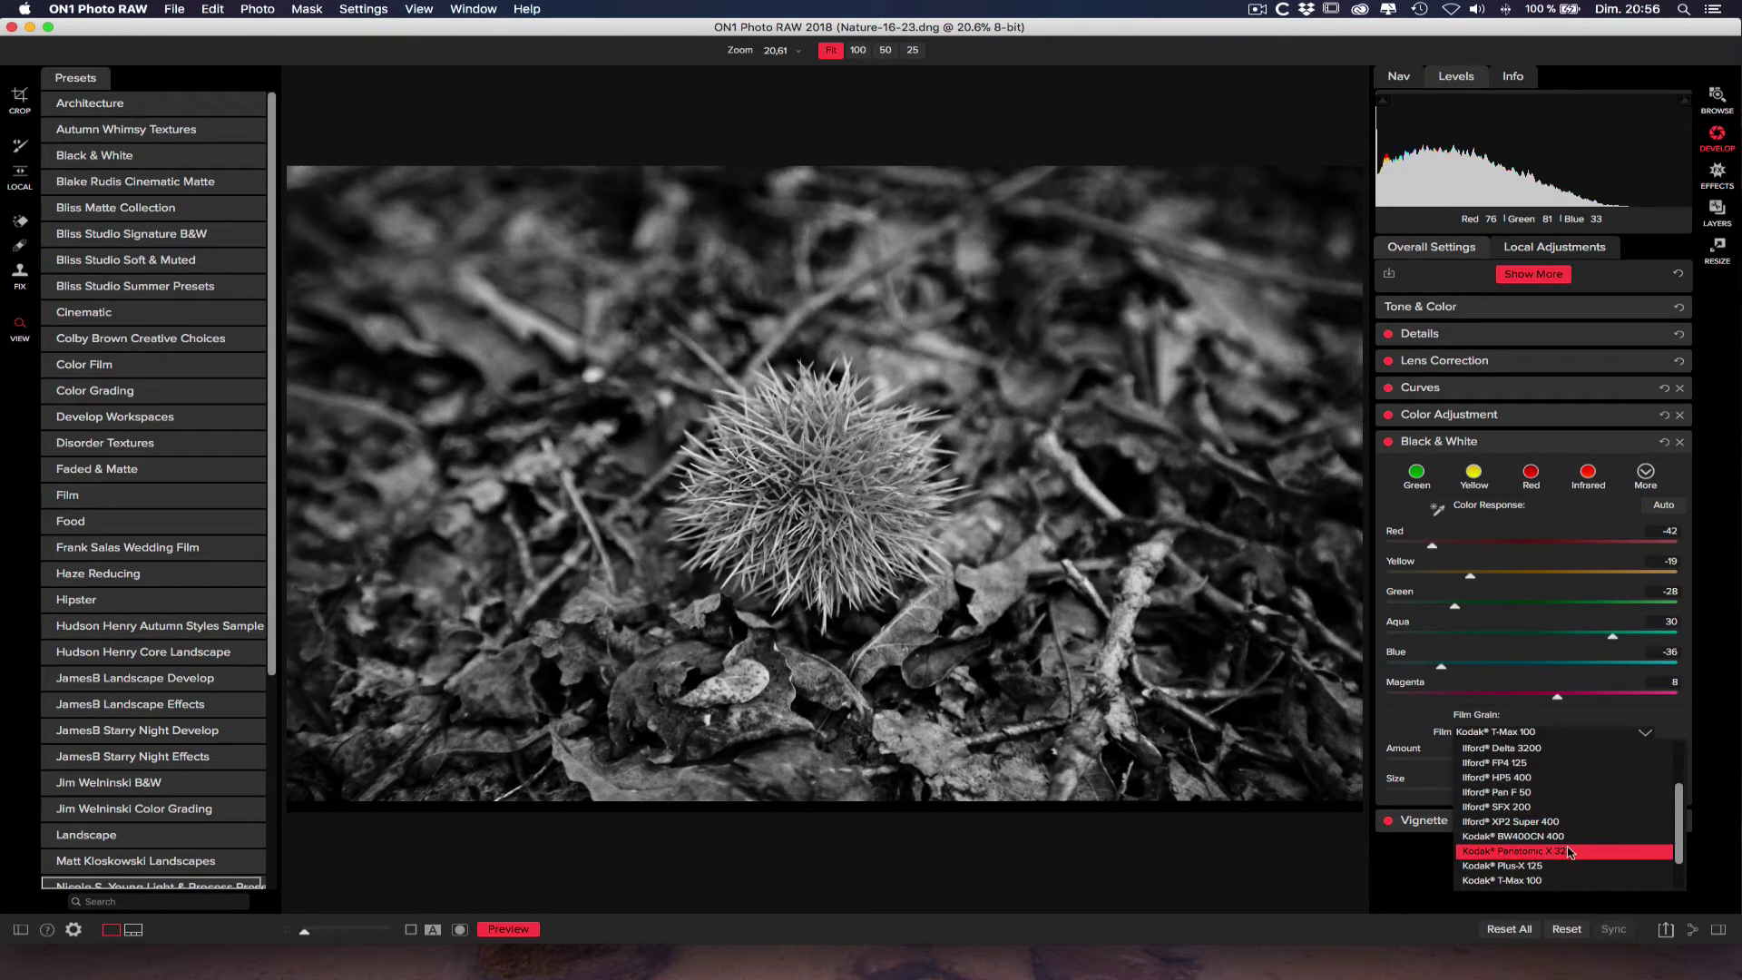
click(1570, 880)
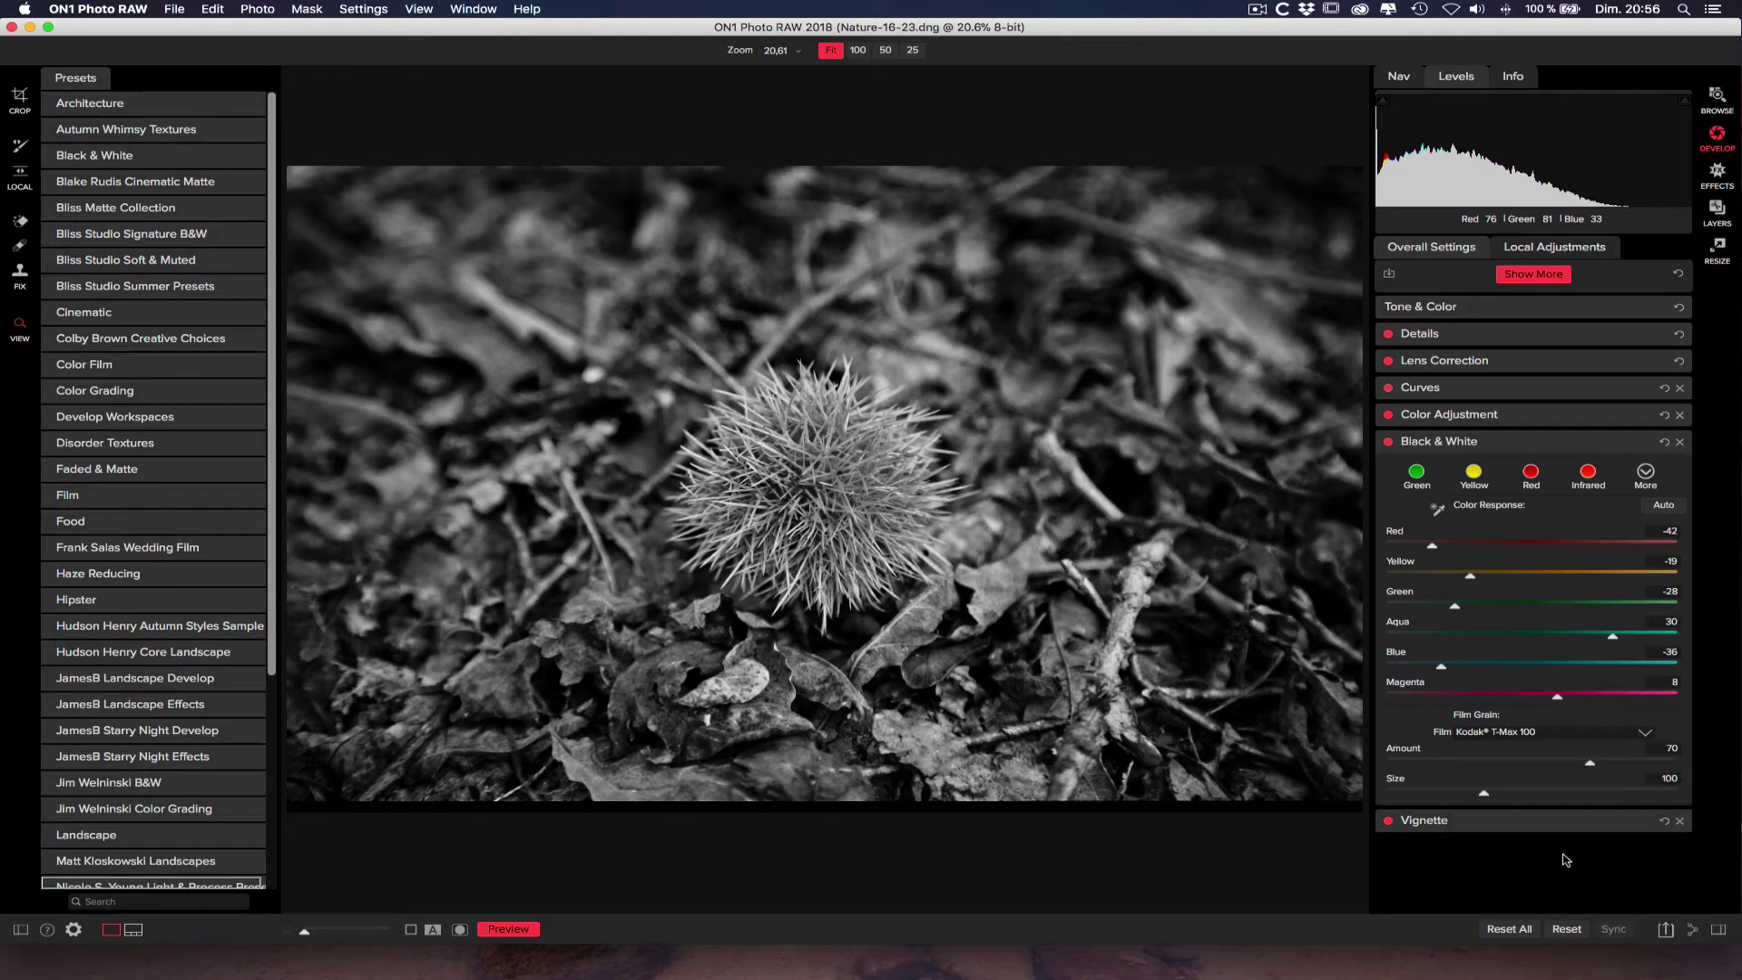
click(1576, 737)
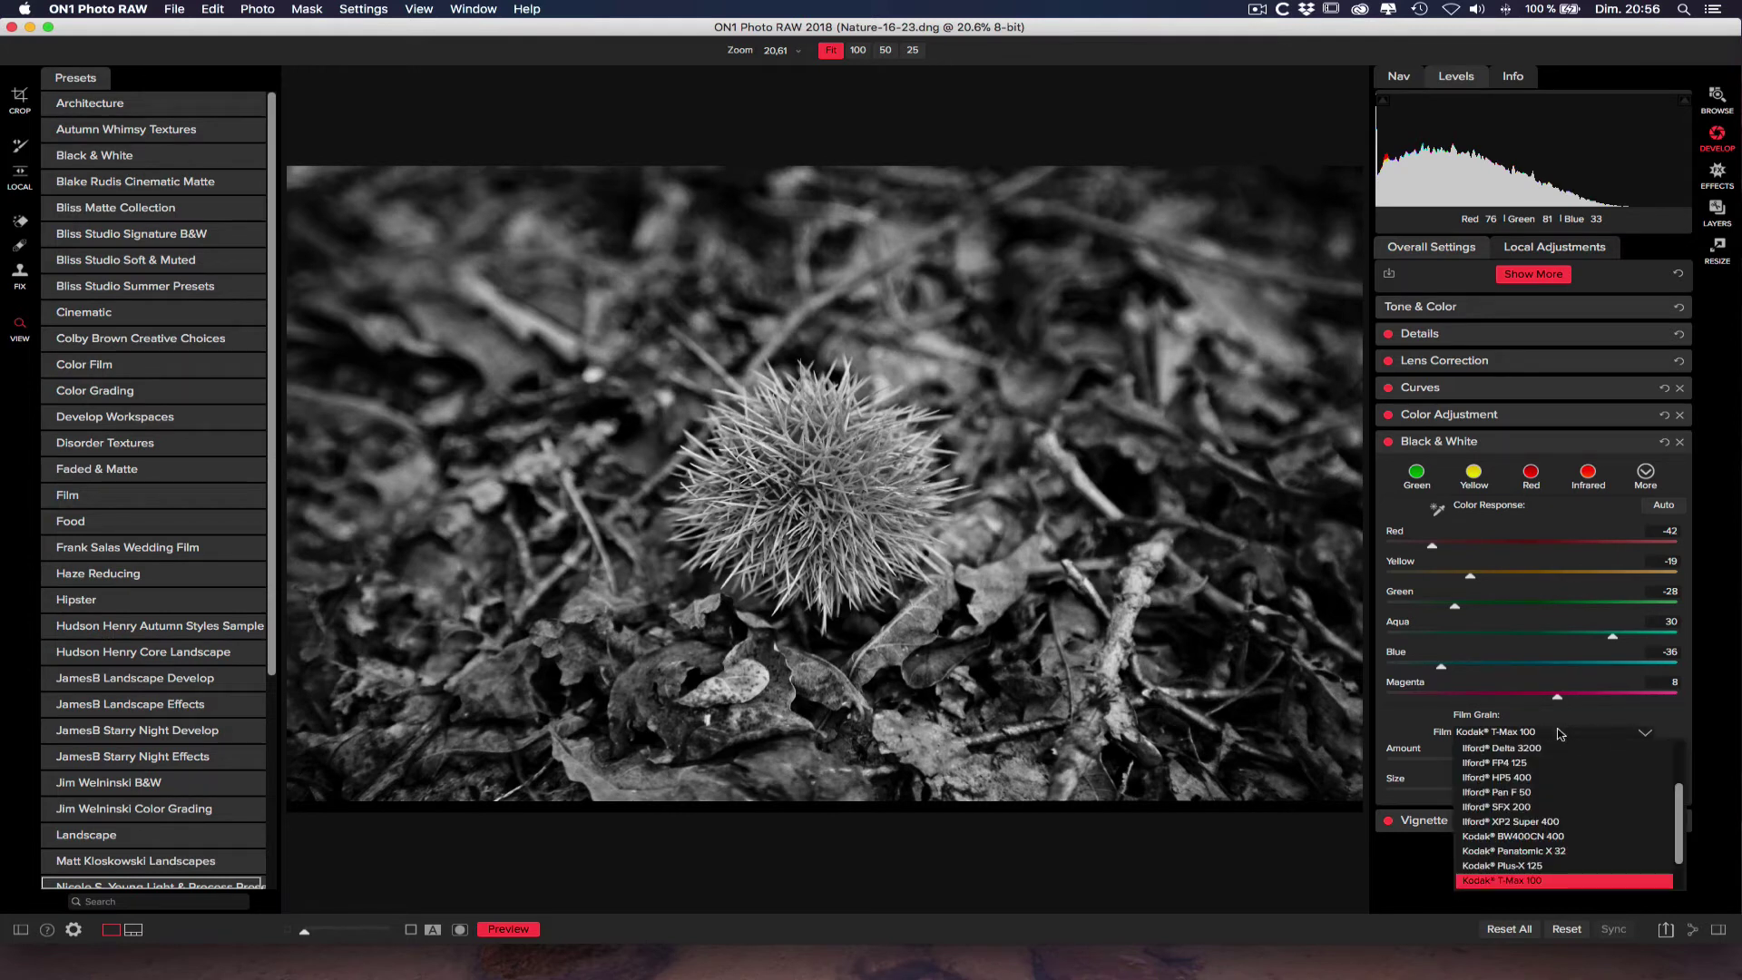
click(1533, 793)
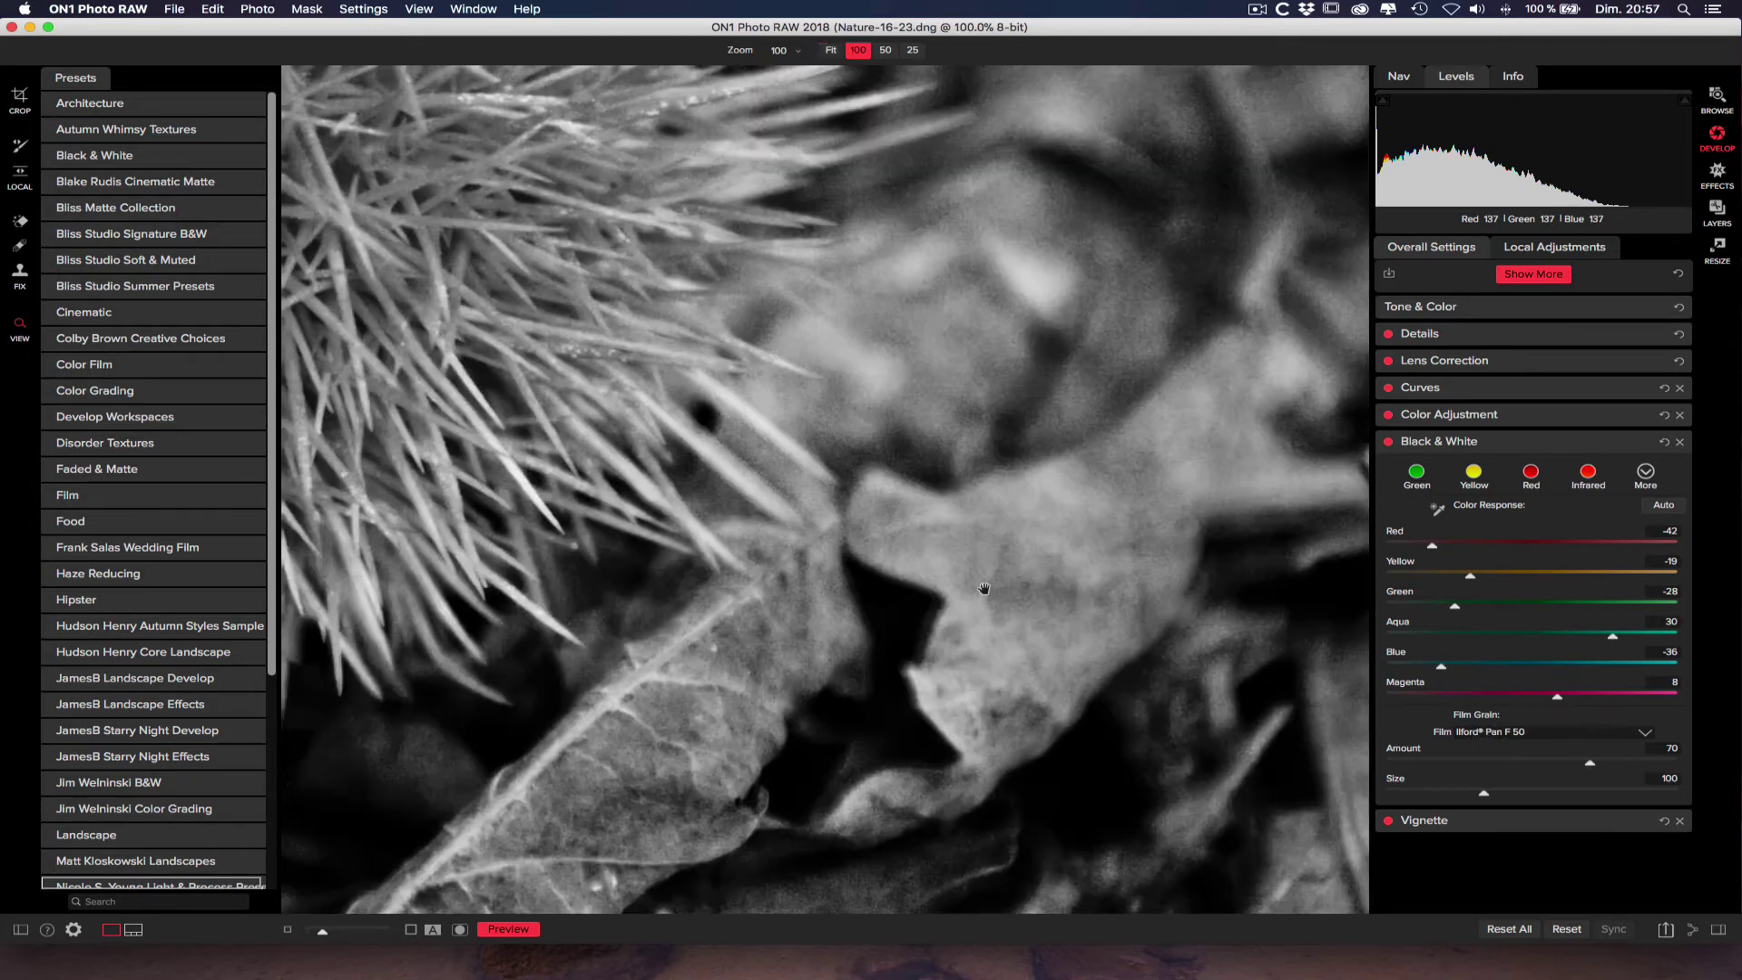
click(983, 588)
drag(1032, 600, 909, 781)
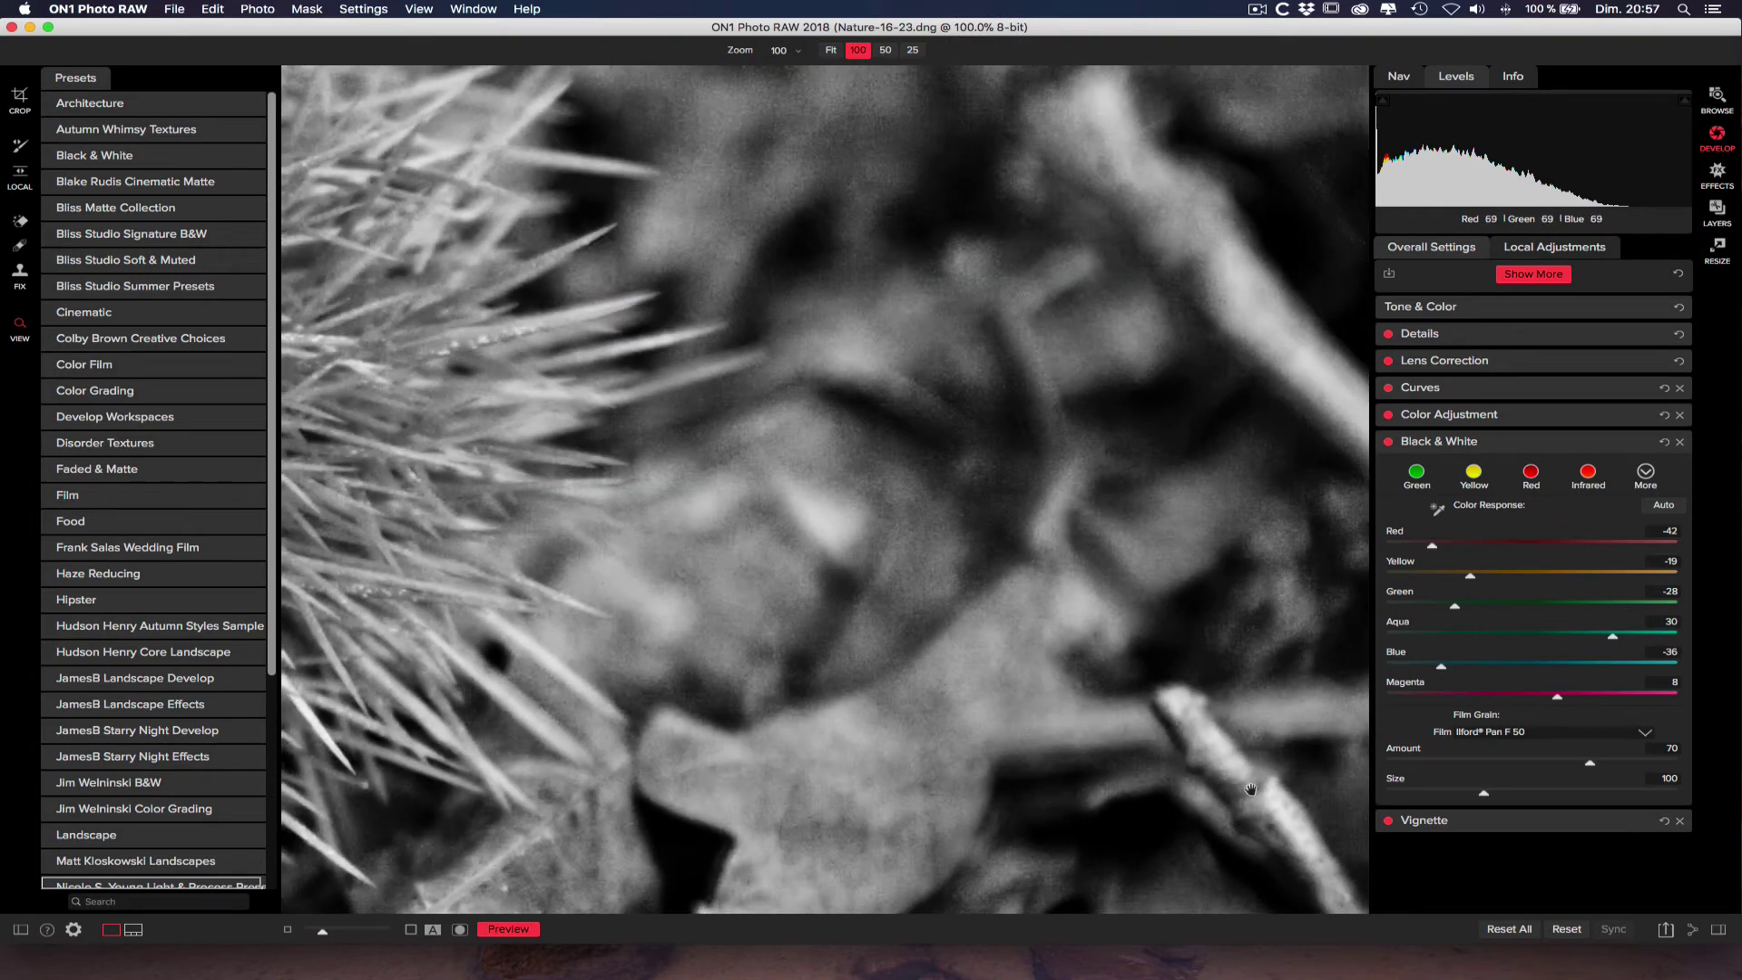
Step: Try the Ilford Delta 3200 film grain, then switch it to Kodak T-Max 100 with Amount 88 and Size 150
click(1498, 736)
click(1522, 772)
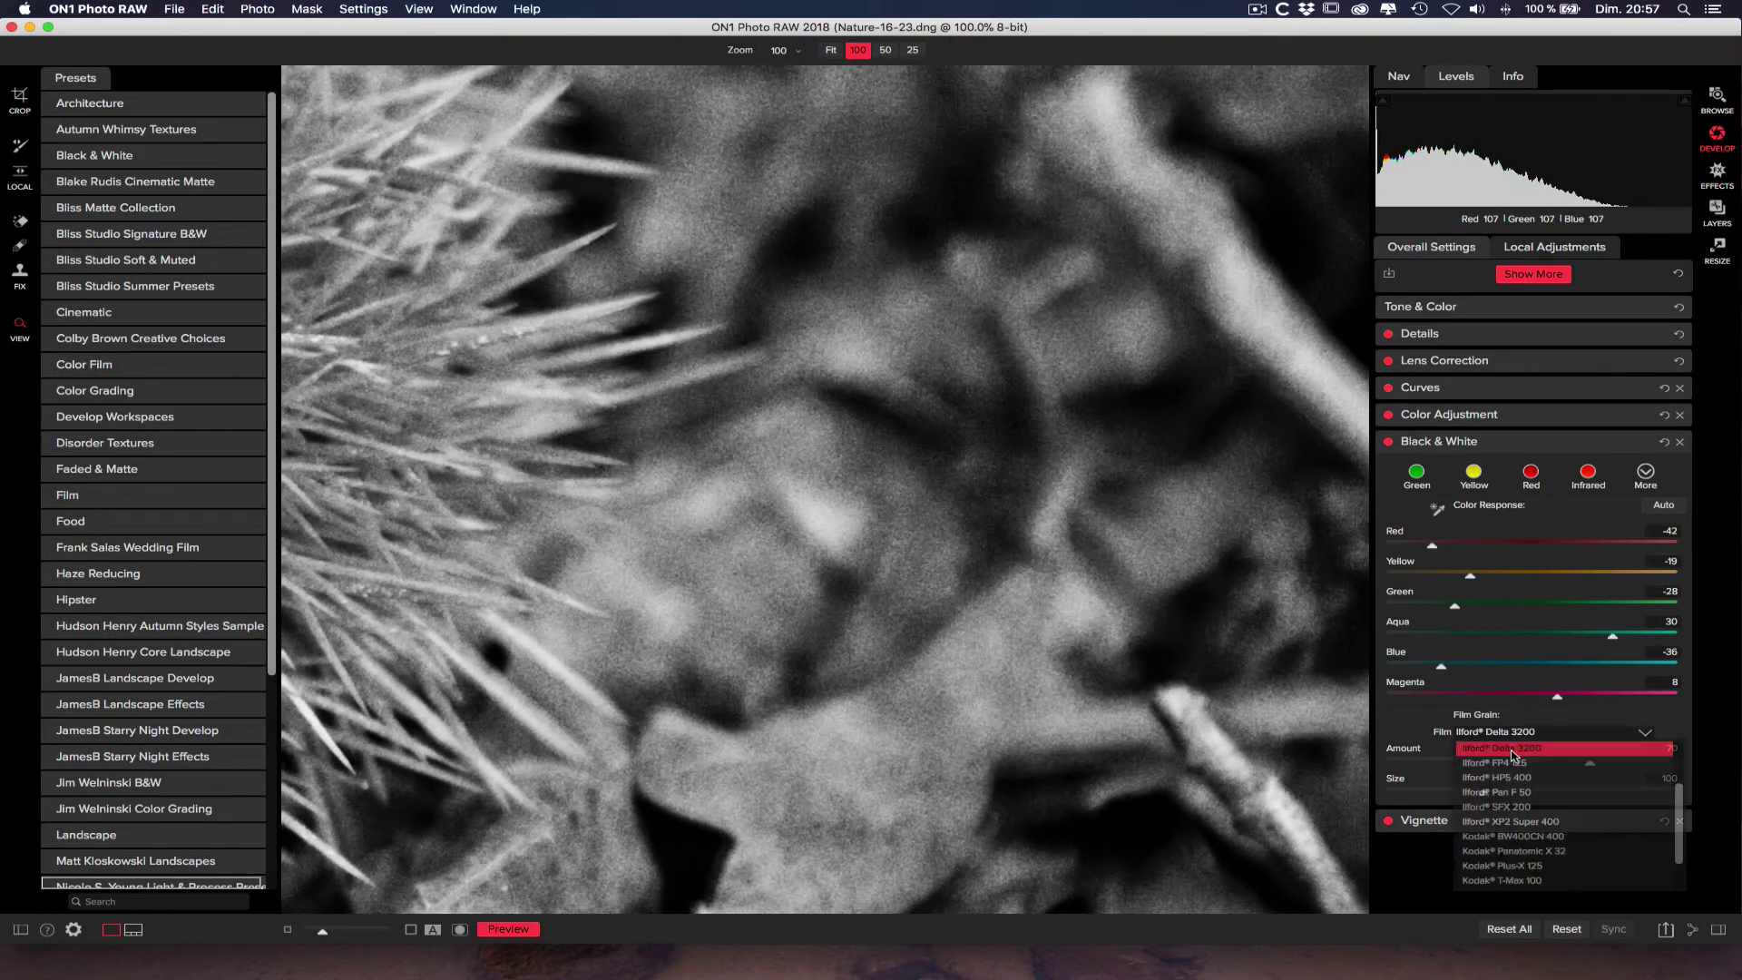
click(1519, 739)
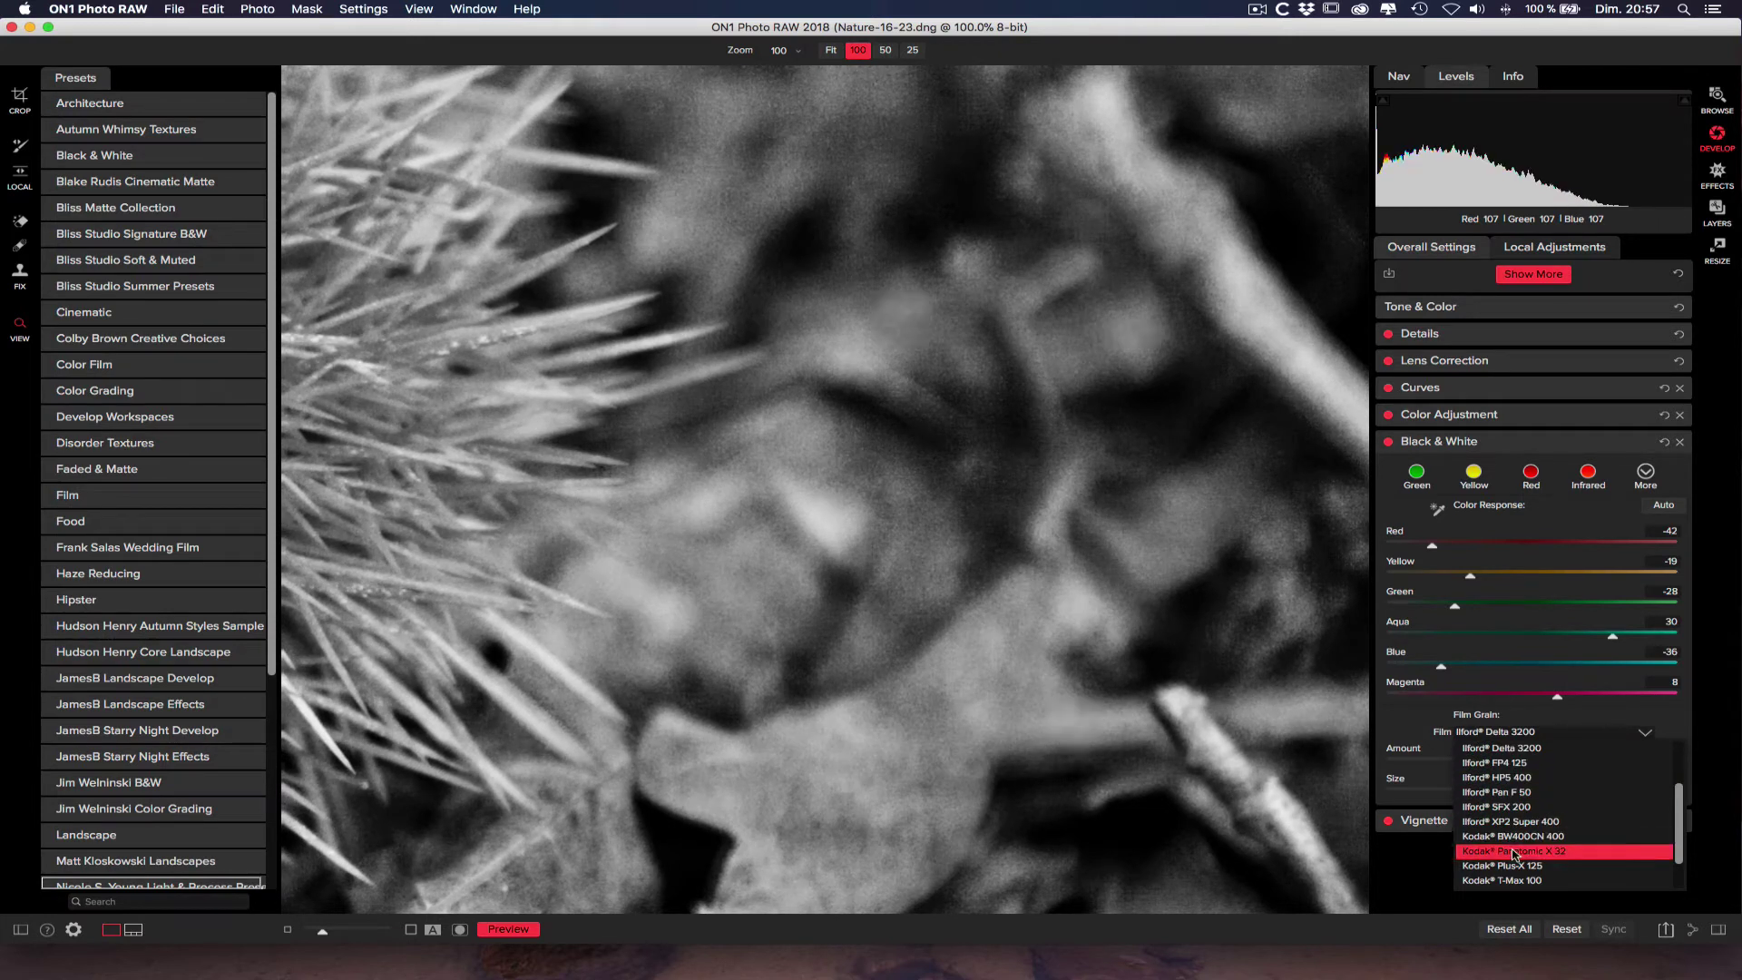
click(1510, 881)
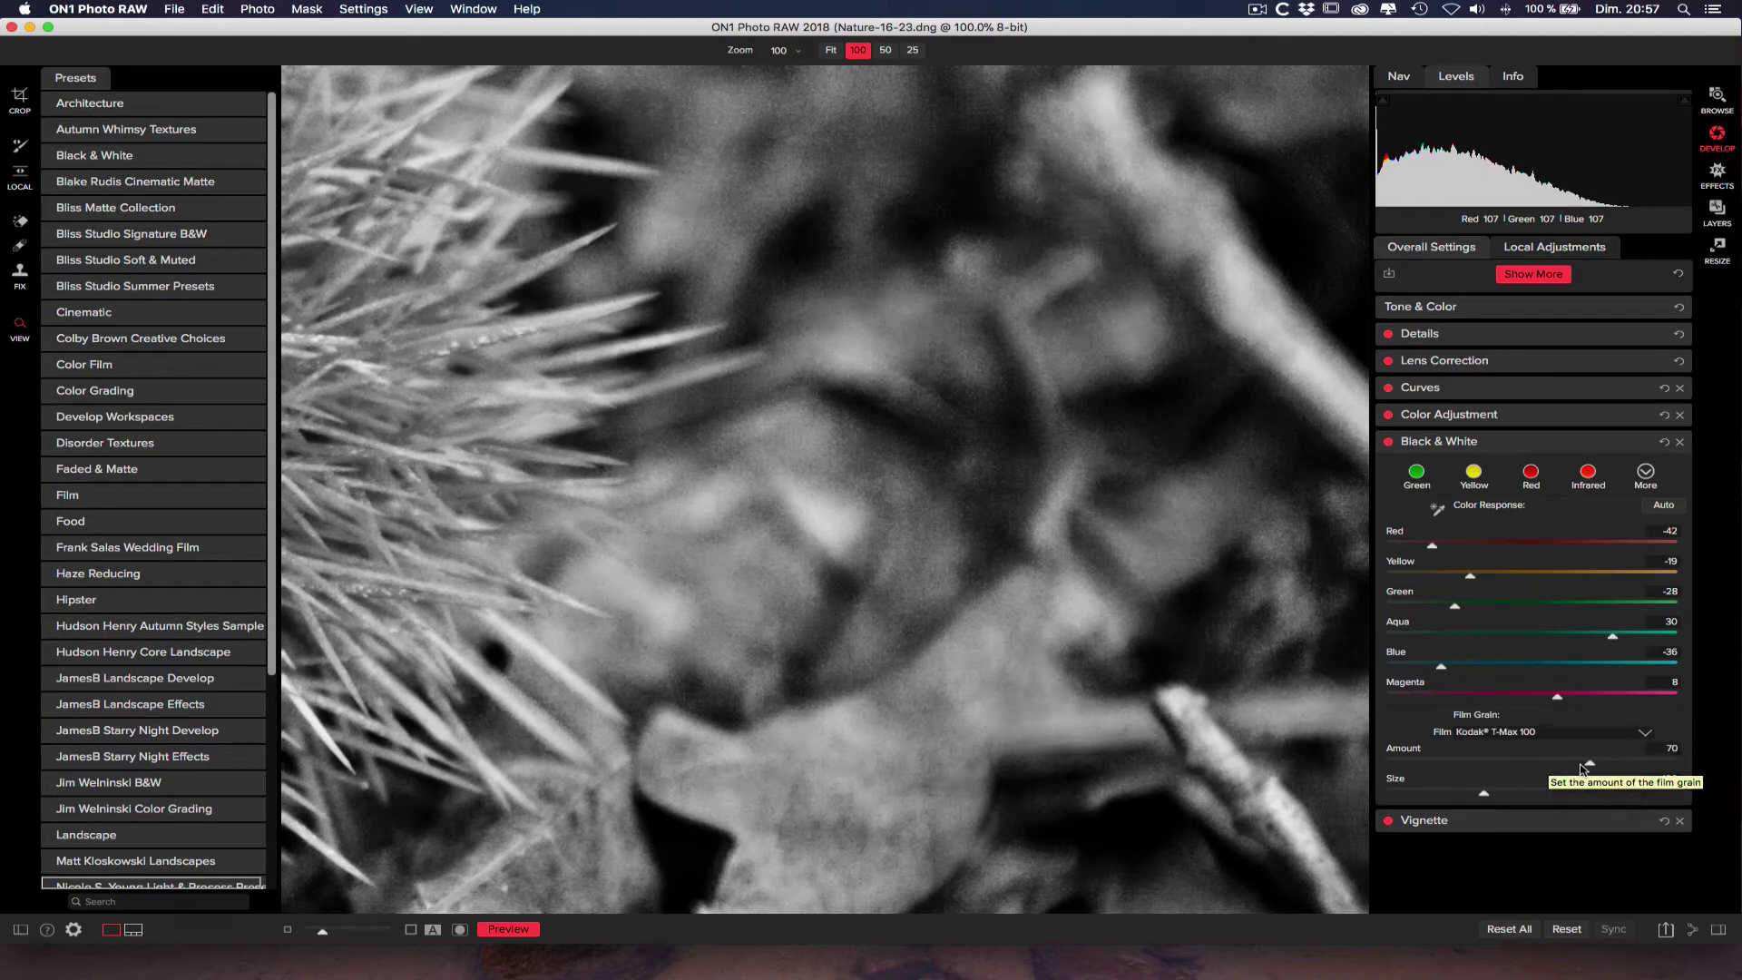
drag(1590, 767, 1649, 767)
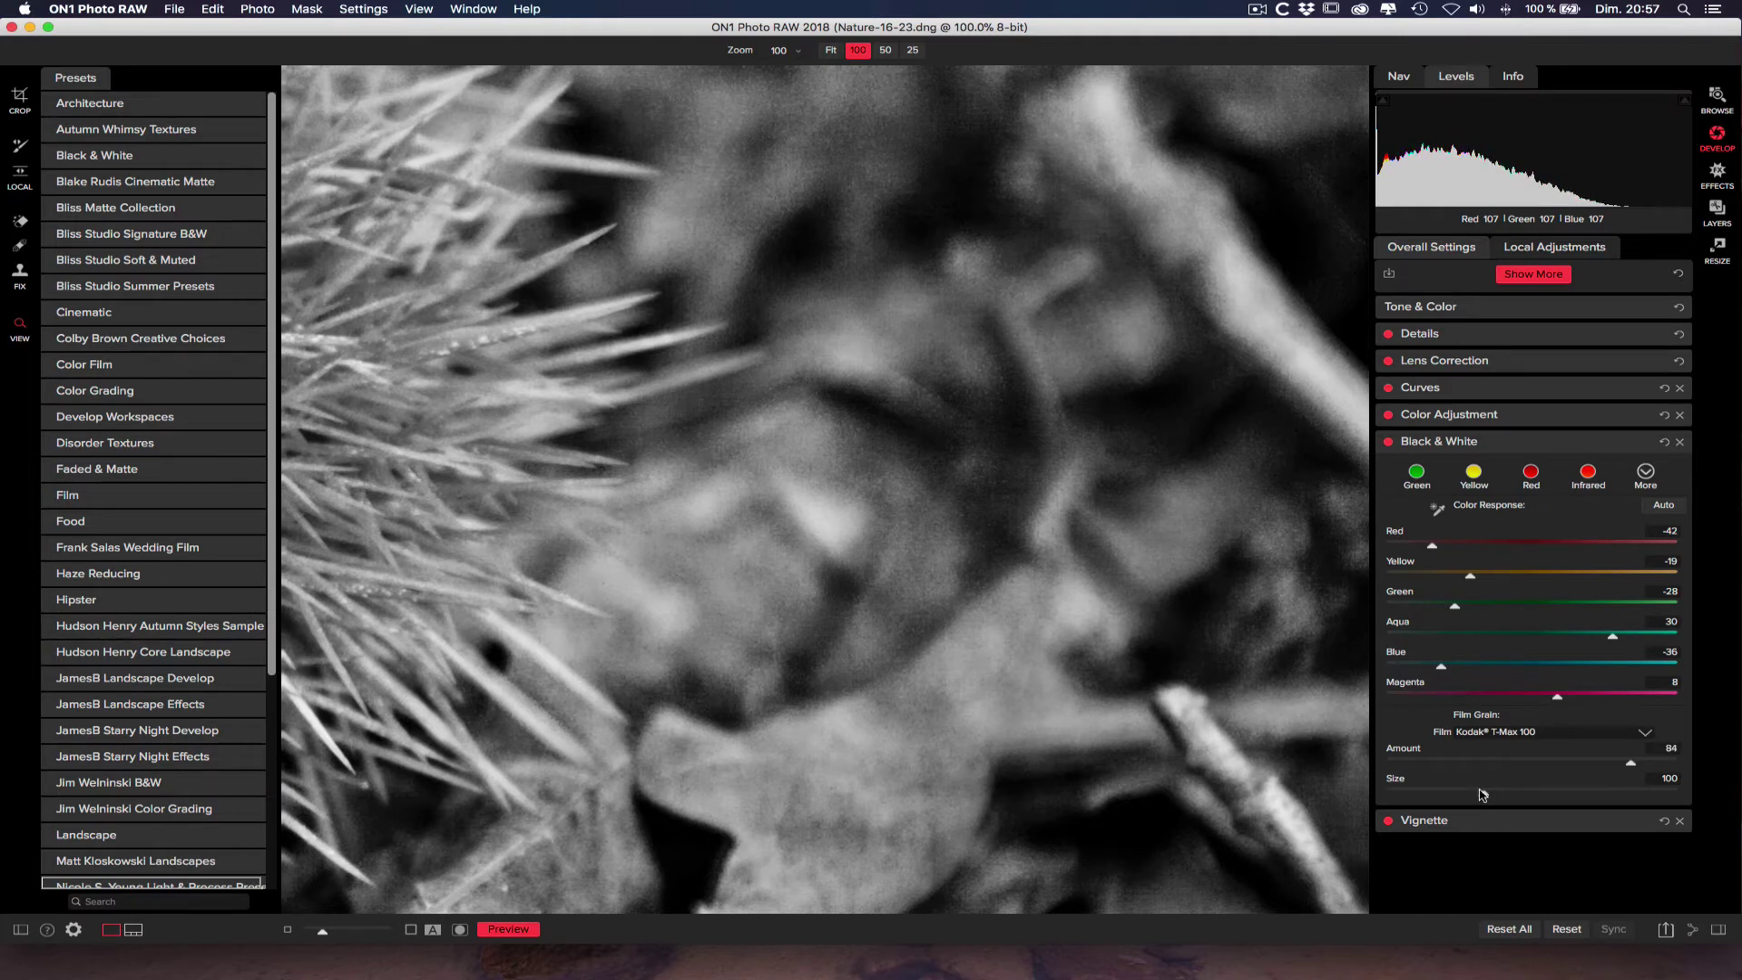
drag(1483, 794, 1602, 772)
Step: Set the film grain to Ilford HP5 400 with Amount 100 and Size 170, and check the whole photo
click(1532, 735)
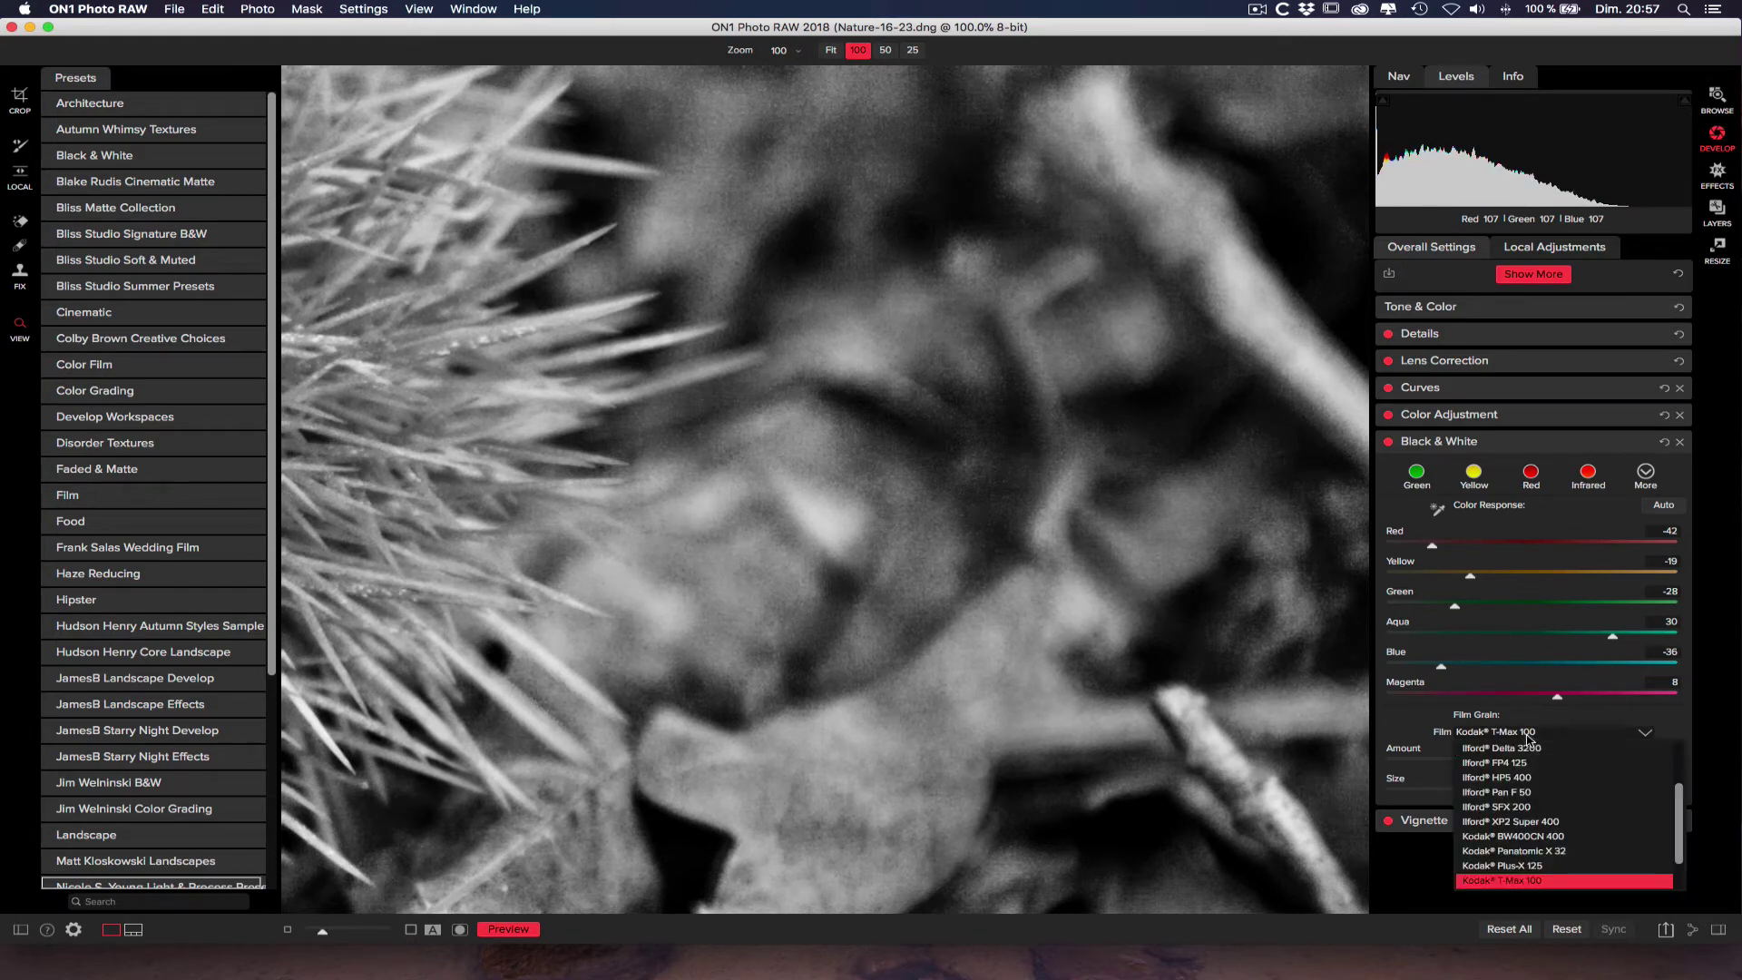
click(1517, 777)
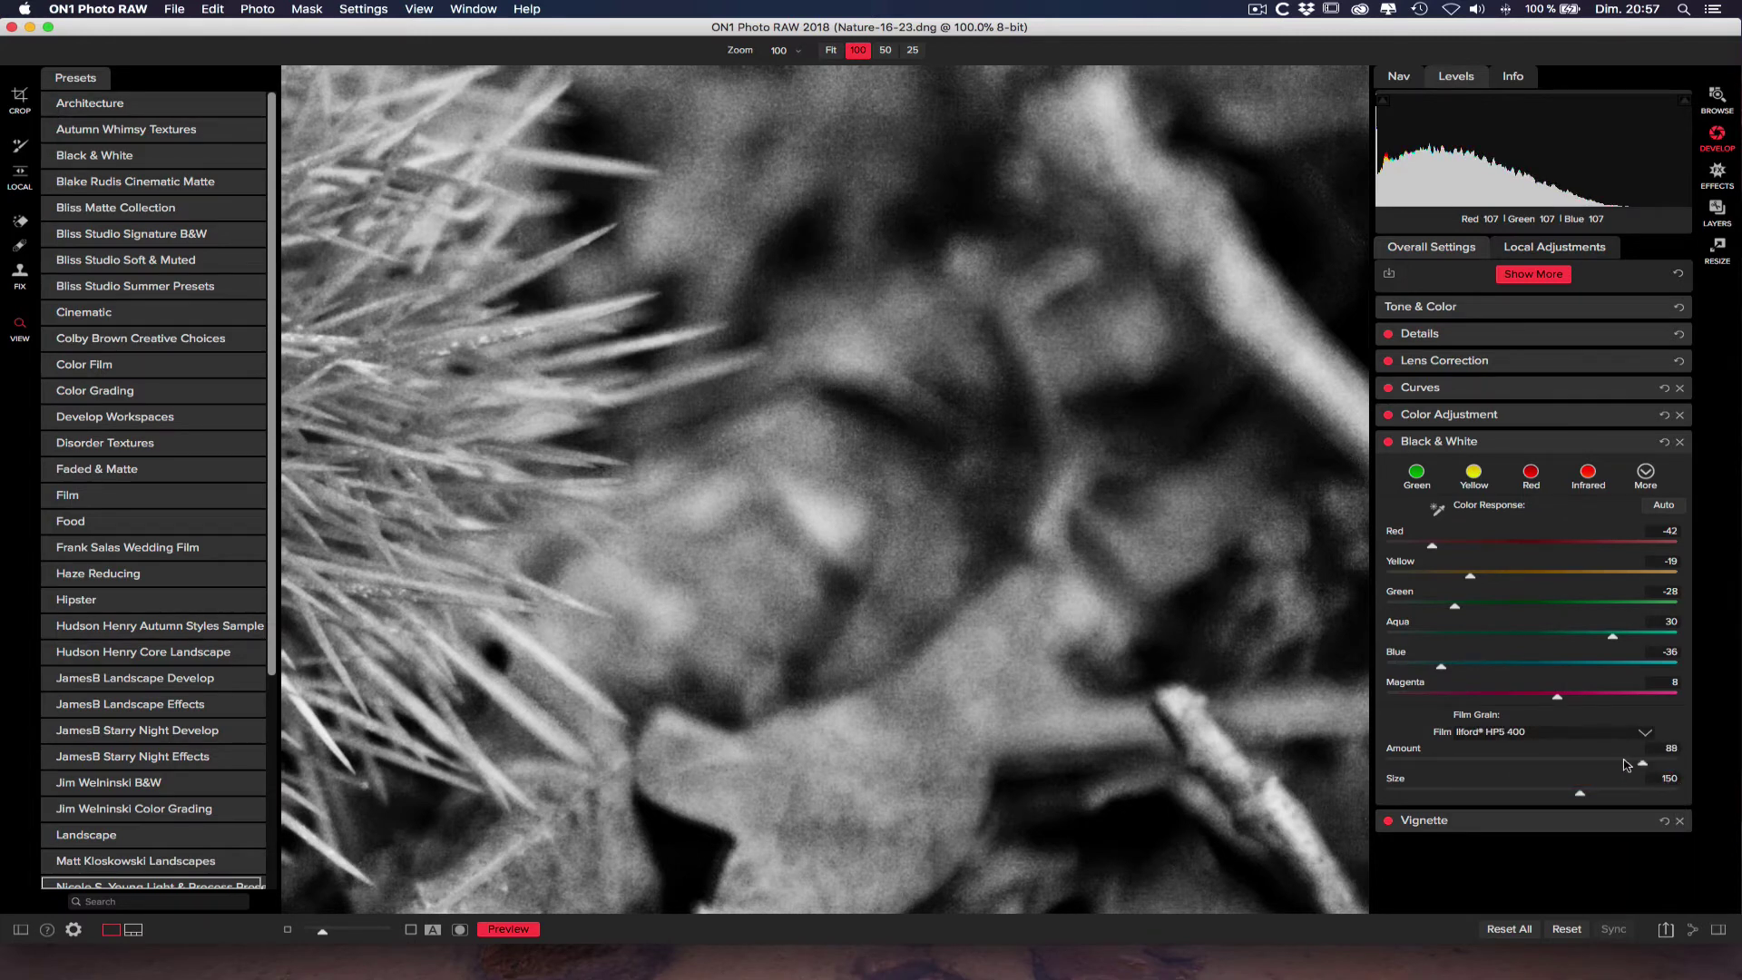
drag(1627, 764, 1676, 765)
drag(1624, 797, 1702, 797)
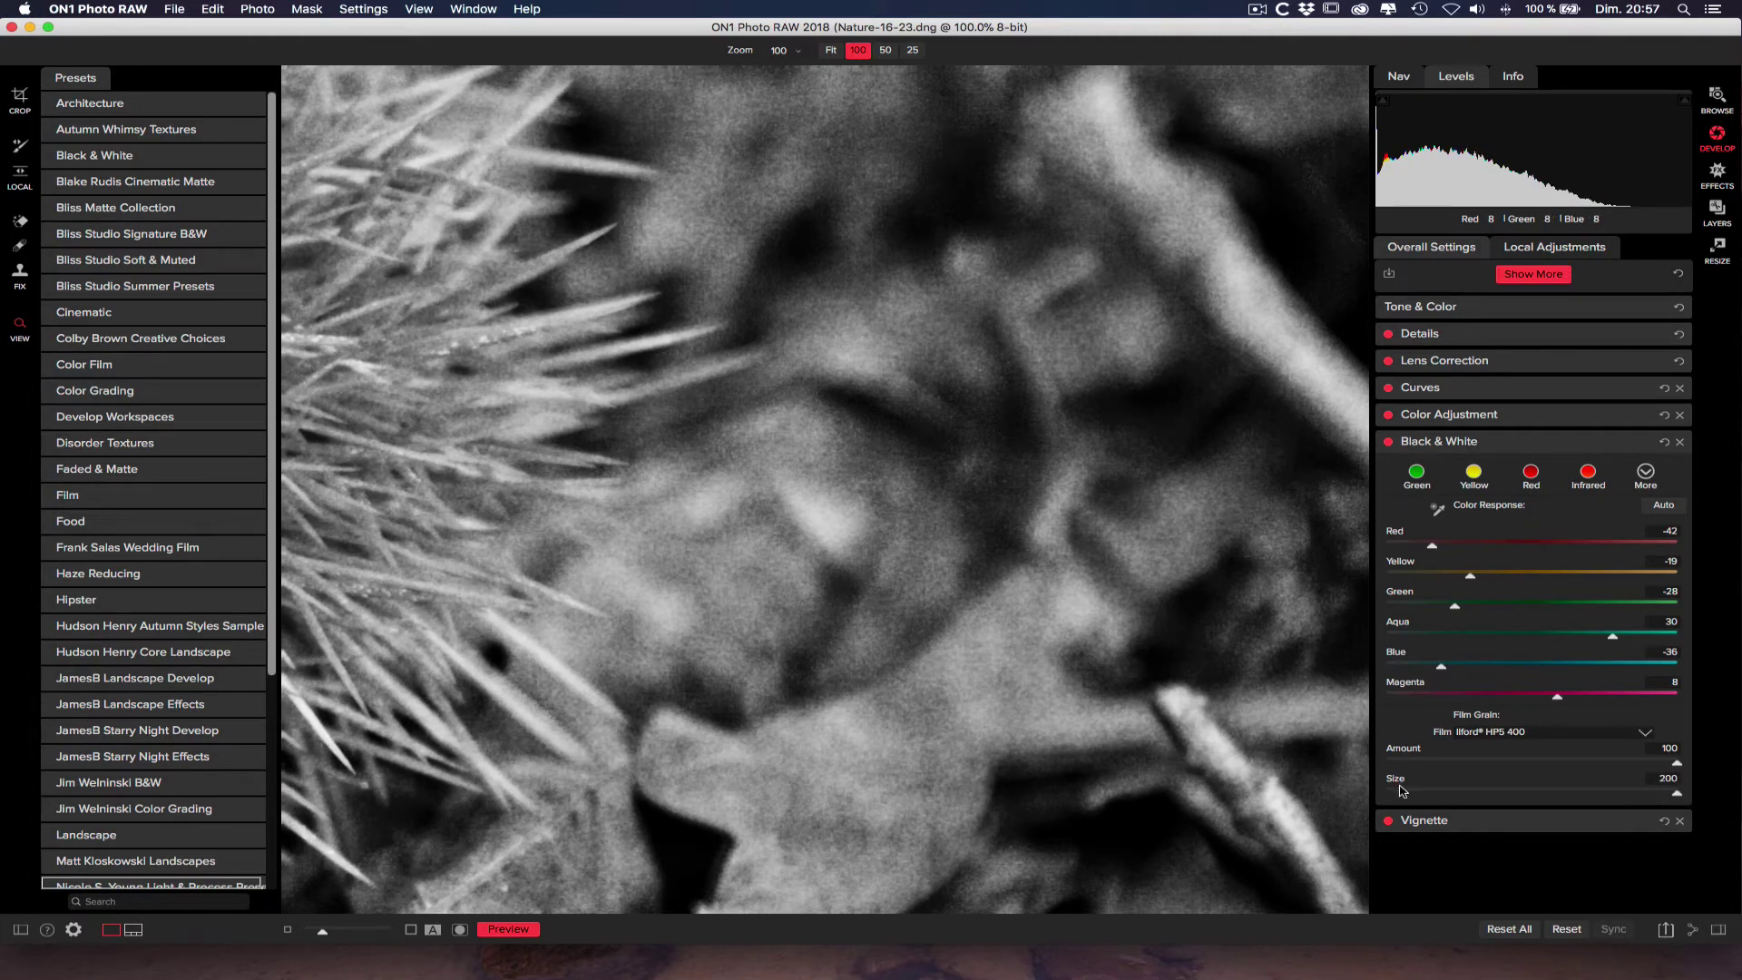
drag(1400, 790, 1618, 792)
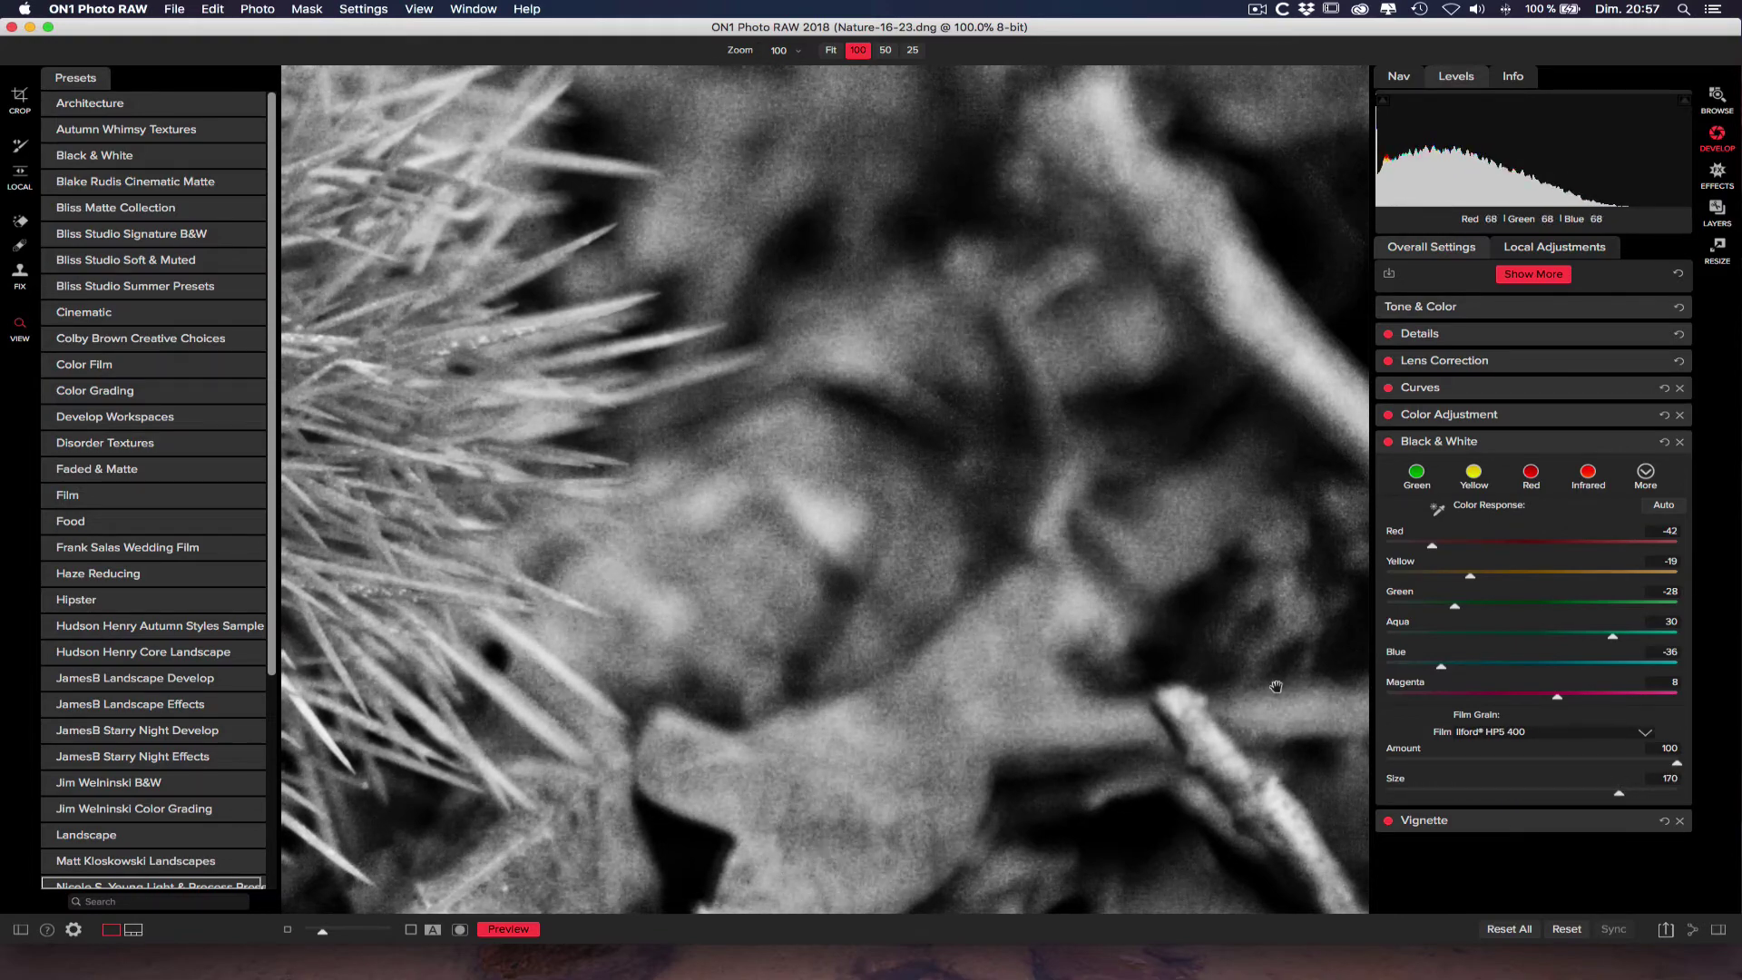
click(1006, 615)
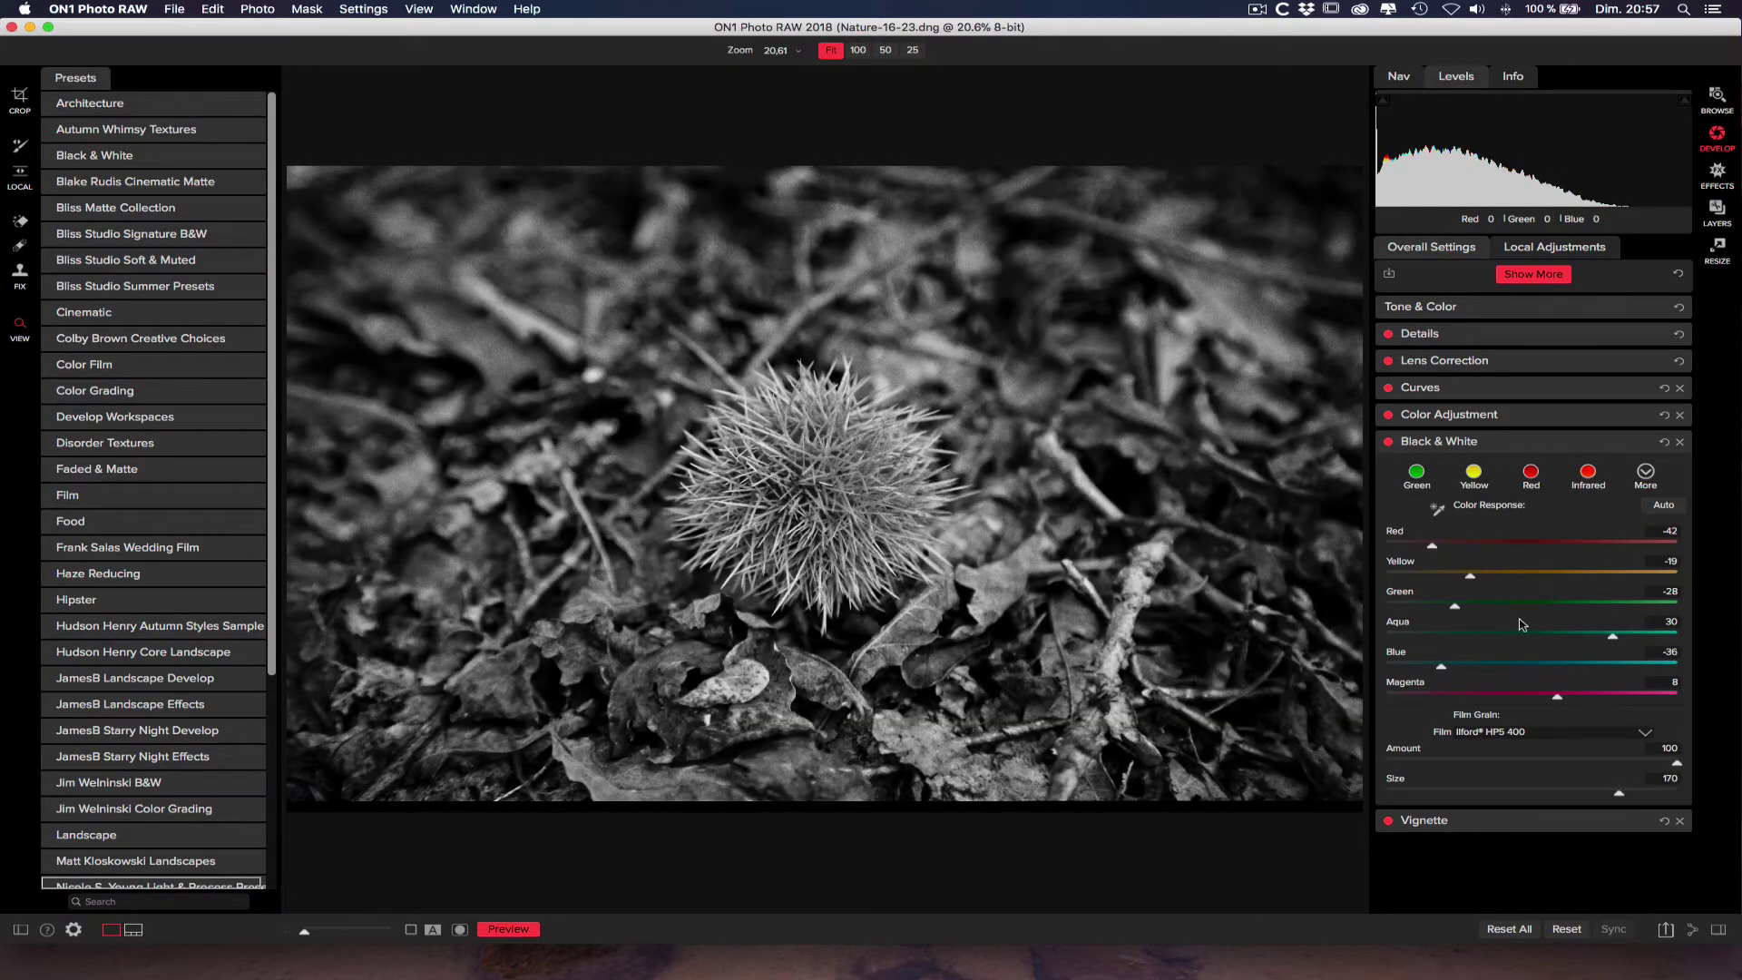
Step: Look through the additional black-and-white styles without applying one, and remove the Black & White effect
click(1646, 473)
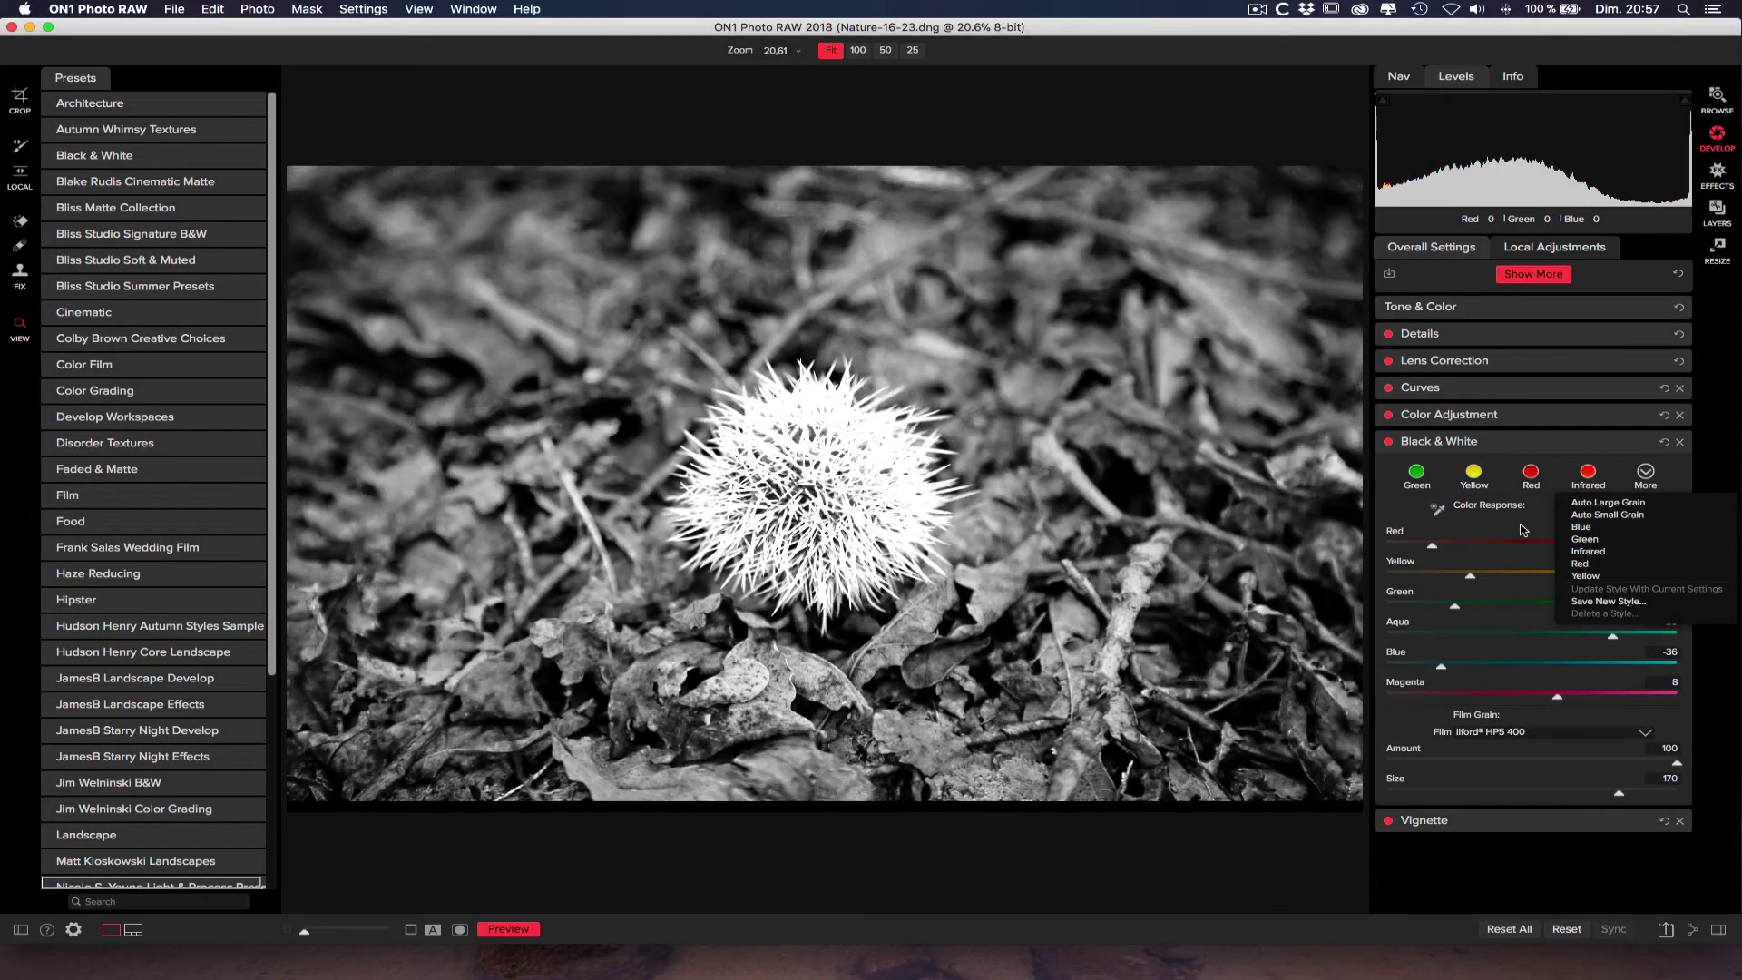
click(1523, 530)
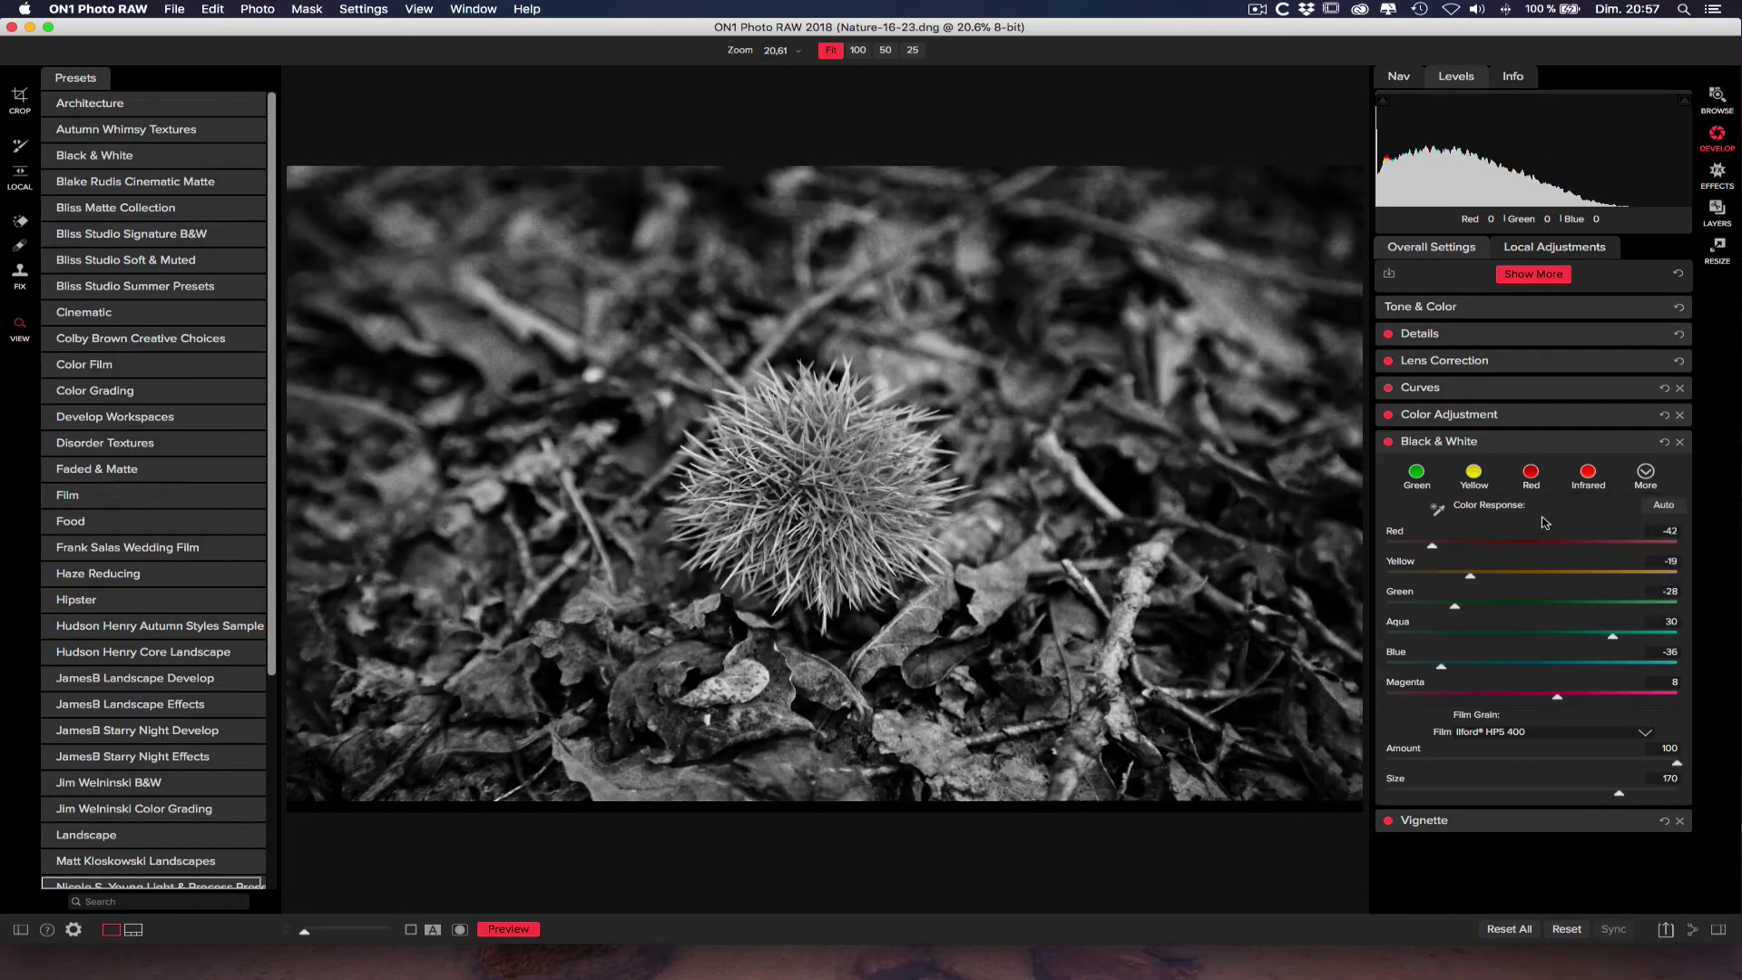
click(1679, 441)
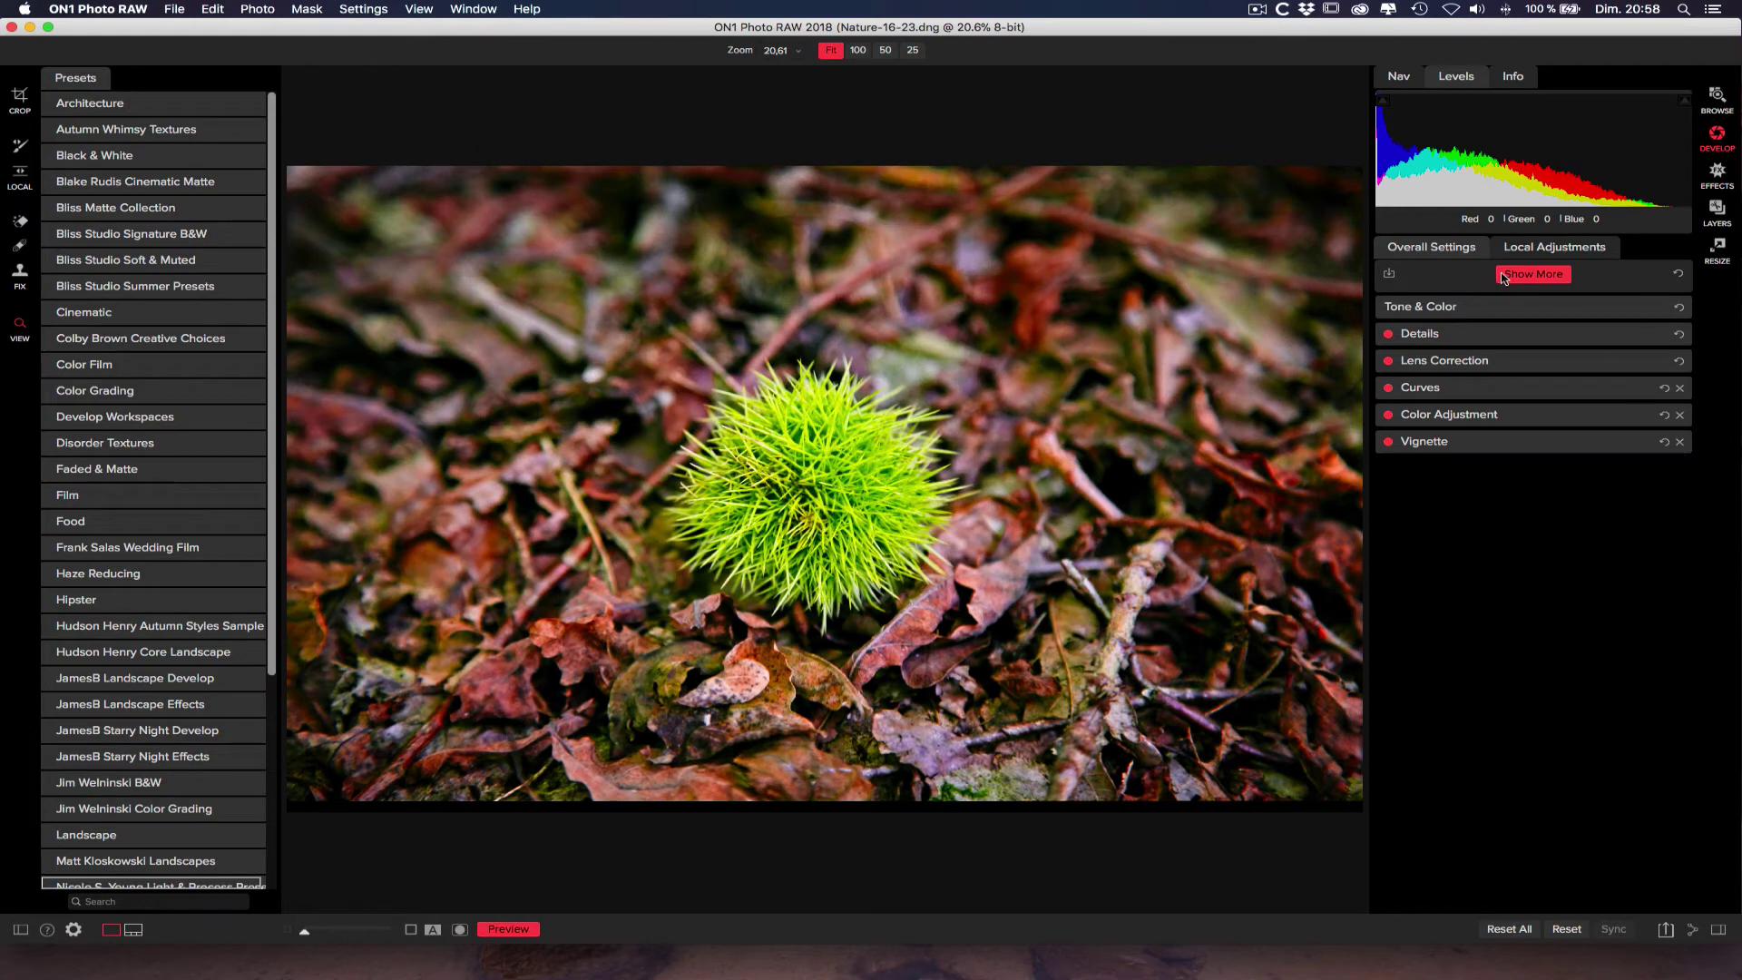
Step: Try a Transform effect with Vertical 8, Horizontal -12, Rotation 10 and Scale 13, and remove it again
click(1513, 274)
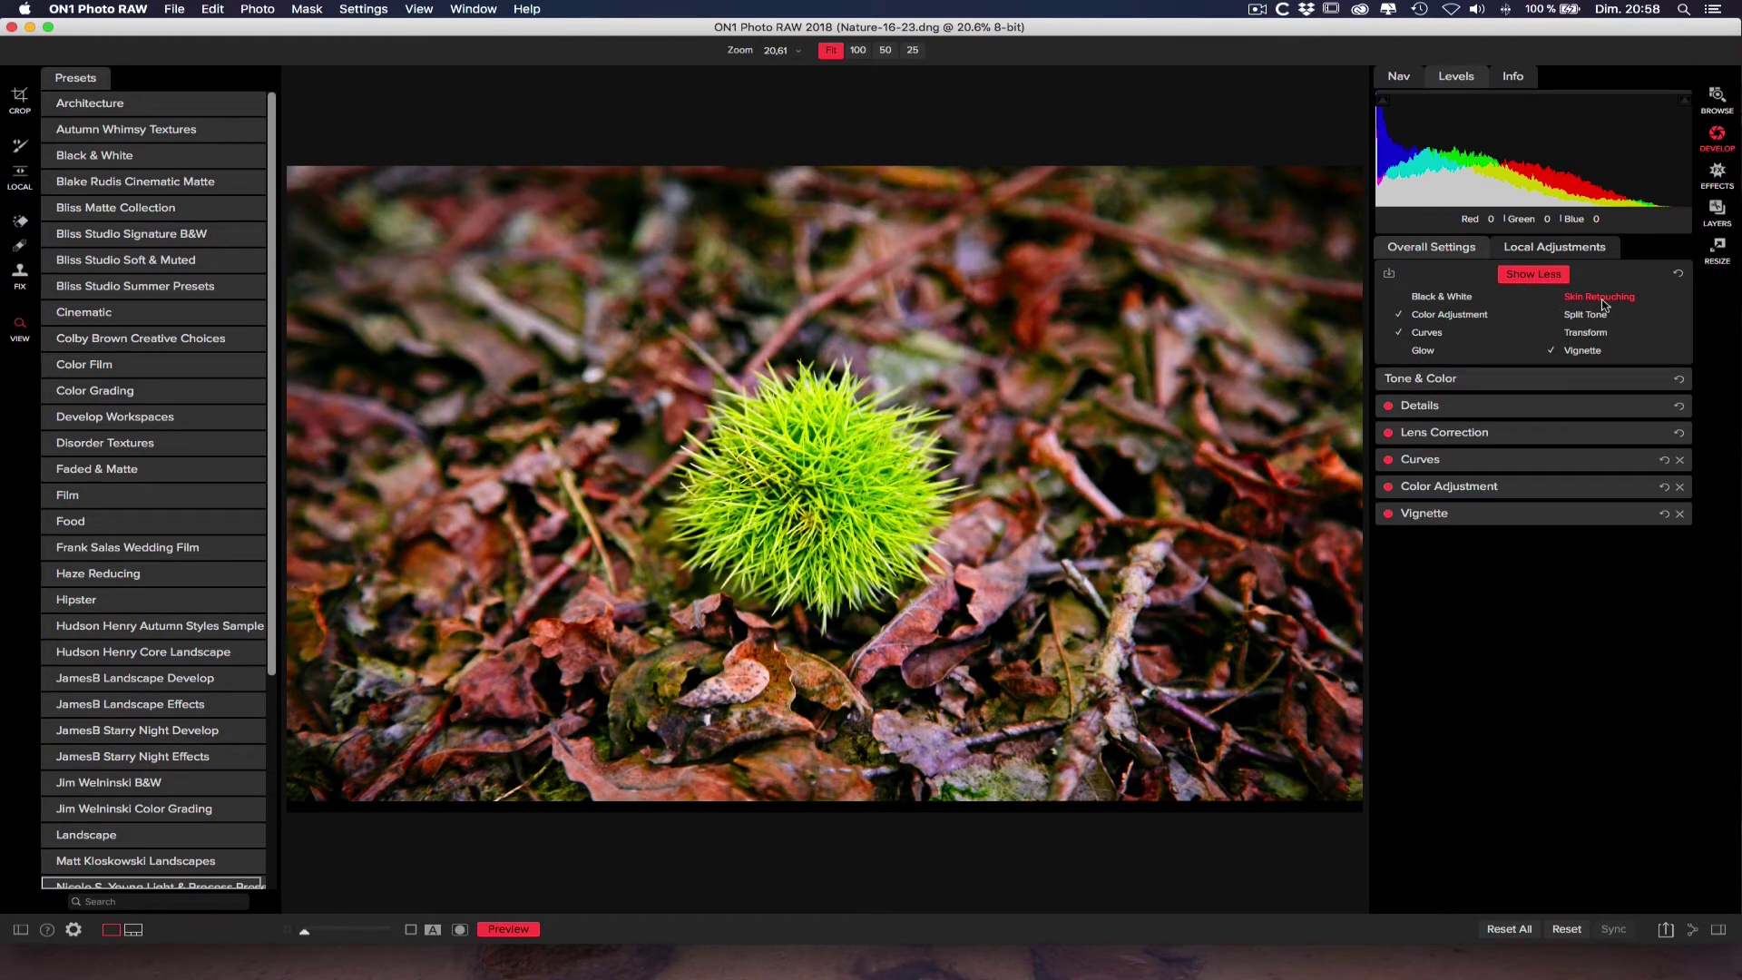
click(1586, 338)
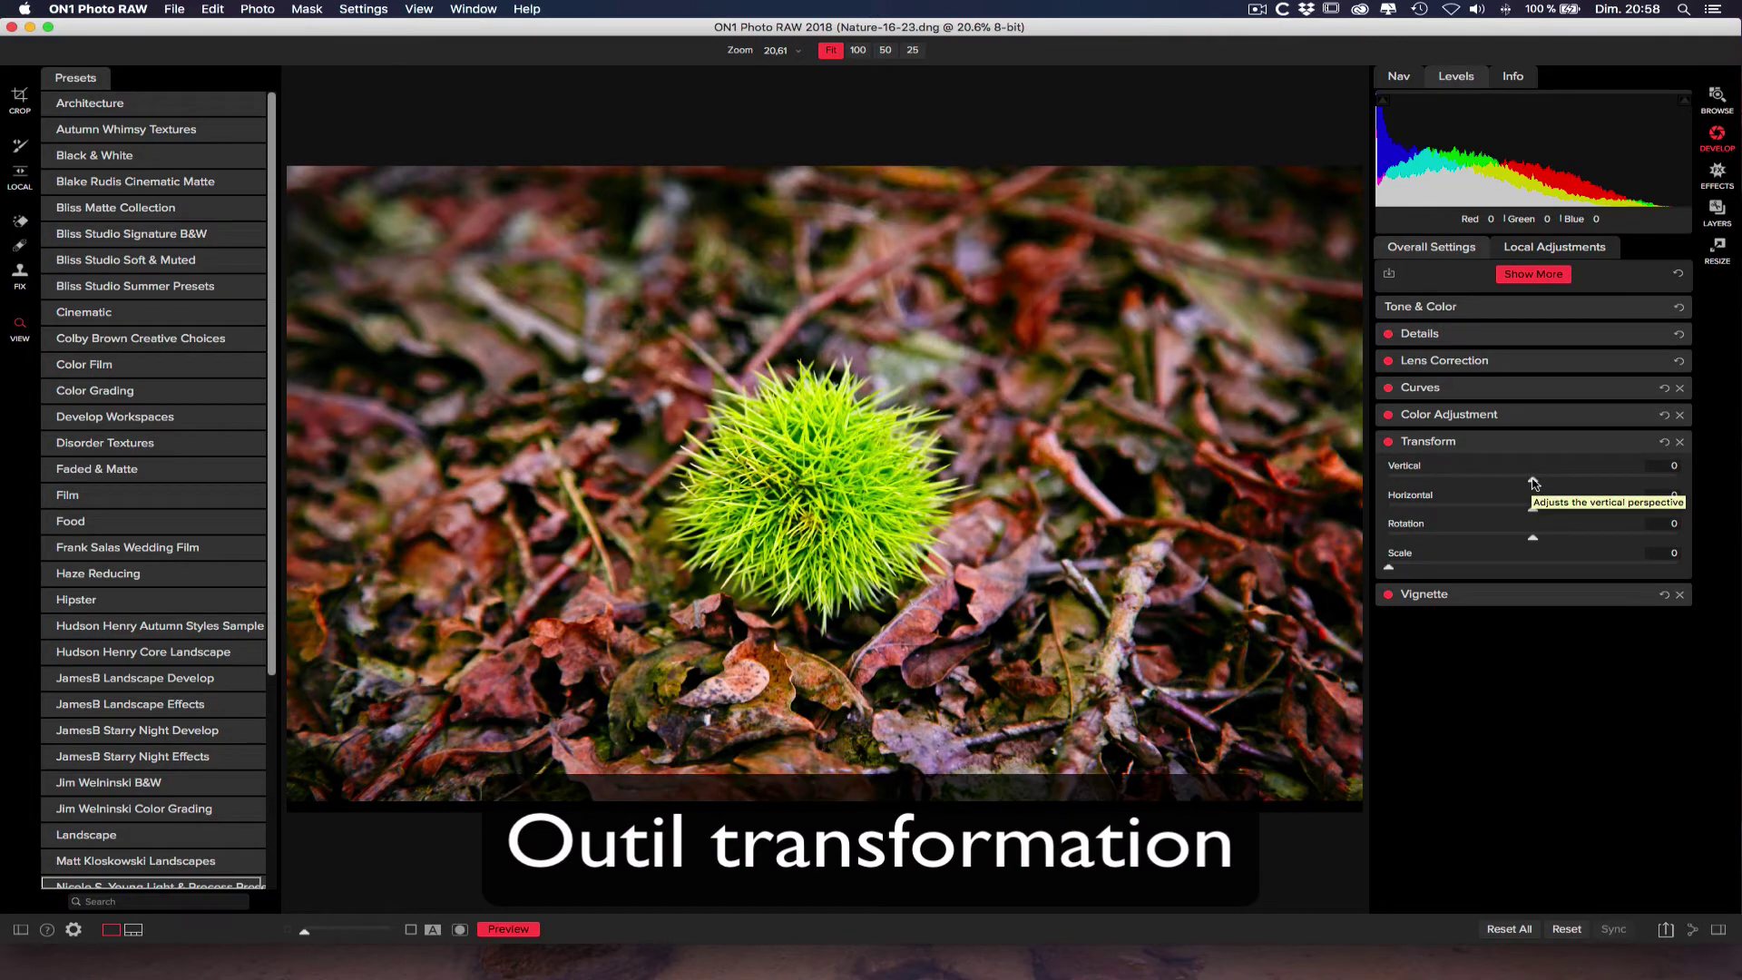
drag(1533, 484, 1513, 538)
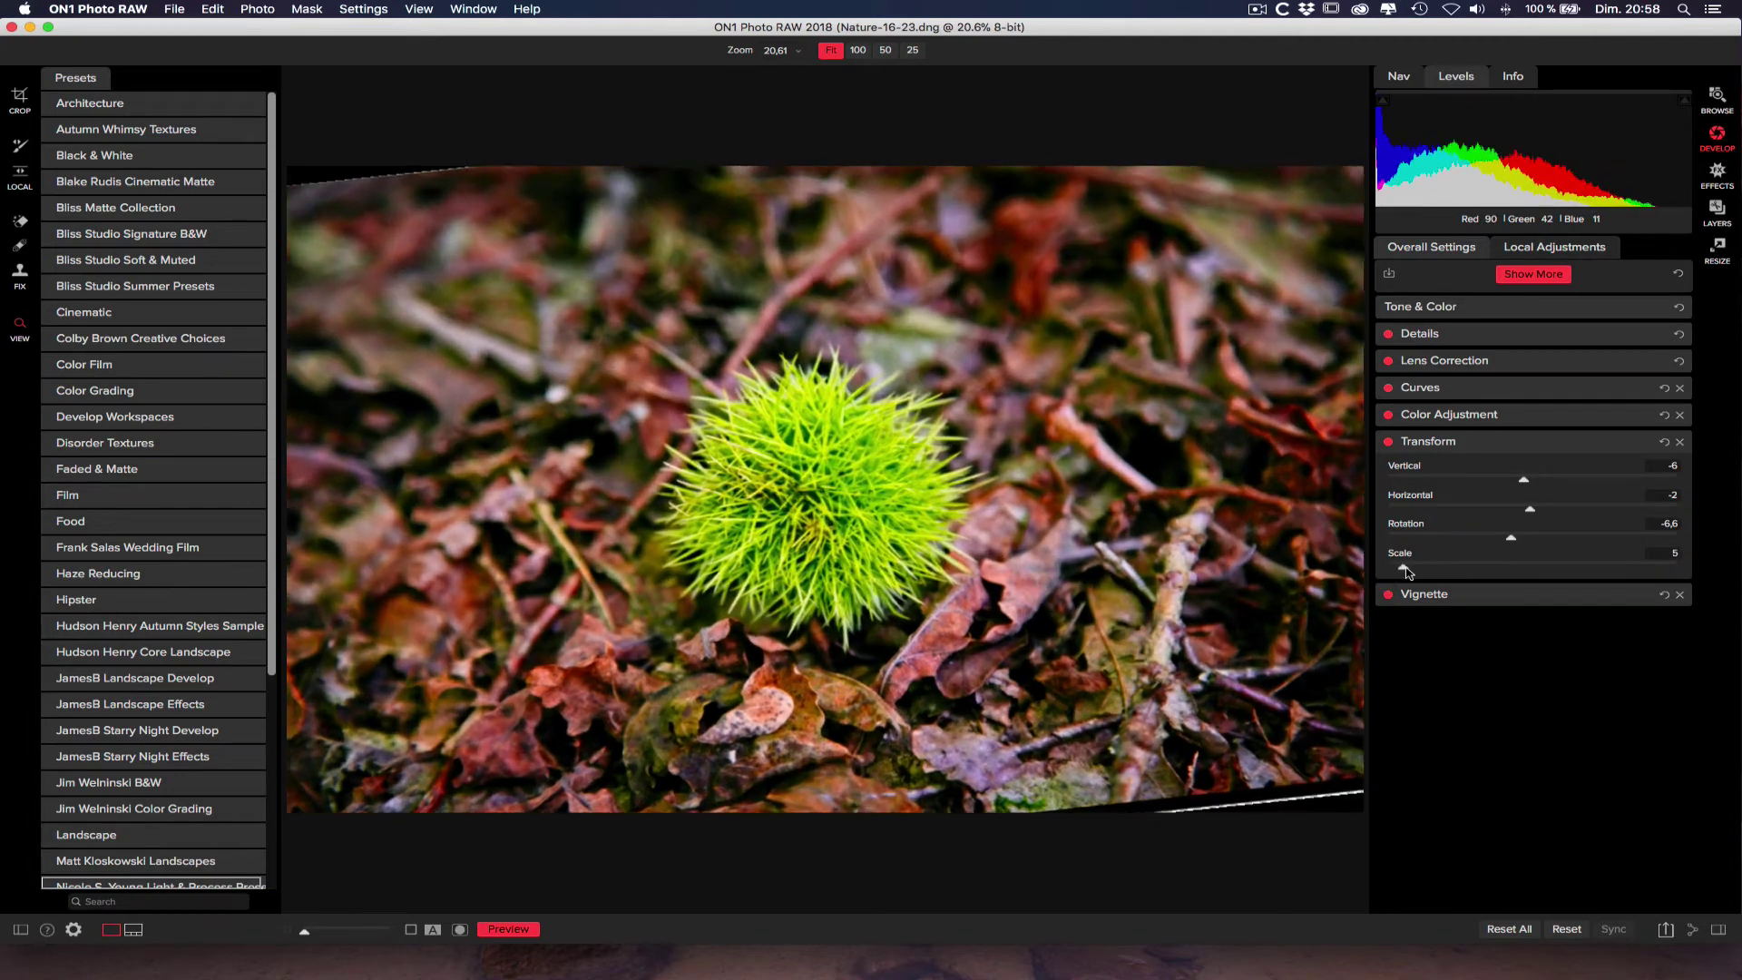
drag(1417, 574, 1553, 478)
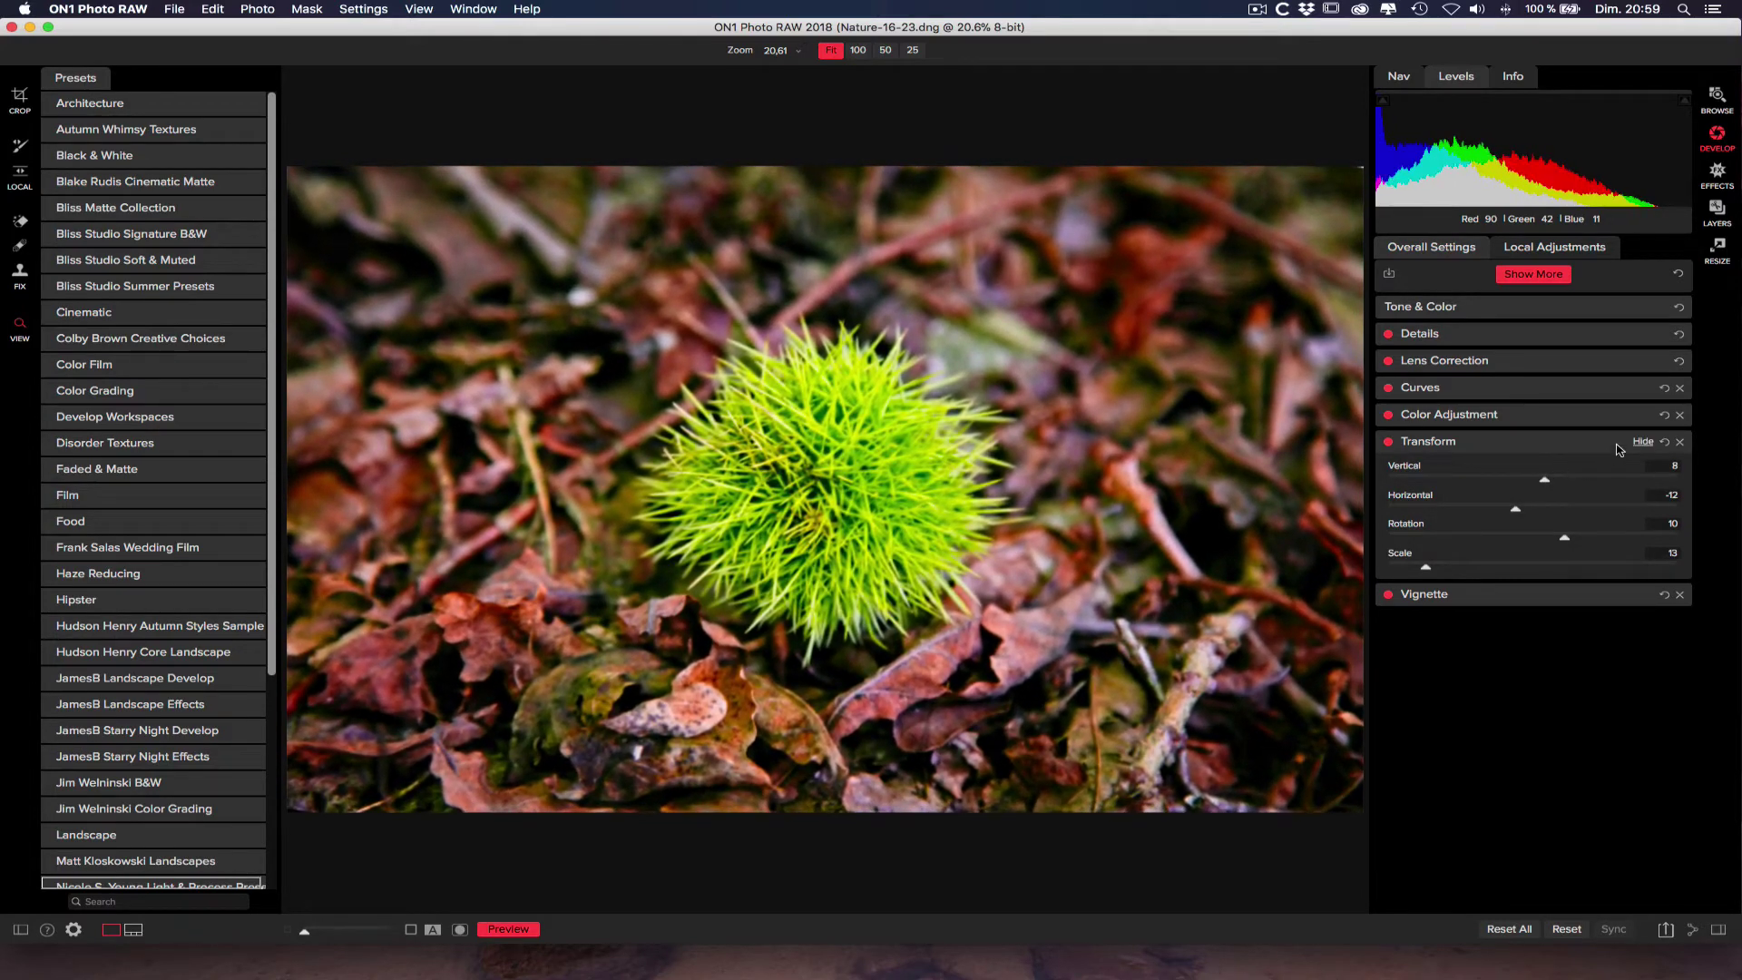
click(1681, 444)
Step: Add a Split Tone effect, compare its Cool, Oats and Ocean styles, and apply Oats
click(1533, 275)
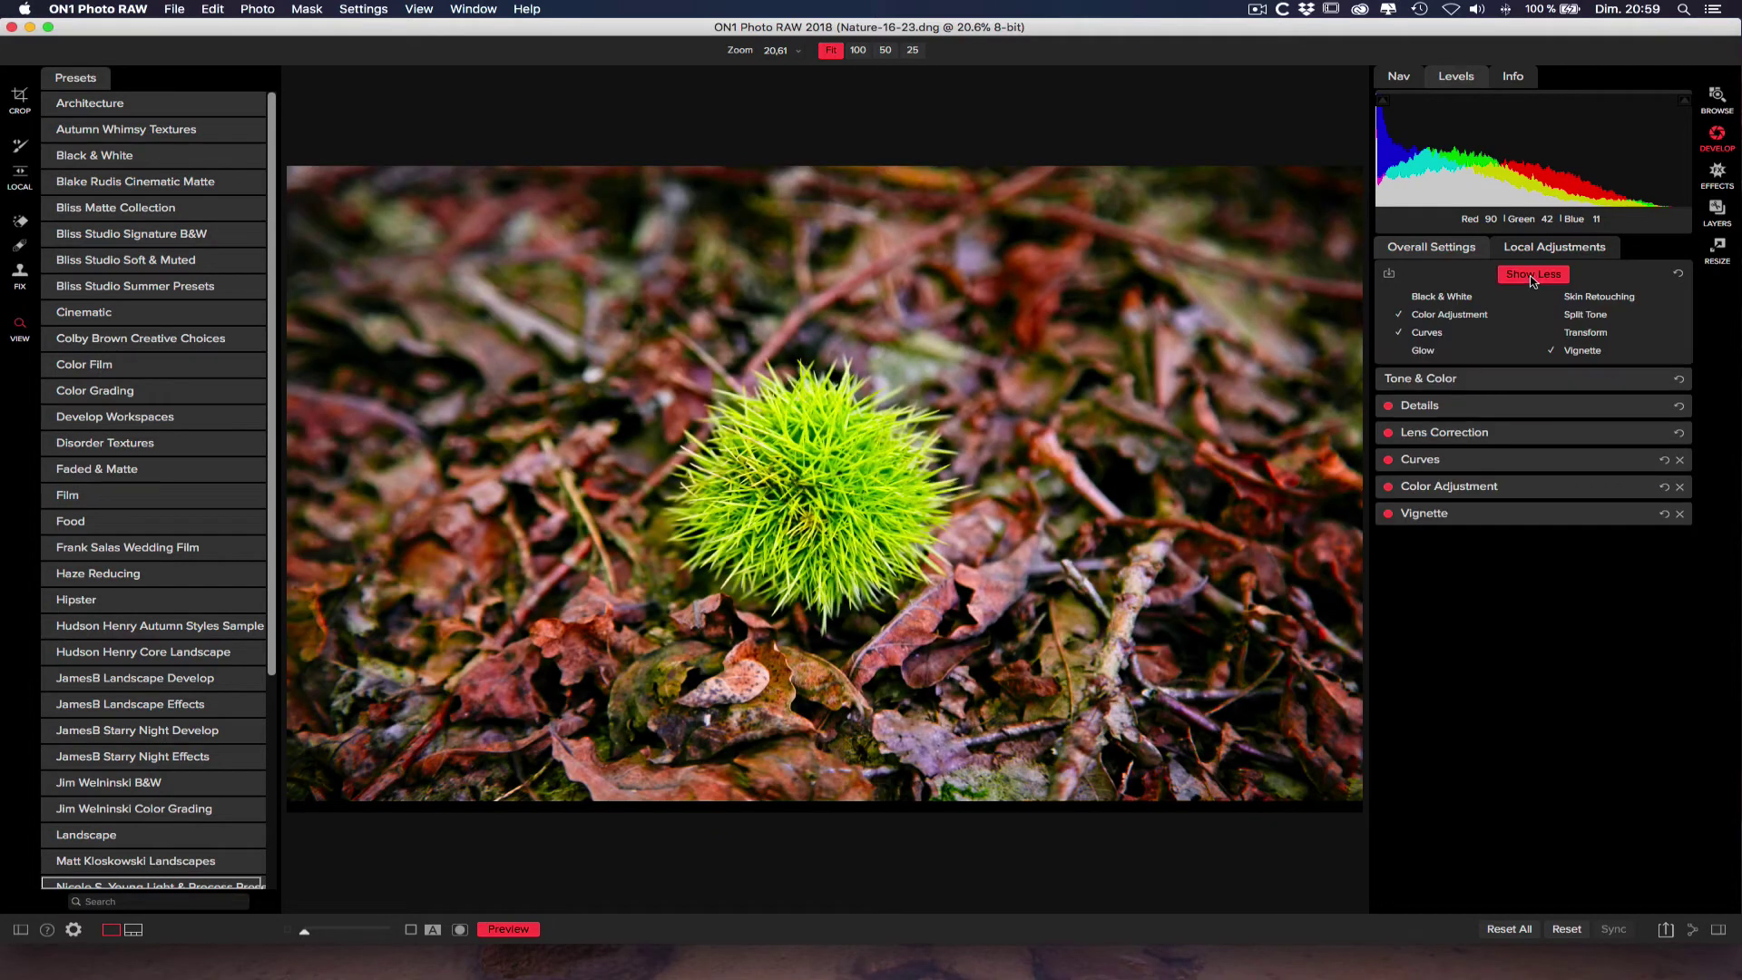
click(1582, 316)
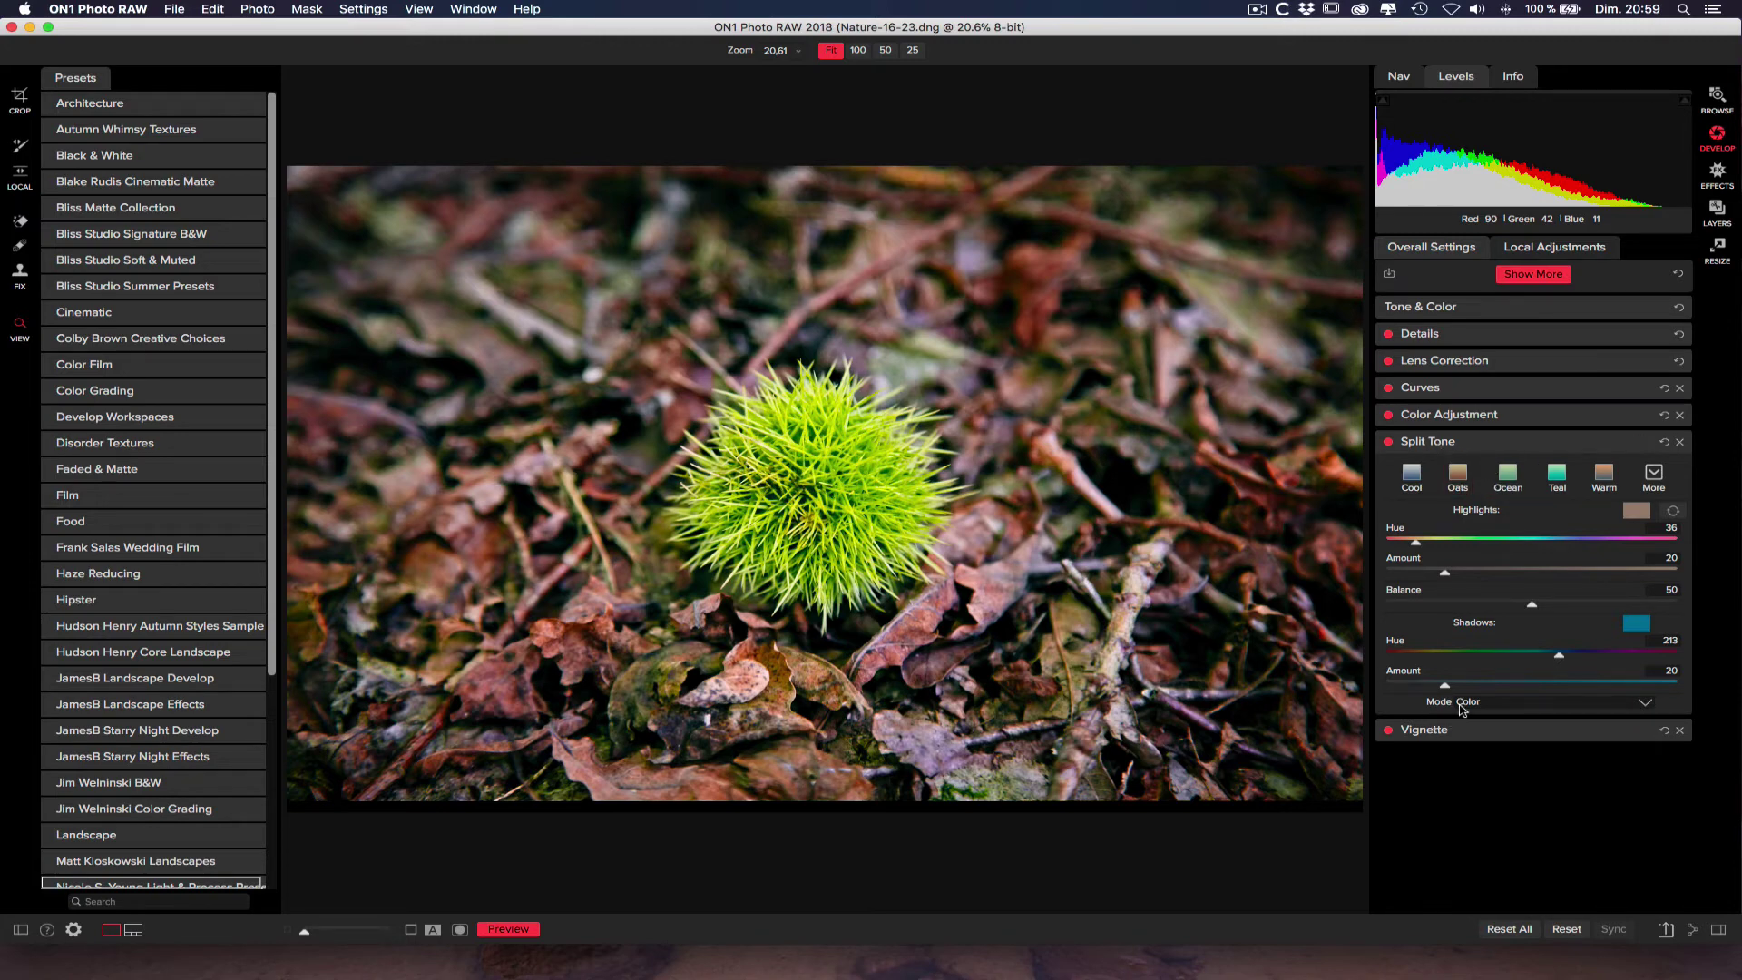
click(1418, 477)
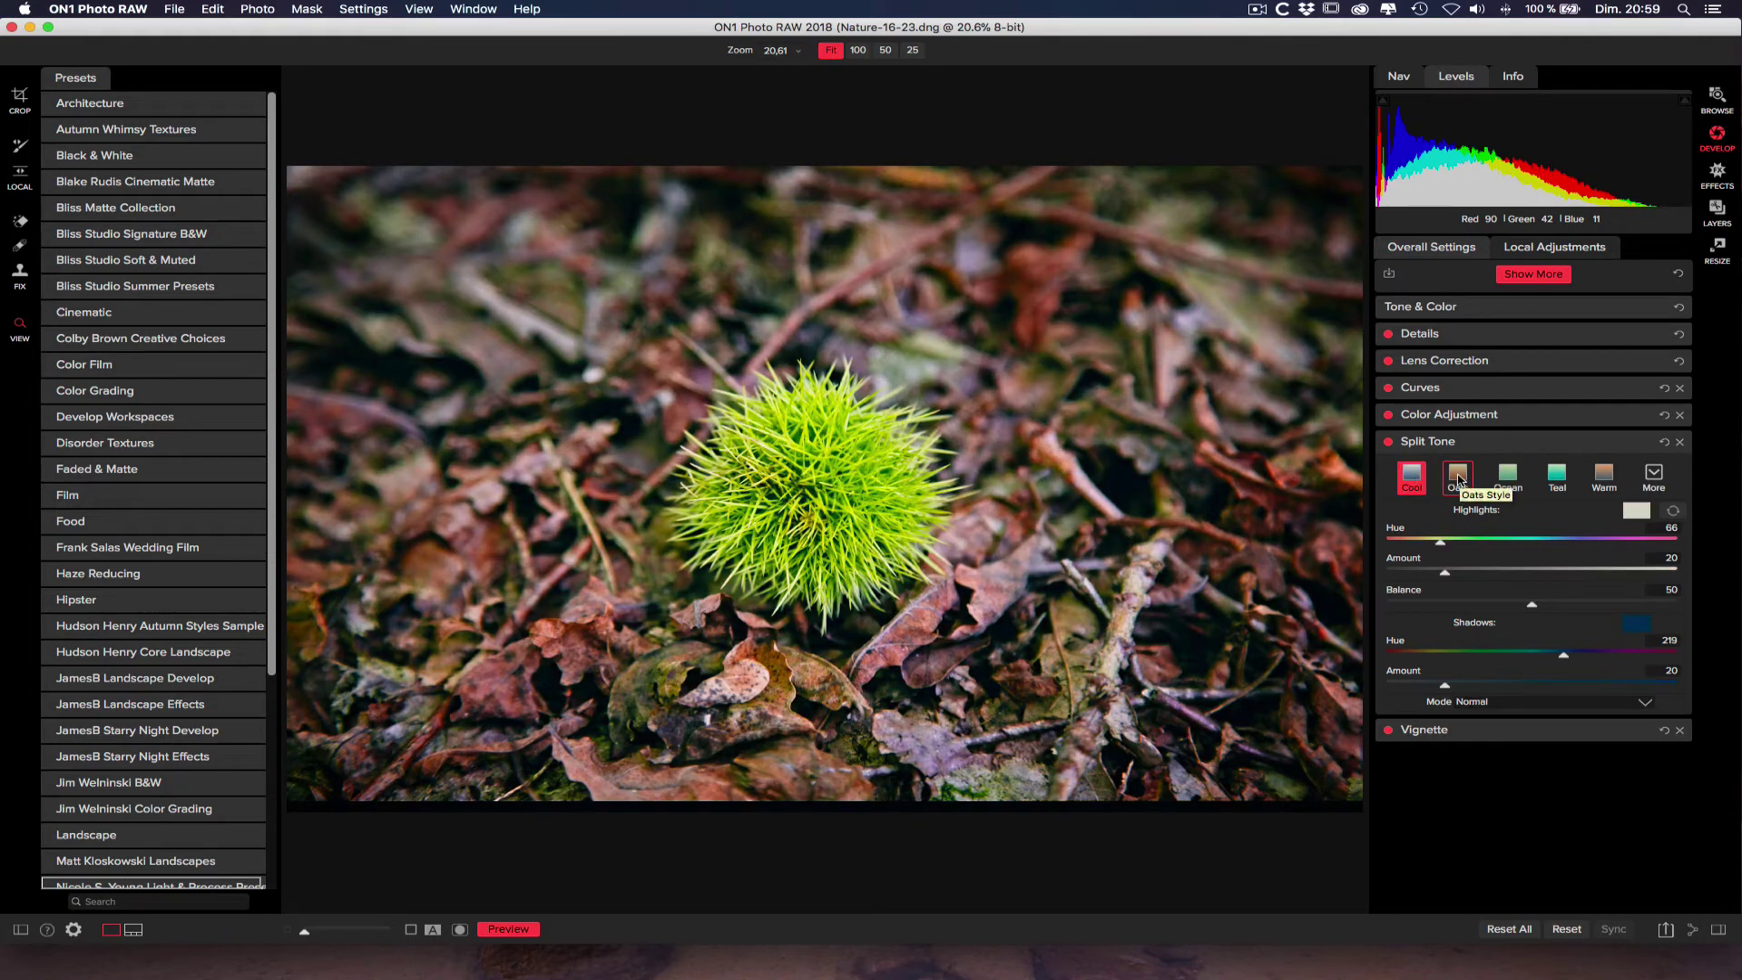
click(1457, 479)
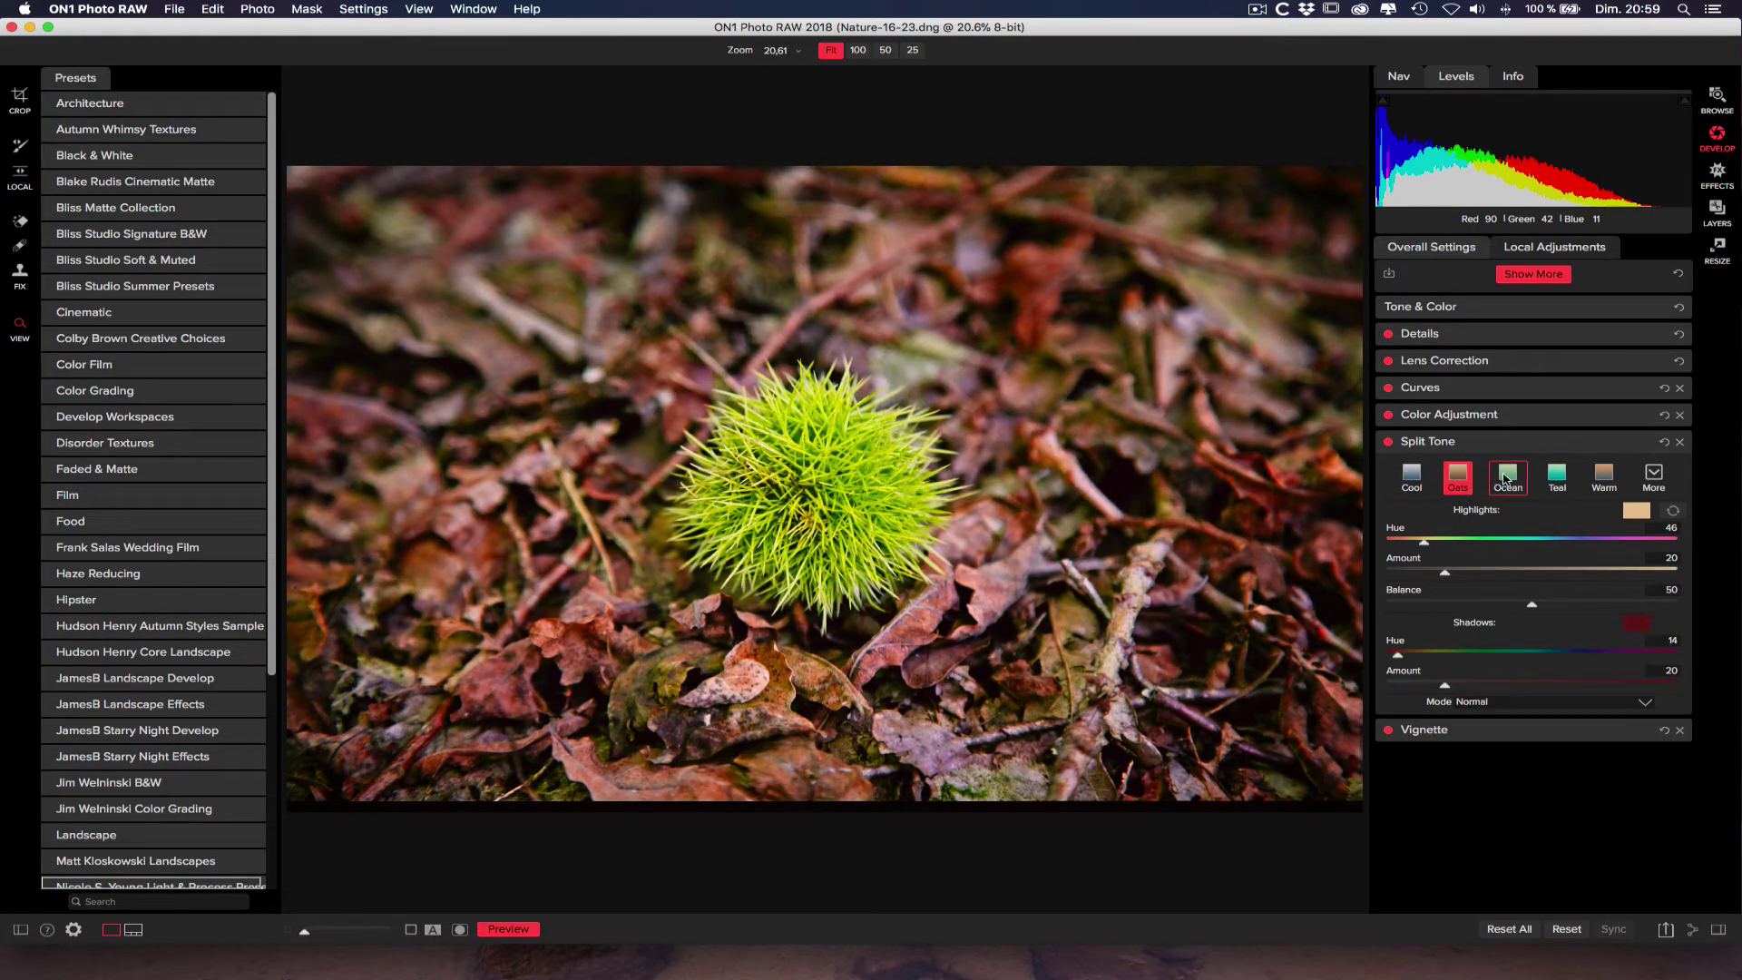
click(1506, 481)
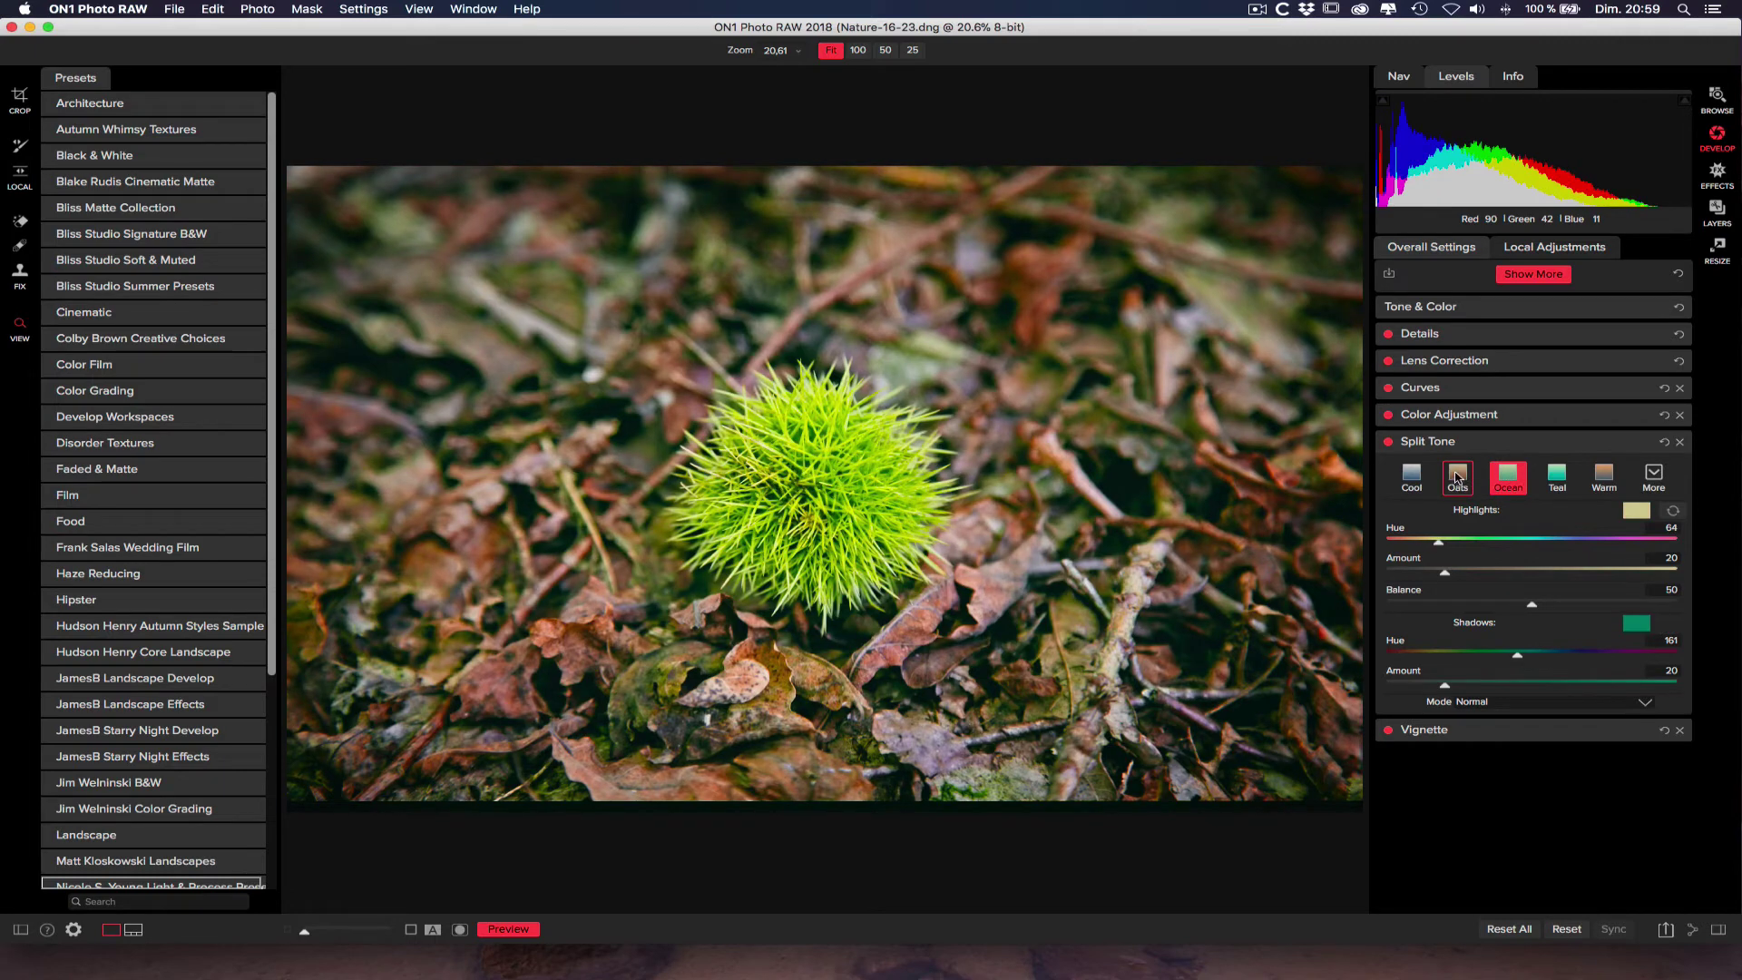
click(1460, 478)
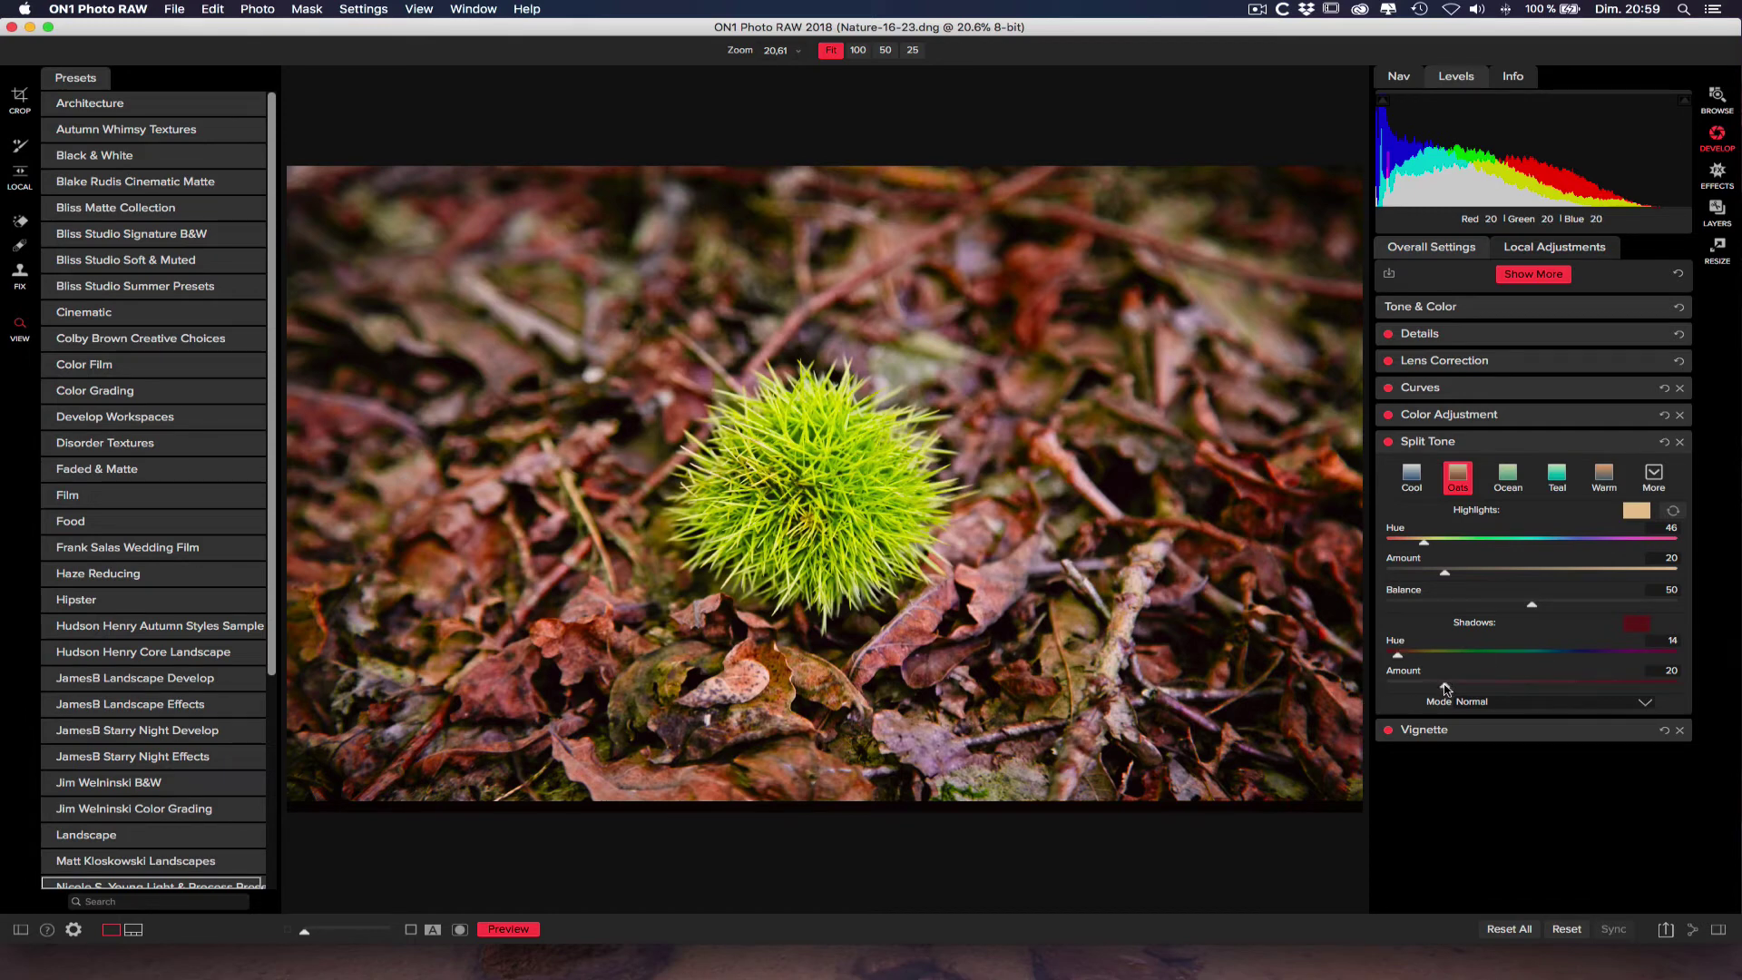
Step: Try different Split Tone Balance, highlight Hue and highlight Amount values, and restore the Oats style's settings
drag(1532, 605, 1531, 607)
drag(1529, 605, 1654, 606)
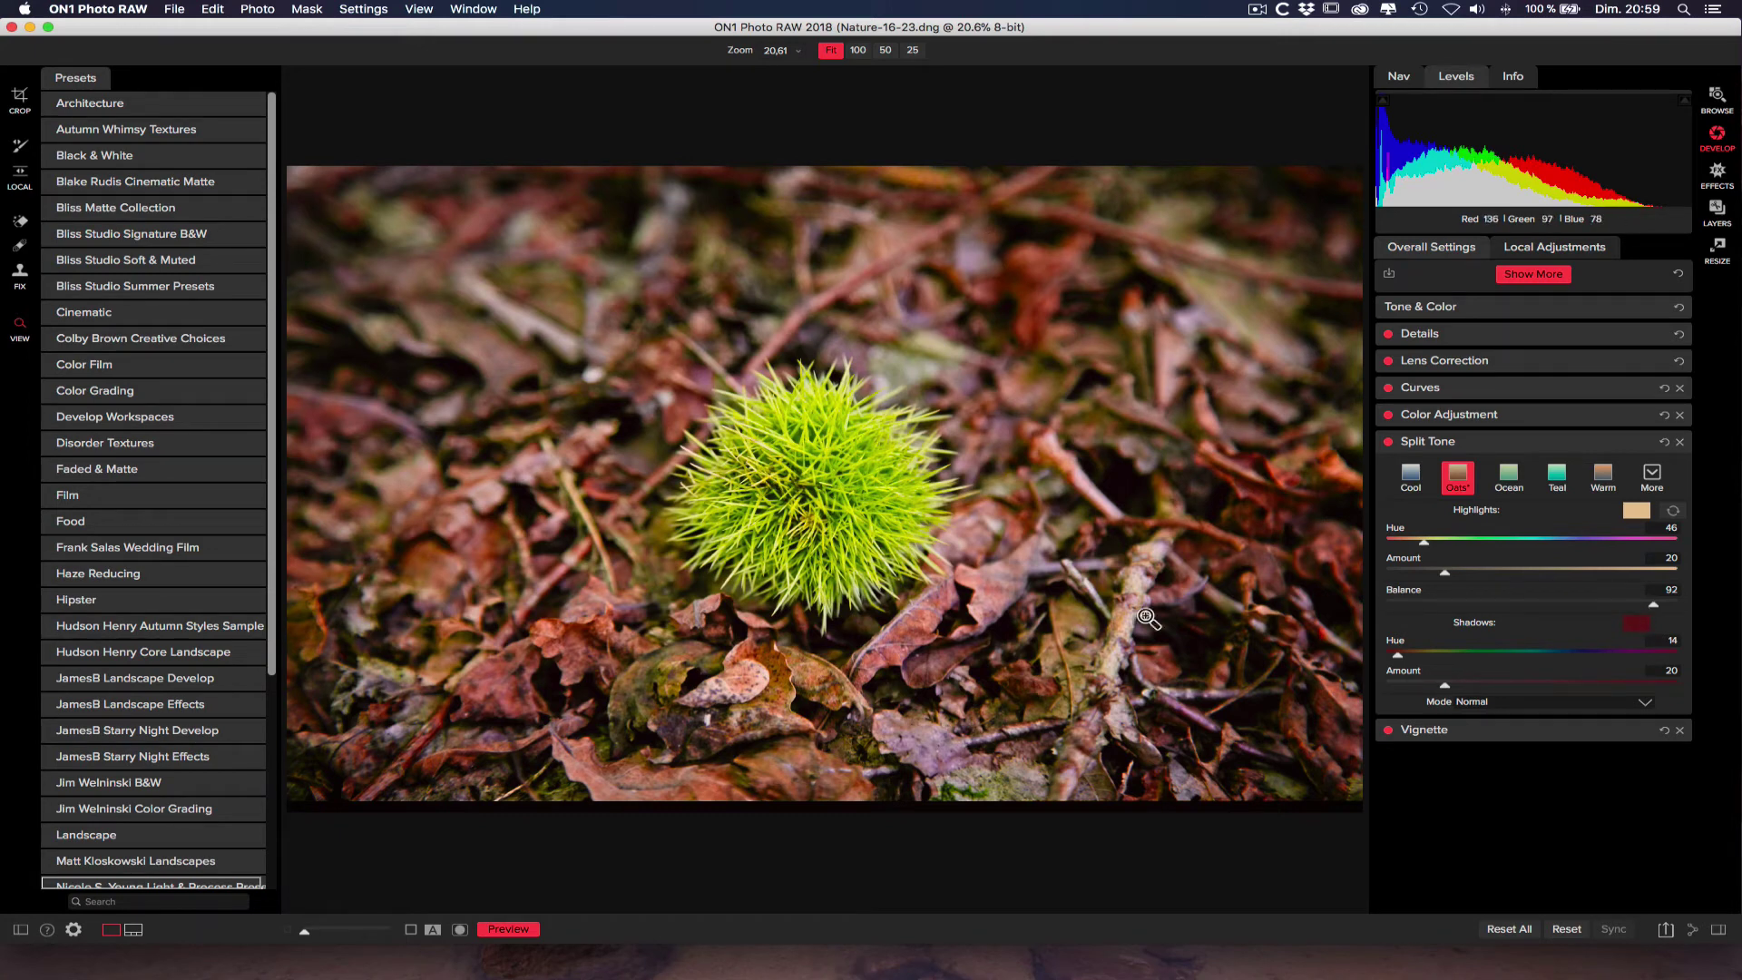
drag(1654, 605, 1416, 606)
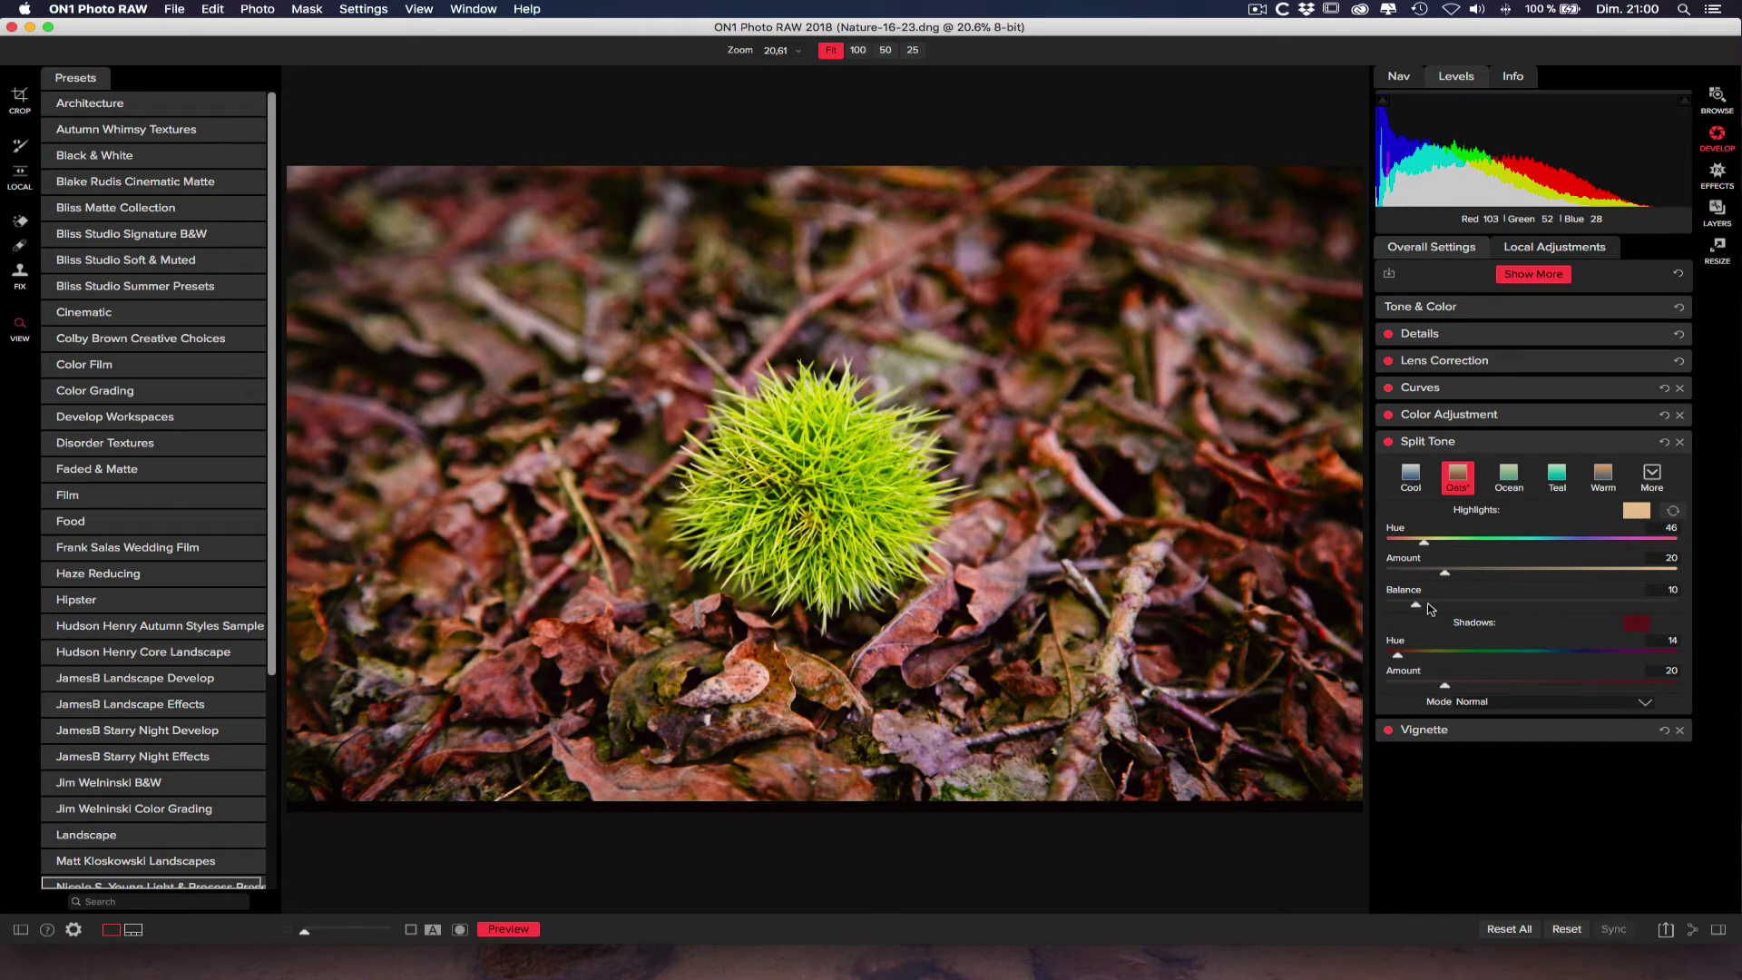
drag(1415, 606, 1549, 606)
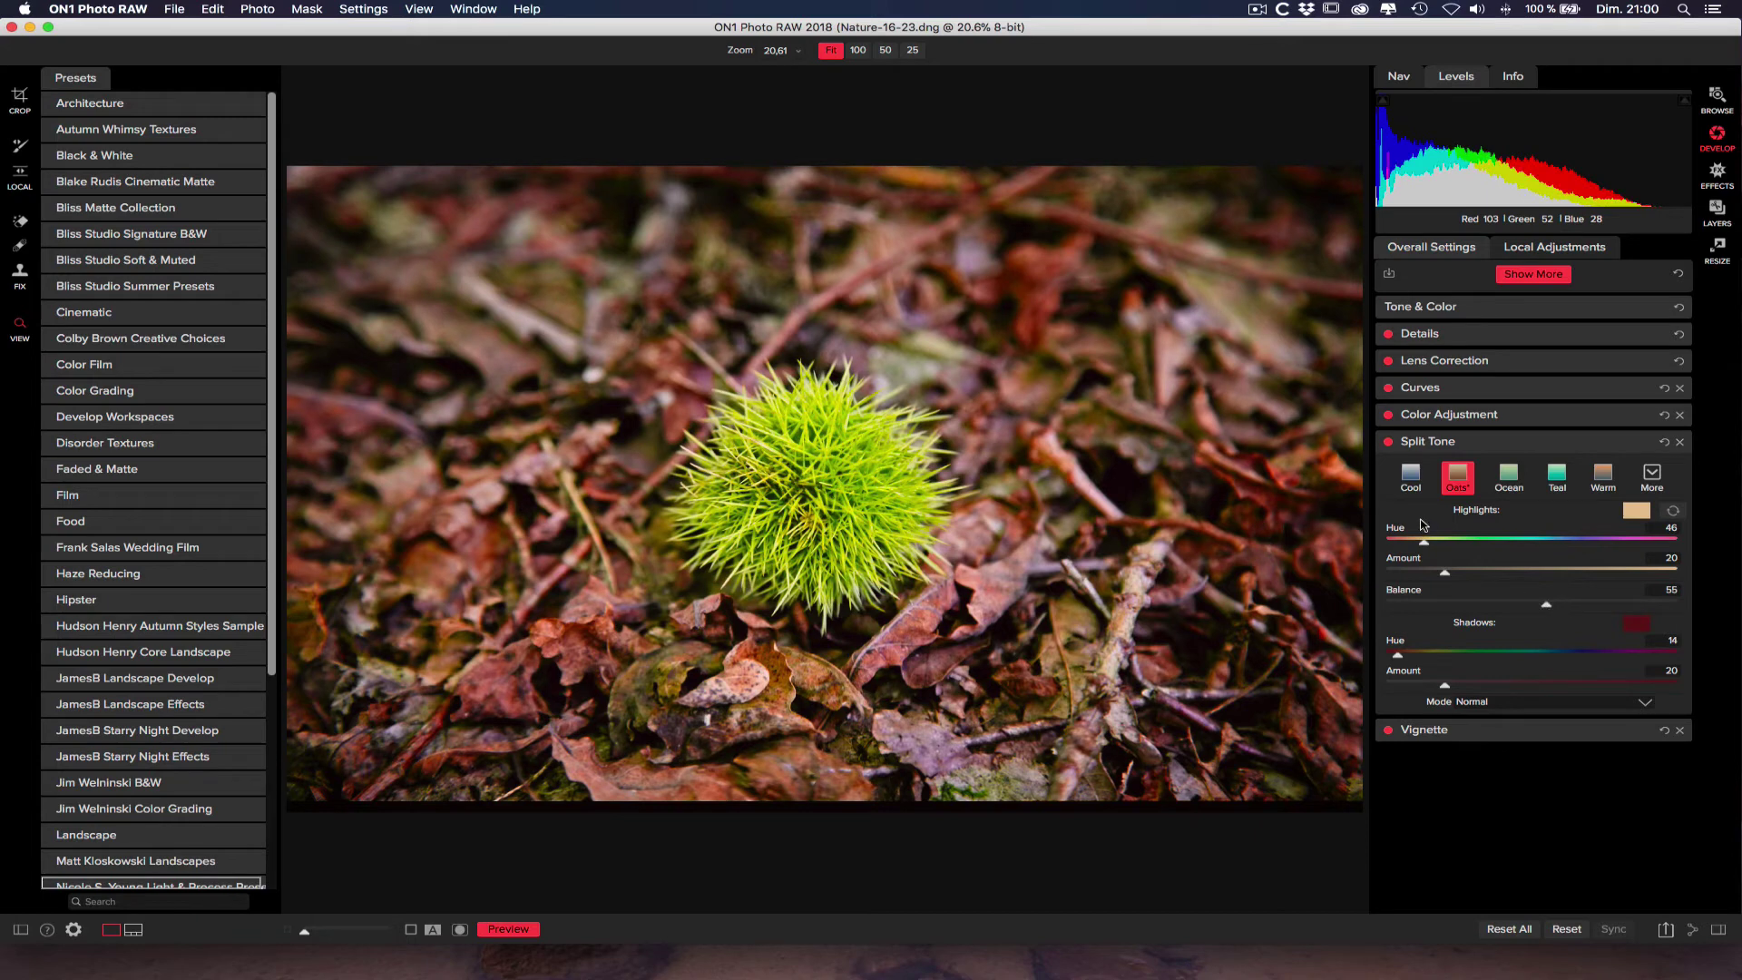
drag(1424, 546, 1450, 542)
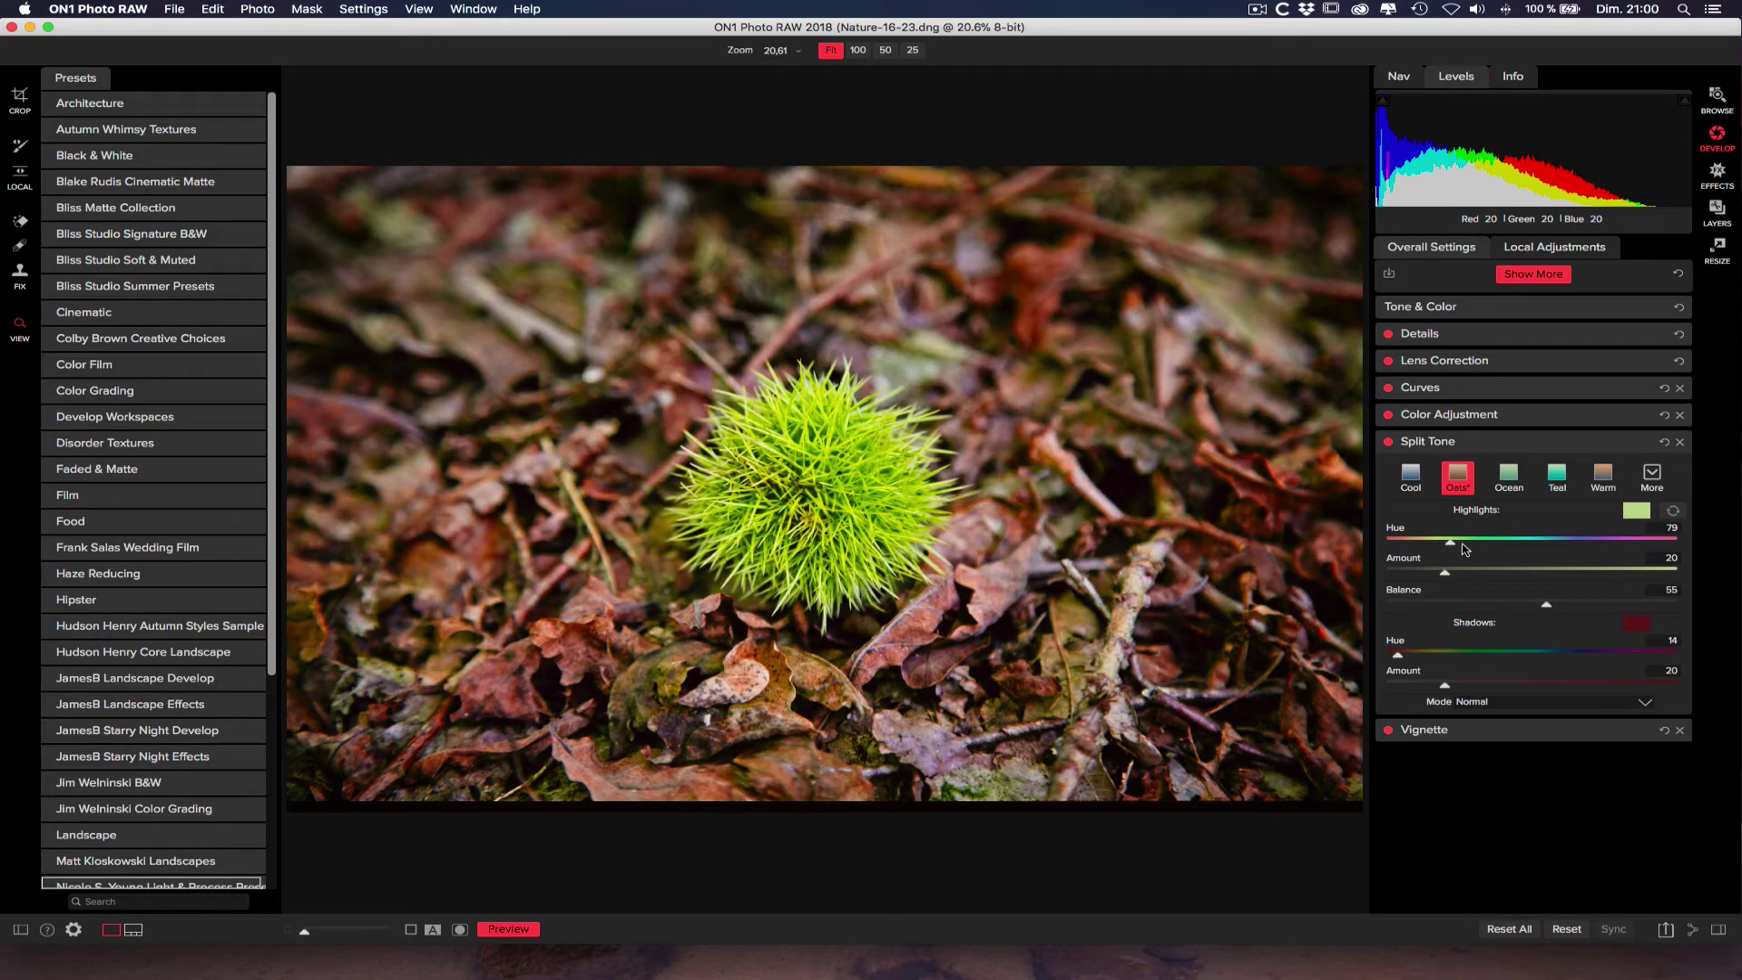
drag(1450, 547, 1645, 550)
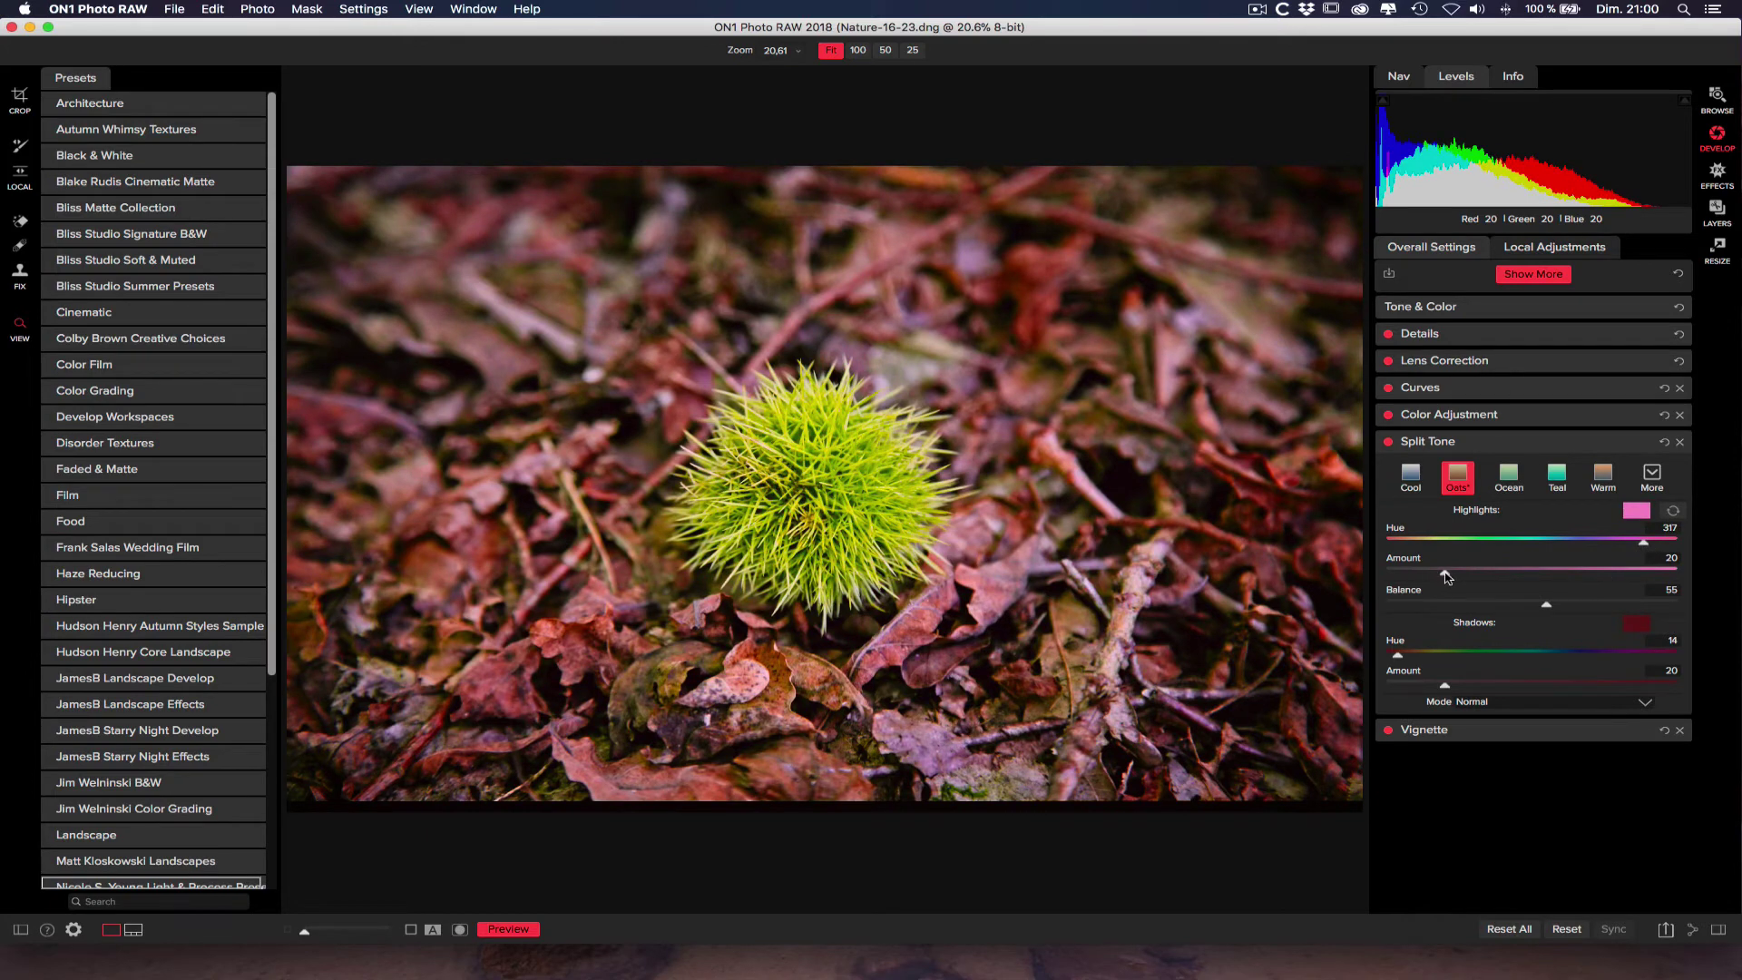
drag(1447, 577, 1422, 544)
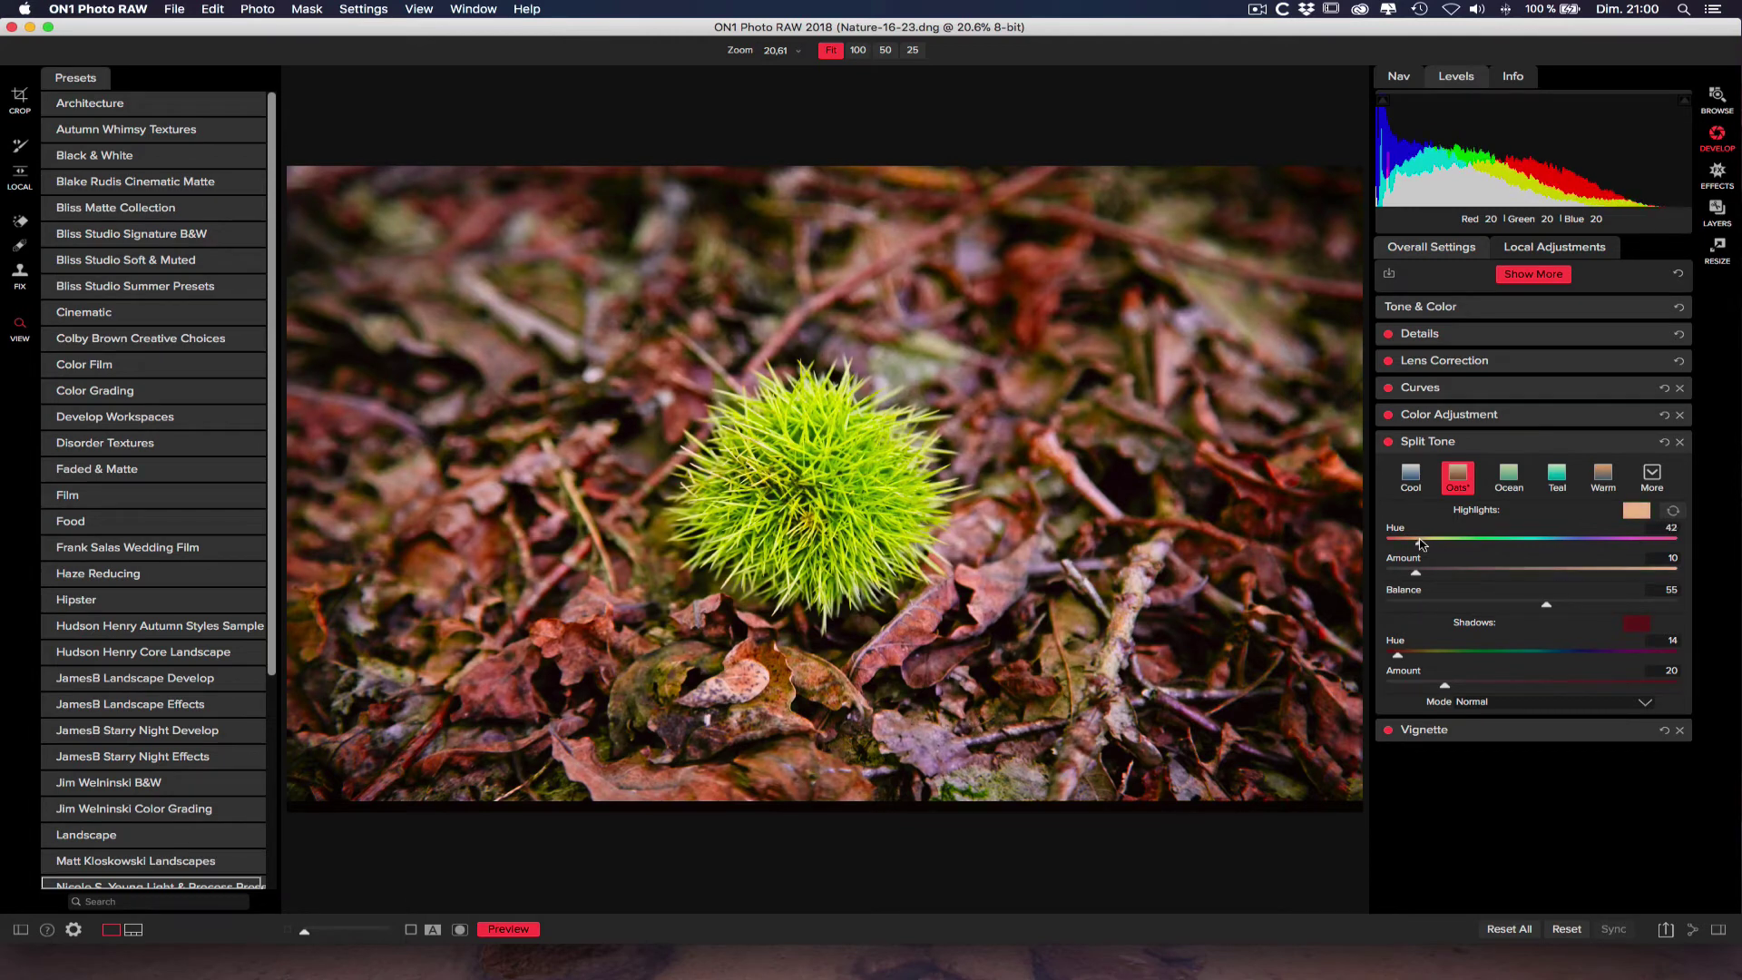
click(1456, 476)
Step: Set the Split Tone shadows to Hue 239 and Amount 51, and the highlights to Hue 52 and Amount 24
drag(1397, 660, 1583, 669)
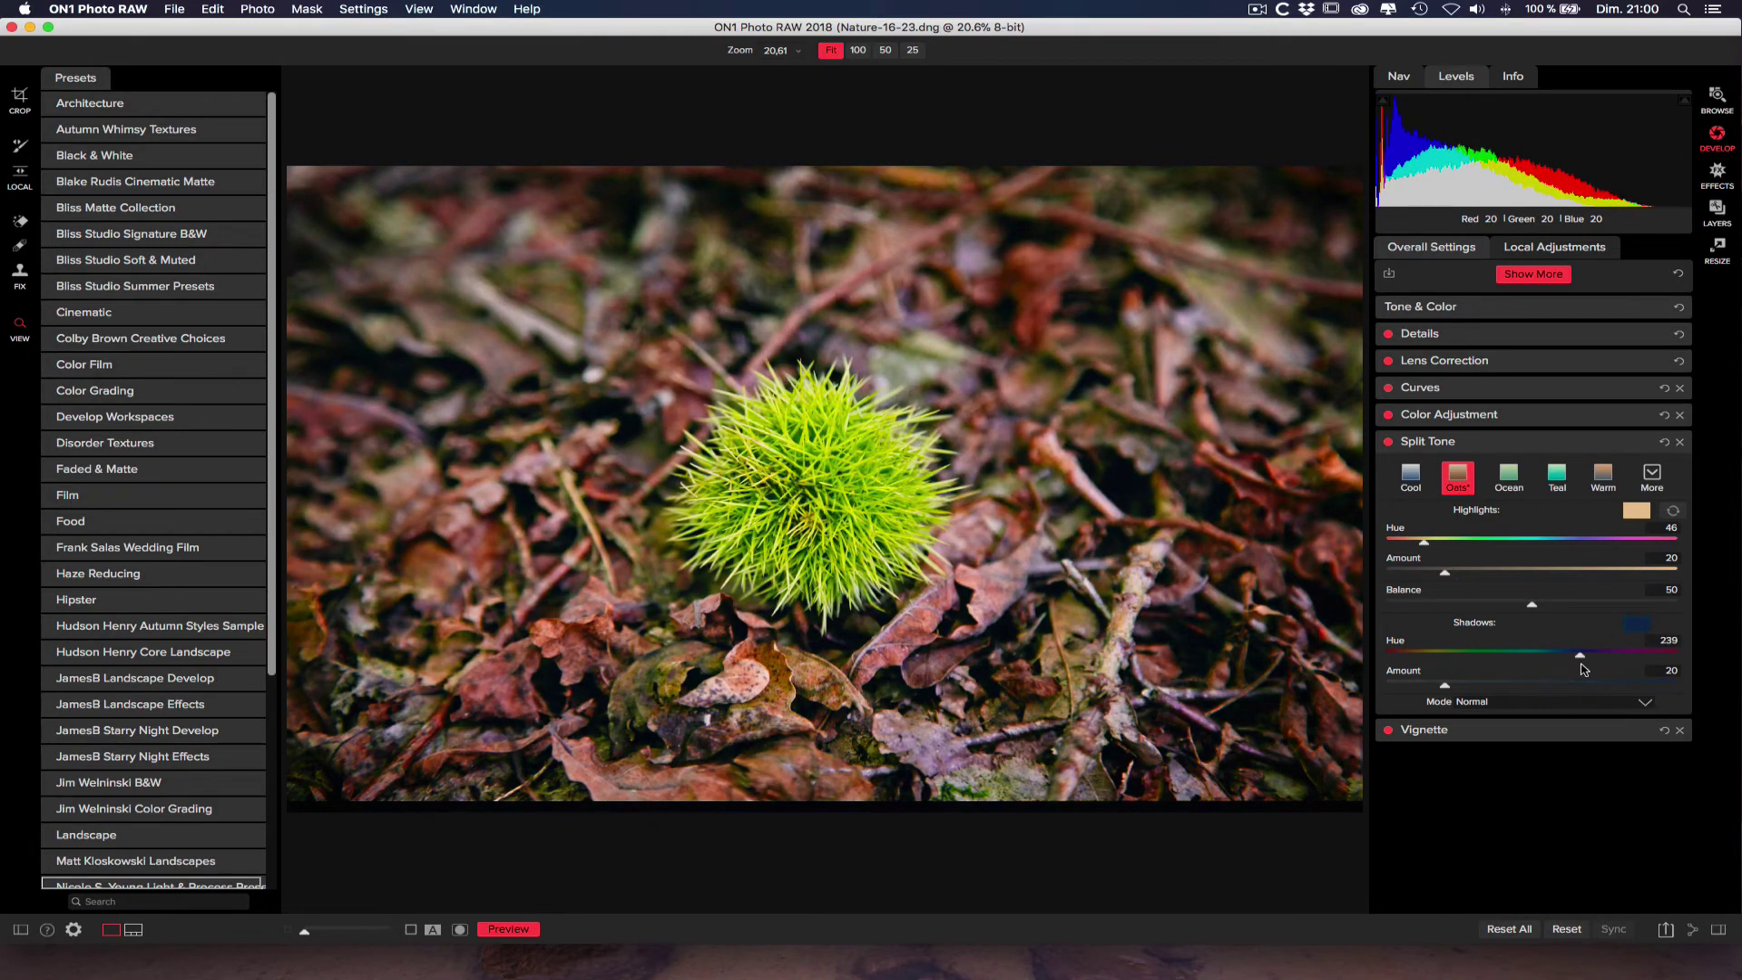
drag(1446, 686, 1526, 688)
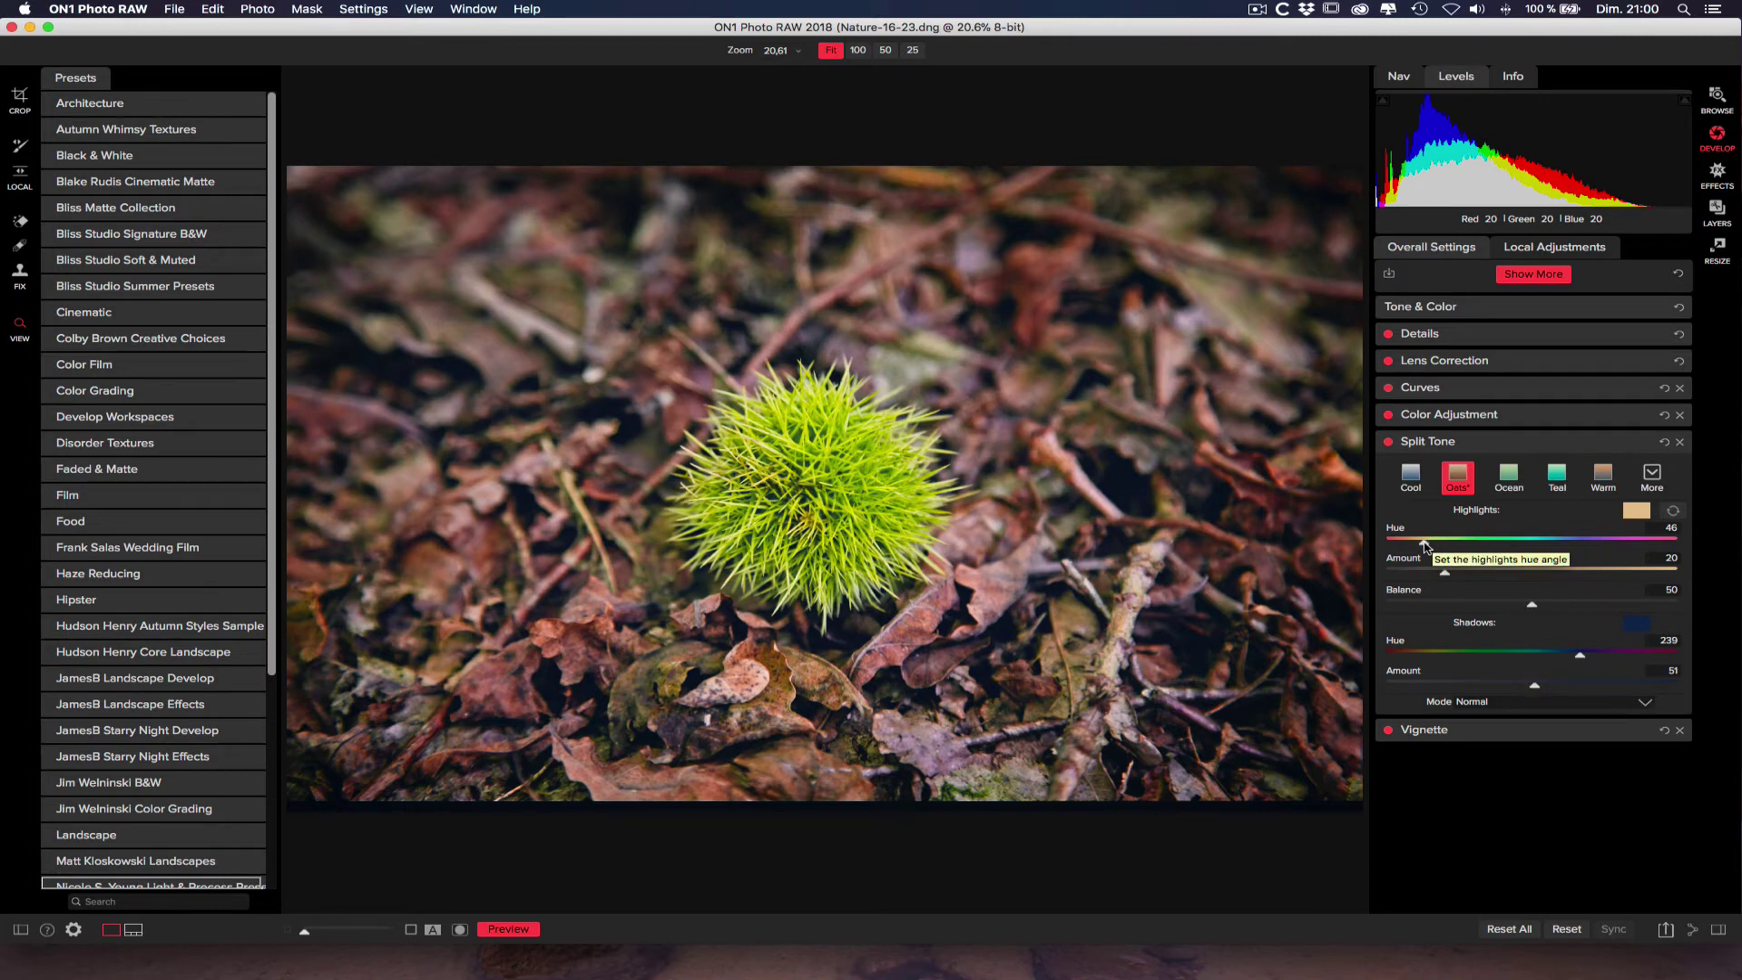
drag(1424, 542, 1455, 578)
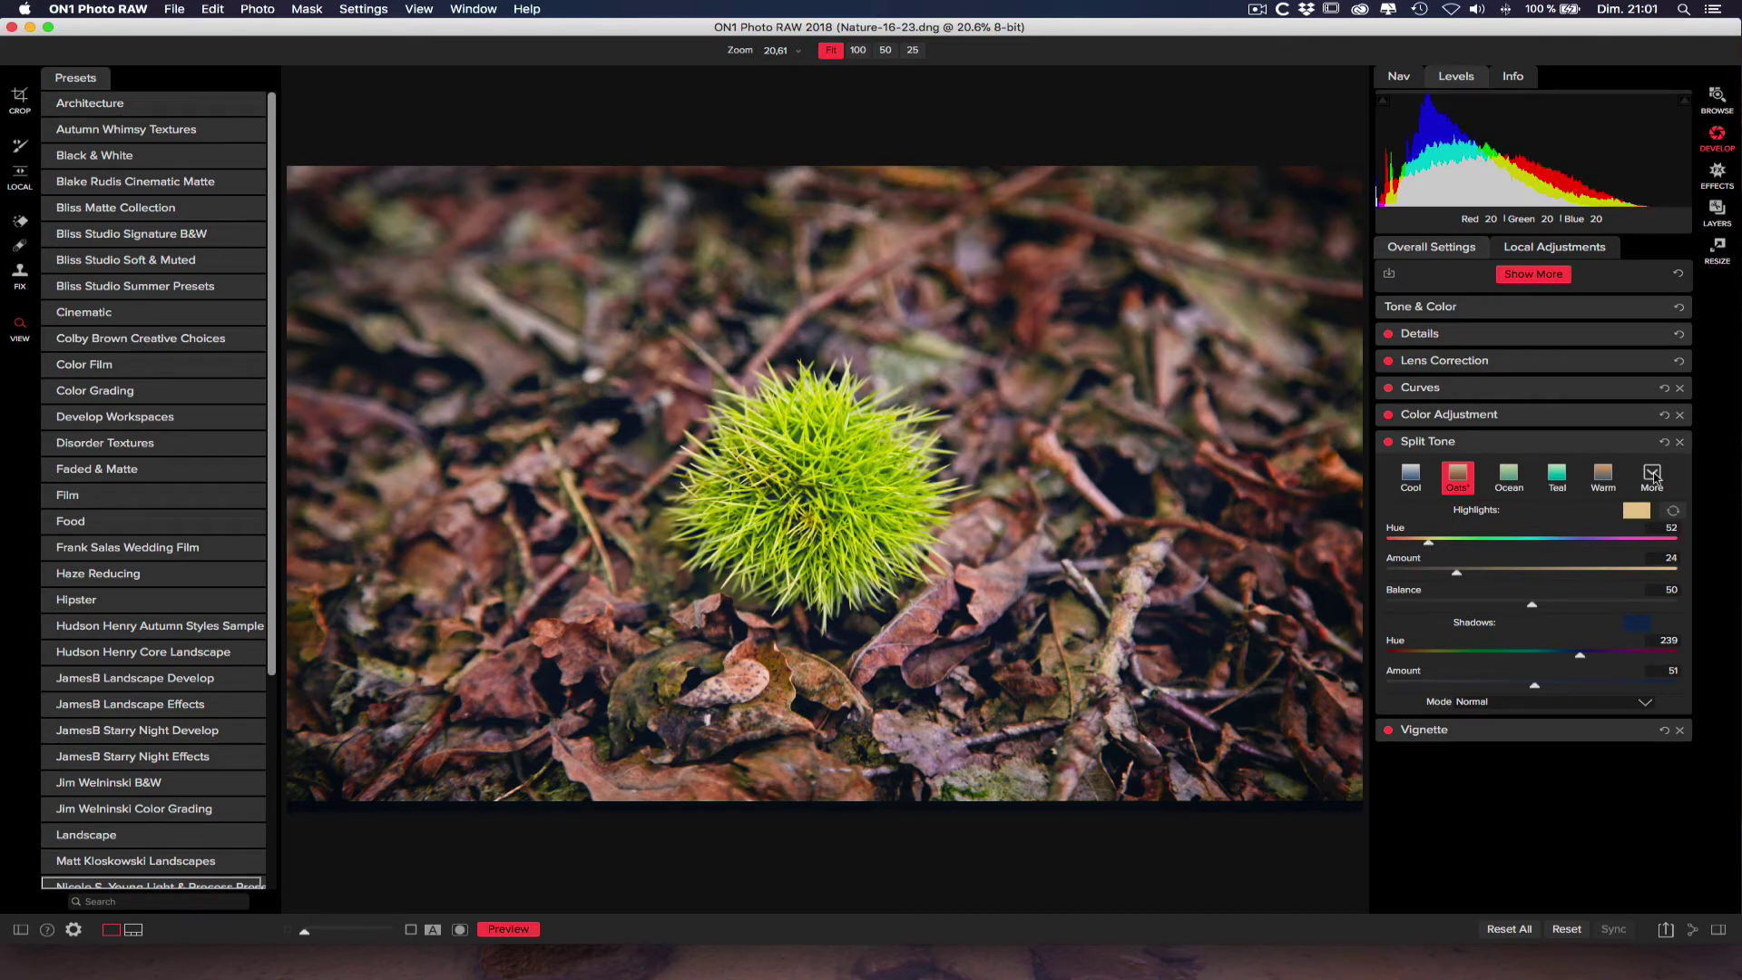
Step: Preview the other Split Tone styles and blending modes, keeping the customized Oats style and Normal mode
click(1652, 477)
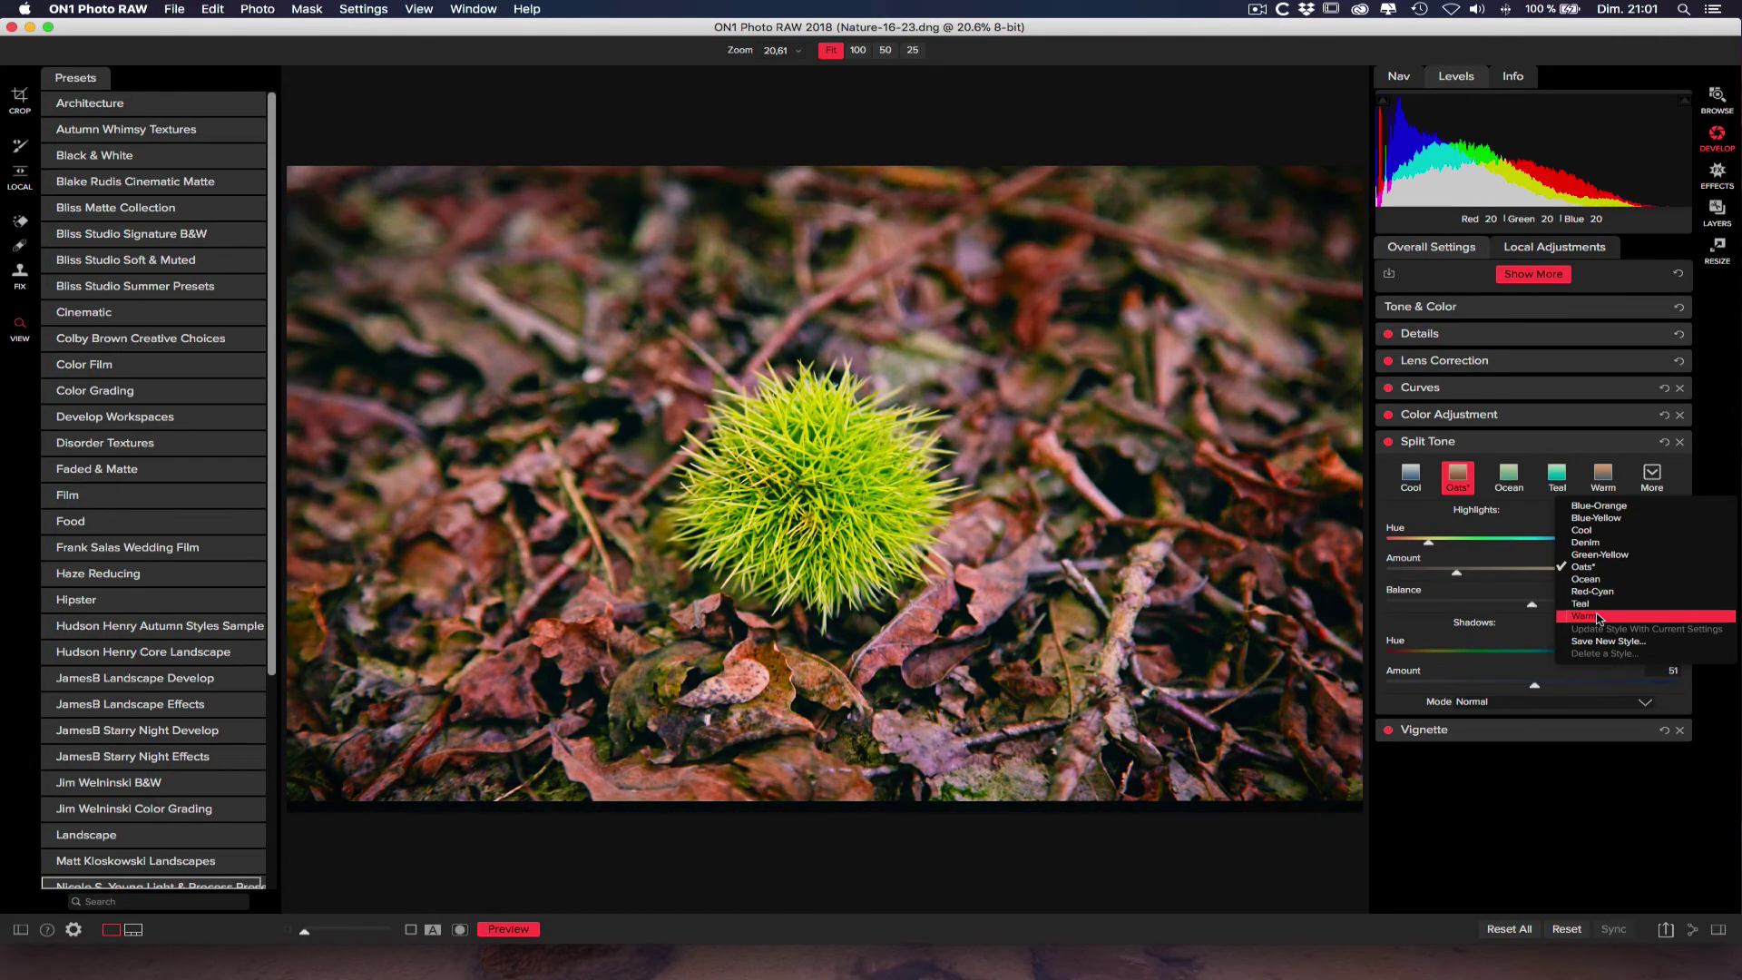
click(1532, 519)
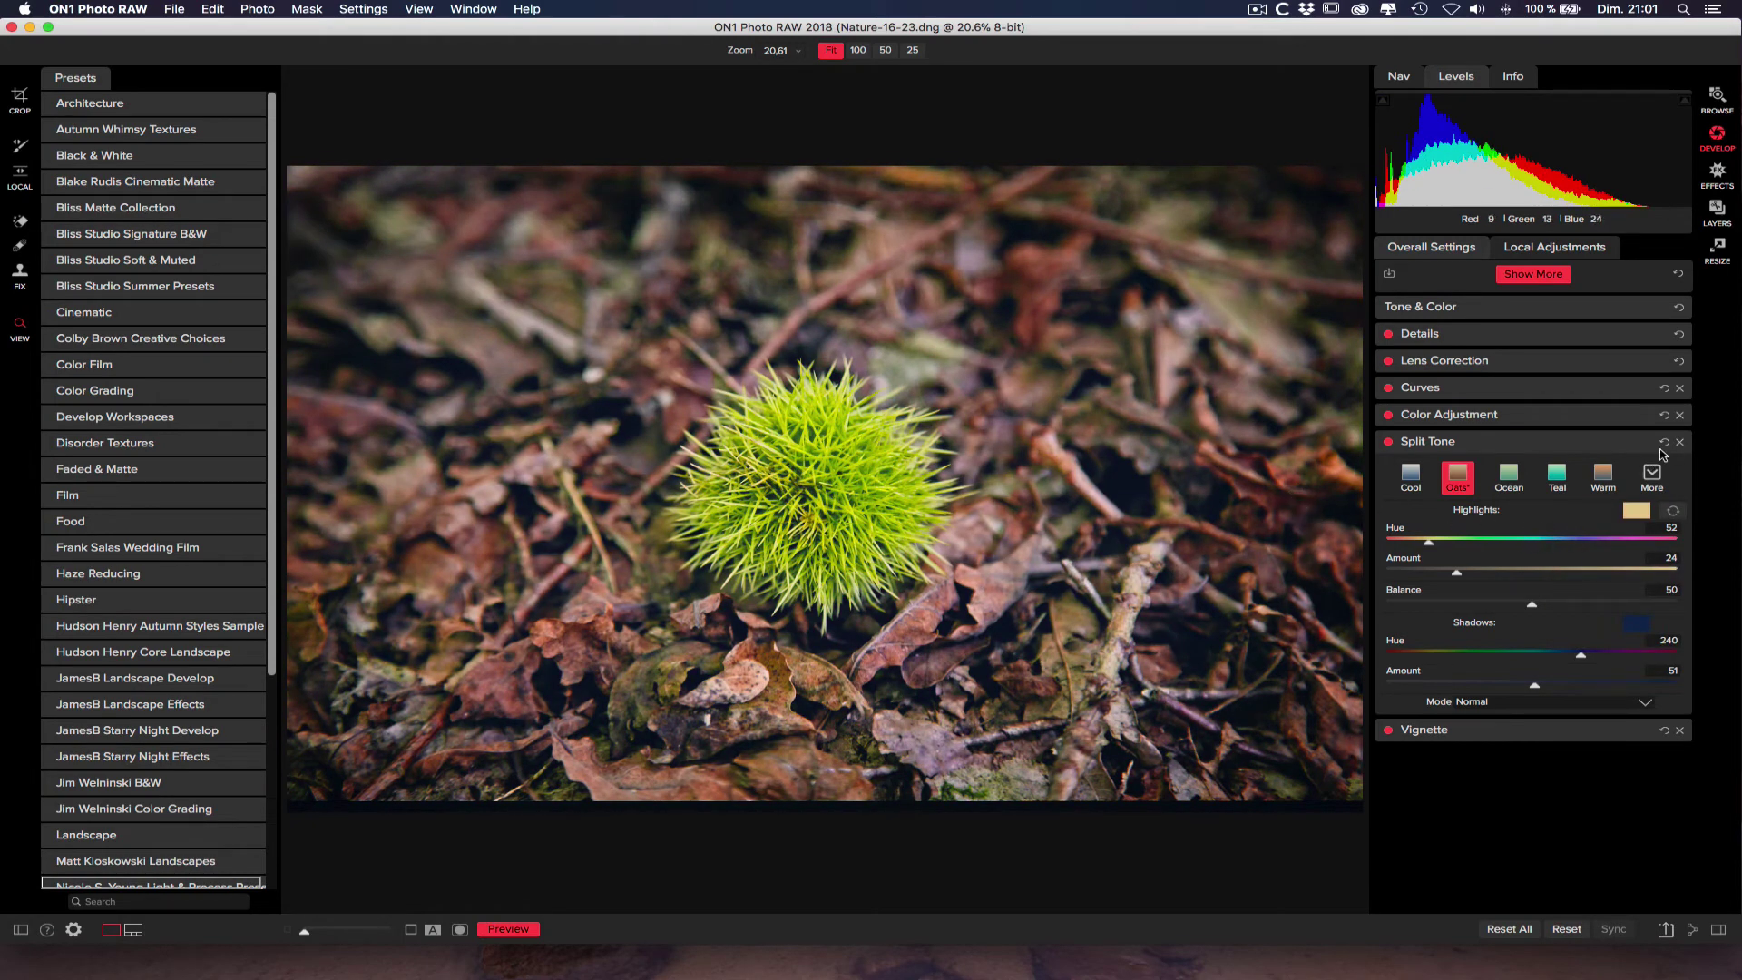
click(1541, 704)
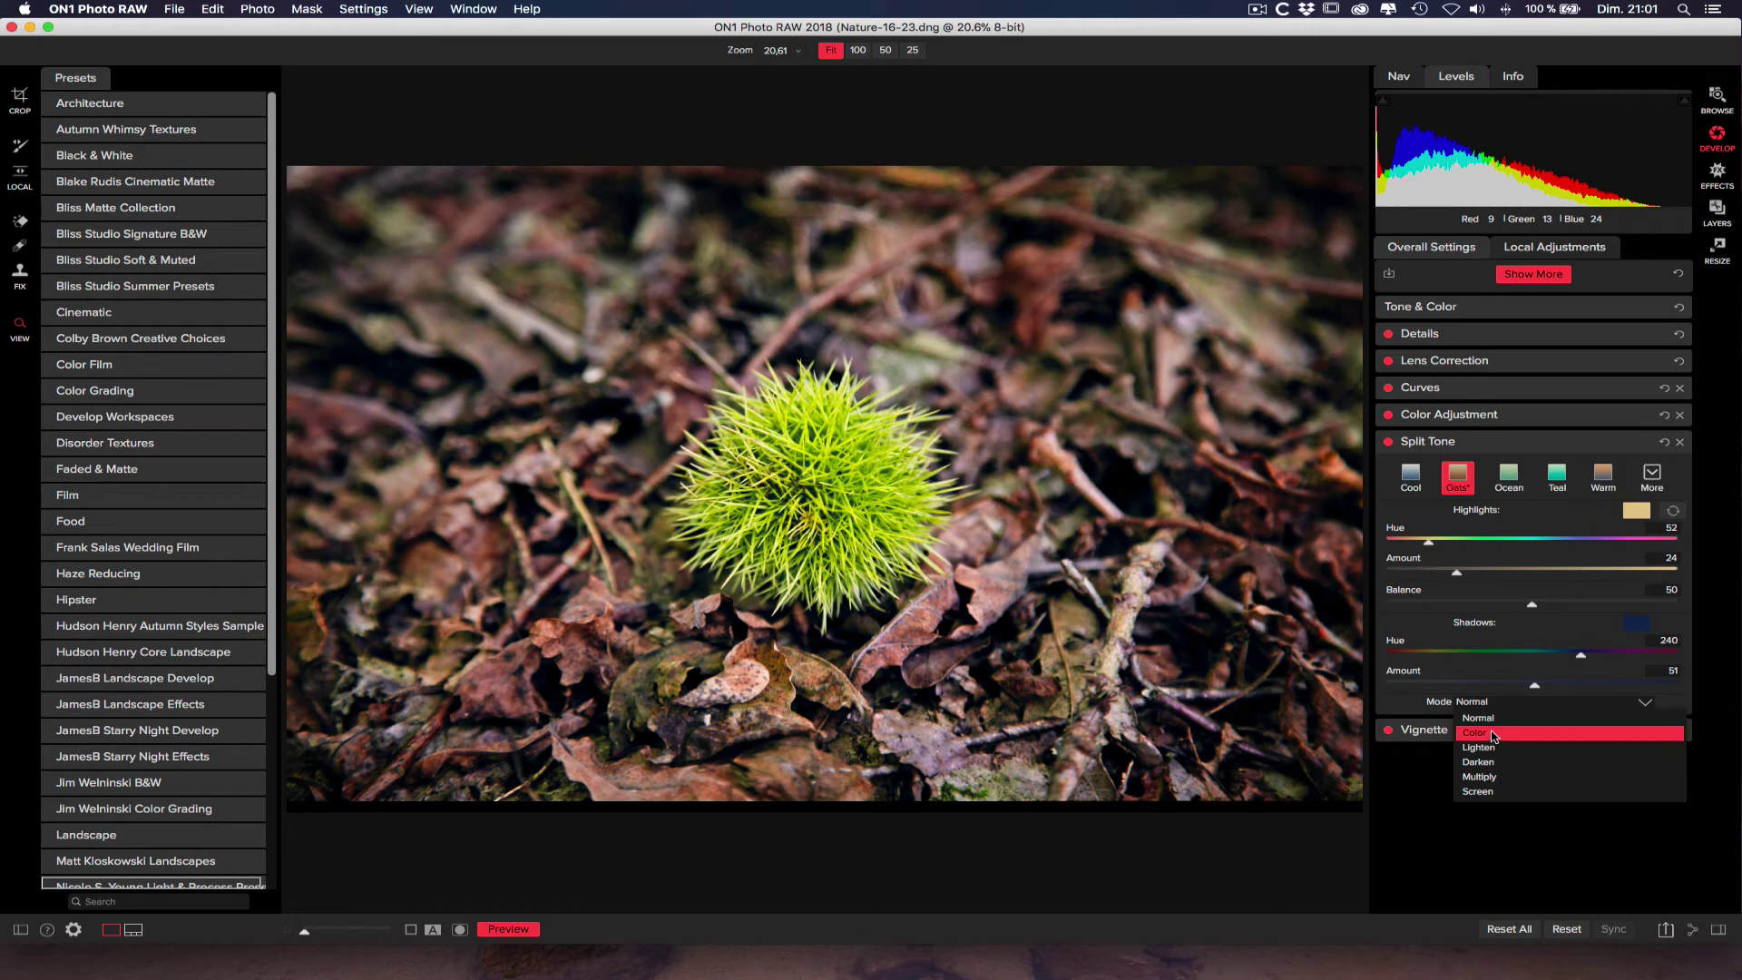
click(1497, 717)
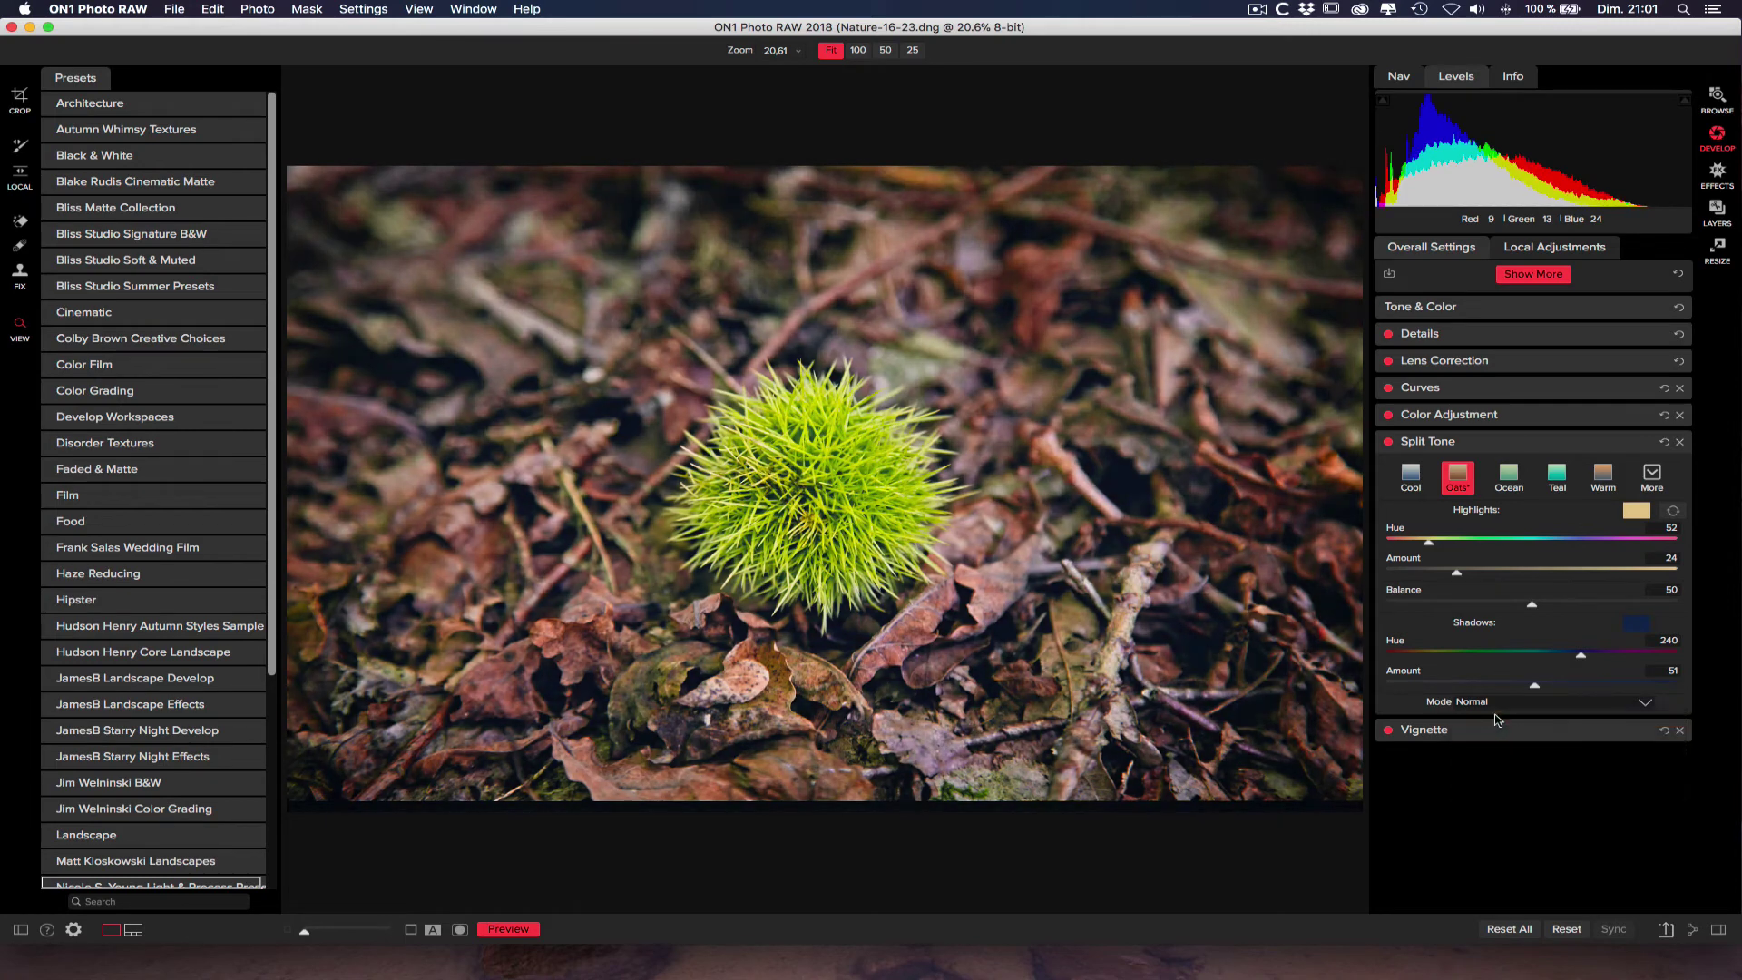
Step: Set the Split Tone shadows Amount to 50 and add a Transform effect to the overall settings
drag(1535, 688, 1531, 688)
click(1539, 277)
click(1583, 316)
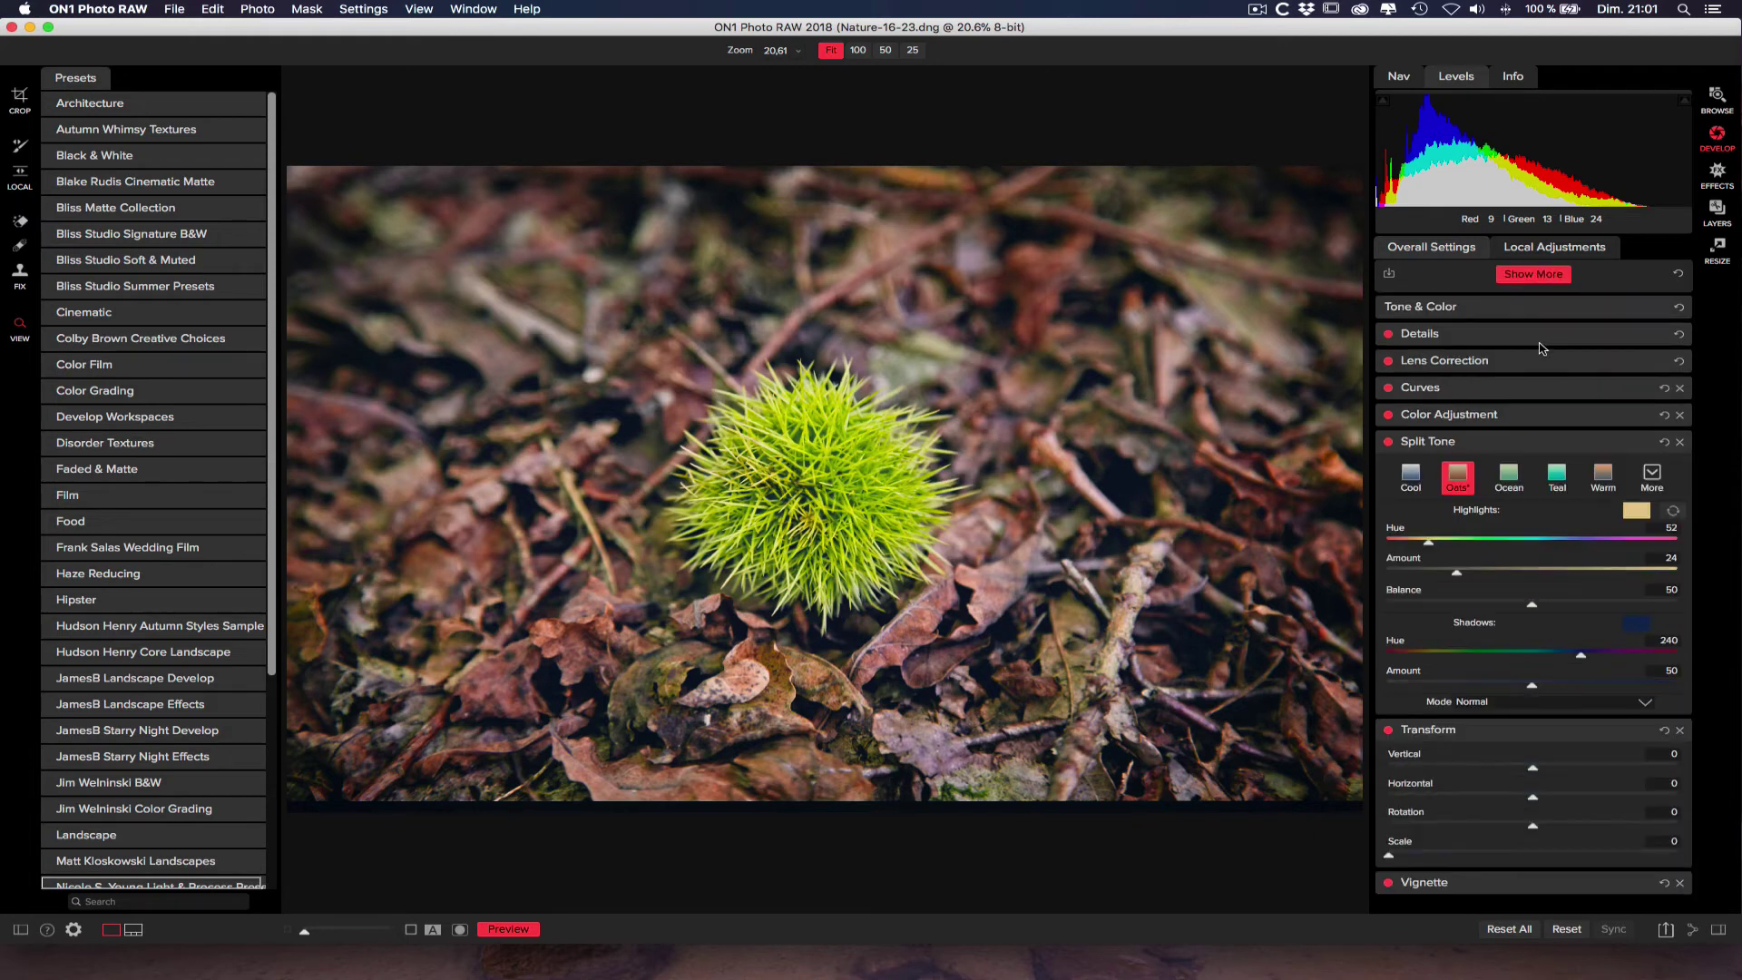
click(1544, 278)
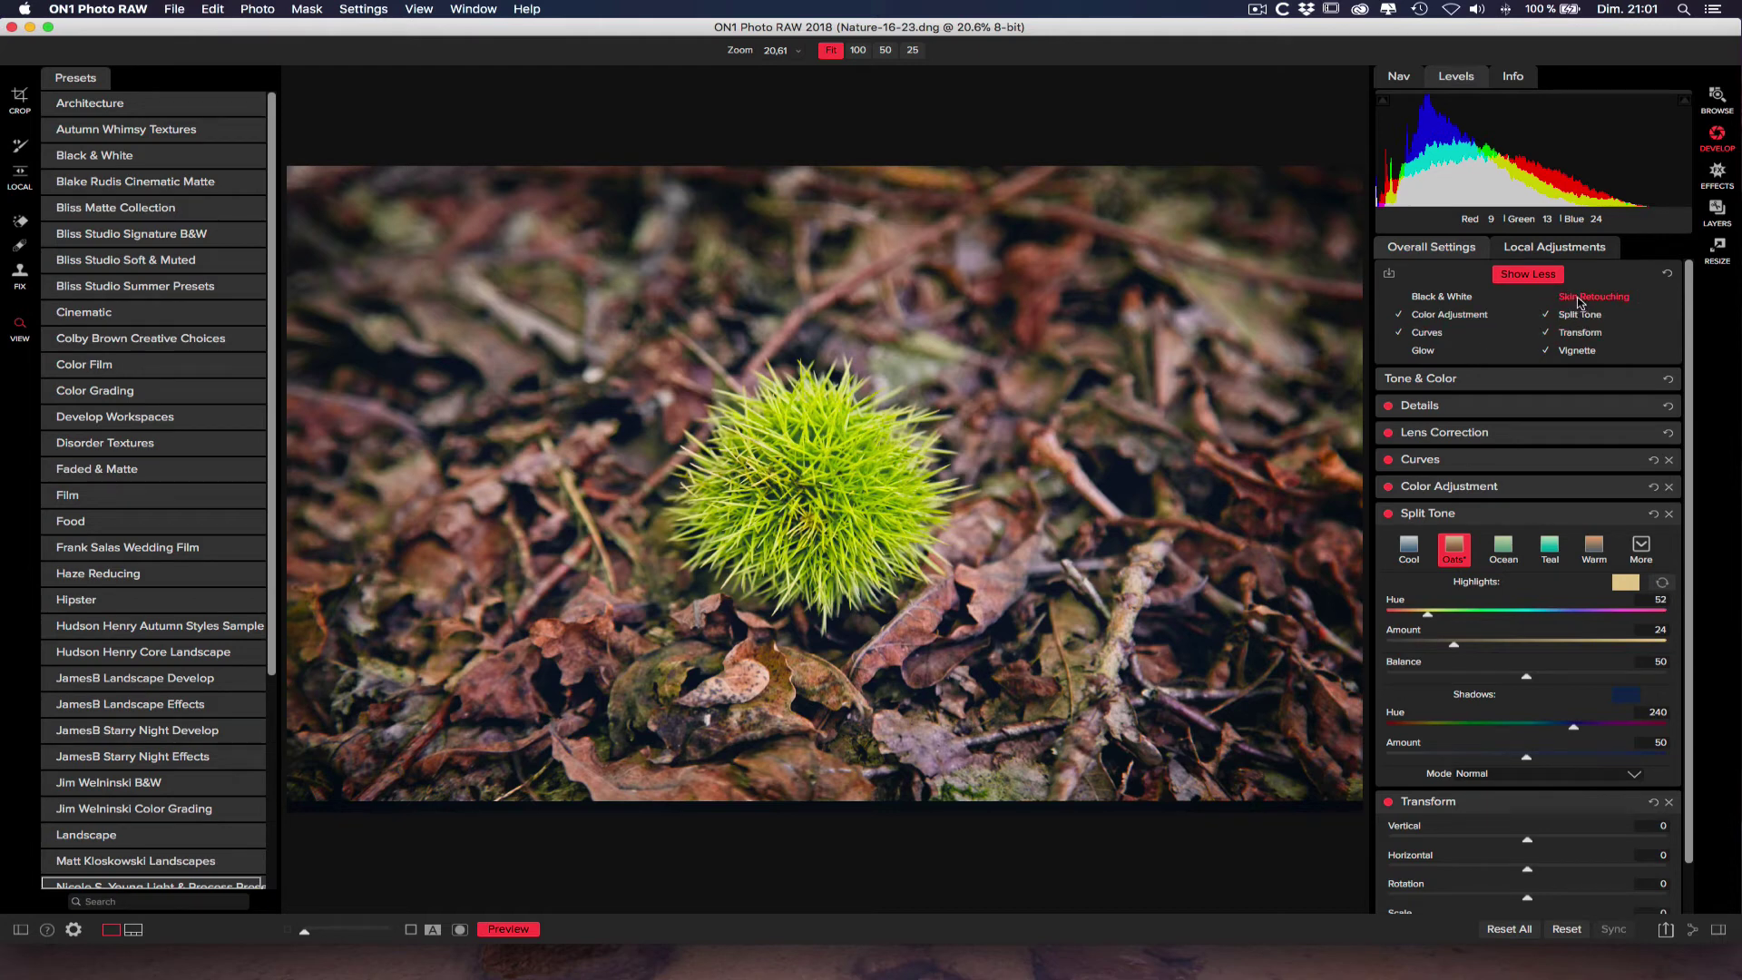
click(1521, 276)
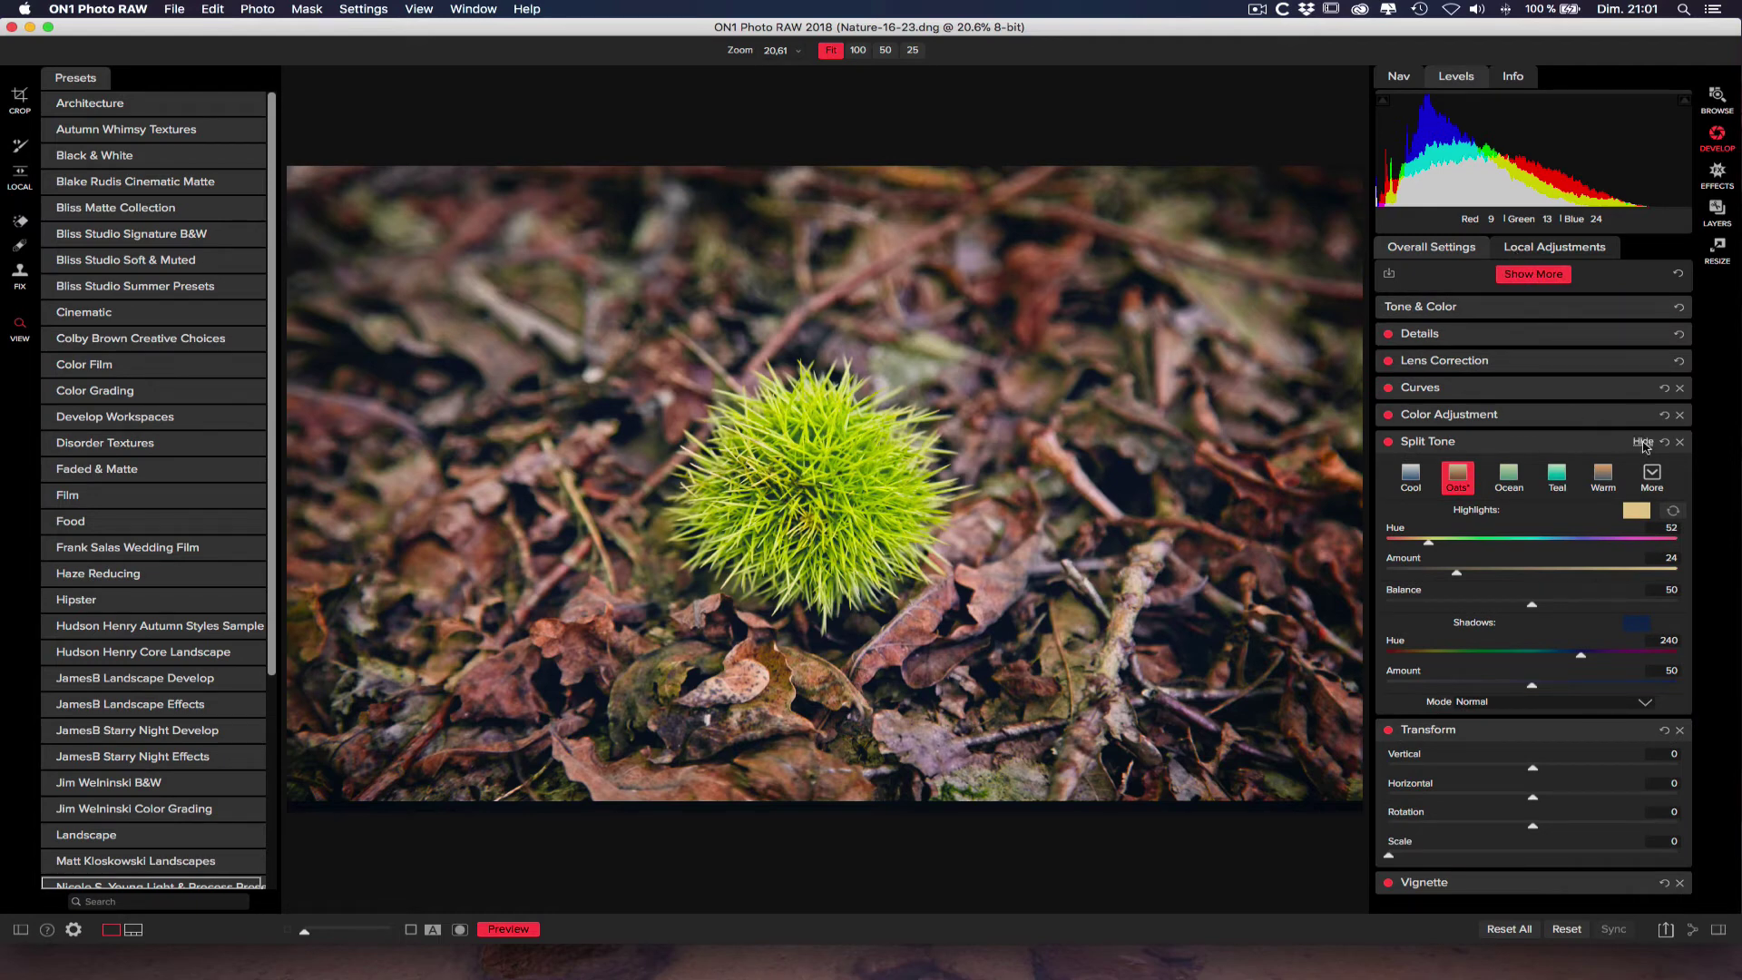
click(1643, 442)
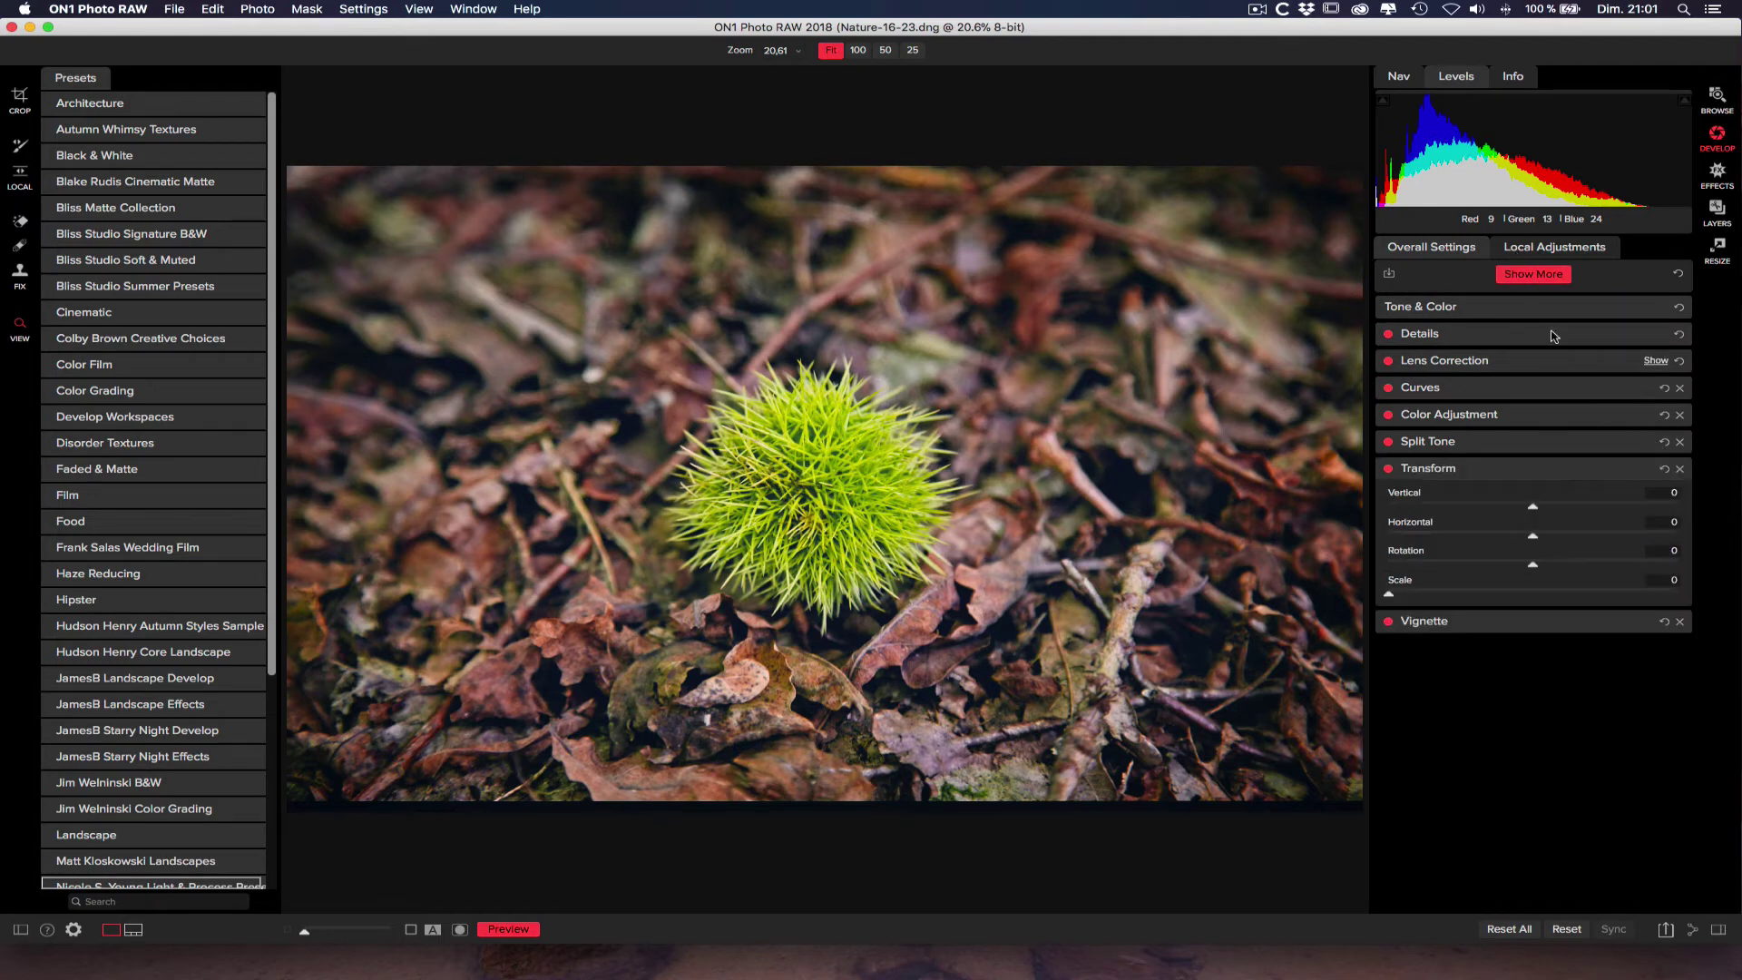
Step: Open the local adjustments with the adjustment brush active, and expand the Adjustment layer to review its settings and styles
click(1535, 251)
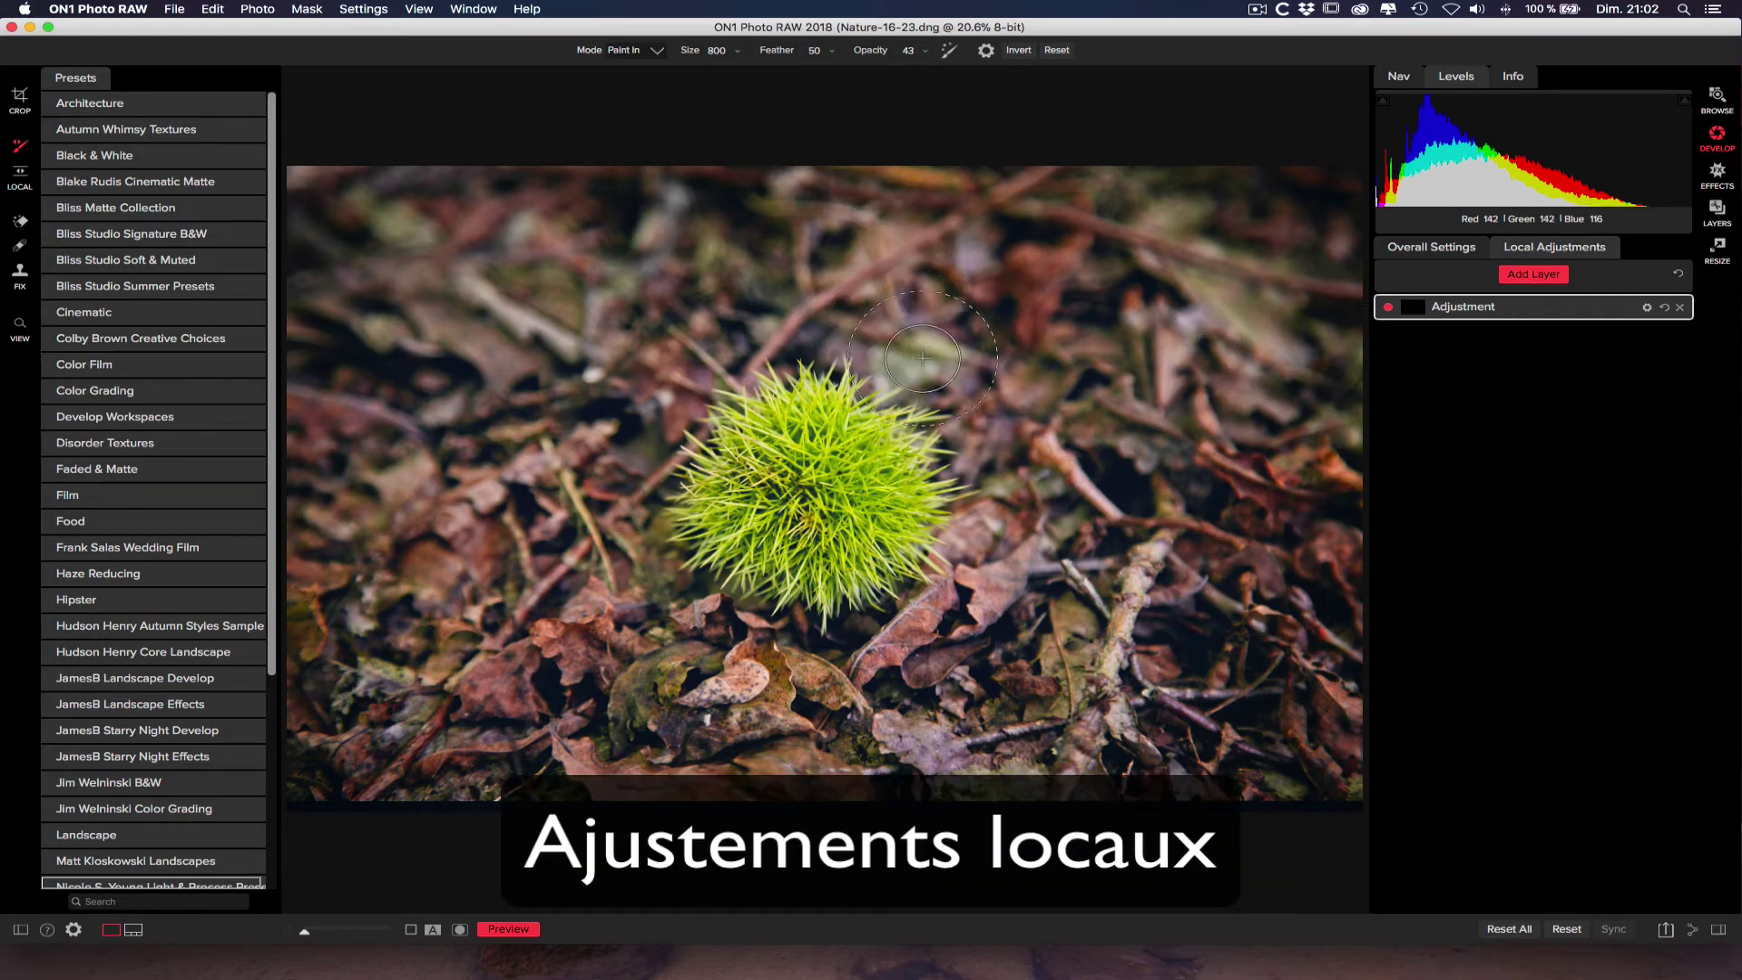
click(19, 172)
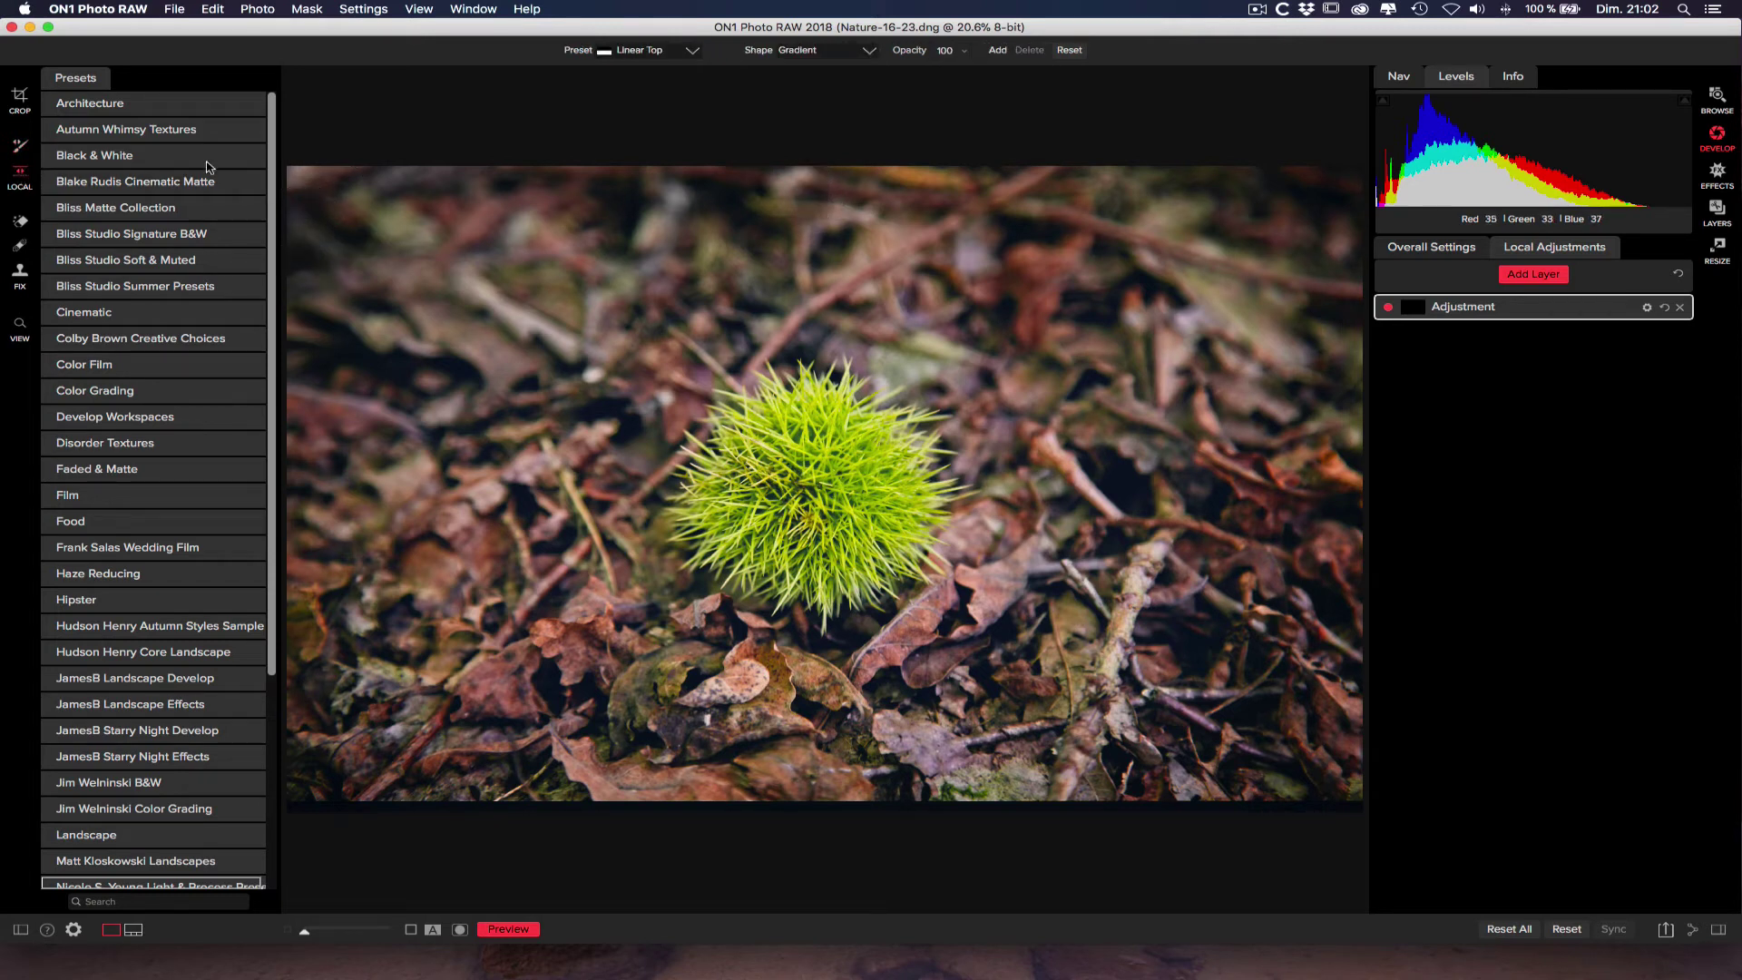
click(19, 148)
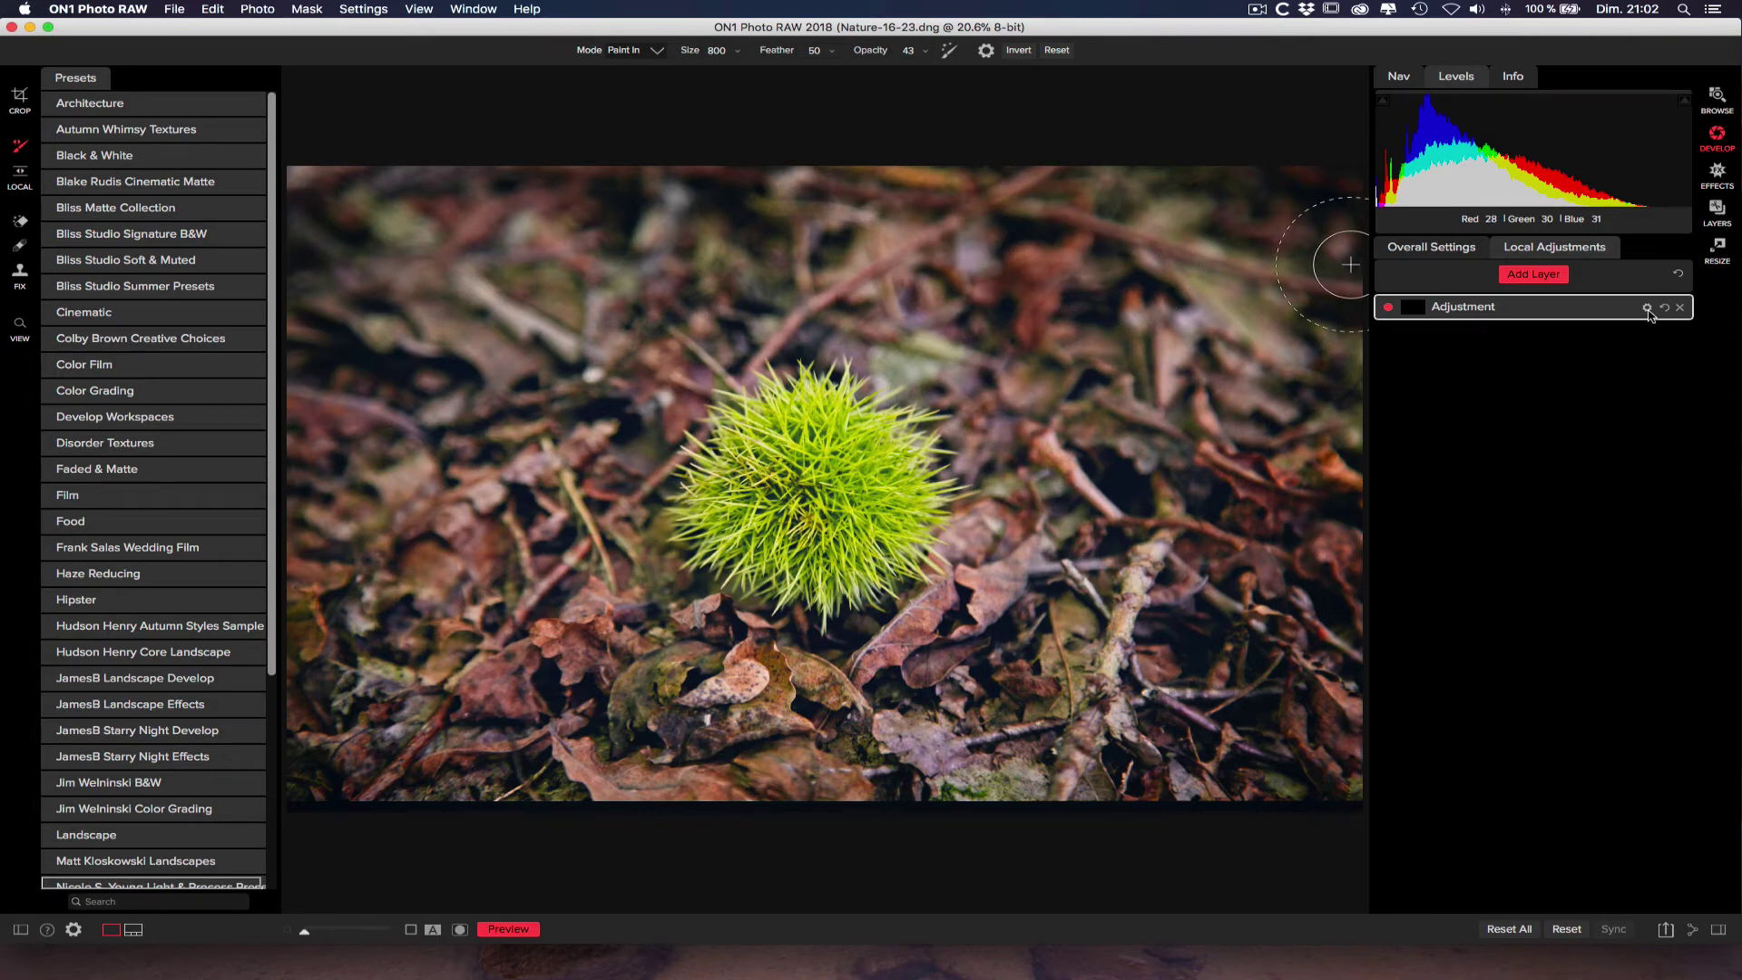
click(1580, 313)
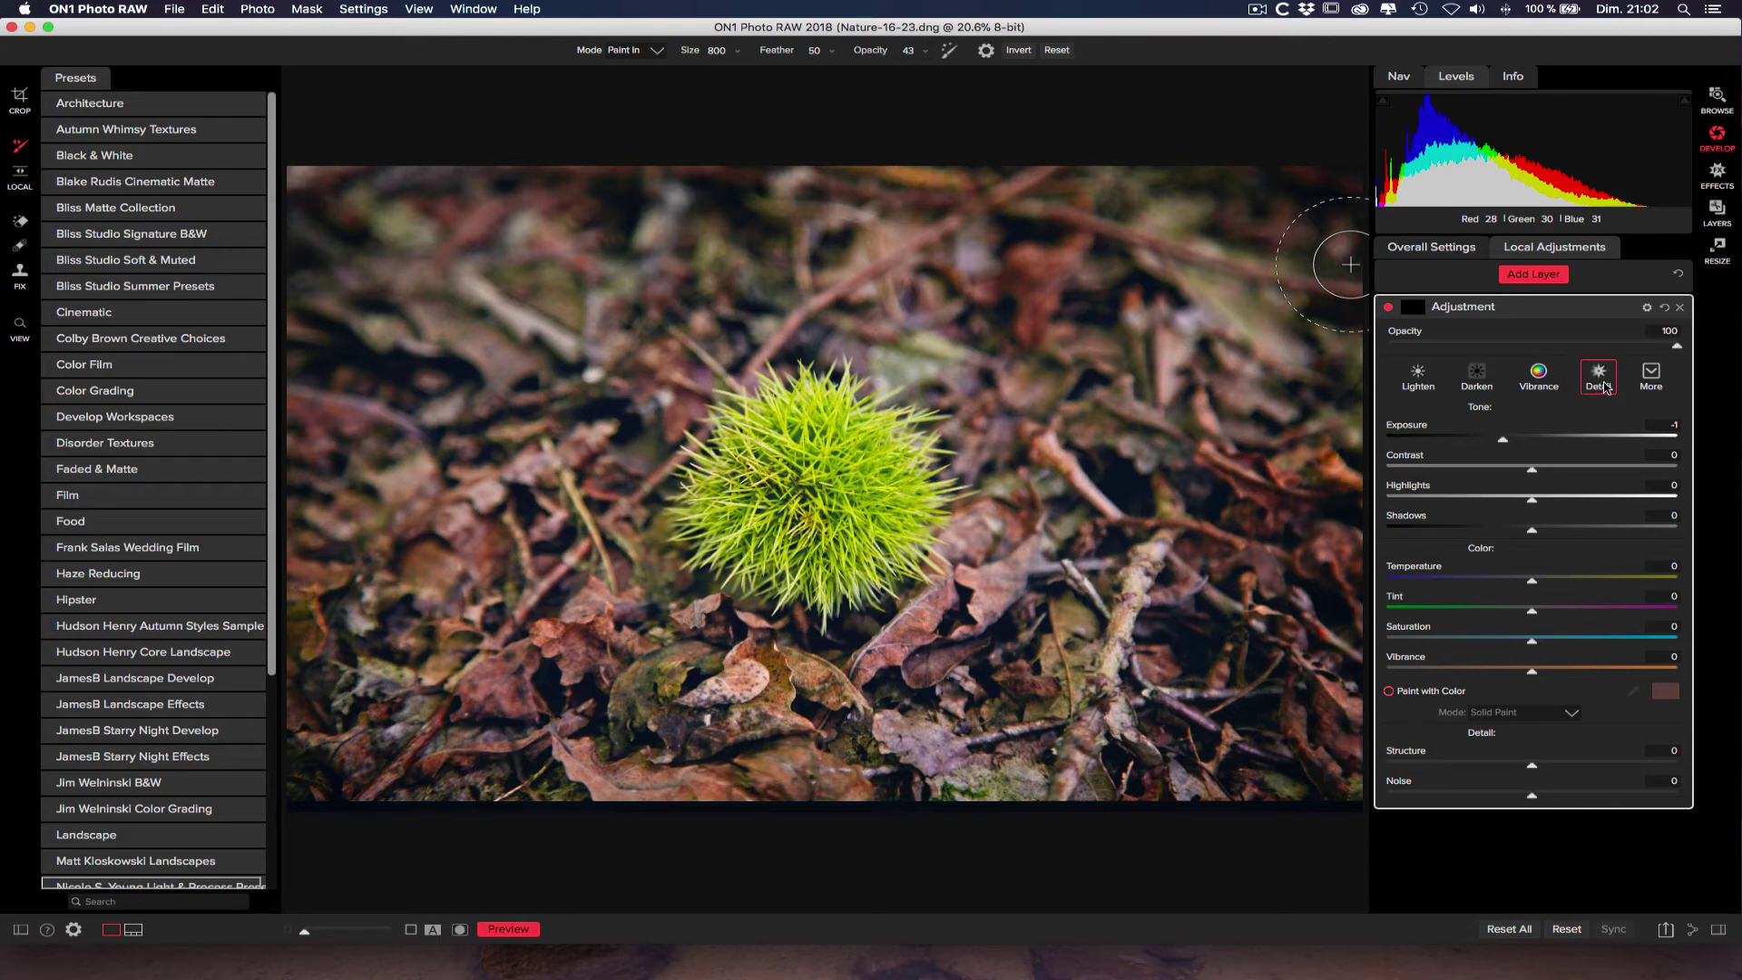
click(1651, 376)
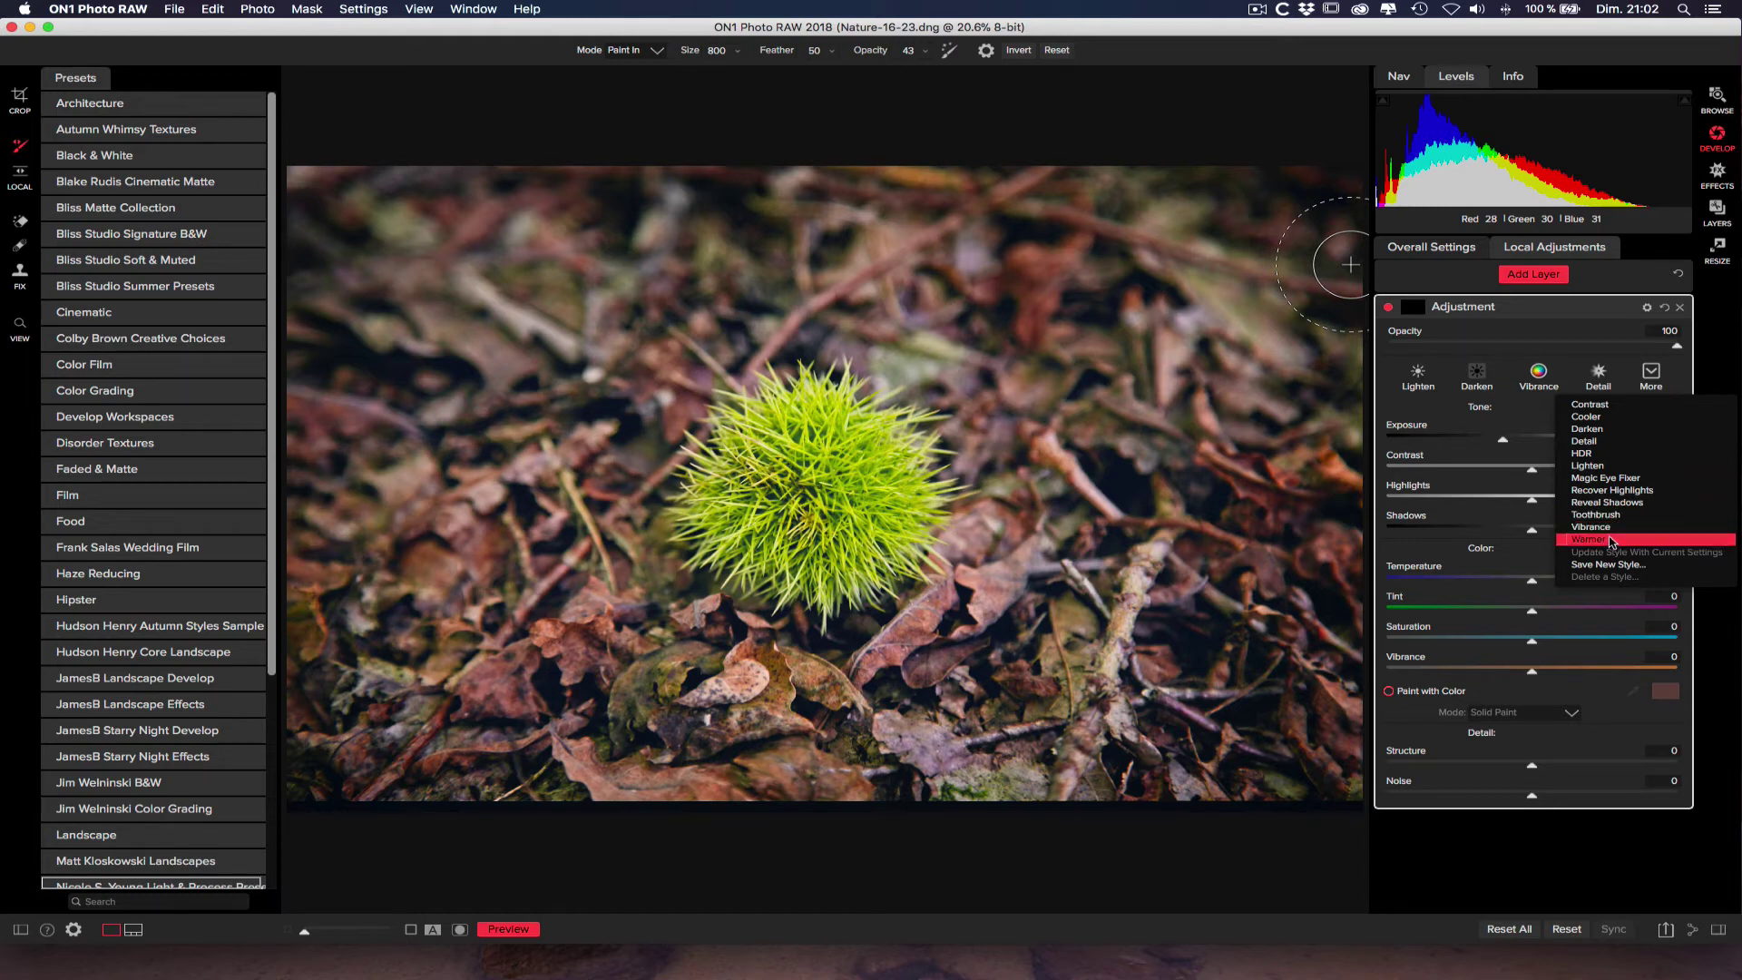
click(1437, 408)
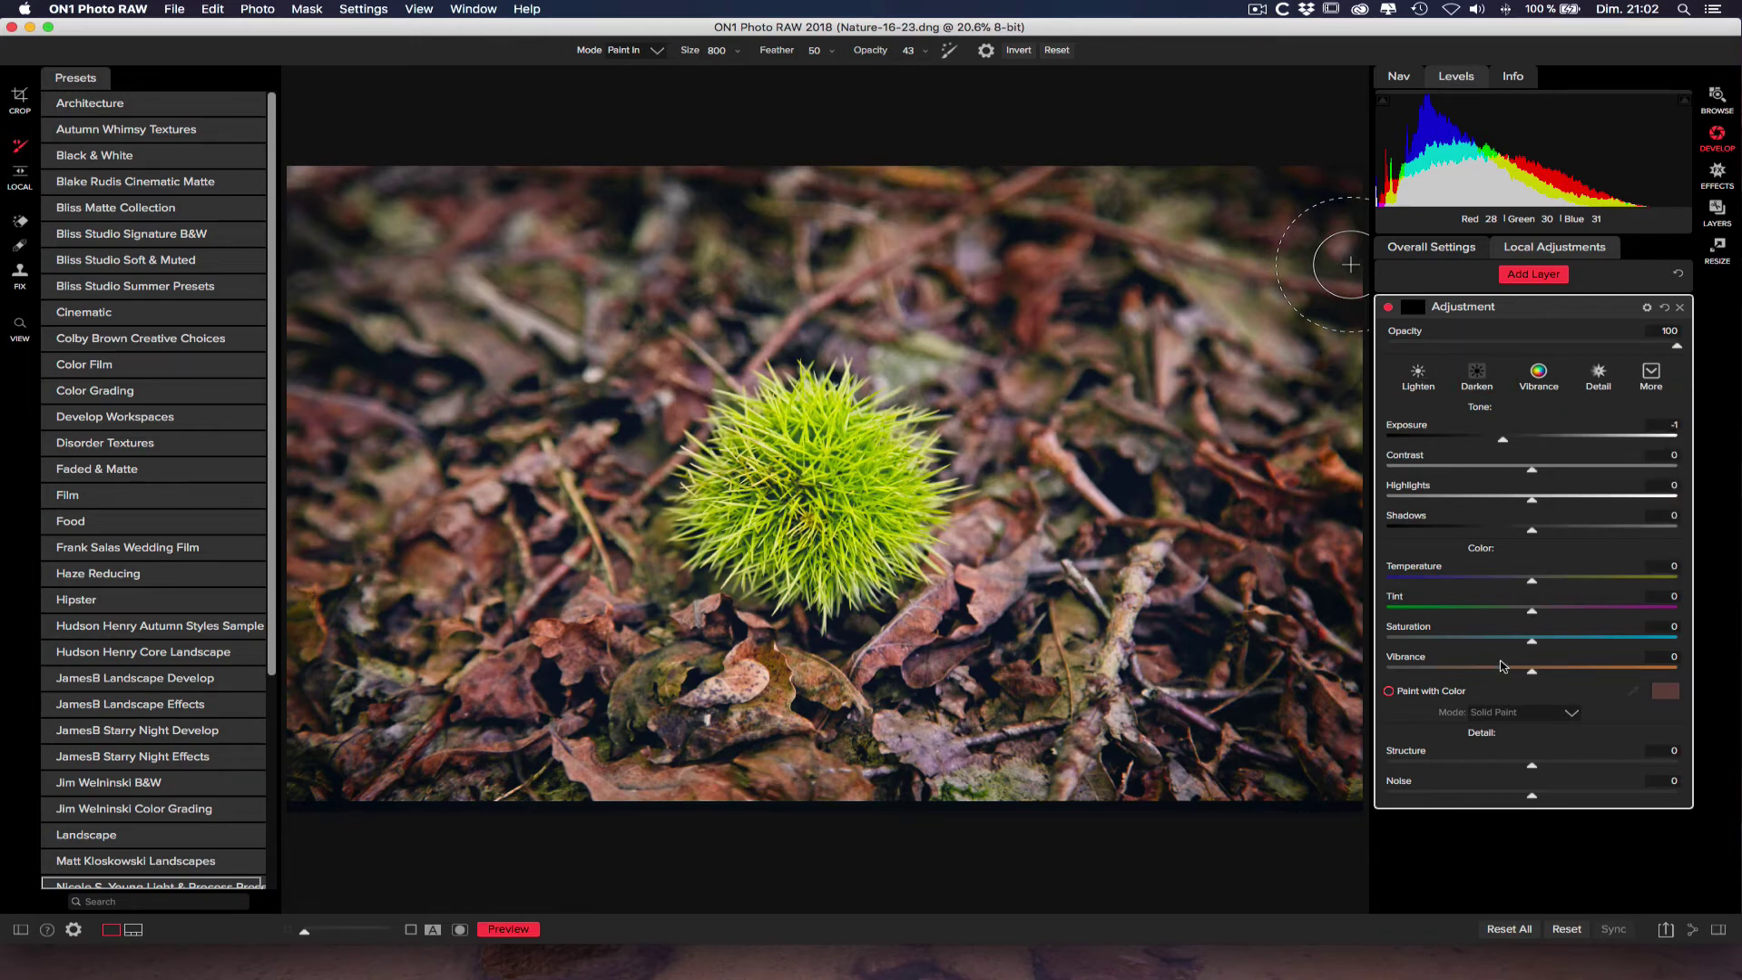
Step: Compare the Lighten, Vibrance and Detail styles on the local adjustment layer and apply Darken
click(1420, 380)
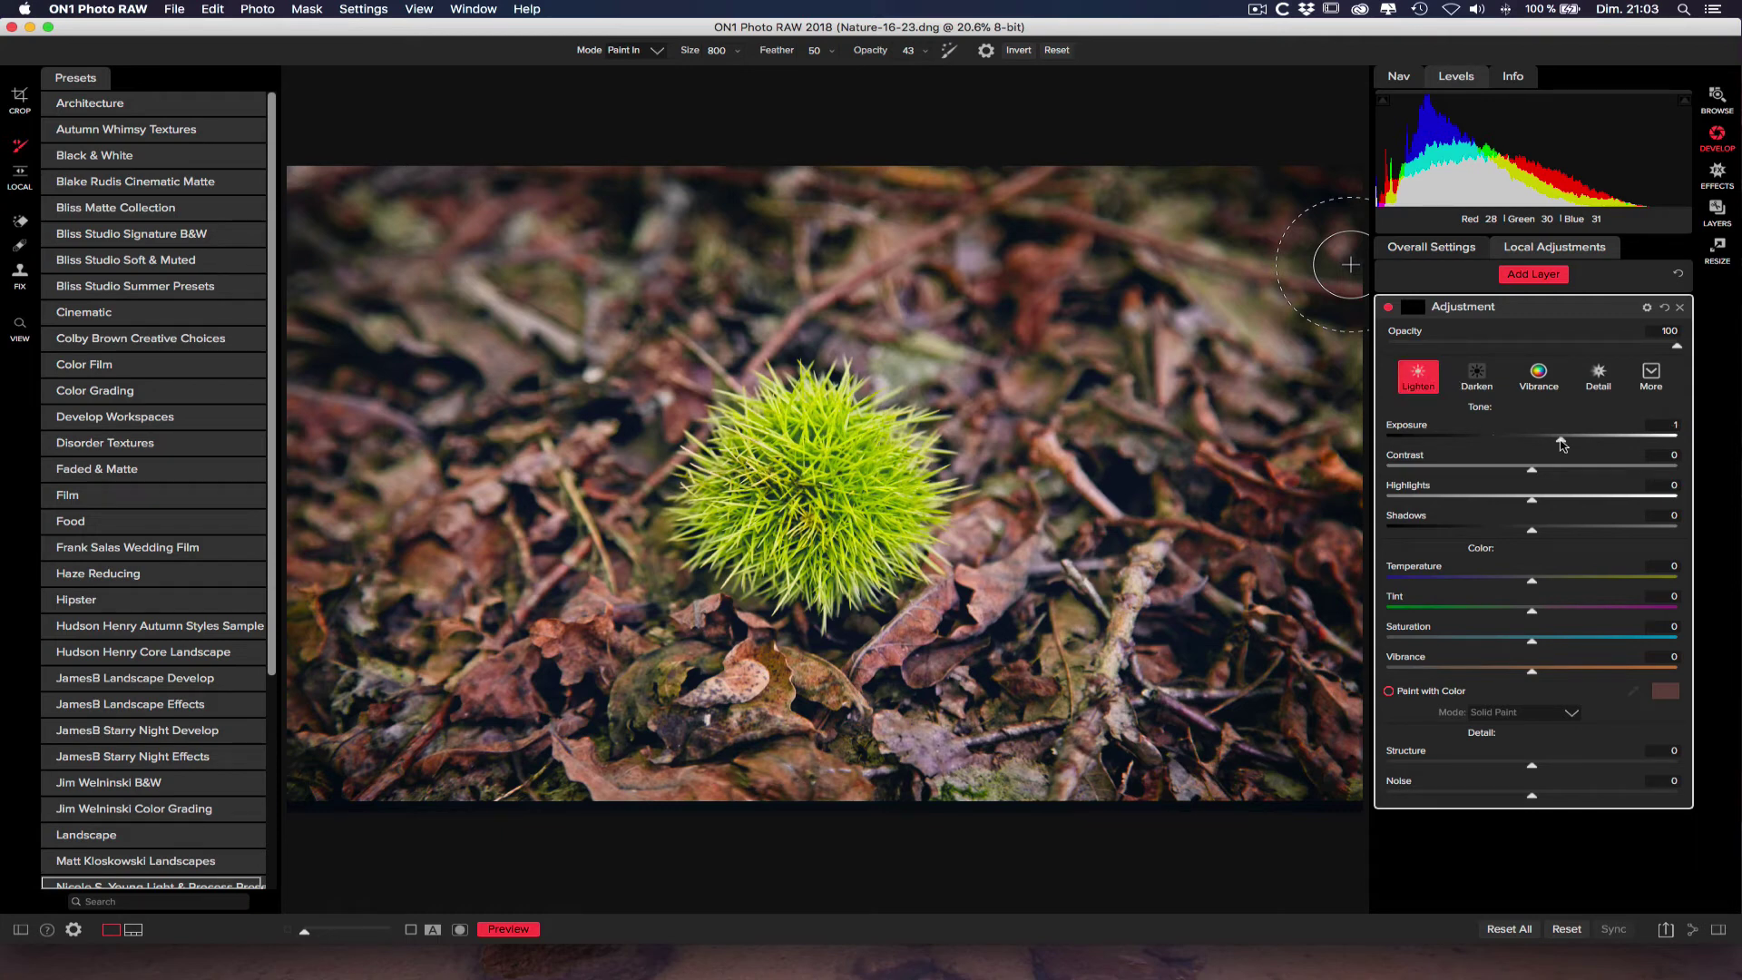
click(1660, 426)
click(1478, 380)
click(1539, 376)
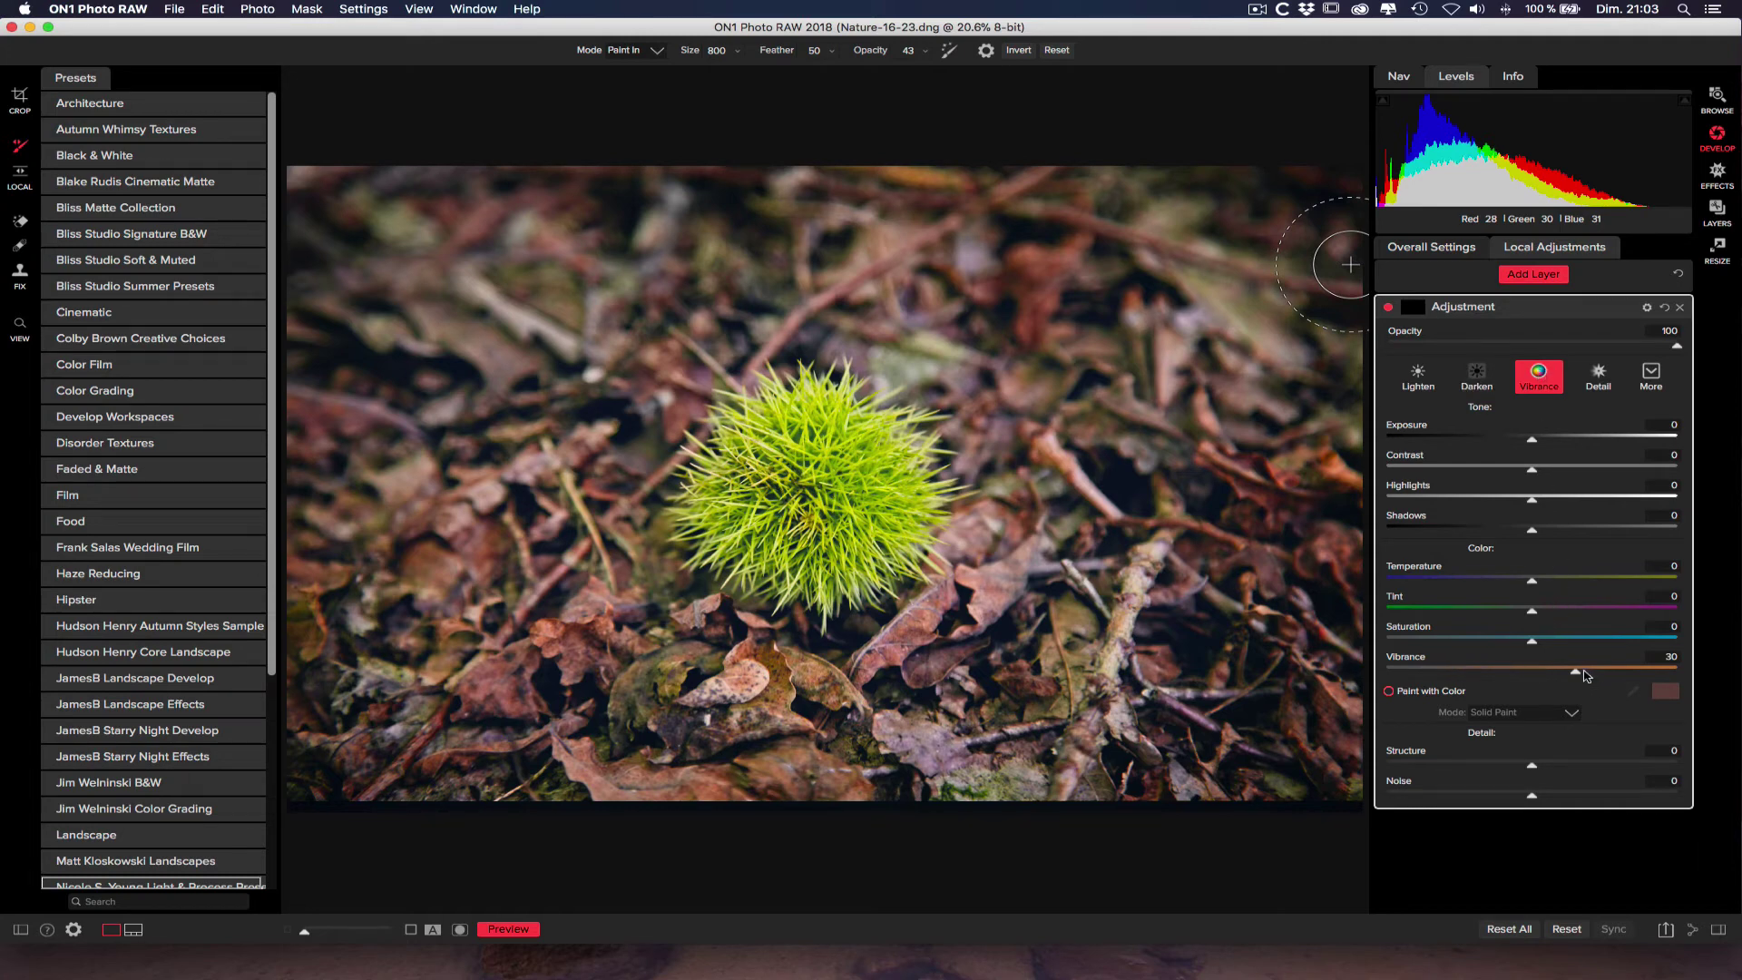
click(1590, 381)
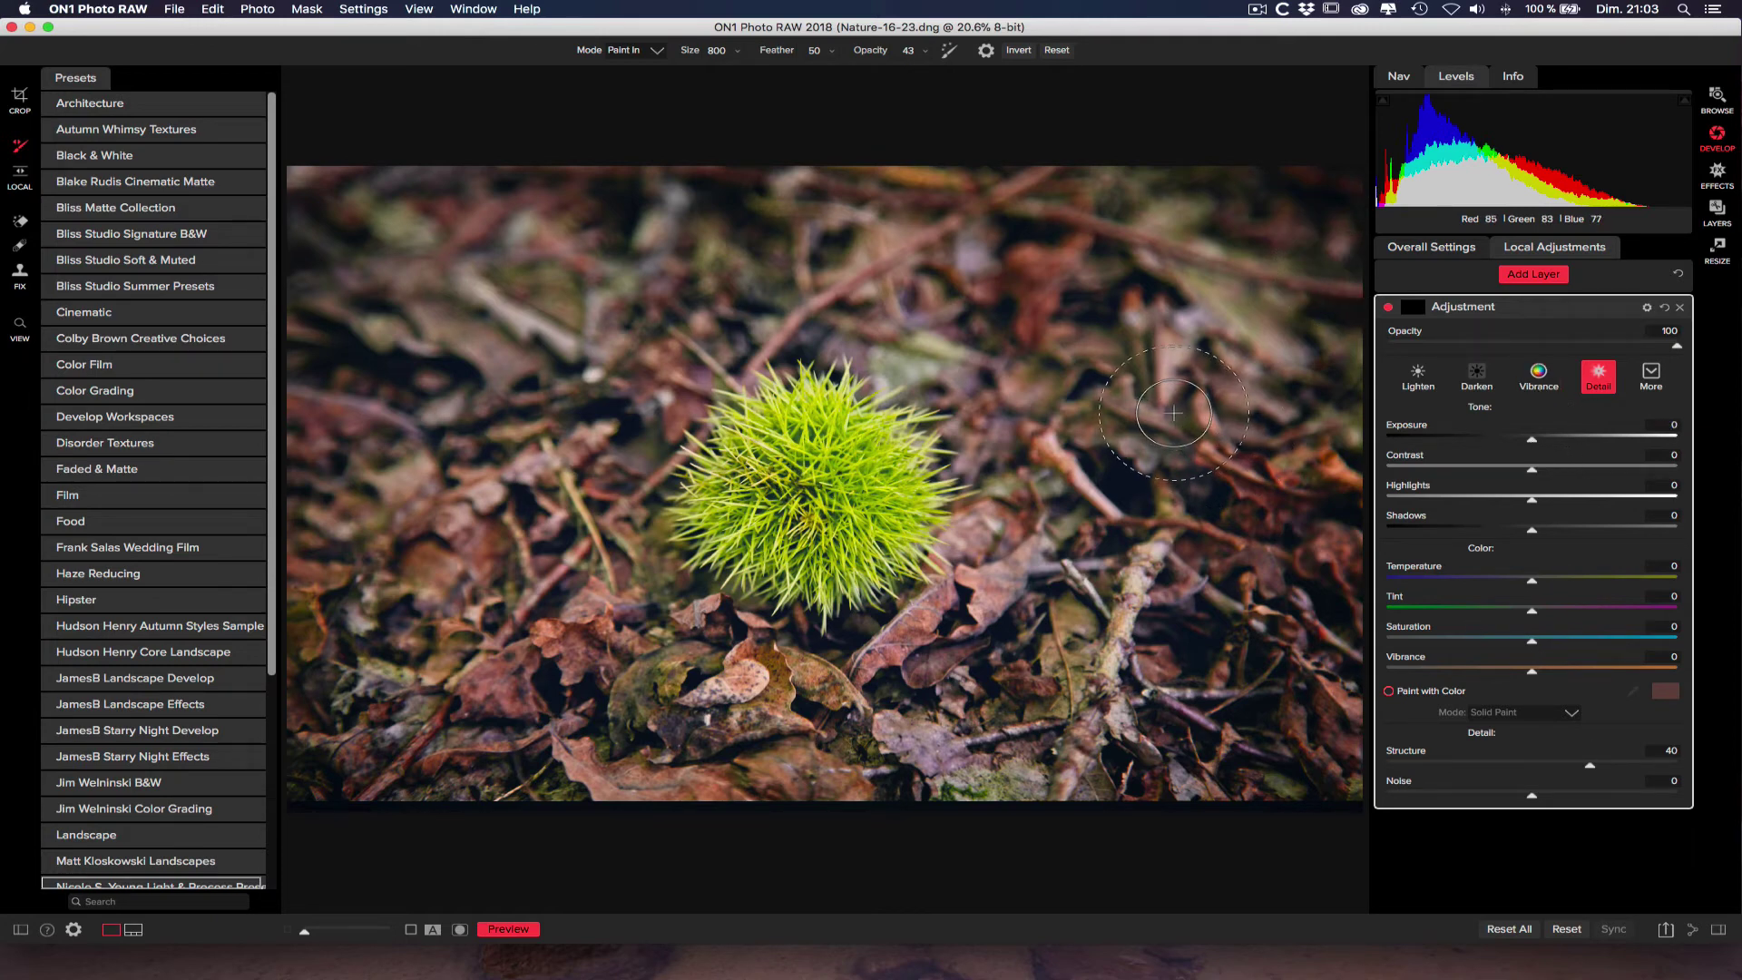
click(1472, 377)
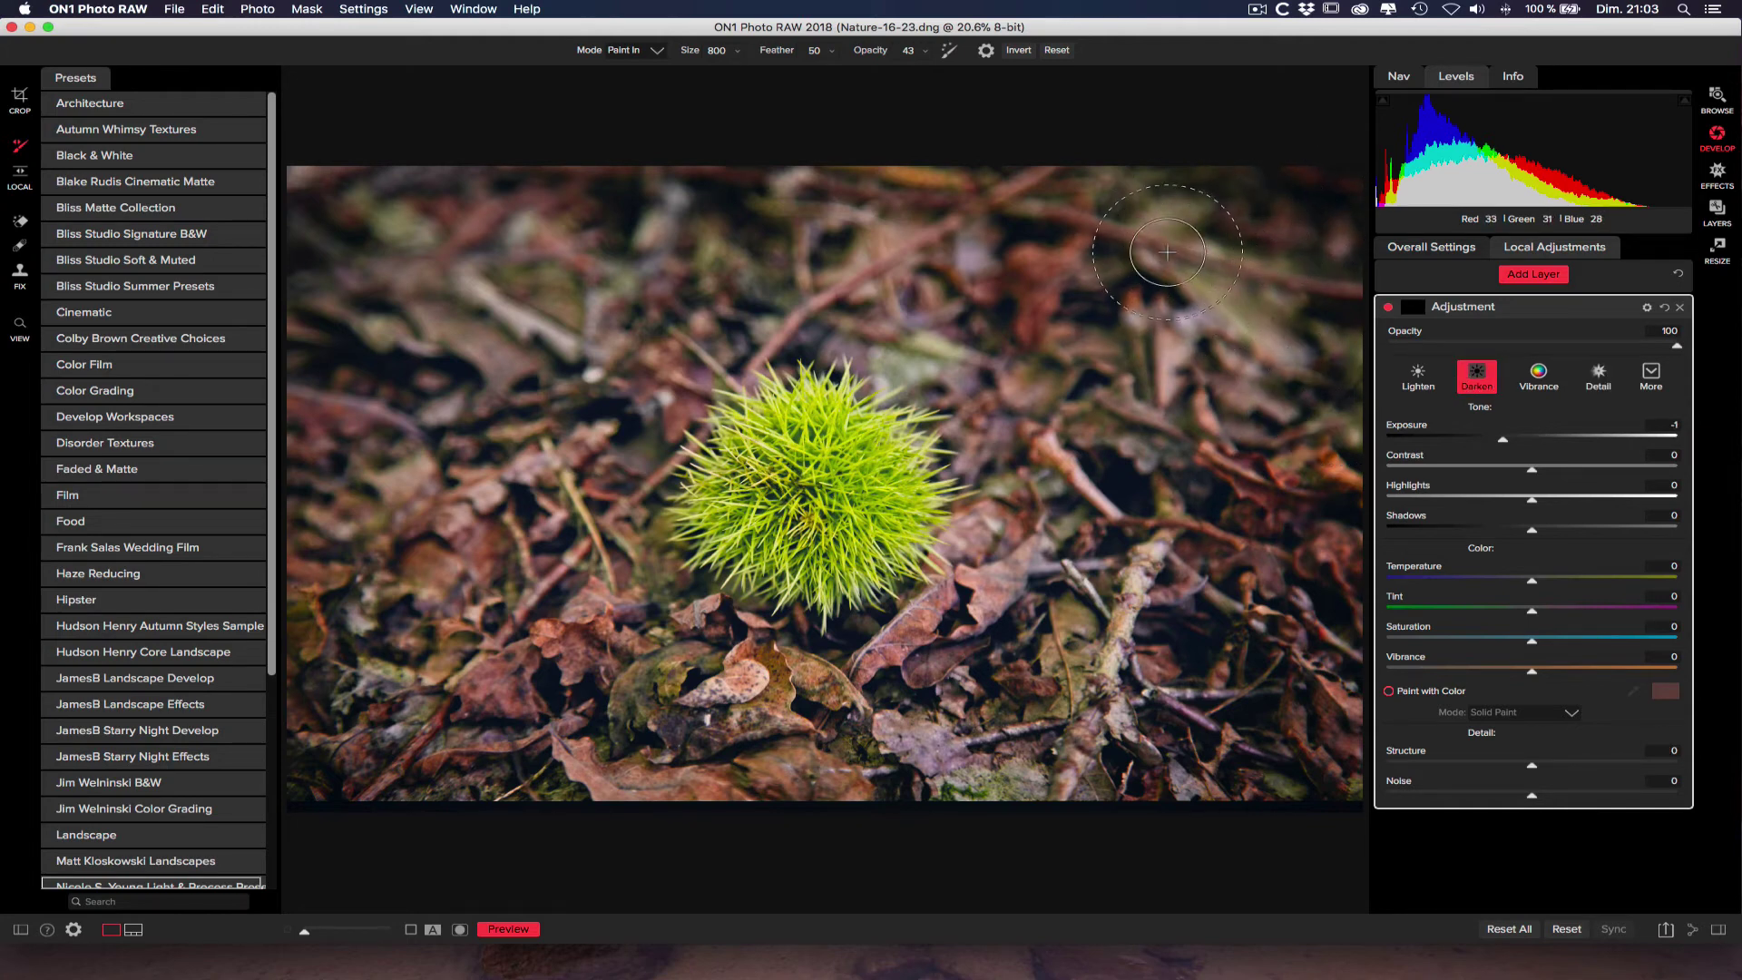
Step: Darken the photo's upper-right area with a Paint In brush of Size 1200, Feather 66 and Opacity 49, and check the mask
click(658, 52)
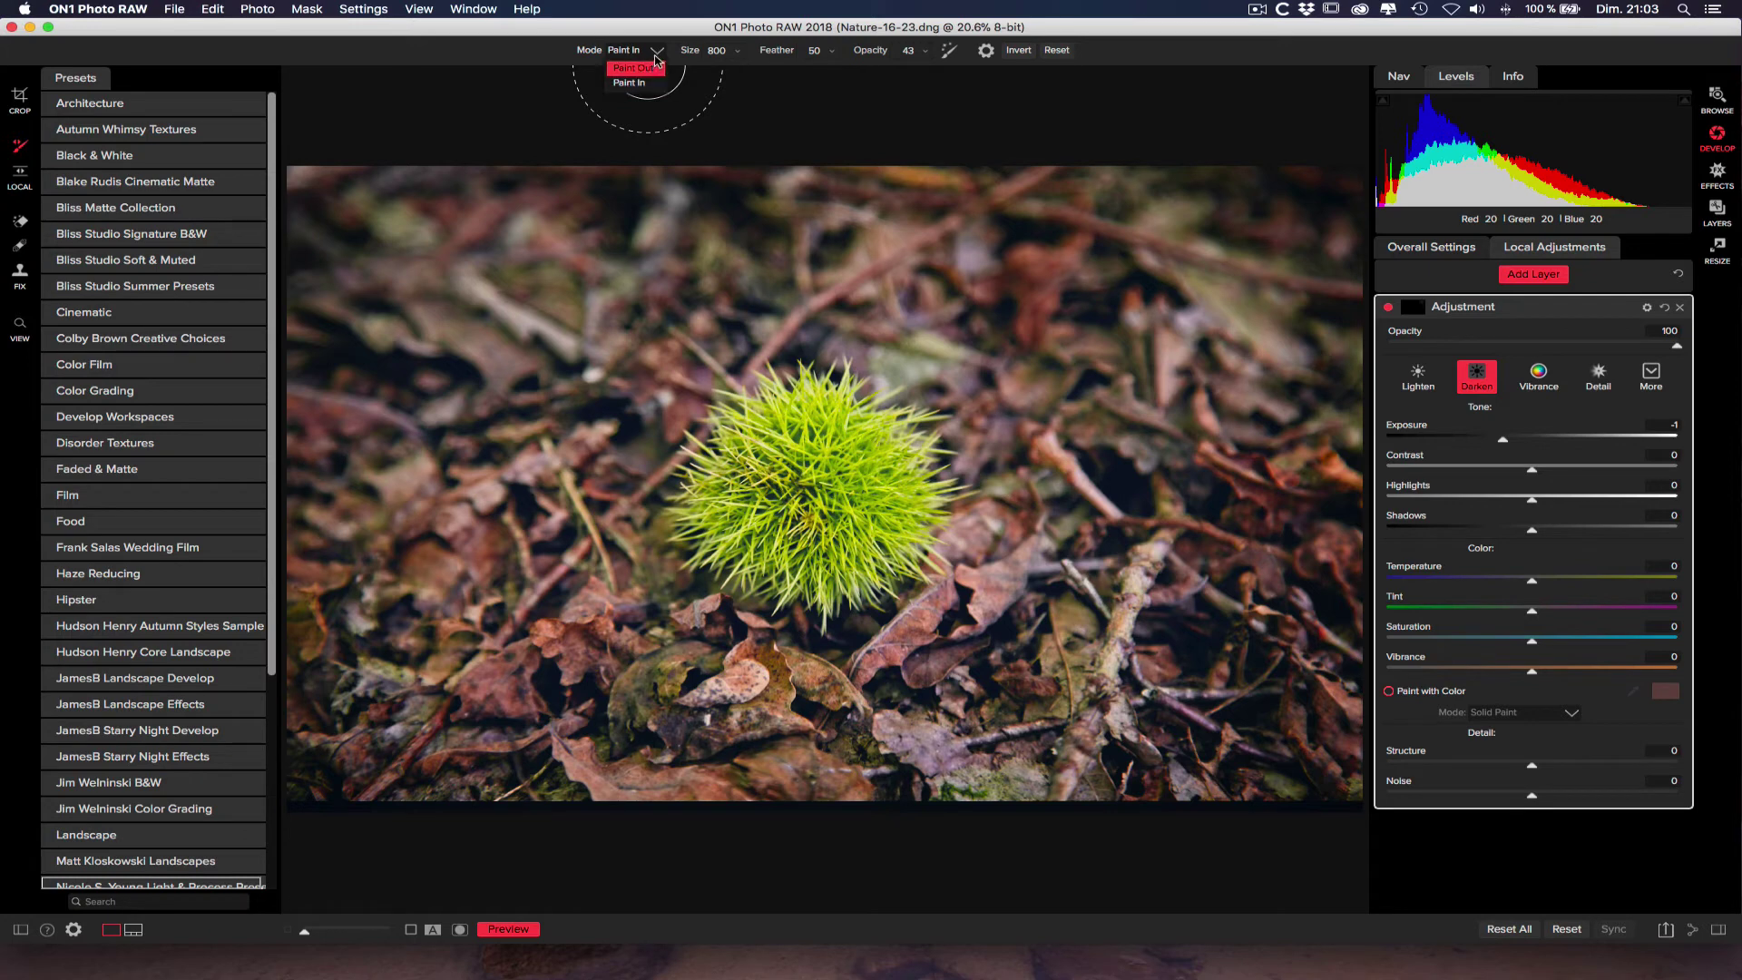
click(631, 83)
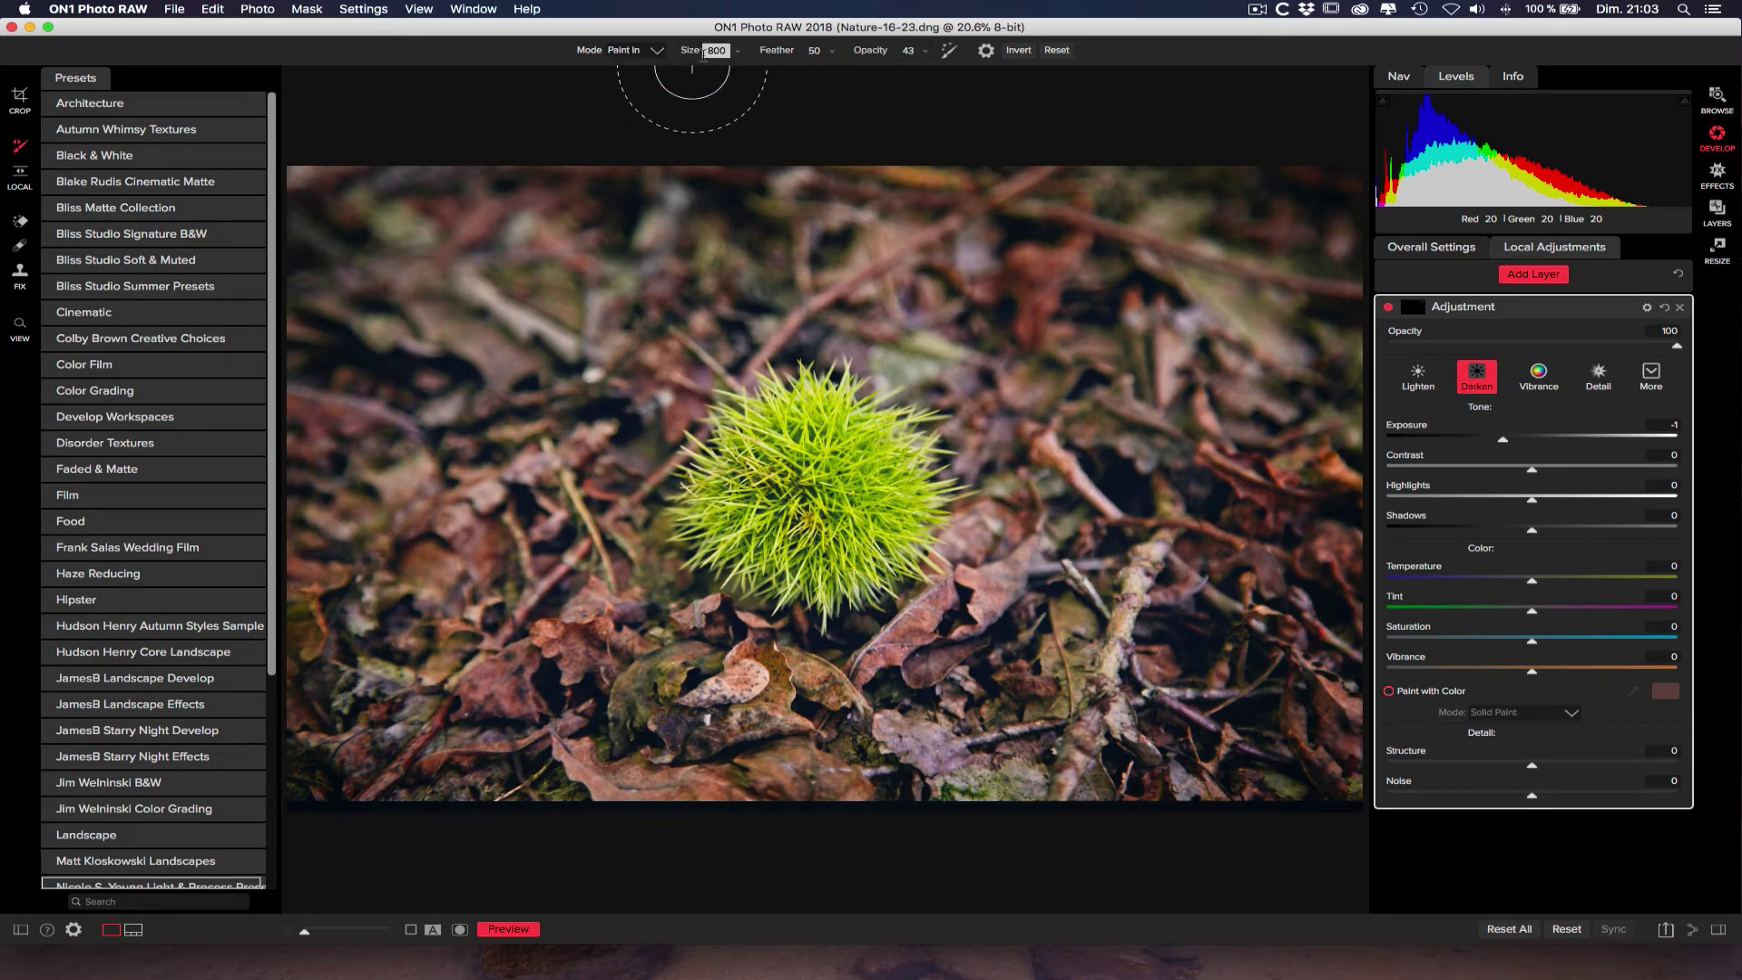
mouse_move(696, 52)
mouse_down()
mouse_move(800, 56)
mouse_move(780, 51)
mouse_up()
drag(870, 52, 867, 53)
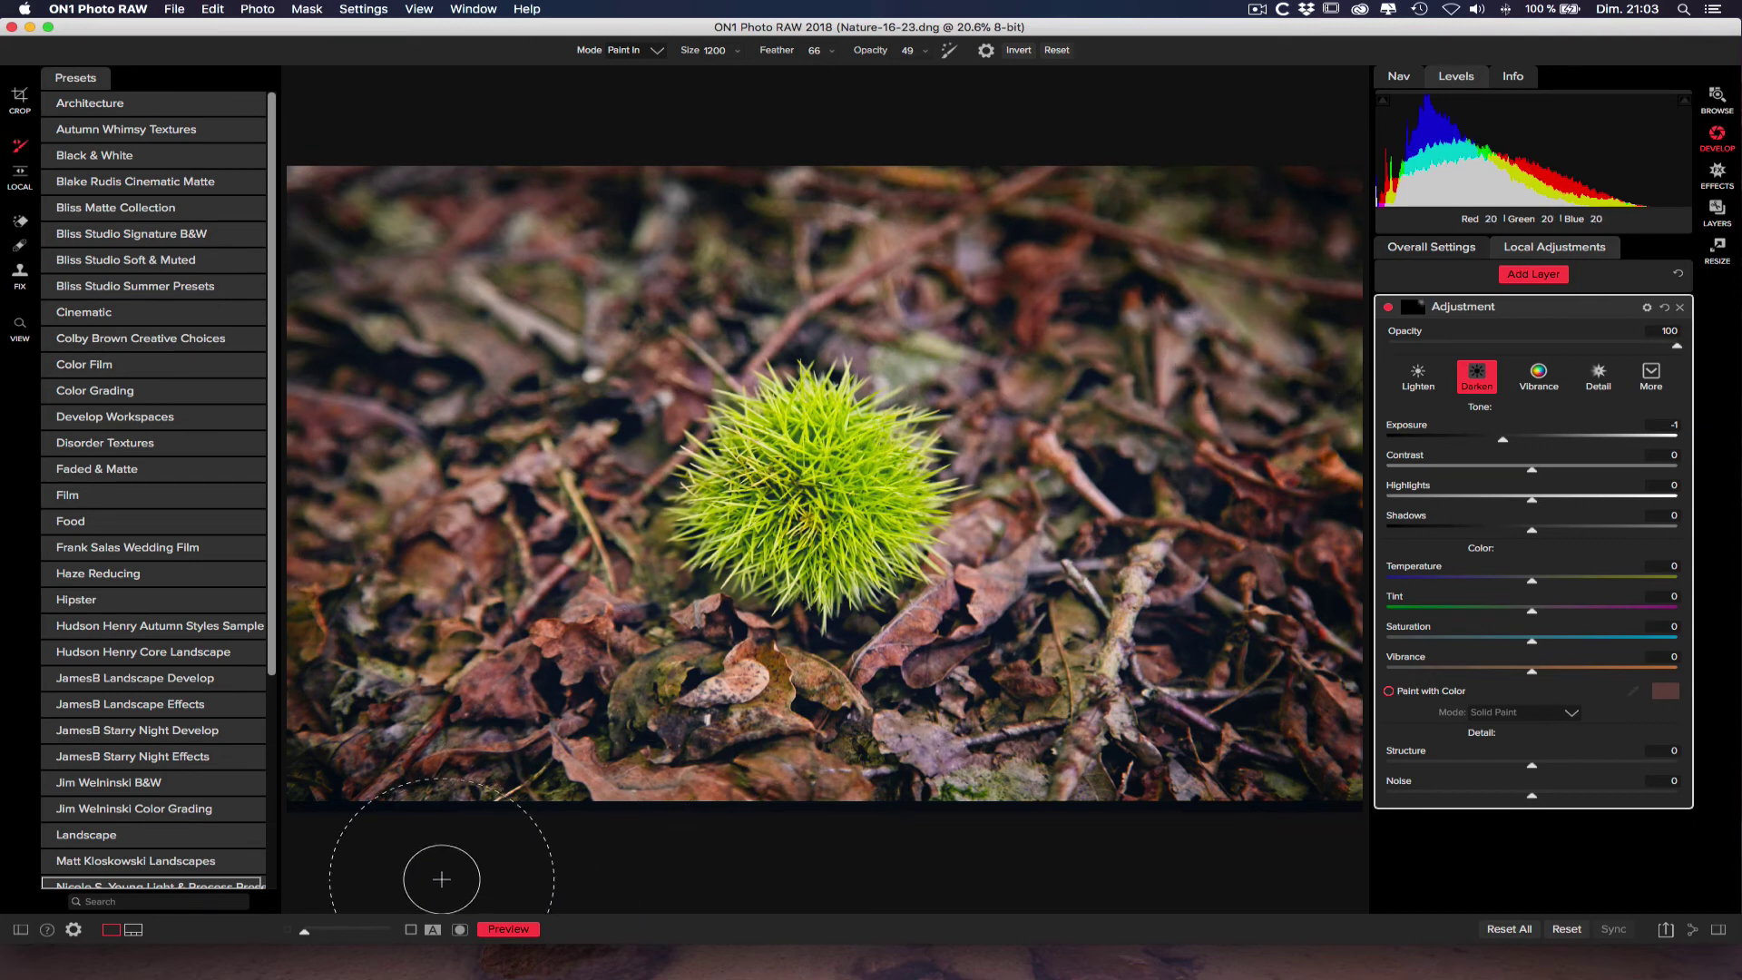
click(460, 929)
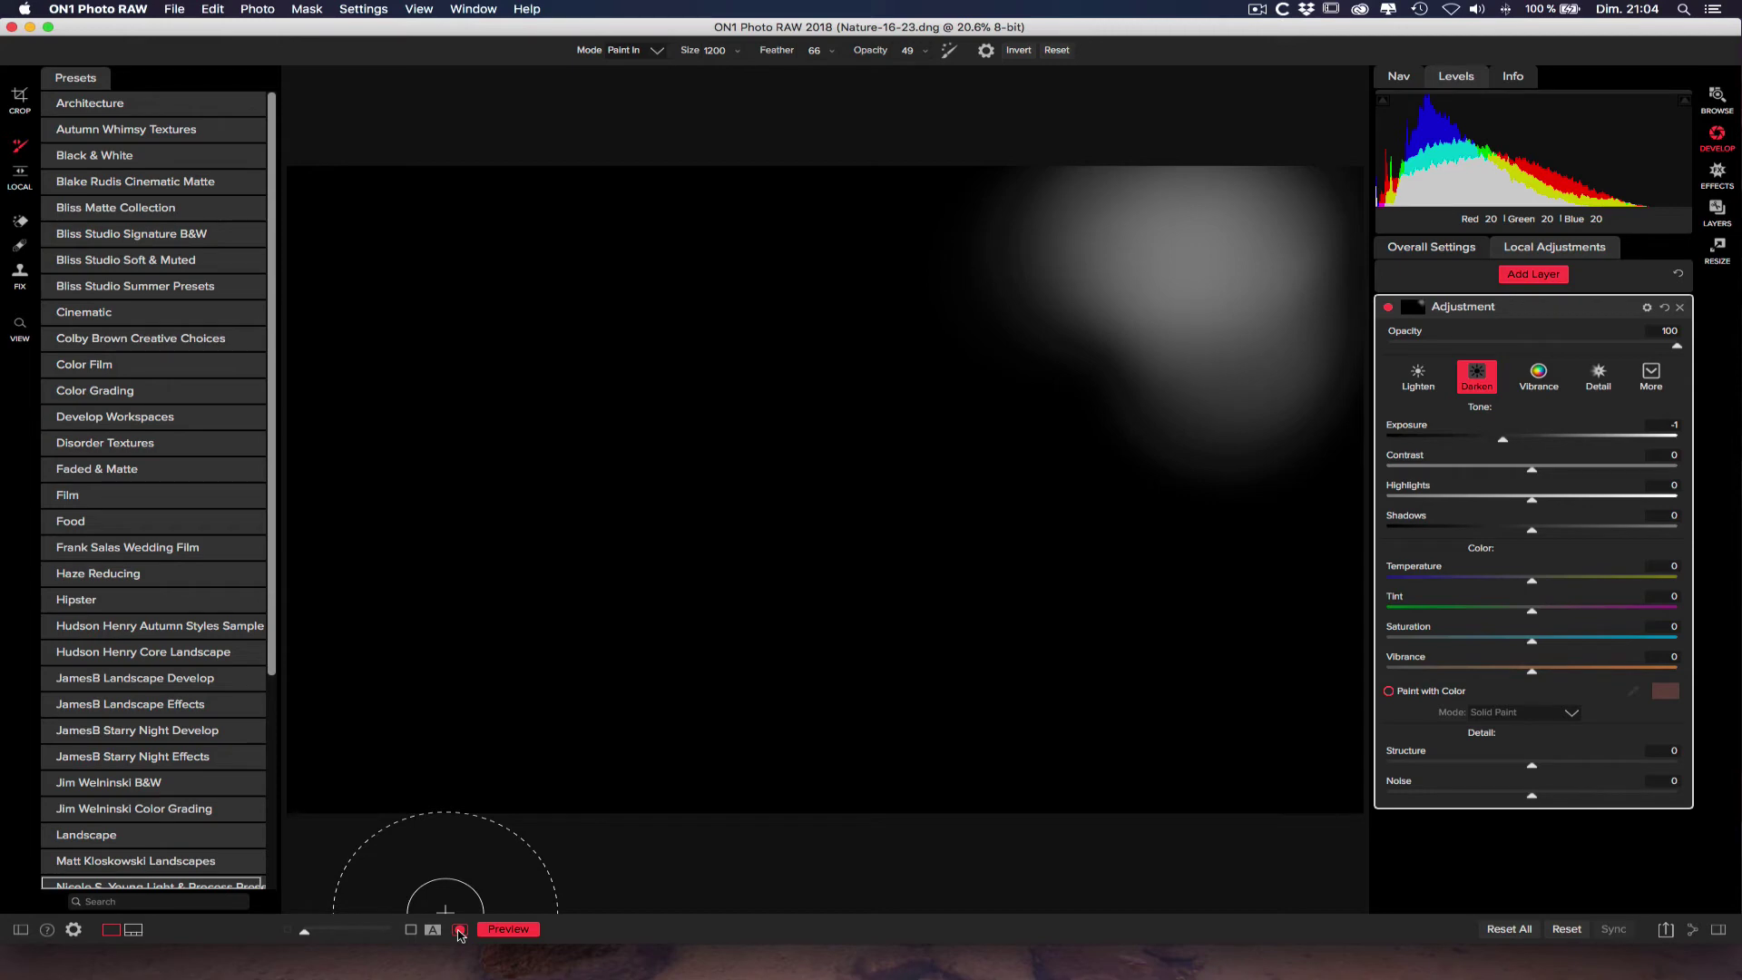
click(460, 930)
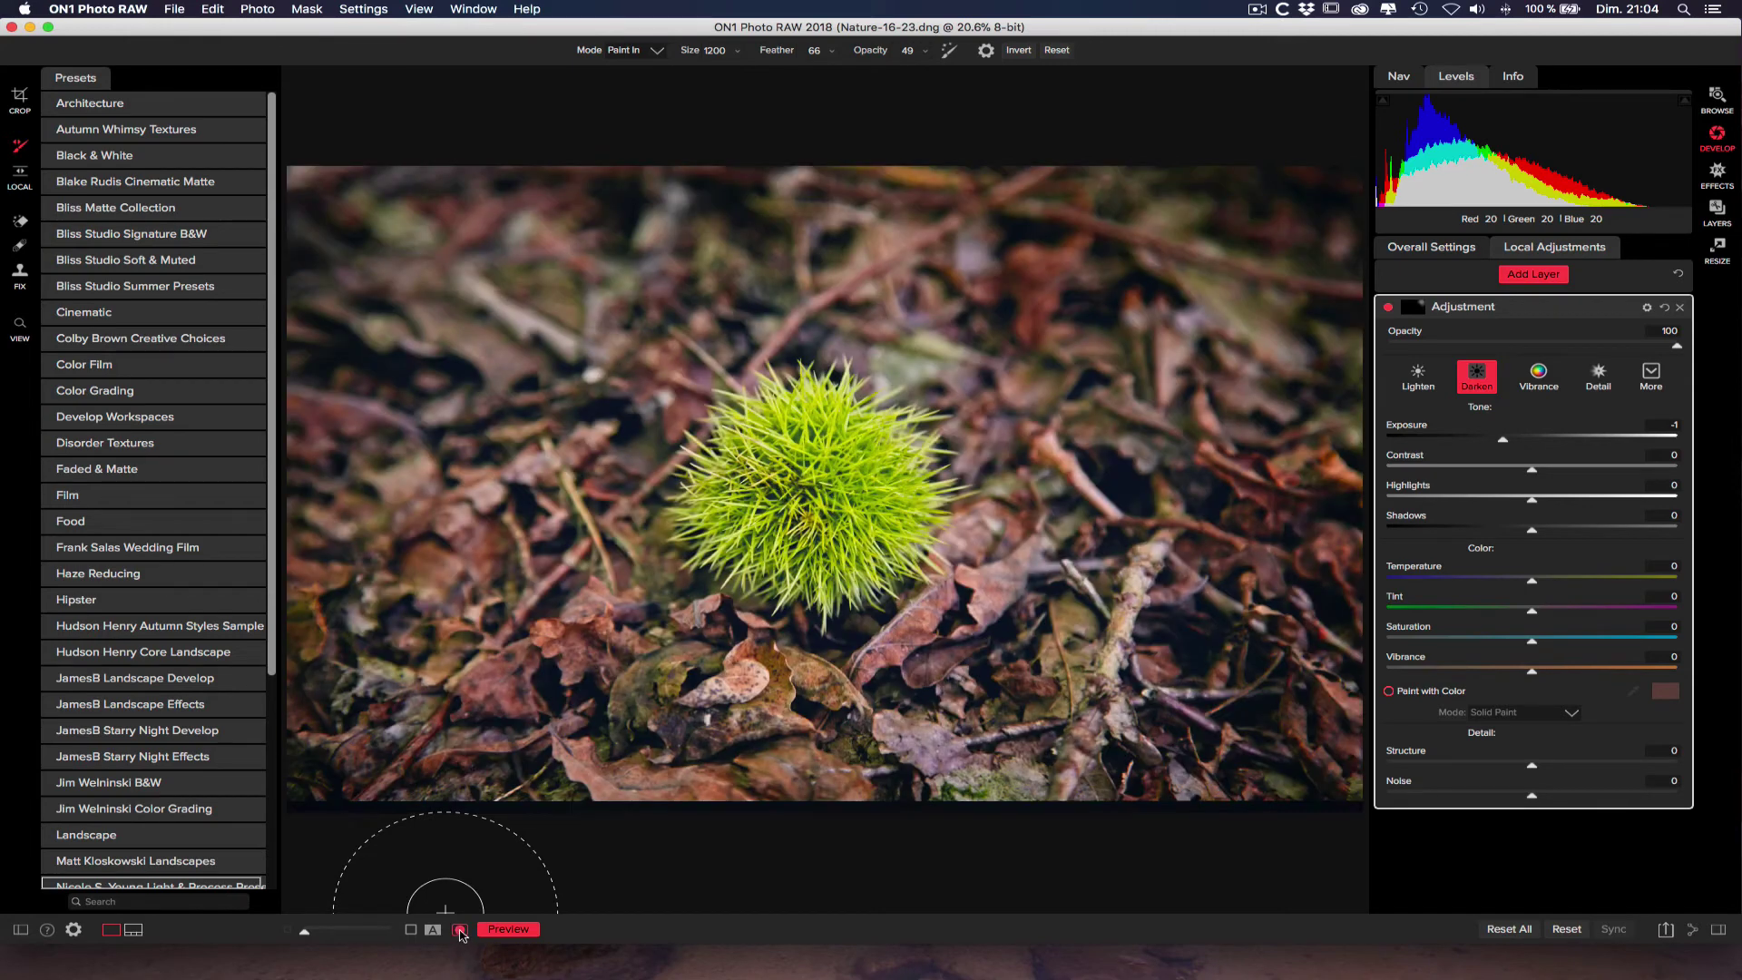
click(460, 930)
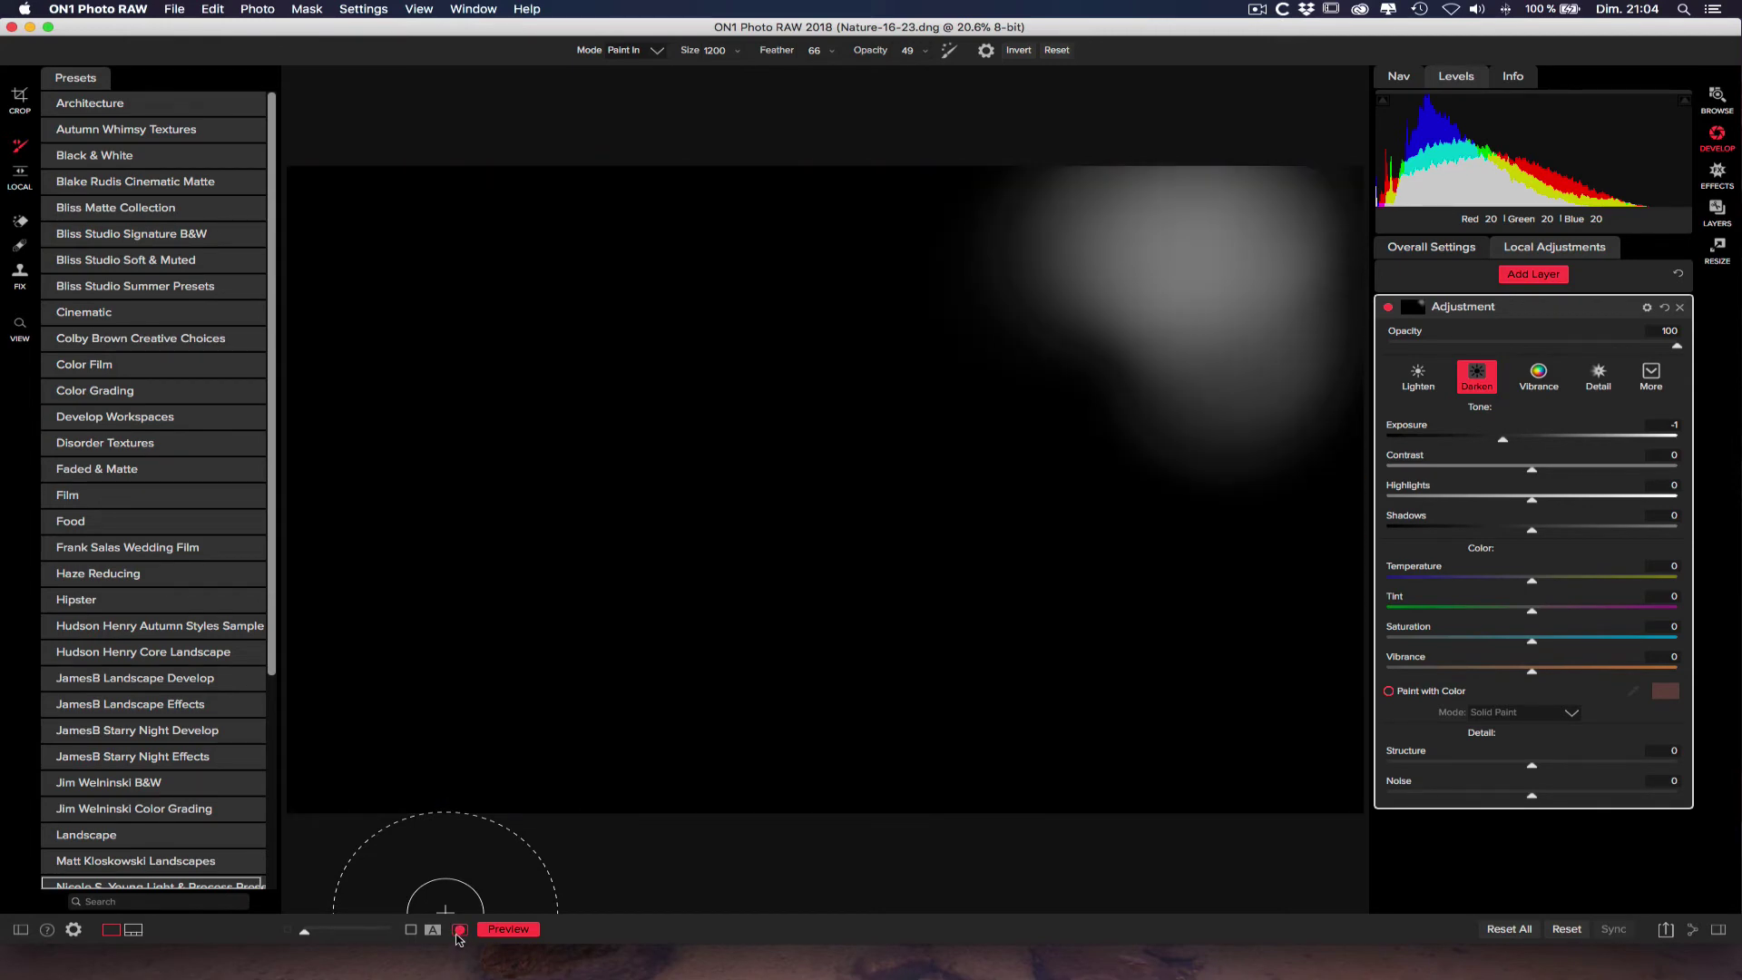
click(460, 930)
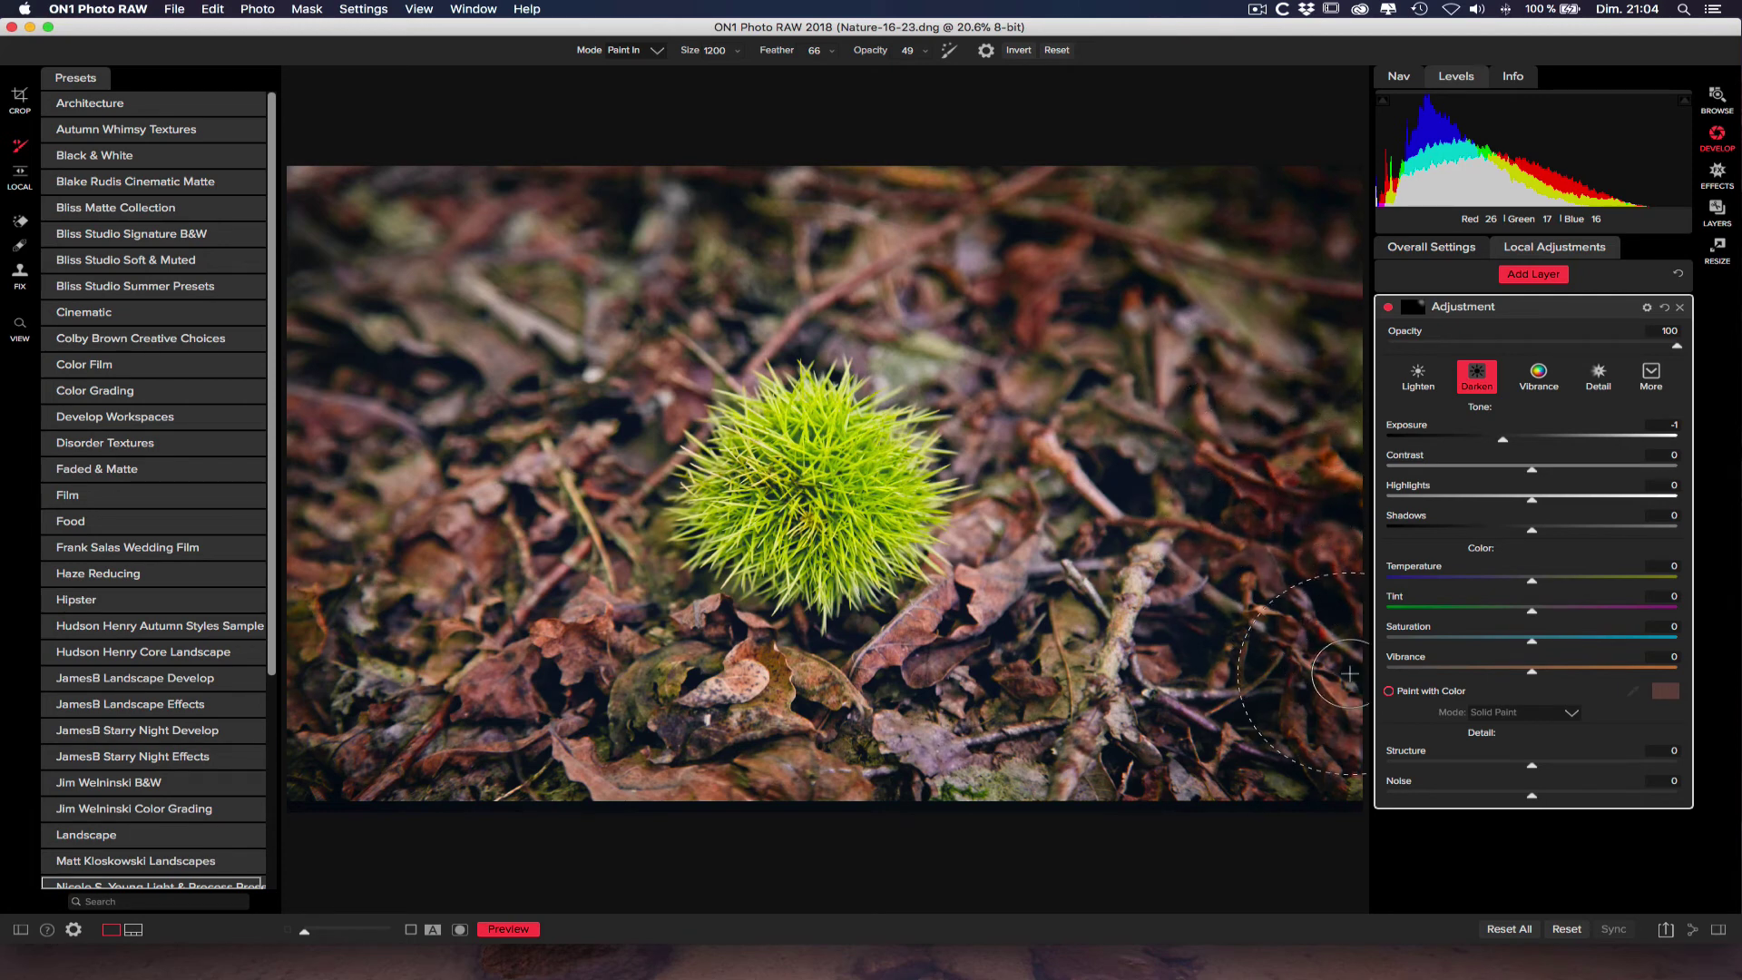
Step: Paint the Darken adjustment along the remaining edges of the photo around the burr, evening out the left side in mask view
mouse_move(1082, 759)
mouse_down()
mouse_move(1077, 645)
mouse_move(1116, 615)
mouse_up()
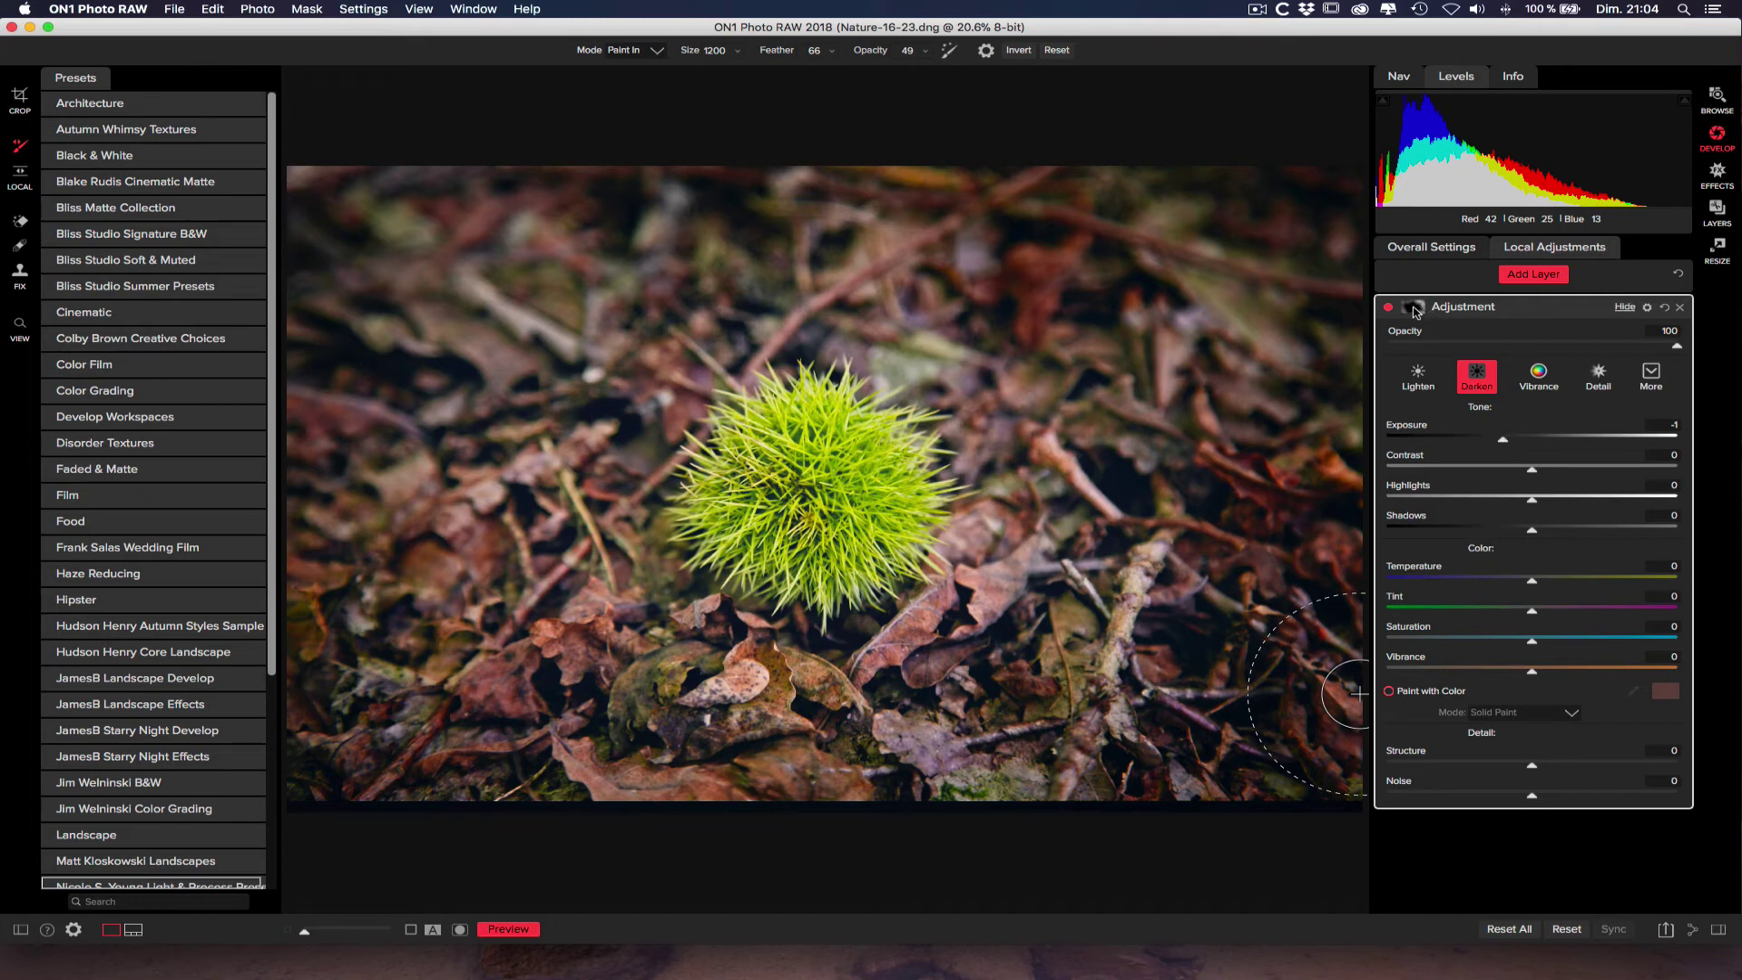
click(460, 929)
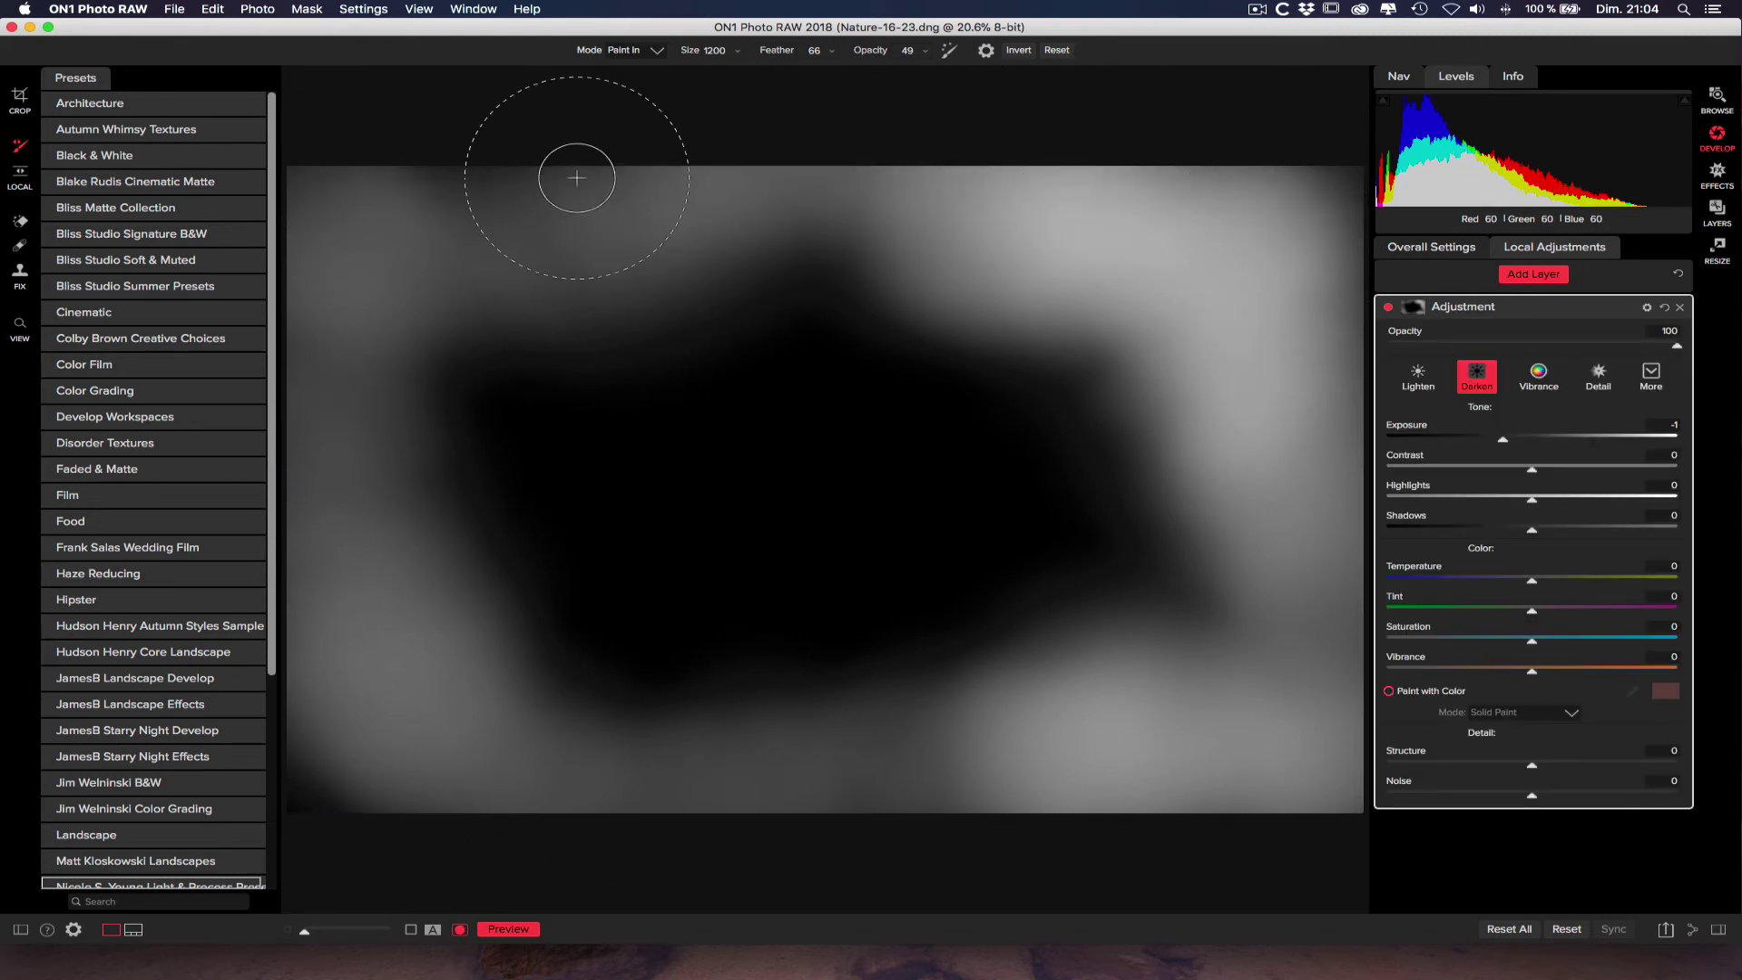
mouse_move(350, 184)
mouse_down()
mouse_move(309, 256)
mouse_move(294, 462)
mouse_move(291, 669)
mouse_move(324, 775)
mouse_move(870, 822)
mouse_move(1223, 779)
mouse_move(1320, 724)
mouse_move(1349, 753)
mouse_move(1322, 125)
mouse_move(986, 135)
mouse_move(645, 184)
mouse_move(411, 164)
mouse_move(239, 253)
mouse_move(248, 451)
mouse_move(331, 759)
mouse_move(310, 753)
mouse_move(376, 898)
mouse_up()
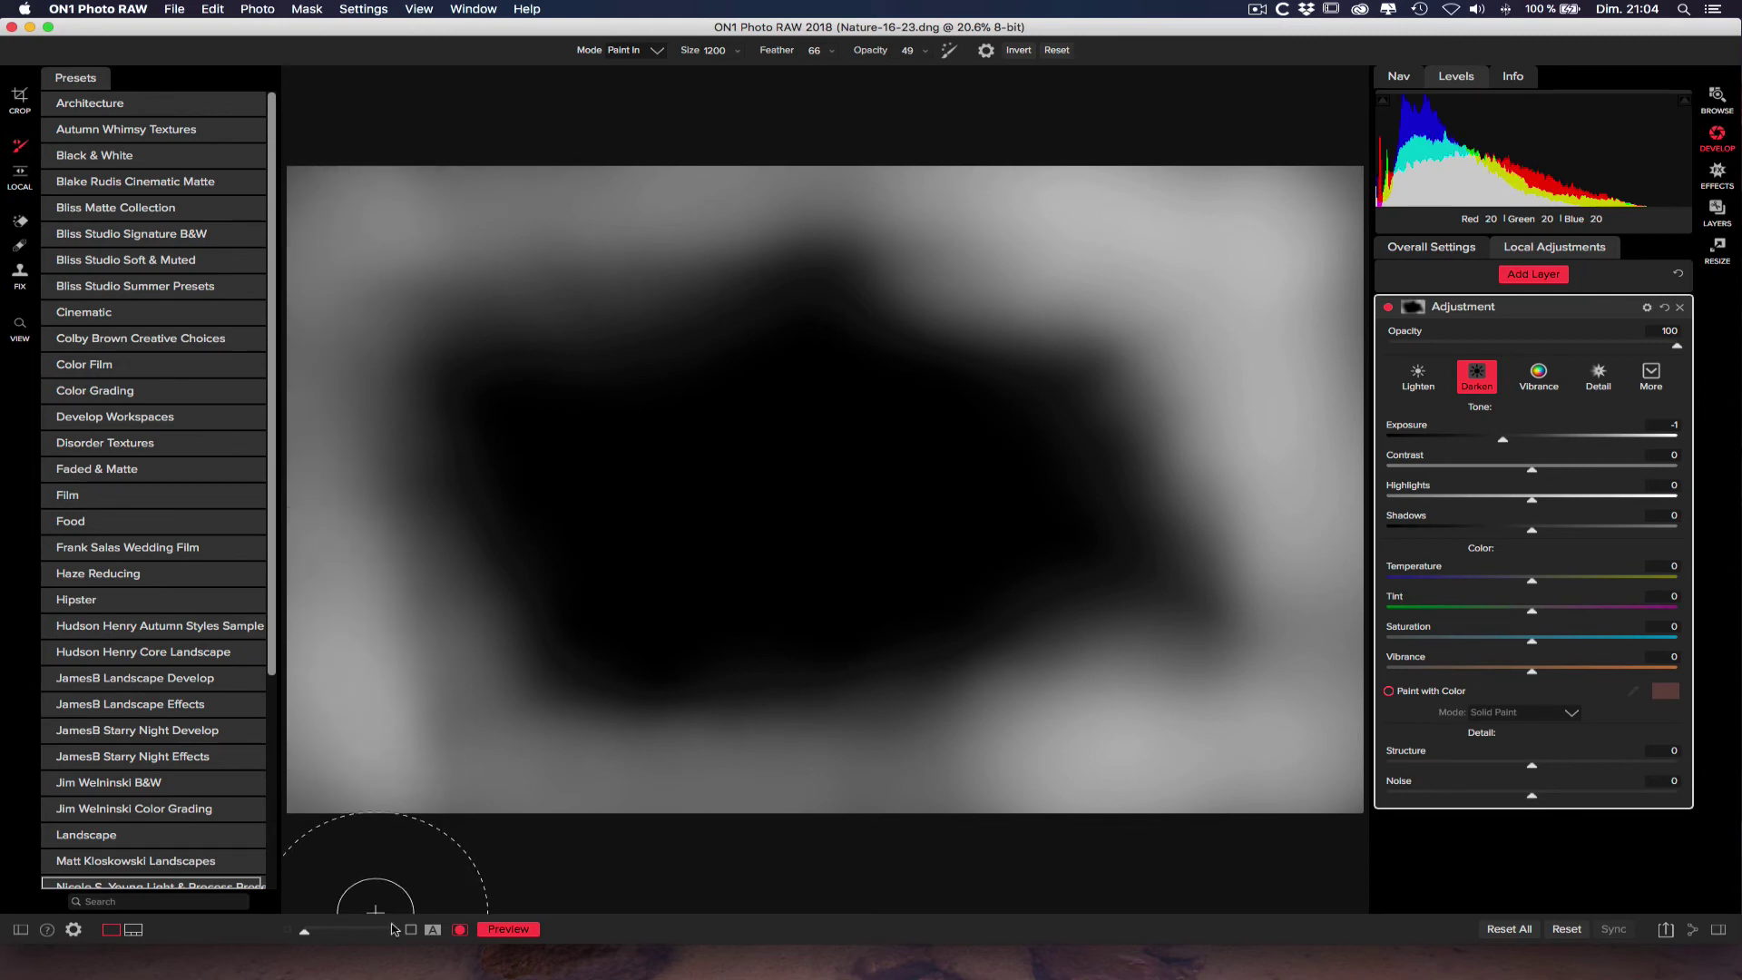
click(460, 929)
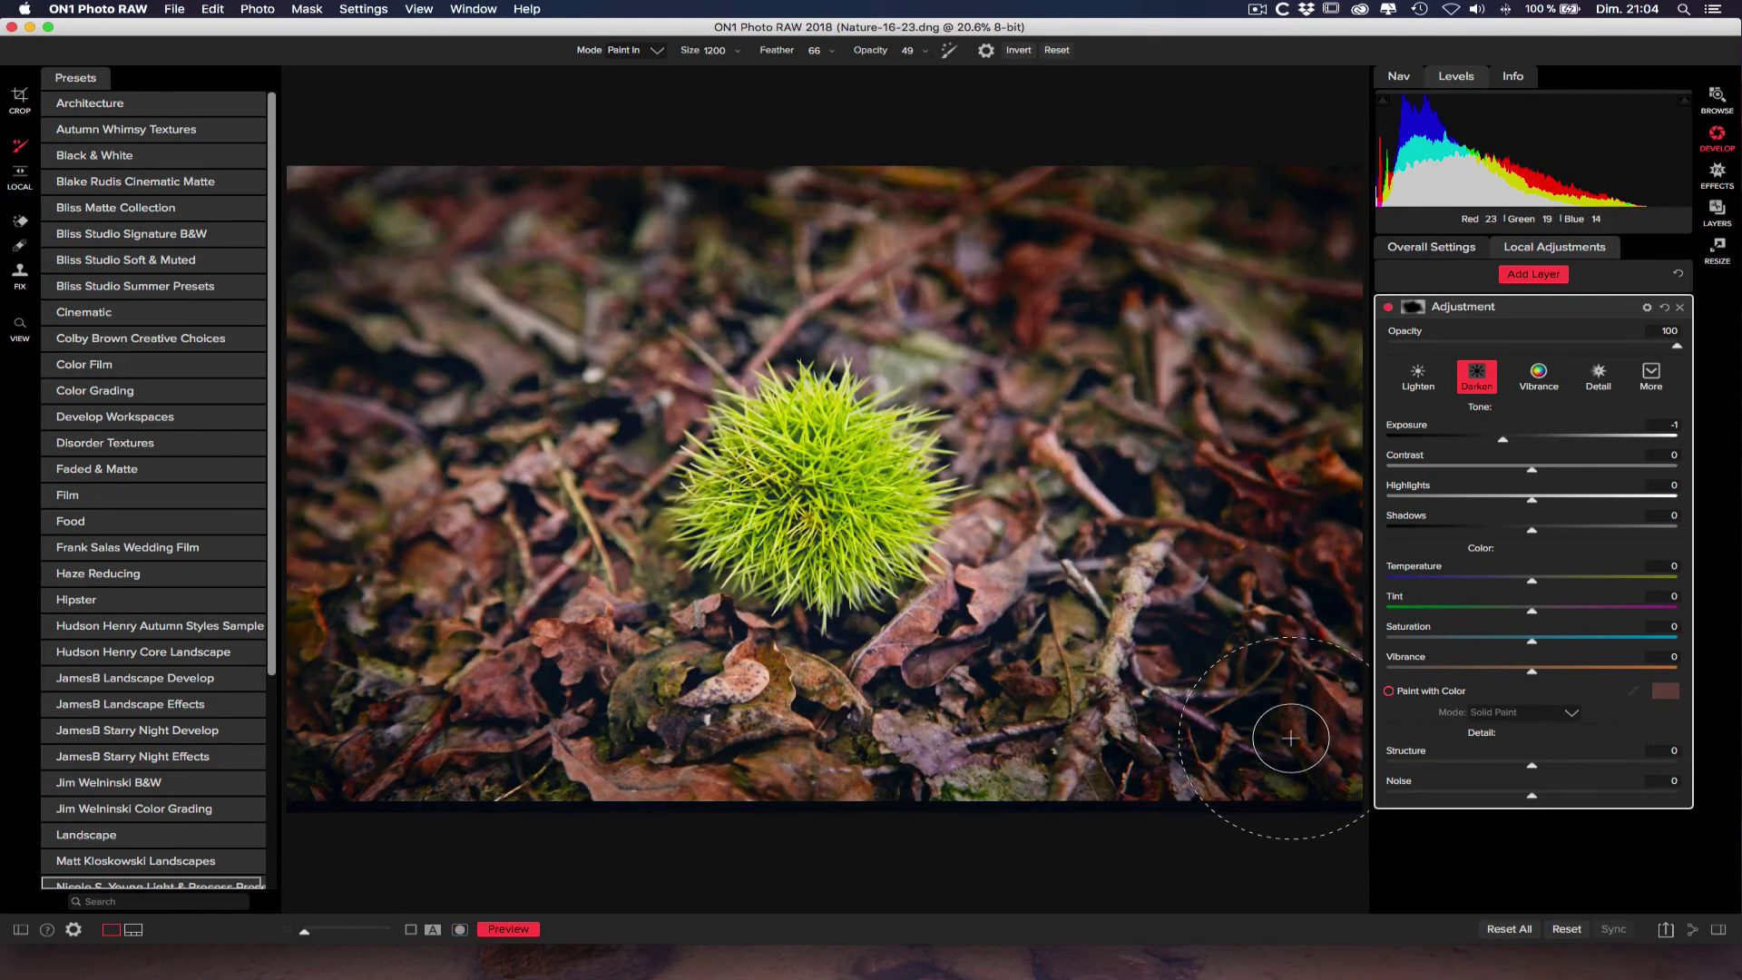
Step: Compare the photo with and without the painted Darken adjustment layer
click(1390, 309)
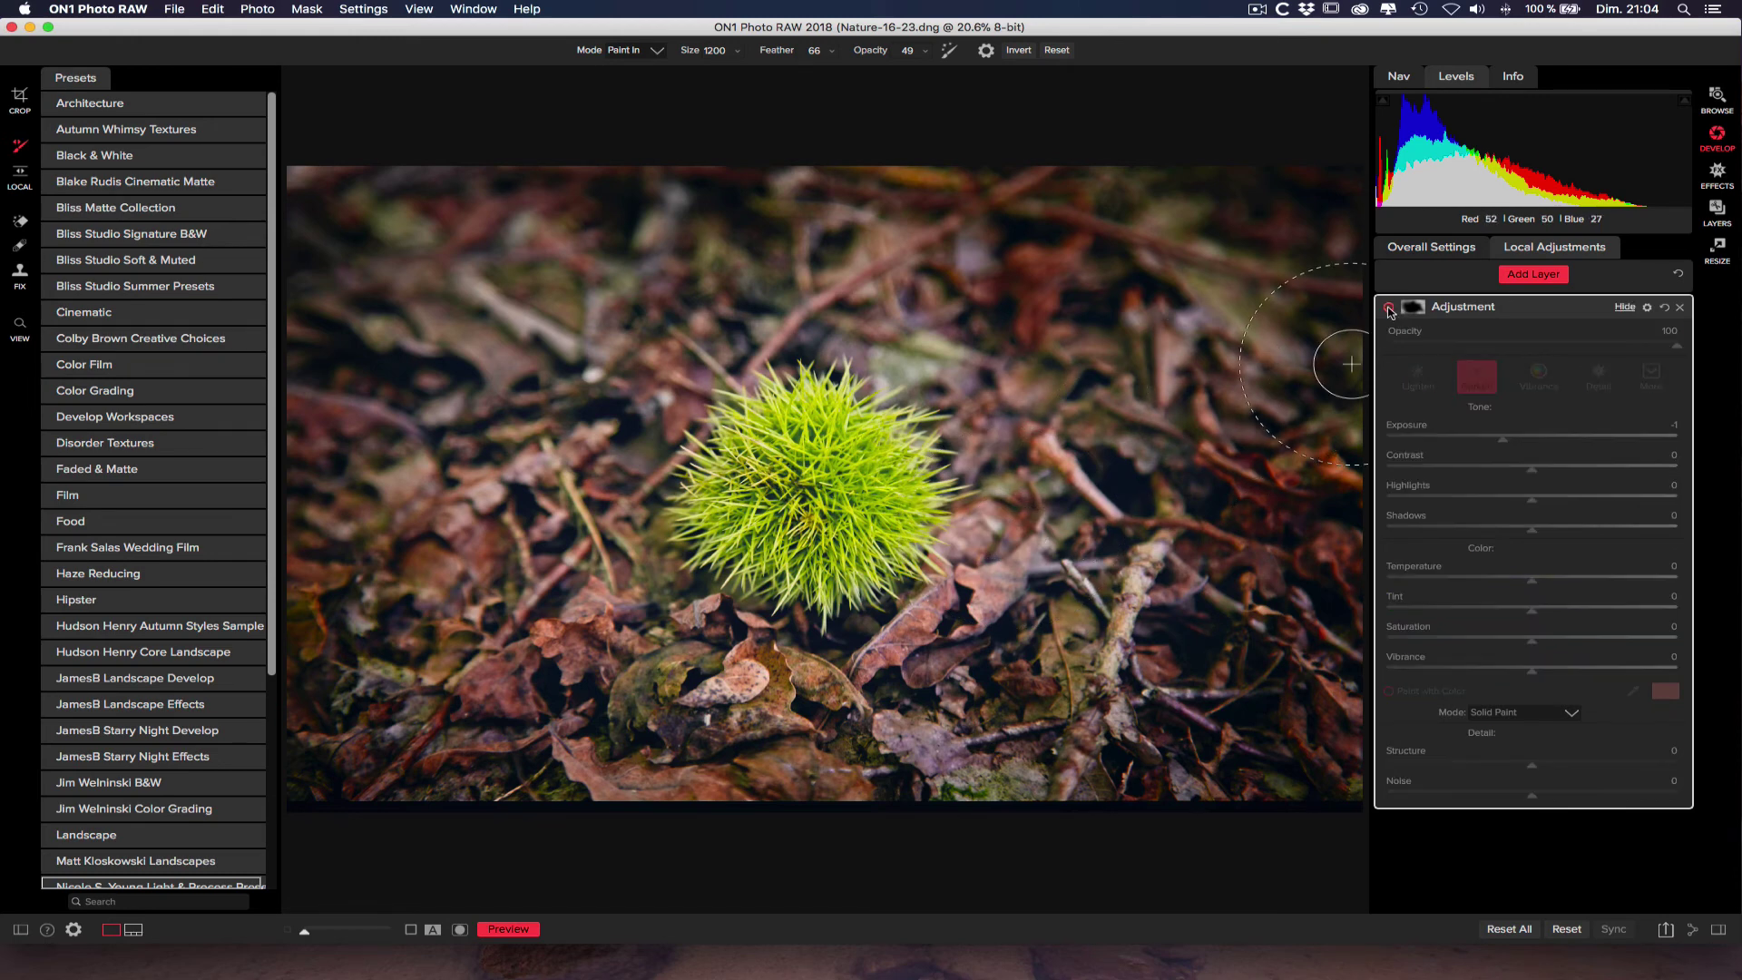
click(1389, 308)
click(1389, 308)
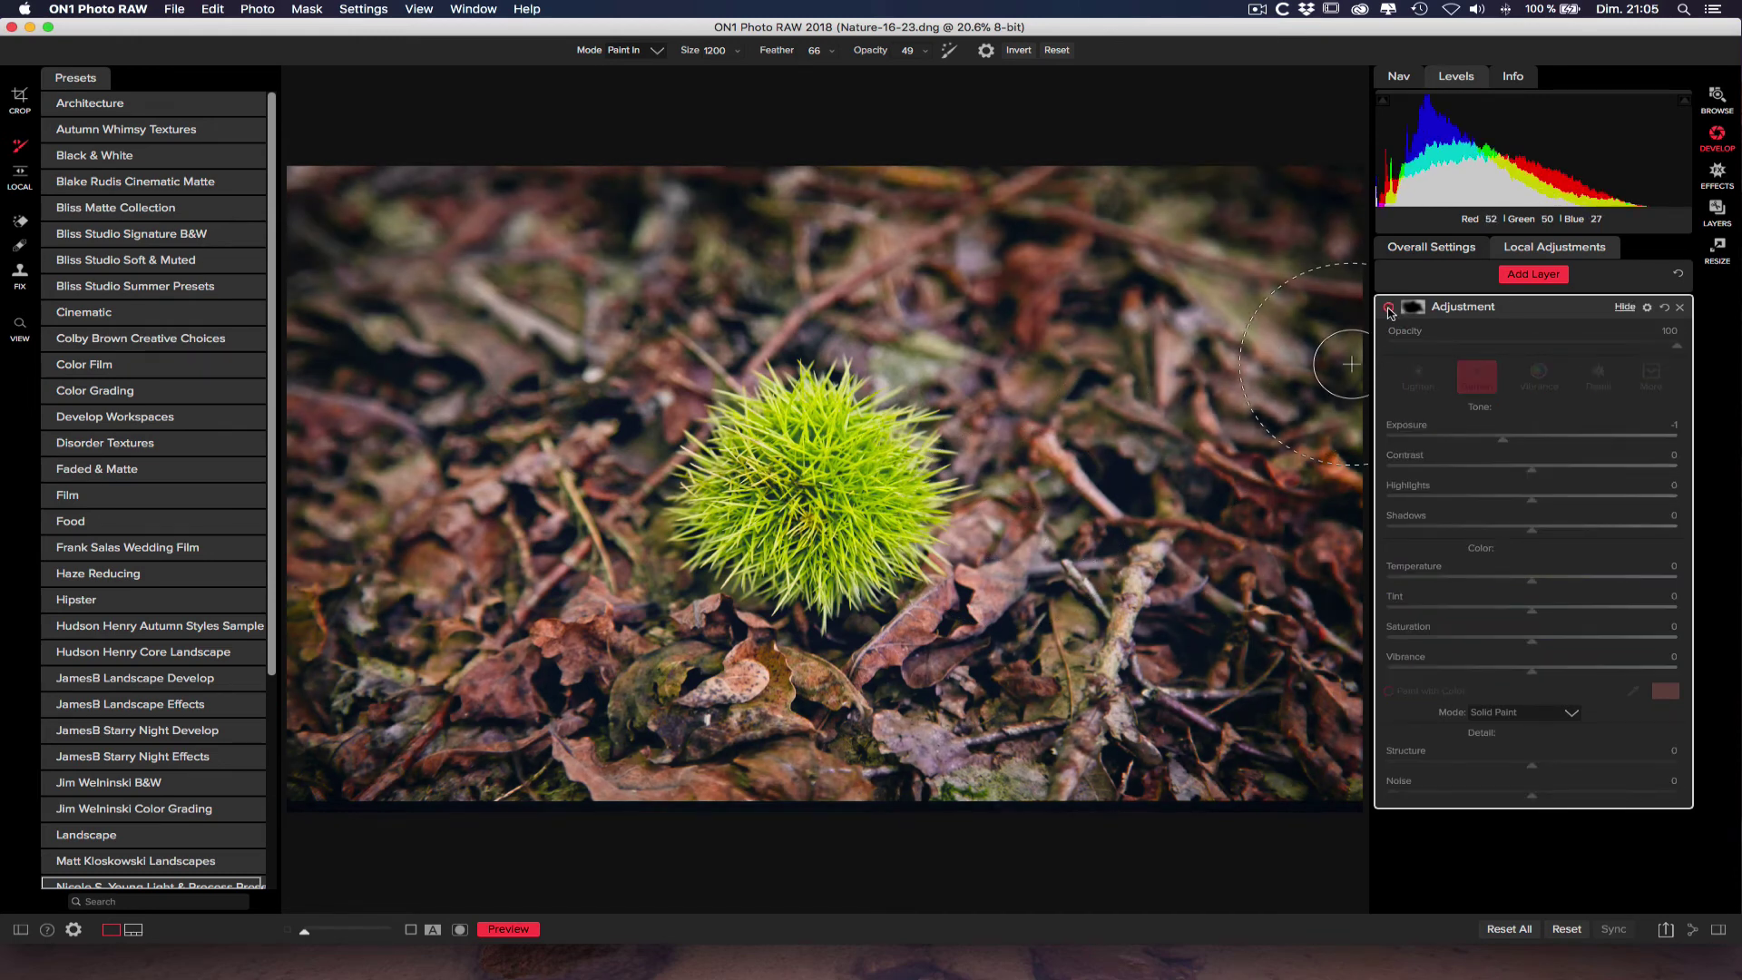
click(1389, 309)
click(1390, 309)
click(1389, 309)
click(1389, 308)
click(1389, 309)
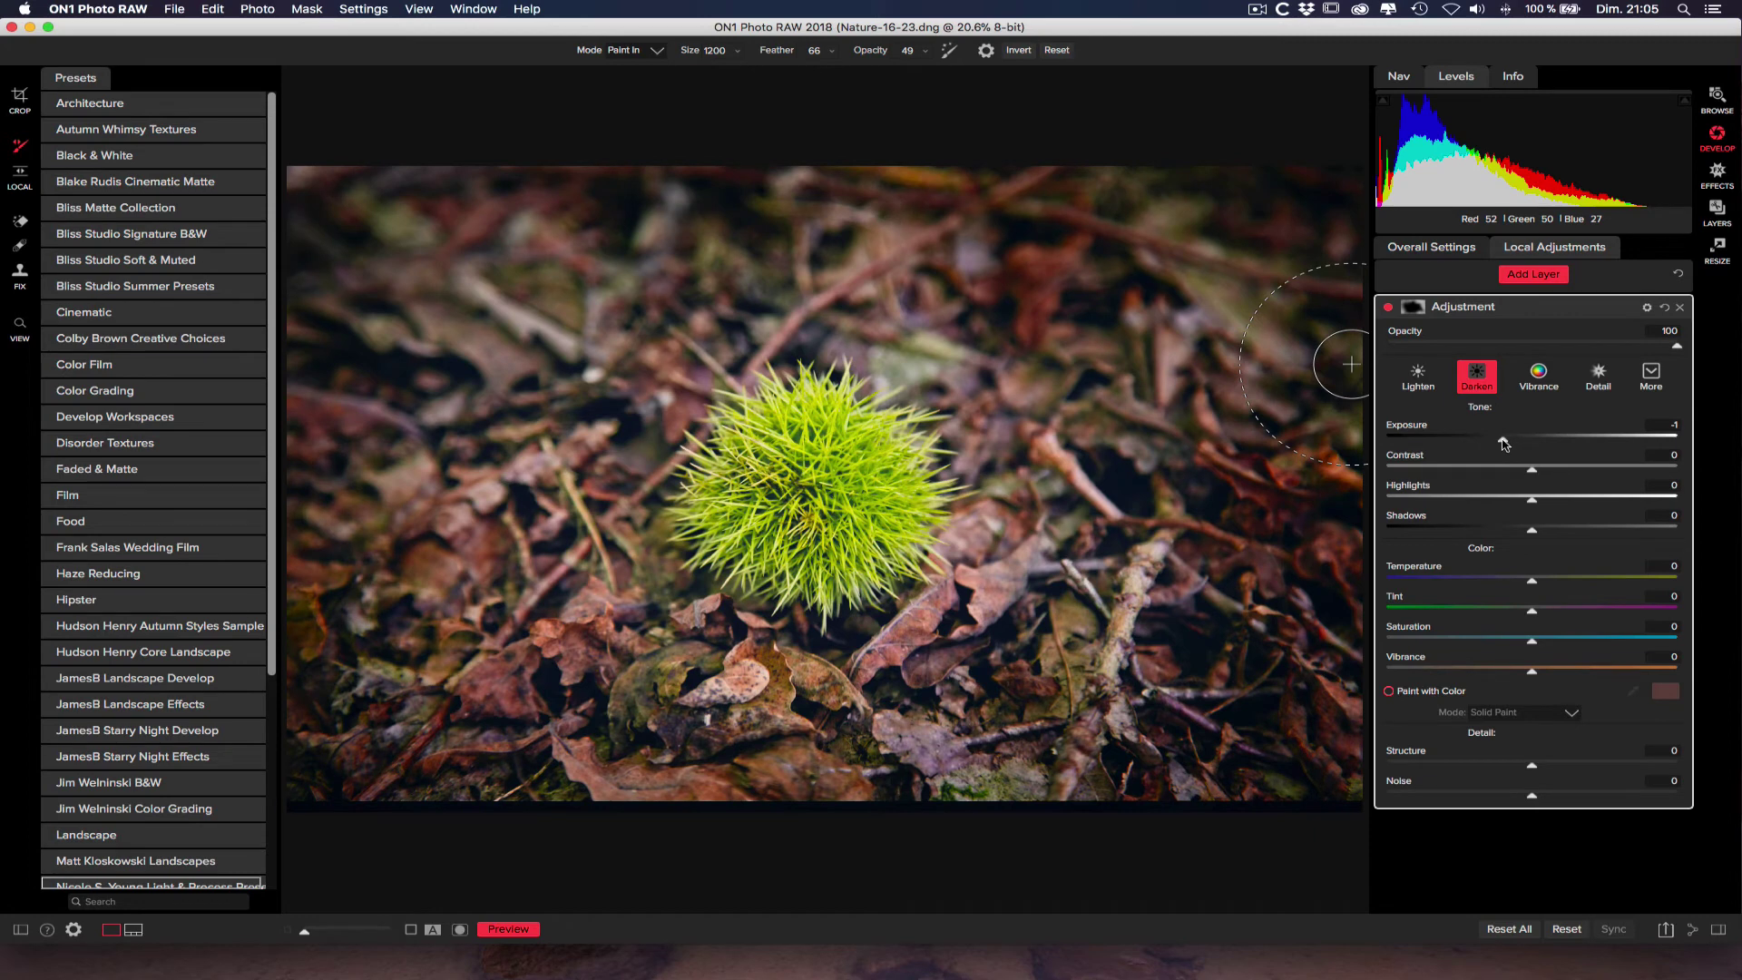
Step: Try Exposure -1.5, Saturation -62, Structure -100 and Noise 48 on the darkened edges, along with Tint and Vibrance changes
drag(1504, 443, 1491, 441)
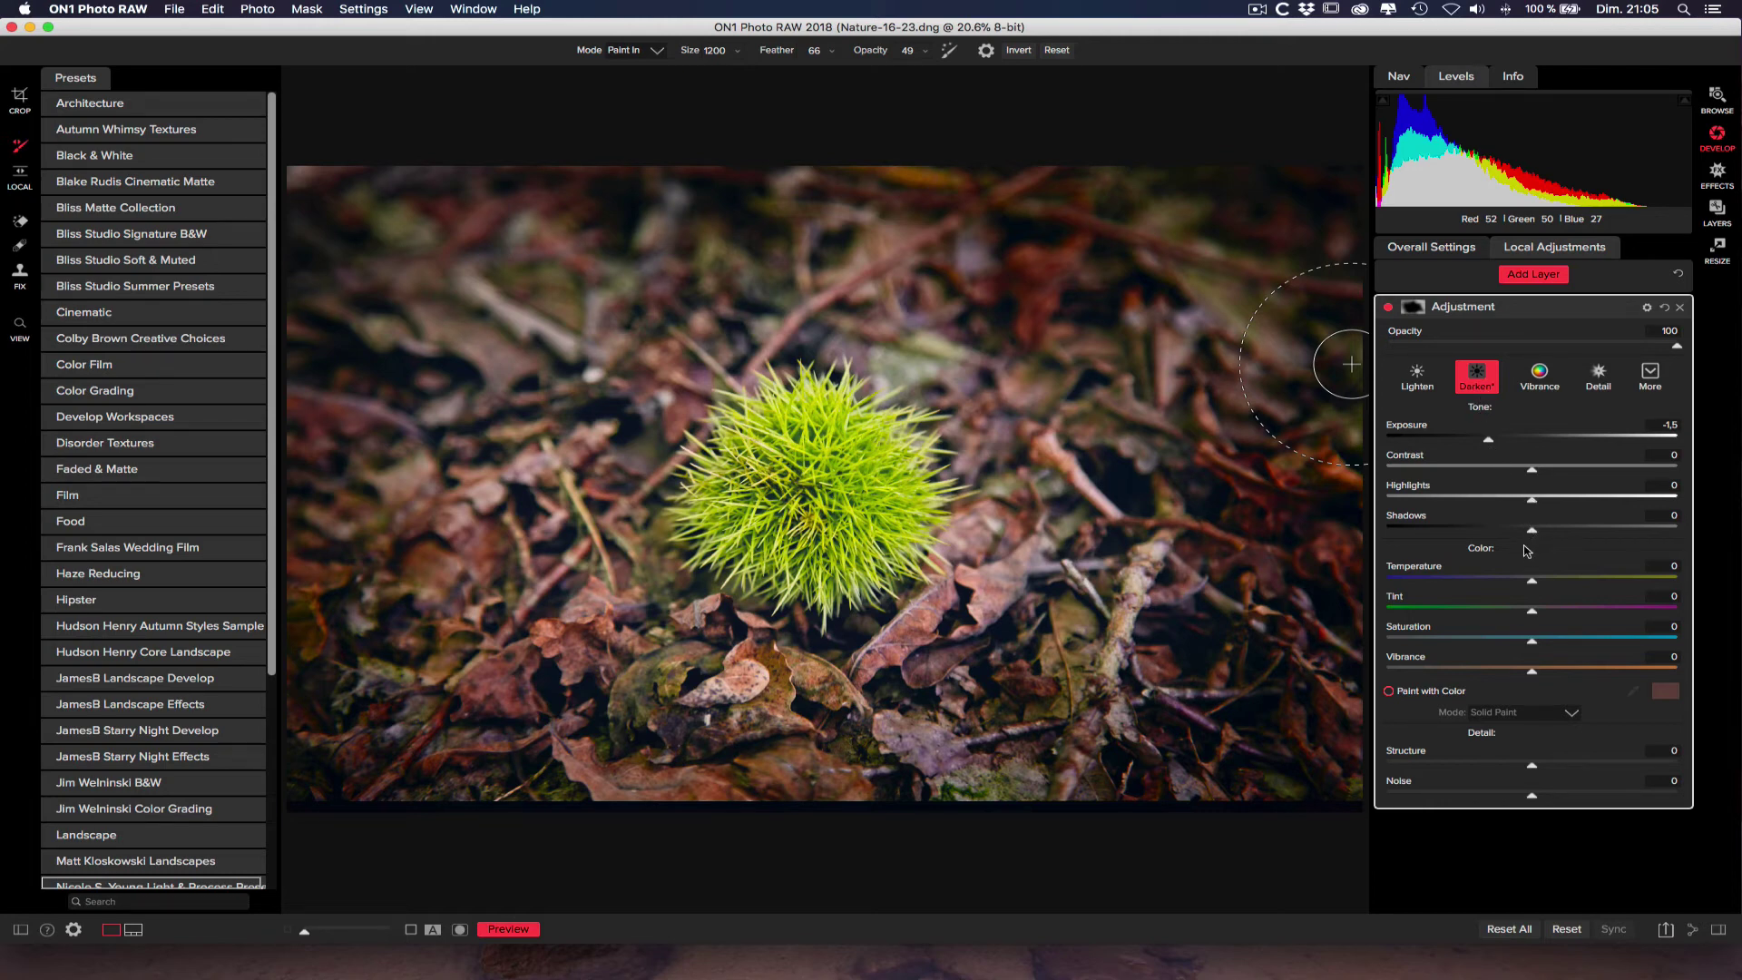
drag(1533, 585, 1571, 610)
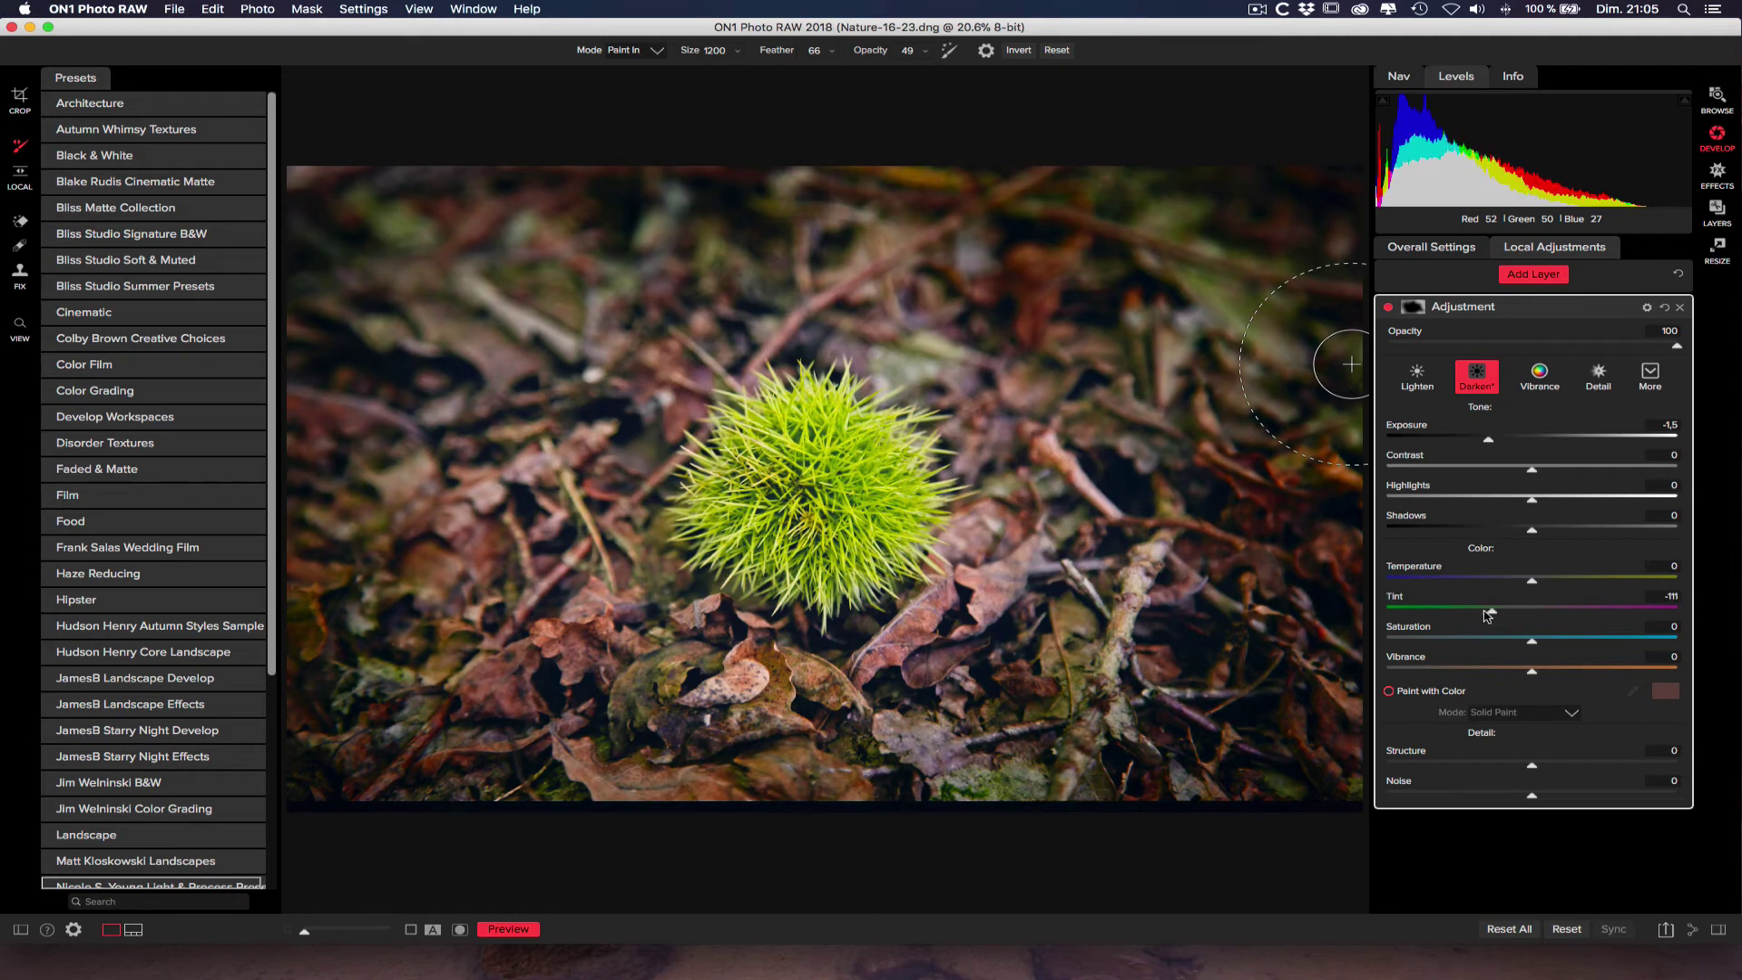
double_click(1397, 596)
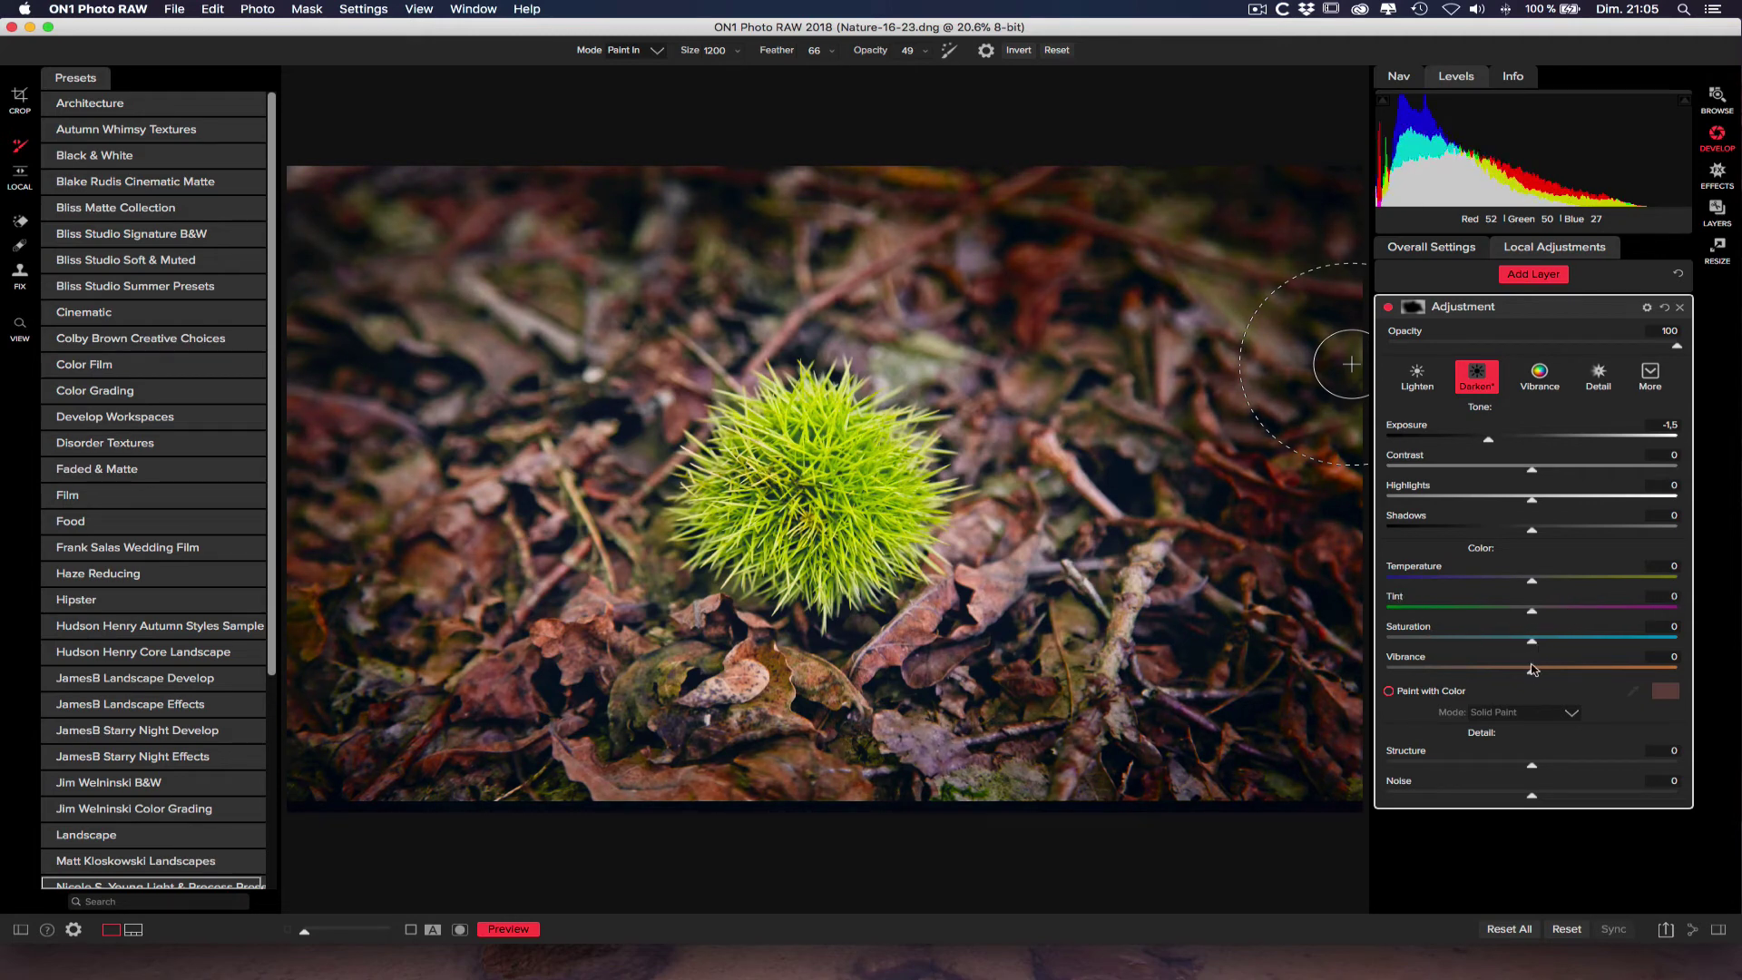
drag(1532, 674, 1448, 641)
double_click(1430, 658)
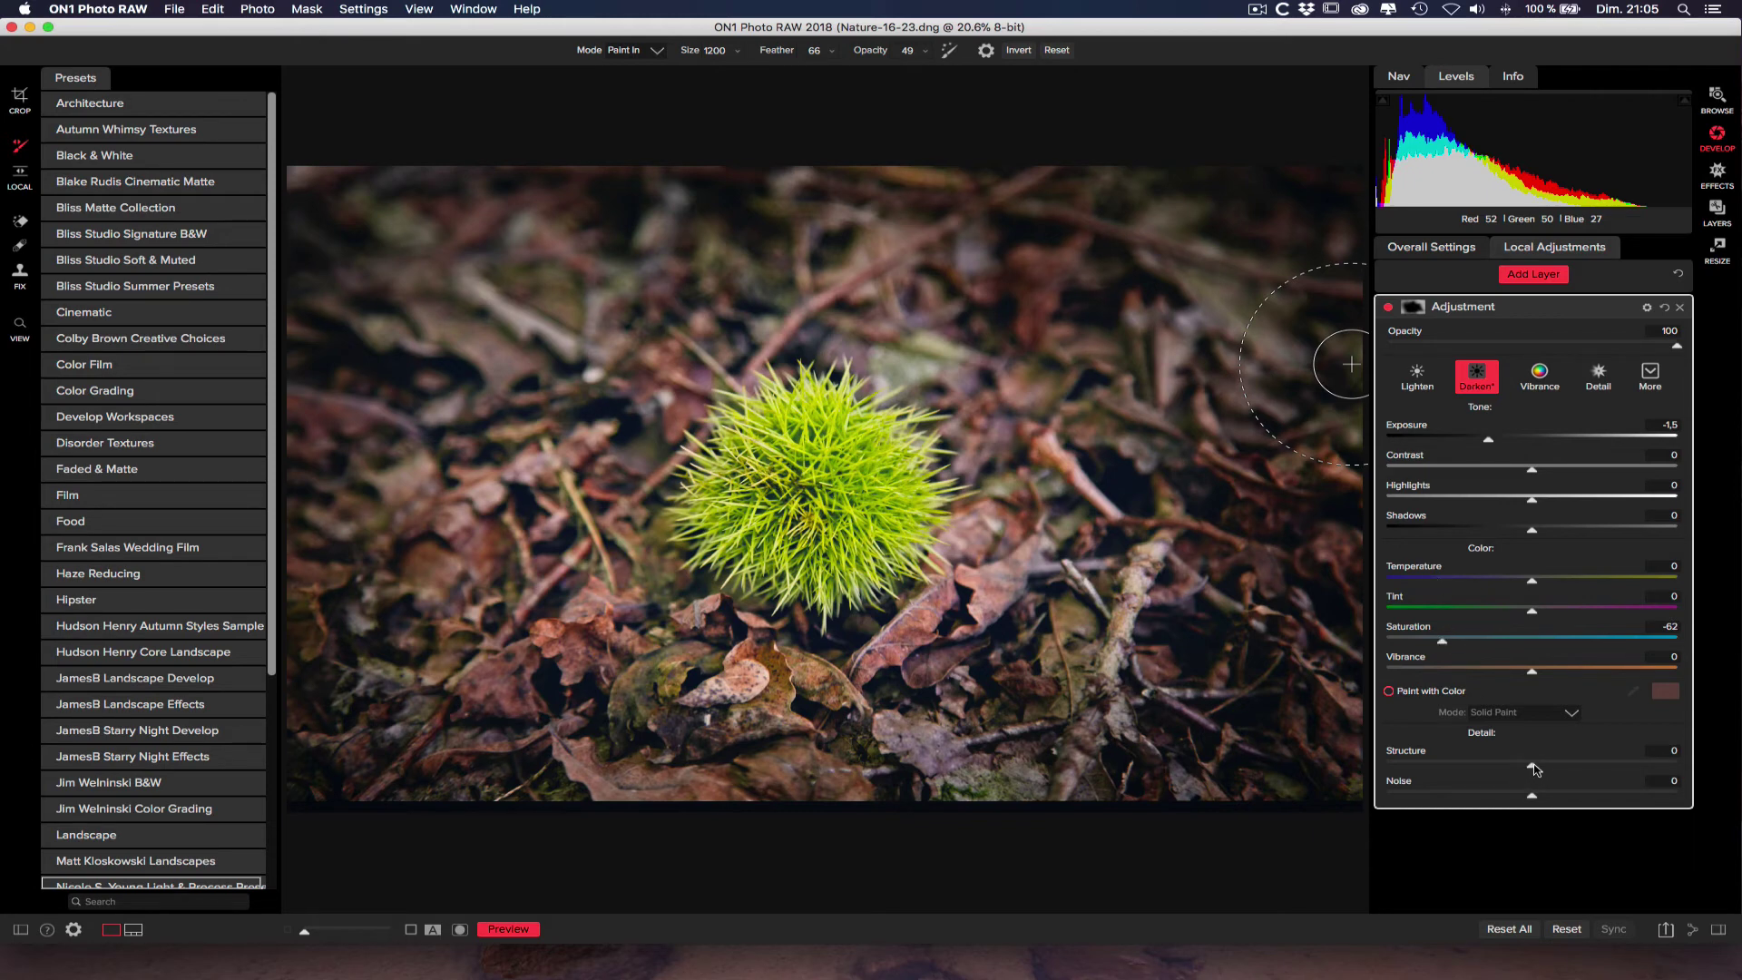
drag(1533, 770, 1381, 767)
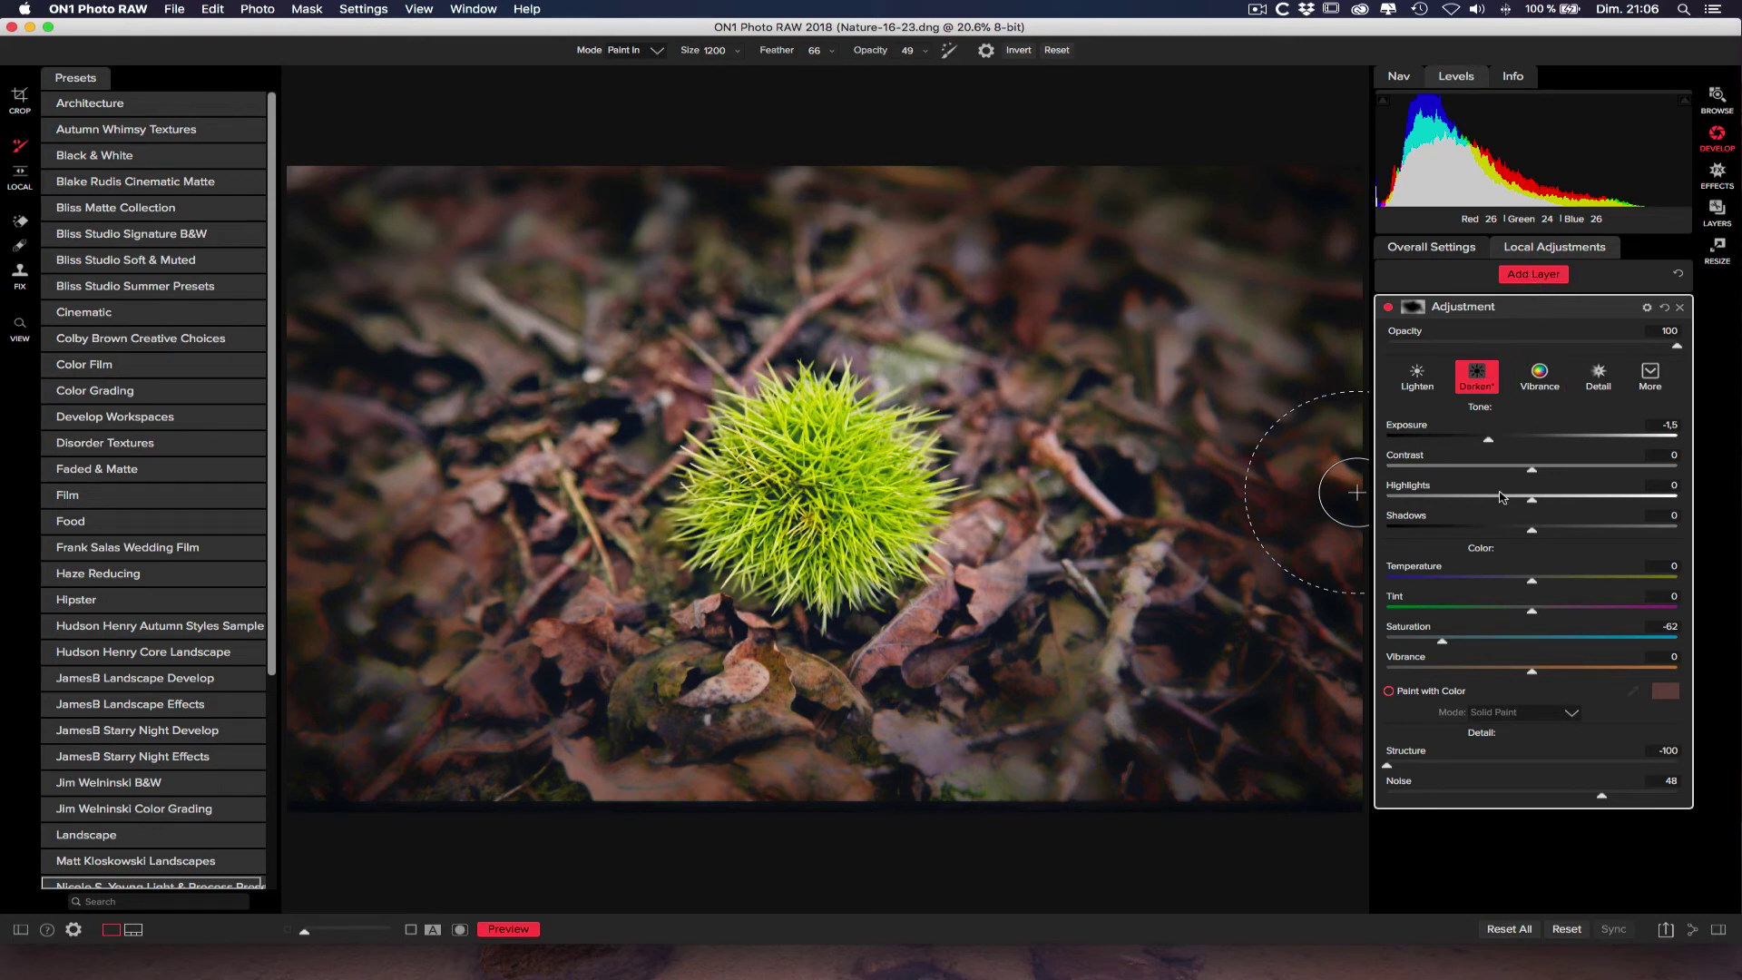
Step: Reset the local adjustment layer to the Darken style and set the brush Feather to 71
click(1667, 310)
click(1461, 379)
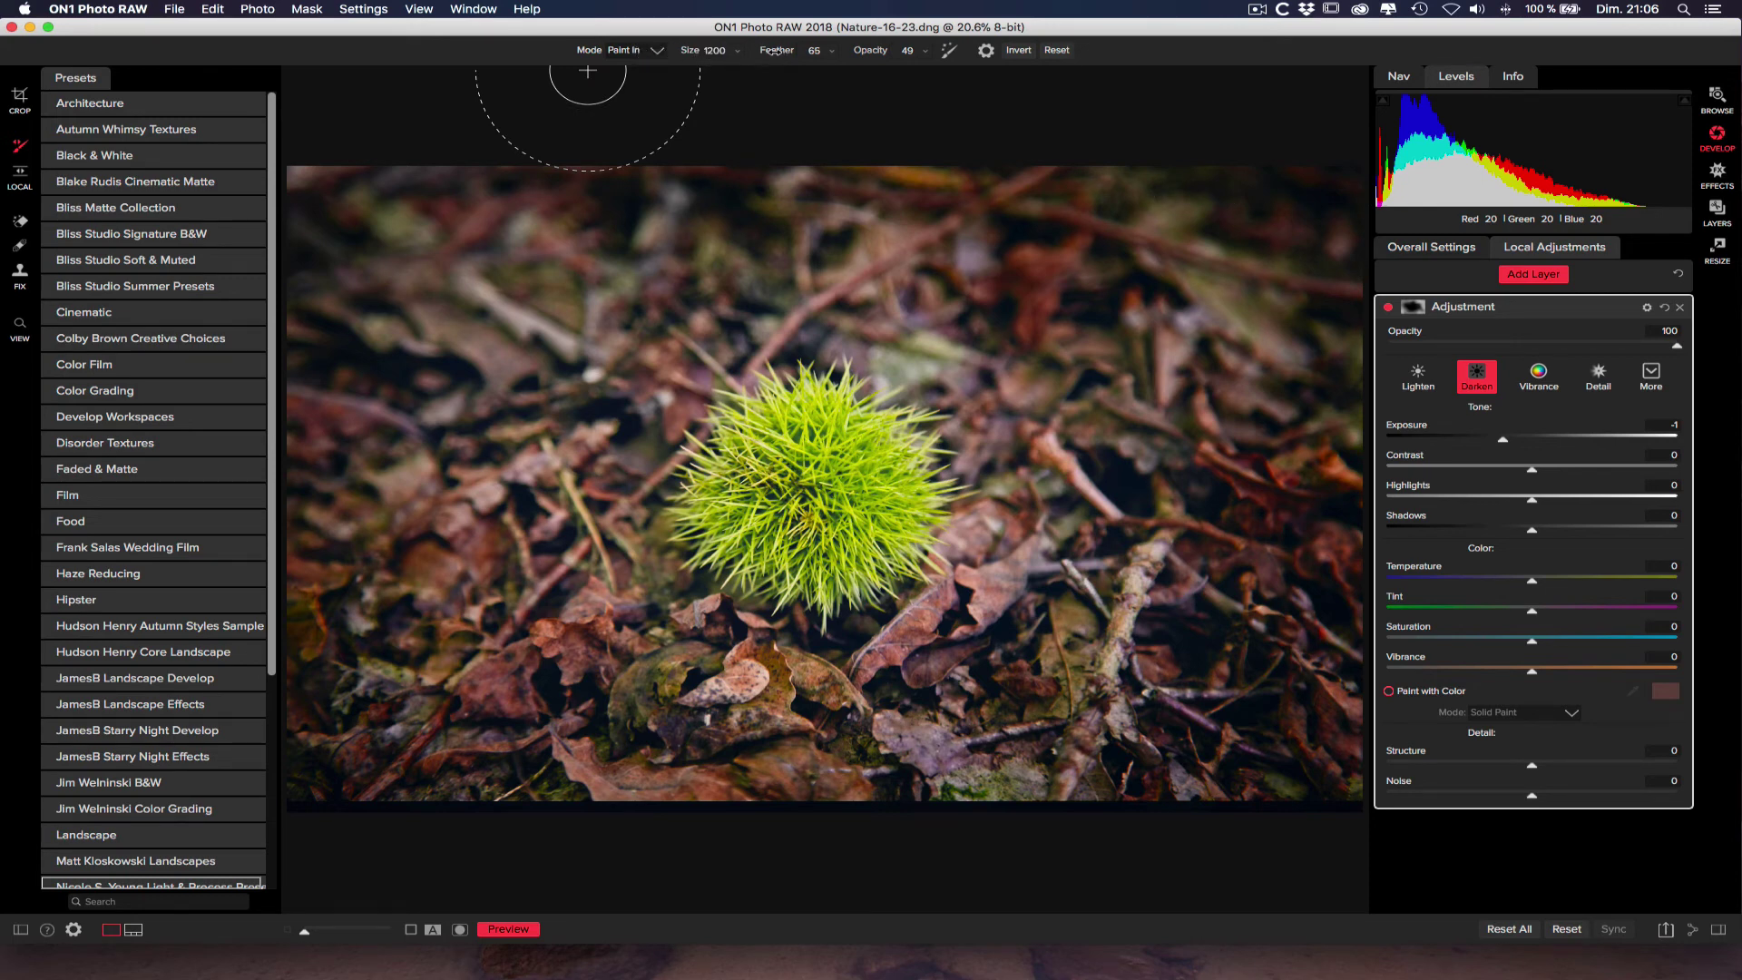
drag(774, 51, 884, 50)
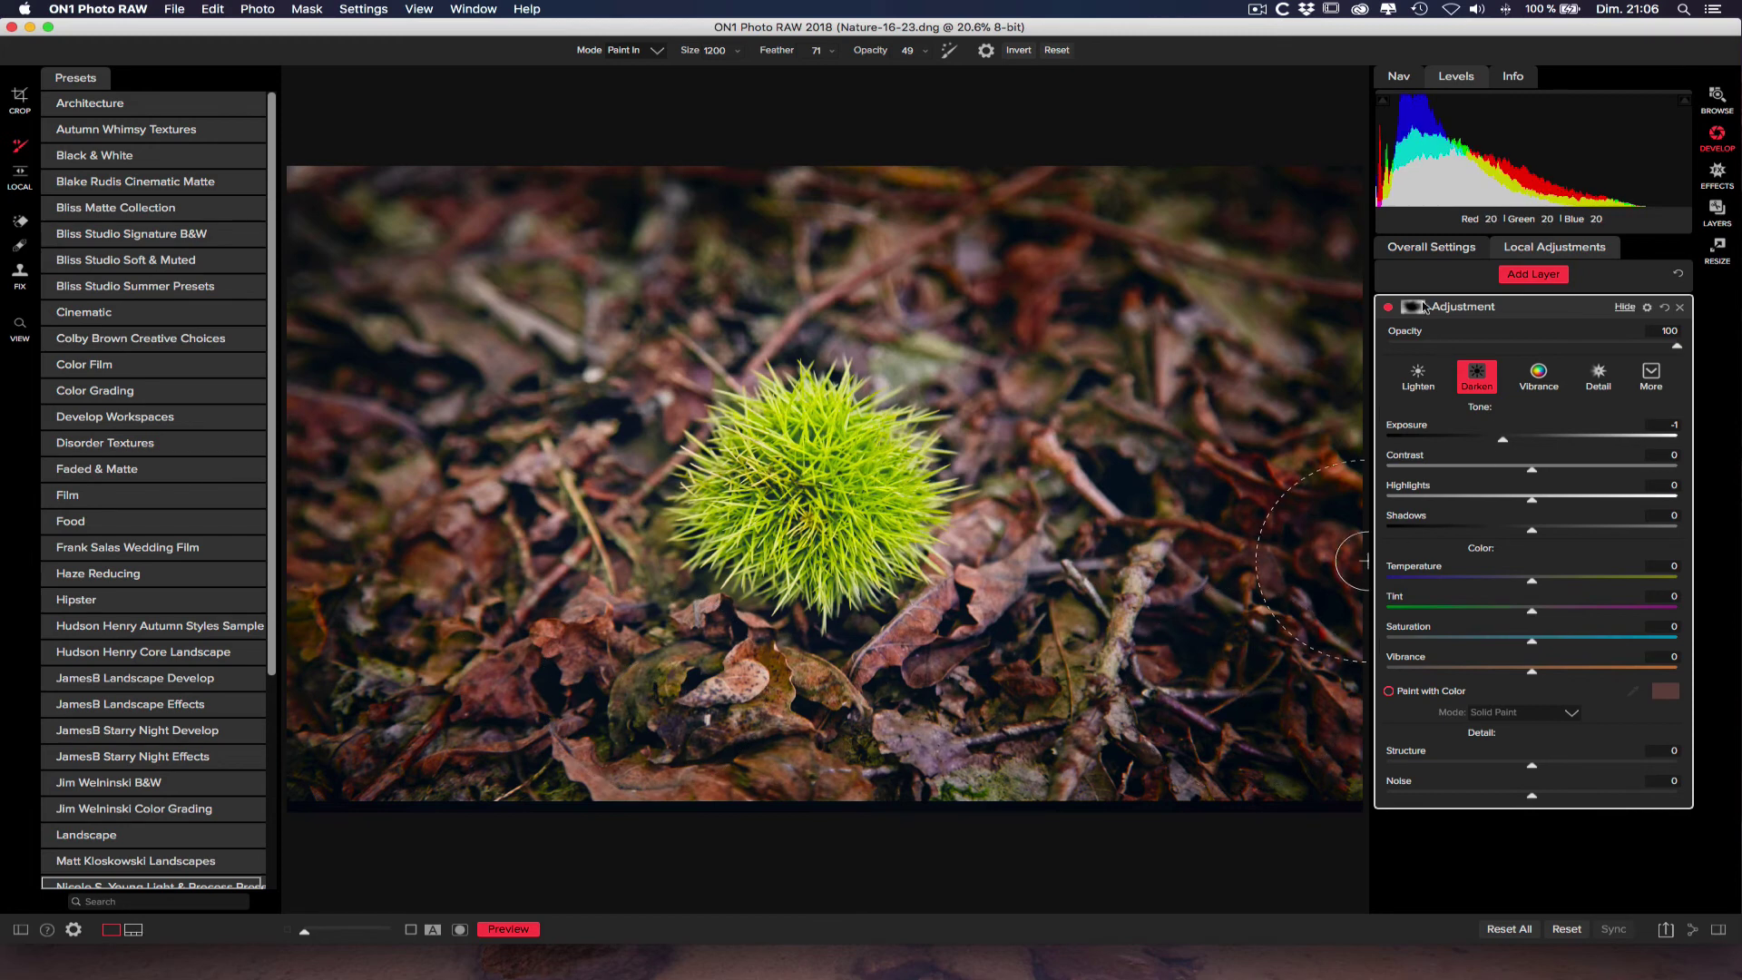
Step: Add a second local adjustment layer in the Detail style and paint it over the chestnut burr
click(1388, 310)
click(1388, 309)
click(1529, 276)
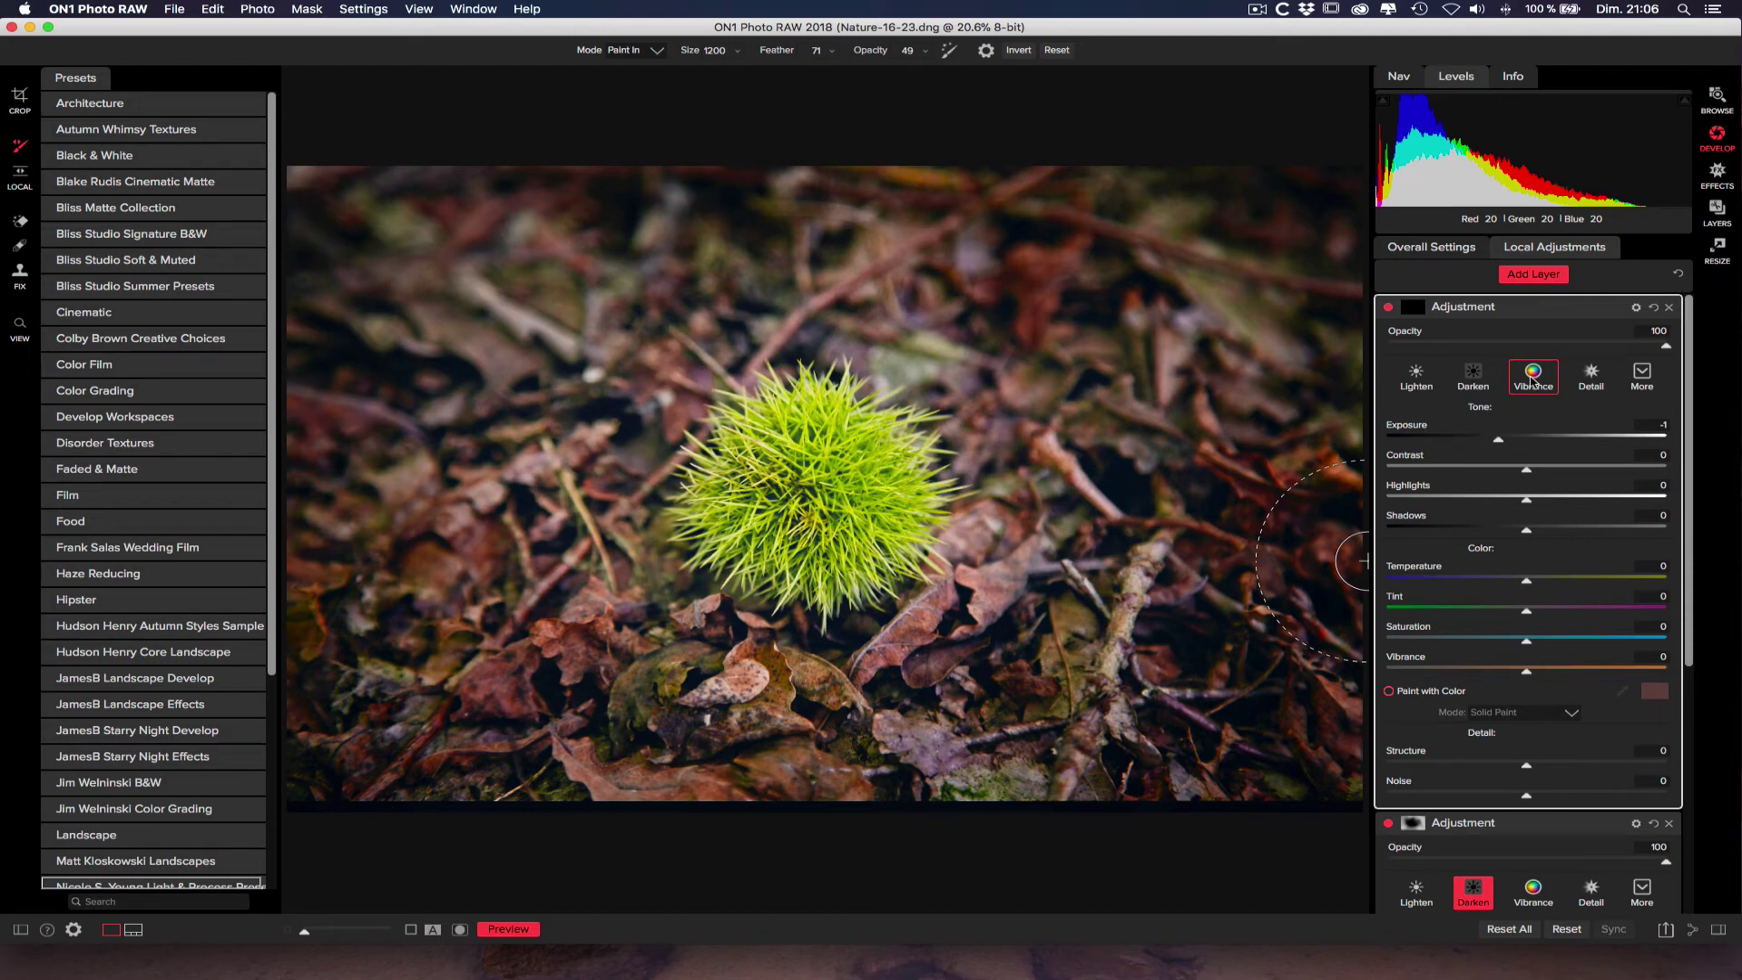
click(1595, 376)
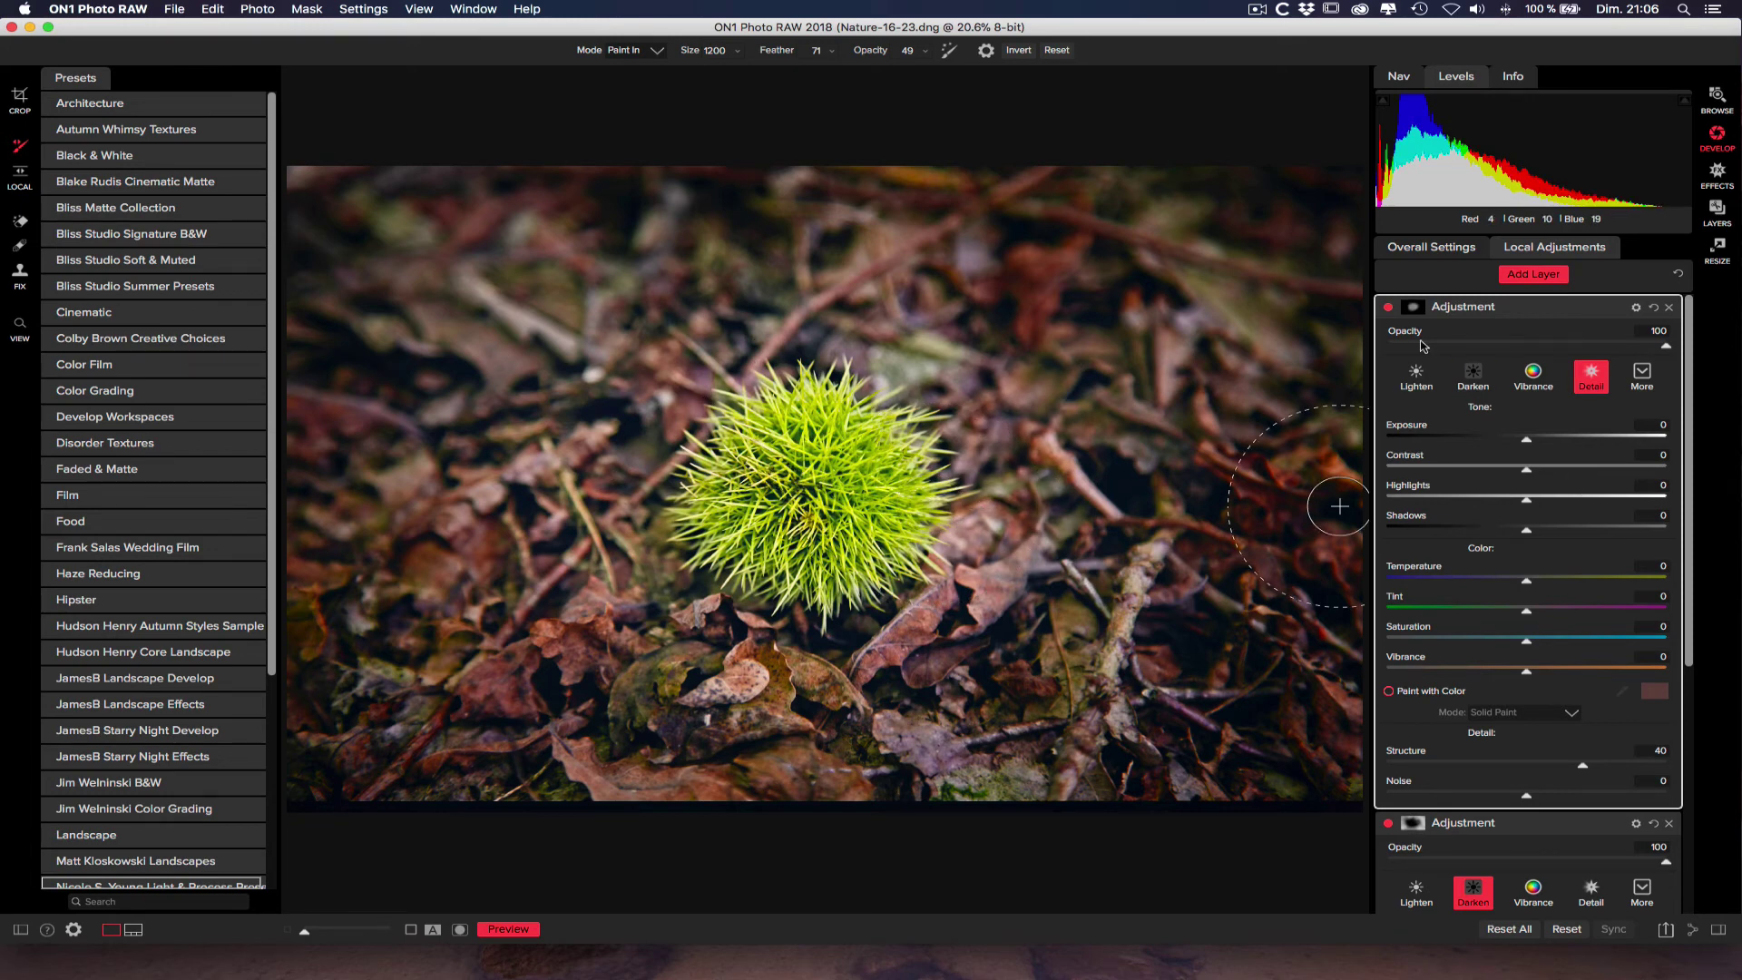
Step: Compare the photo with and without the painted Detail adjustment layer
click(1388, 310)
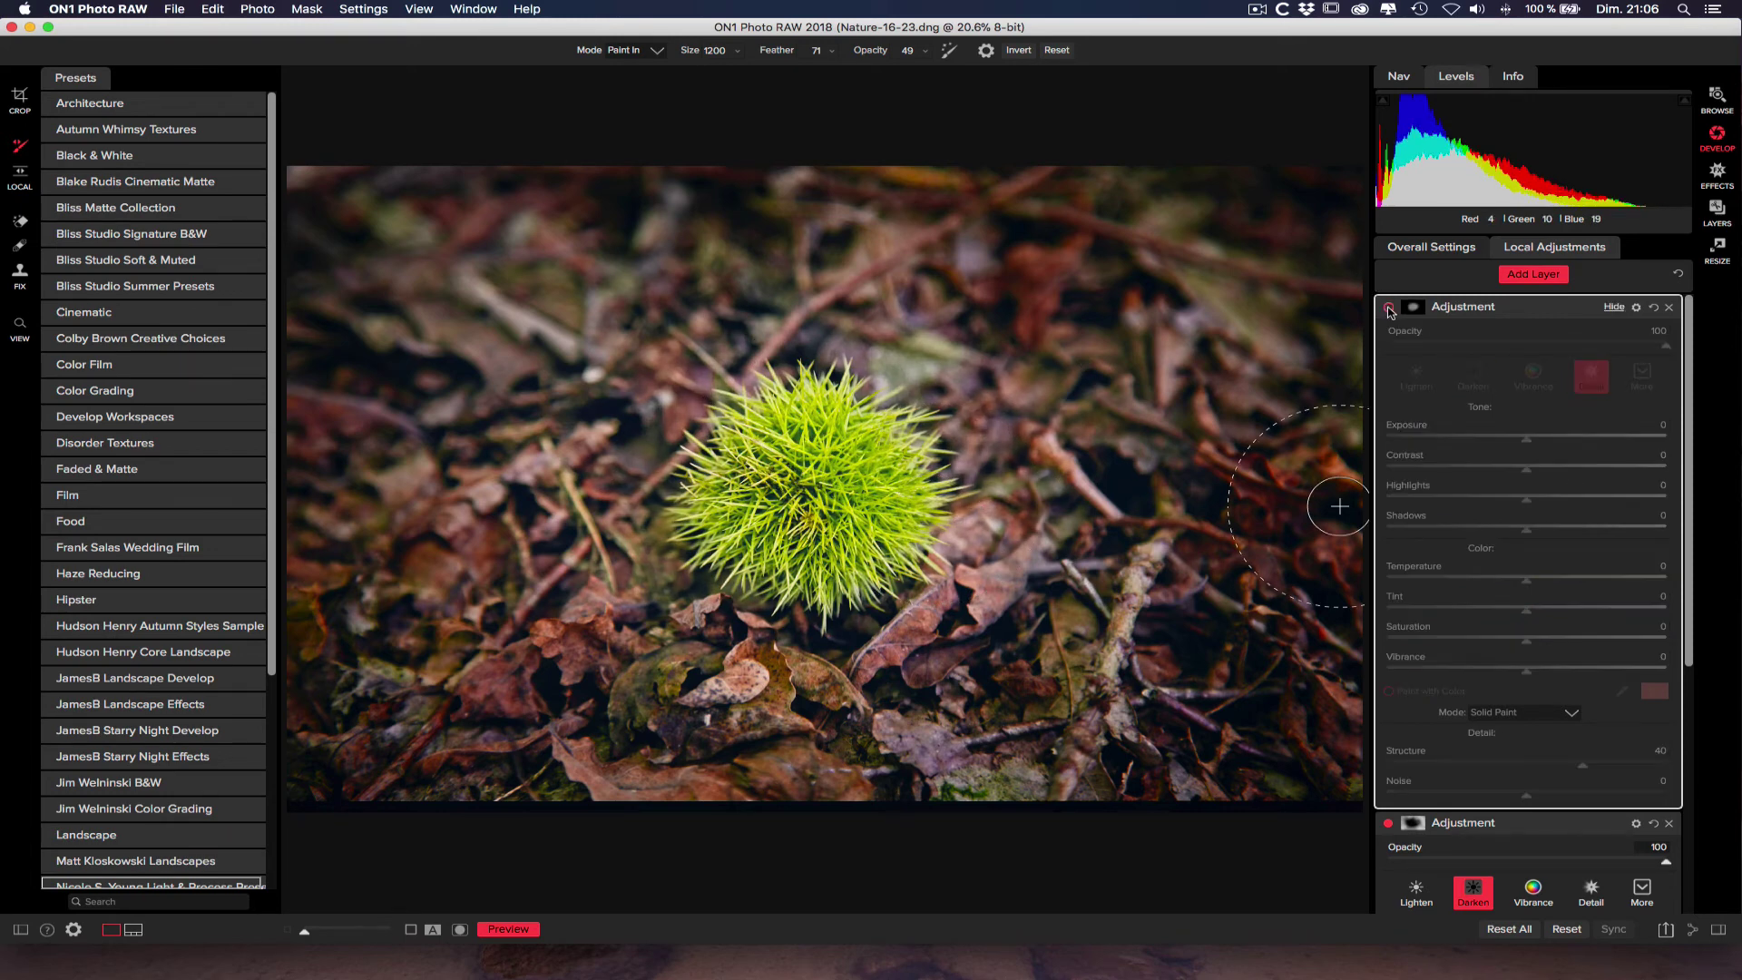
click(1388, 309)
click(1388, 310)
click(1388, 309)
click(1388, 309)
click(1389, 310)
Step: Add a third local adjustment layer with Contrast -42 and Saturation -54 and paint it over the background around the burr
click(1524, 276)
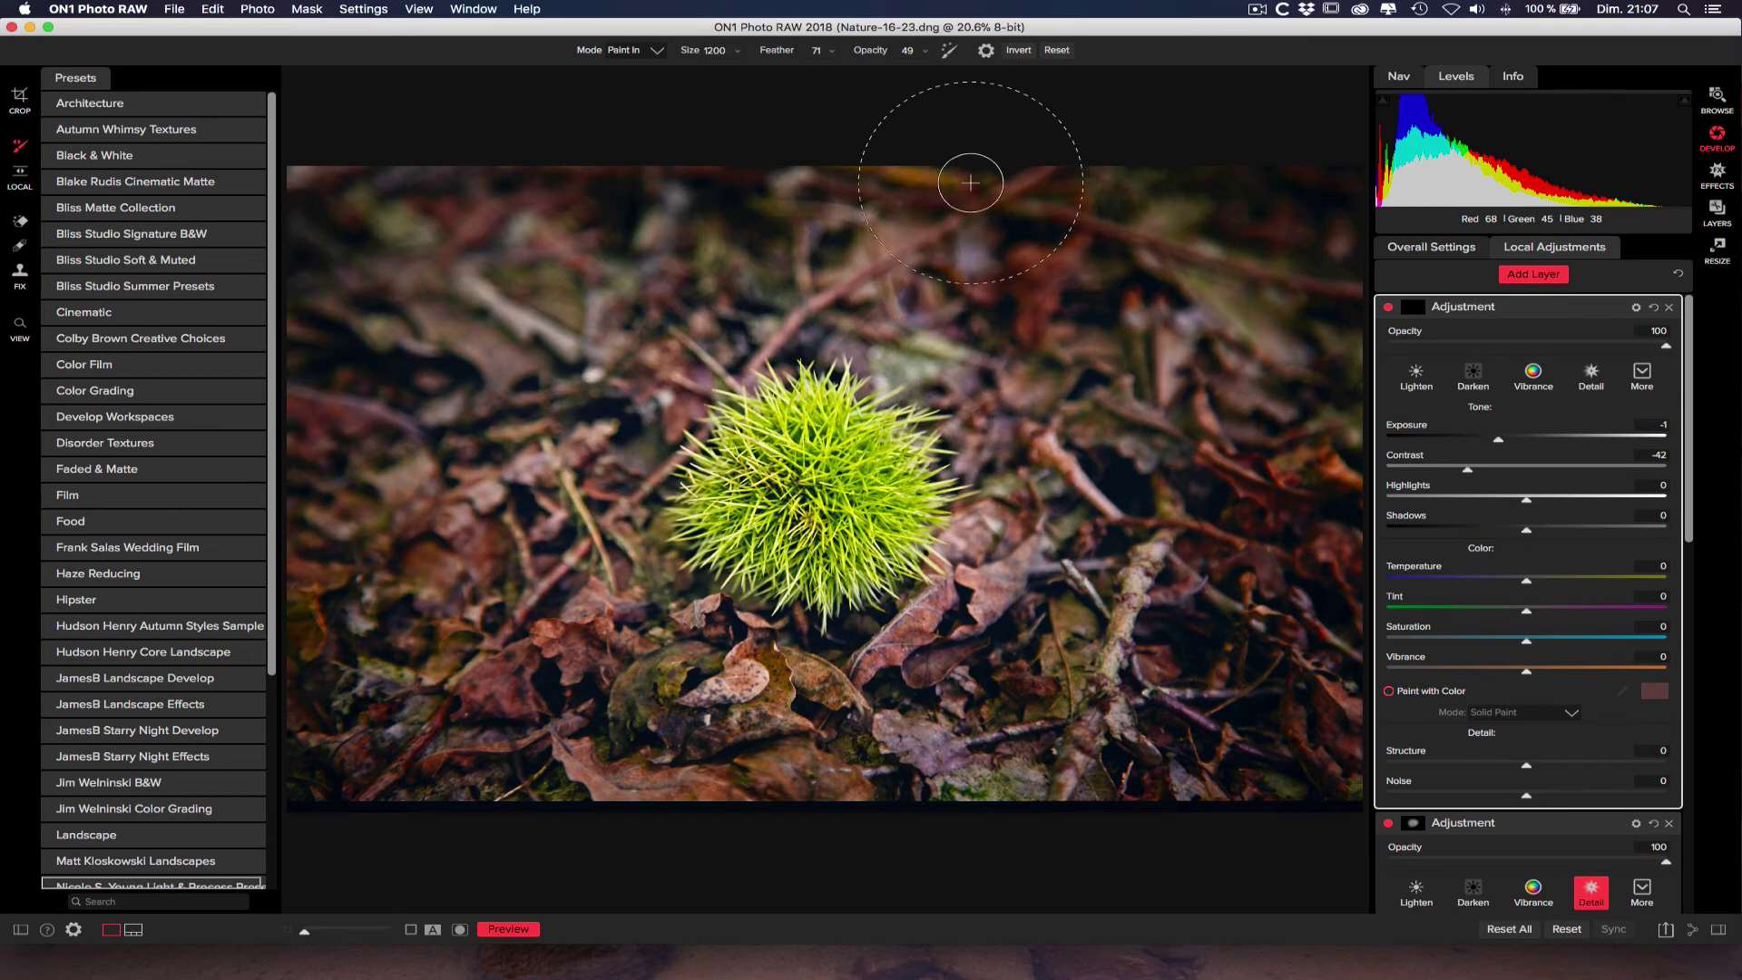
click(1451, 638)
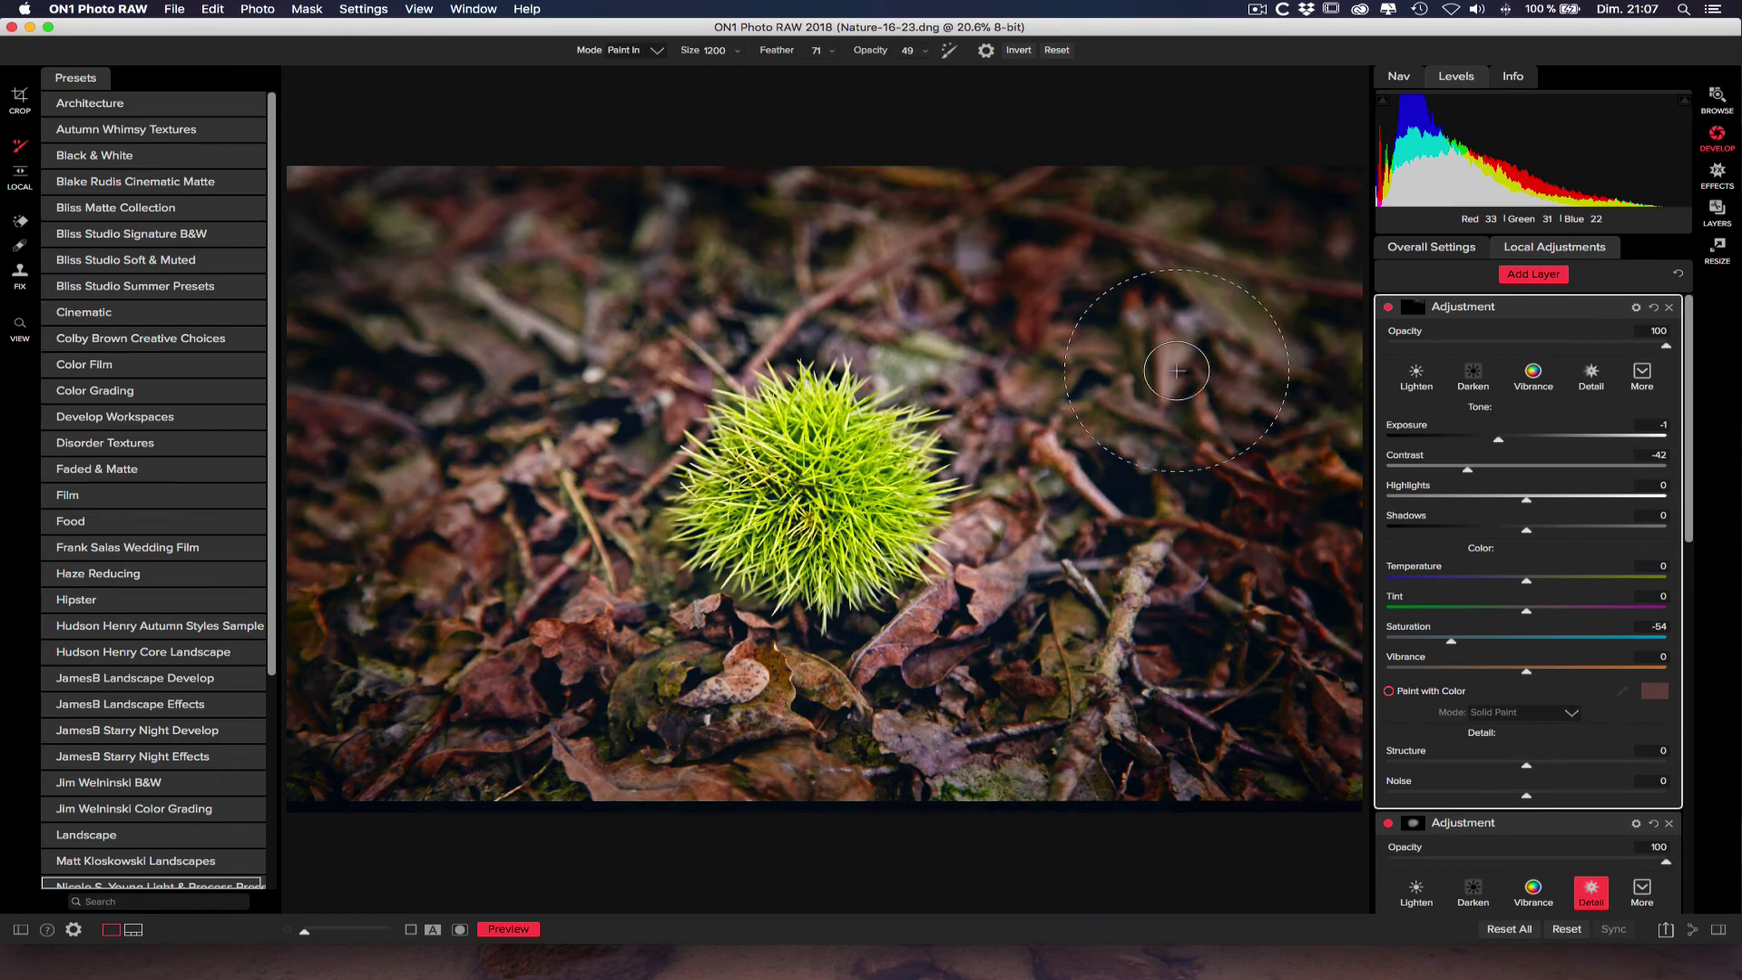
mouse_move(322, 270)
mouse_down()
mouse_move(377, 685)
mouse_move(1361, 685)
mouse_up()
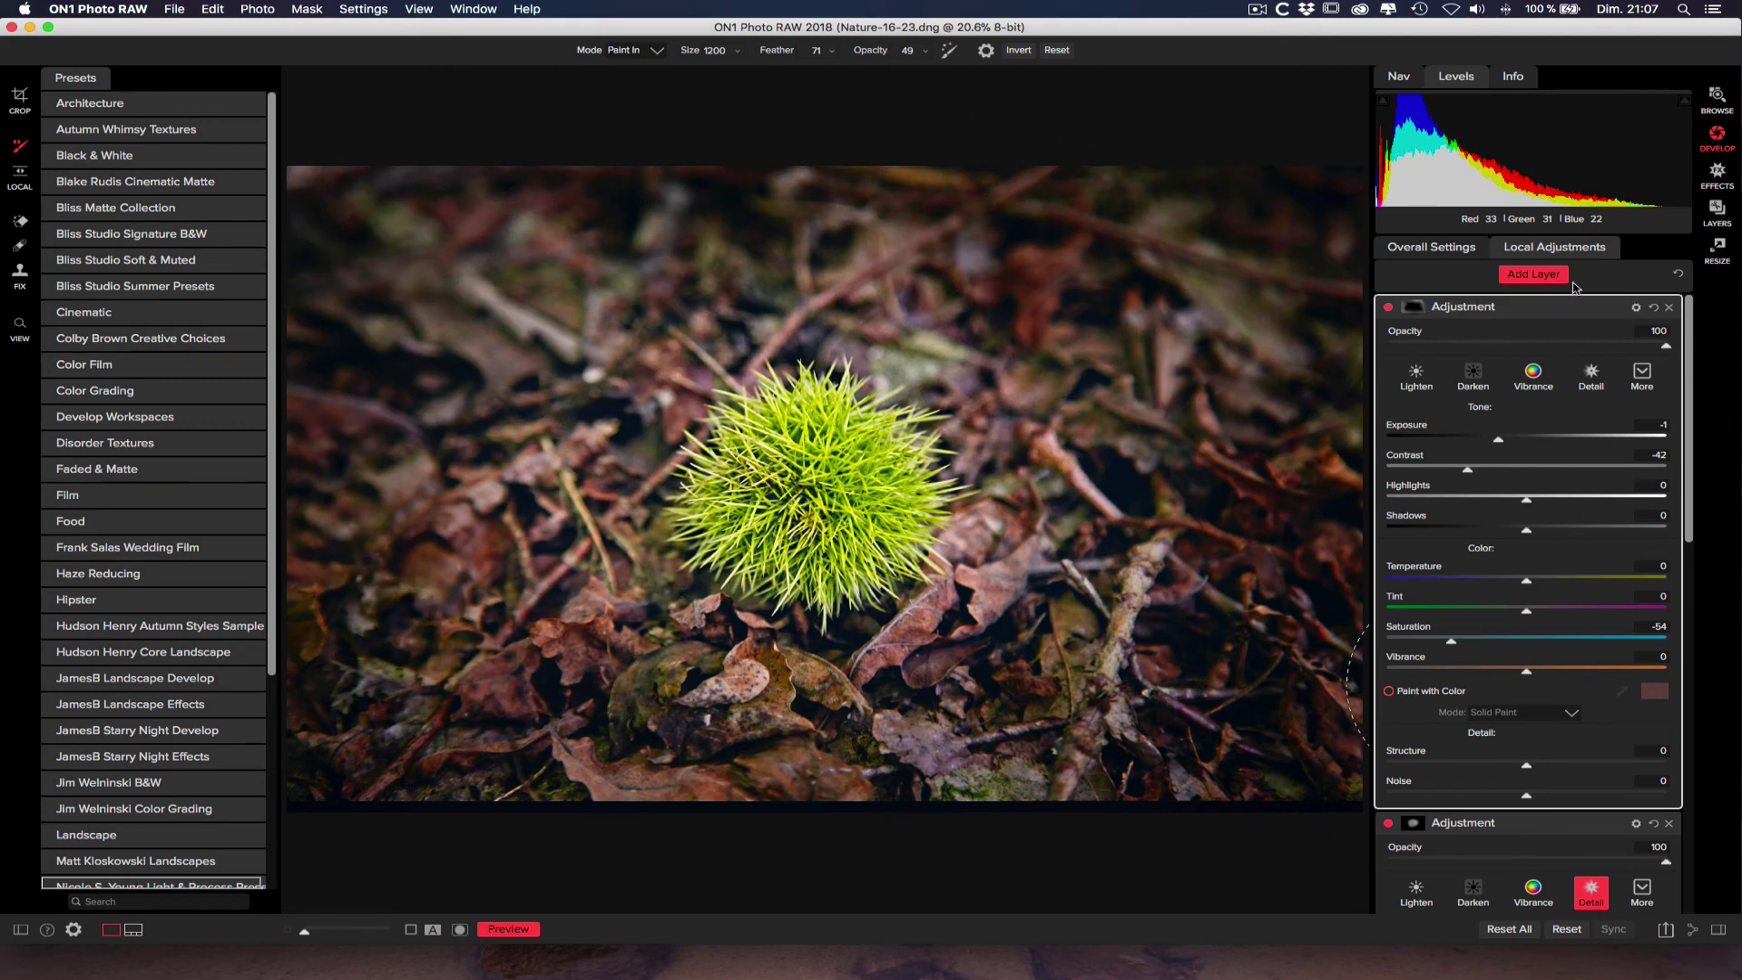
Step: Collapse the three local adjustment layers and reopen them one at a time to examine each layer's settings
click(1614, 307)
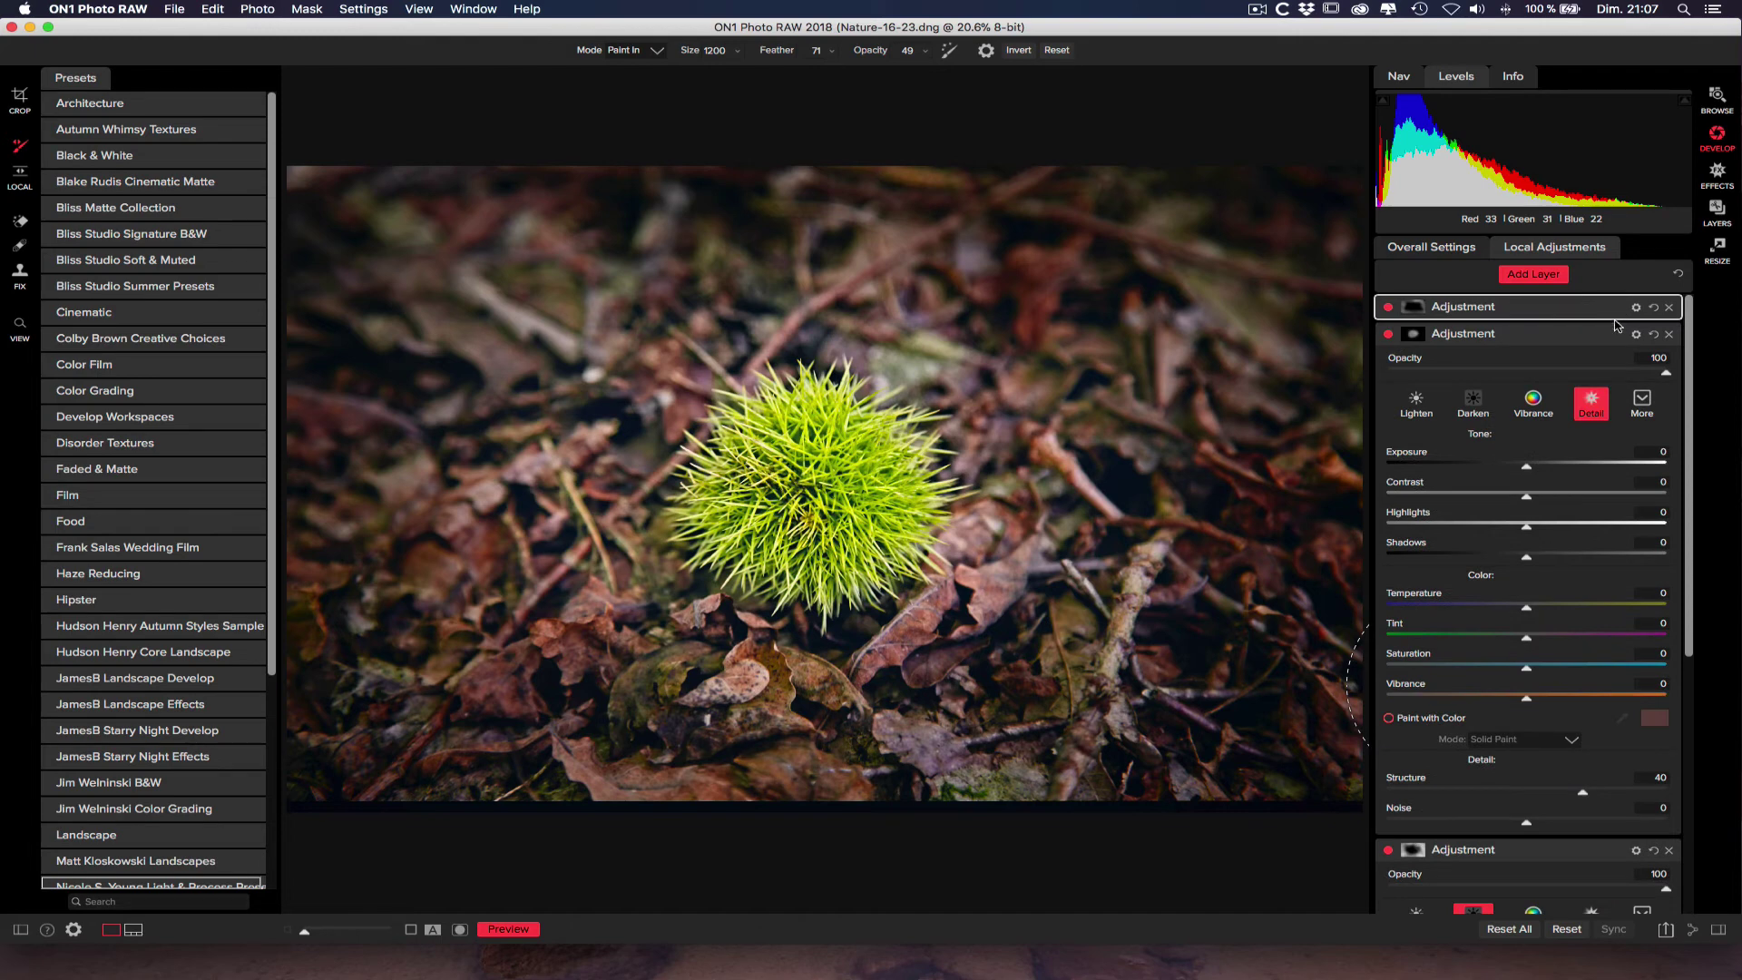
click(1614, 335)
click(1624, 362)
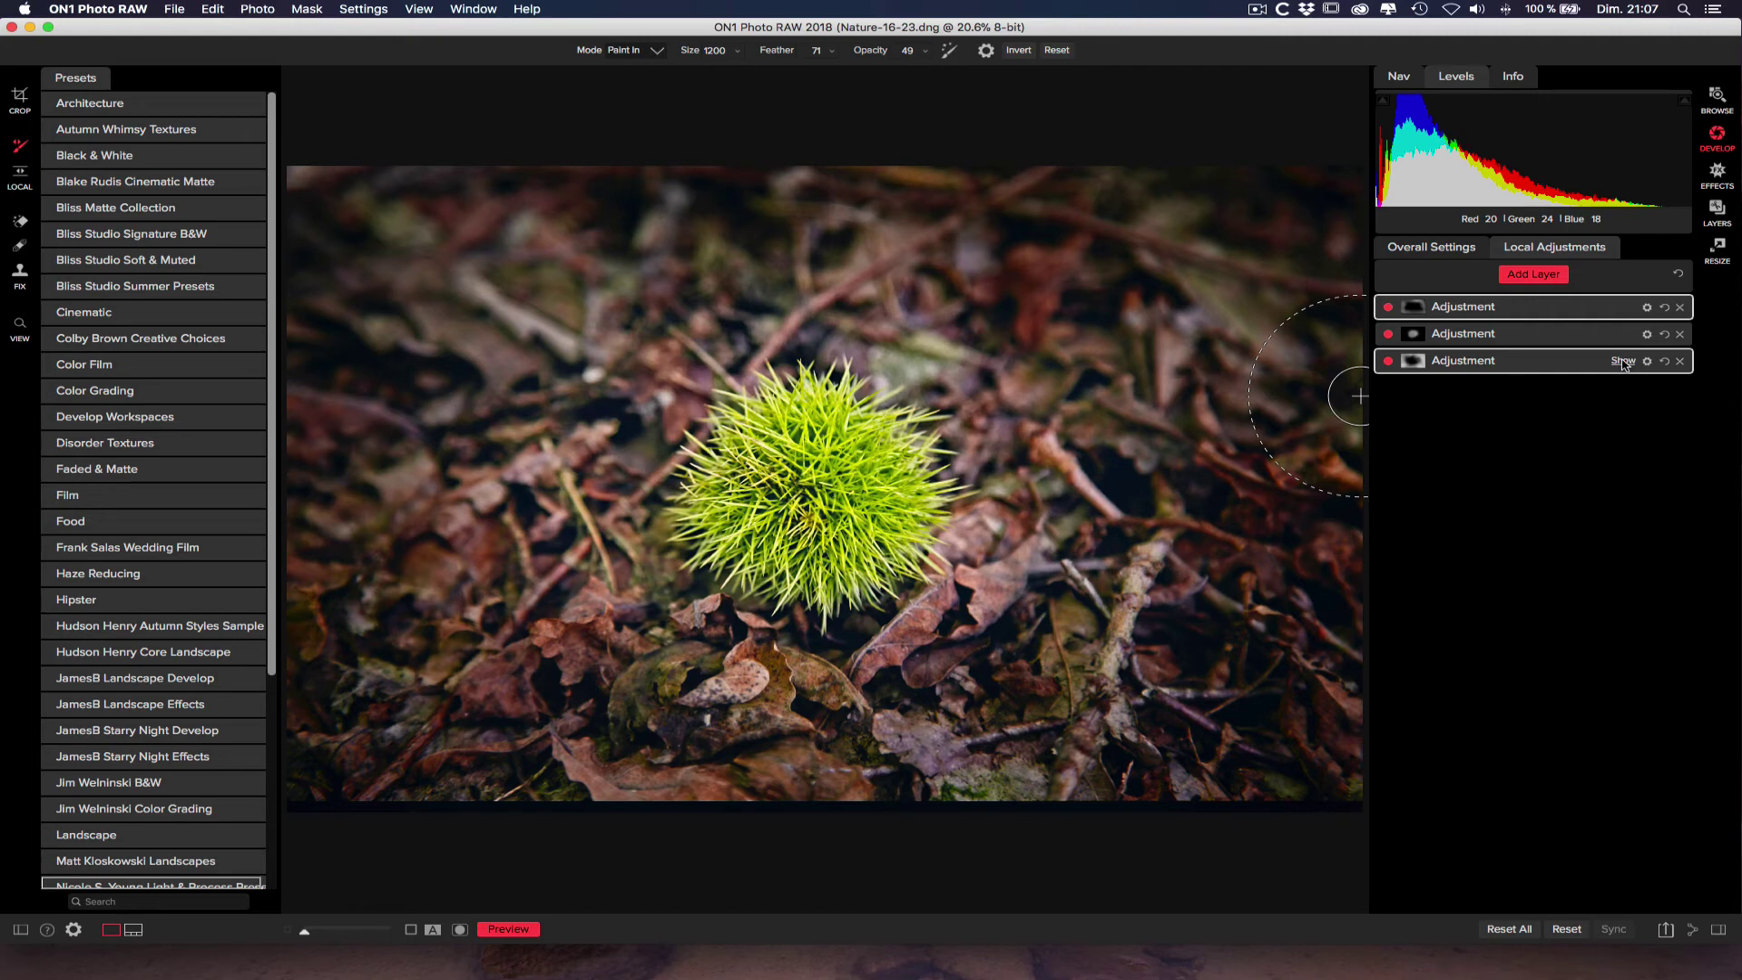
click(1461, 366)
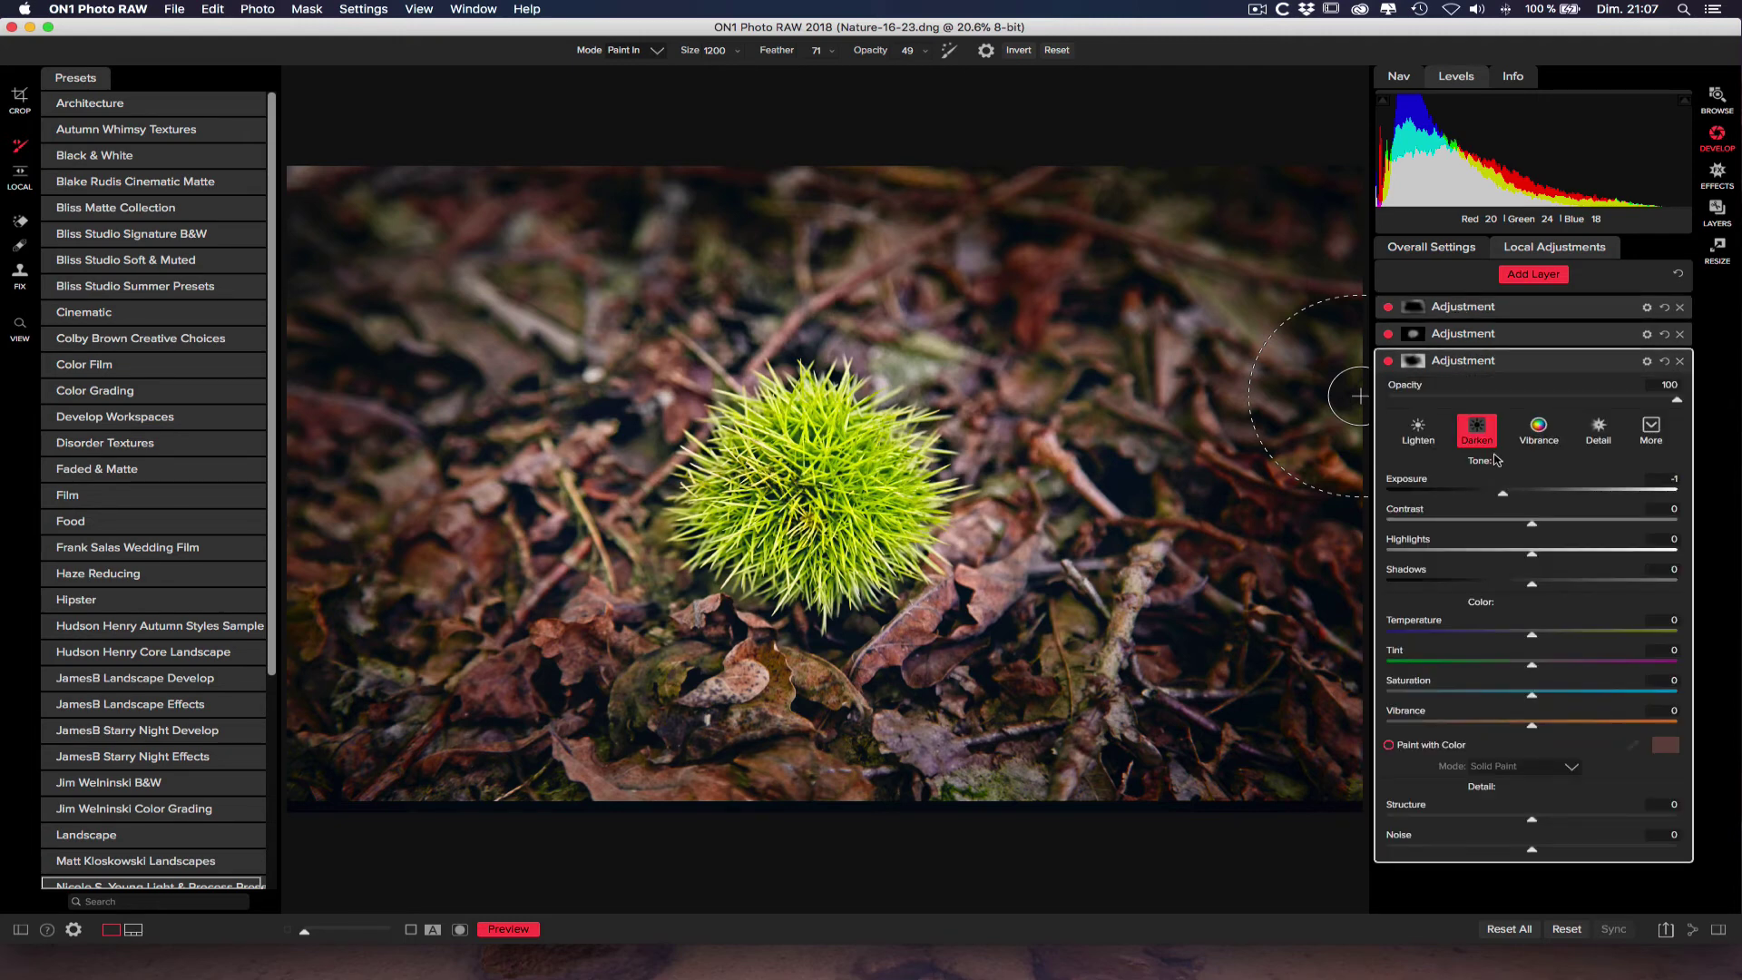
click(1463, 336)
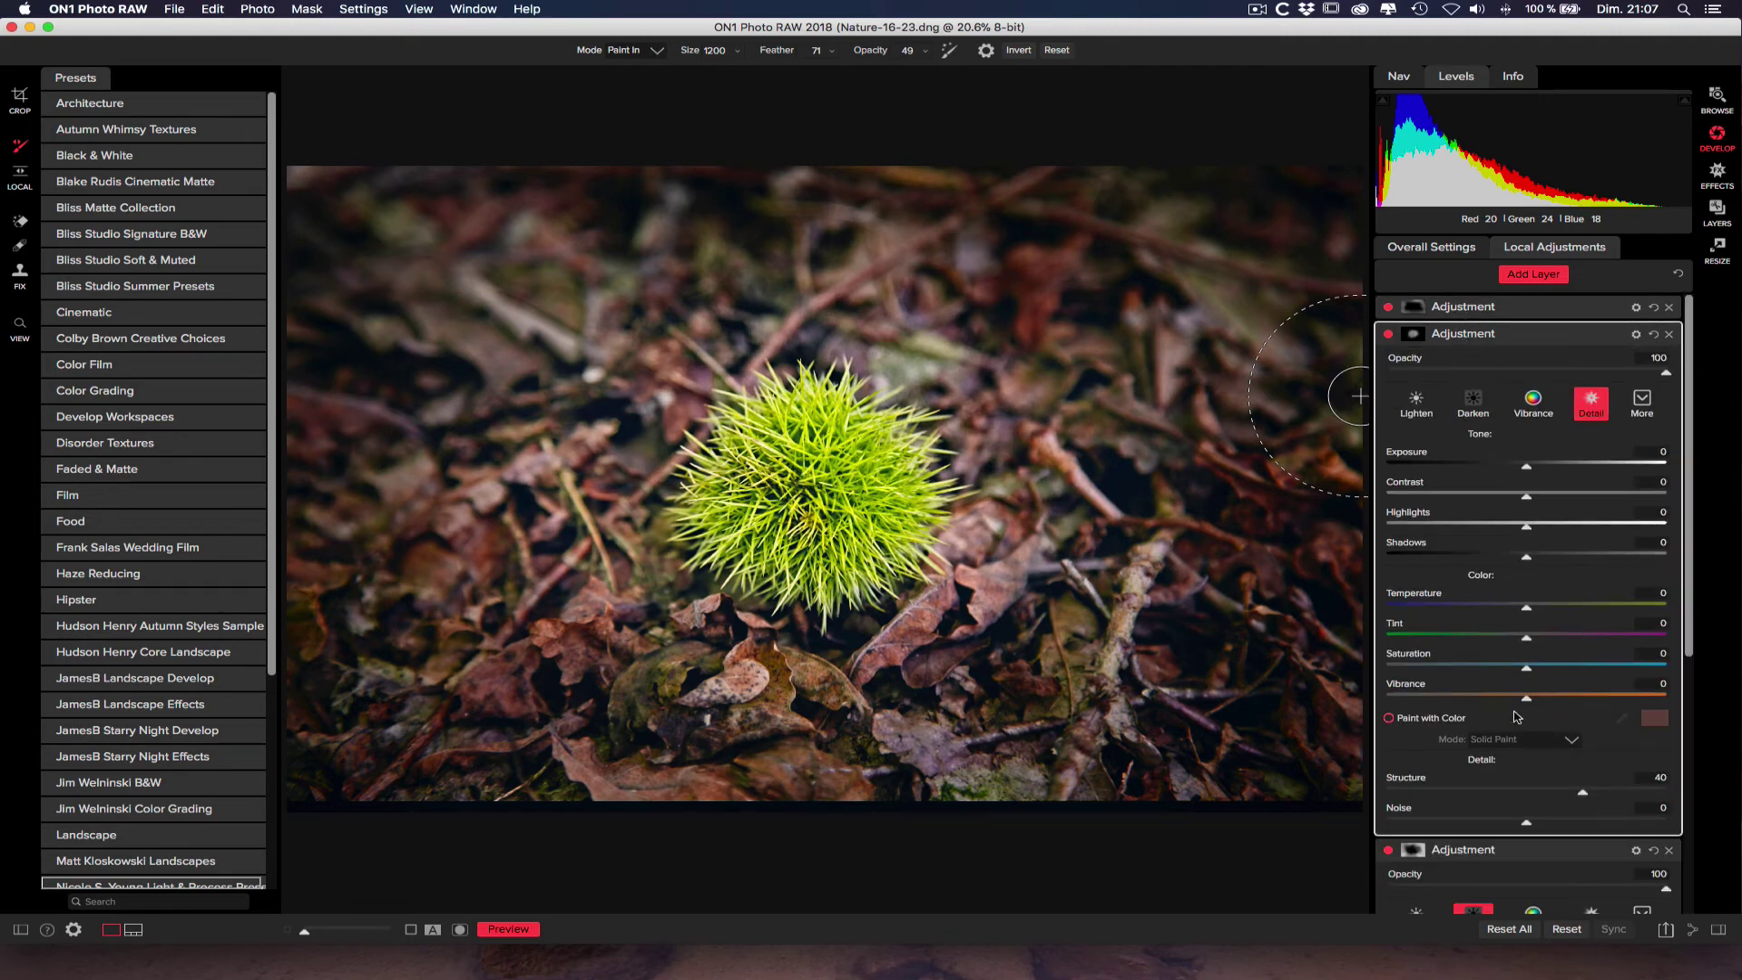
click(1465, 309)
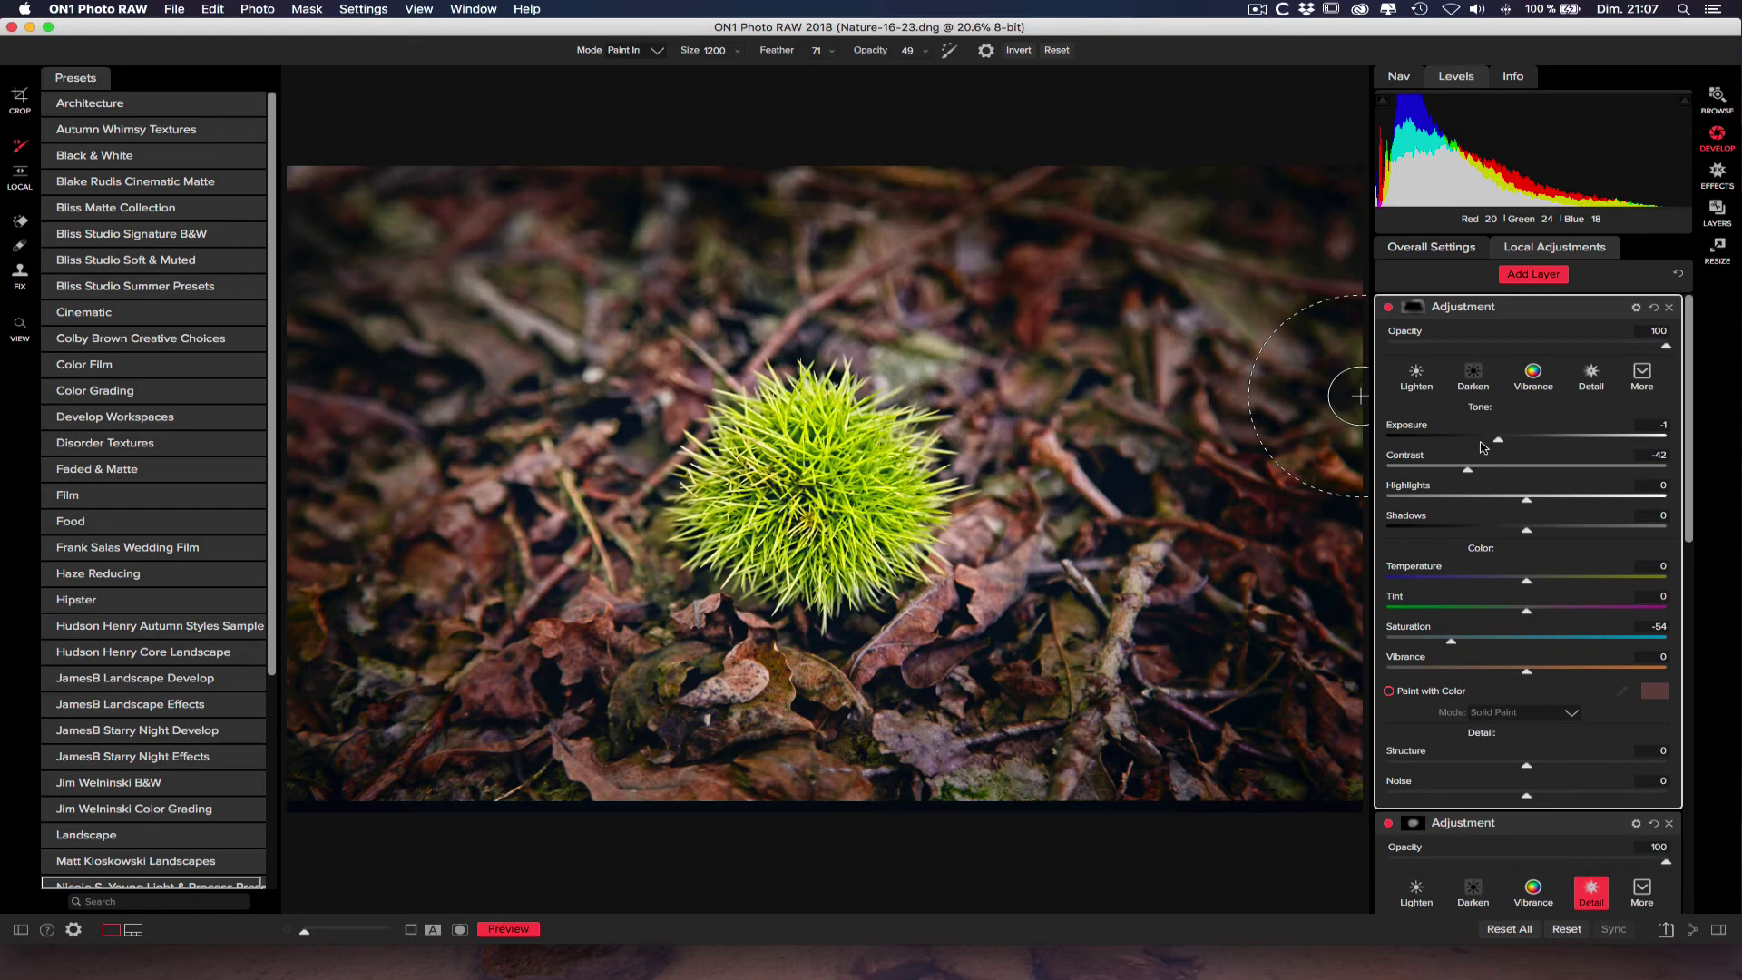
click(1493, 314)
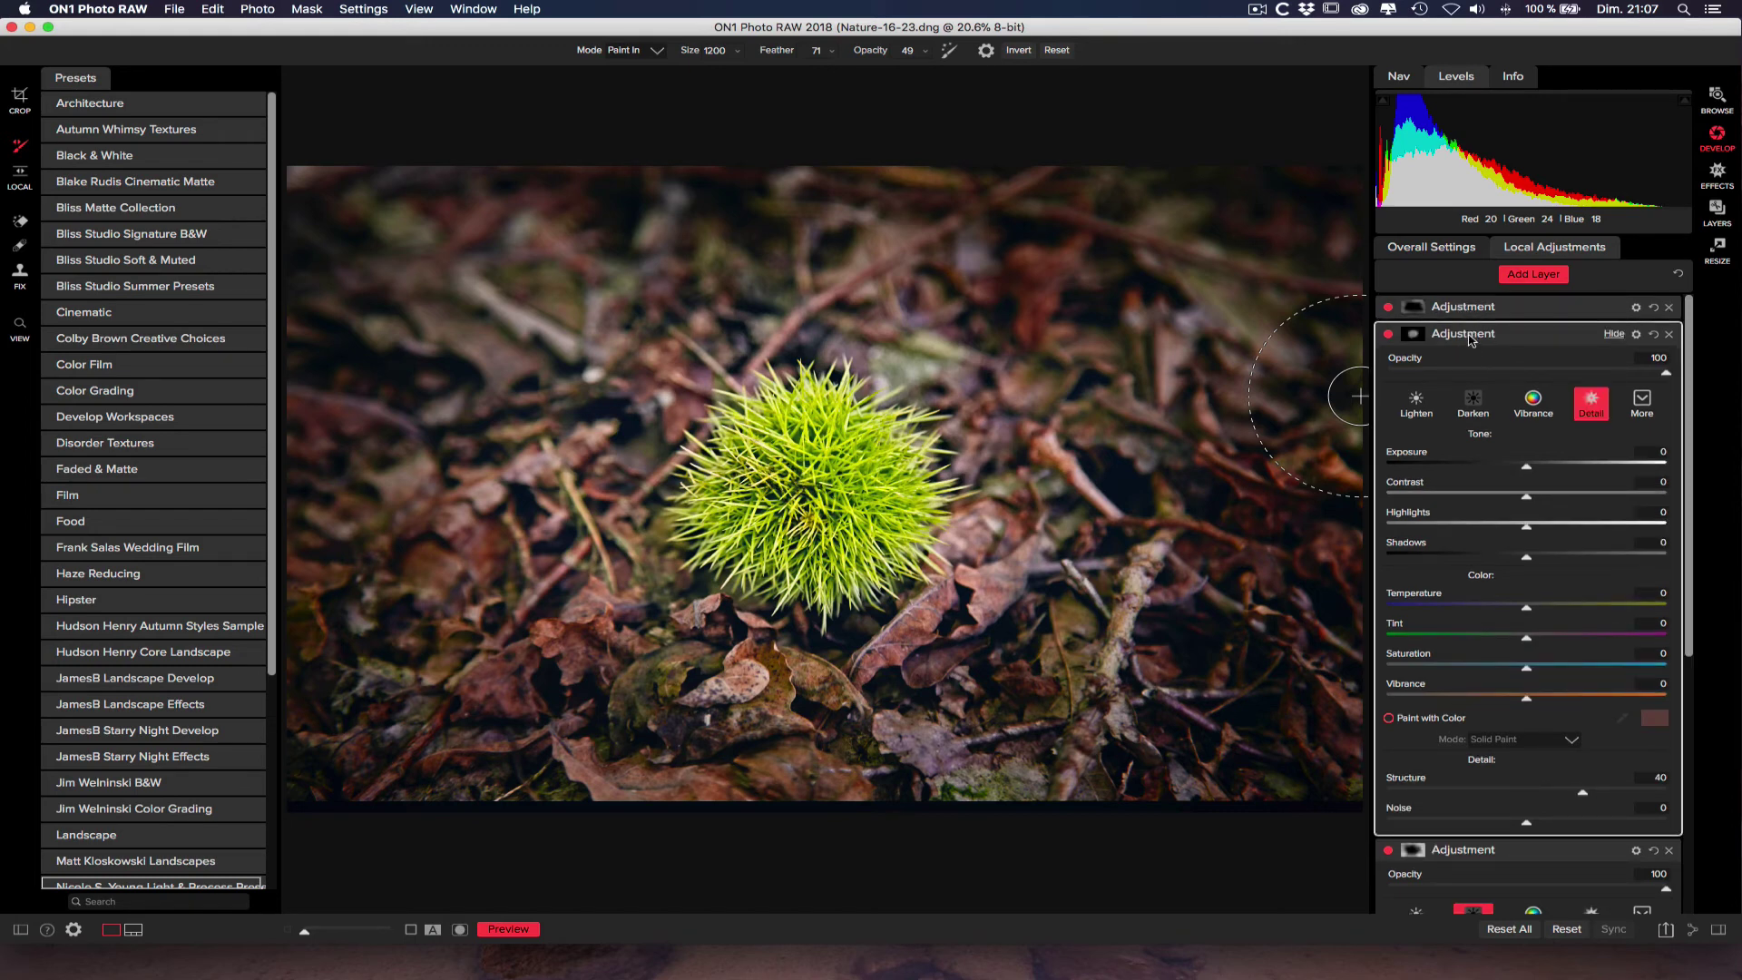
Step: Rename the Darken adjustment layer as Burn-Adjustment
click(1470, 336)
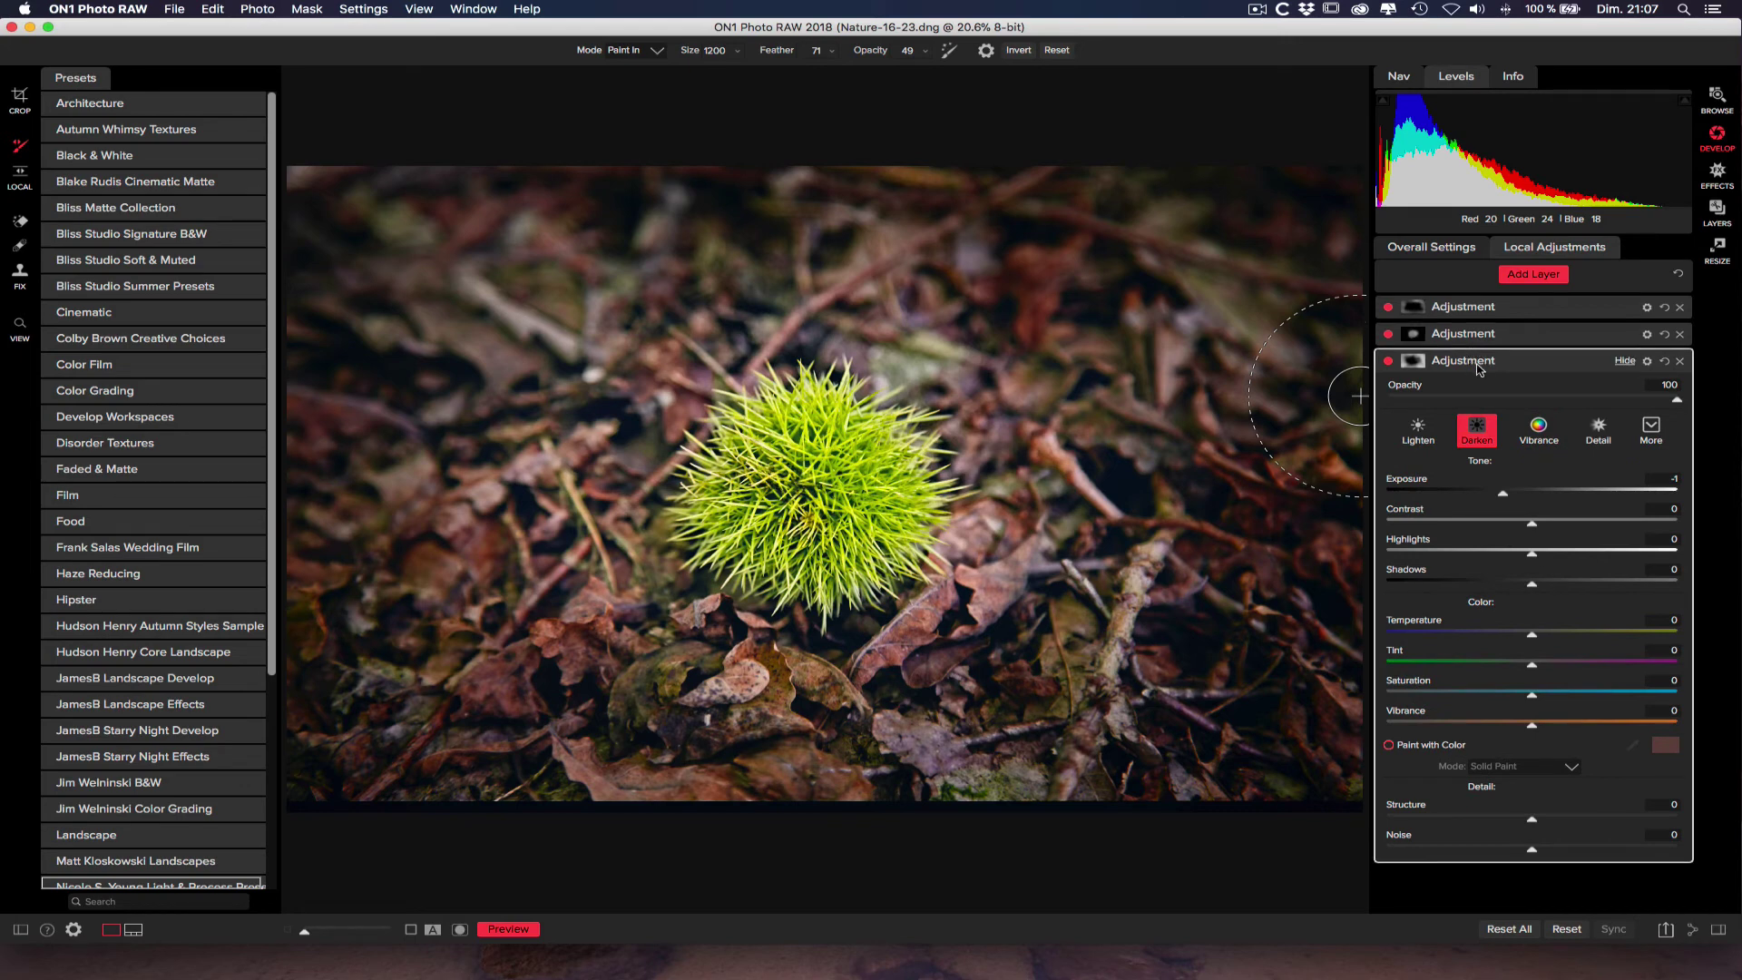
double_click(1476, 364)
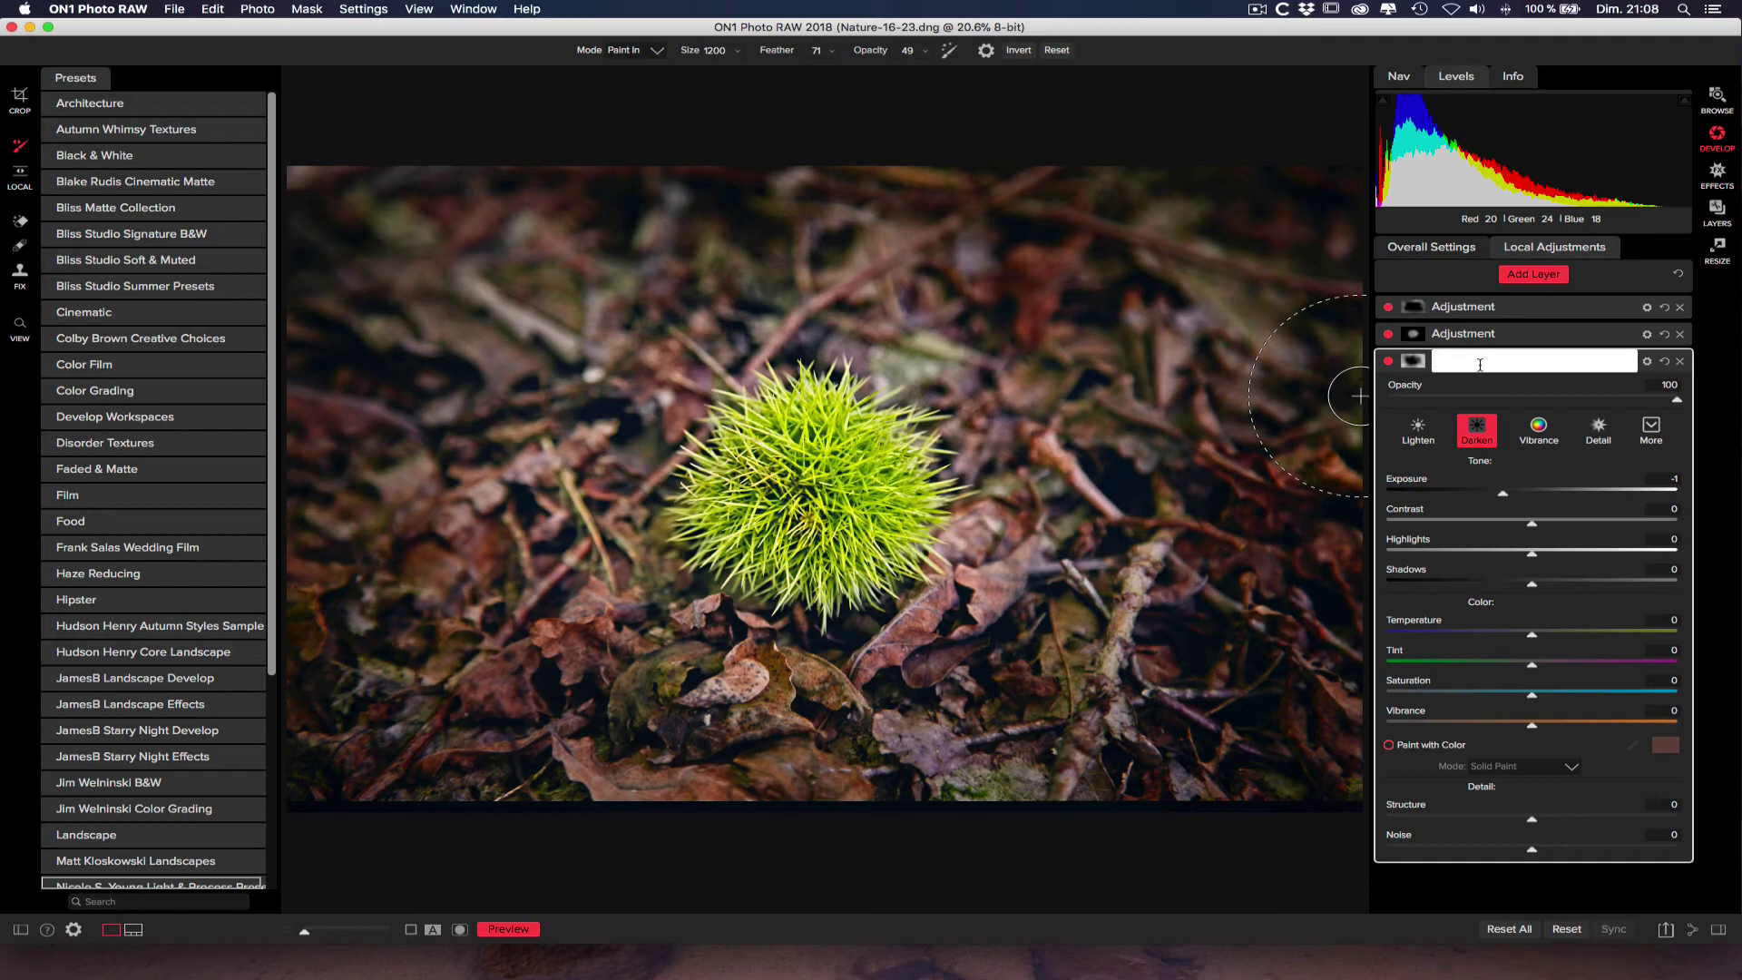
key(Return)
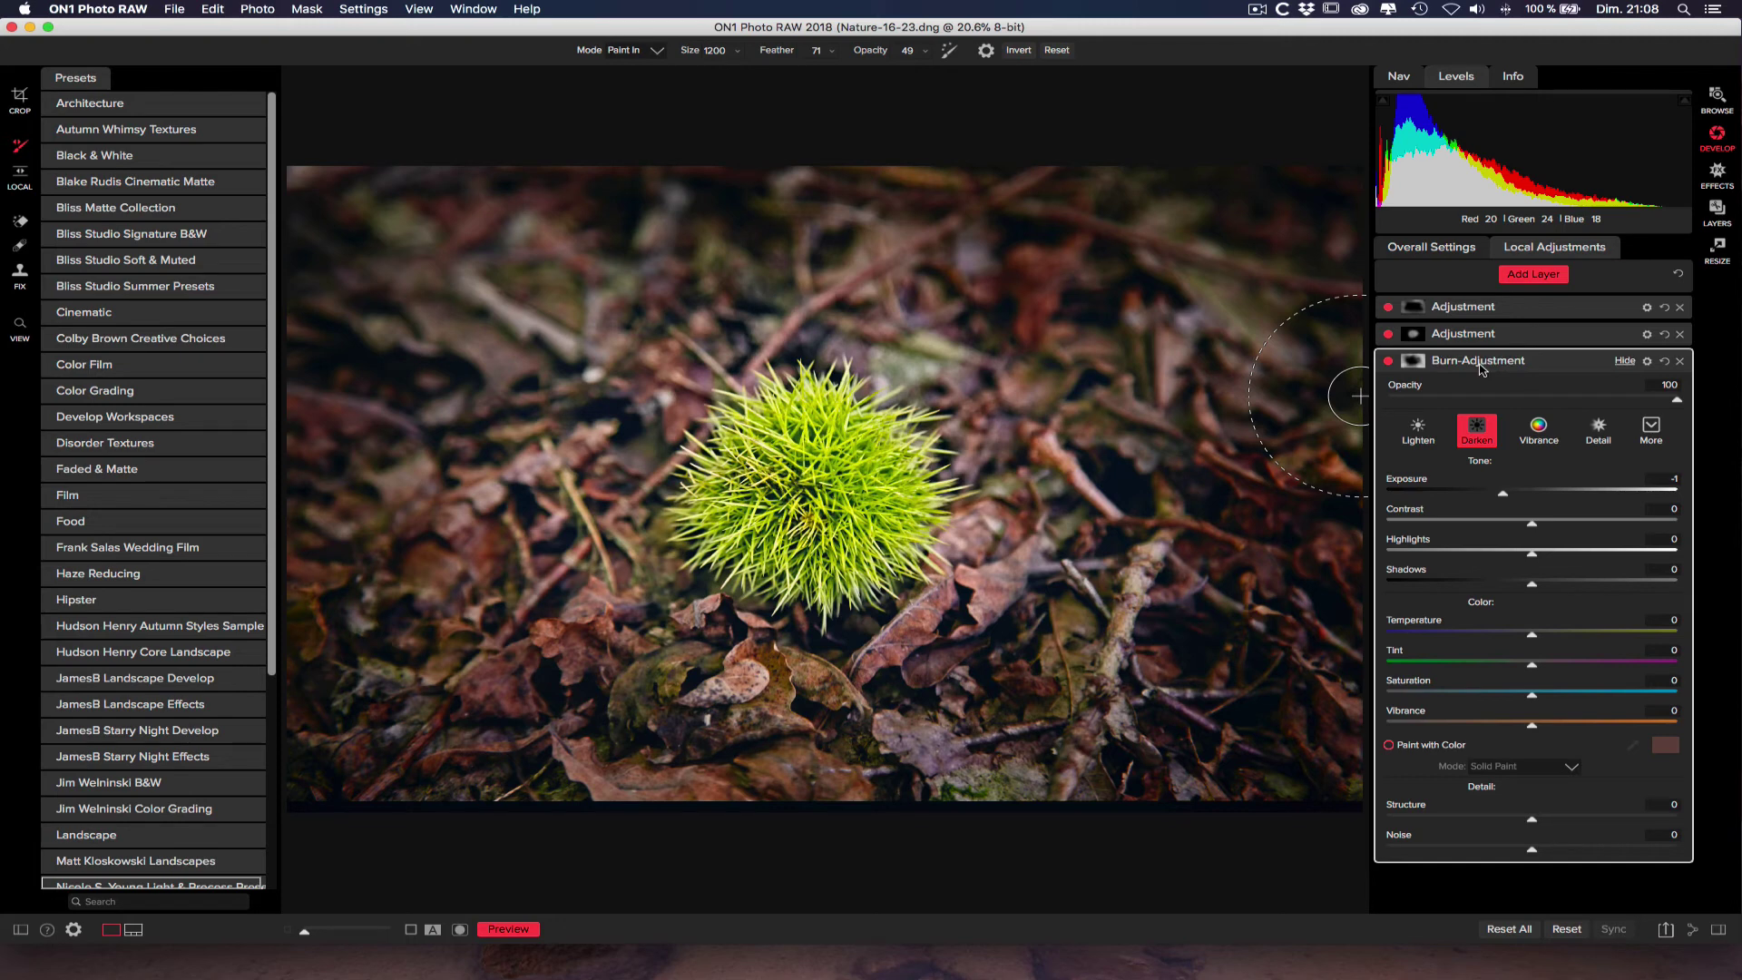
Step: Rename the Detail adjustment layer as Strucutre-Adjustment-Adjustment
double_click(1464, 332)
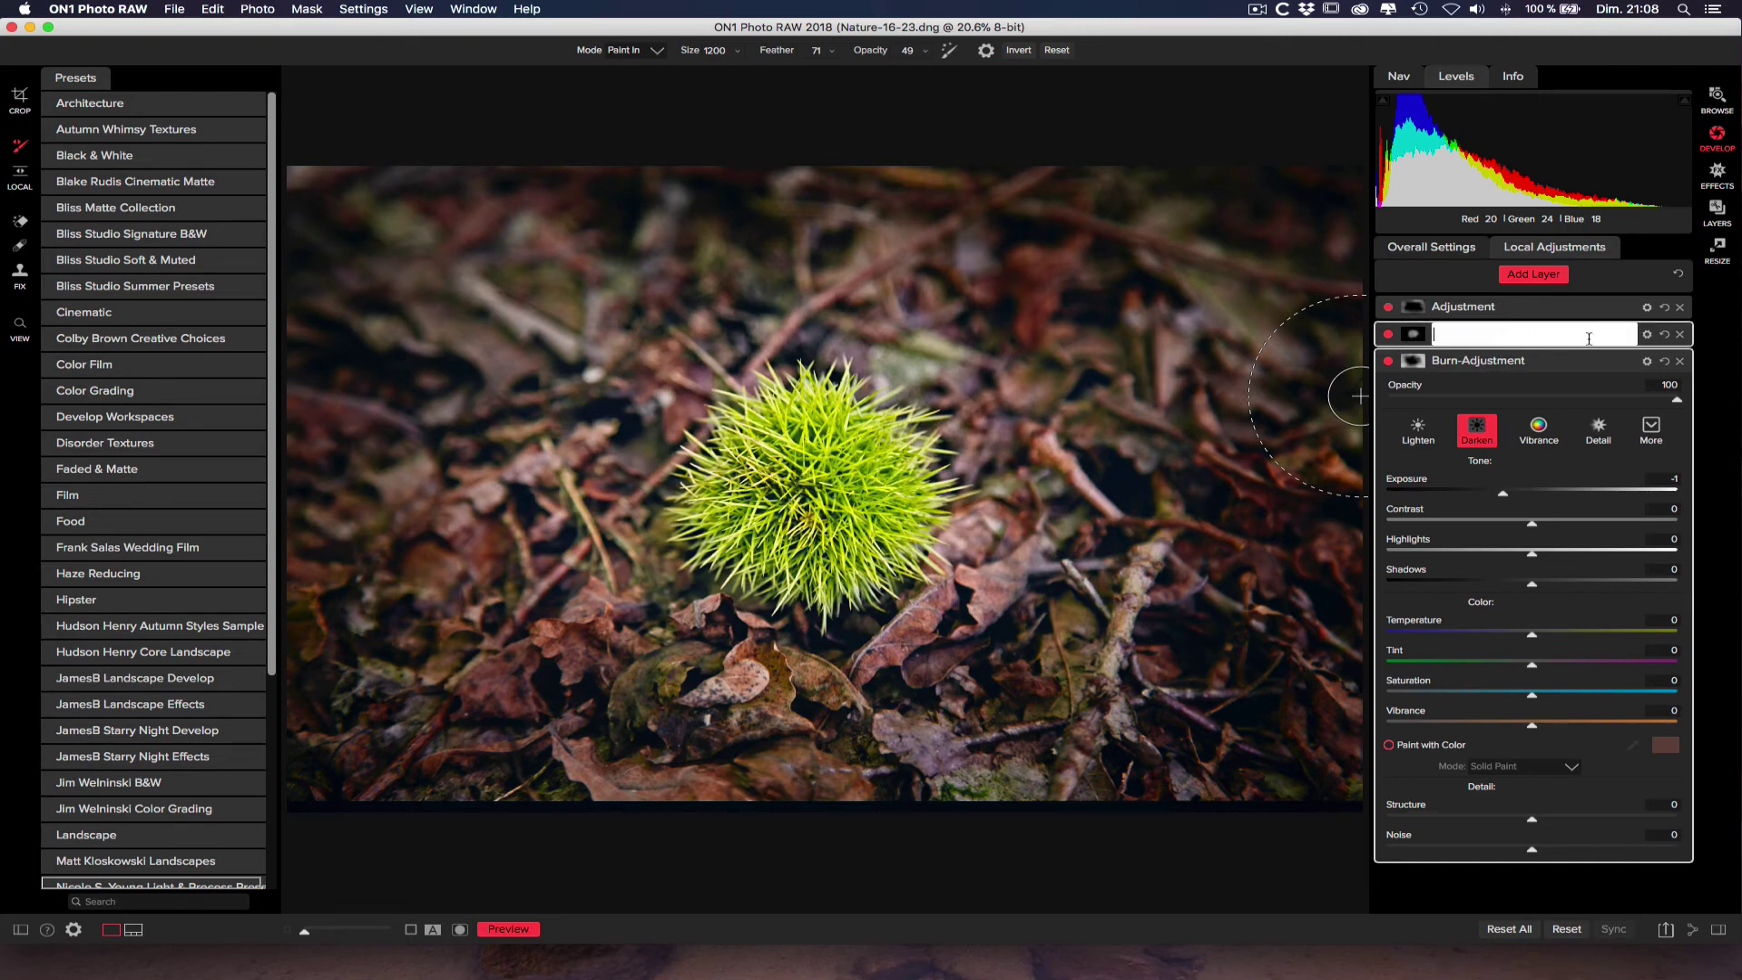
key(Escape)
click(1475, 341)
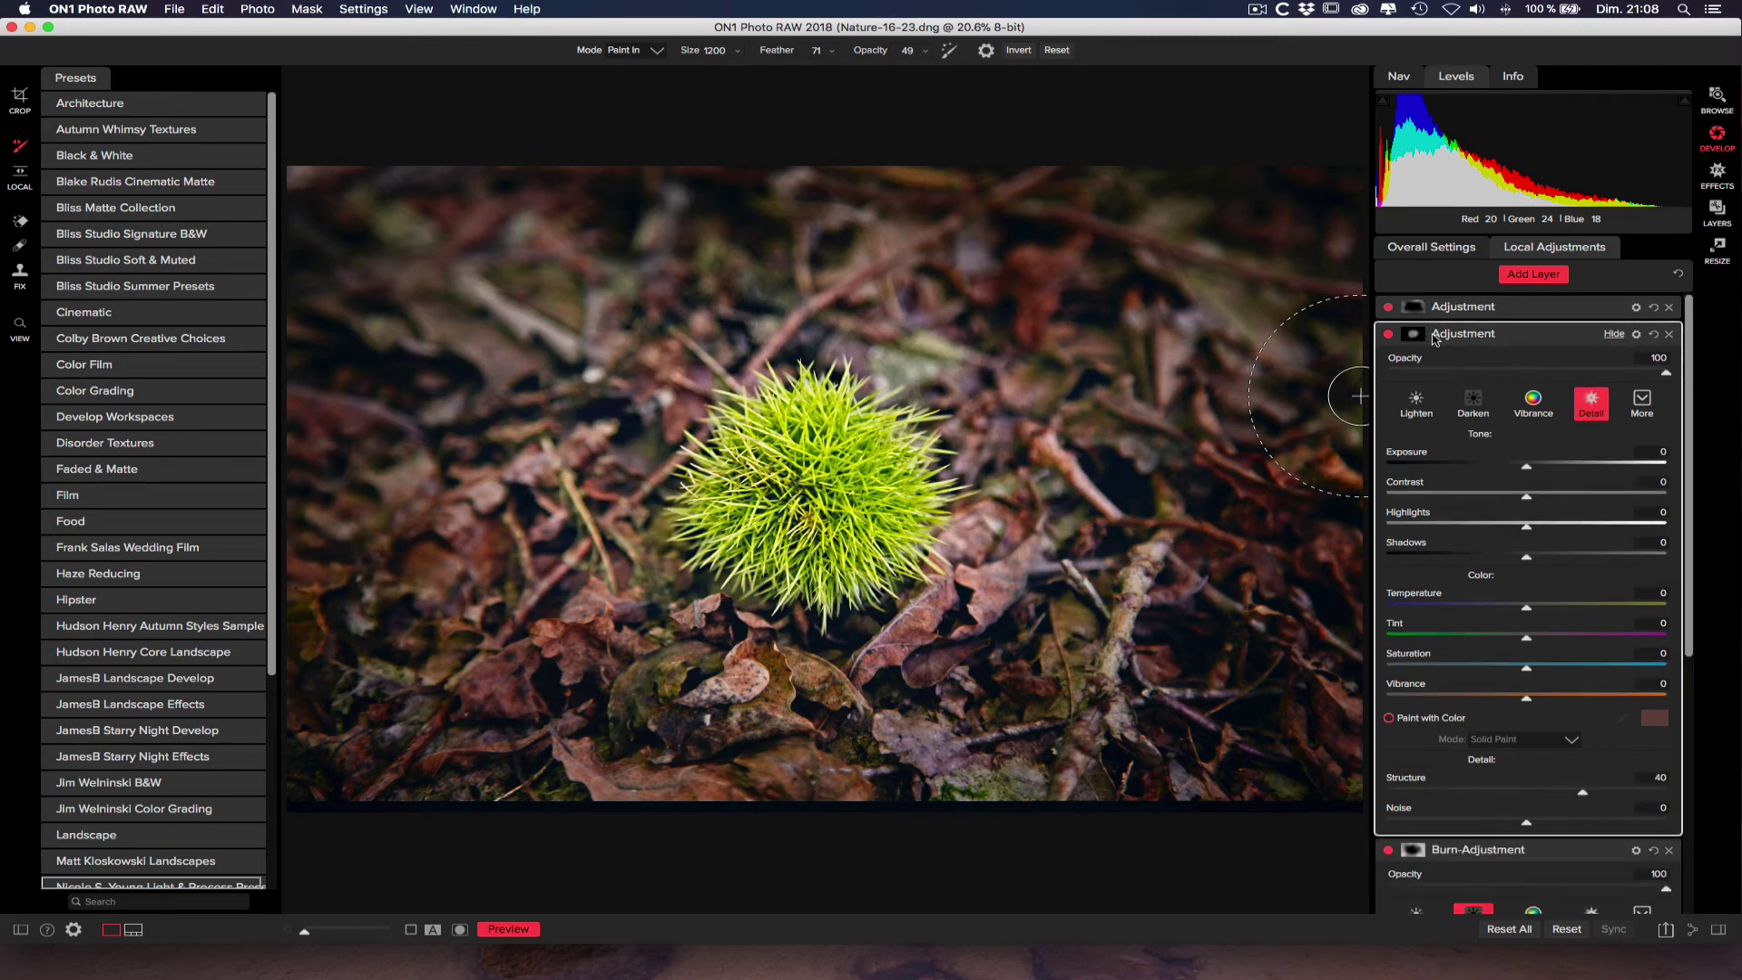
click(1479, 335)
click(1476, 337)
double_click(1471, 337)
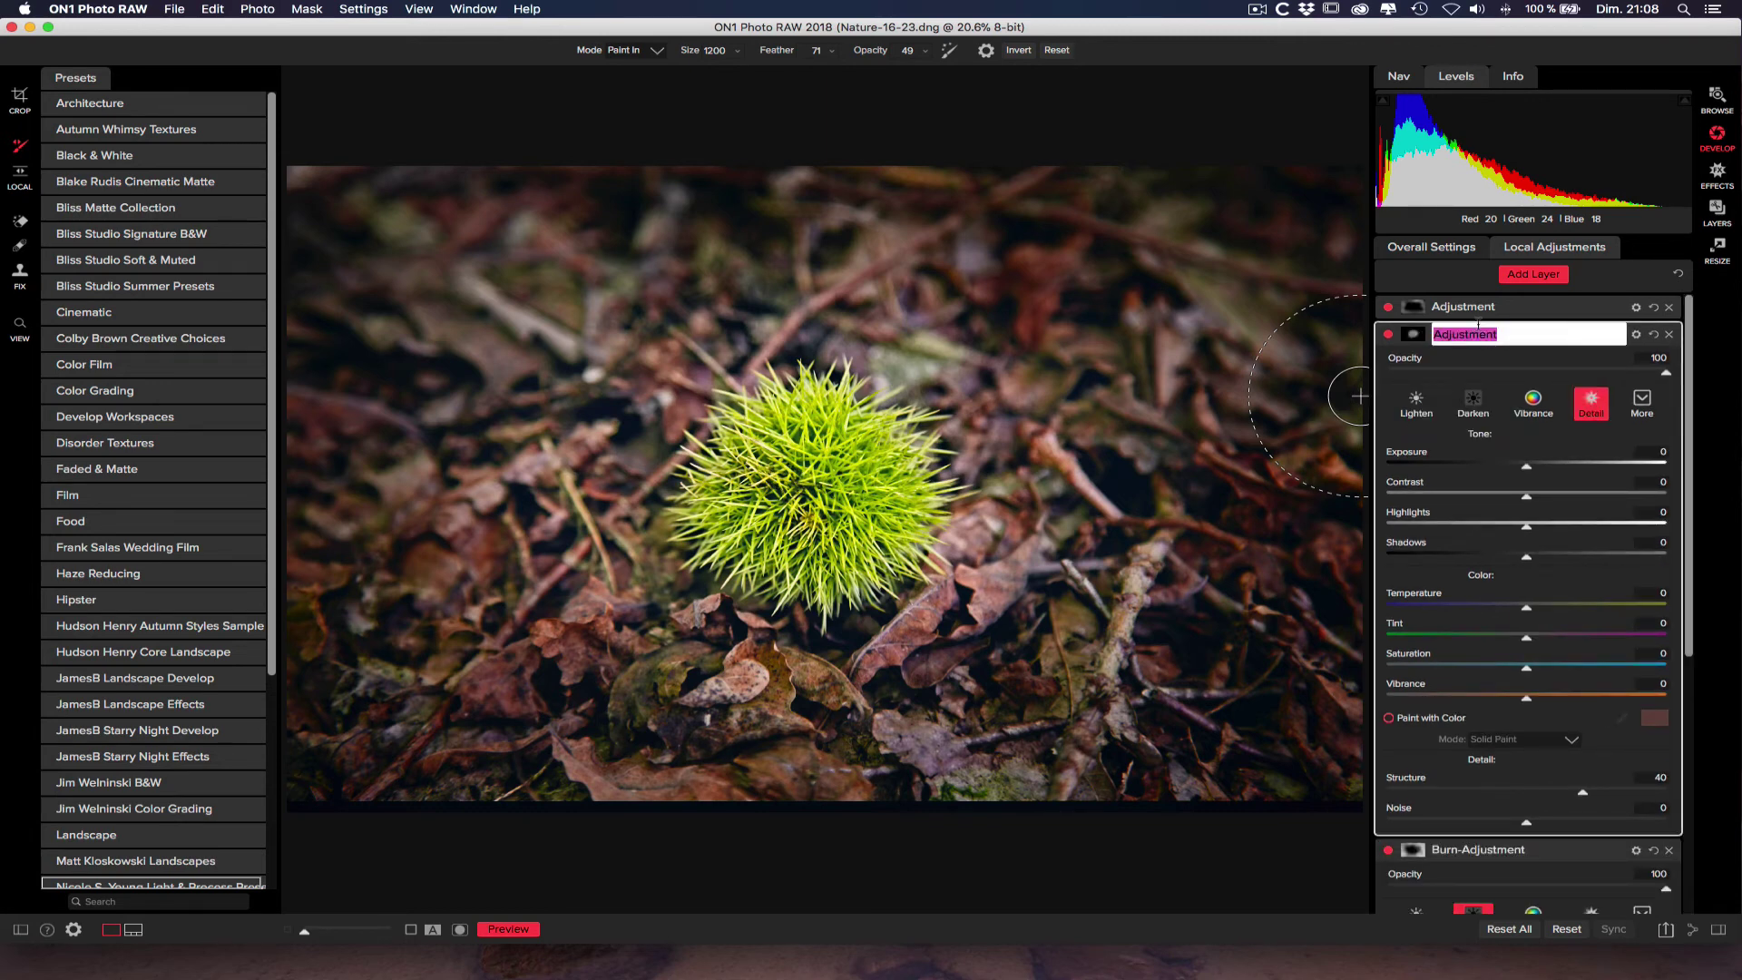
key(Left)
text(Strucutre)
key(Return)
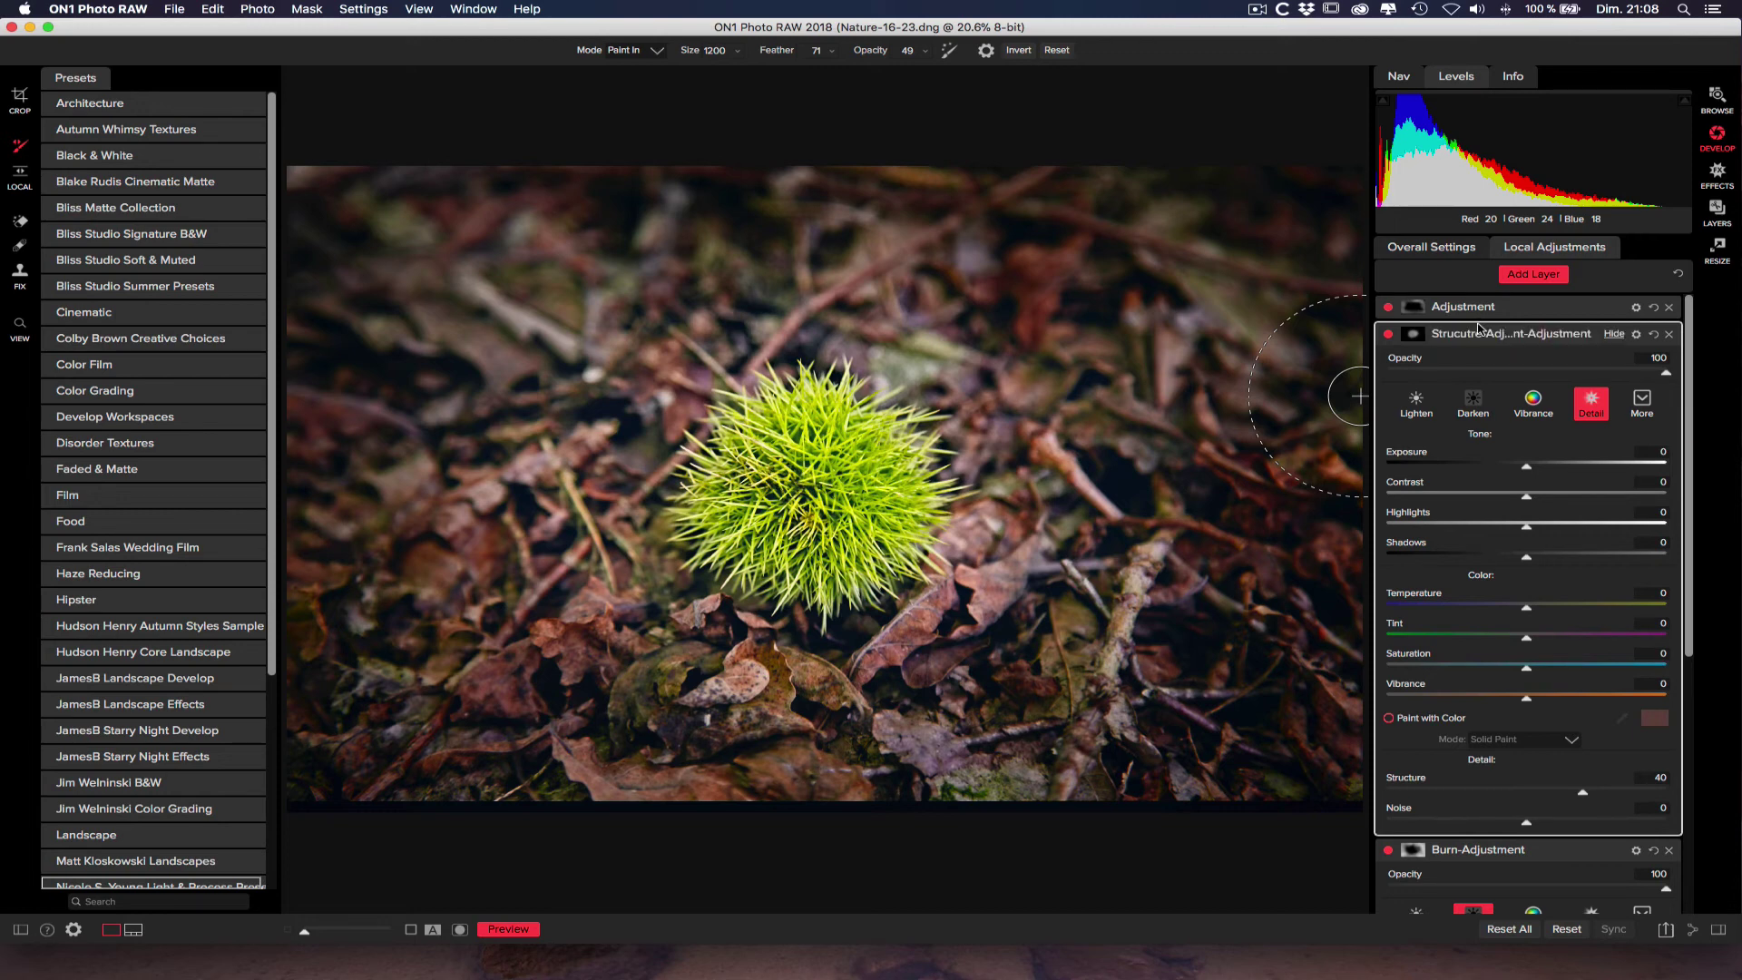
Step: Rename the layer with reduced contrast and saturation as "- contraste & - saturation-Adjustment"
click(1476, 310)
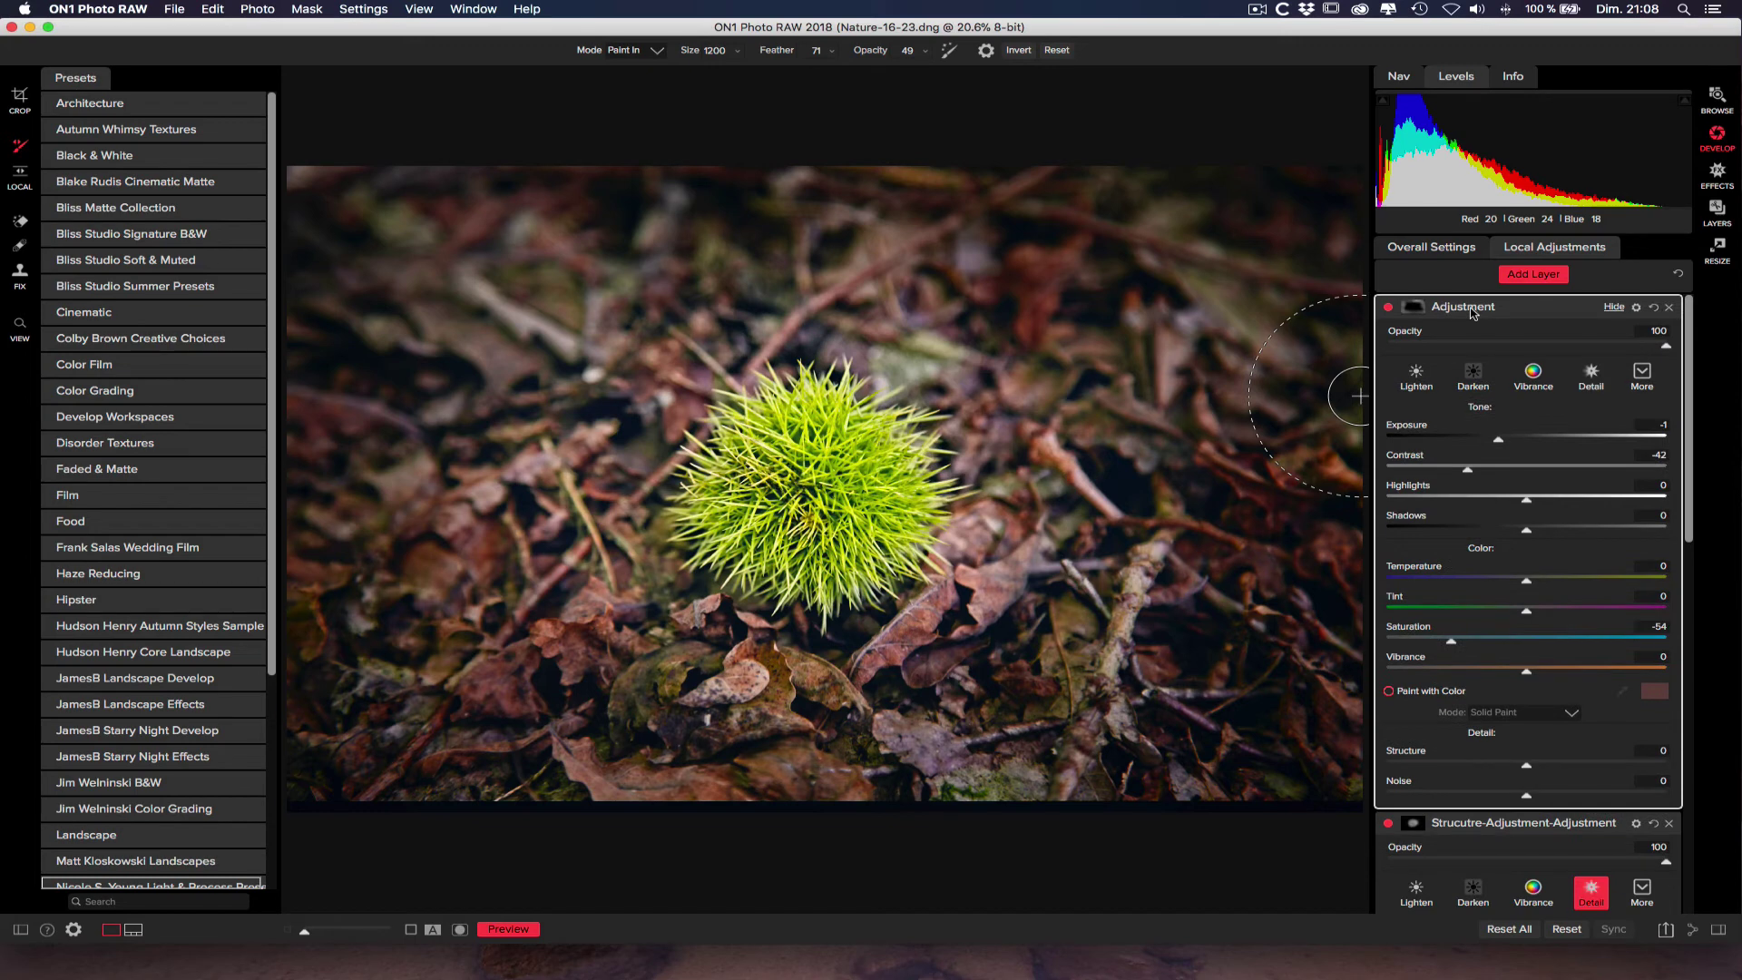
double_click(1472, 311)
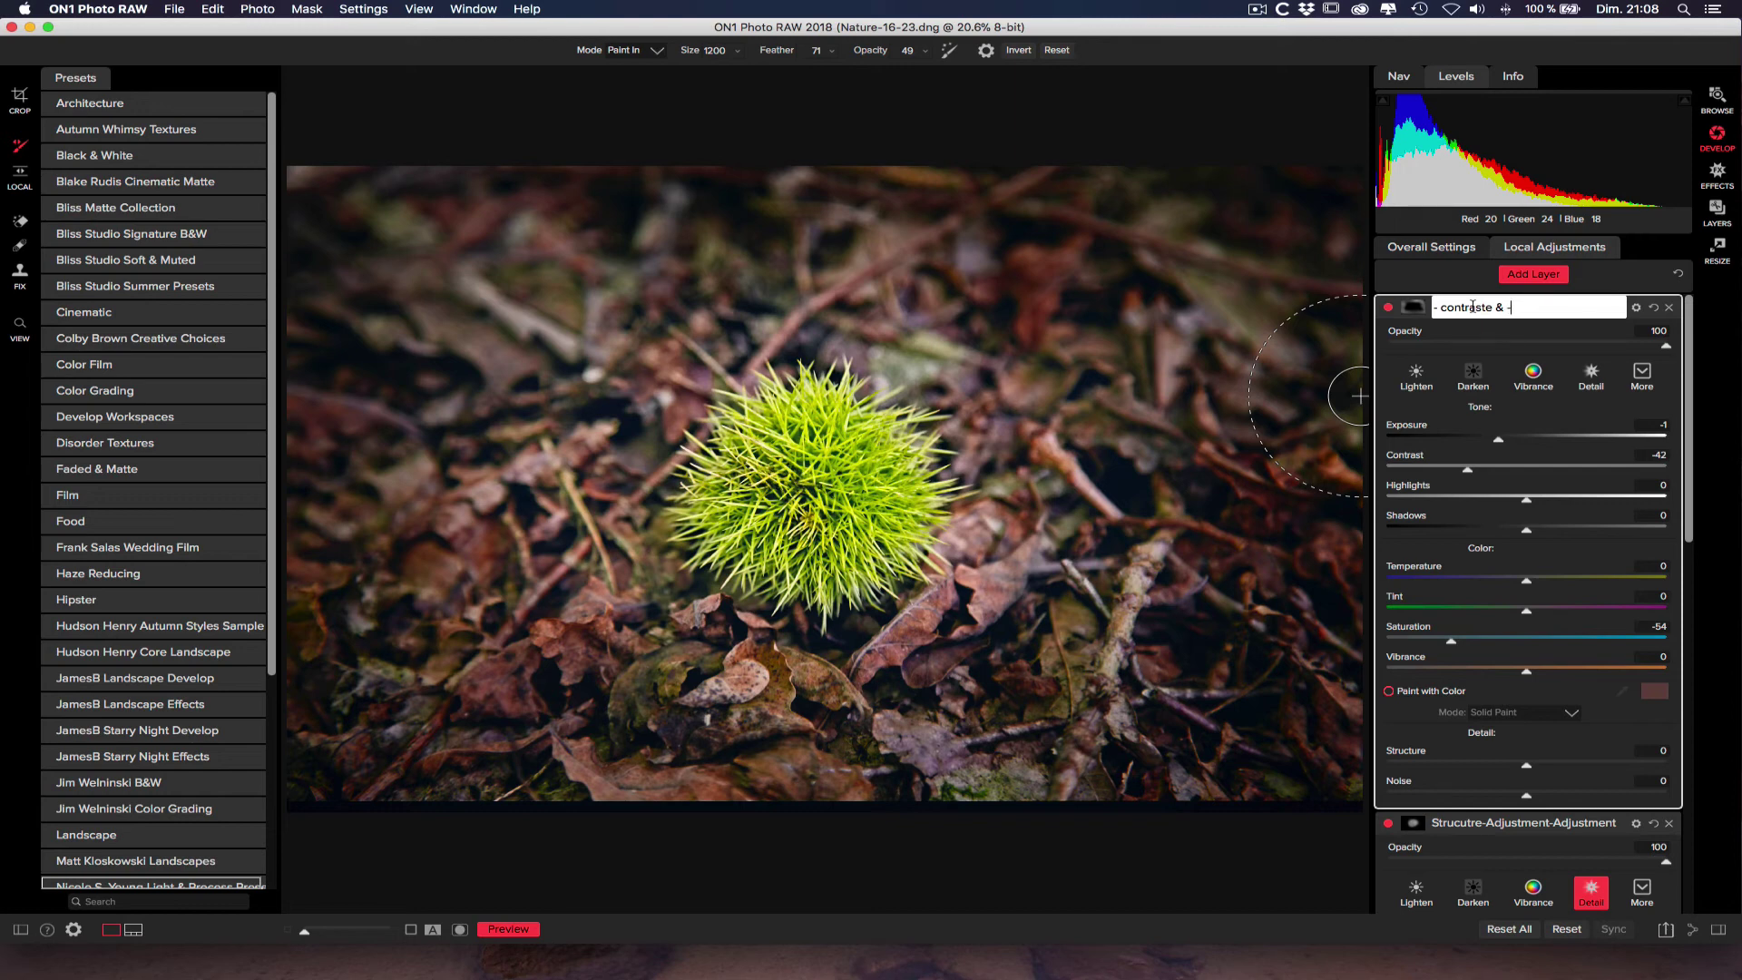
key(Return)
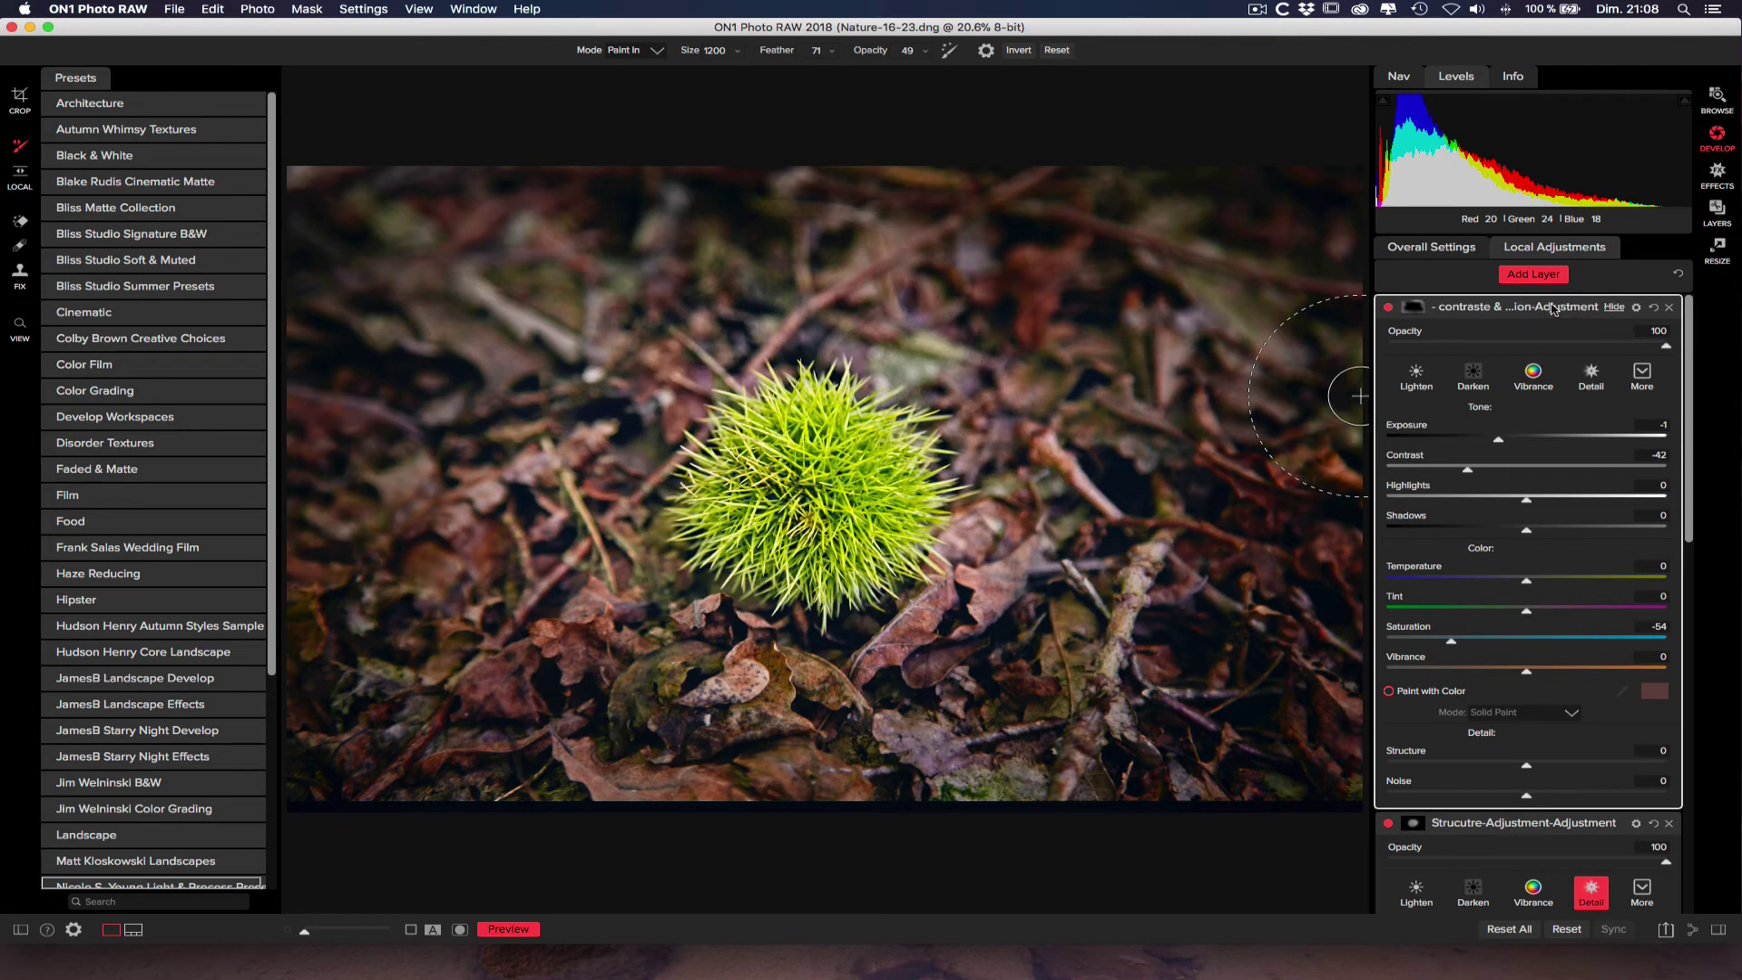
Step: Collapse the settings of all three named adjustment layers
click(1520, 311)
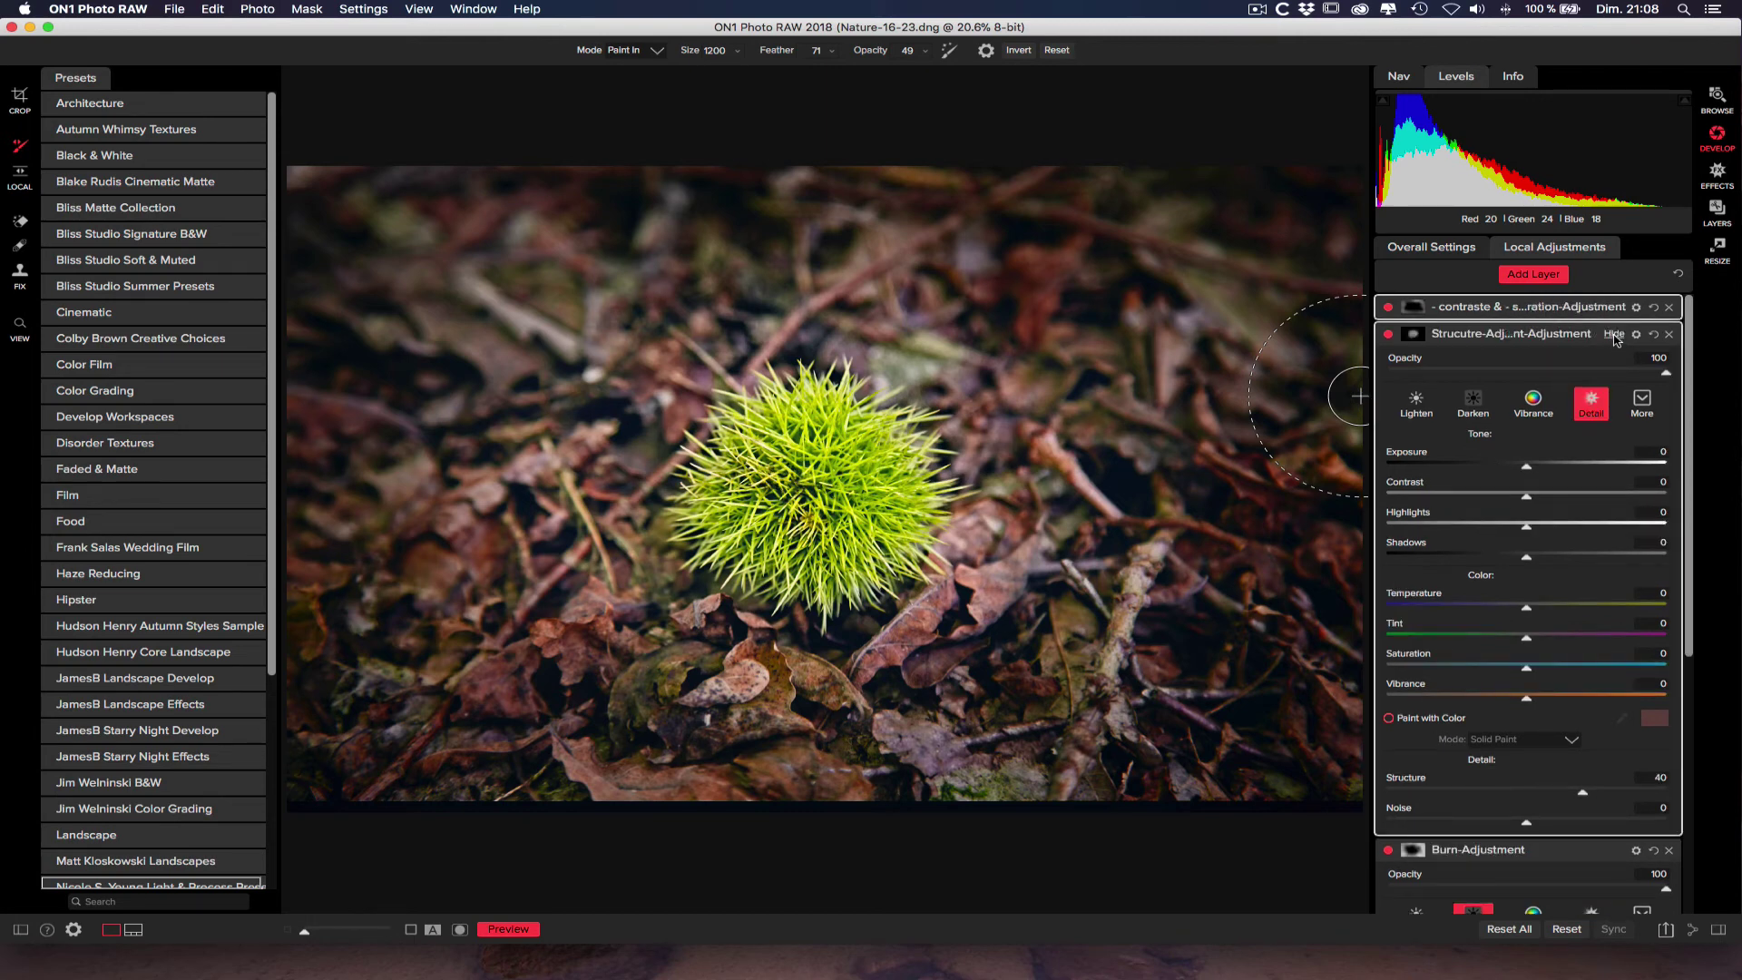
click(1613, 336)
click(1625, 361)
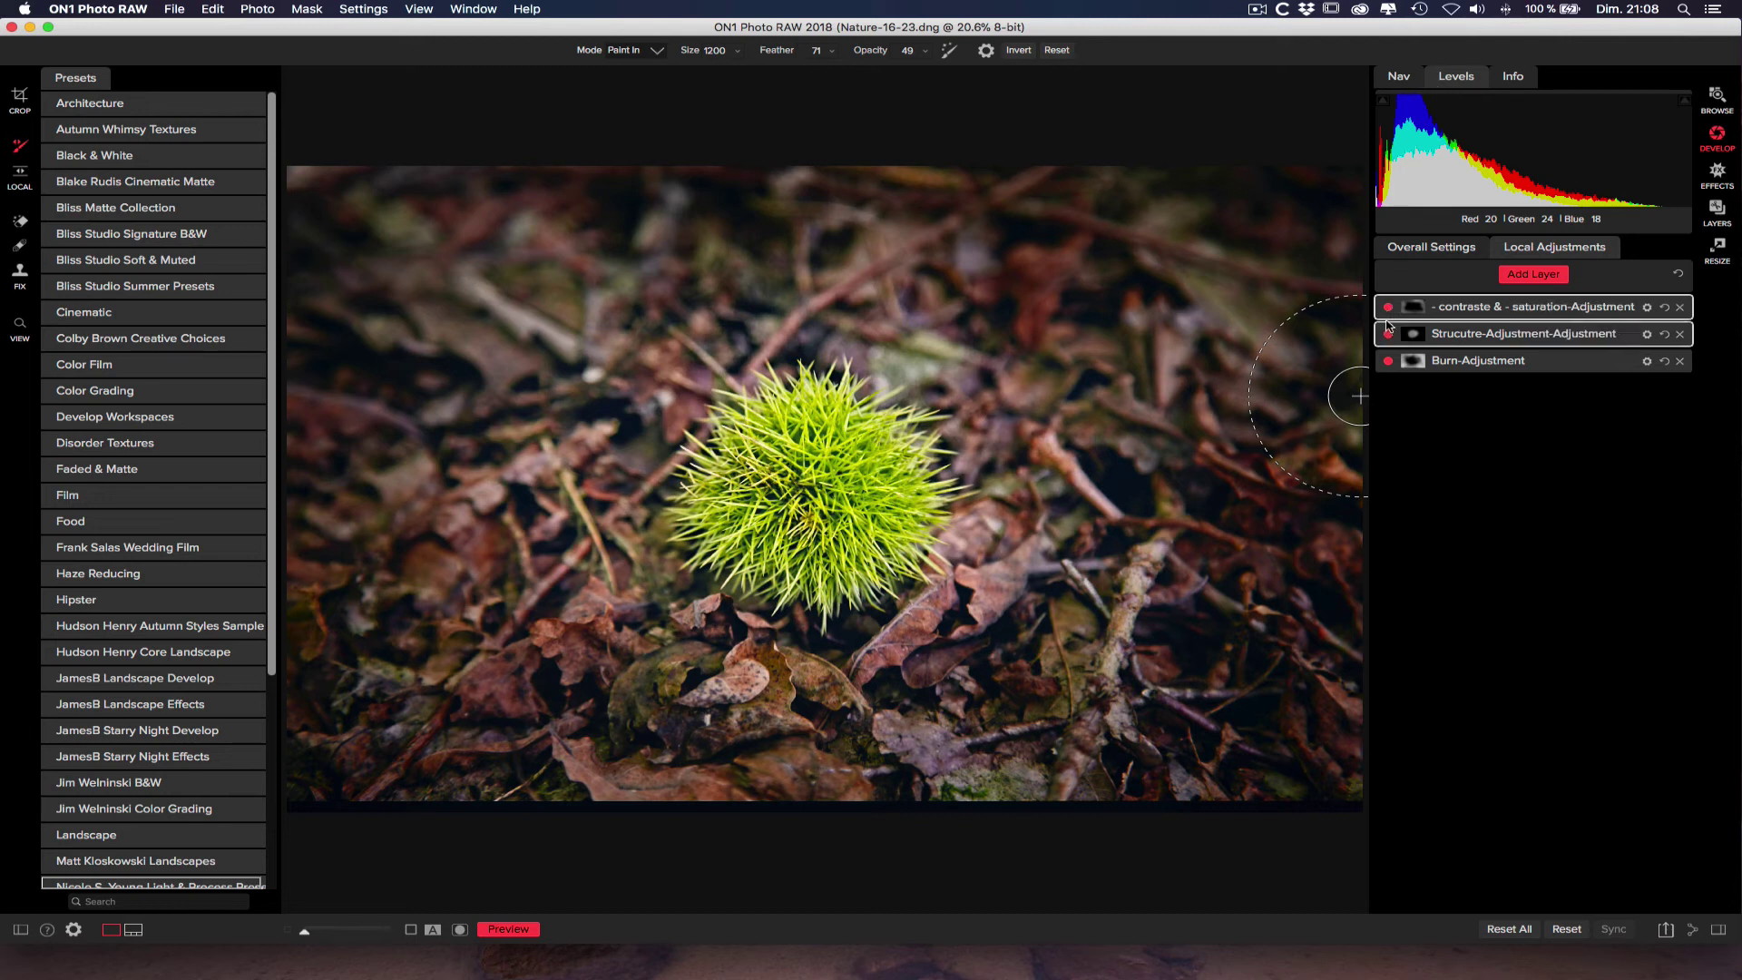
Step: Try resetting the photo's overall develop settings and undo the reset
click(1567, 934)
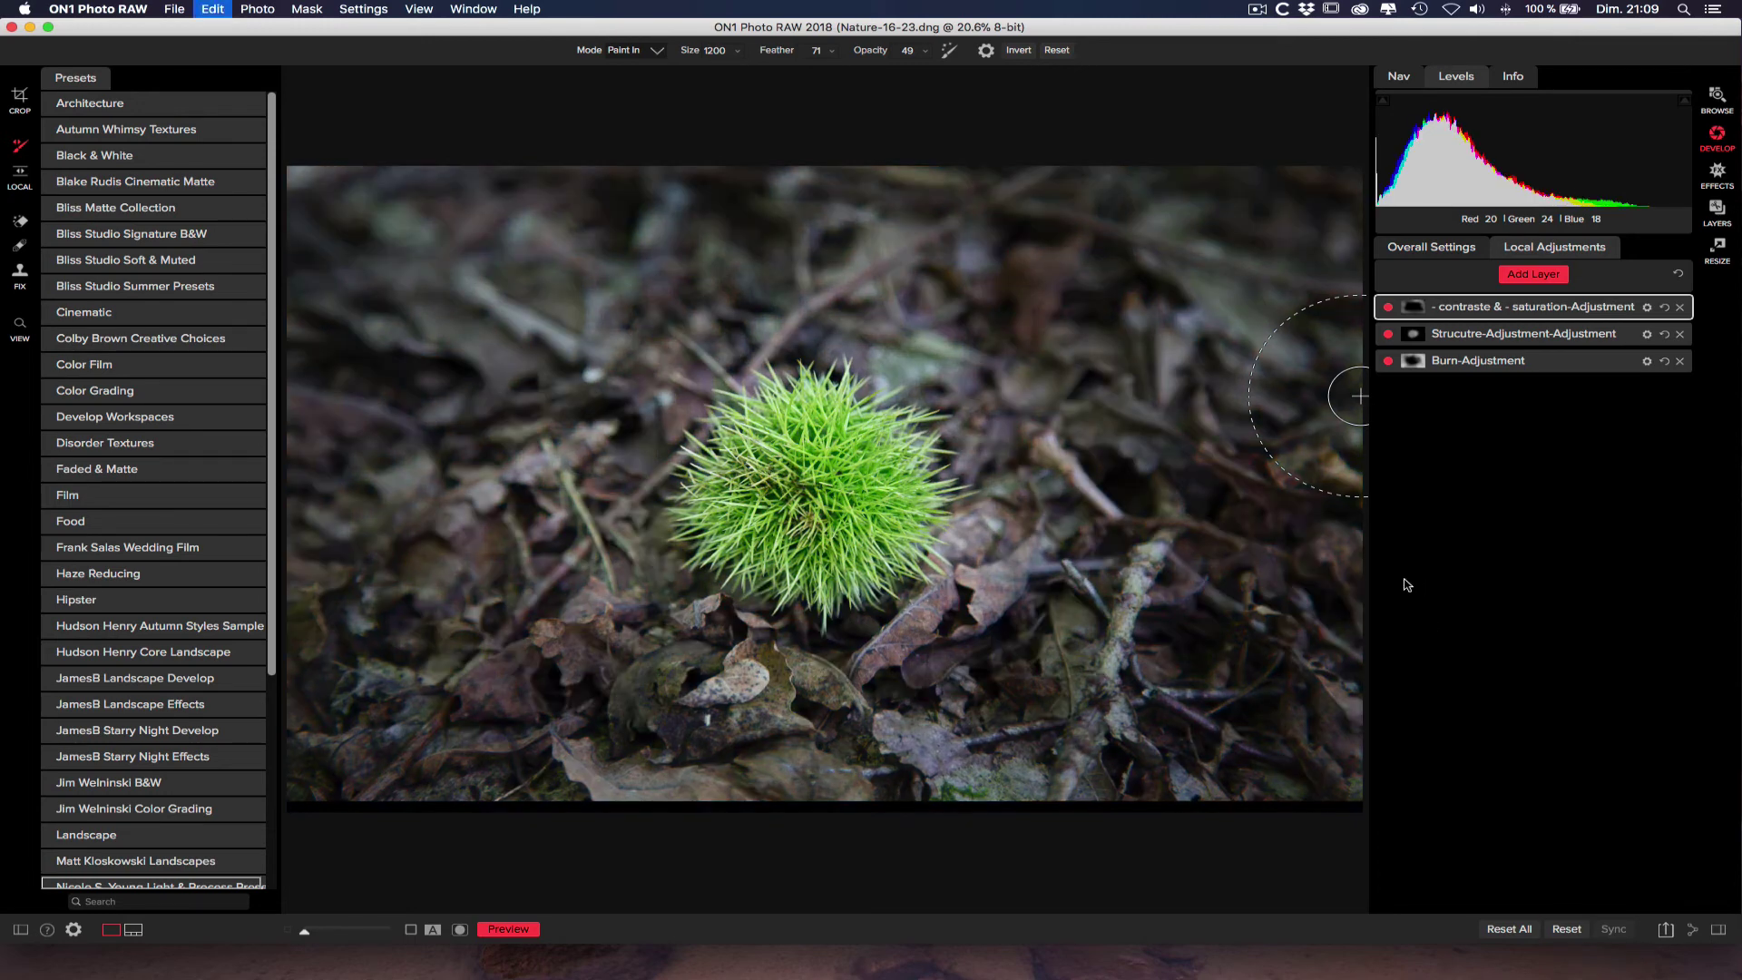
key(super+z)
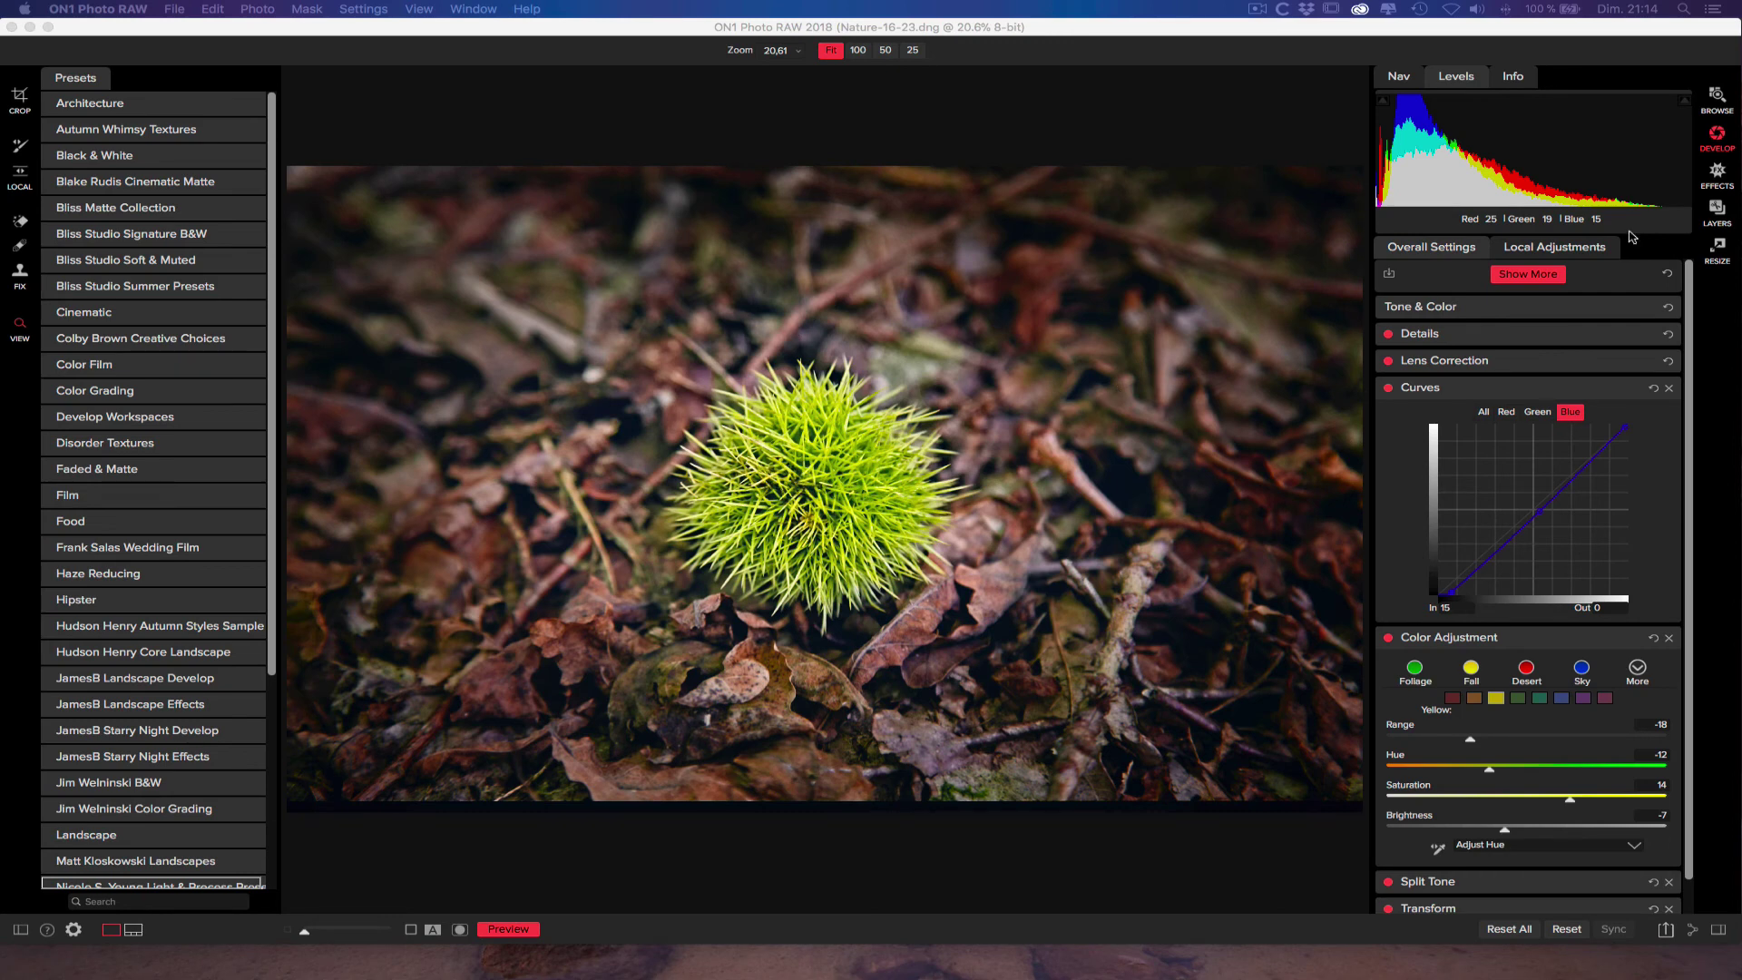
Step: Choose the Linear Top gradient mask for the "- contraste & - saturation-Adjustment" layer and set its Exposure to -2.25
click(1552, 251)
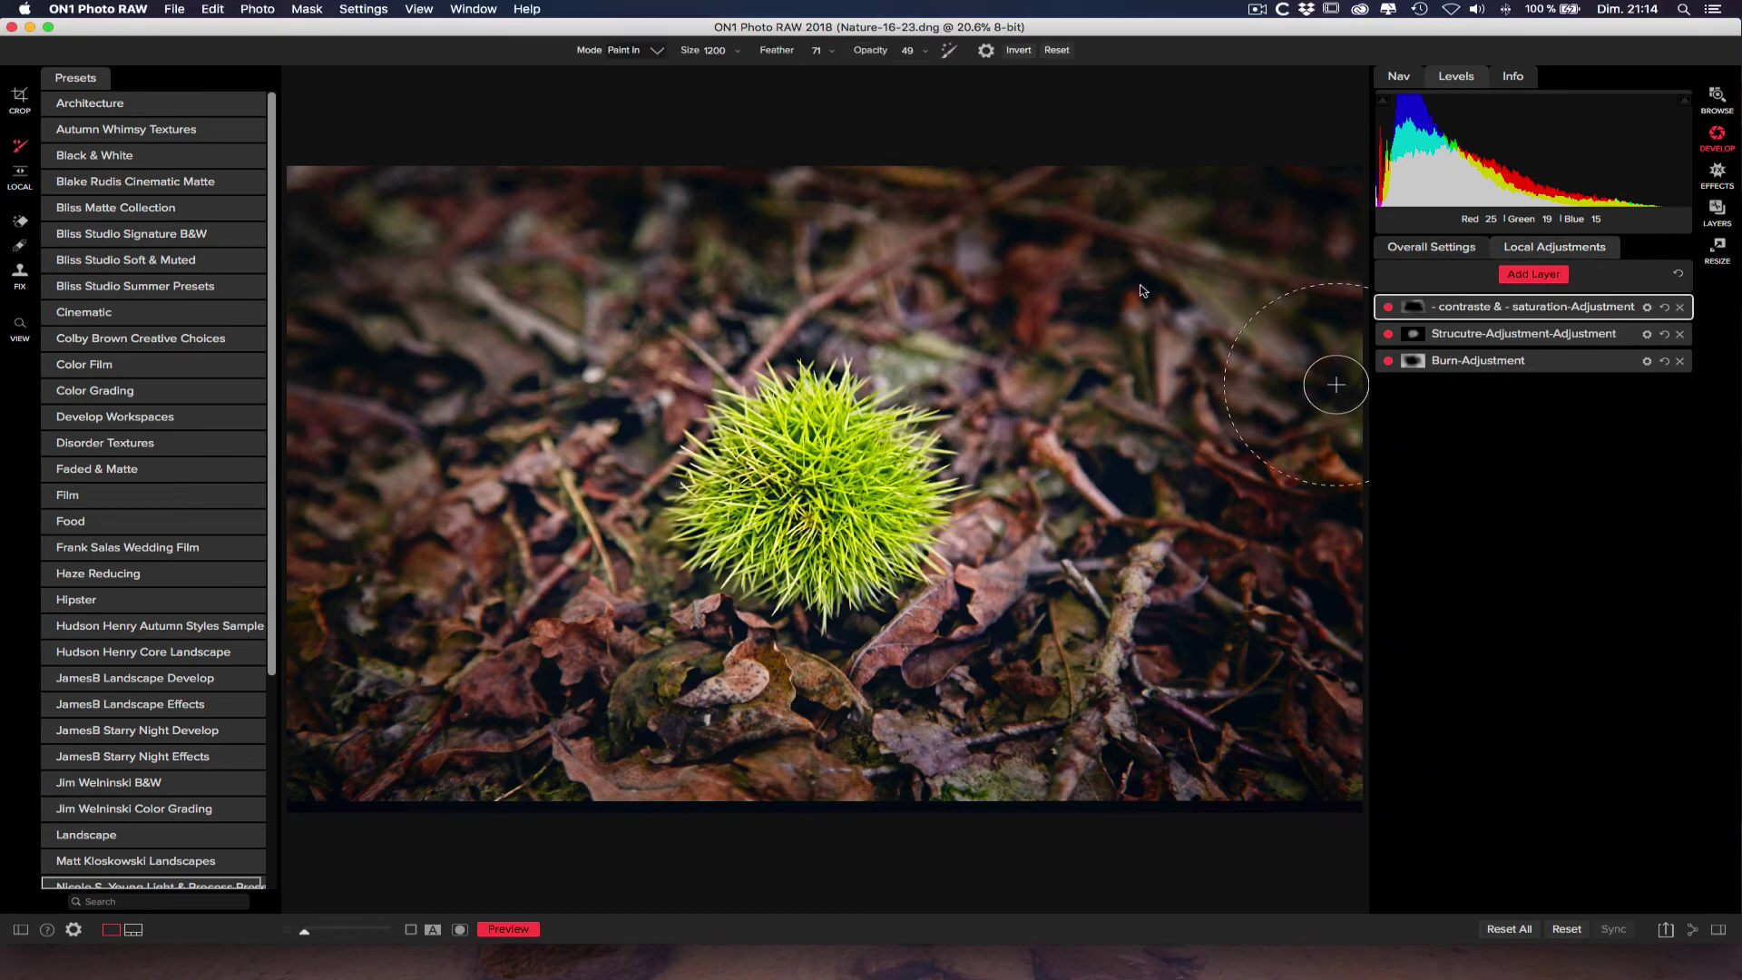
click(1459, 311)
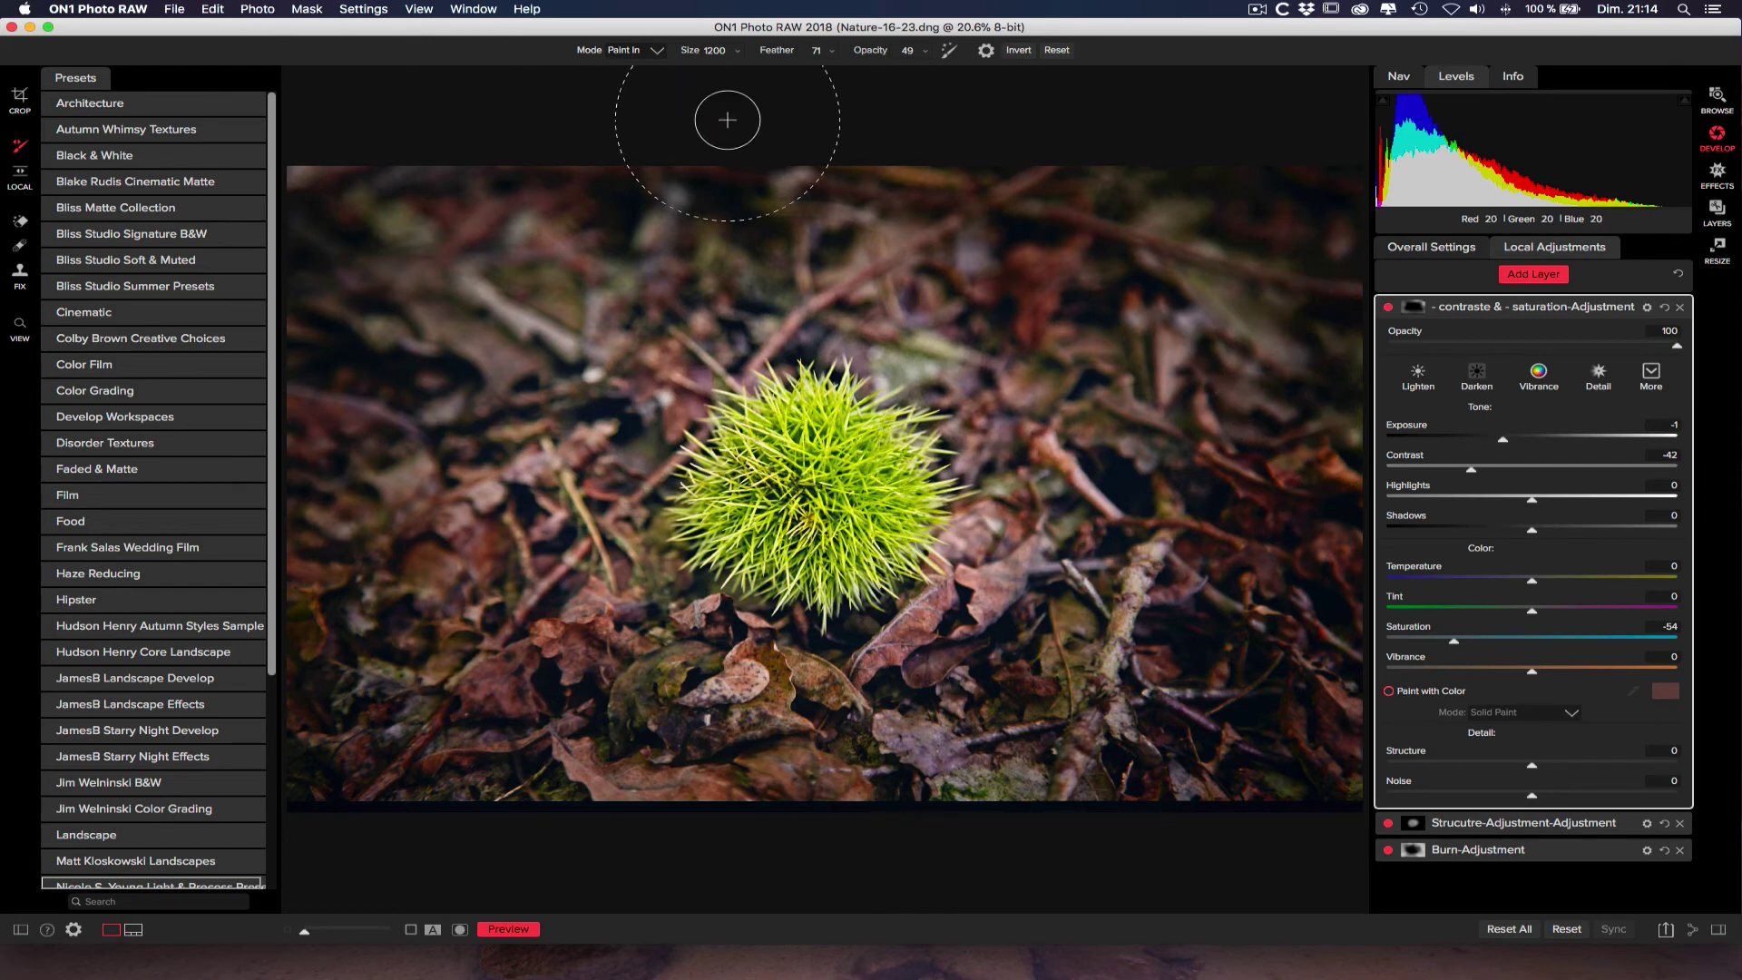
click(20, 175)
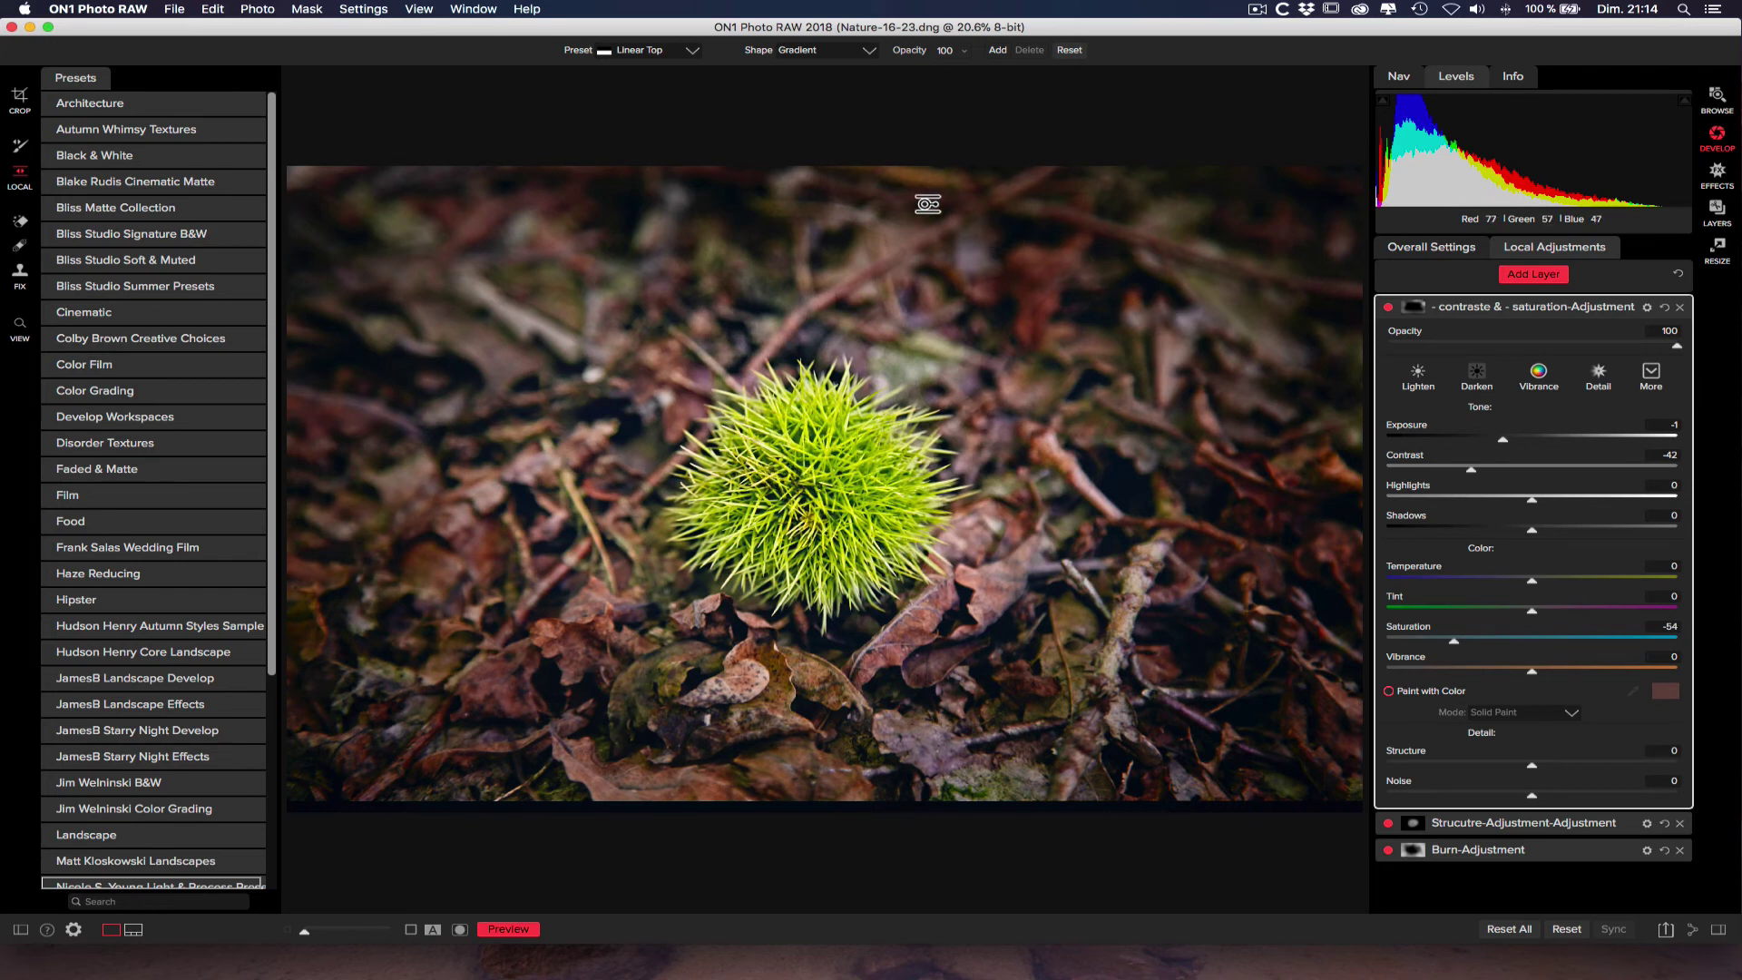
click(694, 53)
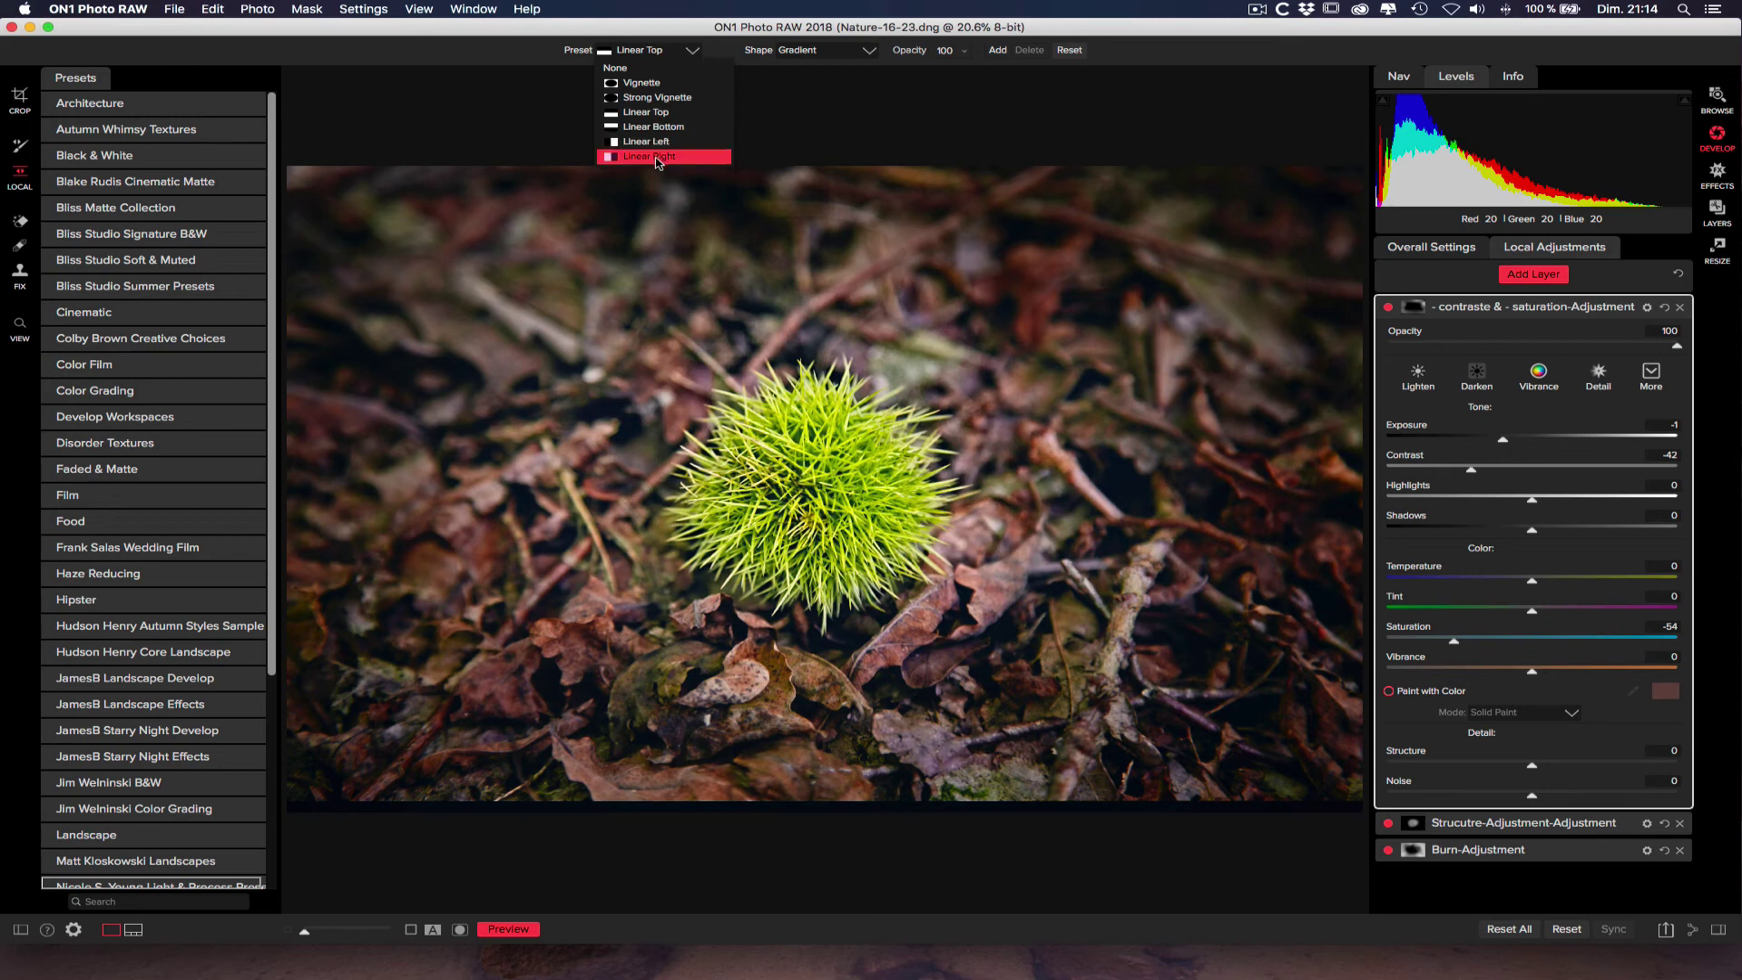
click(655, 114)
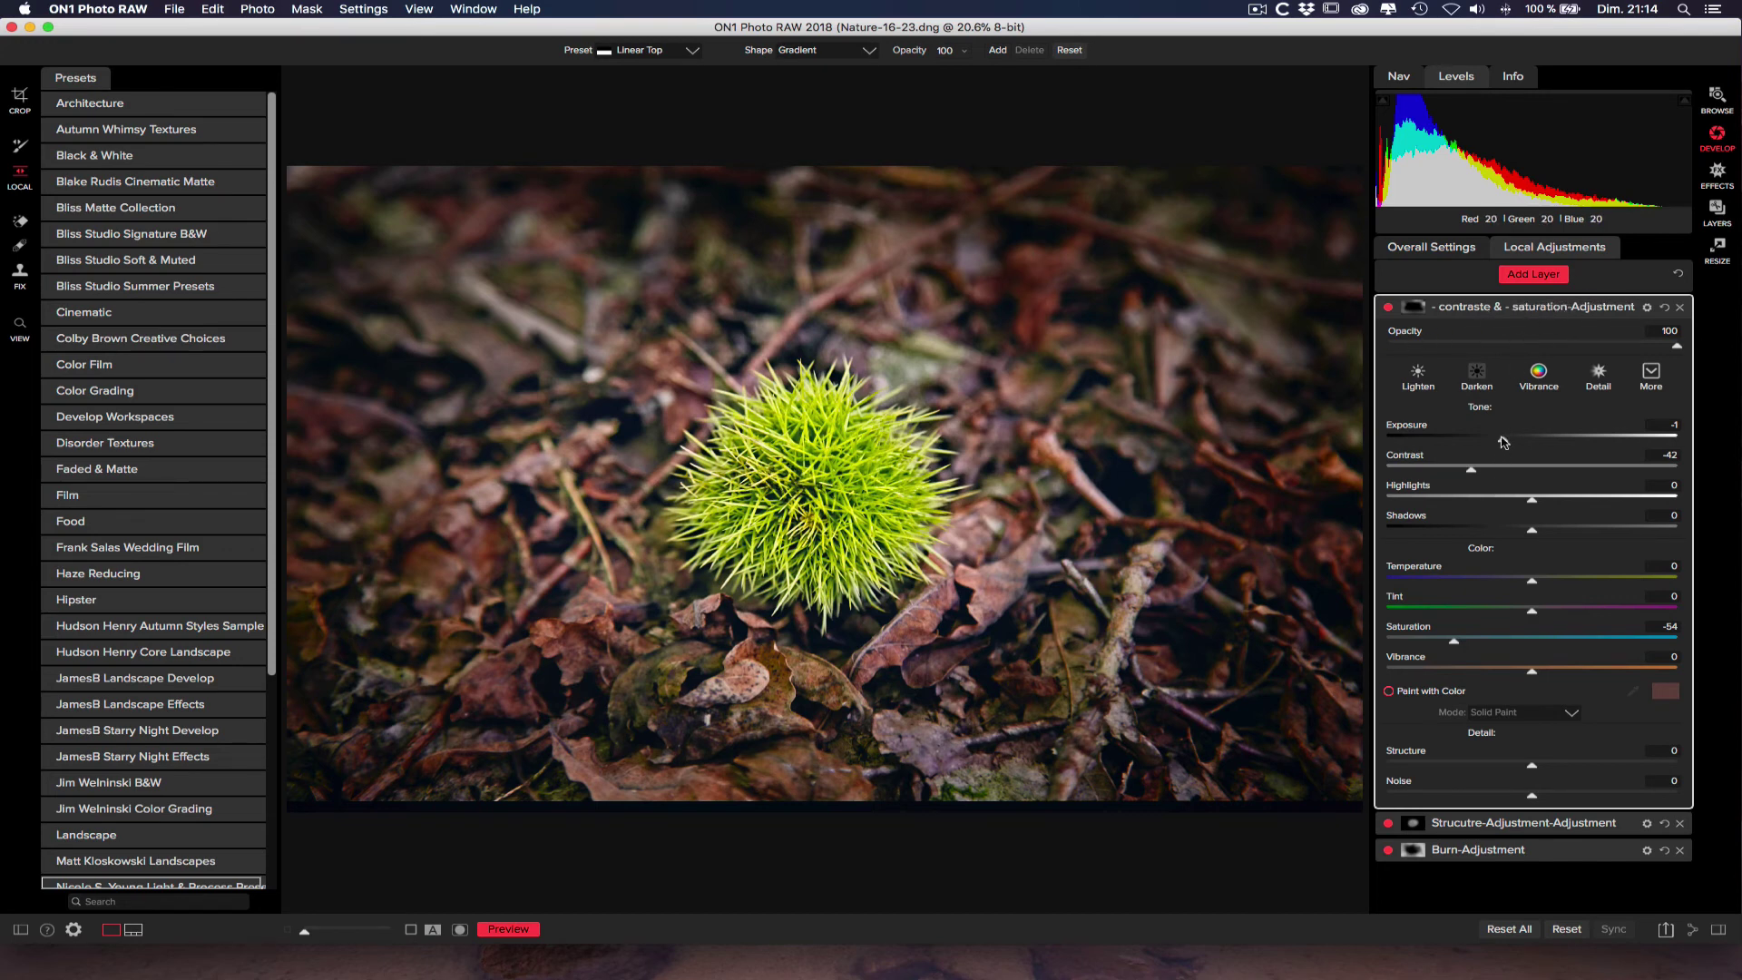
drag(1503, 444, 1470, 442)
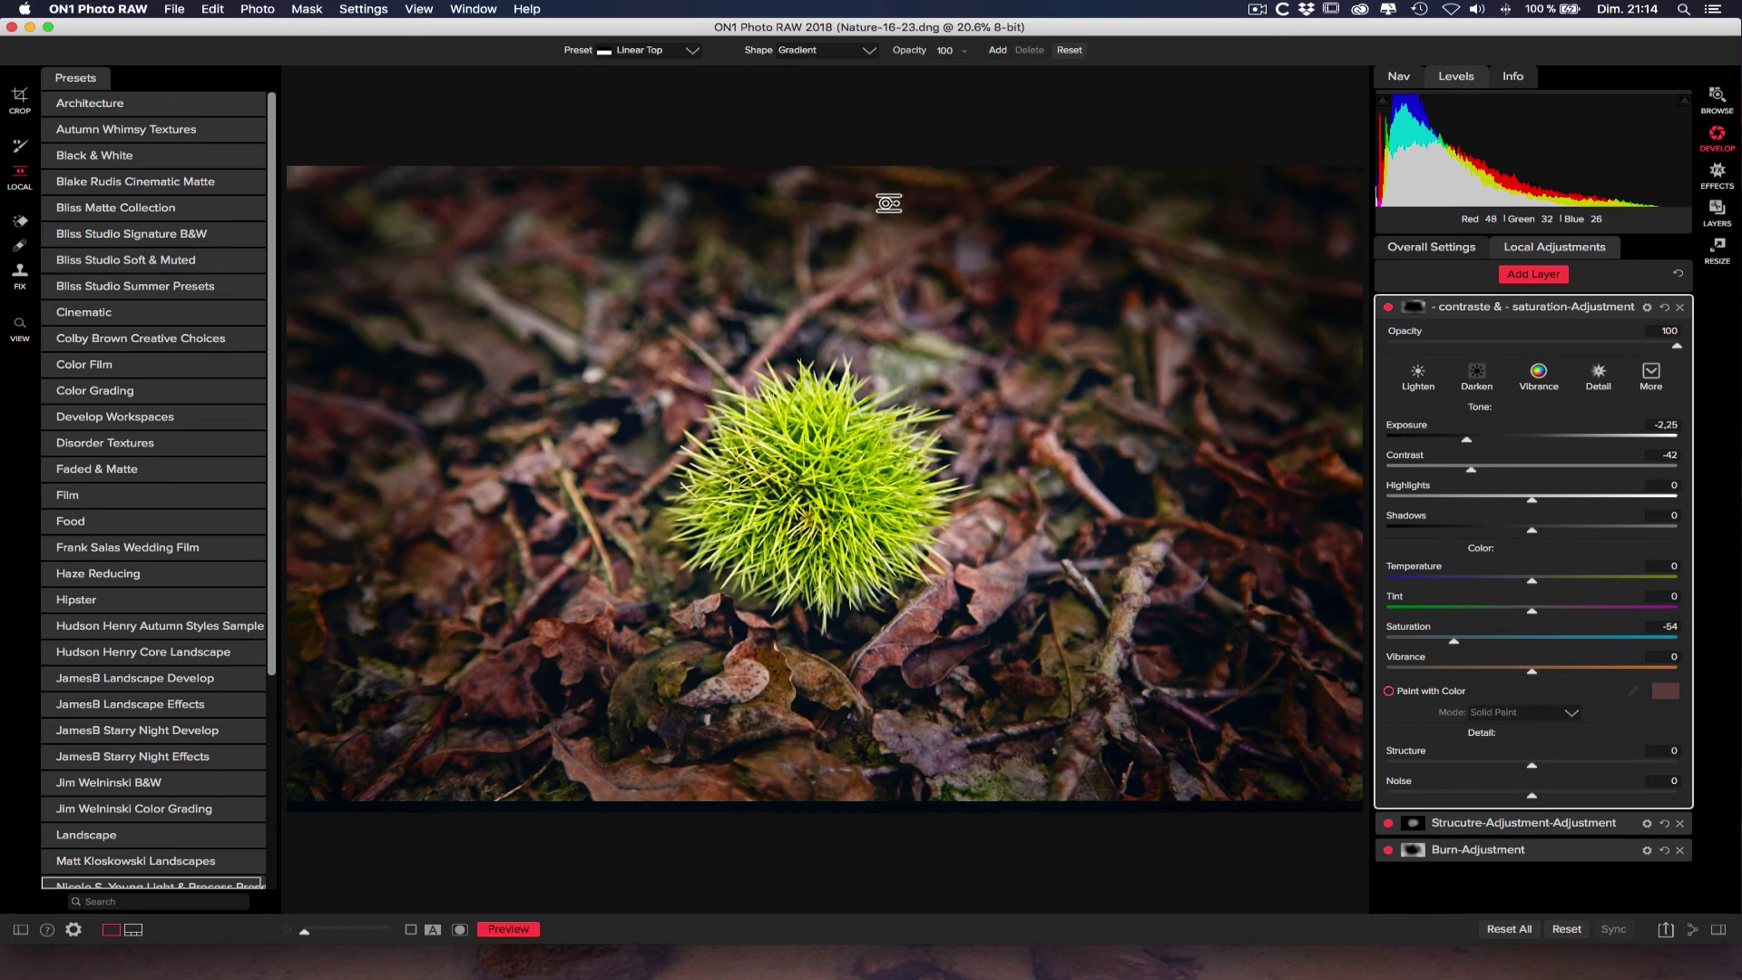
Step: Place the linear gradient across the photo's upper edge, widen its transition, and reposition it diagonally over the burr
drag(808, 165, 813, 231)
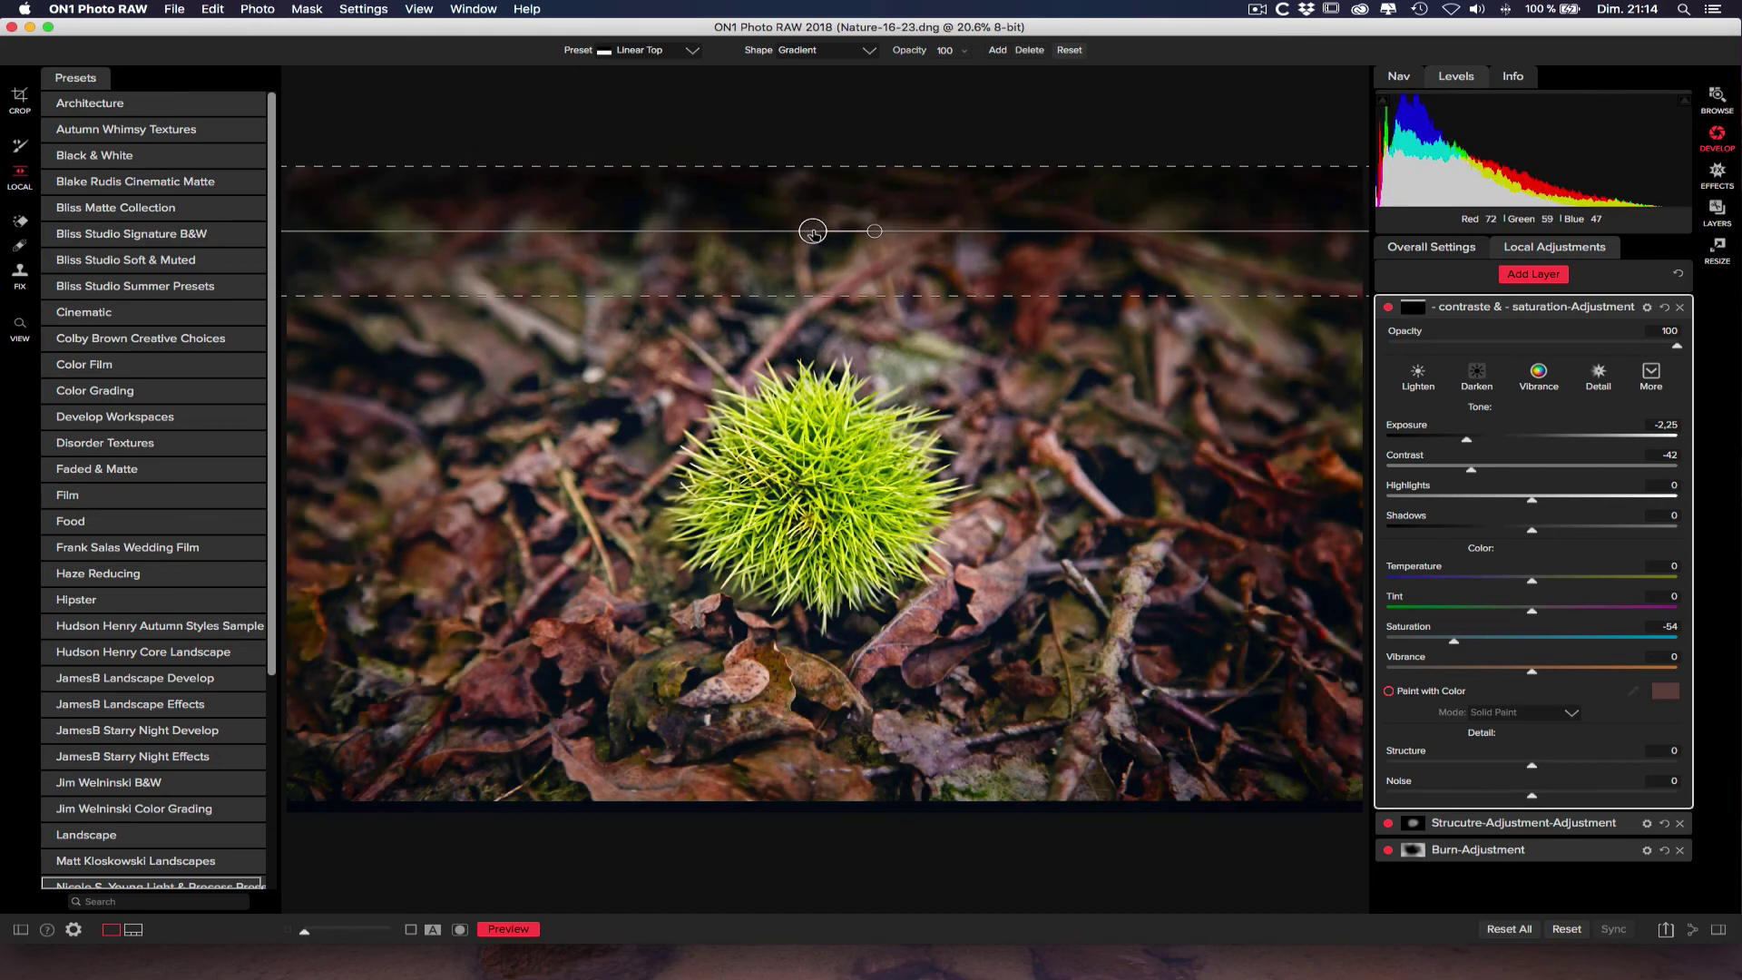
drag(823, 296, 825, 386)
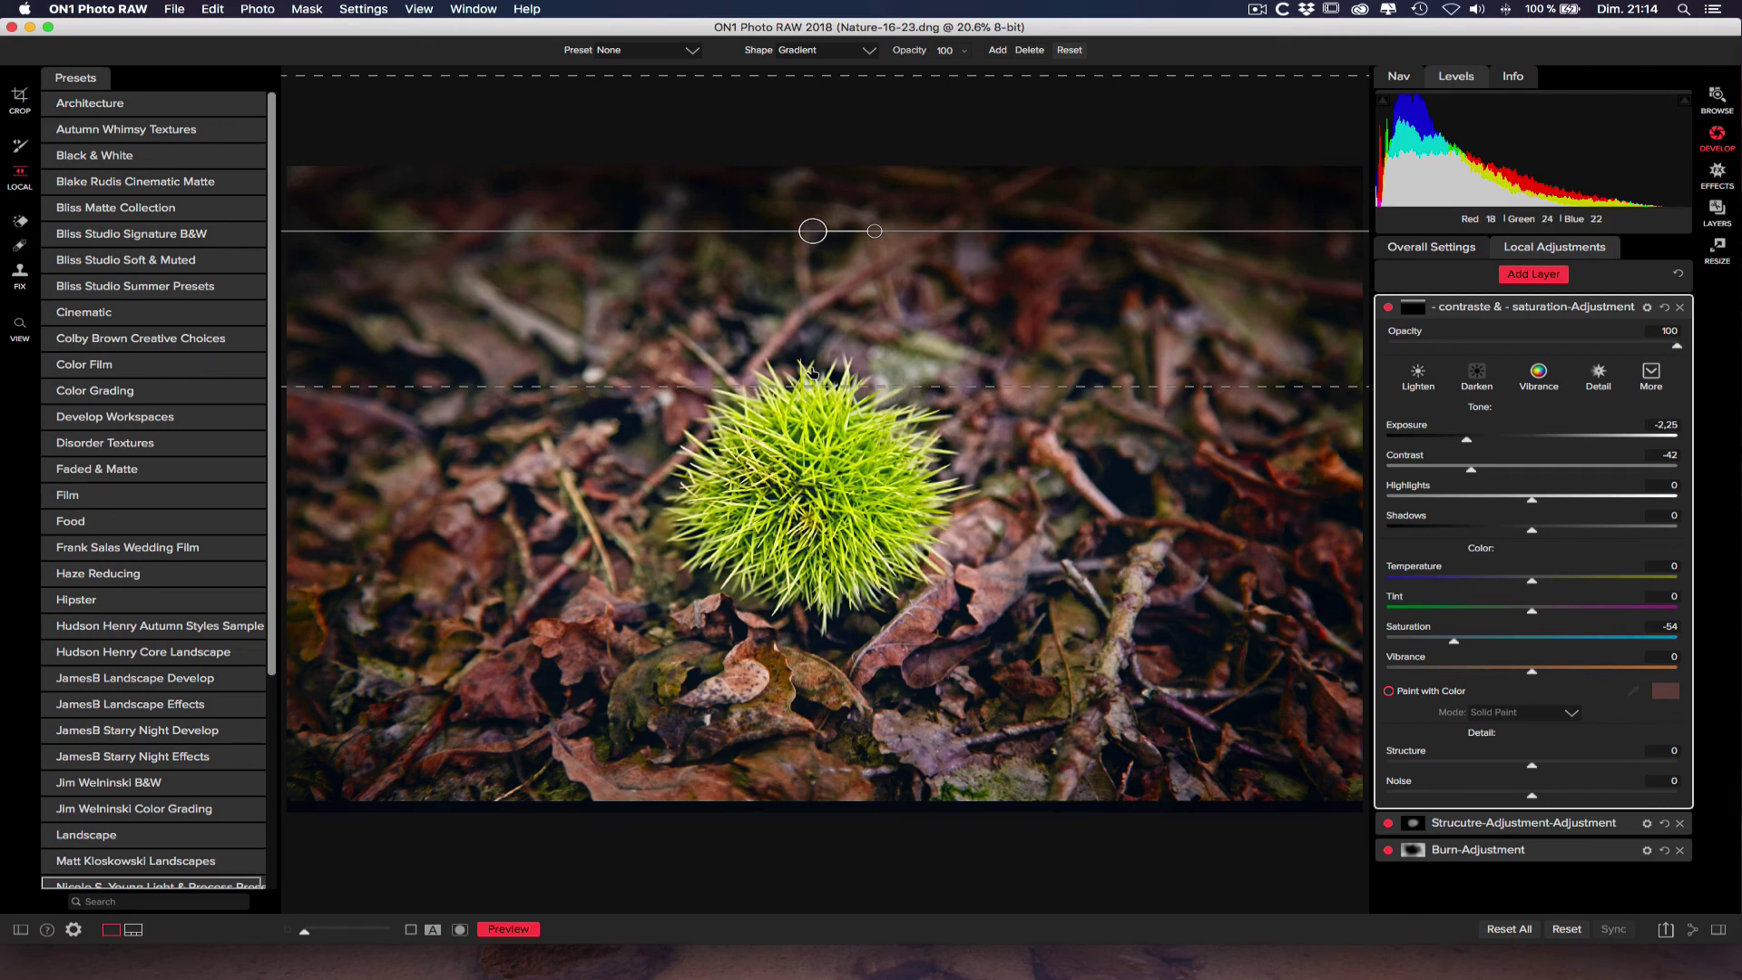
drag(808, 386, 796, 439)
drag(821, 238, 844, 427)
Step: Apply the Linear Bottom gradient preset to the "- contraste & - saturation-Adjustment" layer and place it along the photo's upper edge
click(694, 51)
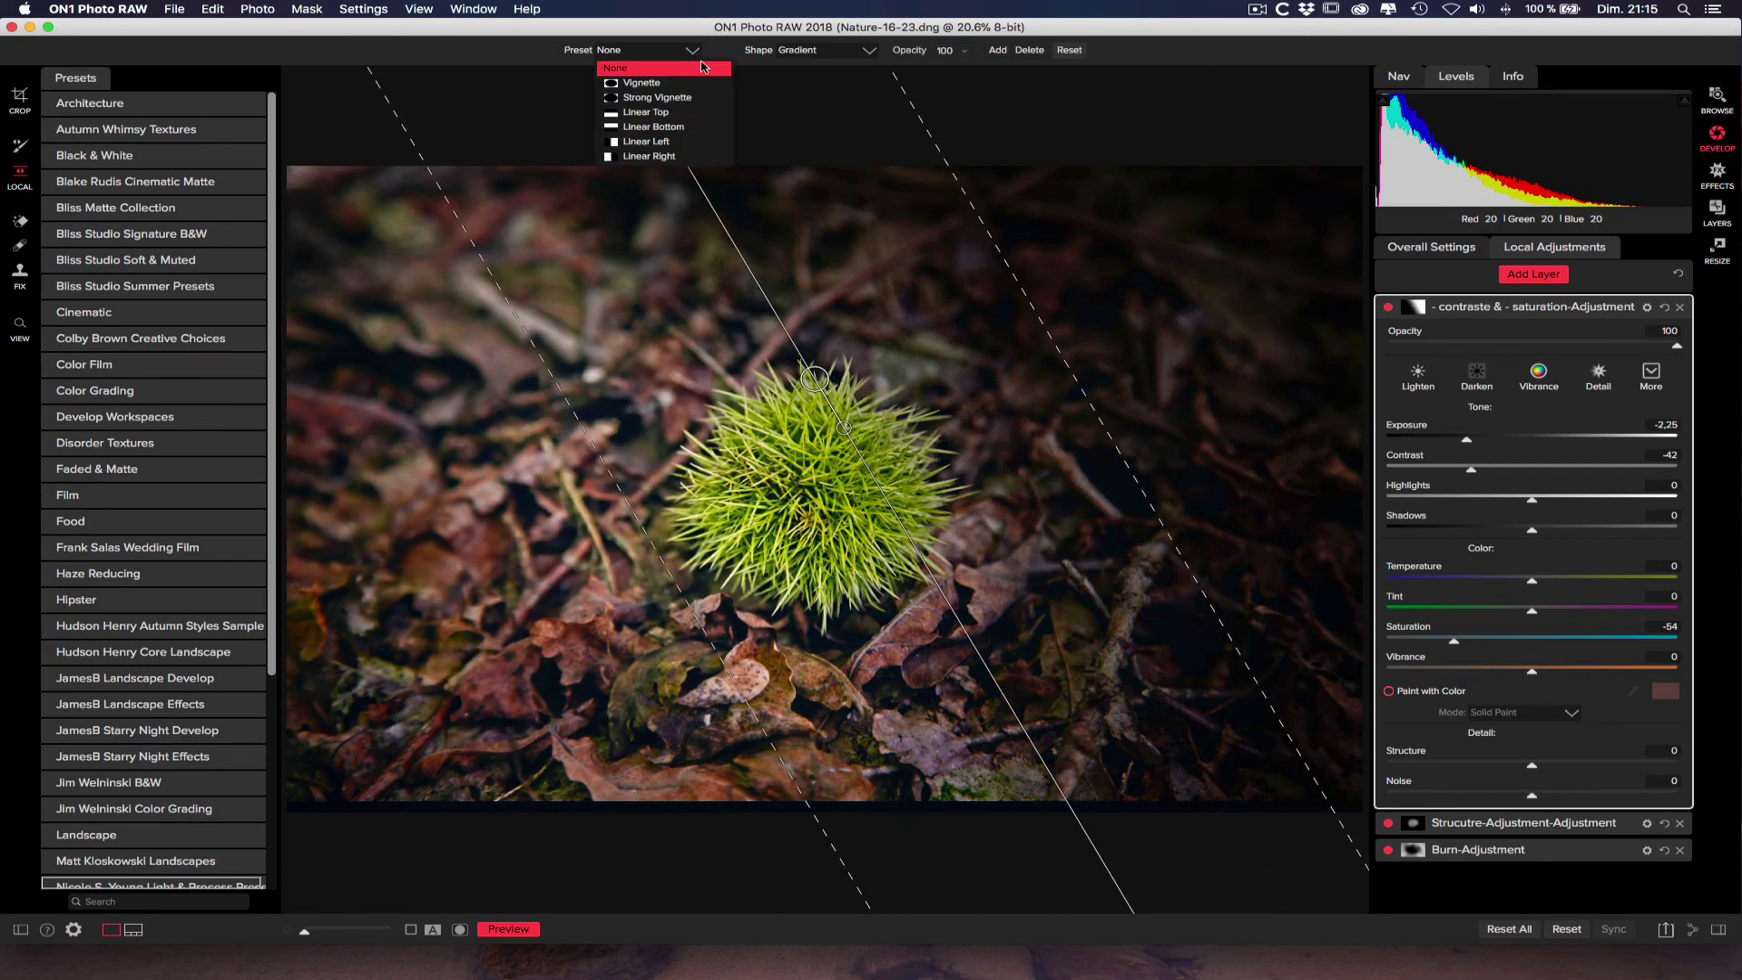
click(661, 131)
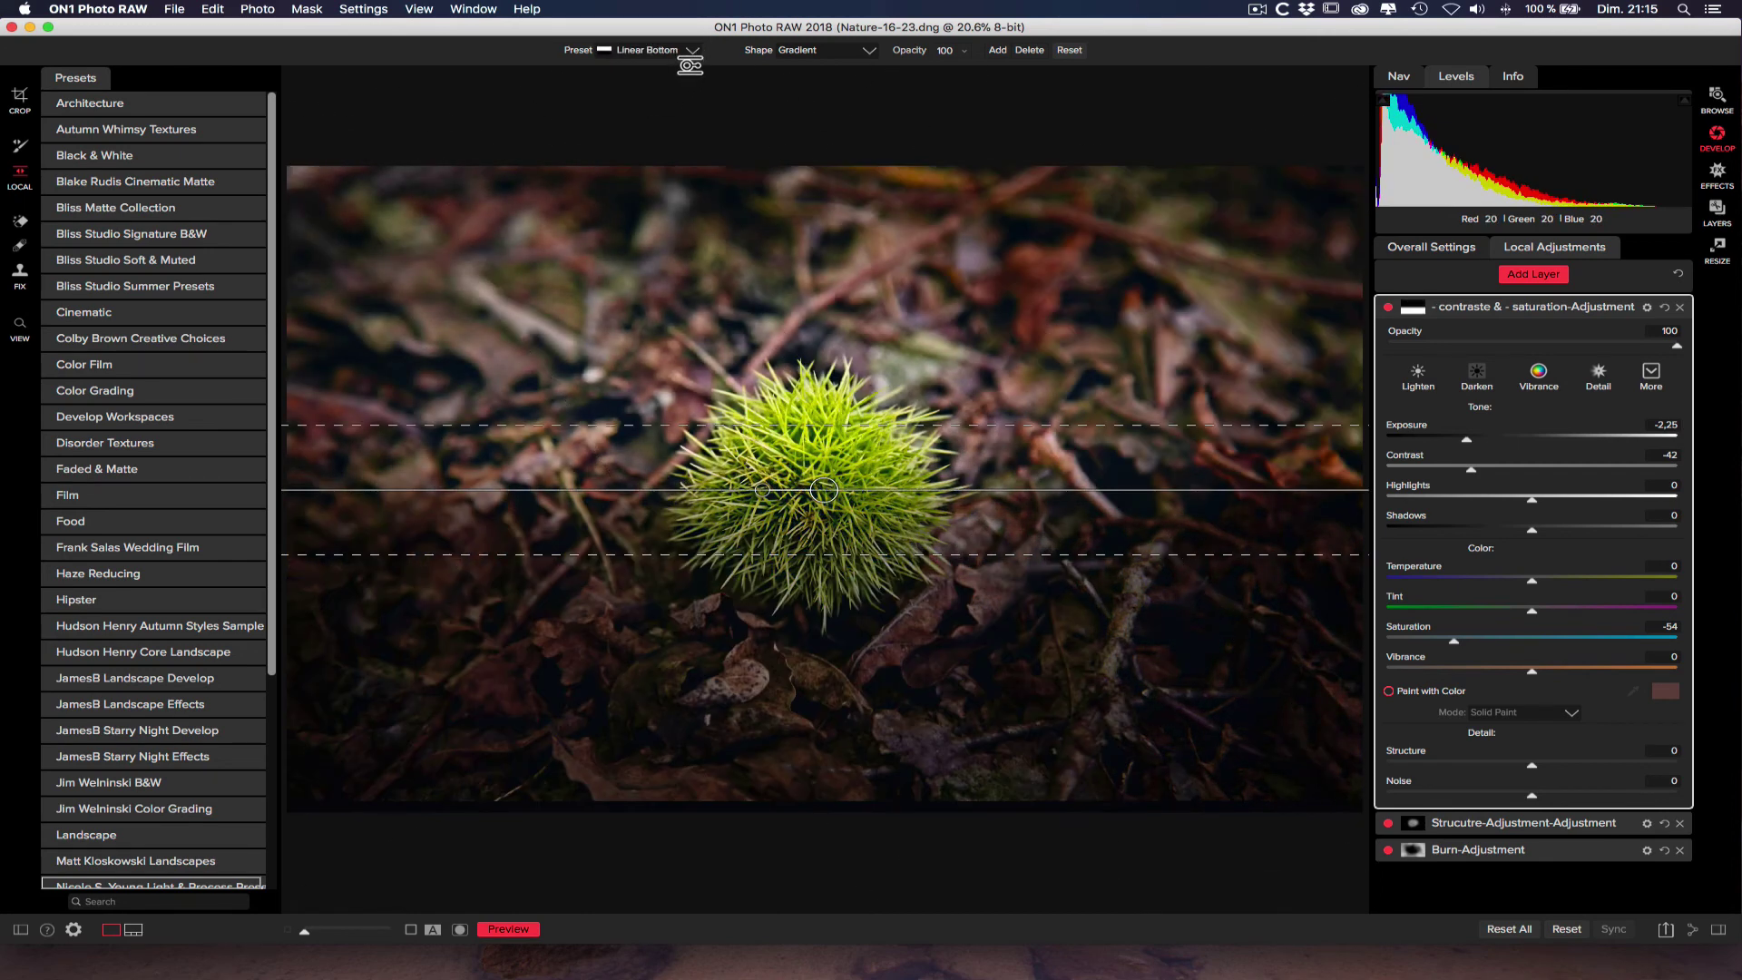
drag(774, 167, 792, 181)
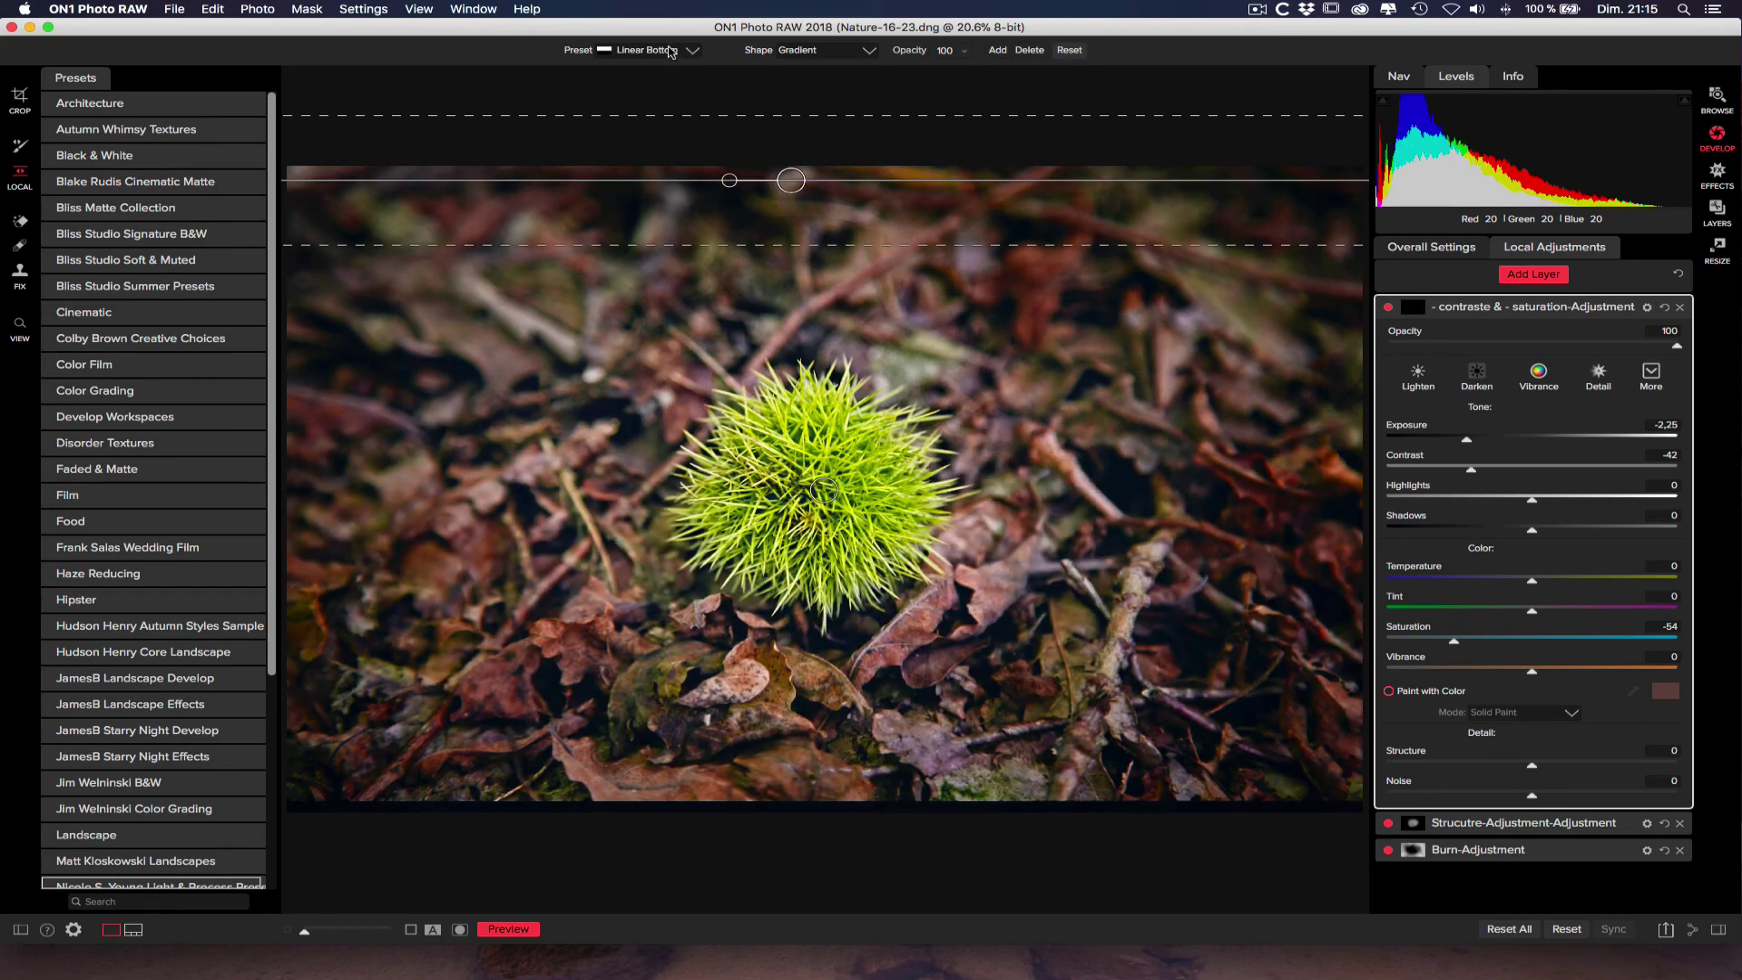
click(695, 52)
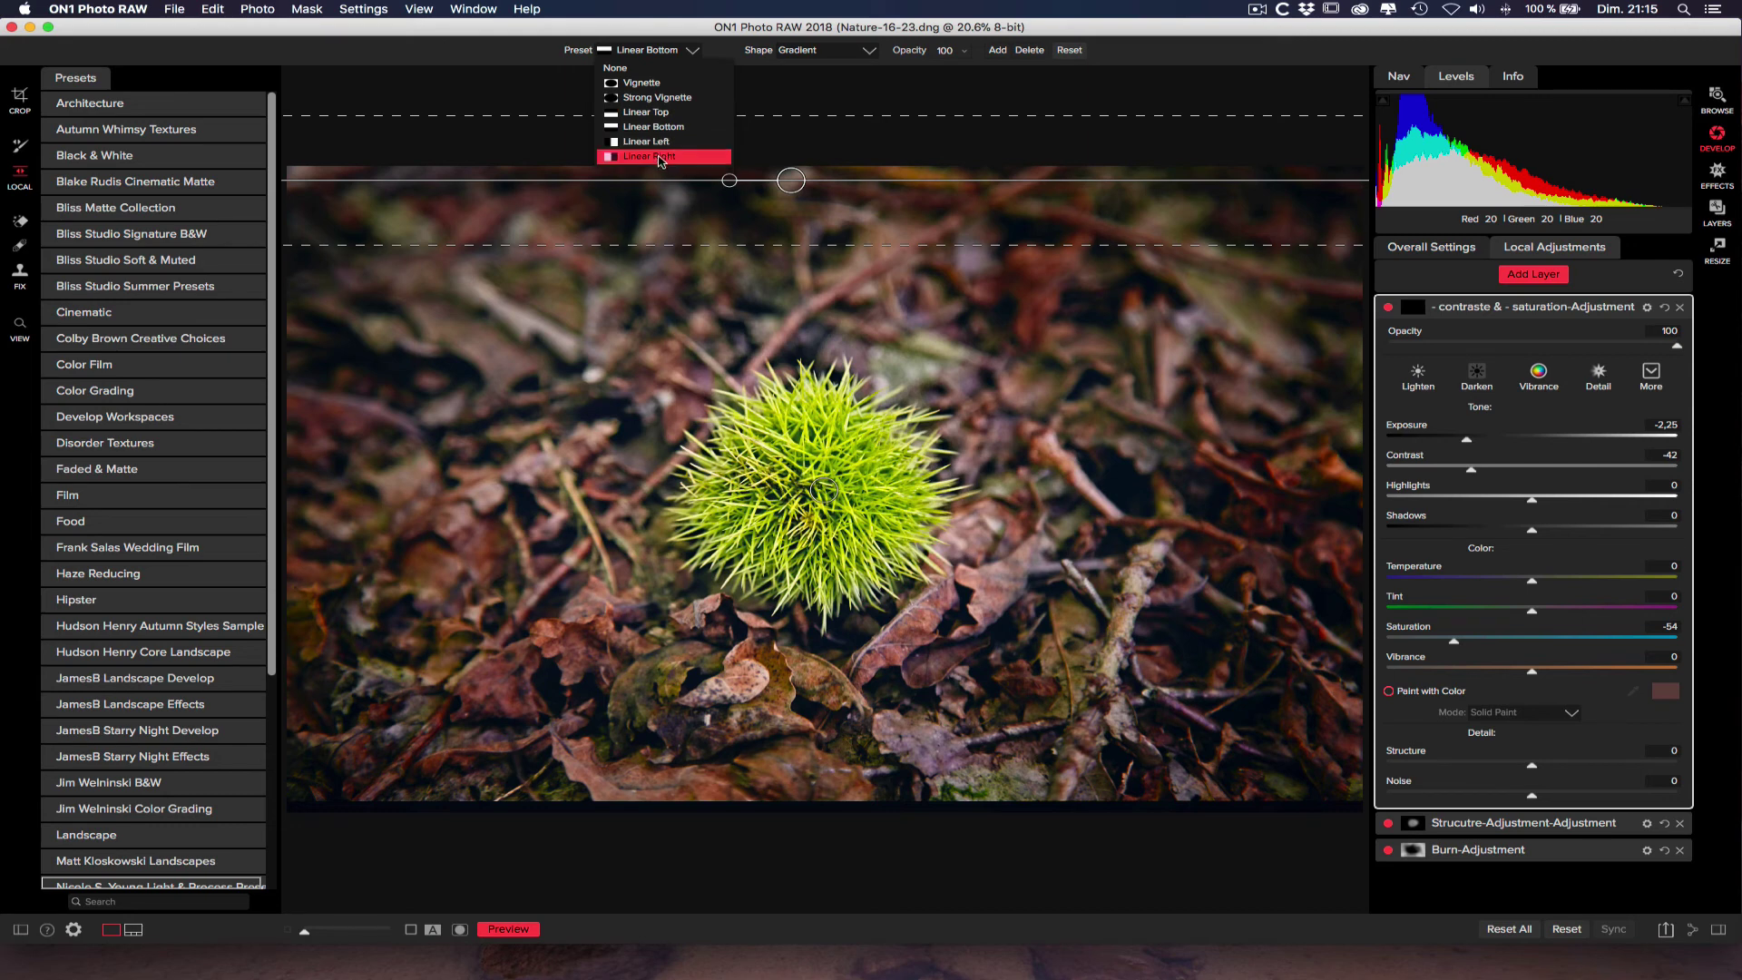
click(763, 191)
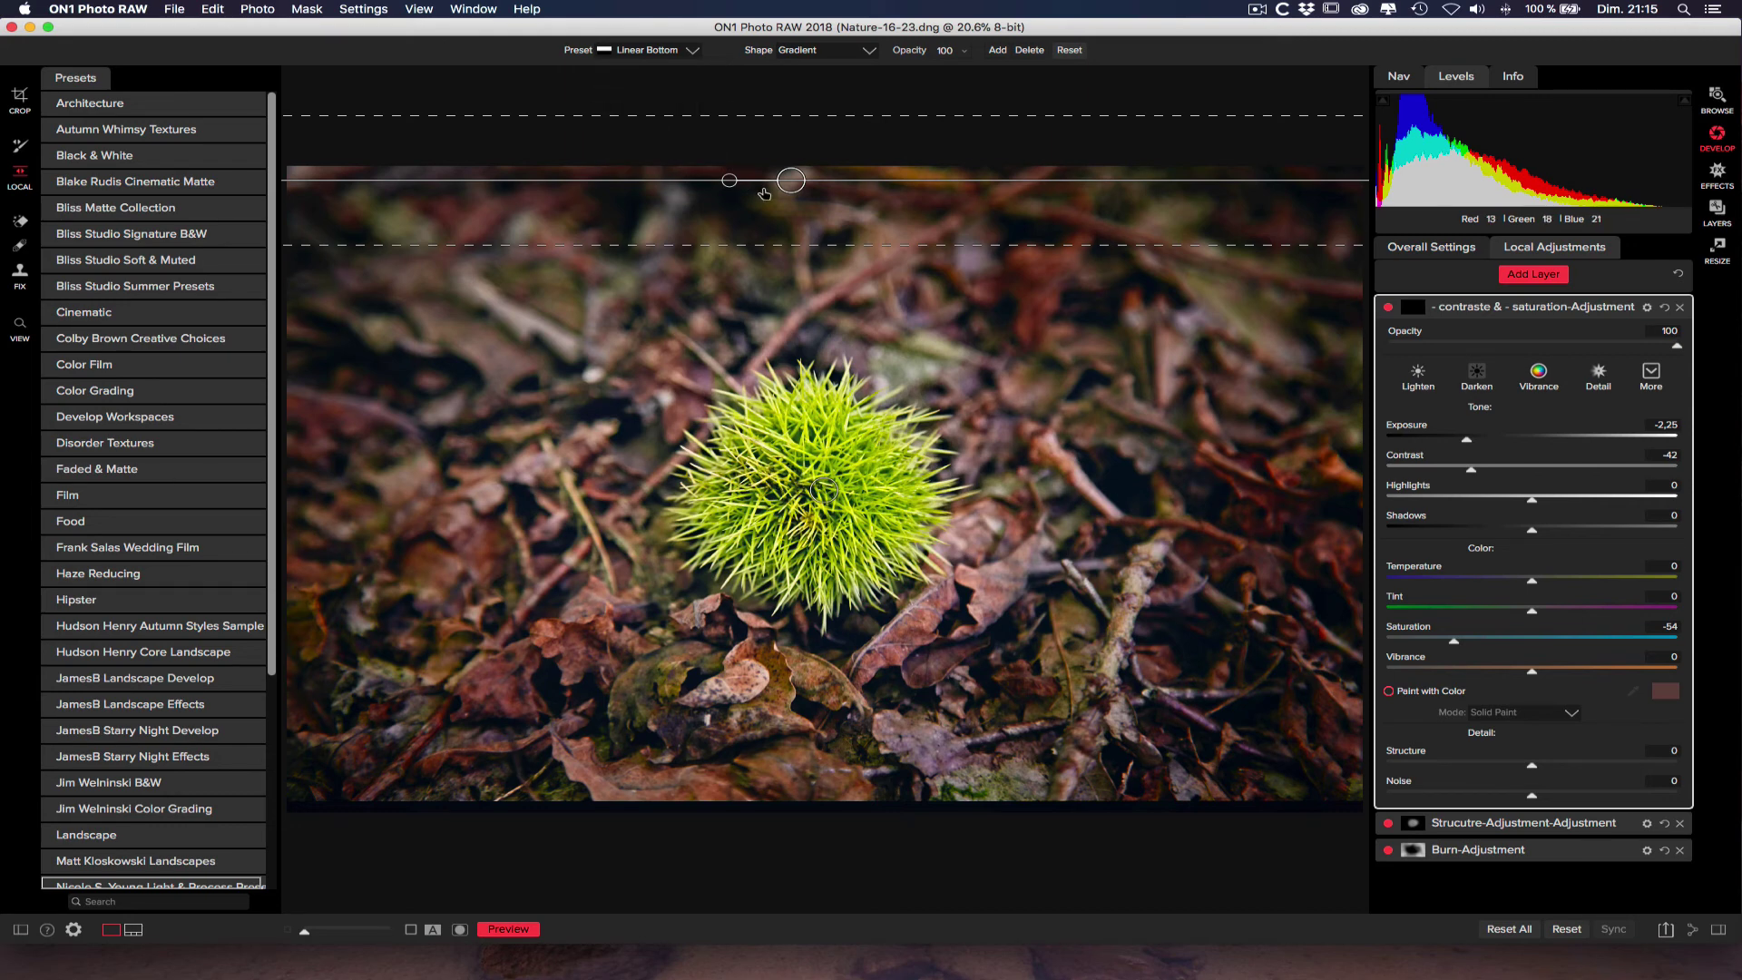
Step: Apply the Linear Left gradient preset, place it vertically through the burr, and widen its transition
click(694, 52)
click(651, 139)
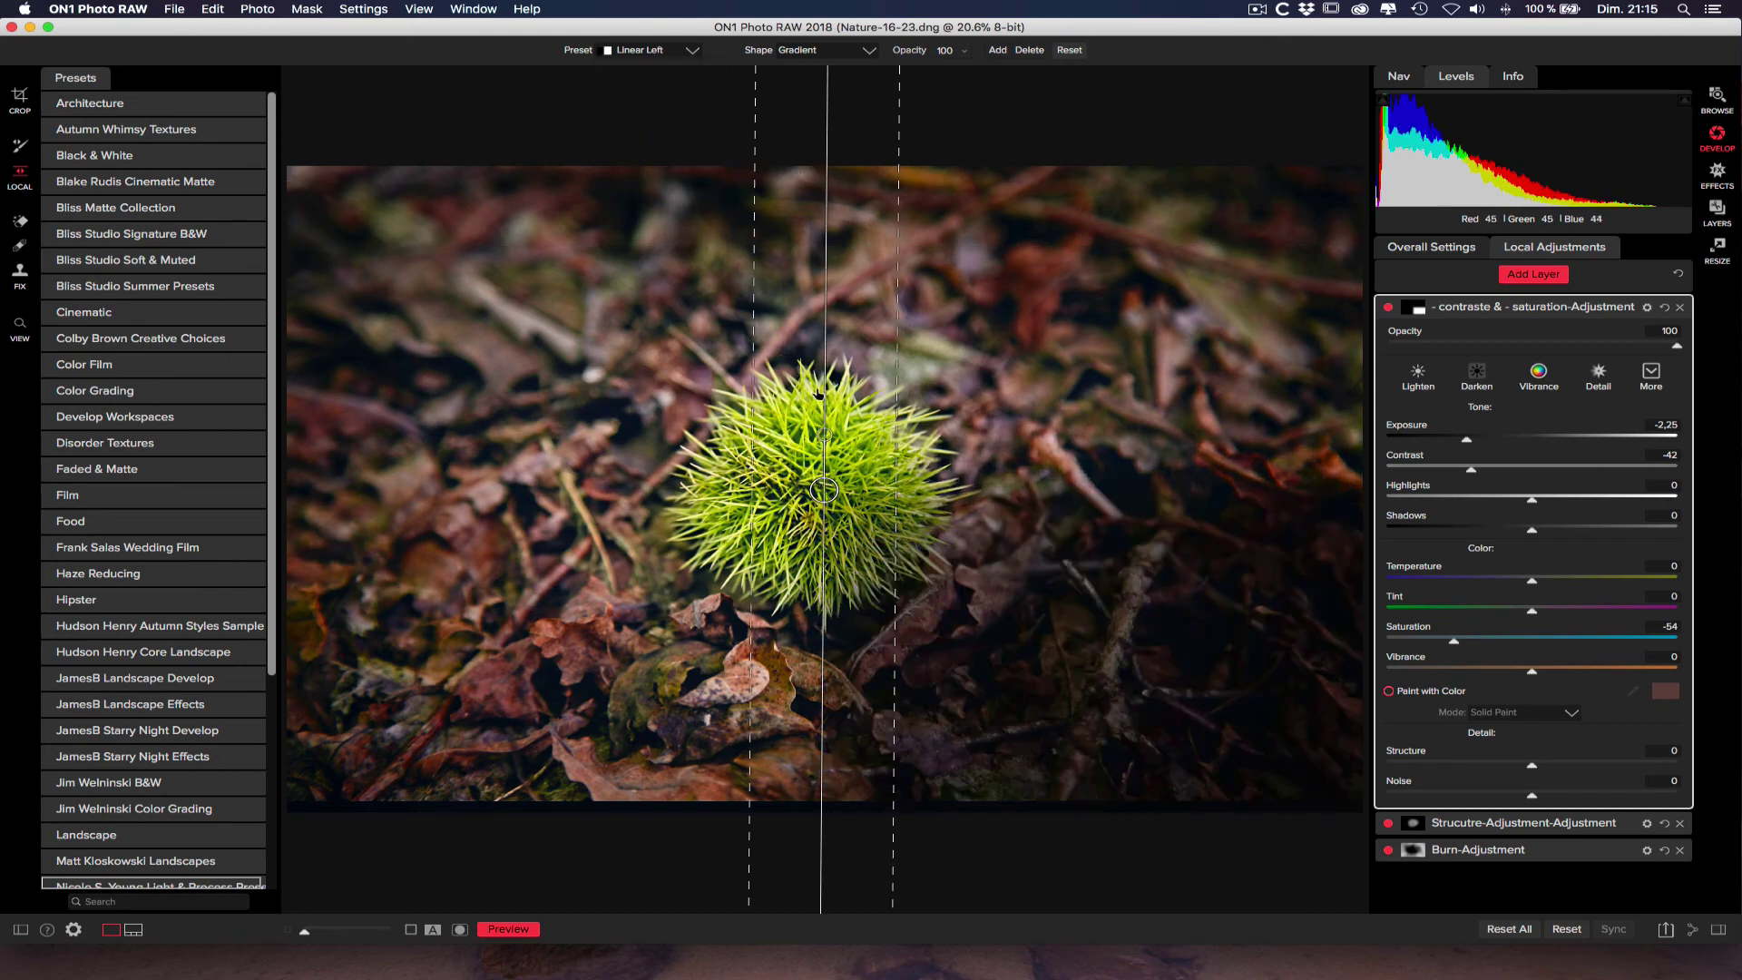
drag(919, 465, 1210, 480)
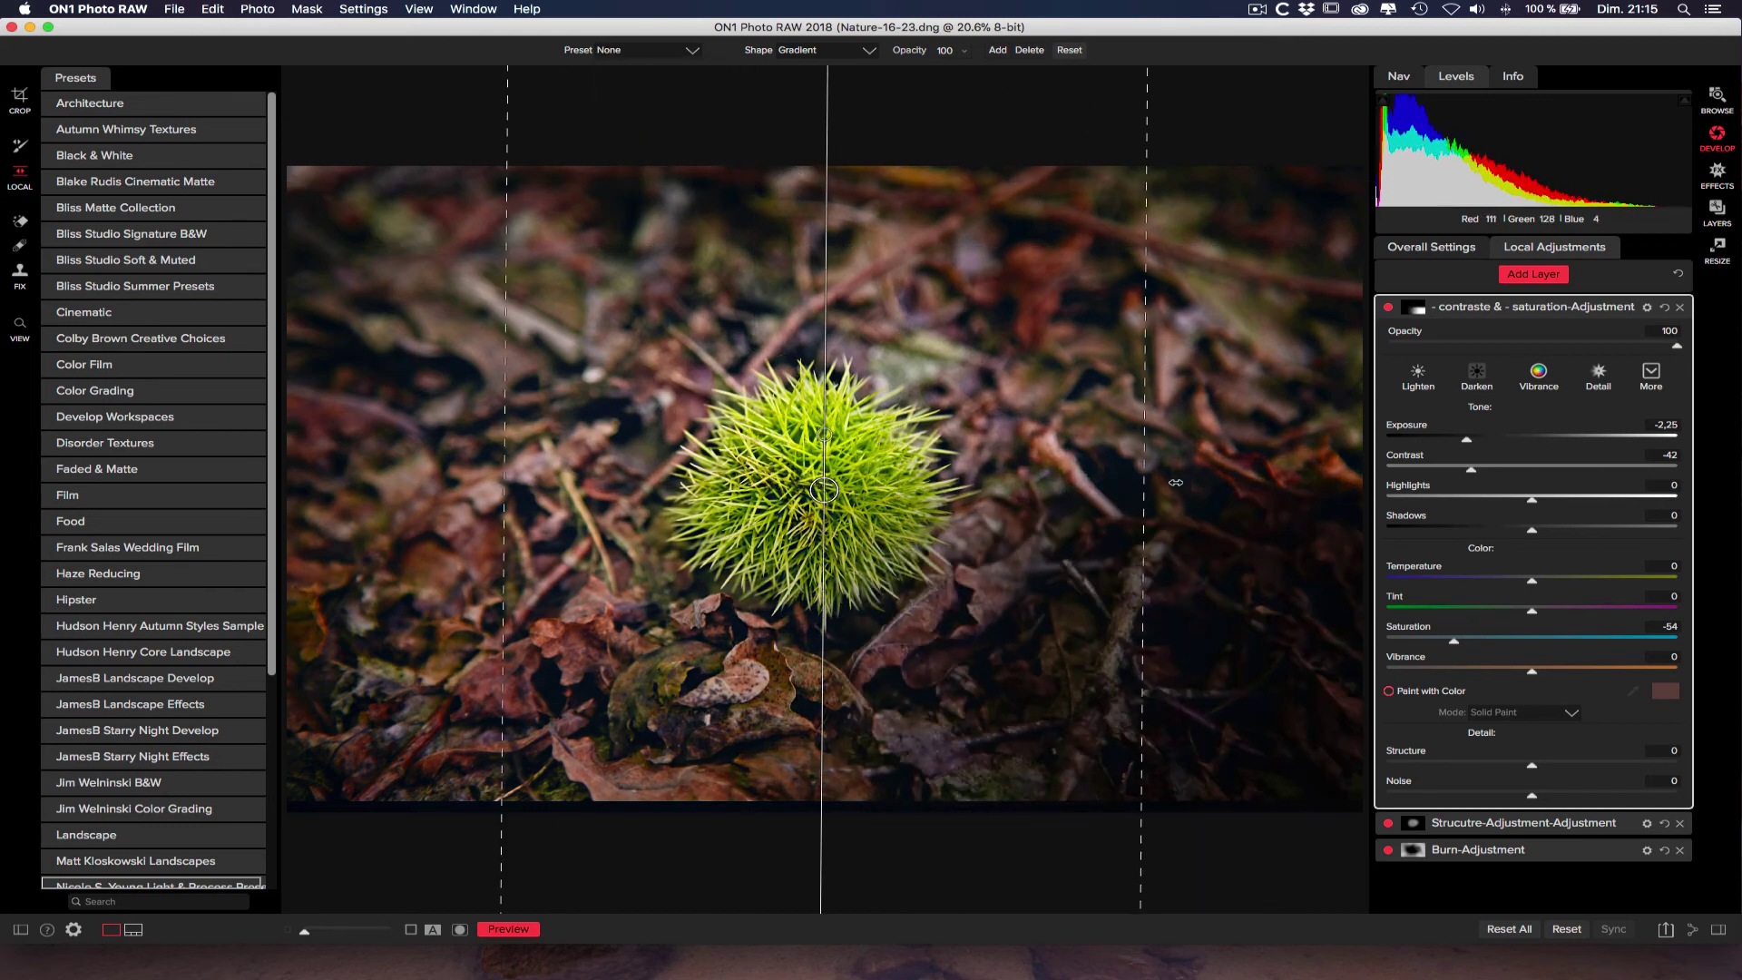
Step: Place a Linear Bottom gradient above the burr, widen its transition, and tilt it slightly across the burr
drag(828, 488, 858, 305)
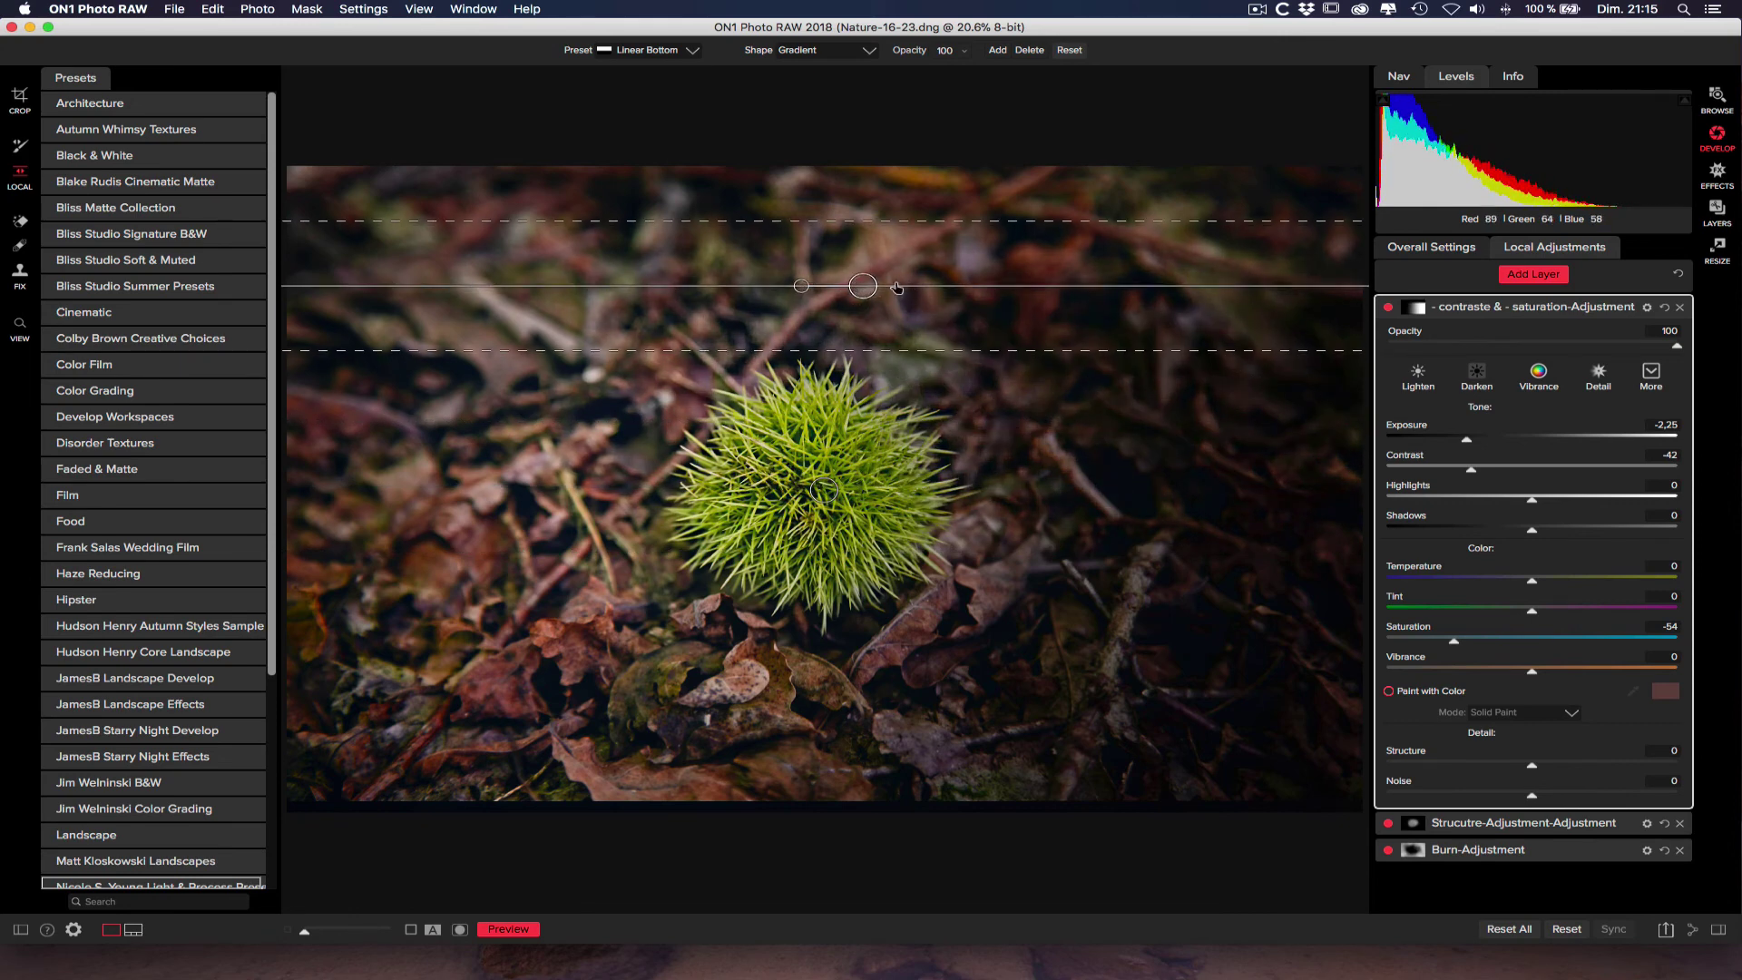
drag(866, 287, 850, 271)
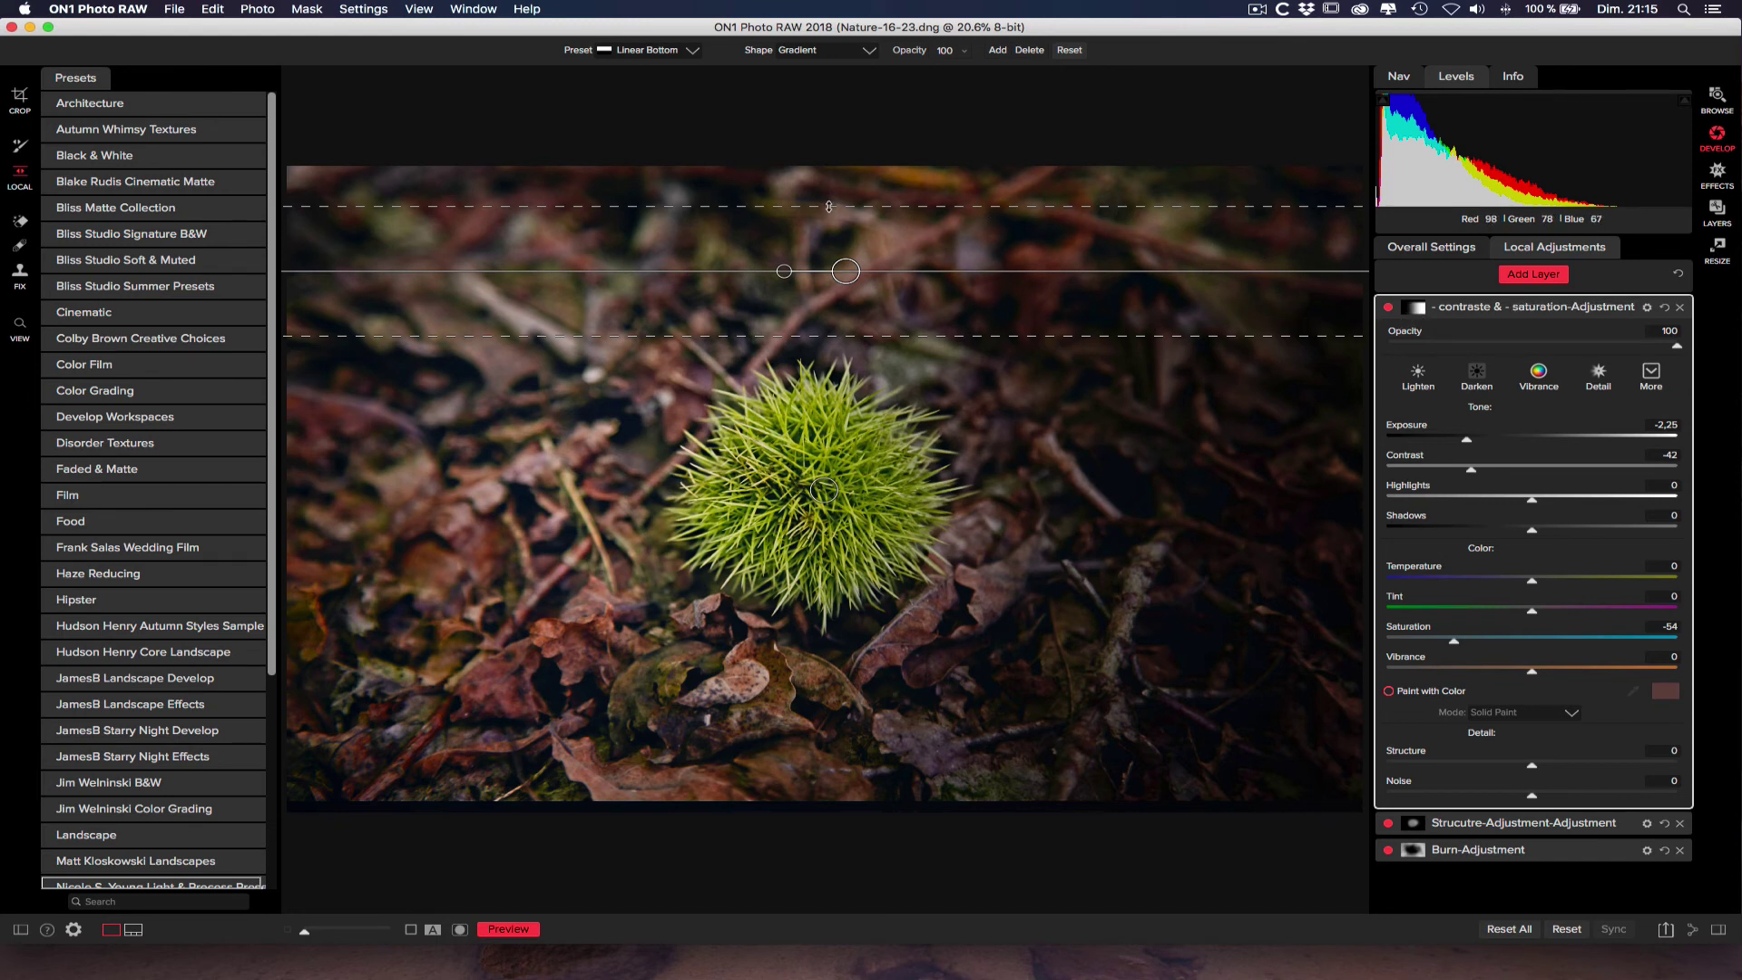
drag(827, 207, 819, 164)
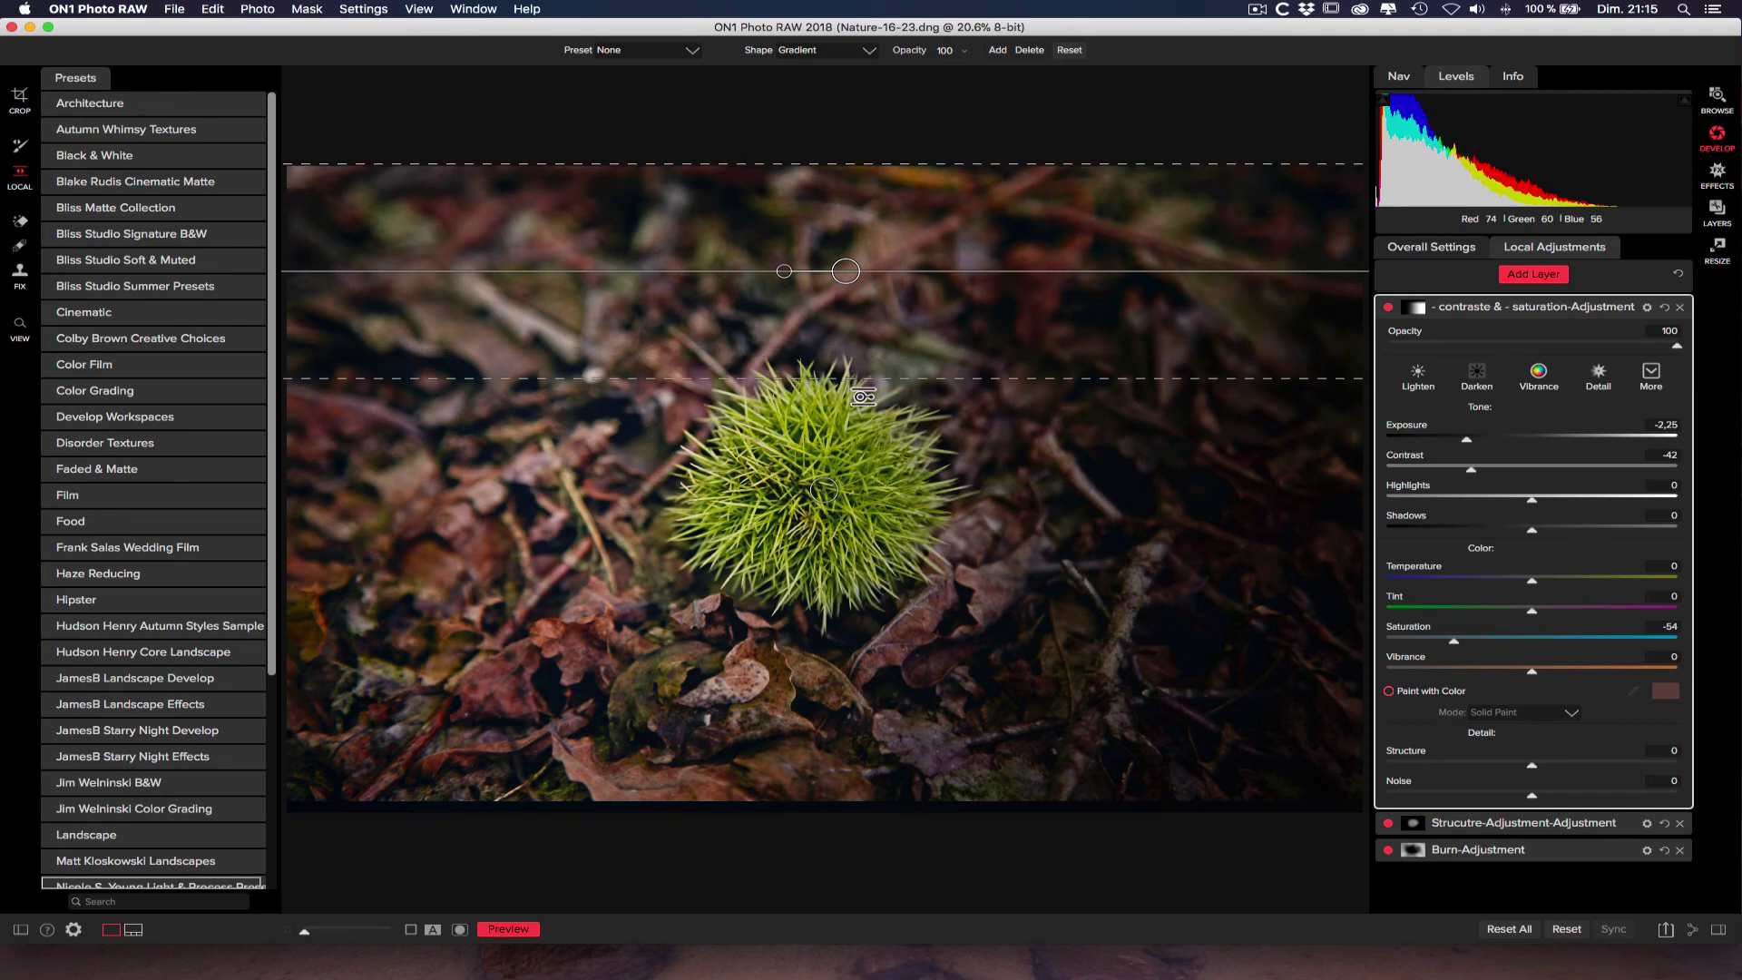
drag(843, 406, 842, 570)
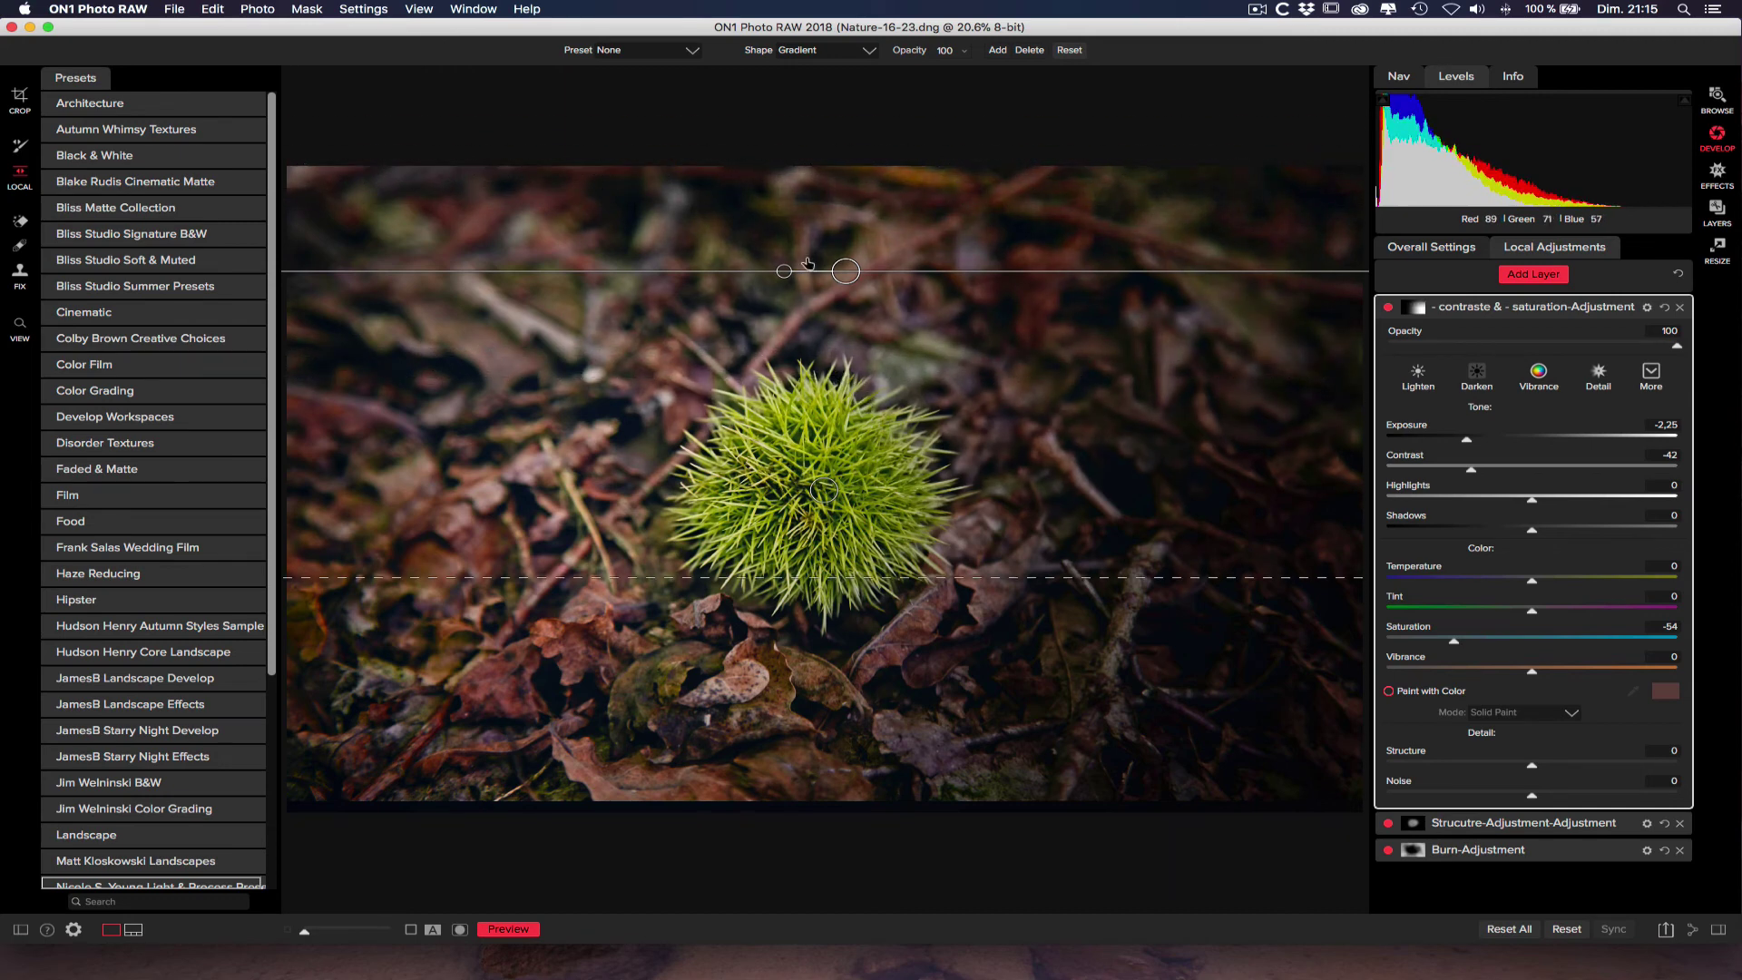
drag(784, 272, 865, 336)
drag(900, 724, 879, 566)
drag(774, 413, 895, 424)
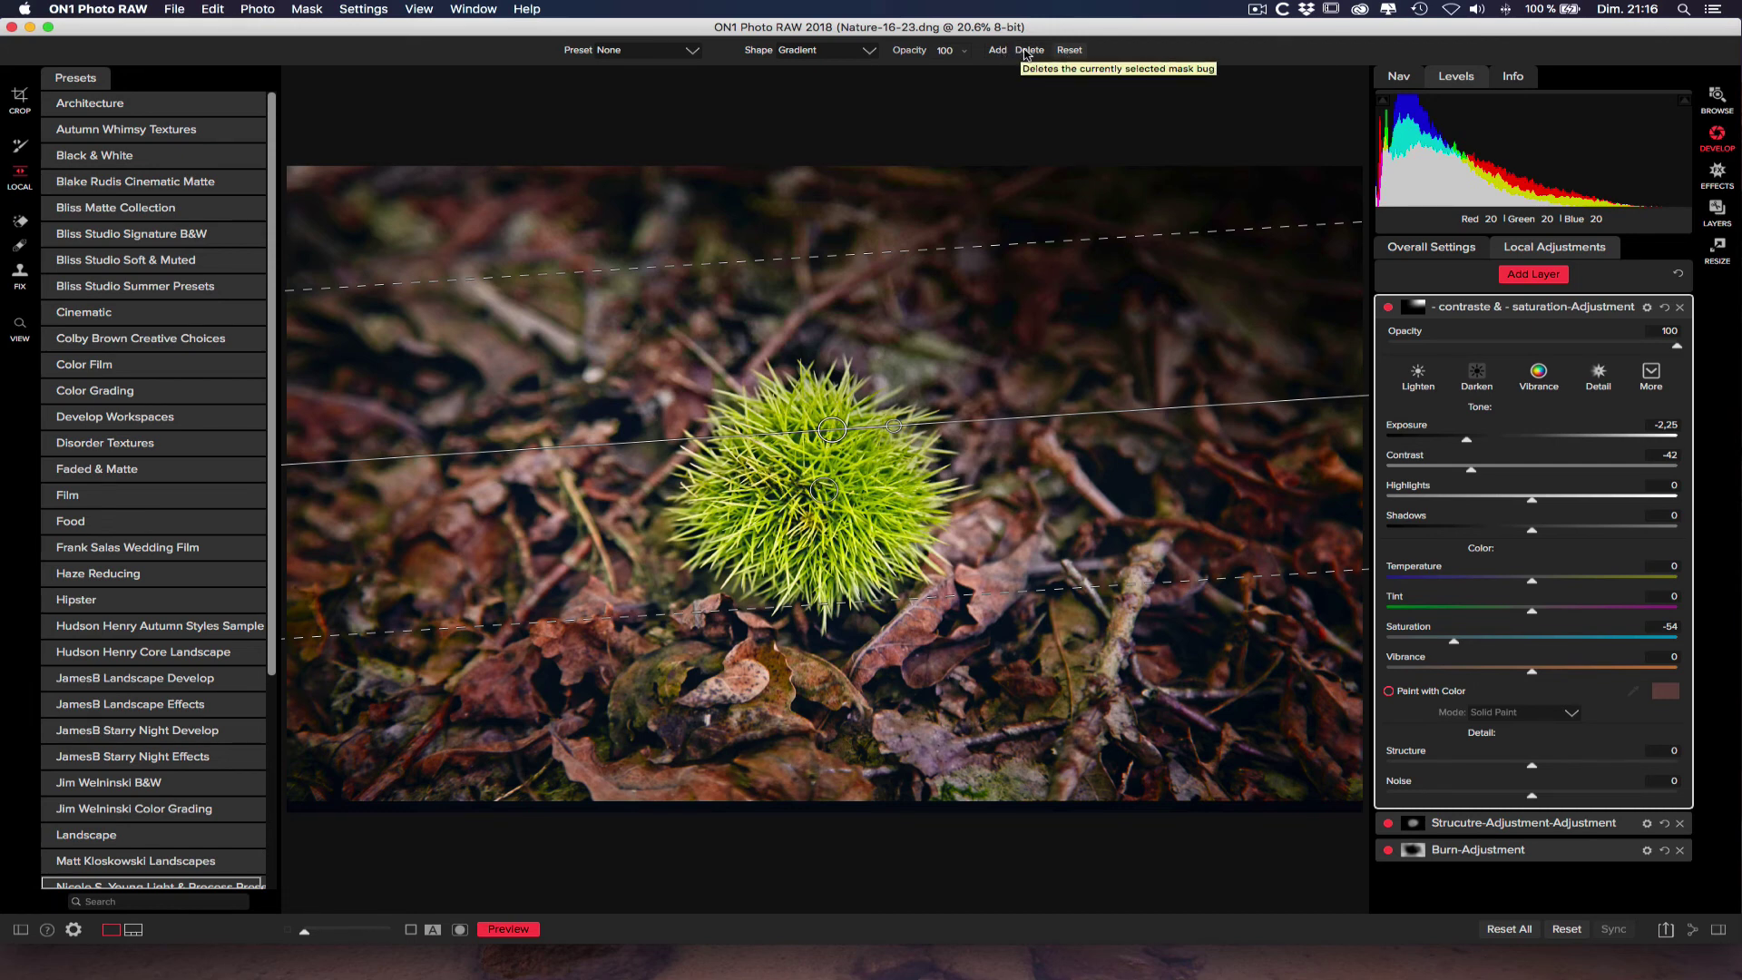
Step: Delete both linear gradients from the layer's mask and center a Vignette mask on the burr
click(1027, 51)
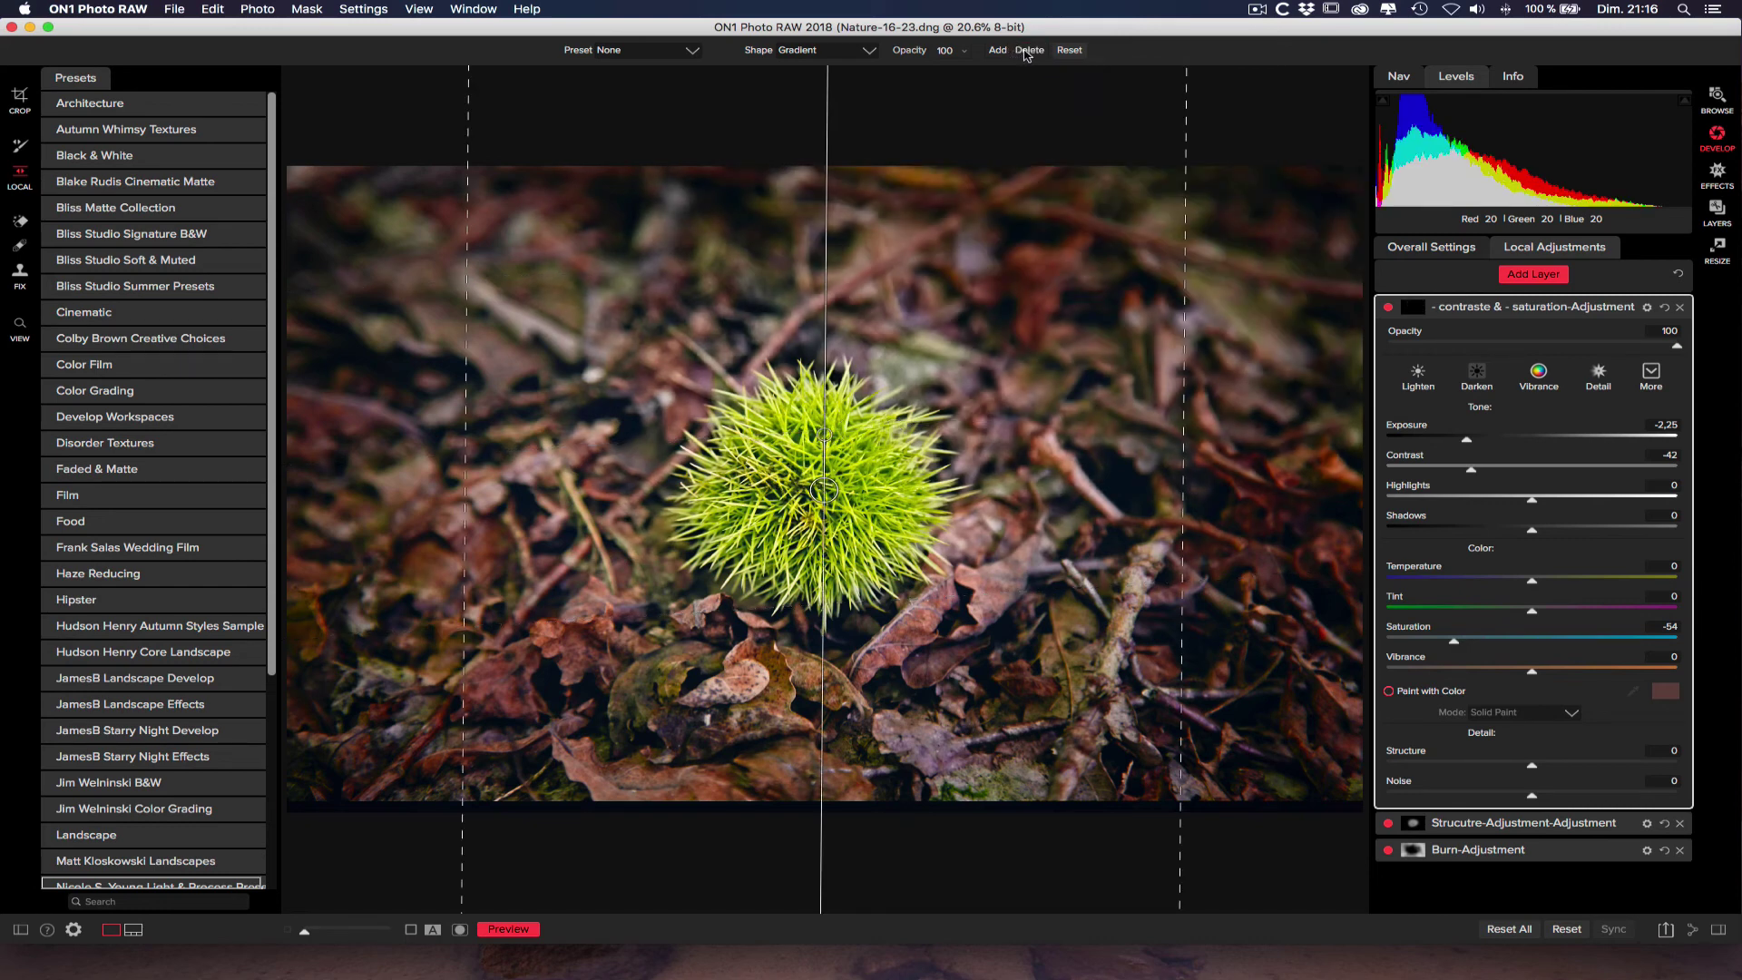
click(1027, 52)
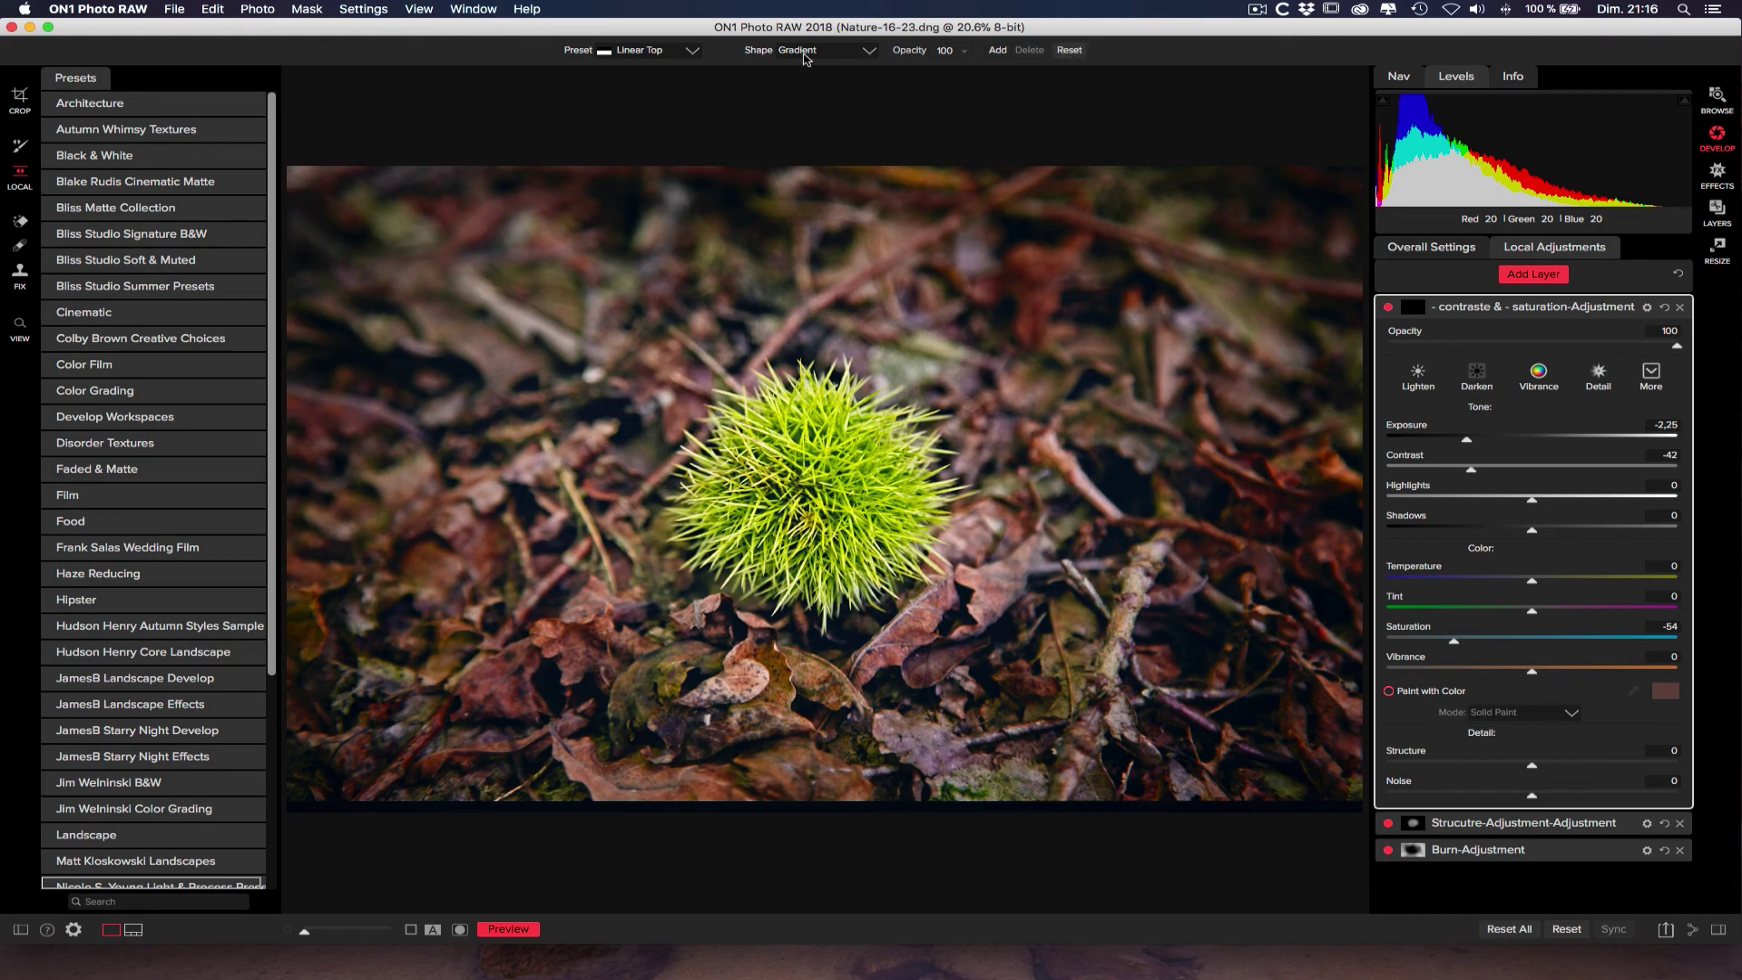
click(693, 51)
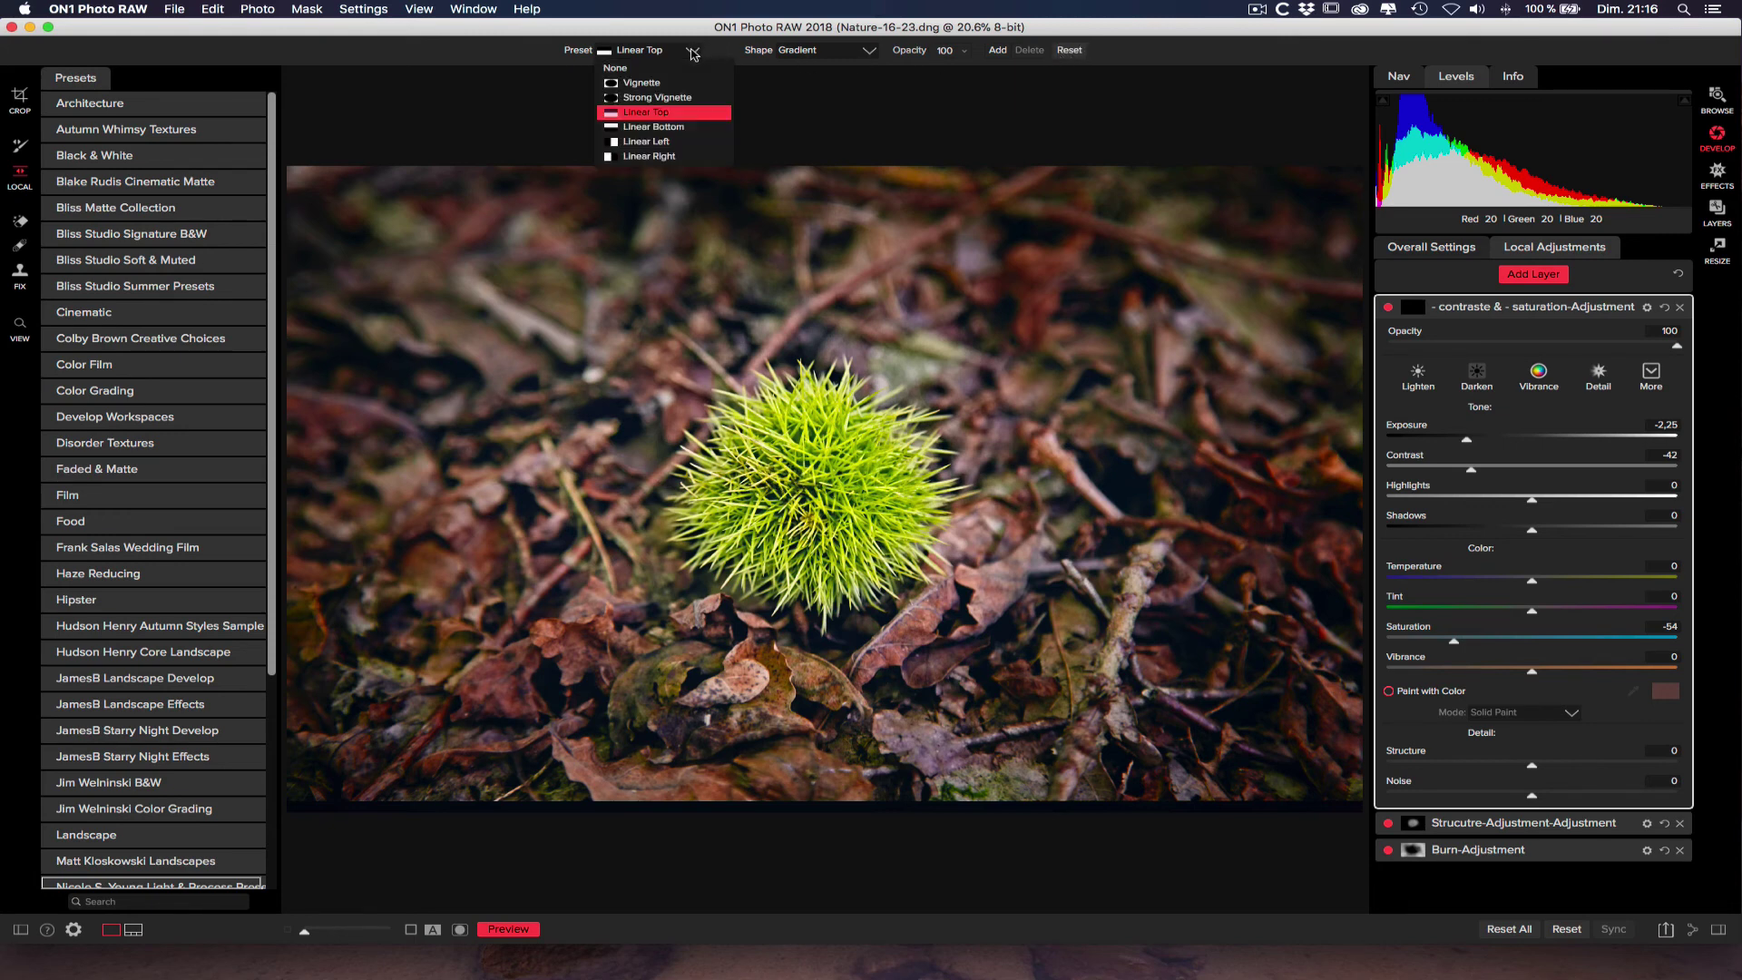
click(640, 84)
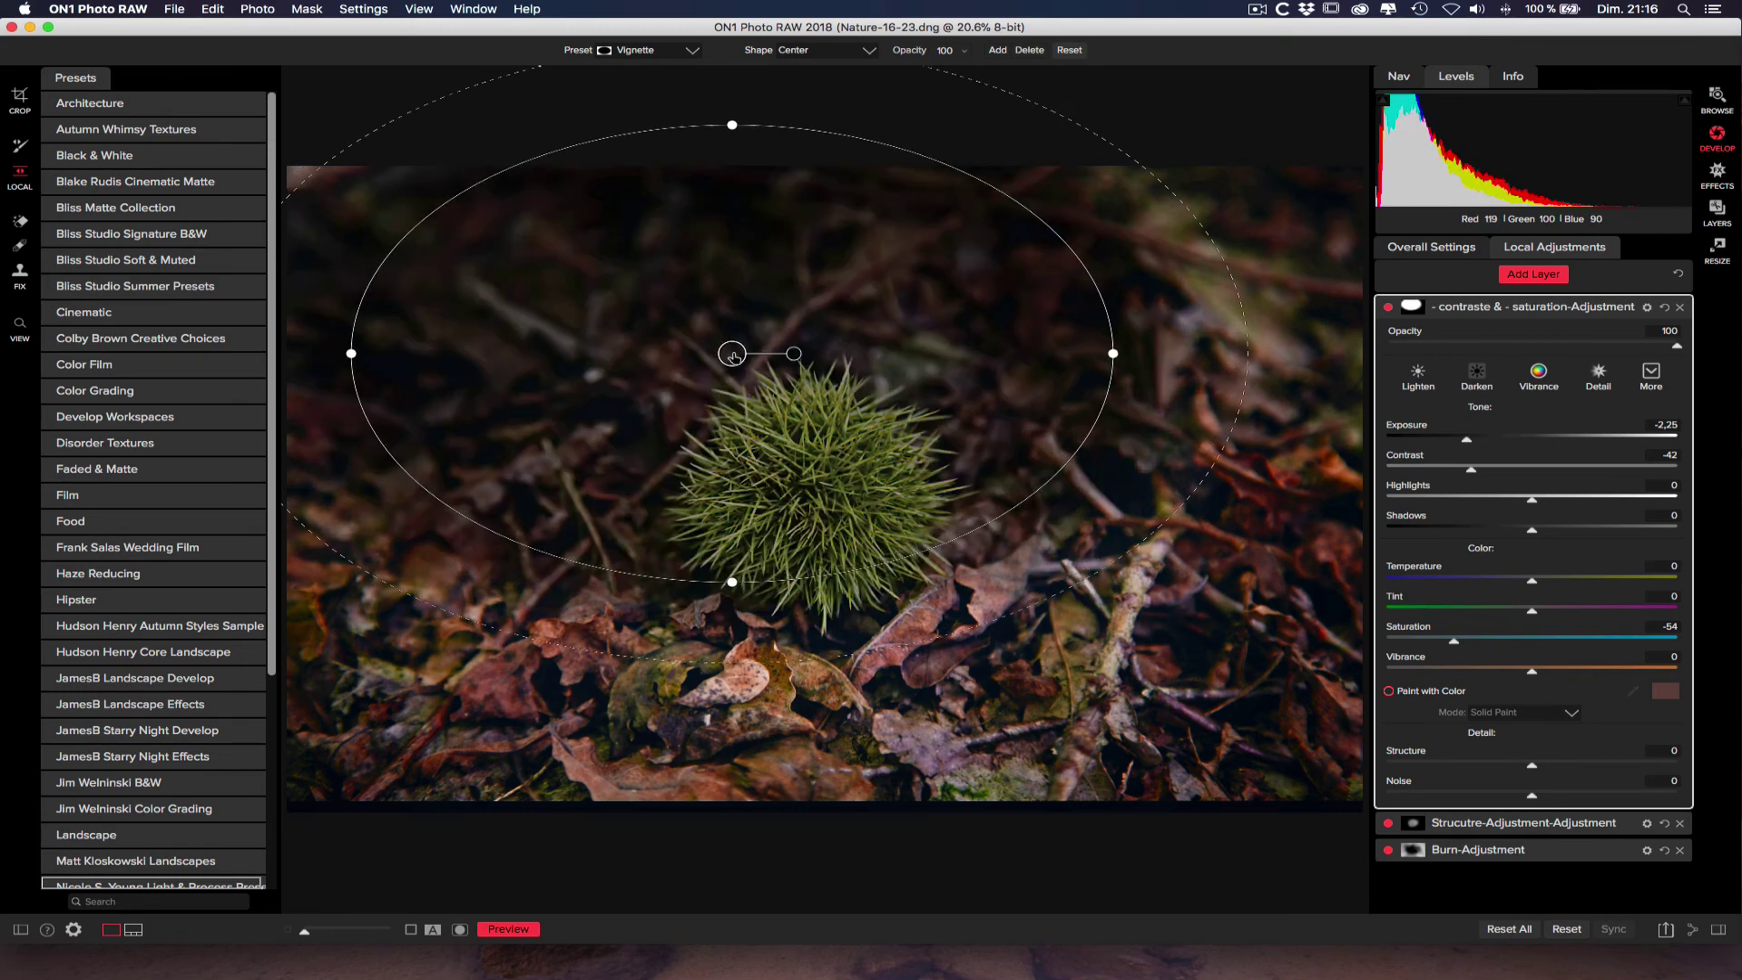
drag(733, 353, 818, 486)
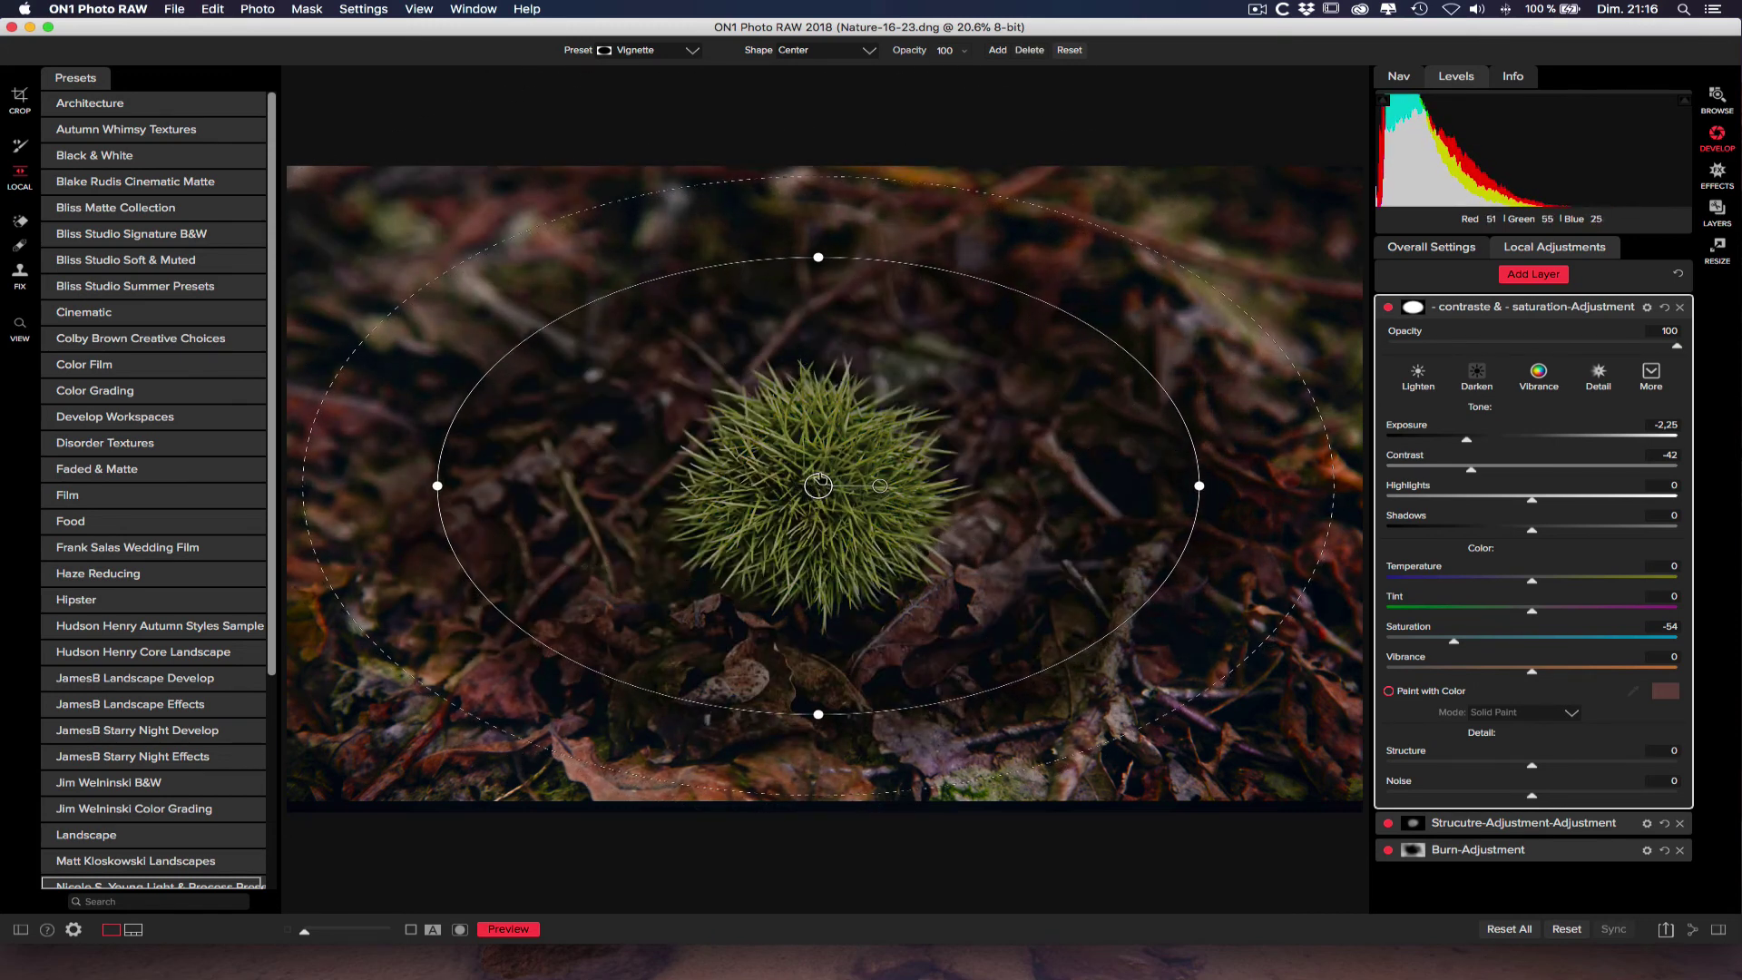
Step: Change the mask shape to Reflected Gradient and widen its transition both above and below the burr
click(870, 52)
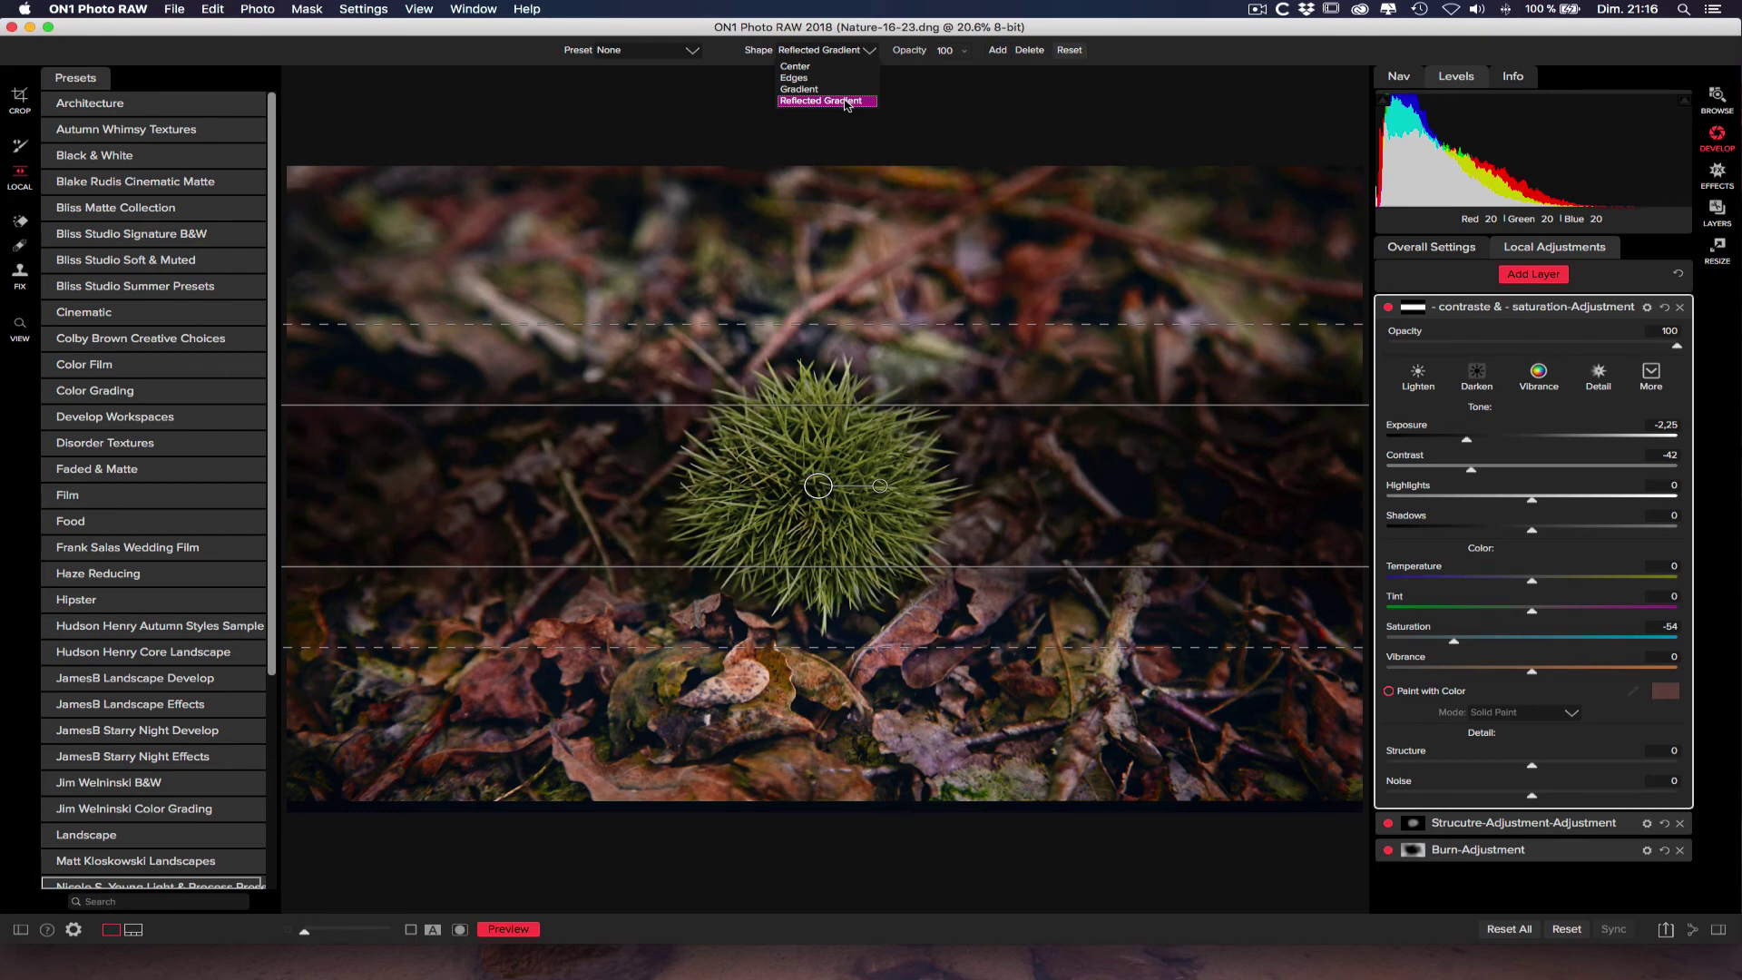
click(846, 101)
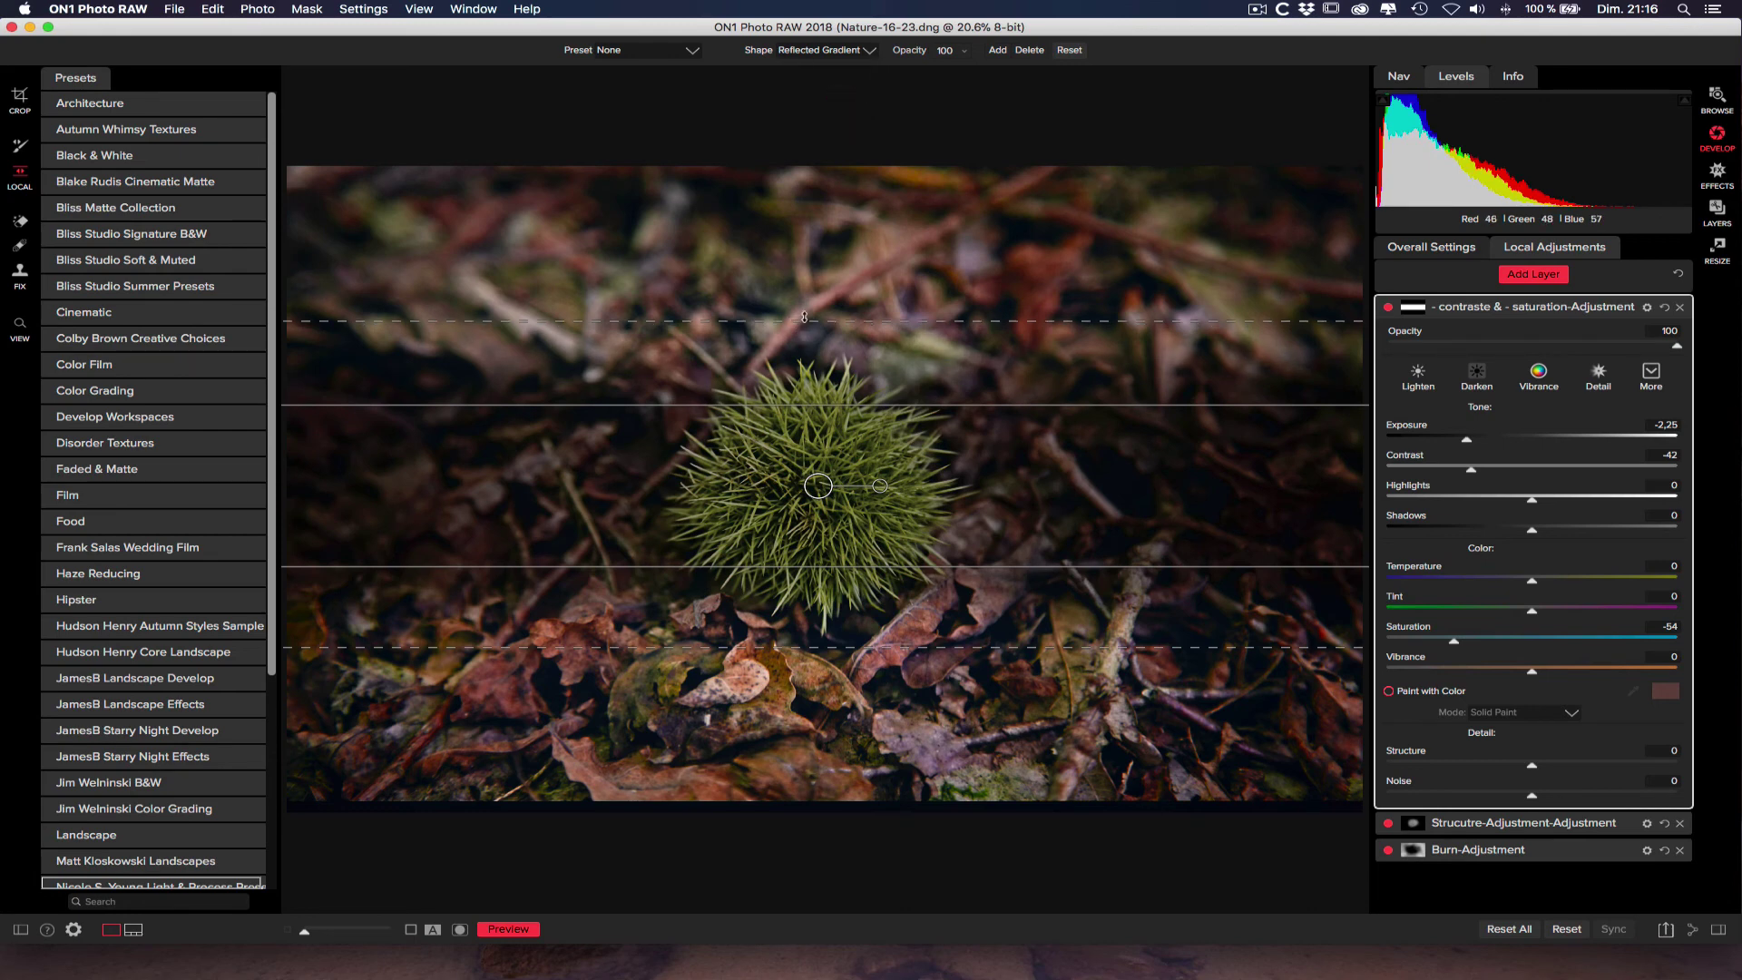
drag(804, 323, 809, 269)
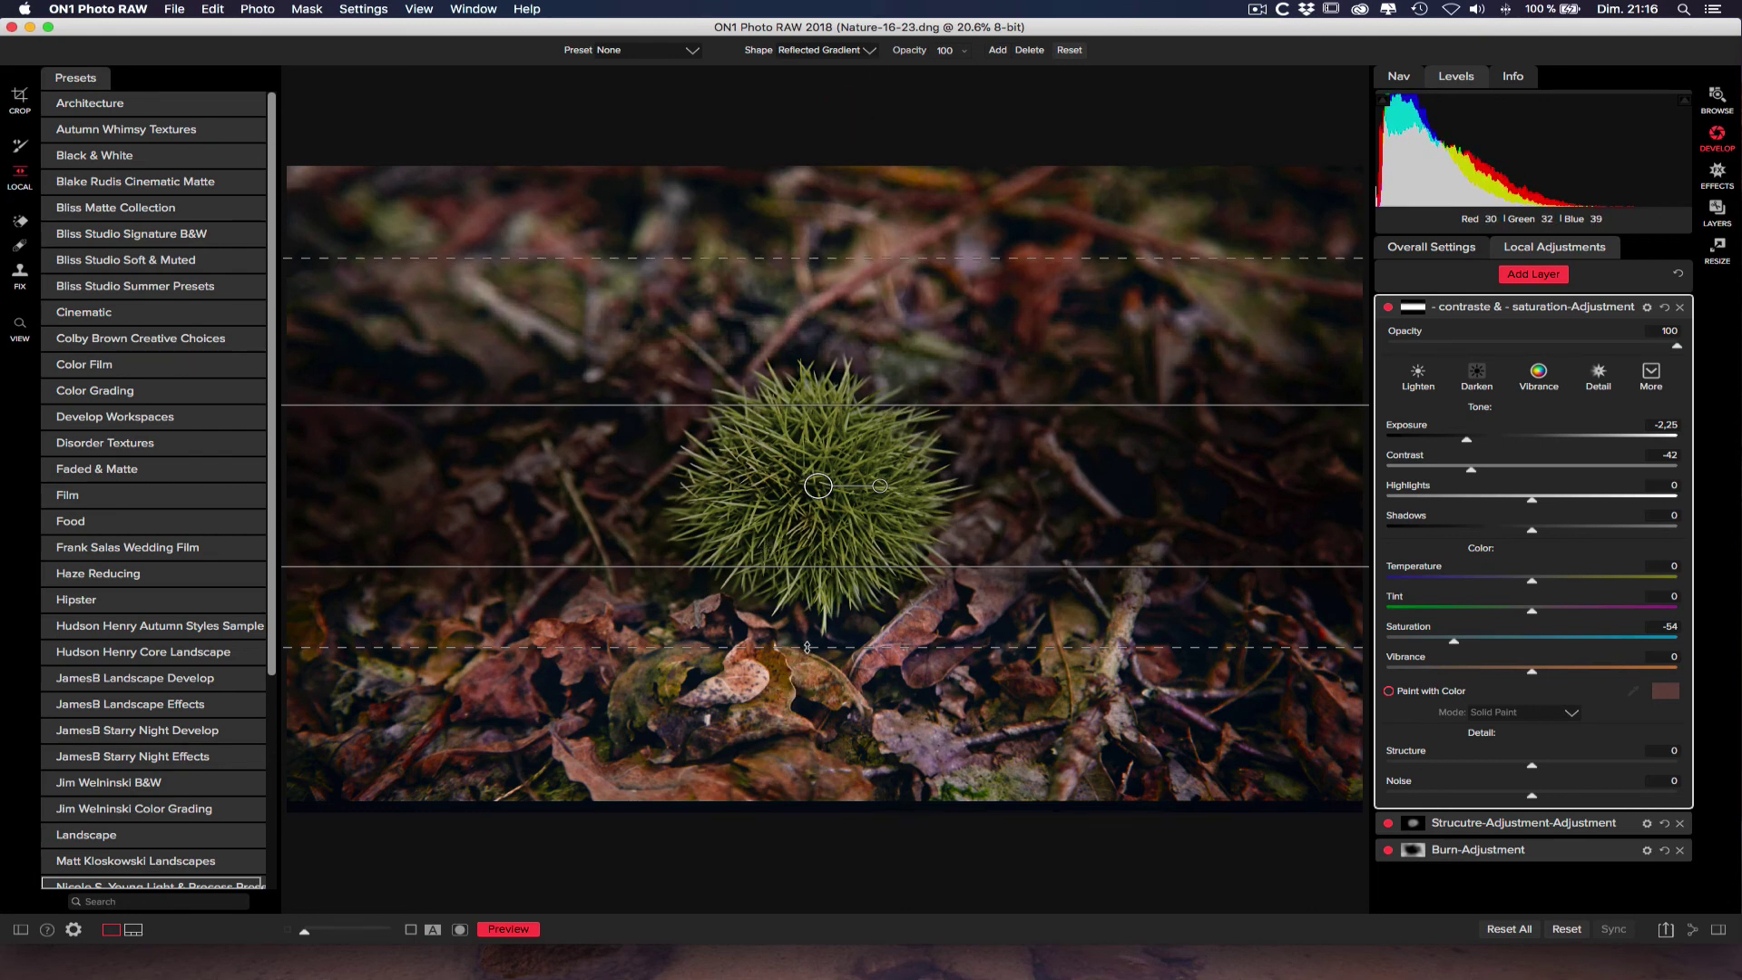
drag(809, 648, 793, 739)
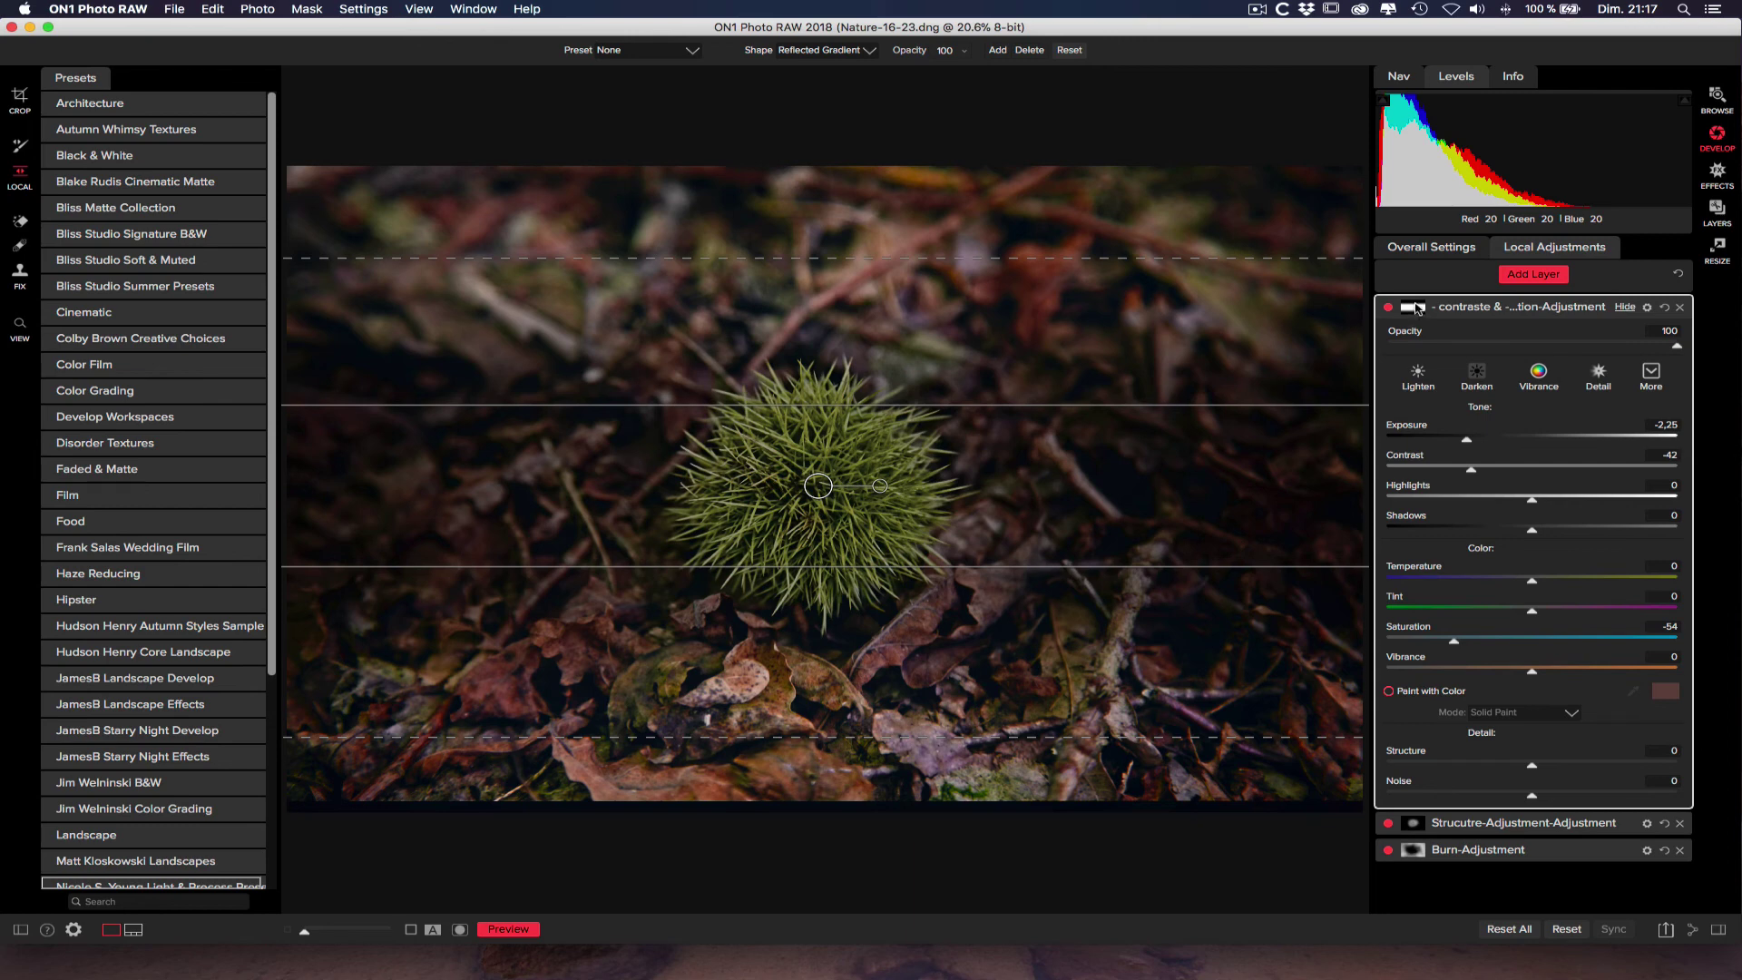
Step: Change the mask shape to Gradient and widen its transition across the photo
click(869, 51)
click(853, 90)
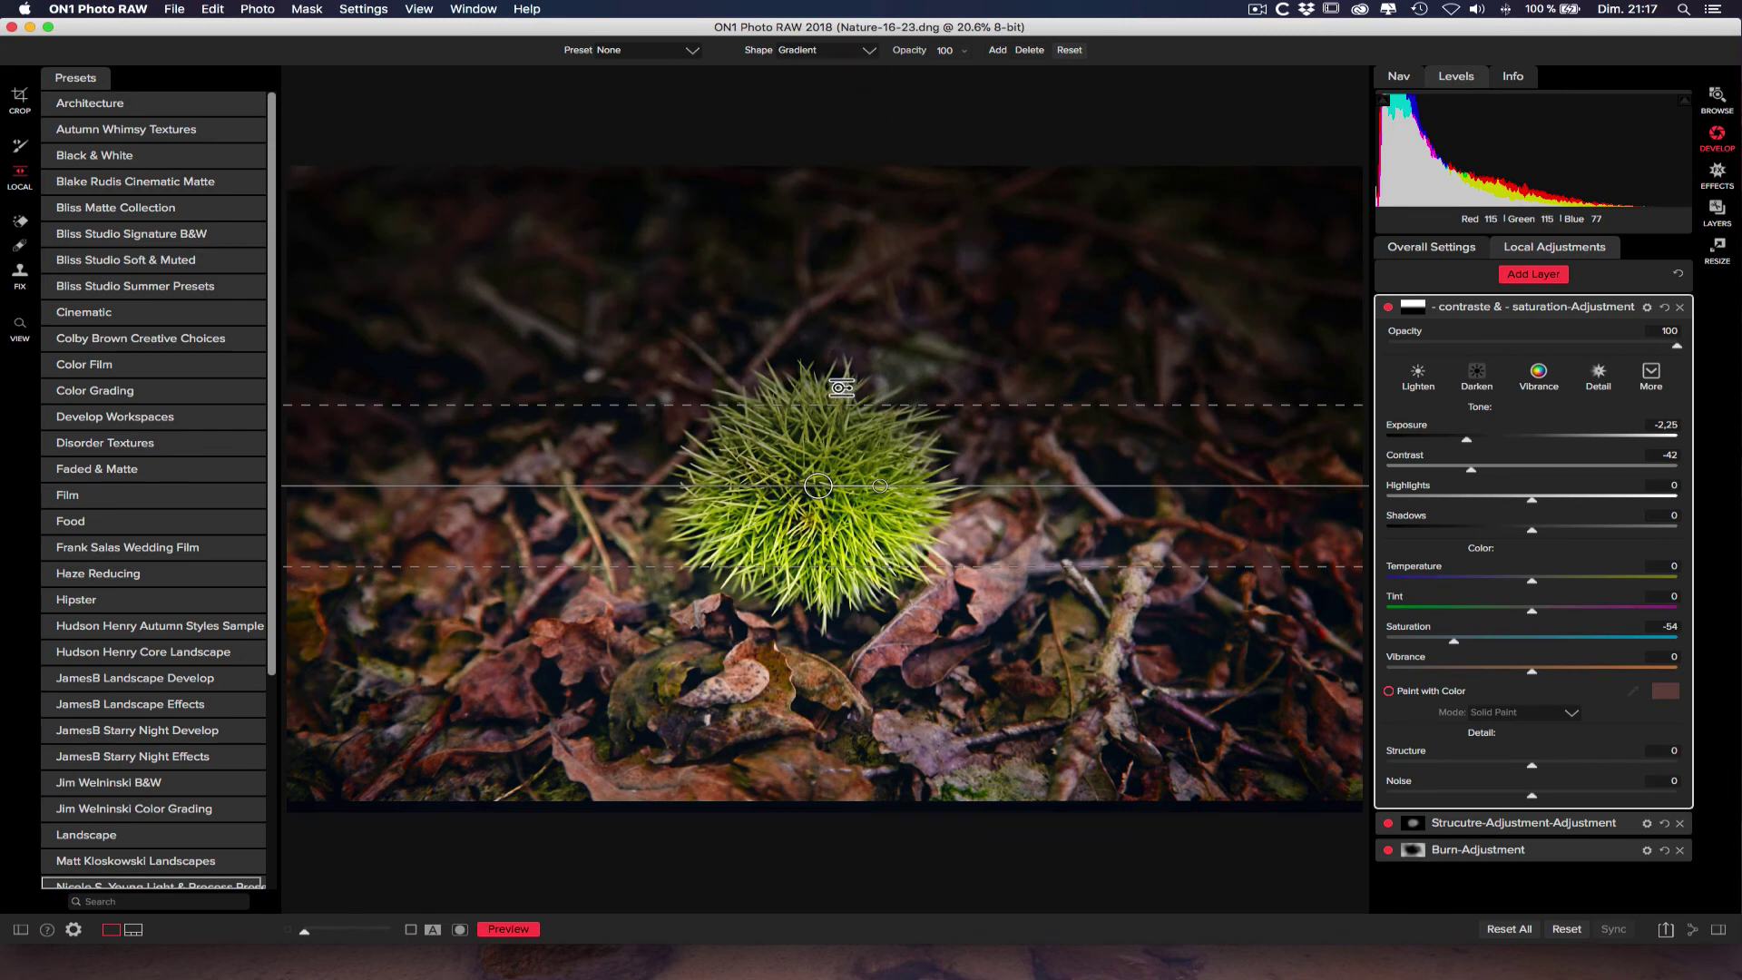
drag(836, 405, 834, 246)
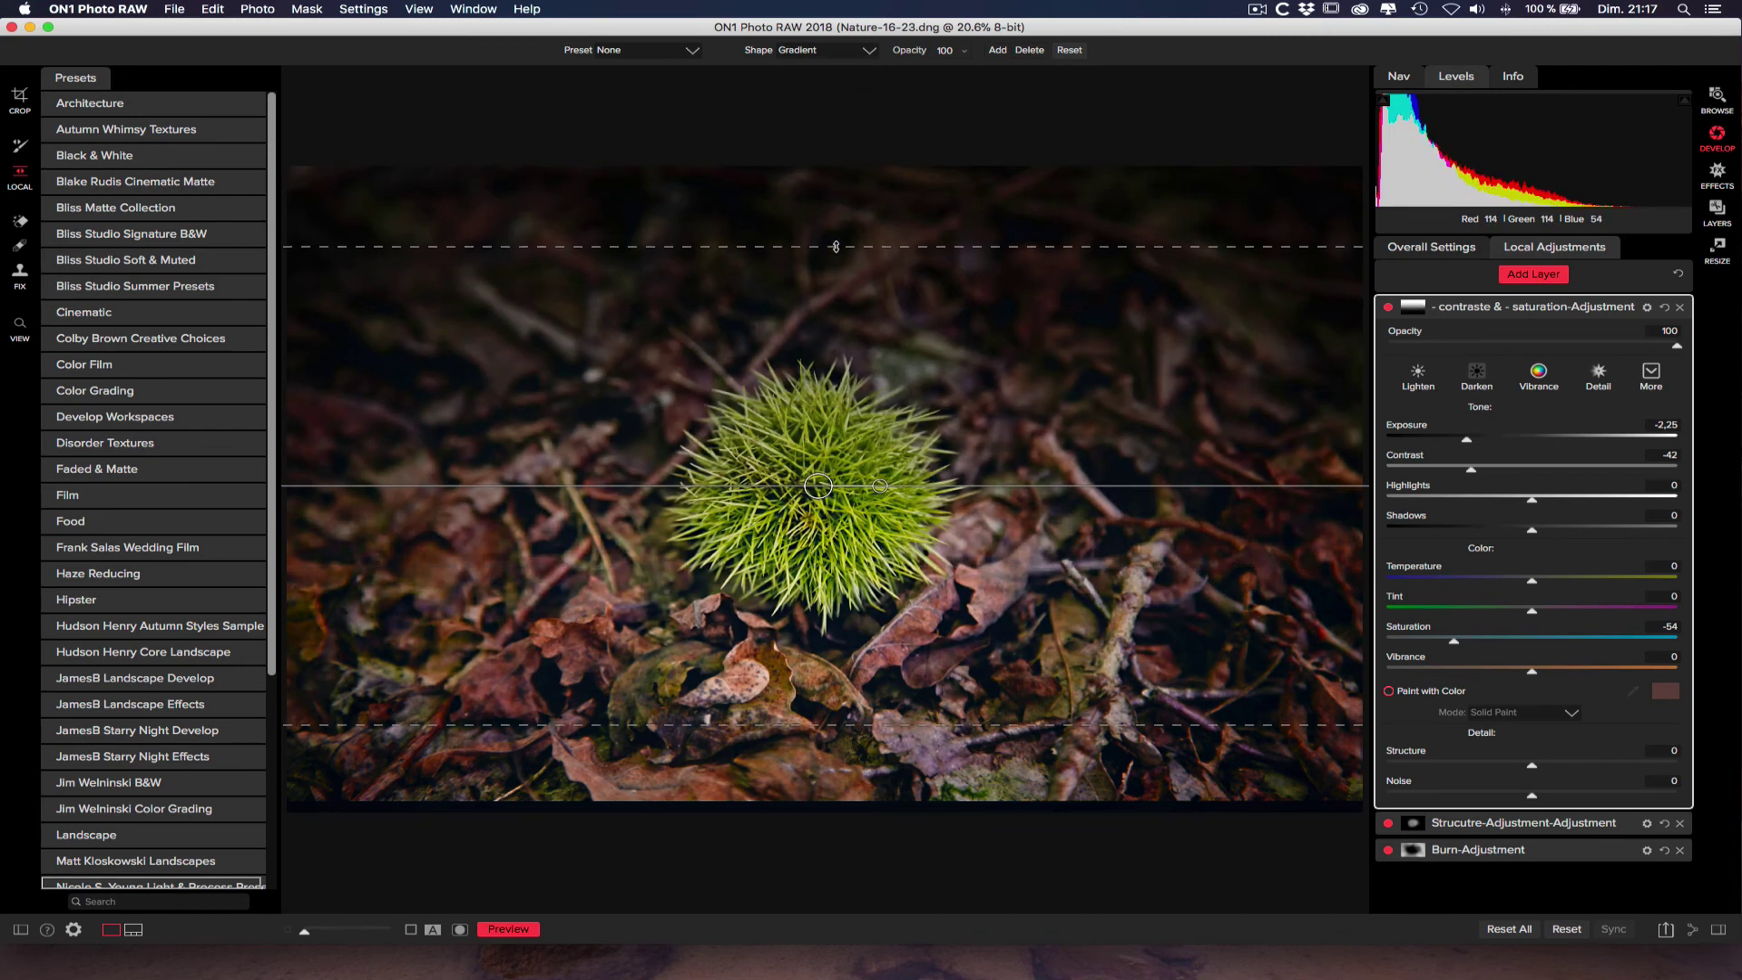
Step: Change the mask shape to Edges, recenter the ellipse on the burr, and shrink it
click(869, 57)
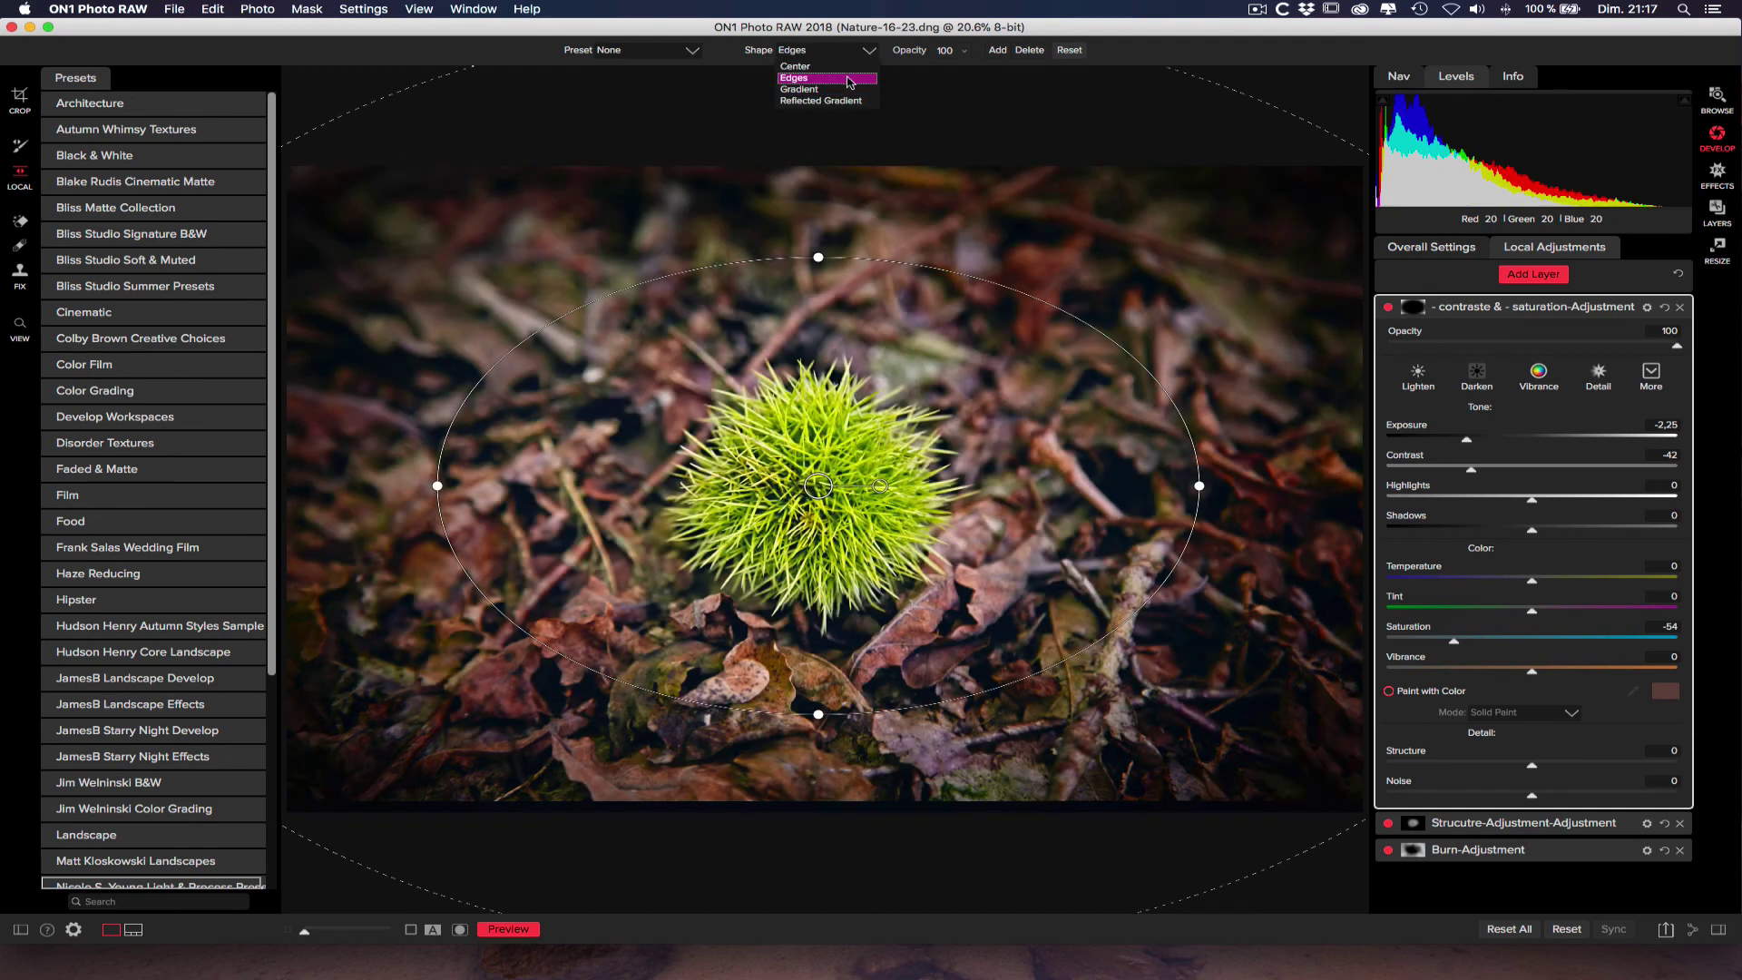
click(848, 79)
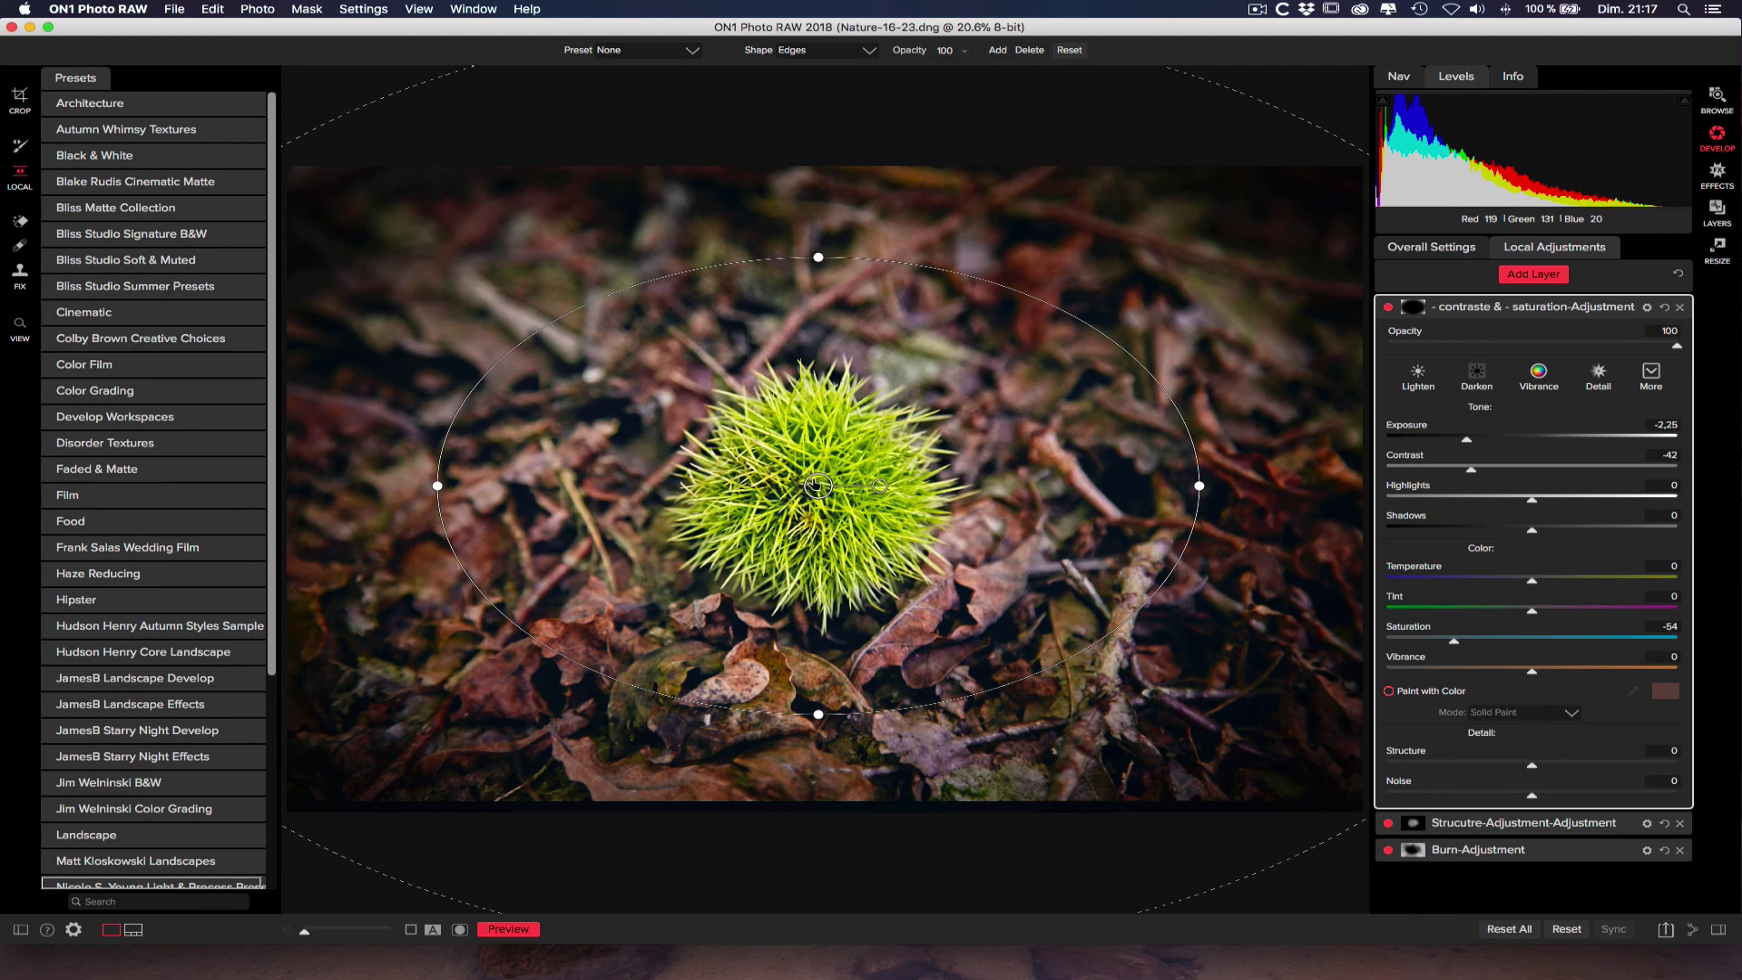
drag(817, 485, 825, 474)
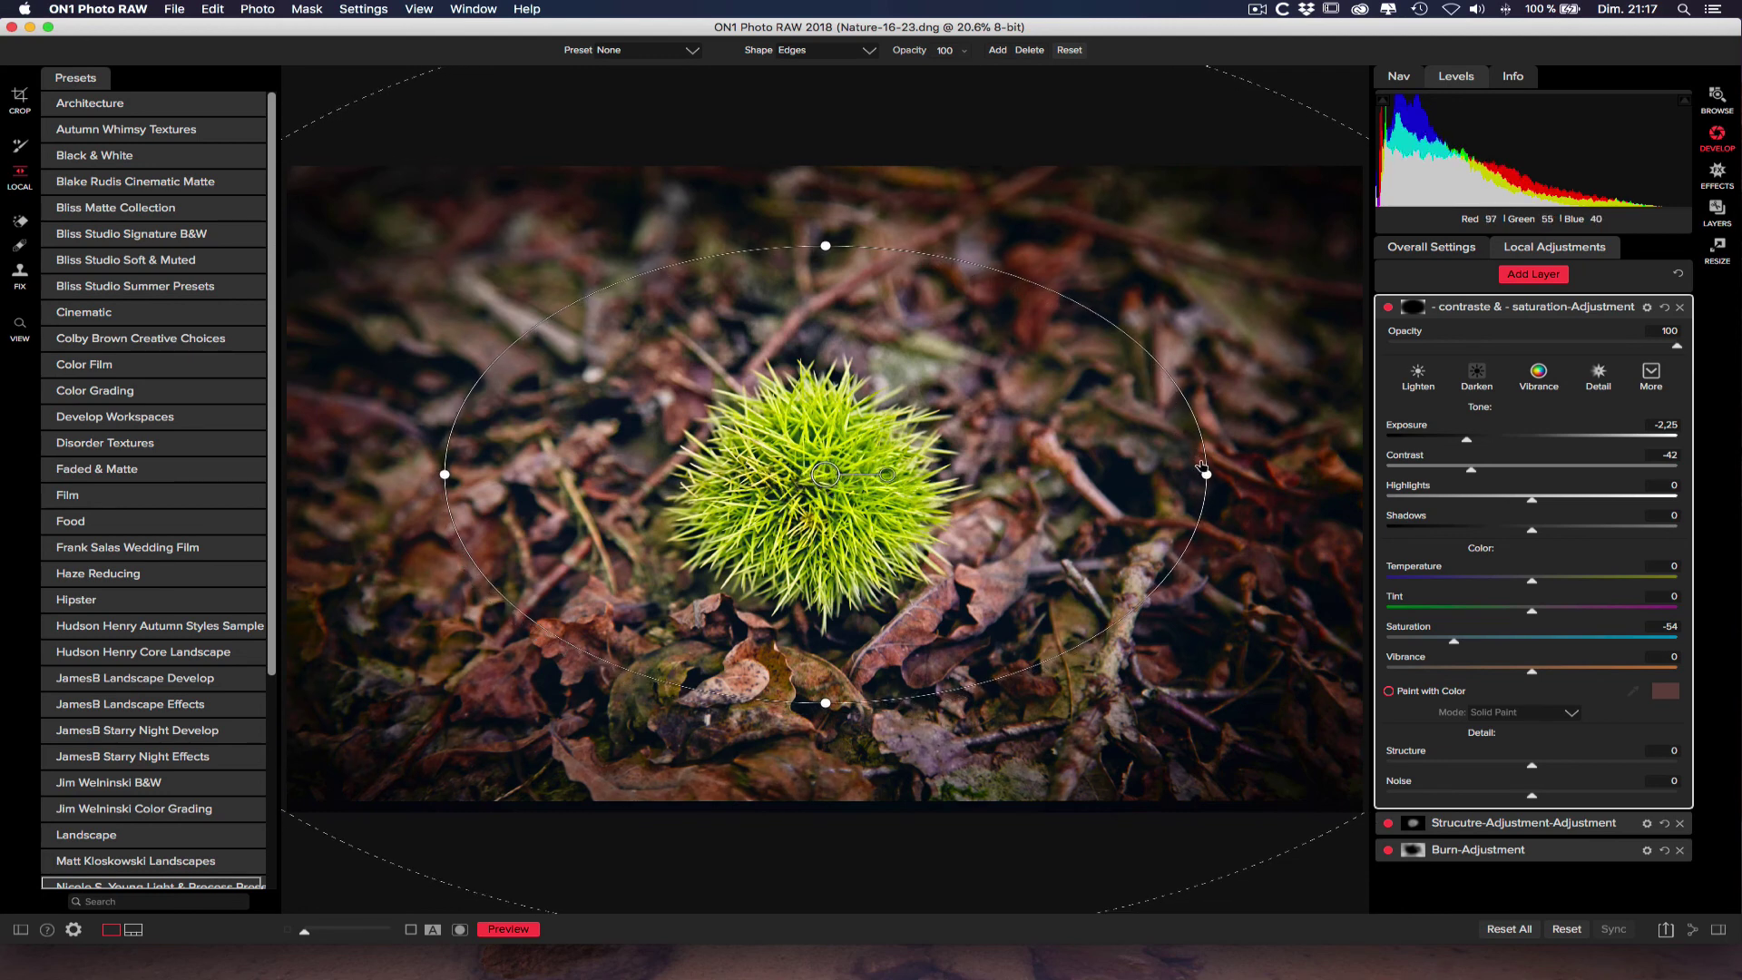
drag(1205, 473, 1077, 470)
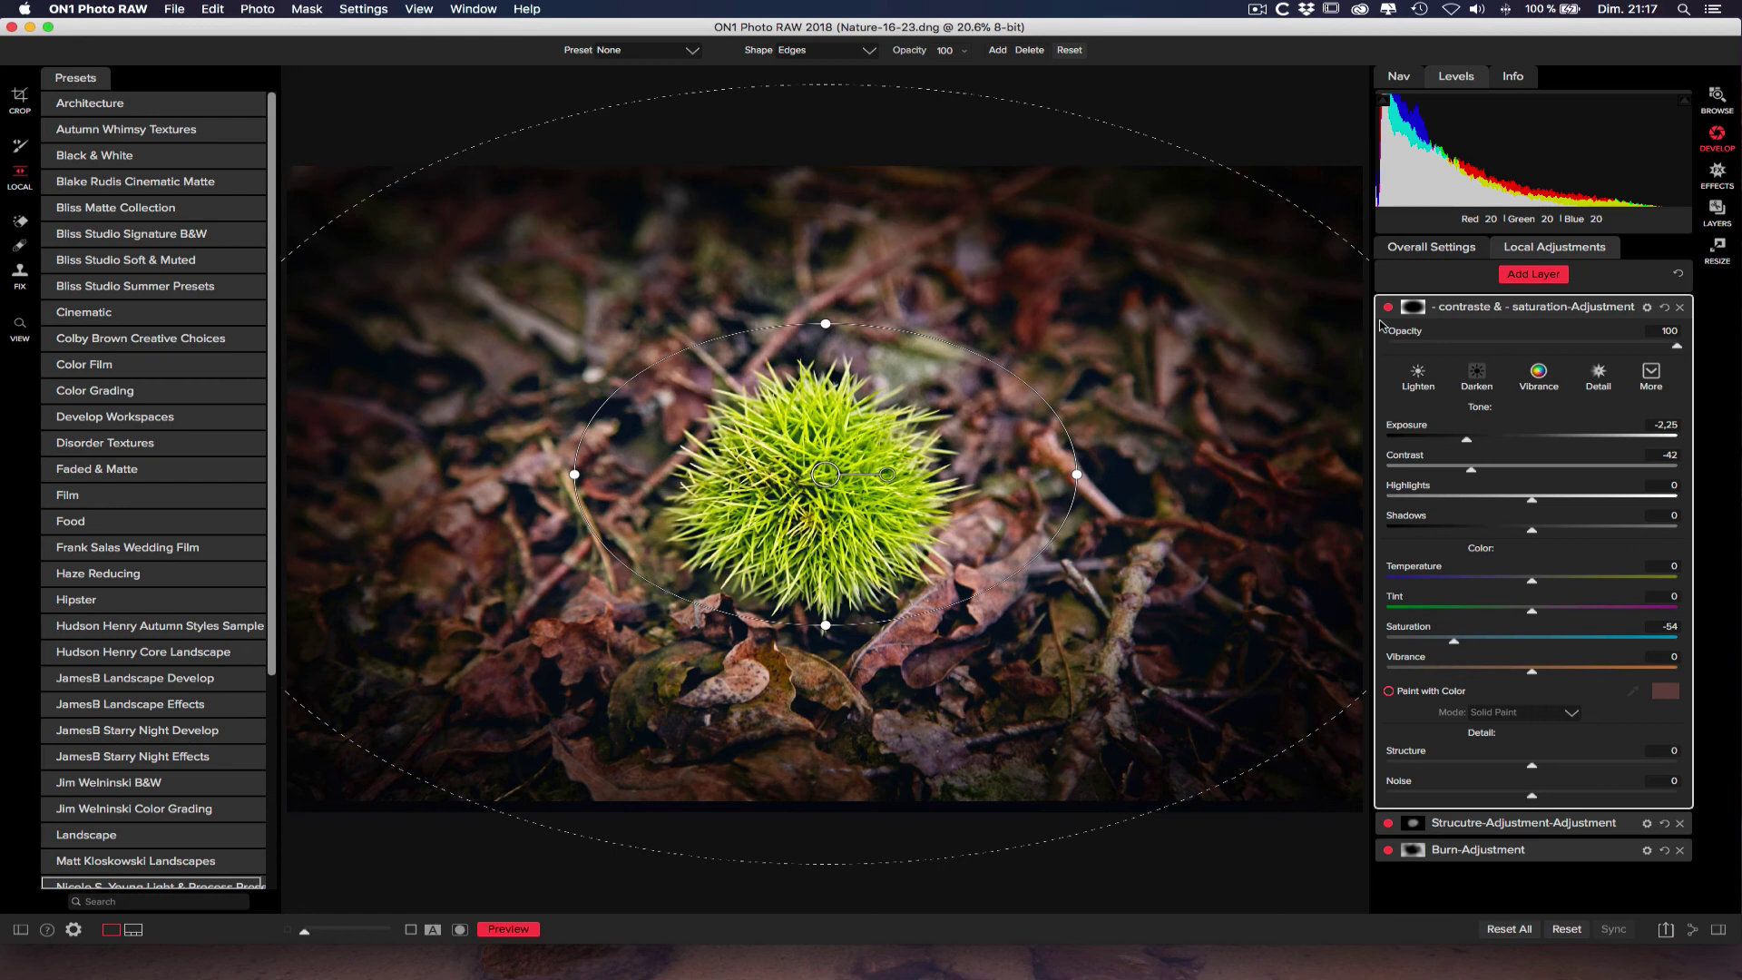
Step: Switch the elliptical mask to the Center shape, tighten its outer falloff, and delete the mask
click(869, 52)
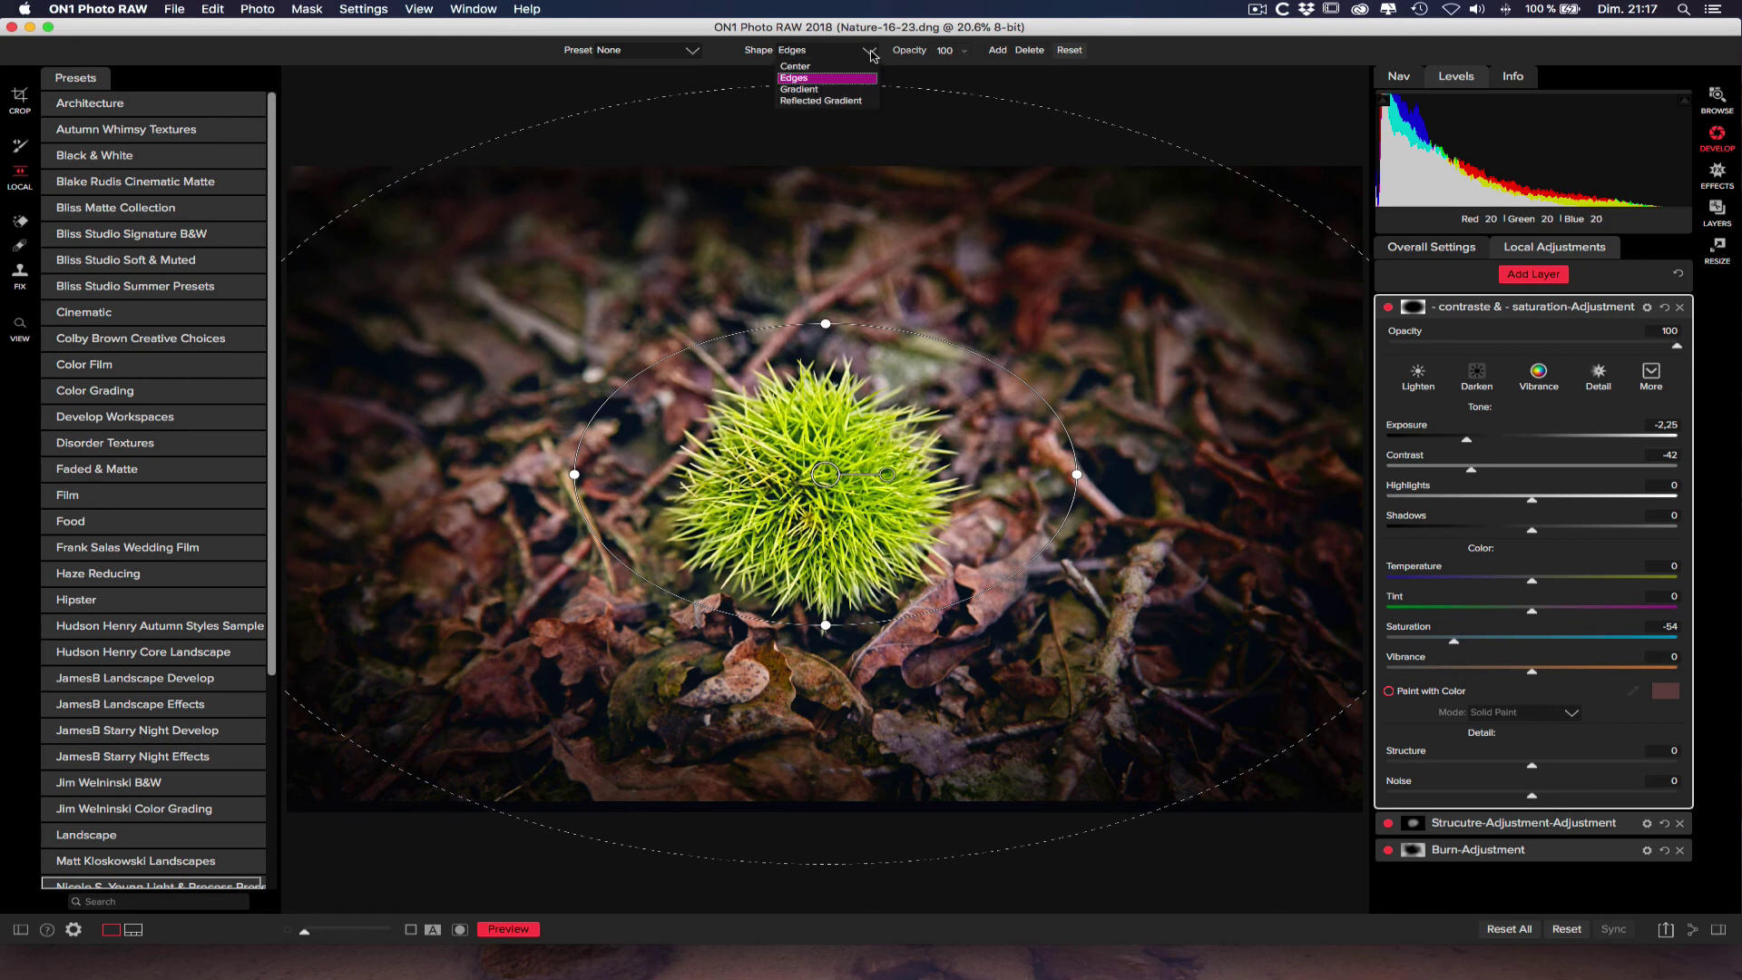
click(827, 66)
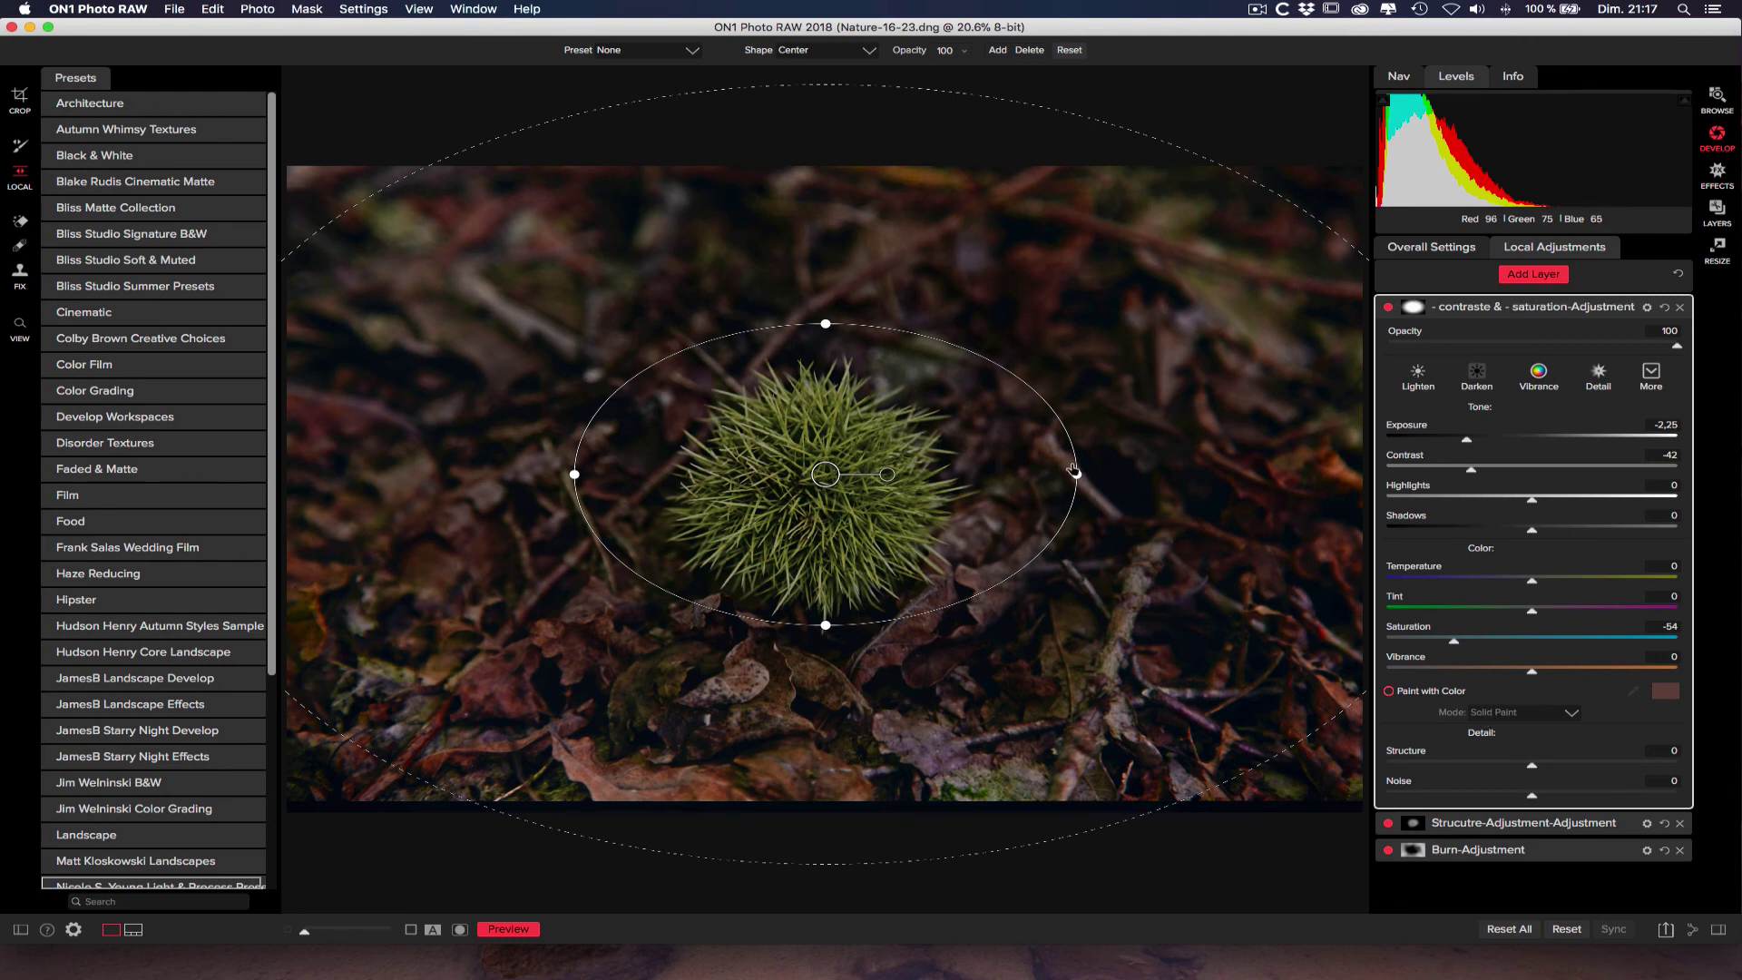
drag(1101, 124, 1100, 191)
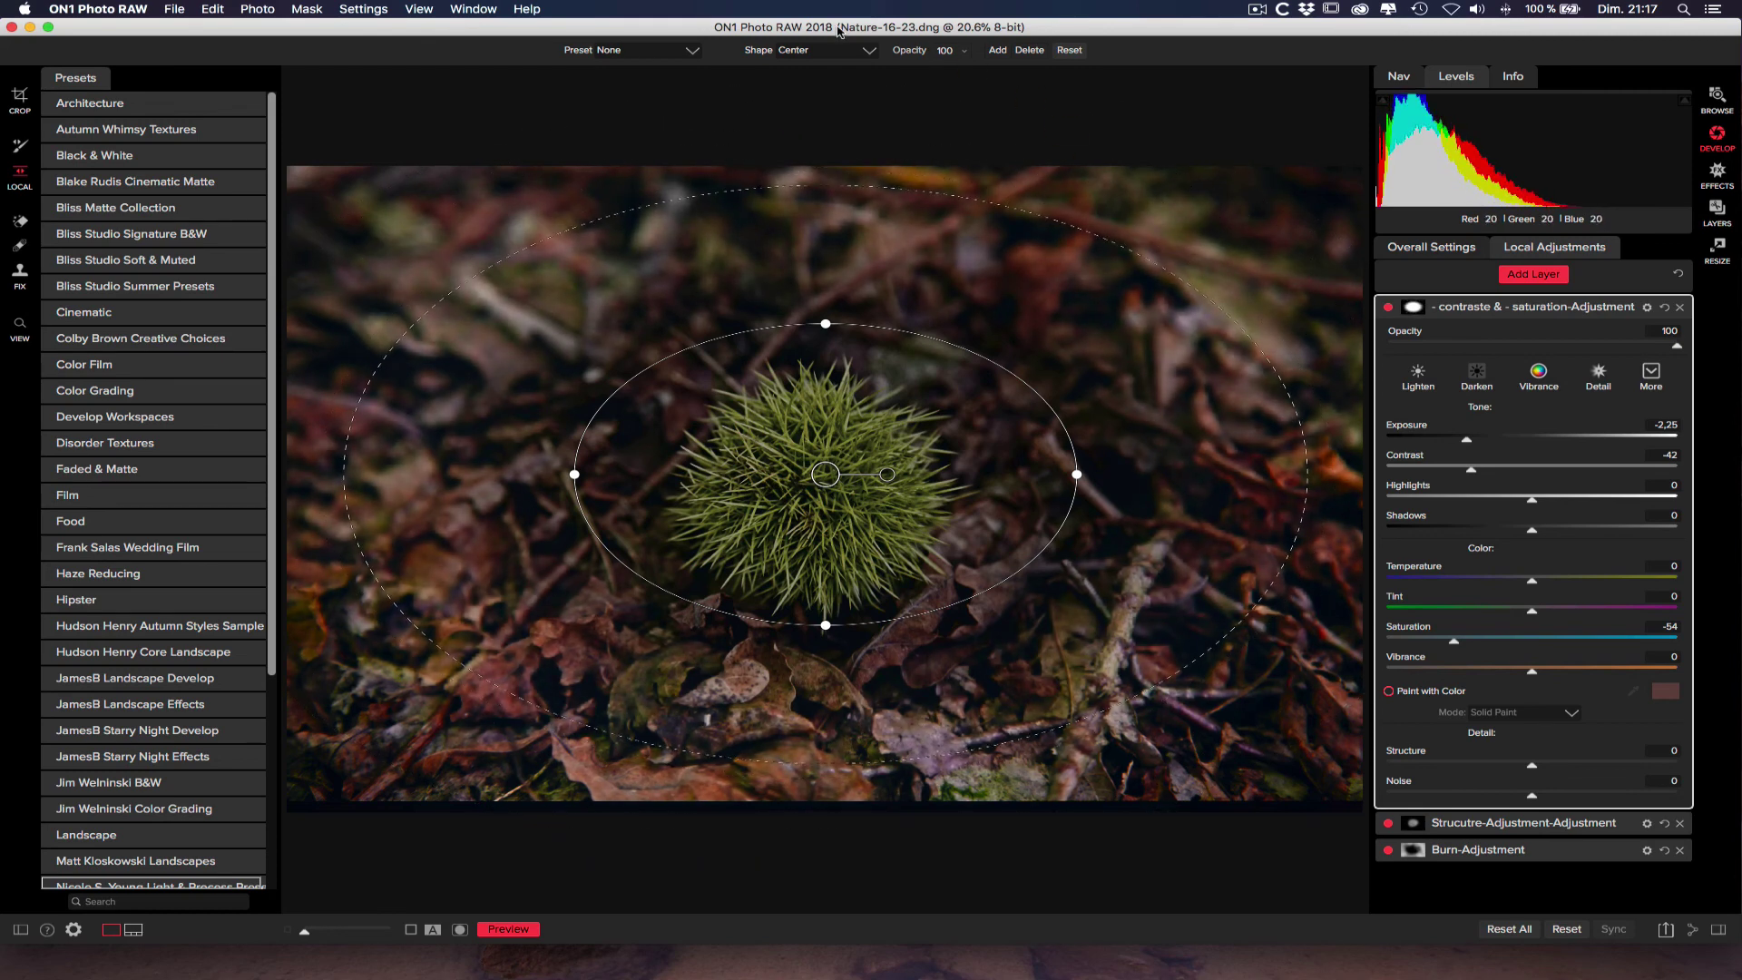
click(1030, 51)
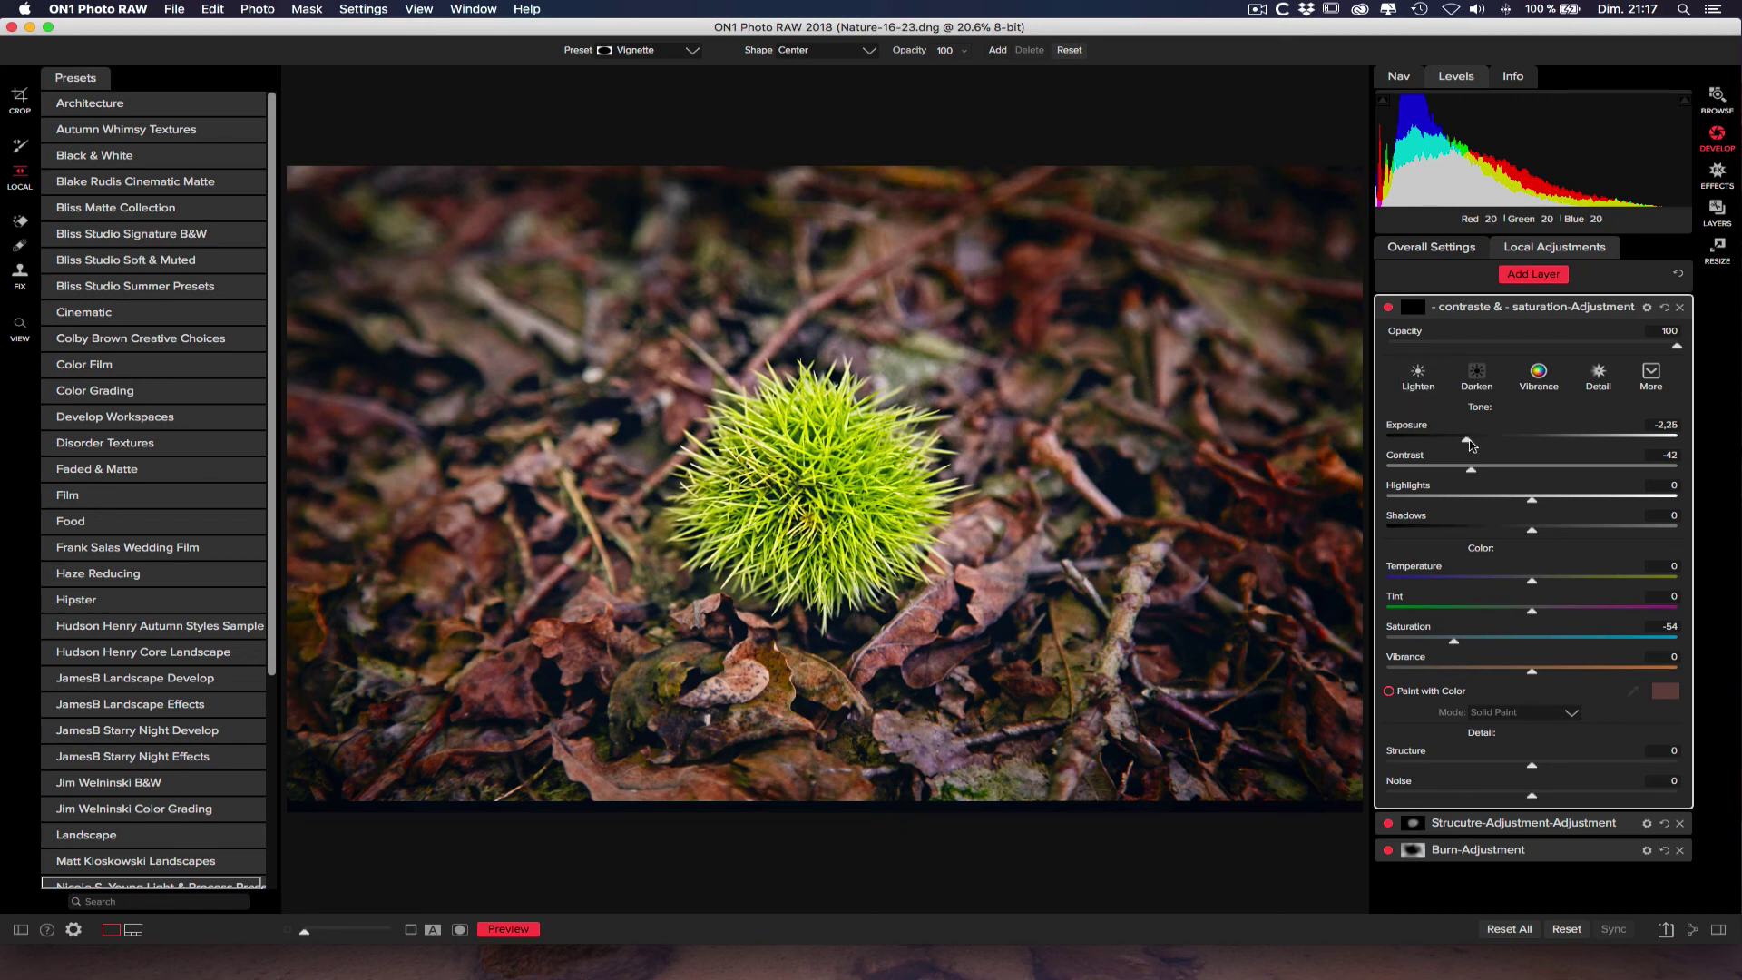
Step: Set the layer's Exposure to -2.5 and center a new Vignette mask on the burr
drag(1469, 443, 1460, 442)
click(786, 455)
drag(787, 458, 818, 489)
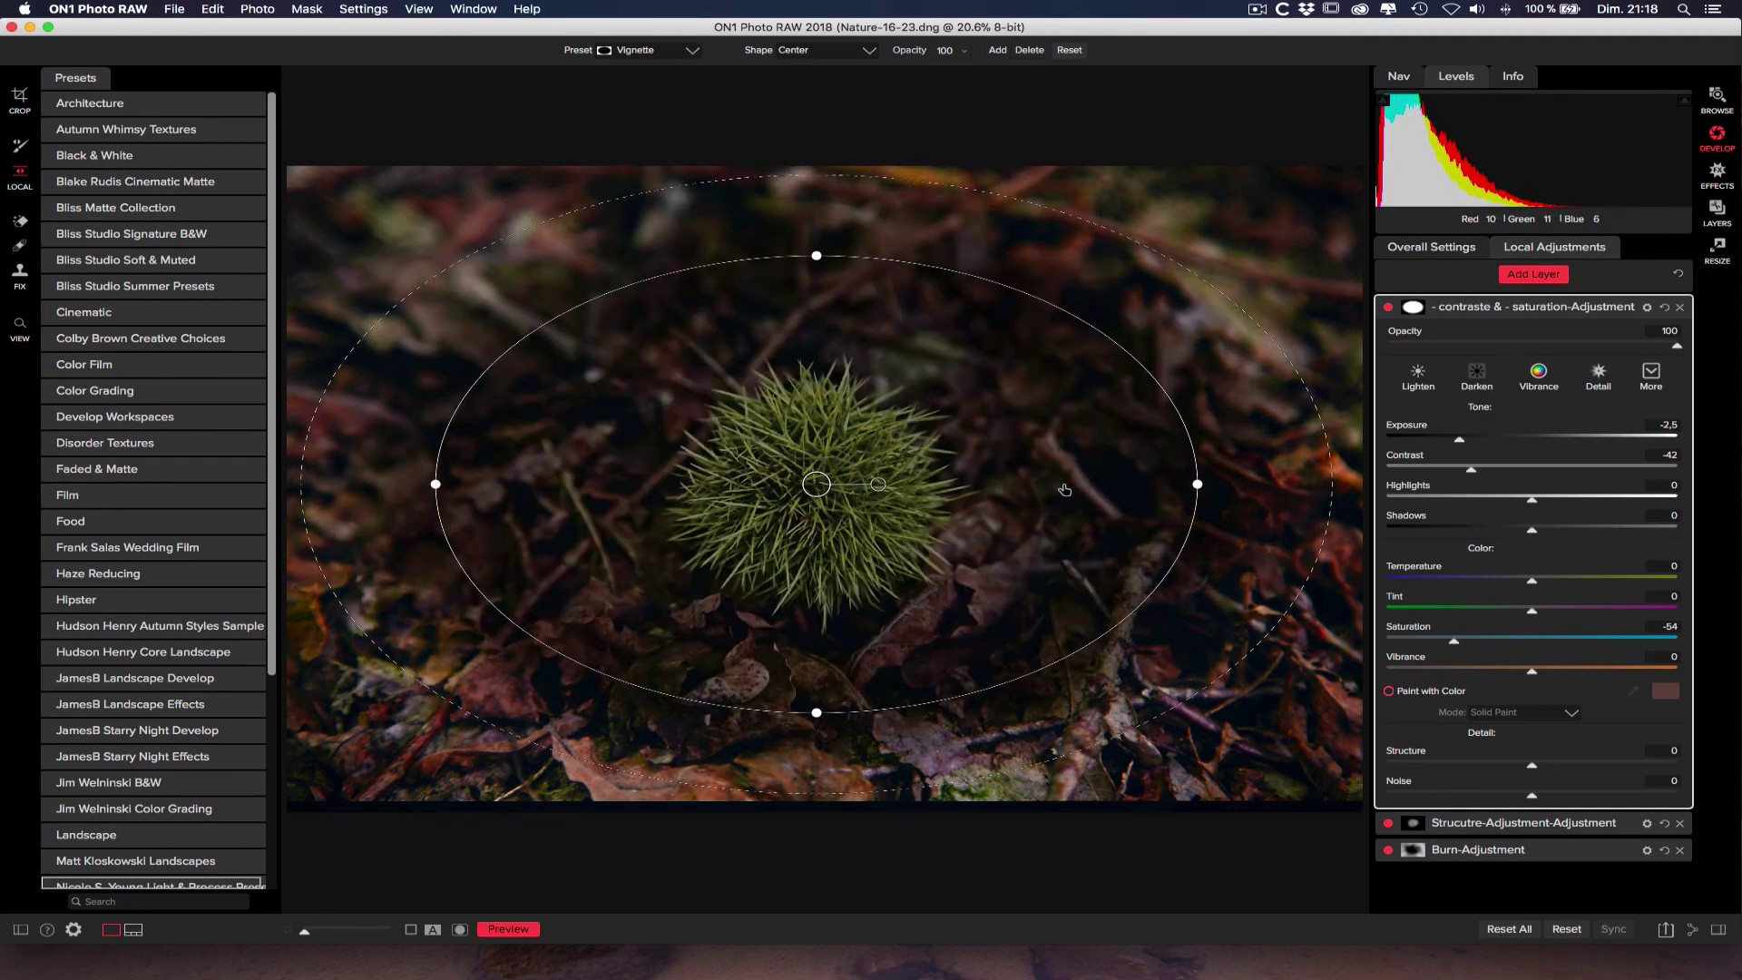
Step: Narrow and shrink the vignette ellipse around the burr and change its shape to Edges so the surroundings darken
drag(1197, 485, 1088, 481)
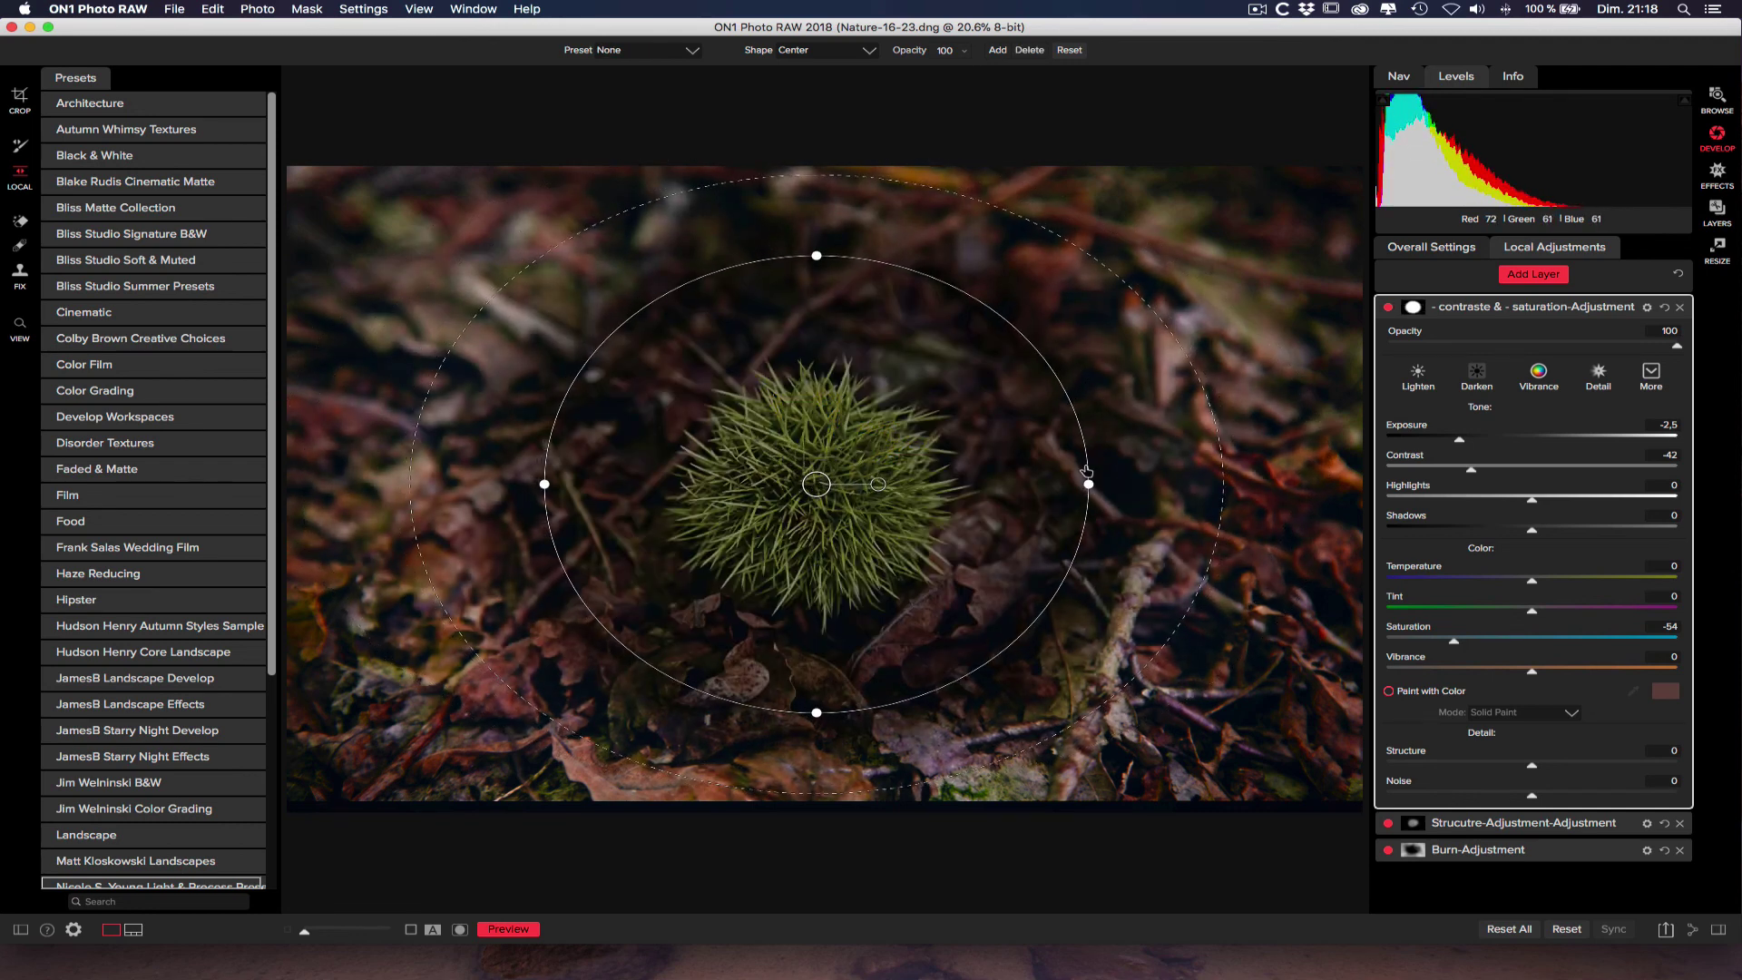
drag(812, 256, 817, 283)
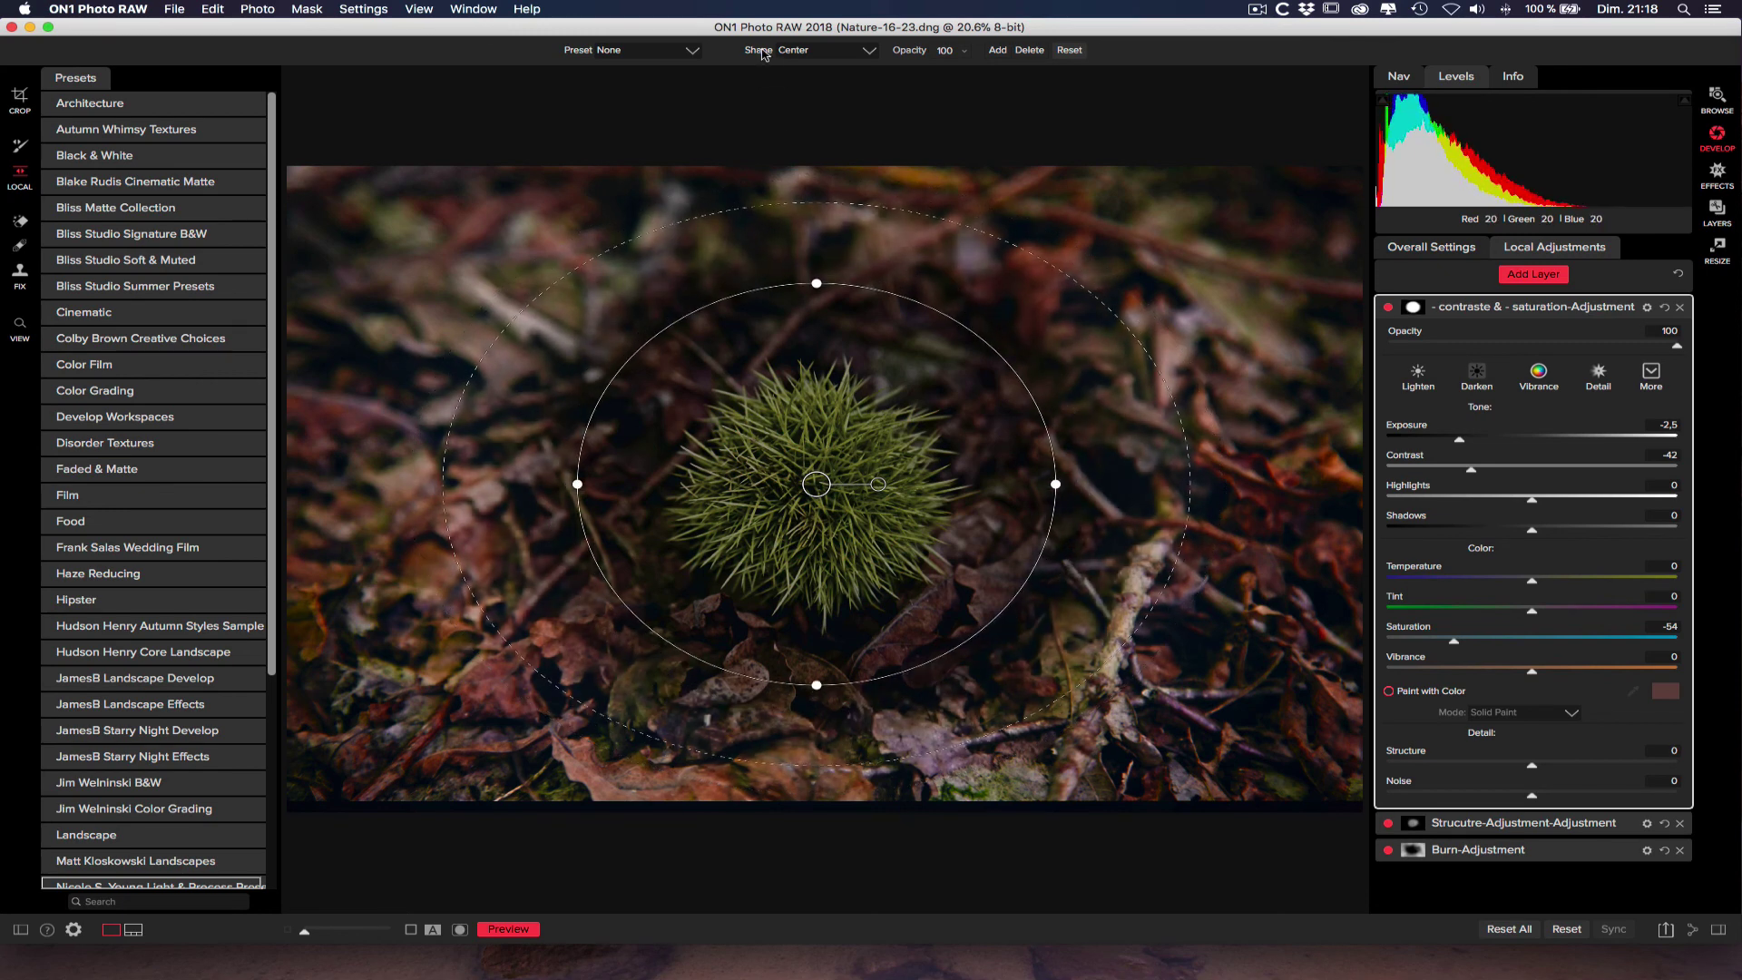
click(796, 50)
click(795, 78)
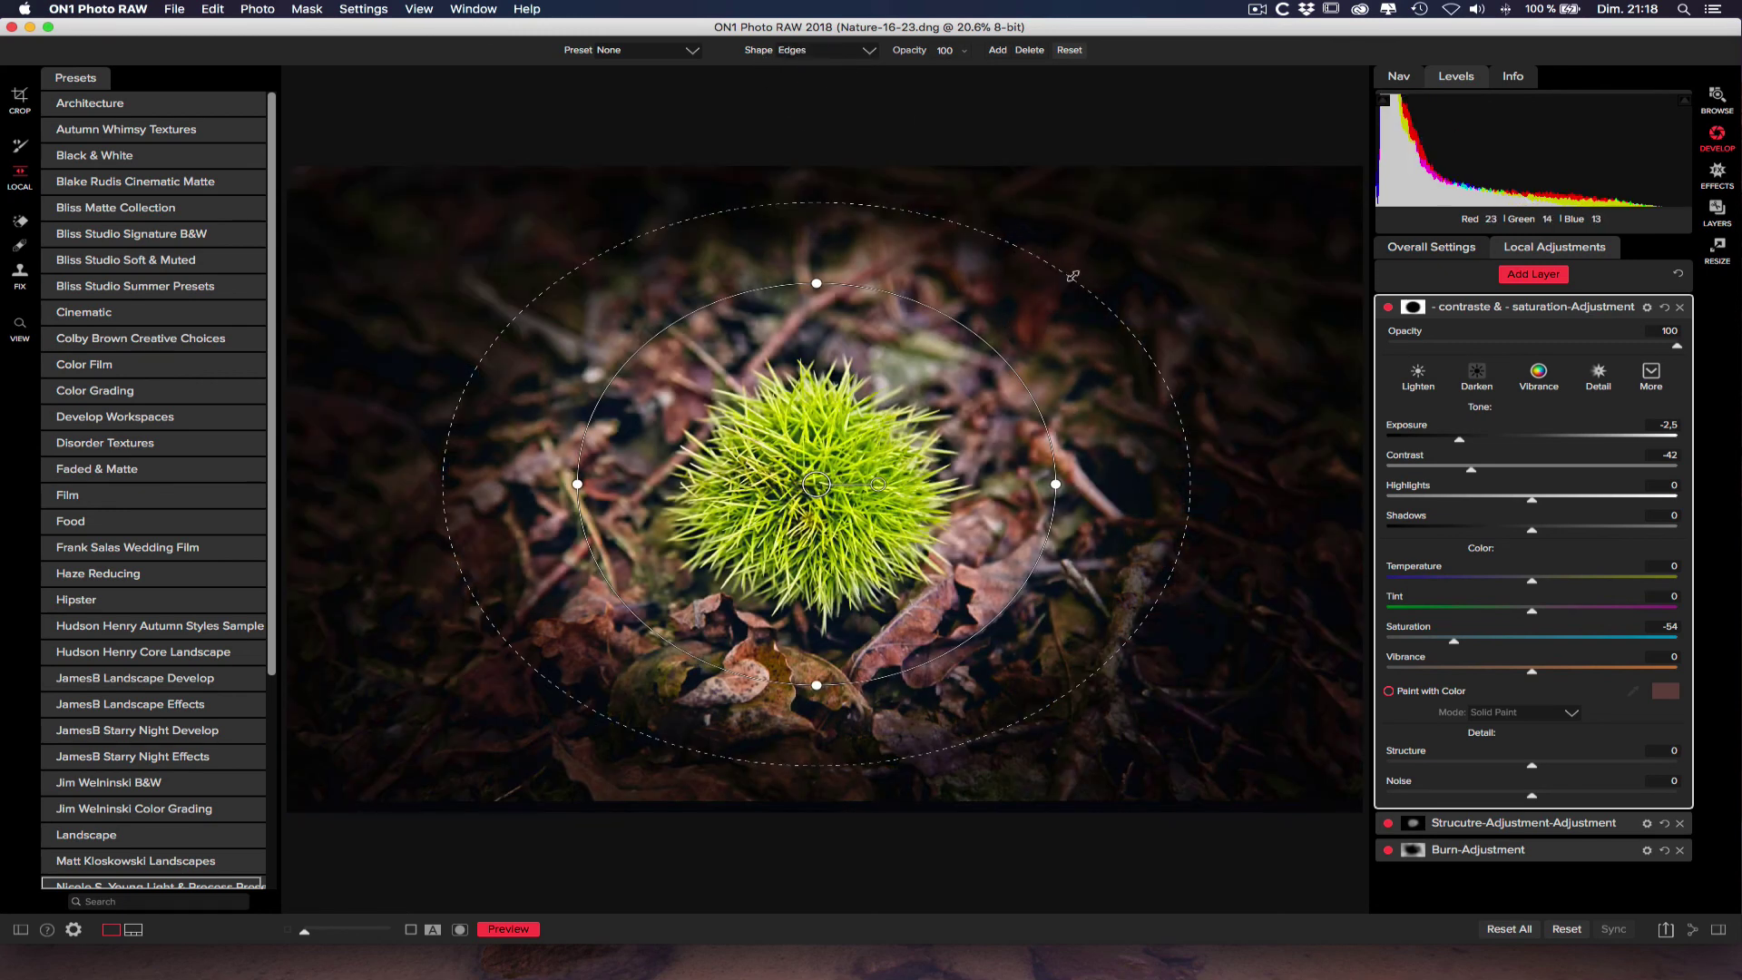
drag(1075, 272, 773, 475)
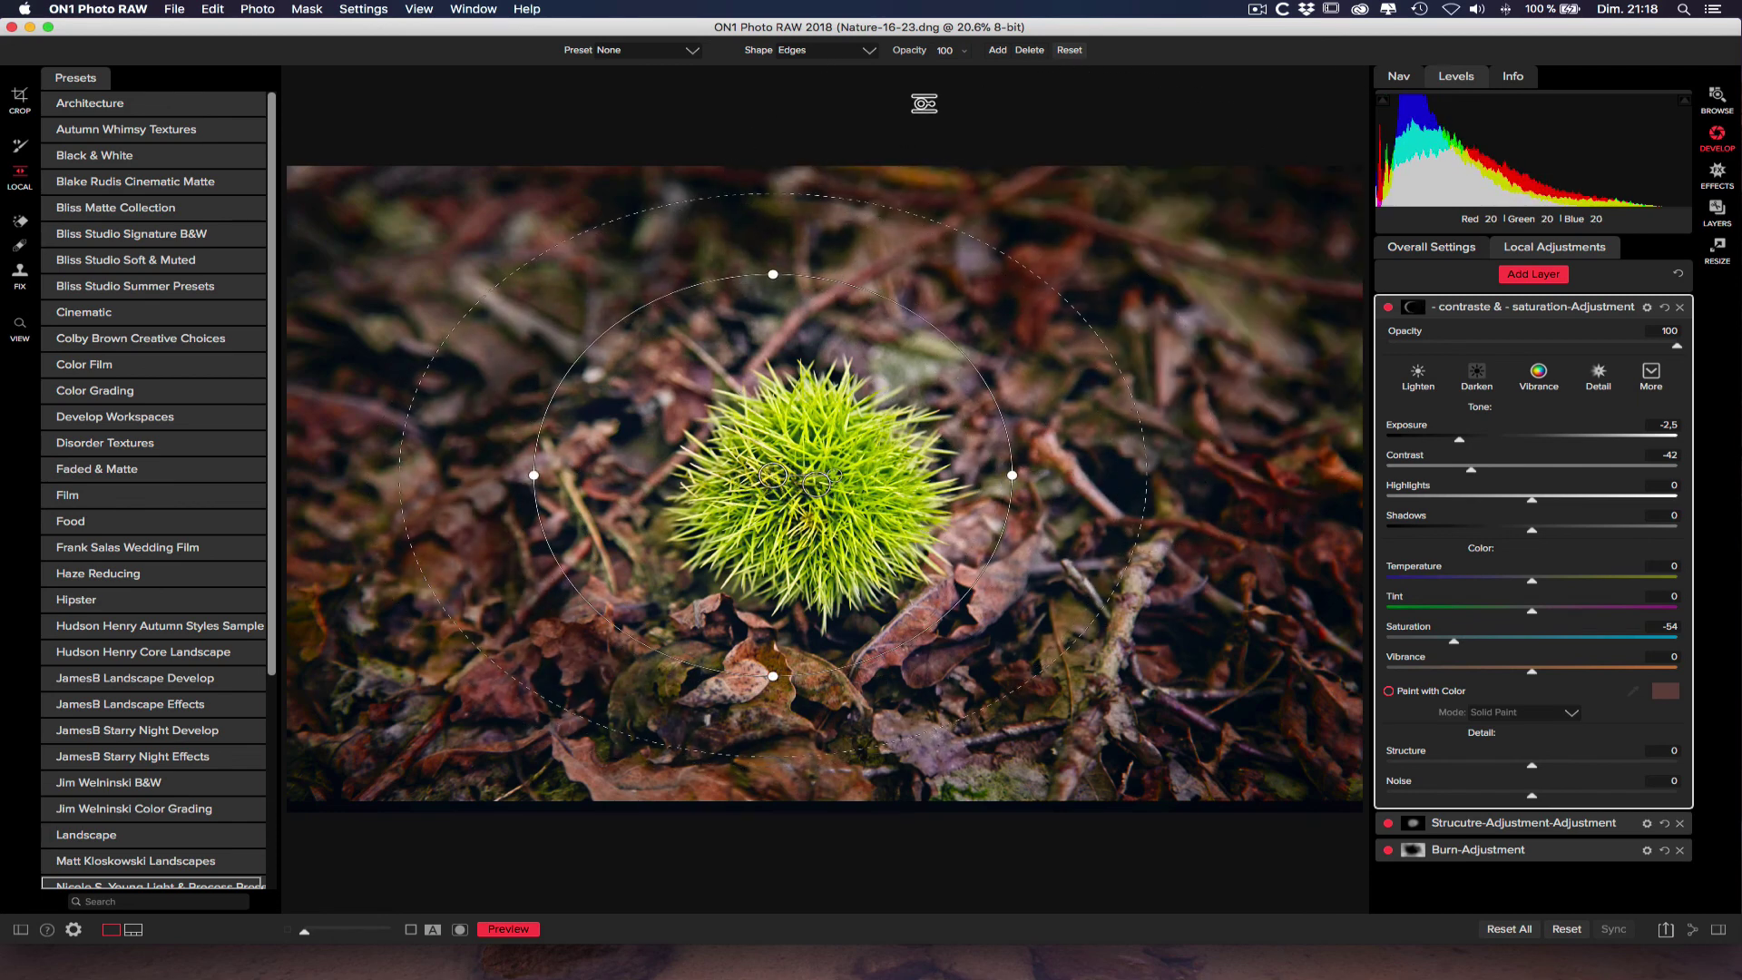
drag(975, 240, 1201, 106)
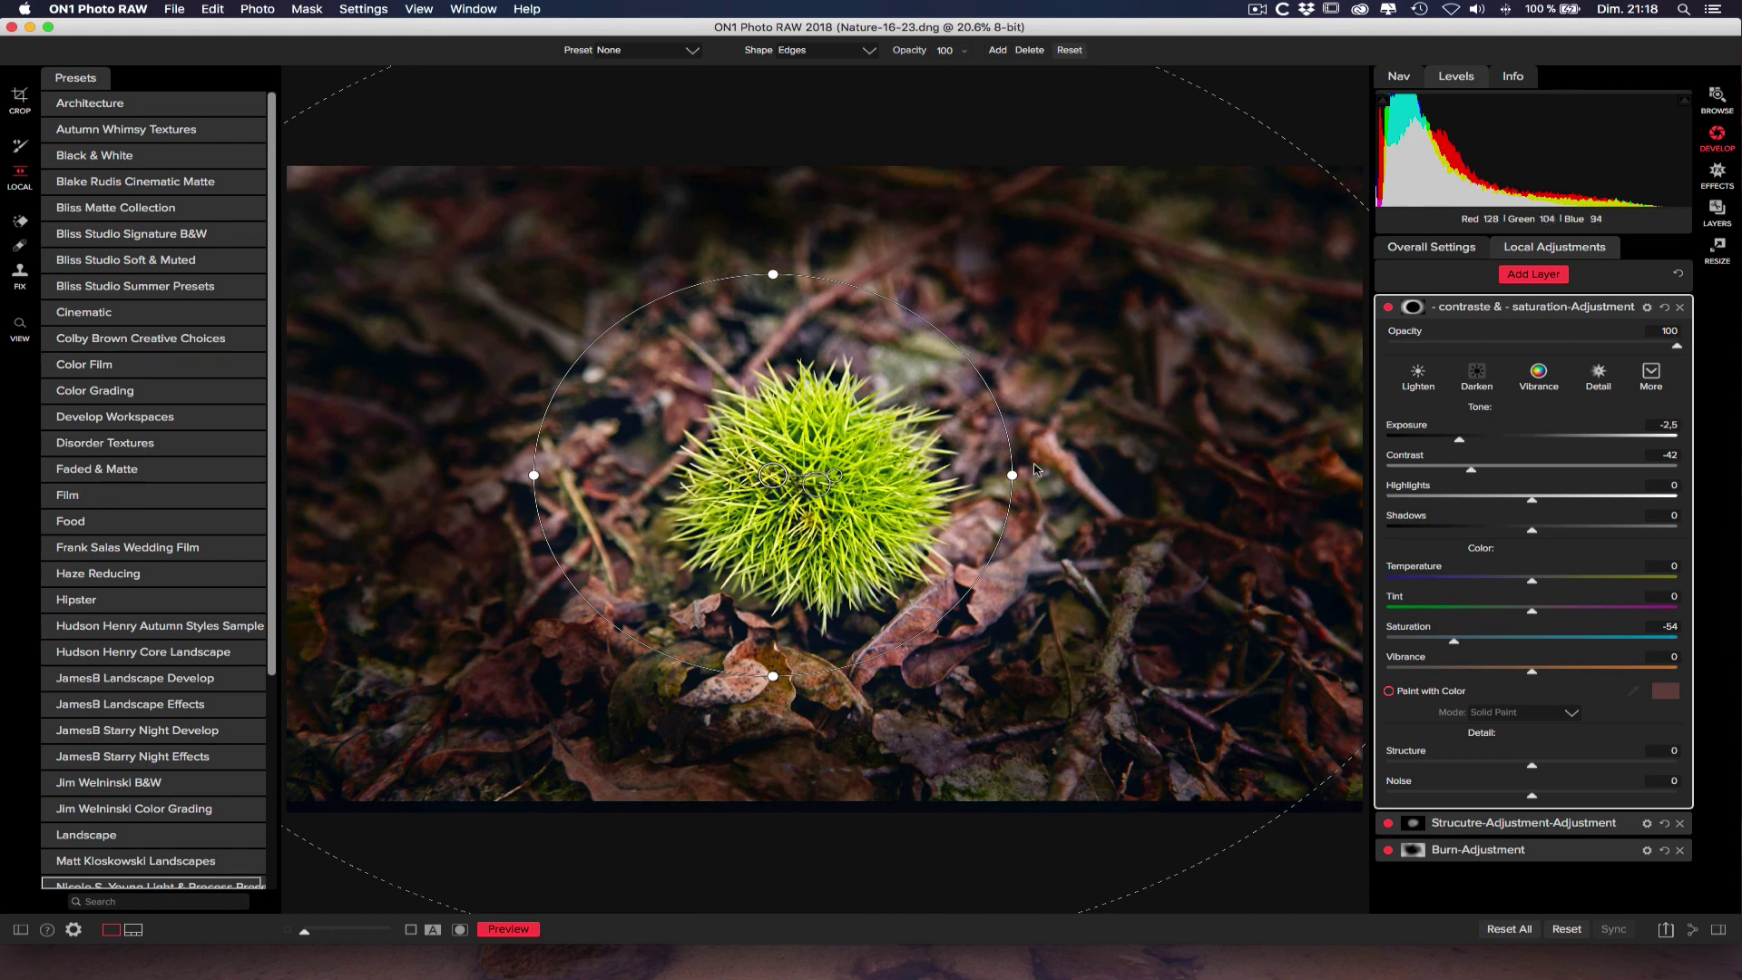
drag(1013, 476, 1153, 487)
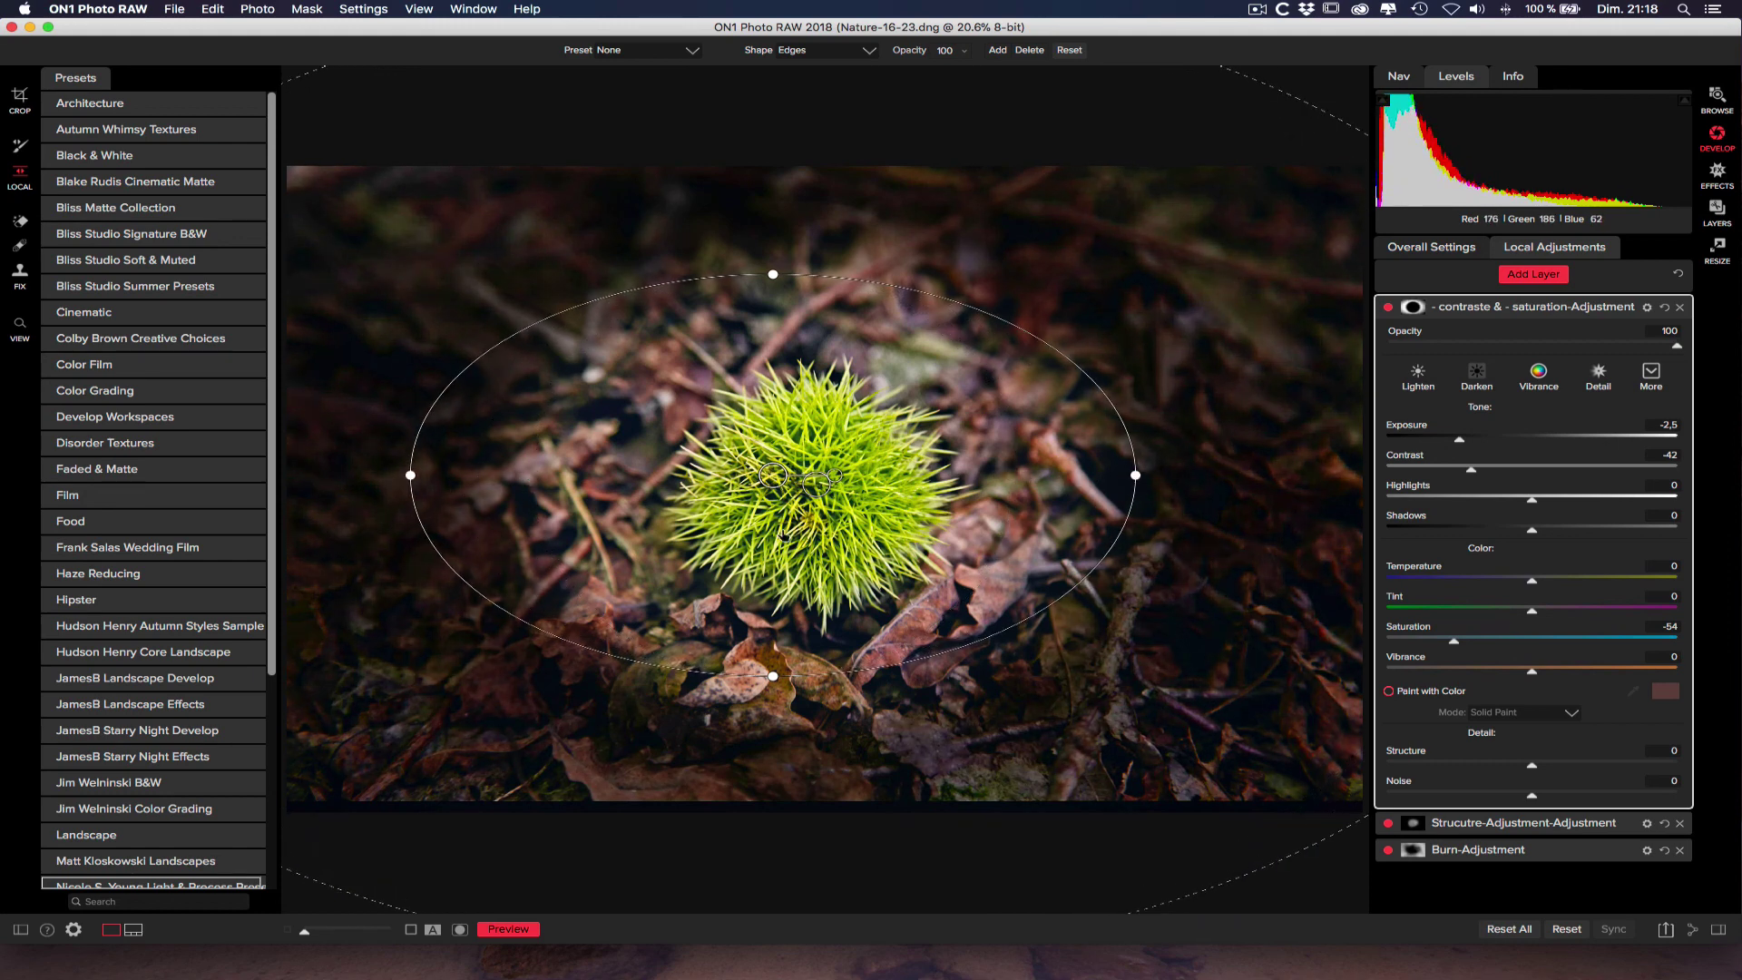
drag(773, 274, 773, 232)
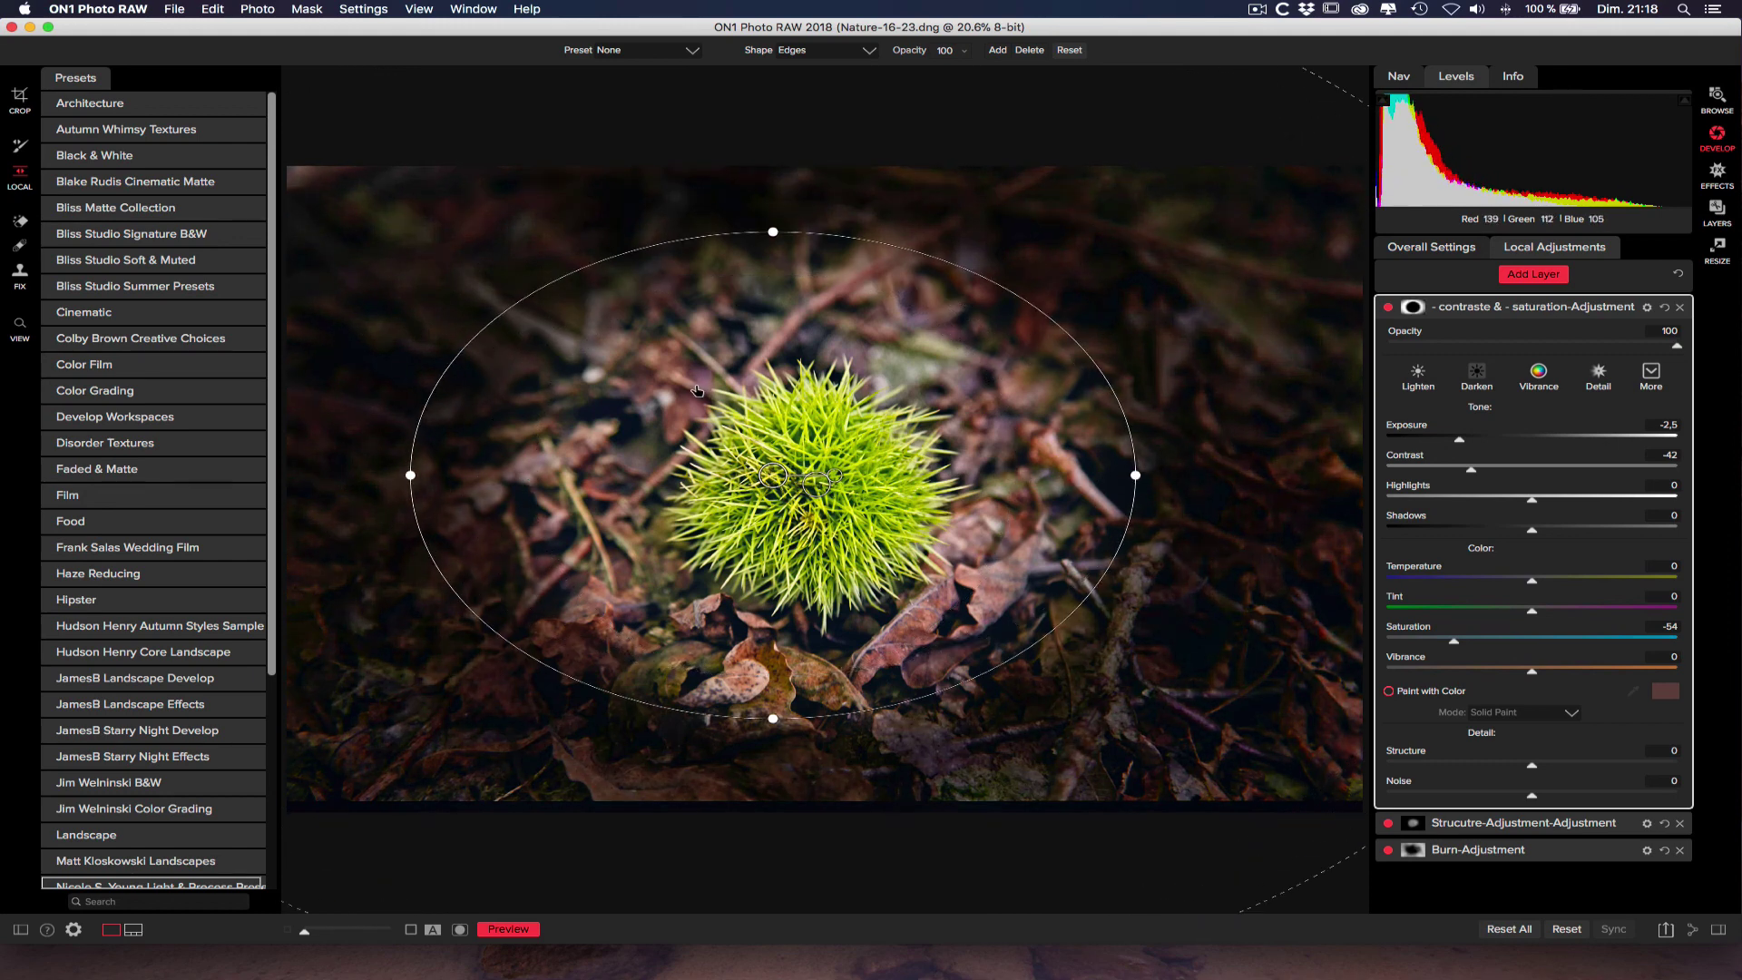
click(1025, 57)
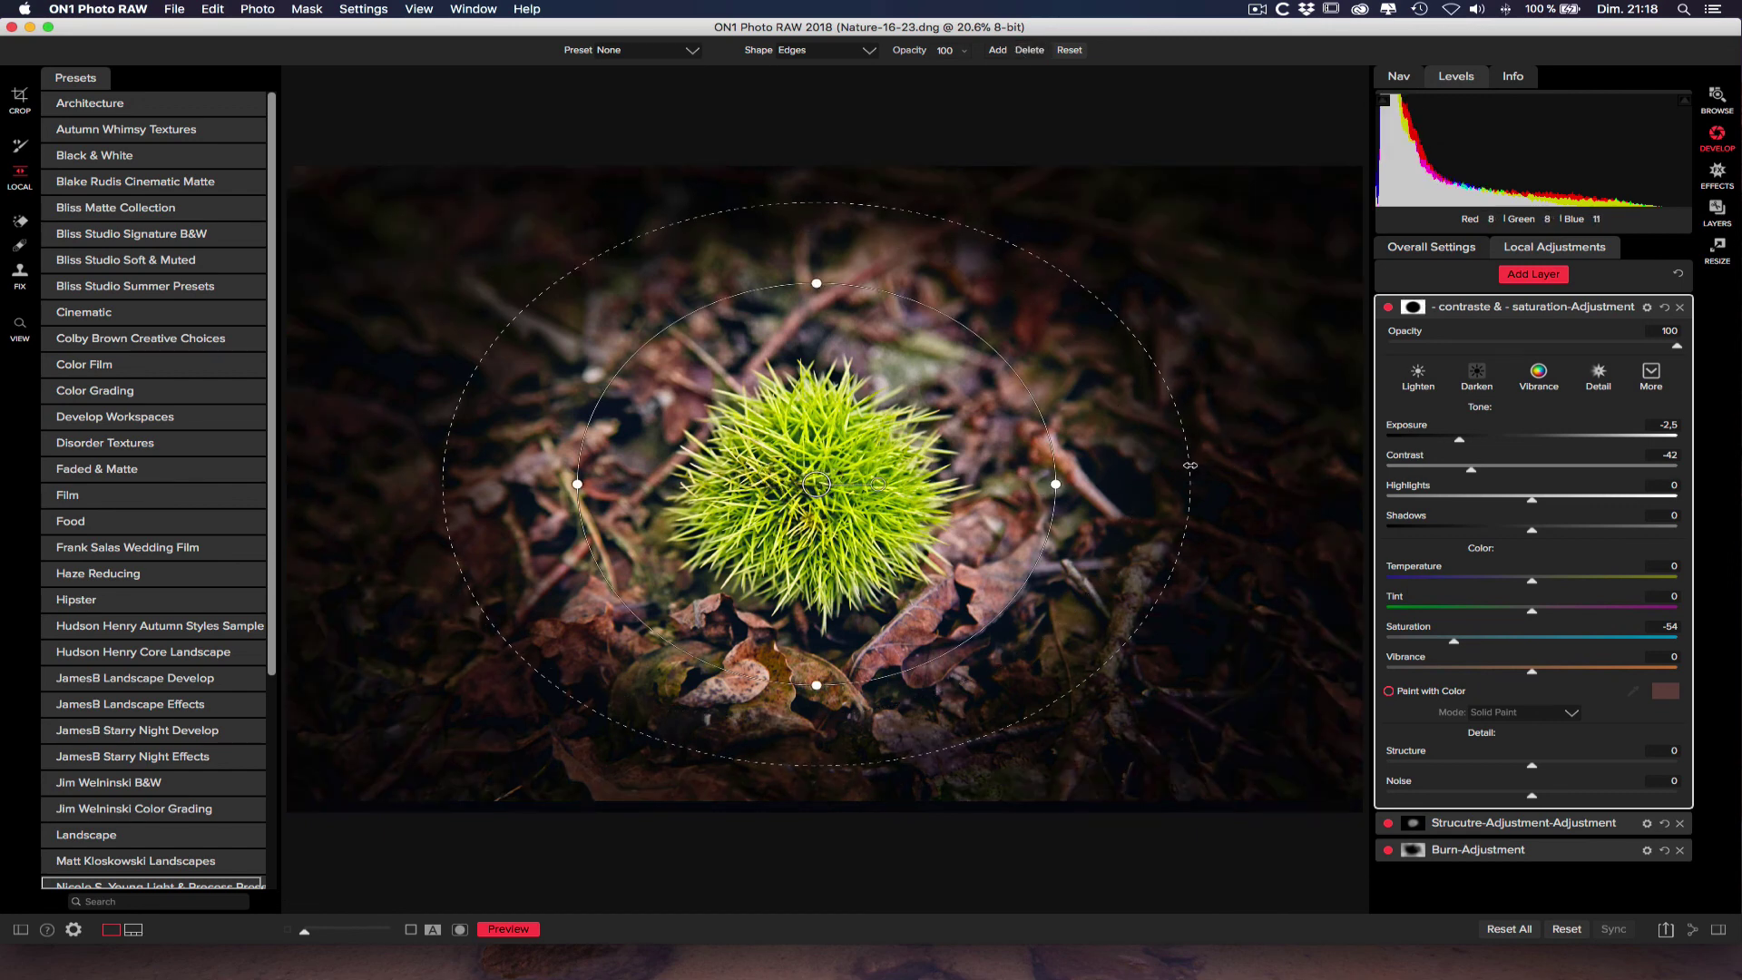
Step: Extend the vignette's outer falloff beyond the photo, stretch its inner ellipse wider and taller, and compare with the layer off
drag(1192, 465, 1312, 477)
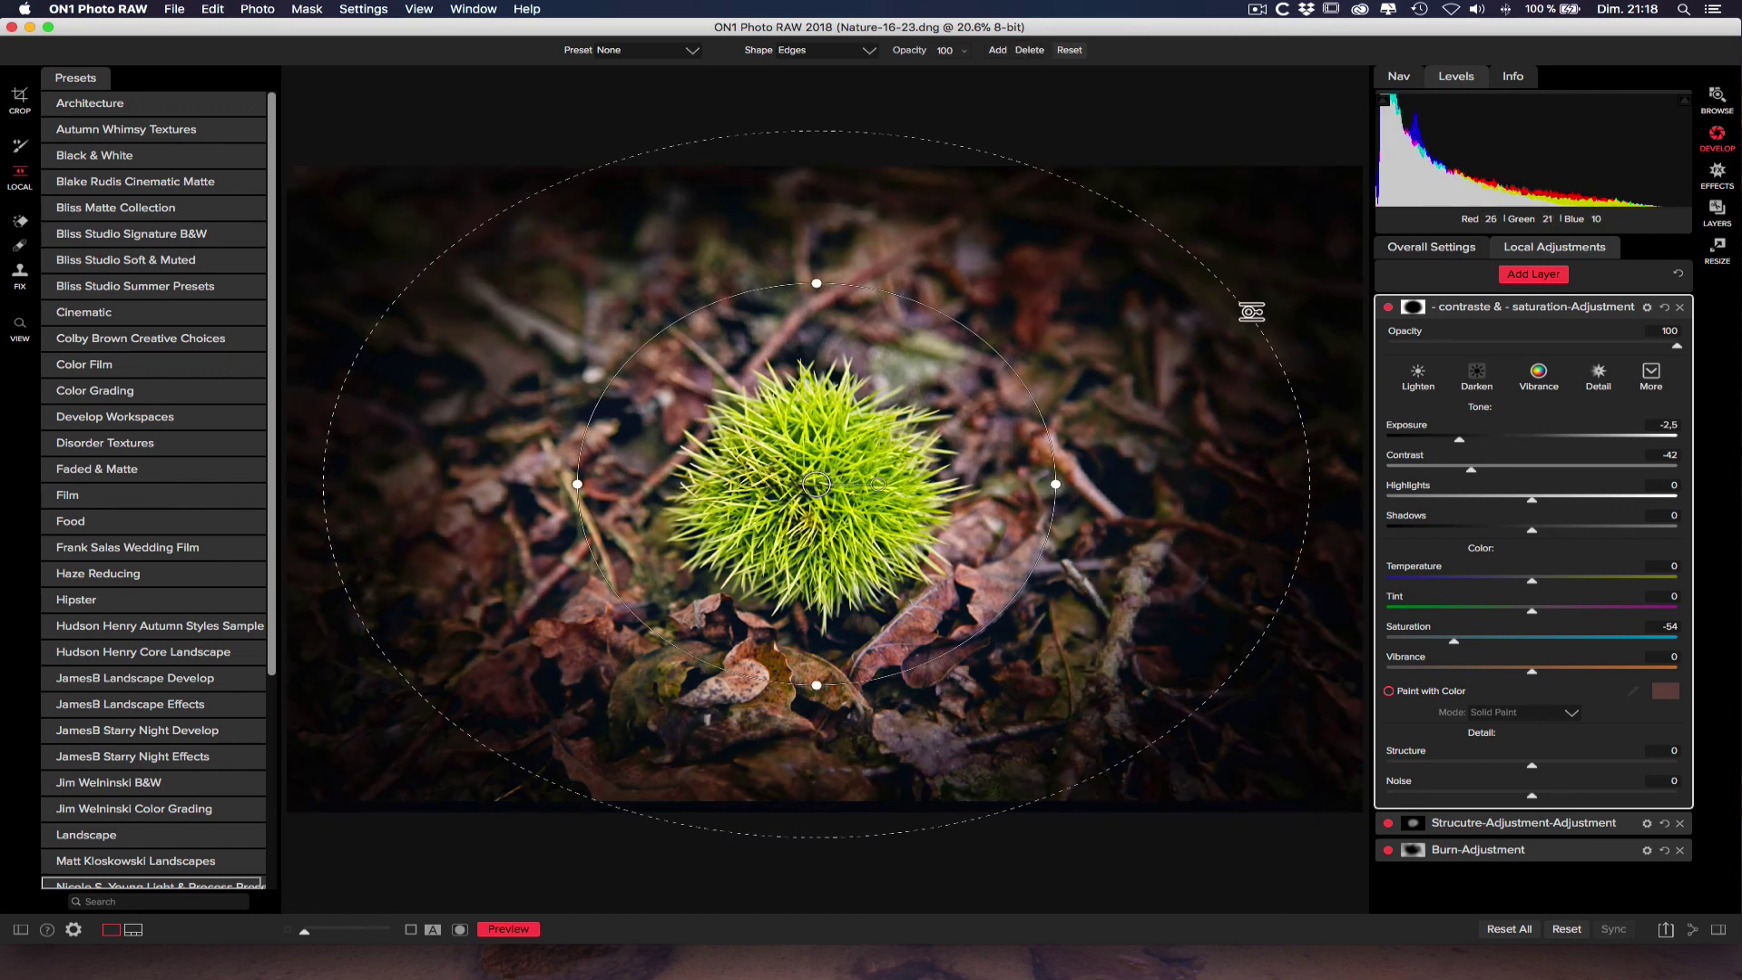
drag(1250, 315, 1457, 227)
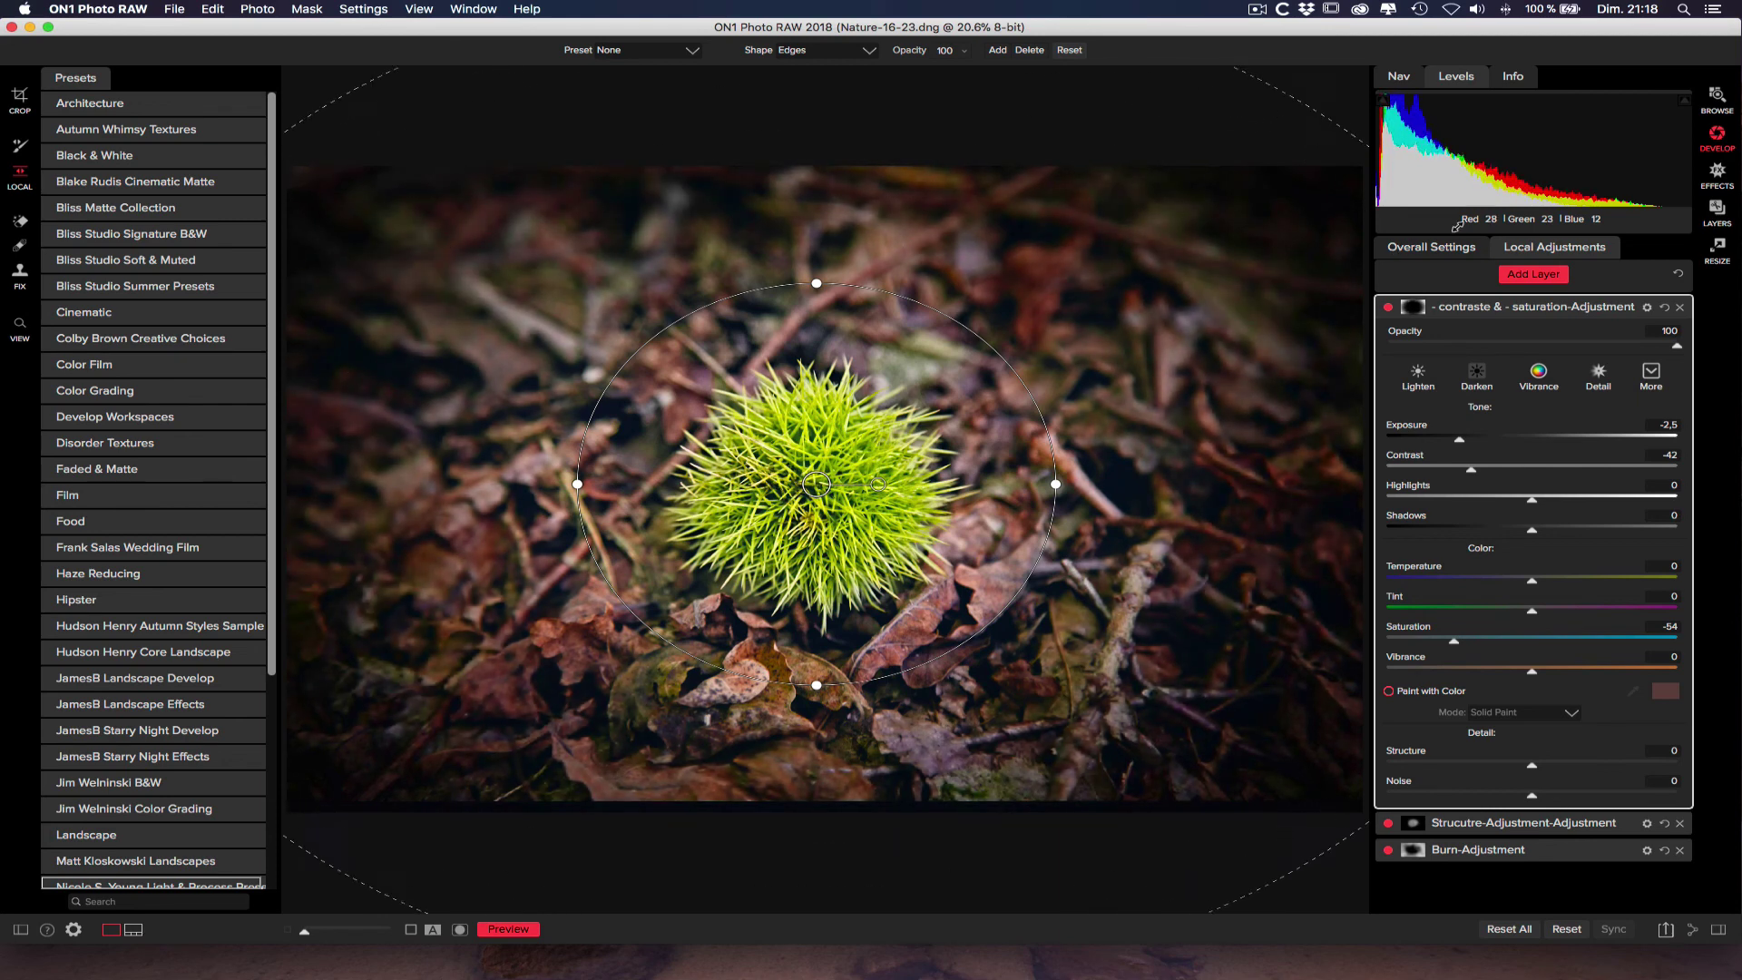
drag(1054, 483, 1191, 484)
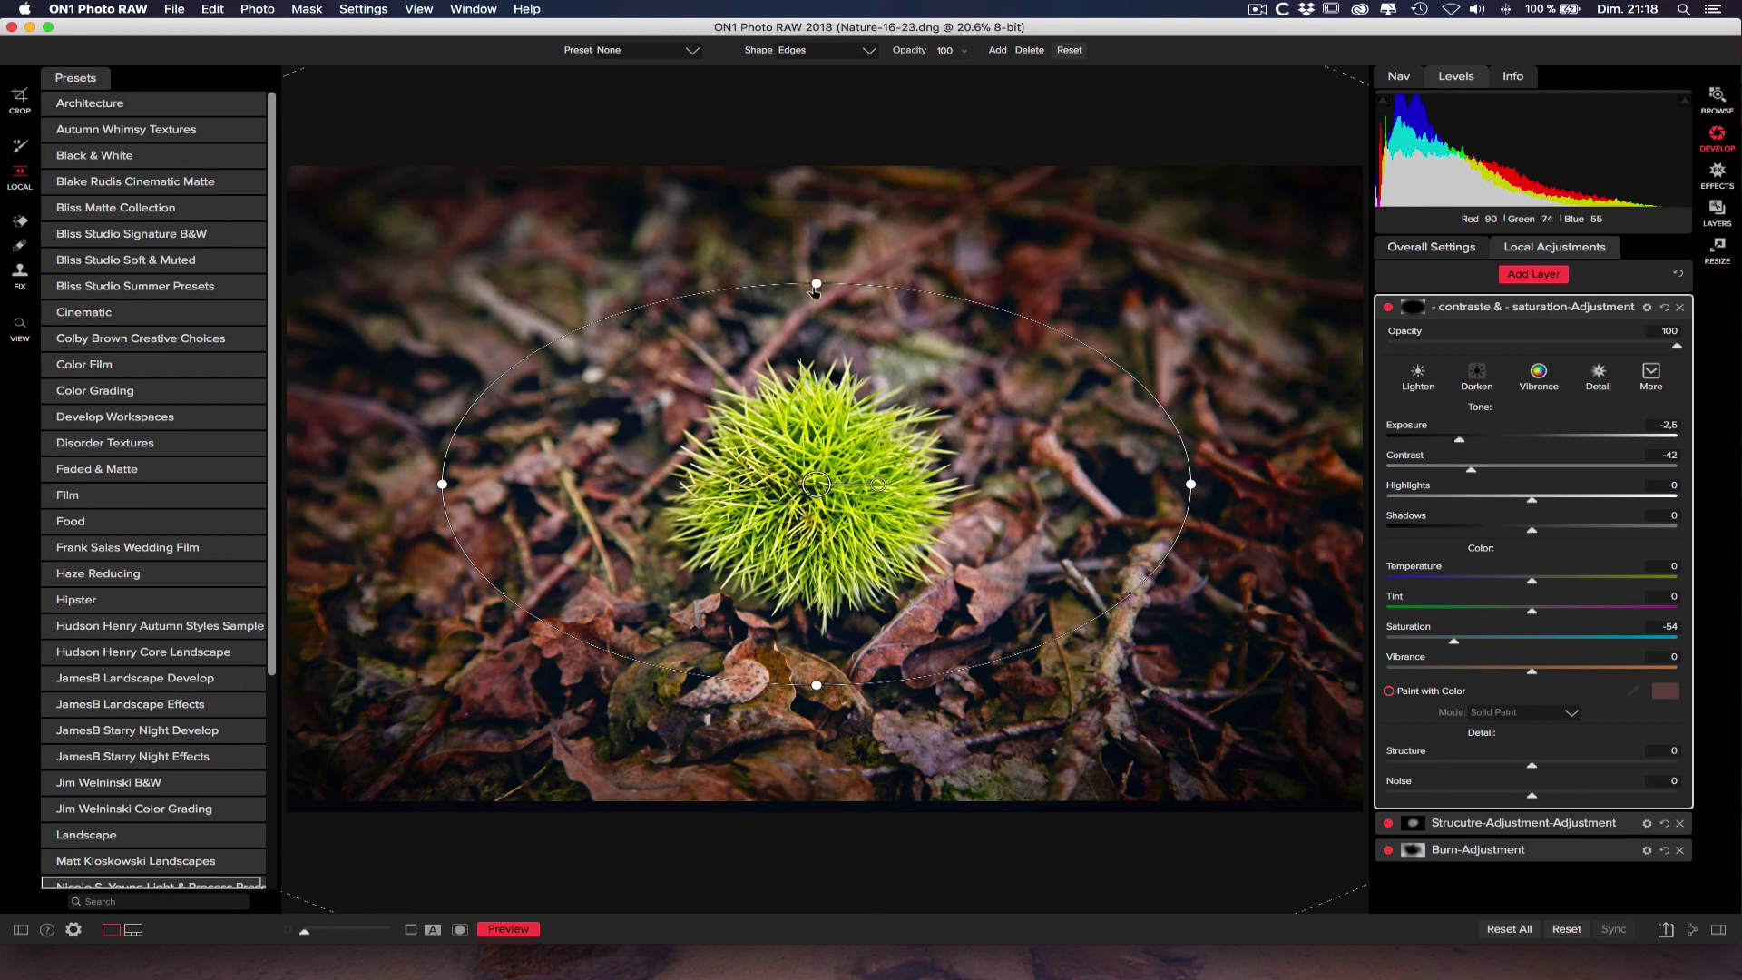
drag(817, 283, 816, 220)
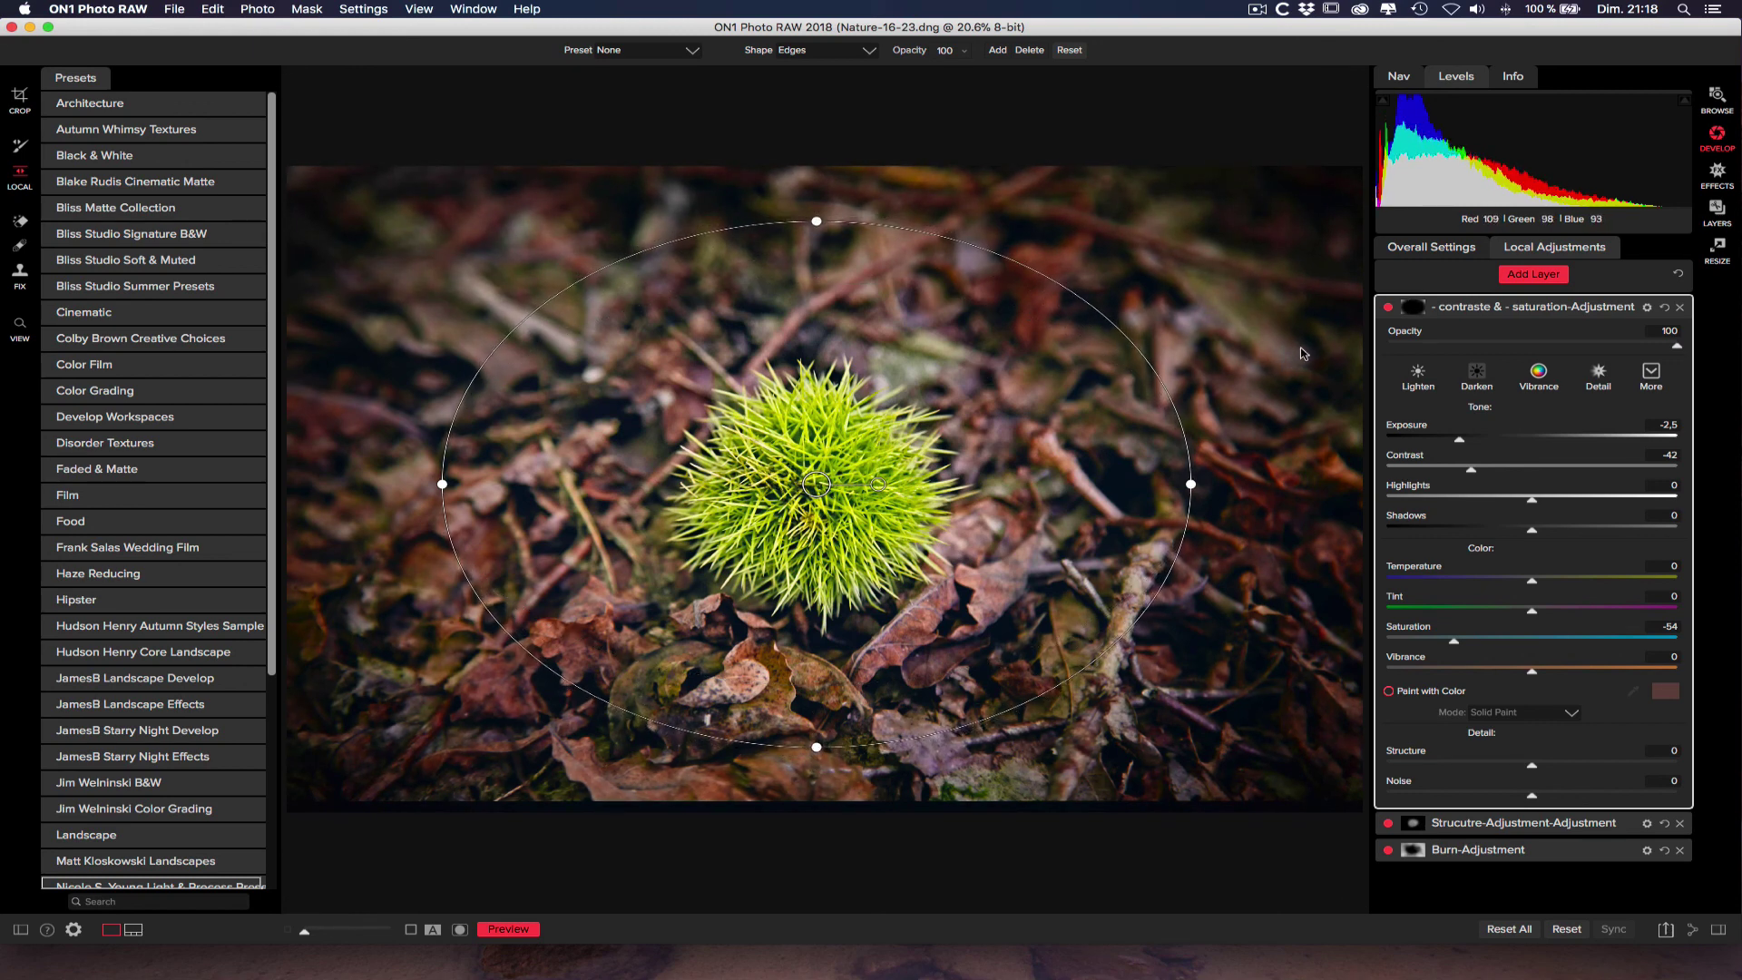
click(1388, 308)
click(1388, 308)
Step: Set the layer's Contrast to -43, Shadows to 8 and Exposure to -2.95, comparing the photo with and without the layer
drag(1456, 448, 1491, 445)
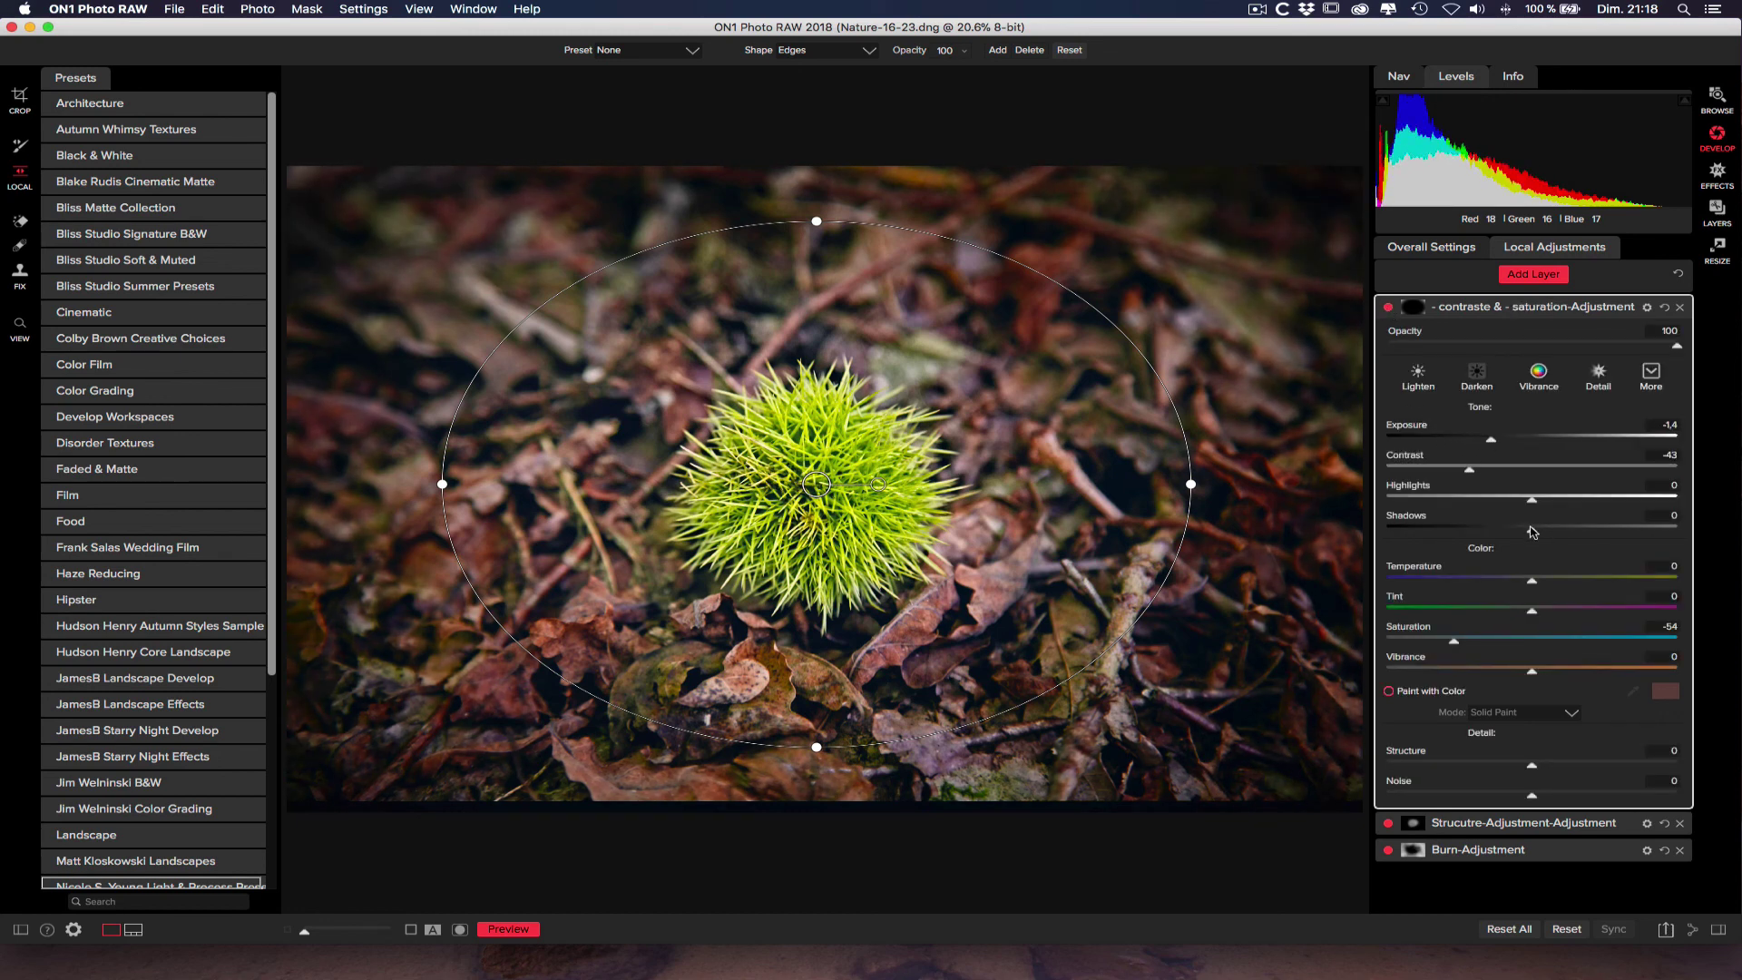
drag(1532, 532, 1544, 534)
click(1388, 309)
click(1389, 308)
mouse_move(1678, 349)
mouse_down()
mouse_move(1621, 348)
mouse_move(1688, 349)
mouse_up()
drag(1468, 440, 1448, 441)
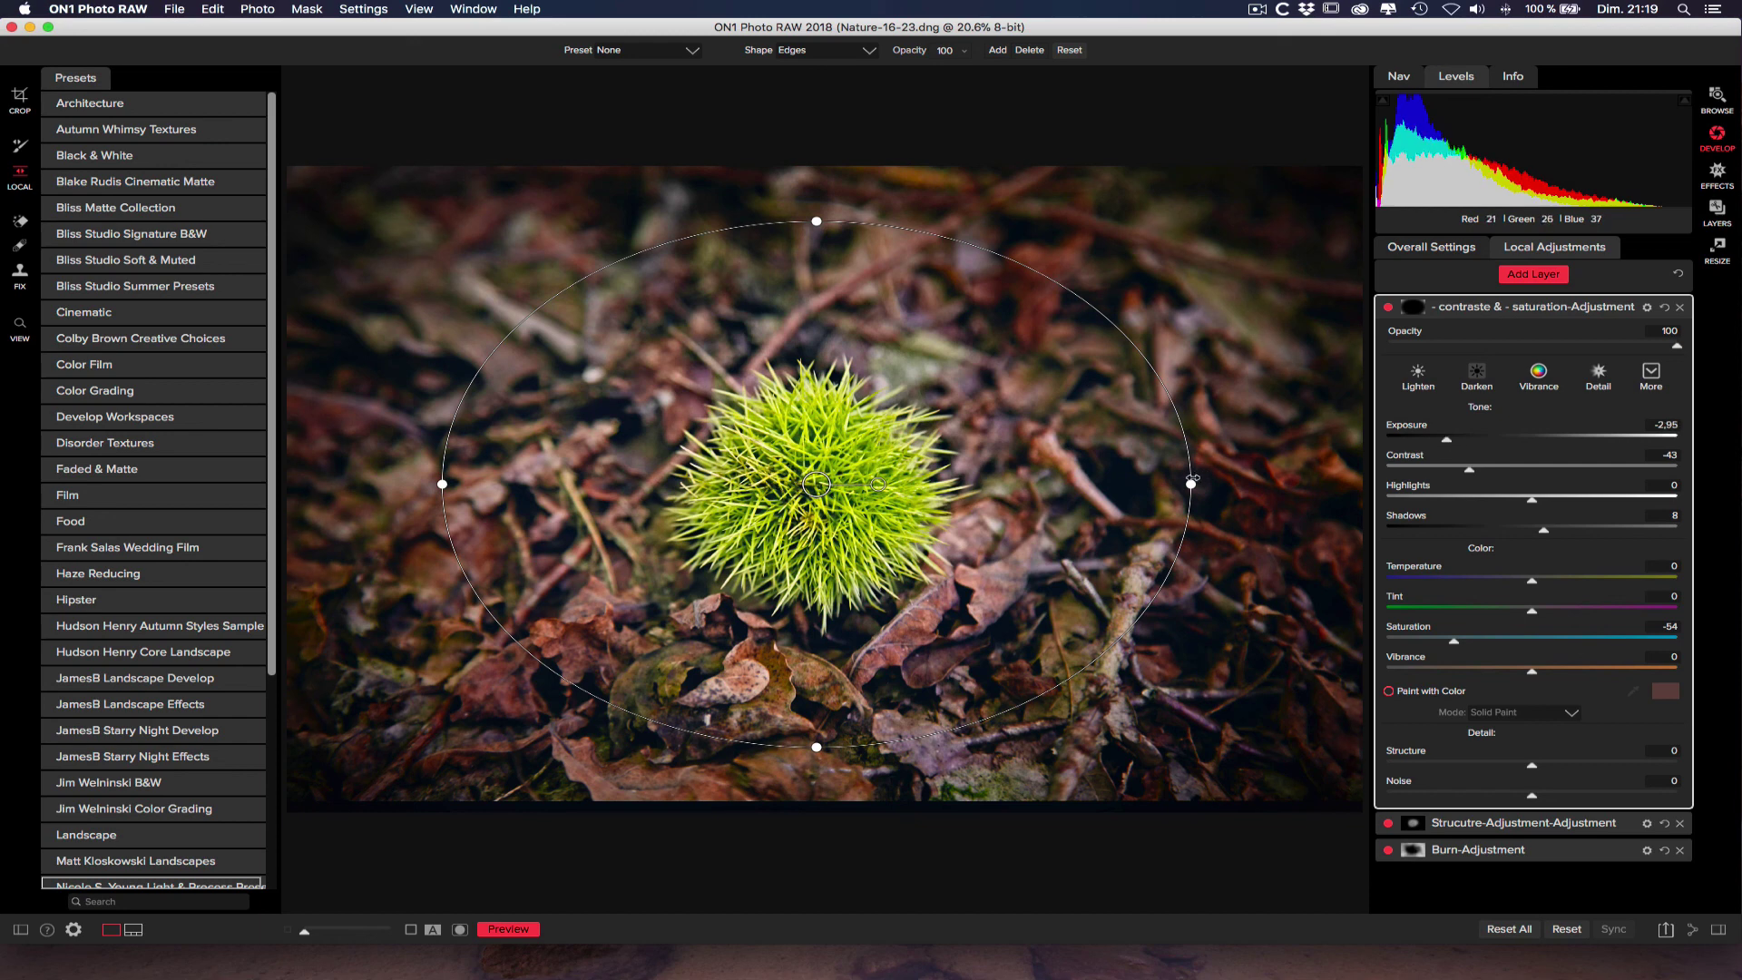
Step: Reduce the contrast and saturation layer's Opacity to 60 and compare the photo with and without its effect
drag(1190, 484, 1192, 484)
drag(1675, 350, 1549, 342)
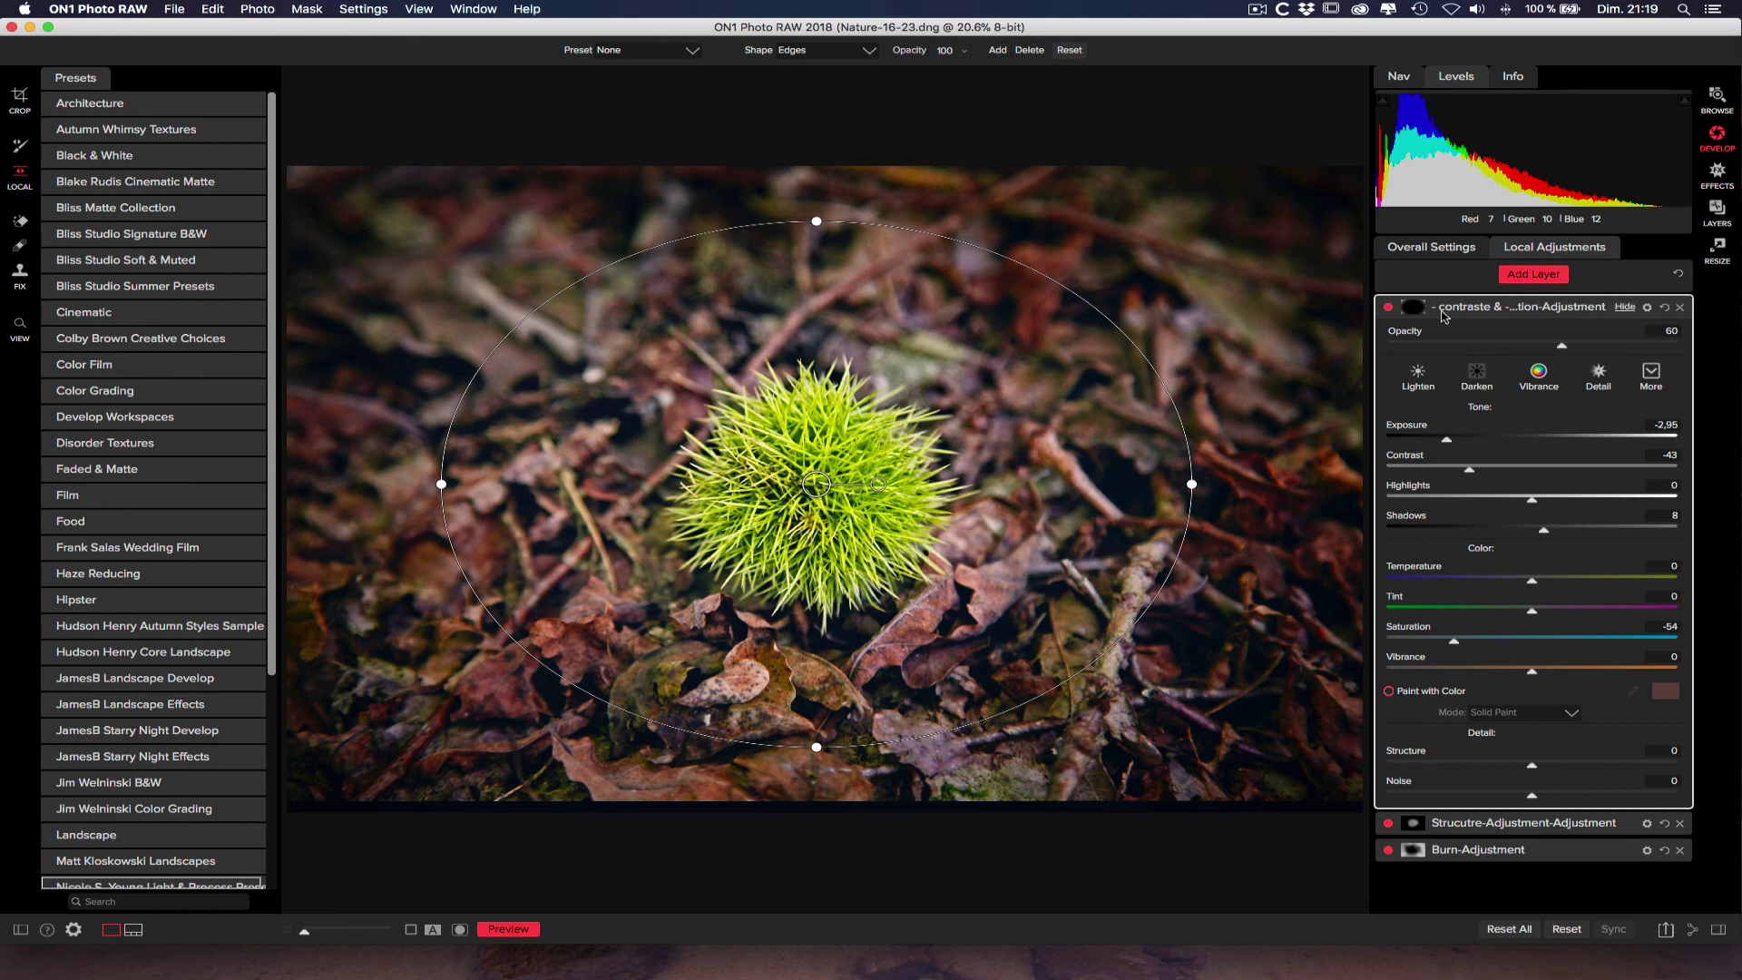
click(1387, 307)
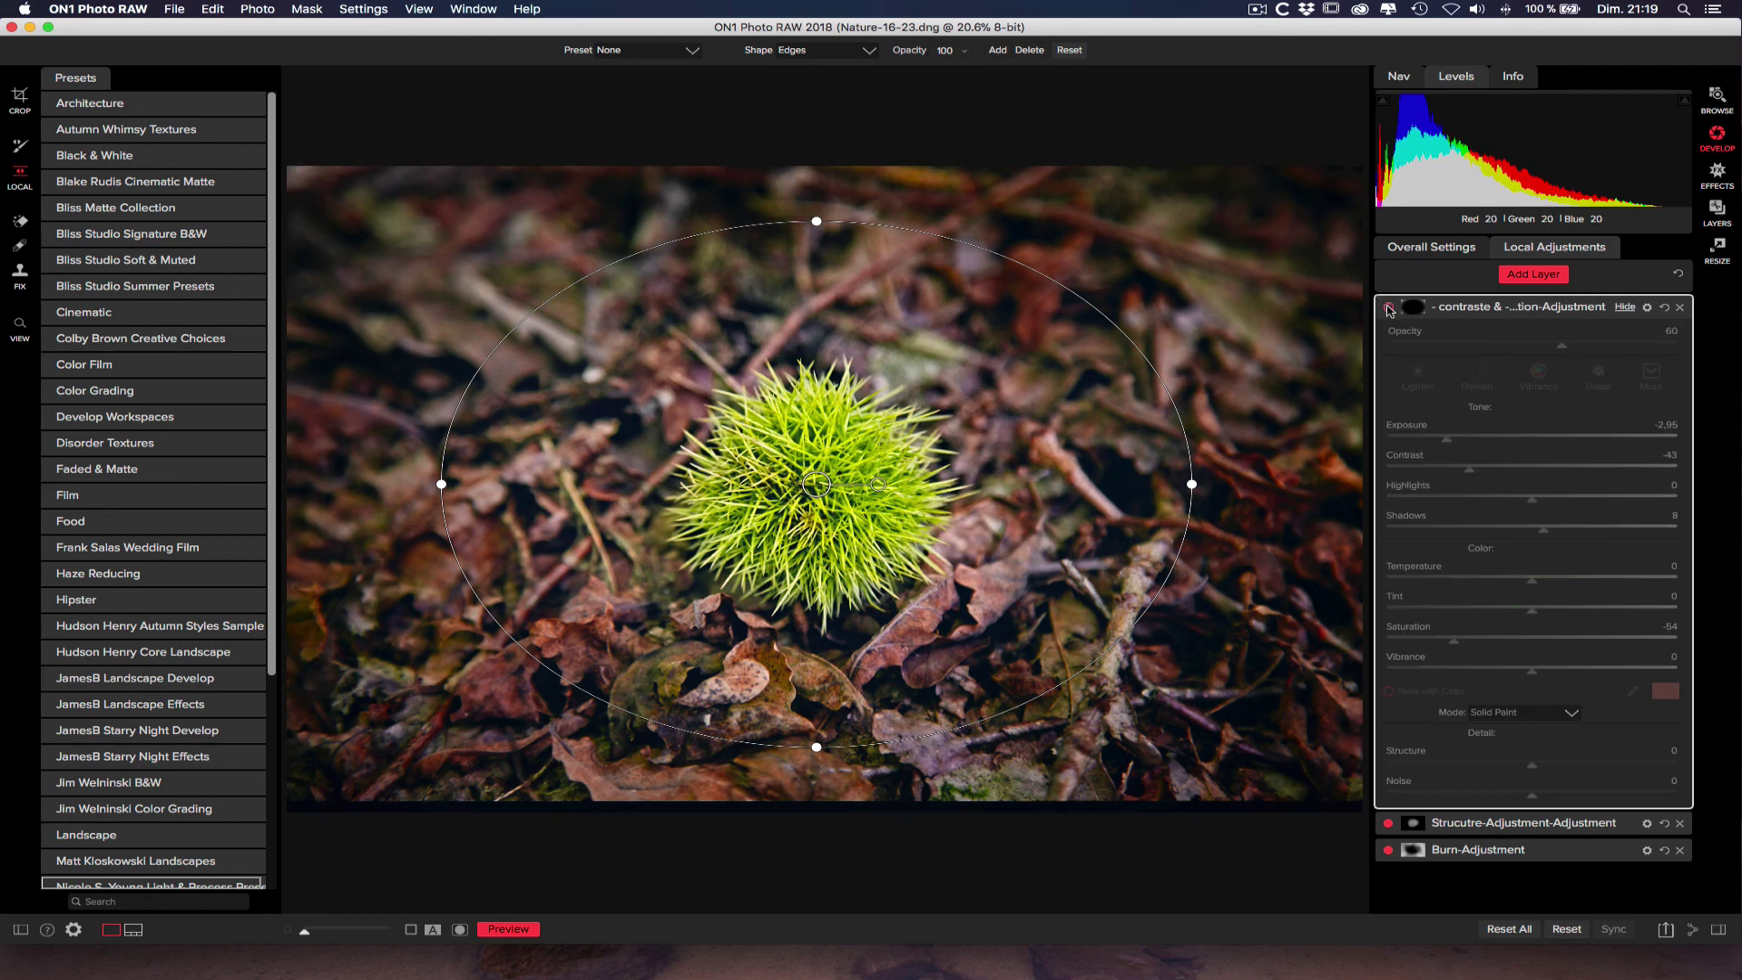
click(1388, 306)
click(1389, 307)
click(1388, 307)
click(1388, 307)
click(1388, 307)
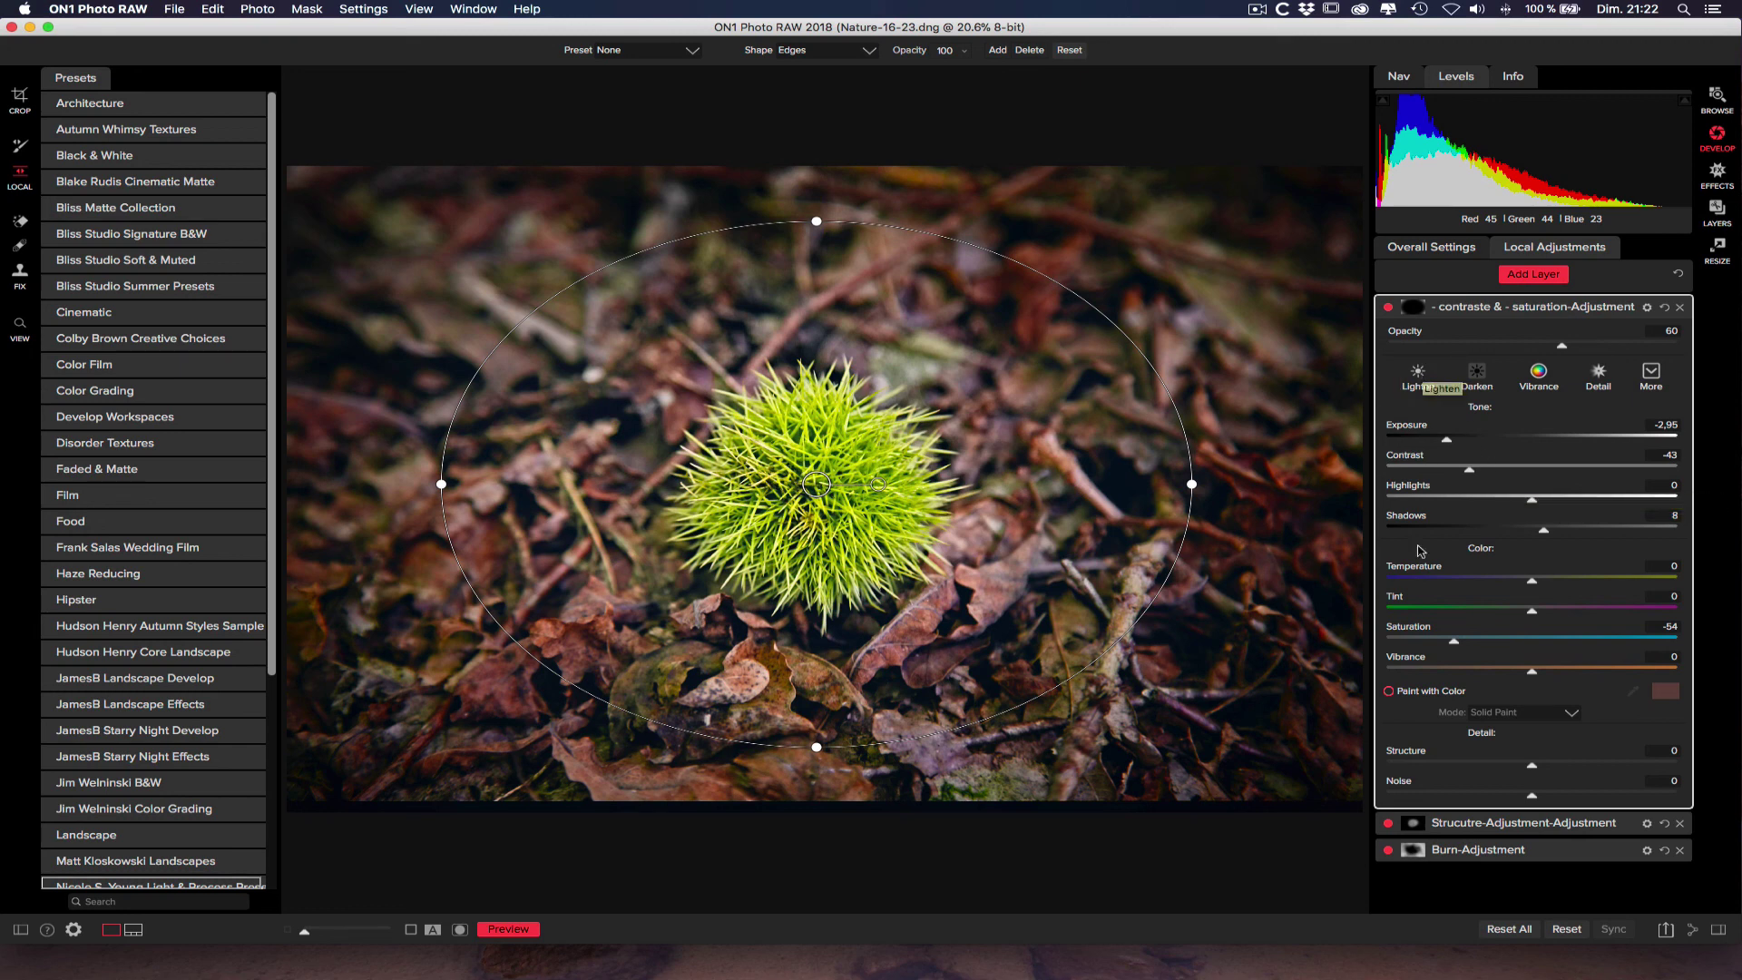
Step: Open the mask options of the contrast and saturation layer and look through its mask and tone settings
click(1414, 309)
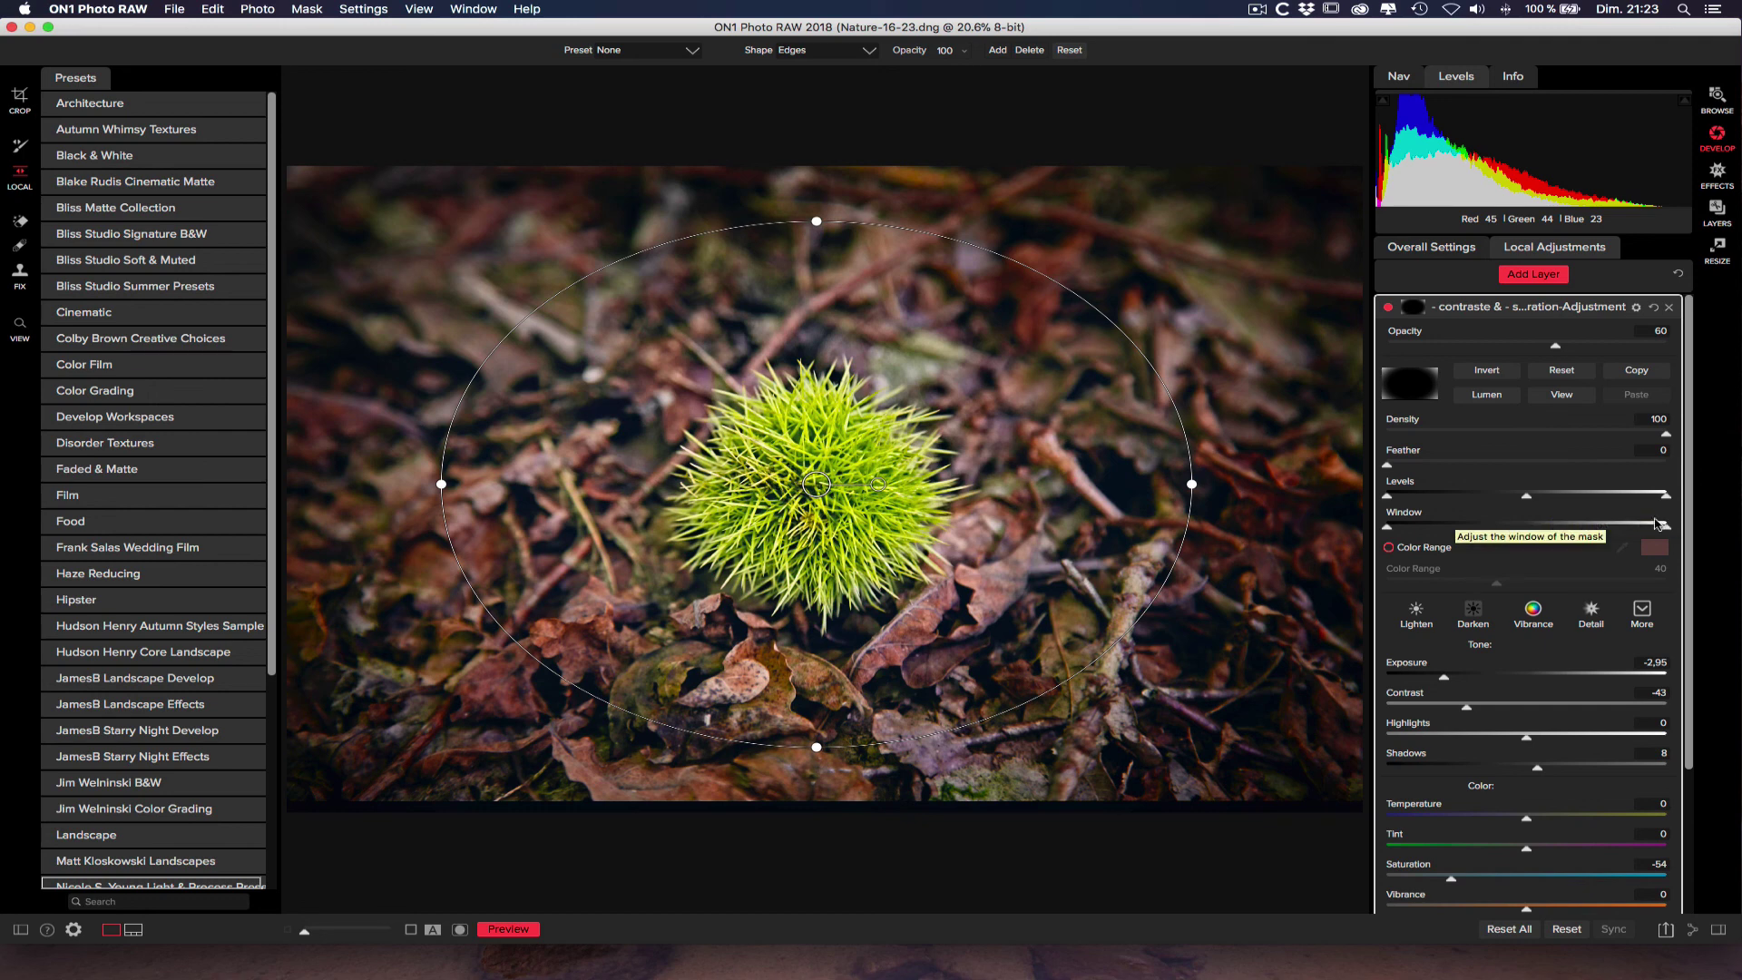
drag(1692, 525, 1692, 672)
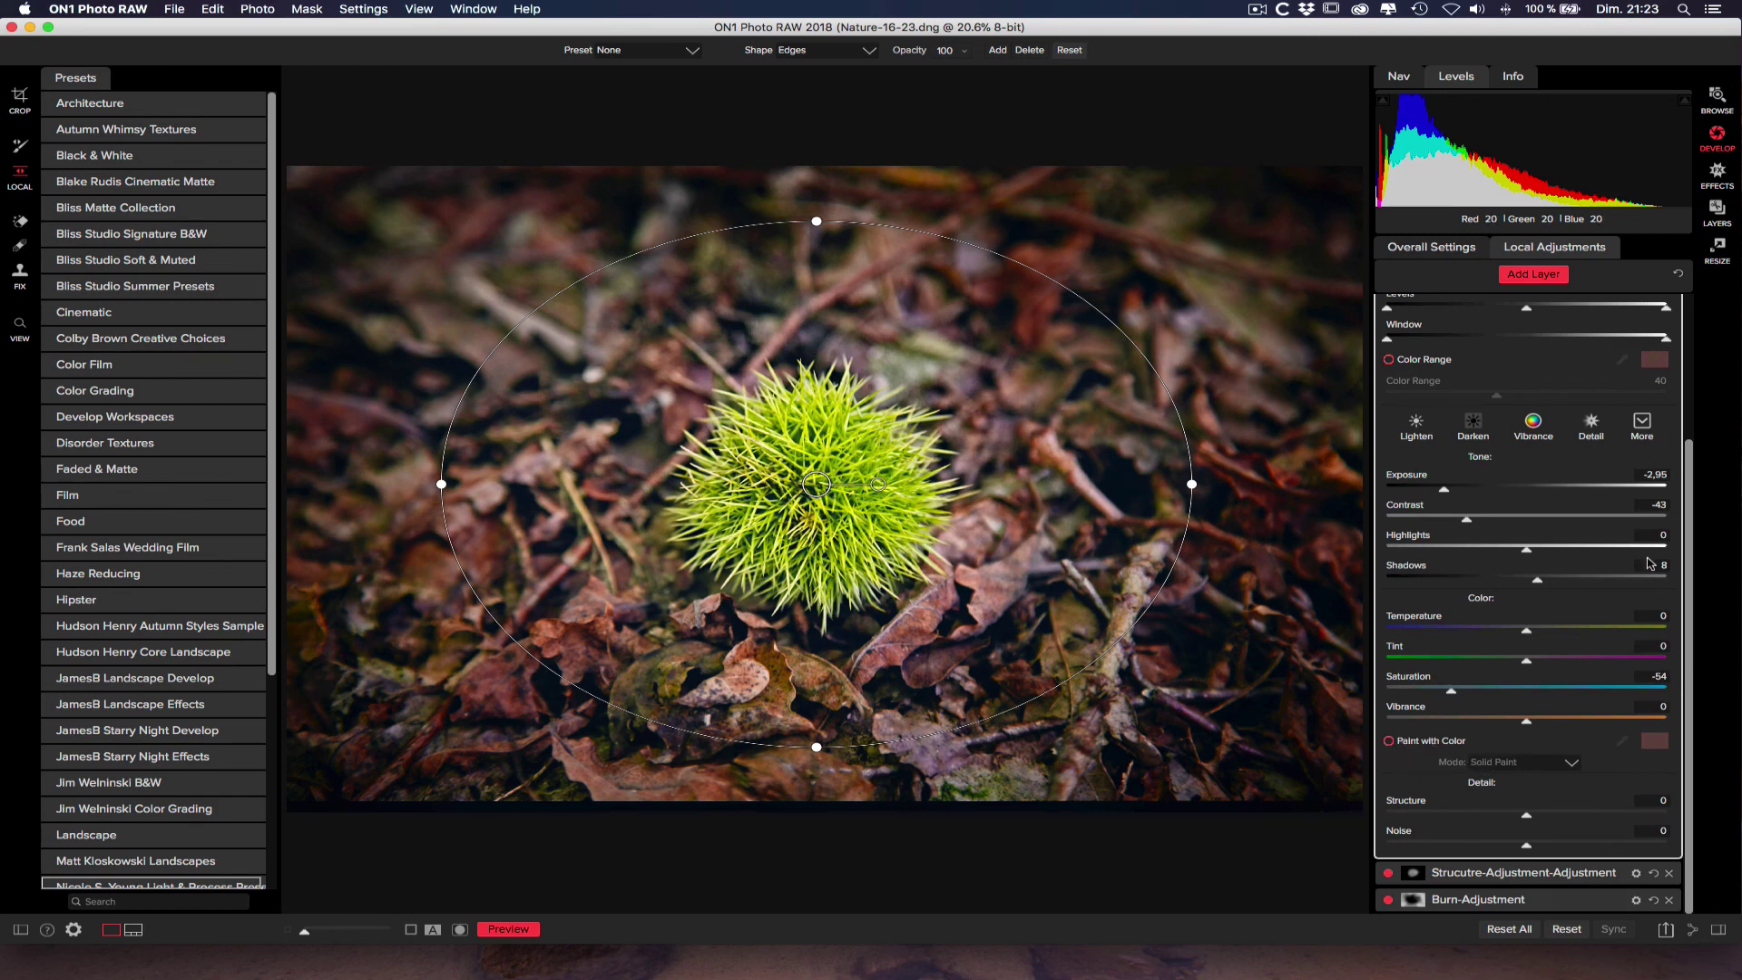
scroll(1689, 335, up, 5)
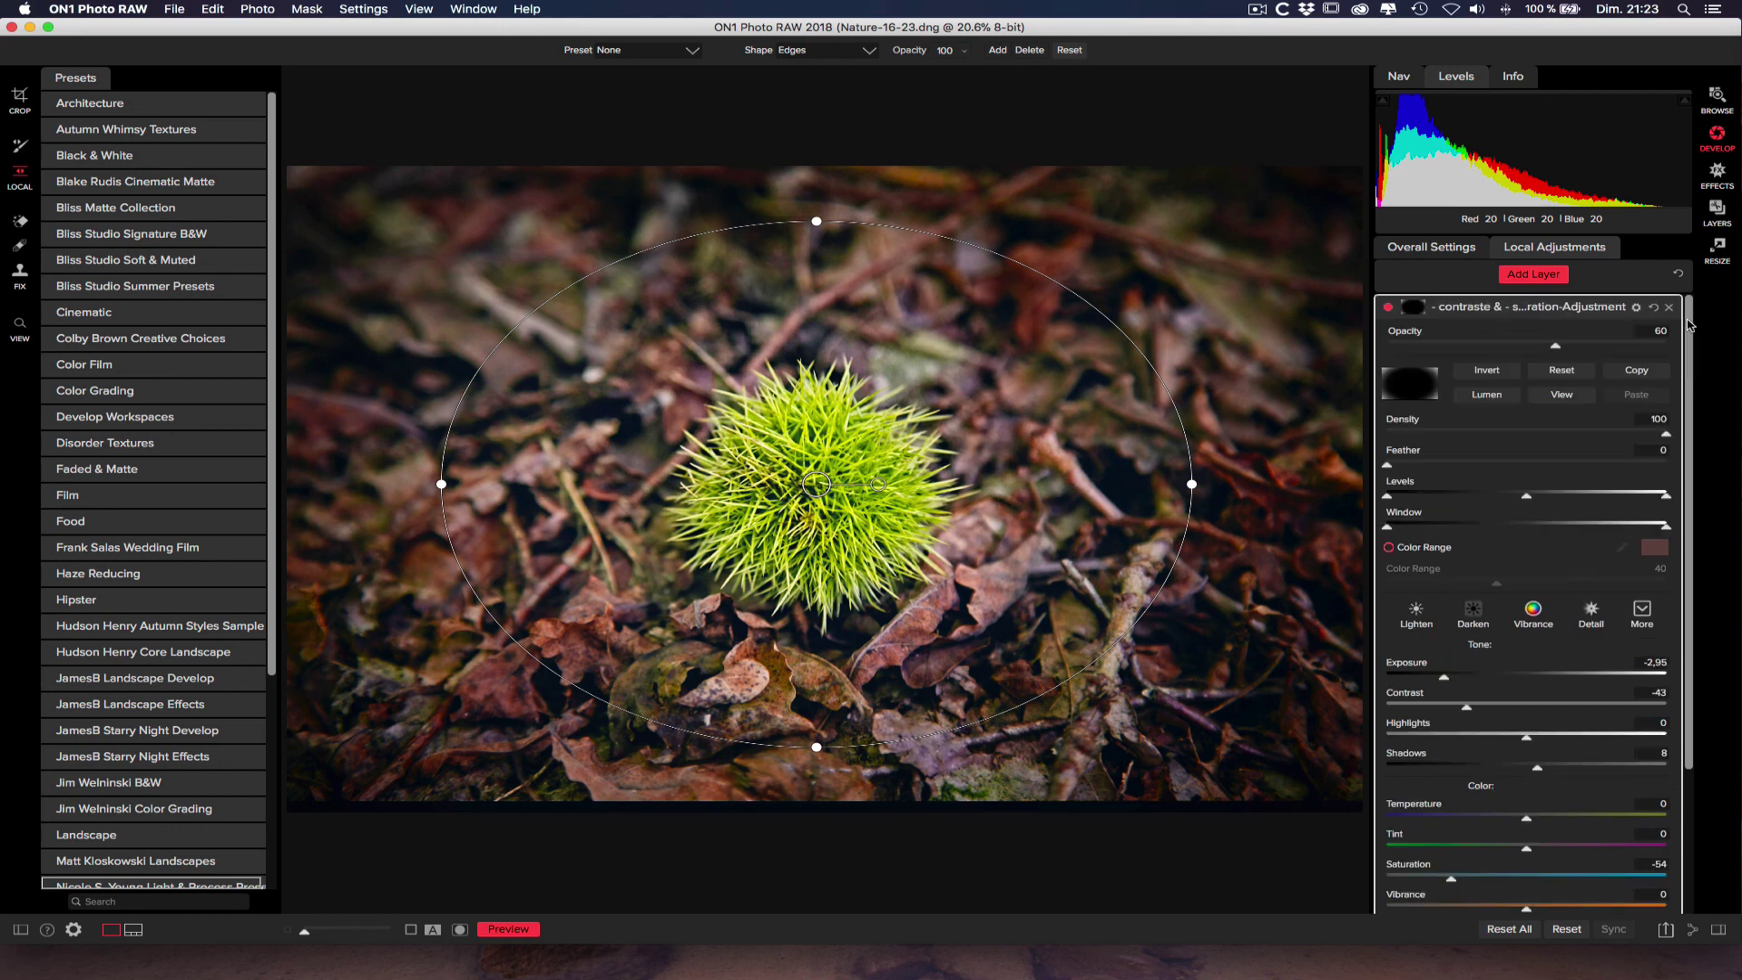